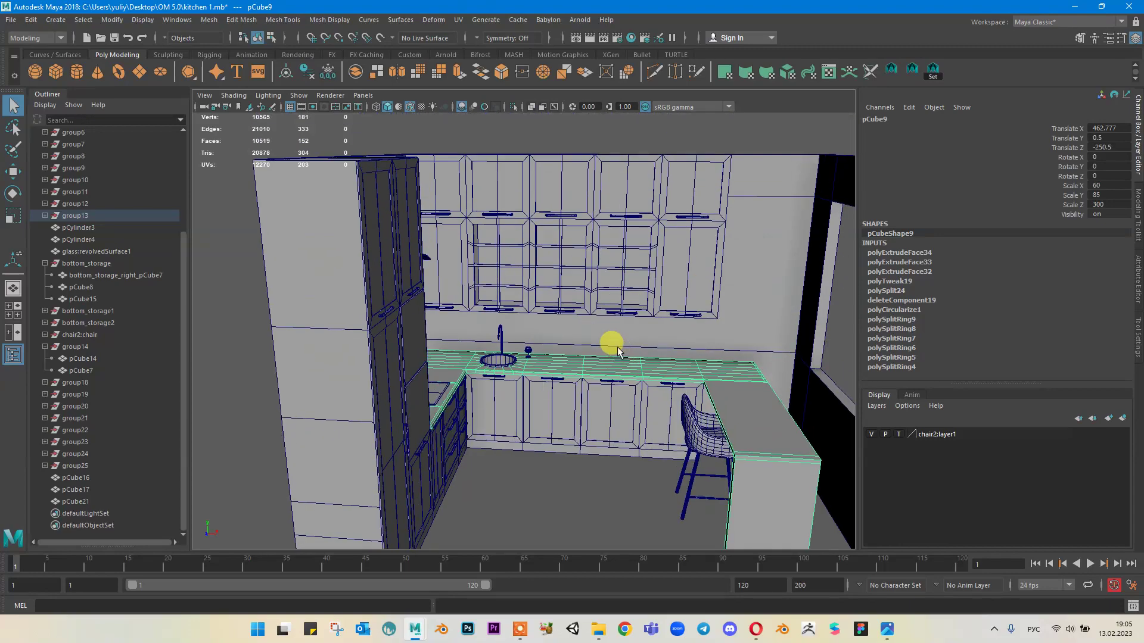
# Step: Examine the kitchen model's worktop, sink, stove and cabinets from several angles
pyautogui.scroll(-2, 612, 334)
pyautogui.keyDown('alt'); pyautogui.moveTo(559, 334); pyautogui.dragTo(524, 323); pyautogui.keyUp('alt')
pyautogui.scroll(2, 542, 342)
pyautogui.scroll(3, 543, 343)
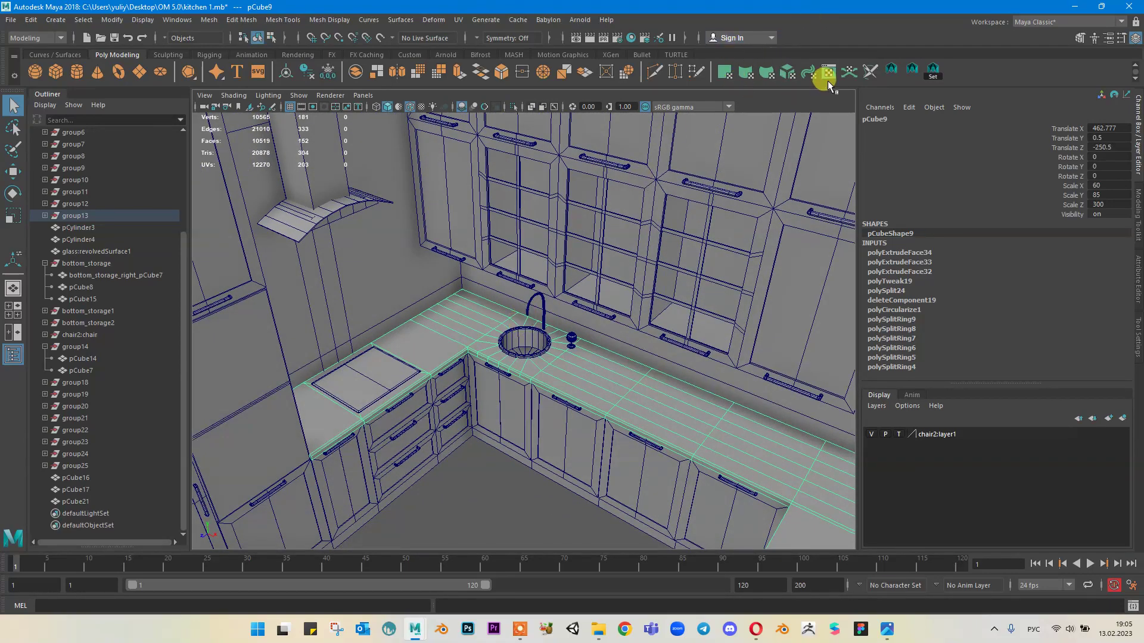
pyautogui.keyDown('alt'); pyautogui.moveTo(542, 352); pyautogui.dragTo(563, 334); pyautogui.keyUp('alt')
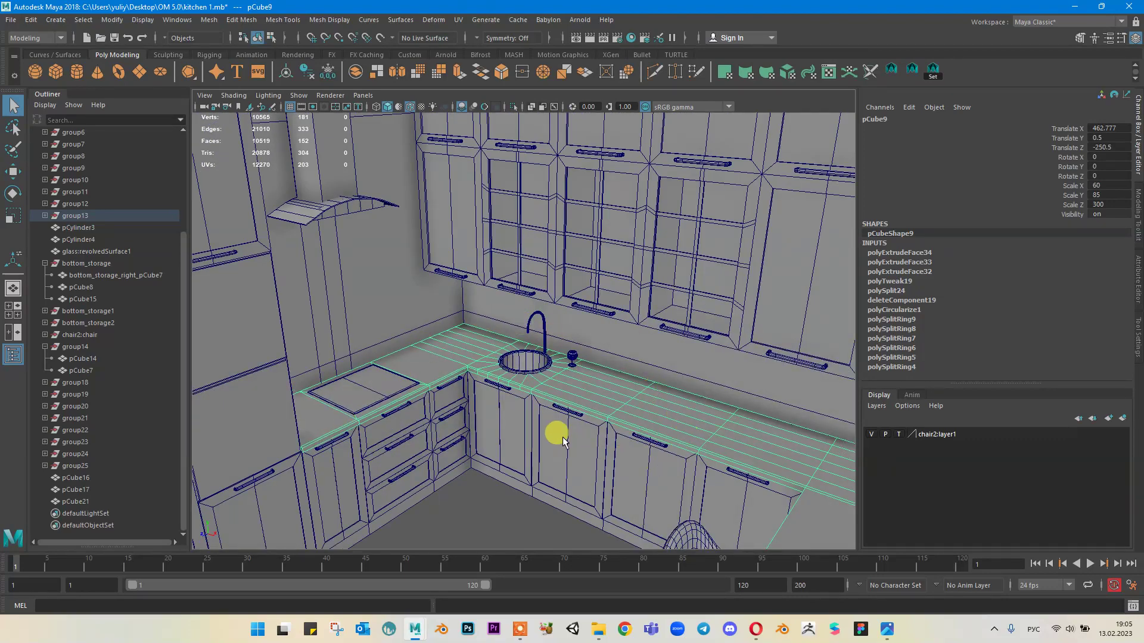
pyautogui.keyDown('alt'); pyautogui.moveTo(557, 384); pyautogui.dragTo(576, 309, button='middle'); pyautogui.keyUp('alt')
pyautogui.scroll(3, 520, 309)
pyautogui.keyDown('alt'); pyautogui.moveTo(480, 328); pyautogui.dragTo(602, 379, button='middle'); pyautogui.keyUp('alt')
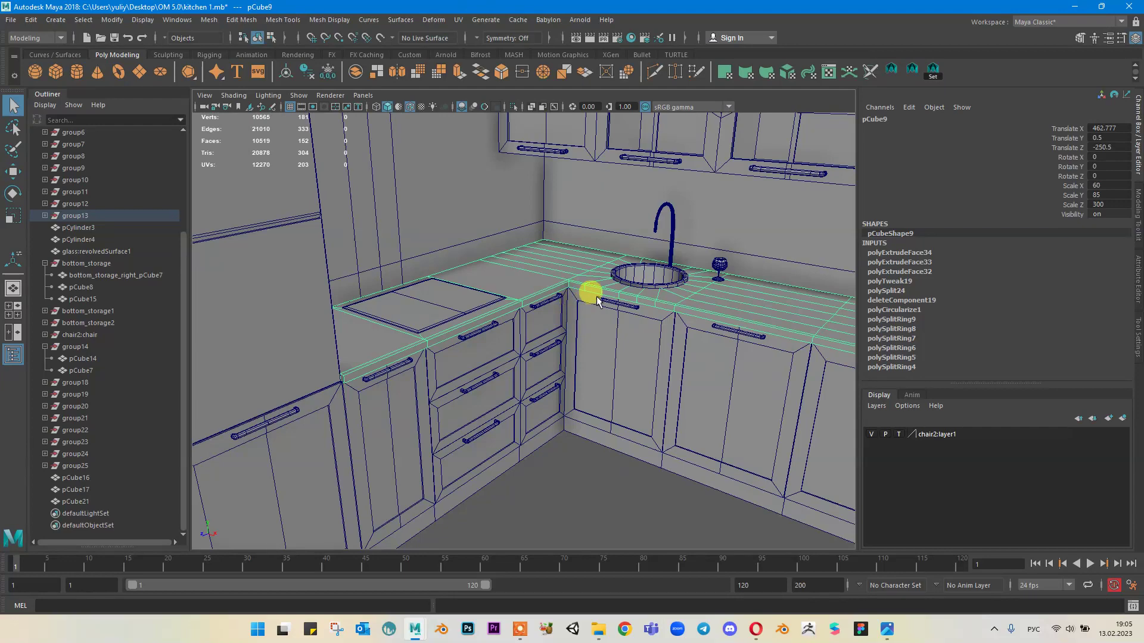
pyautogui.keyDown('alt'); pyautogui.moveTo(544, 302); pyautogui.dragTo(696, 351); pyautogui.keyUp('alt')
pyautogui.keyDown('alt'); pyautogui.moveTo(659, 286); pyautogui.dragTo(689, 347); pyautogui.keyUp('alt')
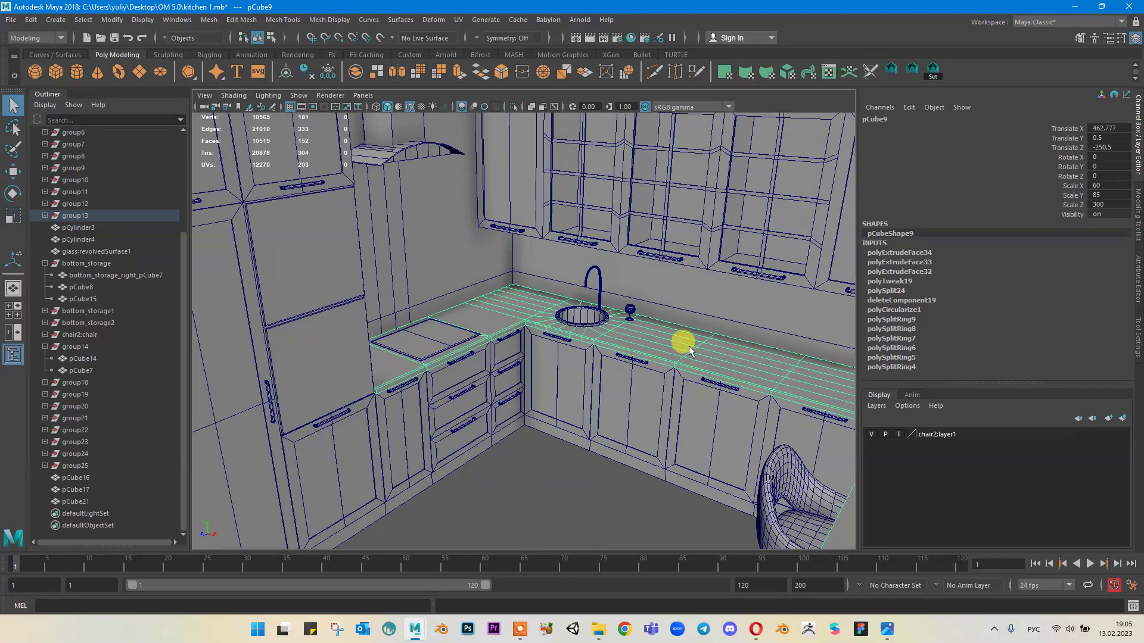
pyautogui.keyDown('alt'); pyautogui.moveTo(615, 354); pyautogui.dragTo(557, 306, button='middle'); pyautogui.keyUp('alt')
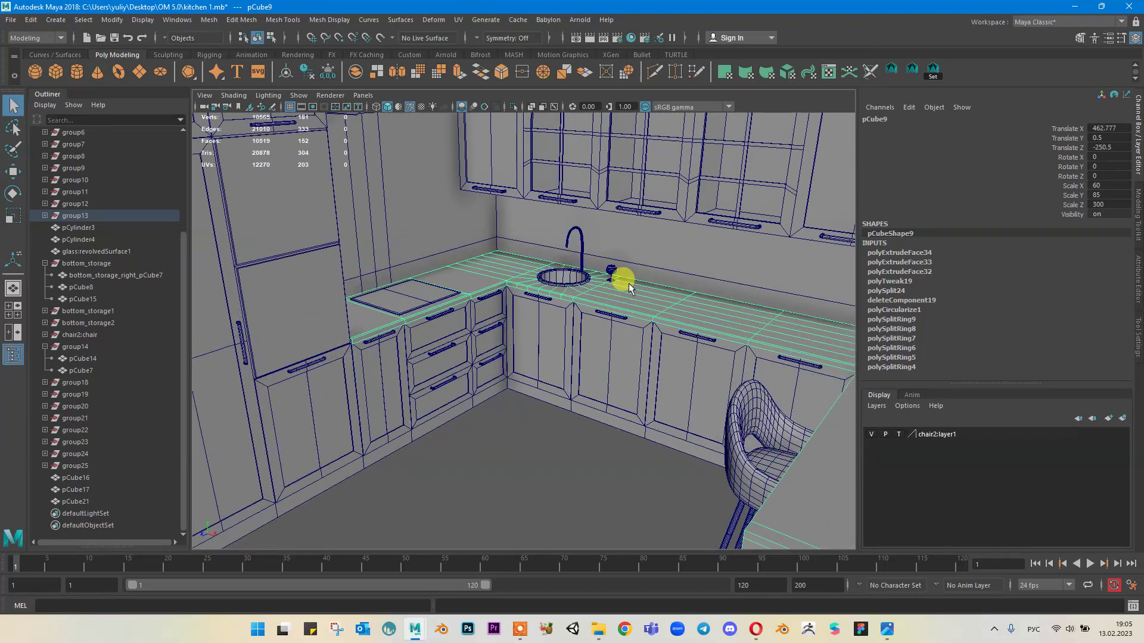
# Step: Create a polygon cube, scale it uniformly to about 97.4 and move it to about 164 in X, in front of the kitchen
pyautogui.click(56, 72)
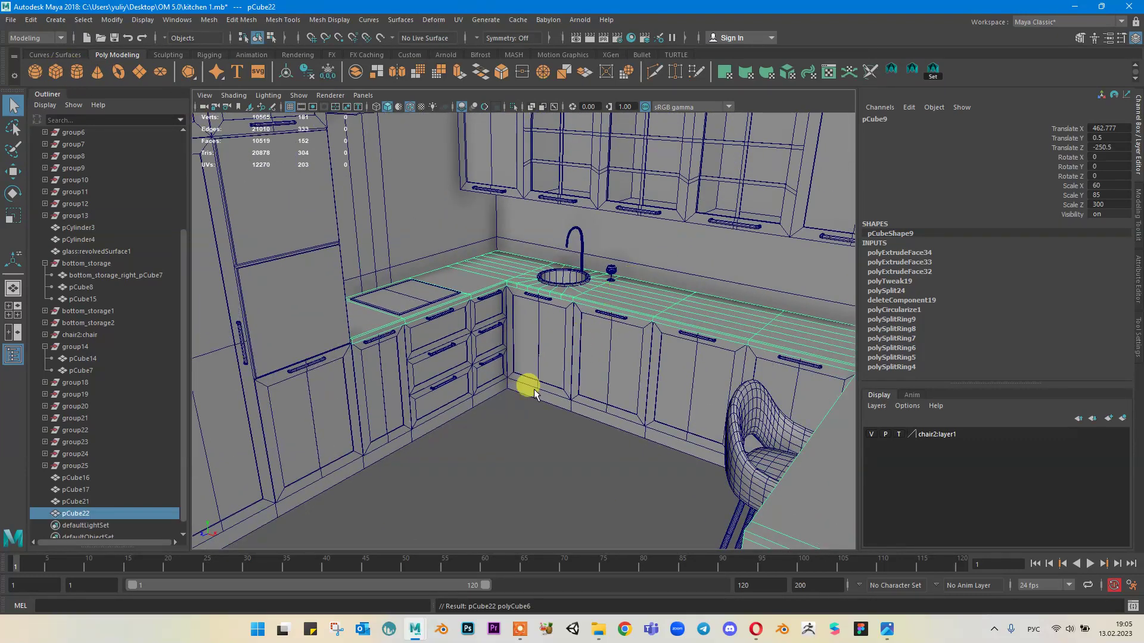
pyautogui.press('a')
pyautogui.scroll(4, 531, 369)
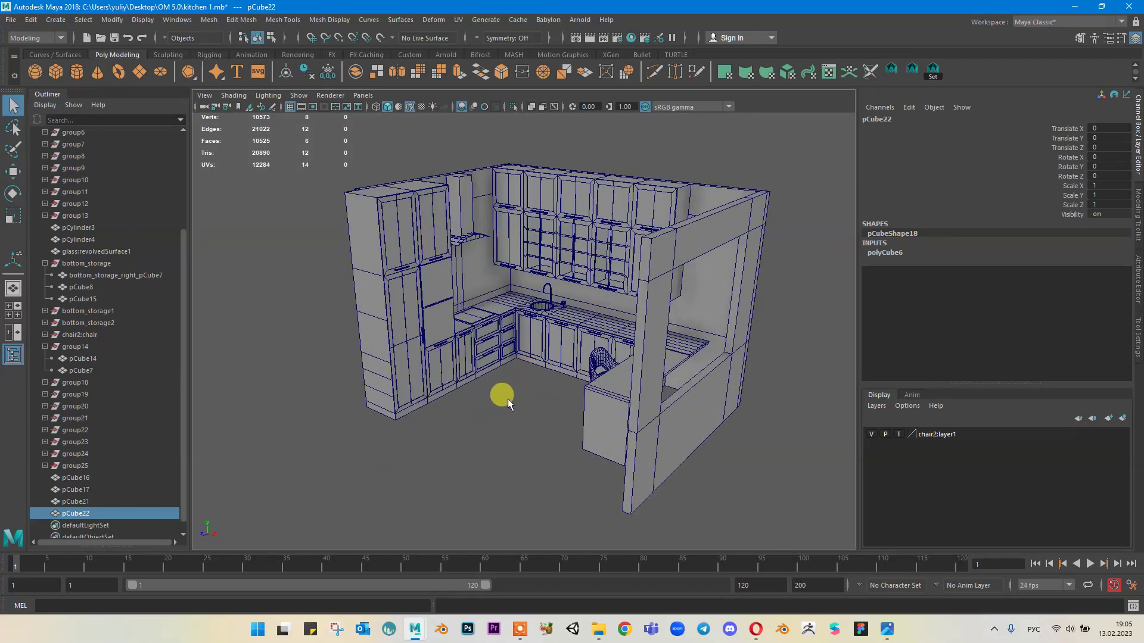
pyautogui.press('super+space')
pyautogui.press('r')
pyautogui.moveTo(408, 390); pyautogui.dragTo(503, 460)
pyautogui.press('w')
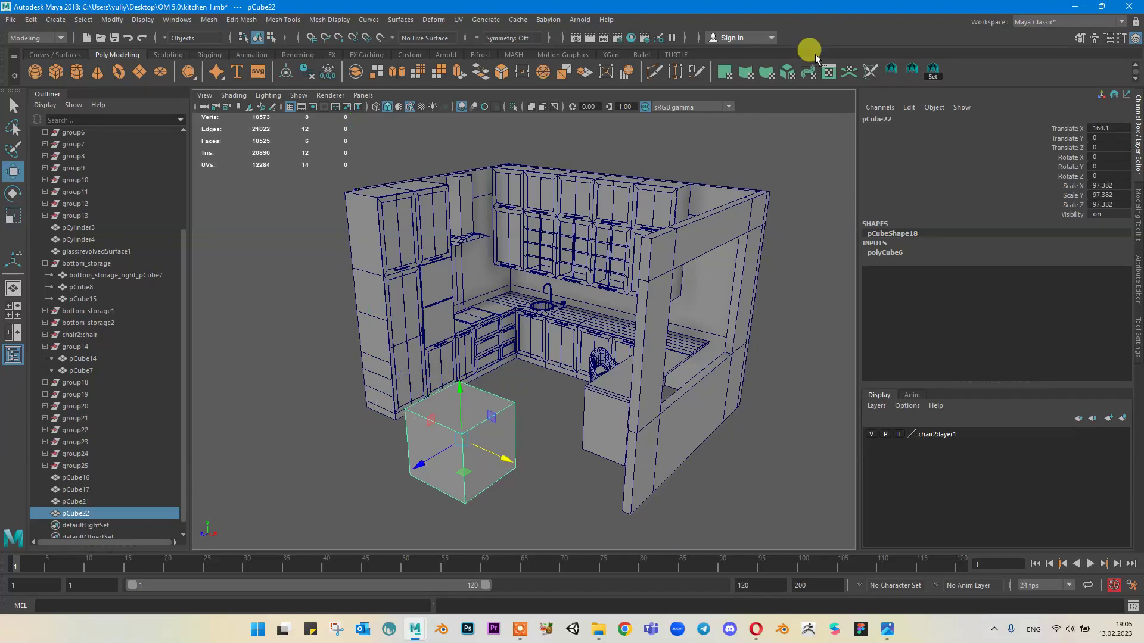
# Step: Open the cube's UV layout without the UV Toolkit and select single border edges to check which edges they match
pyautogui.click(828, 71)
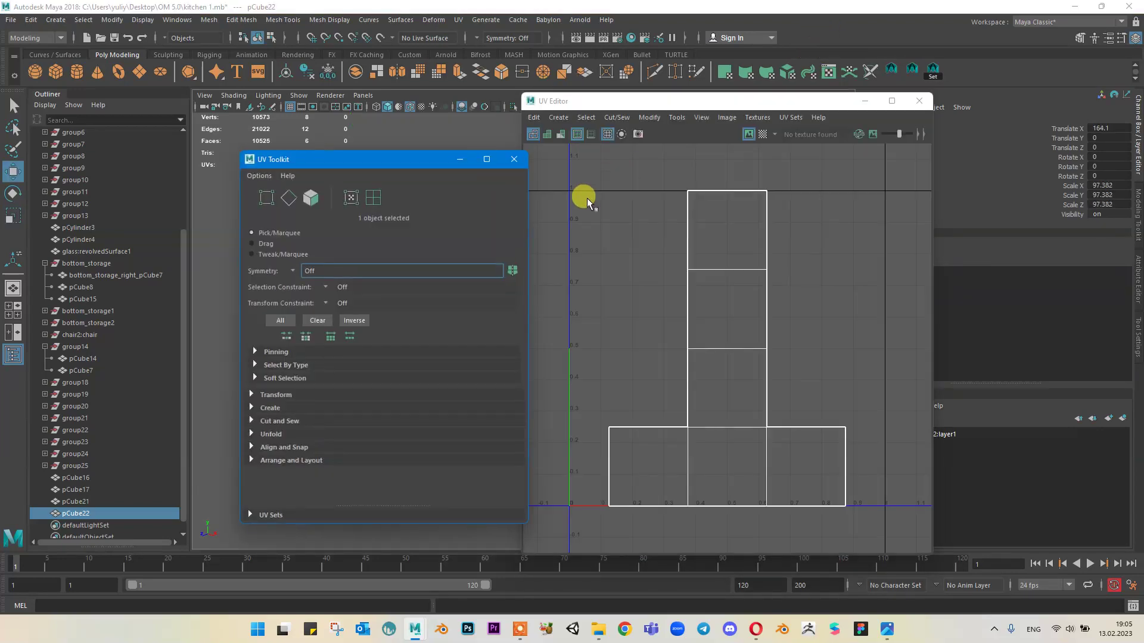
pyautogui.click(513, 160)
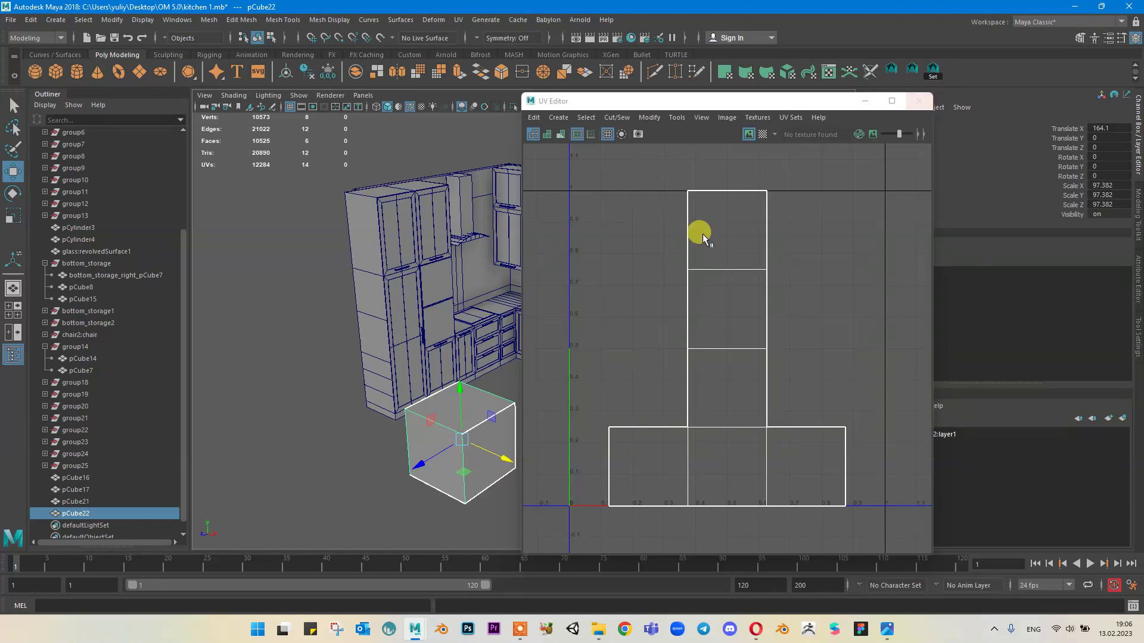
pyautogui.rightClick(755, 380)
pyautogui.moveTo(755, 380); pyautogui.dragTo(755, 346, button='right')
pyautogui.click(757, 375)
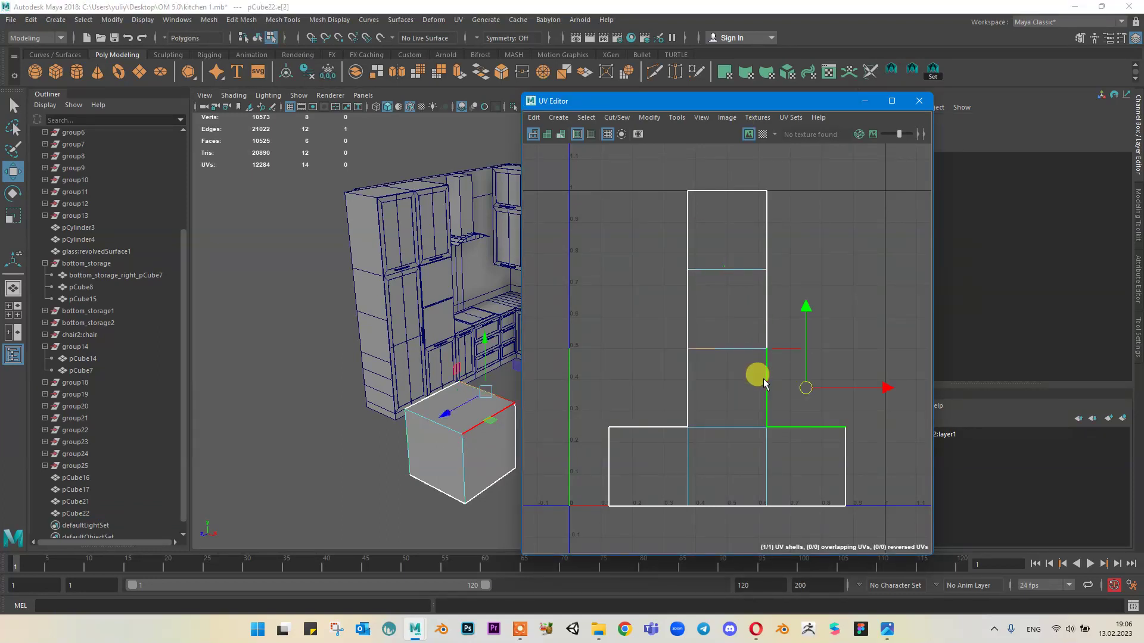
pyautogui.click(770, 296)
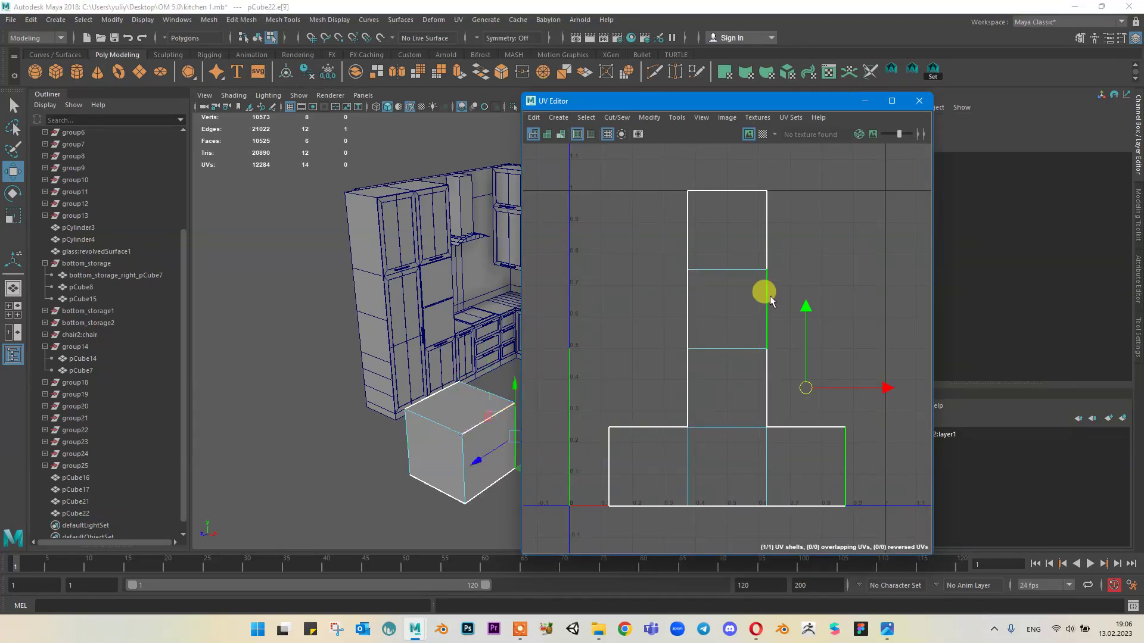
pyautogui.click(769, 239)
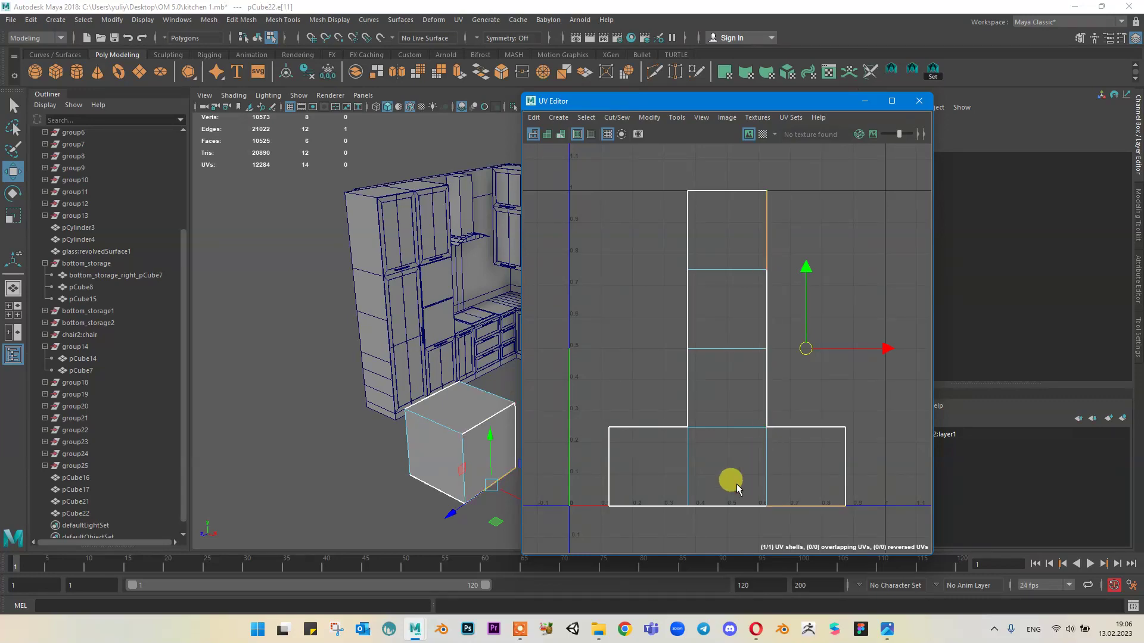
# Step: Inspect the selected edge on the cube, then close the UV Editor and return to object selection
pyautogui.scroll(-2, 408, 389)
pyautogui.keyDown('alt'); pyautogui.moveTo(471, 414); pyautogui.dragTo(434, 379); pyautogui.keyUp('alt')
pyautogui.scroll(3, 434, 377)
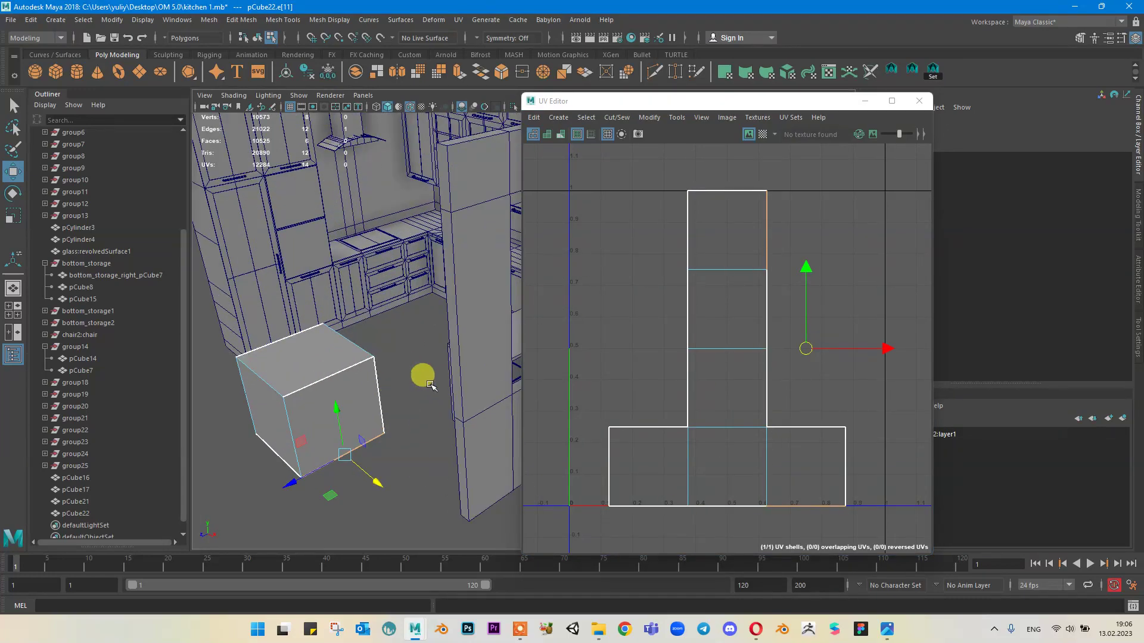
pyautogui.keyDown('alt'); pyautogui.moveTo(428, 379); pyautogui.dragTo(565, 388, button='middle'); pyautogui.keyUp('alt')
pyautogui.keyDown('alt'); pyautogui.moveTo(462, 387); pyautogui.dragTo(372, 375, button='middle'); pyautogui.keyUp('alt')
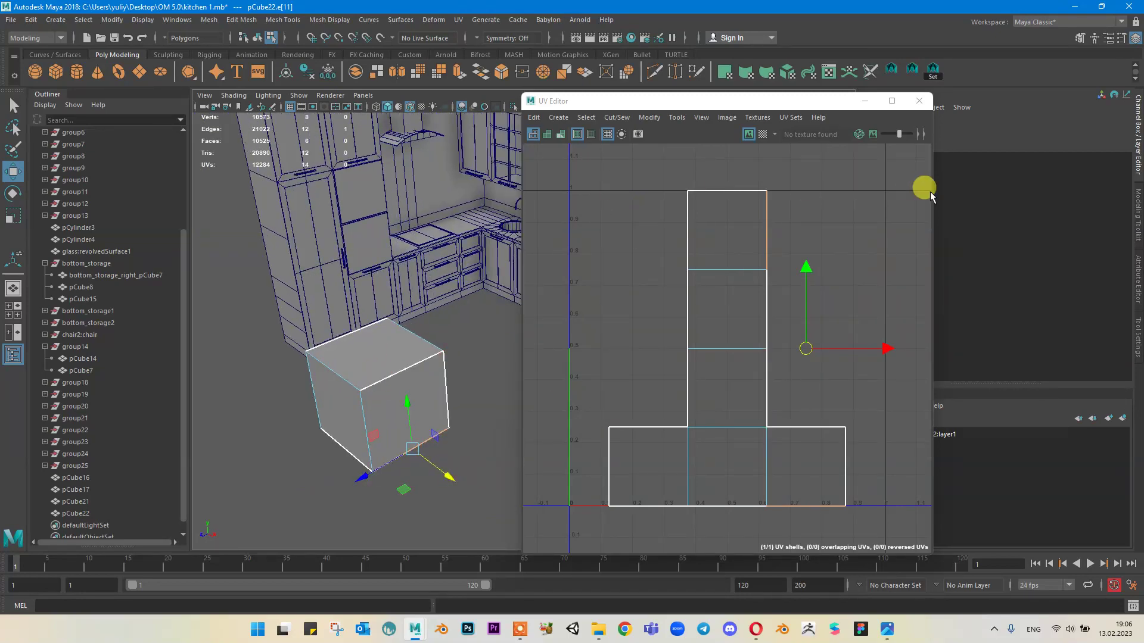
pyautogui.click(932, 101)
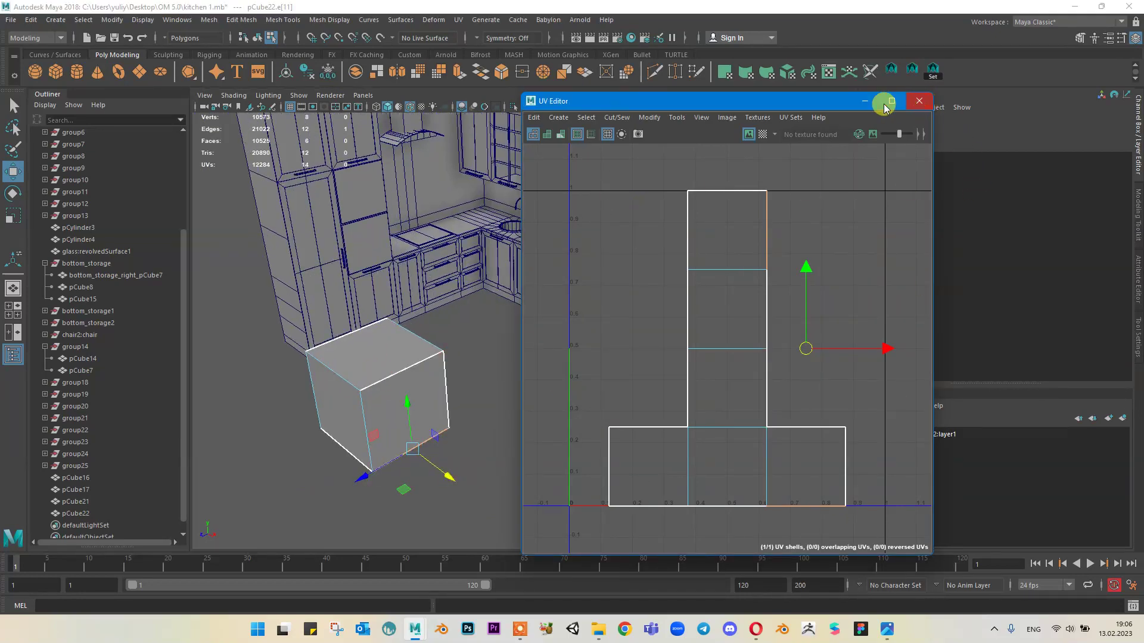
pyautogui.click(919, 101)
pyautogui.moveTo(365, 349); pyautogui.dragTo(423, 286, button='right')
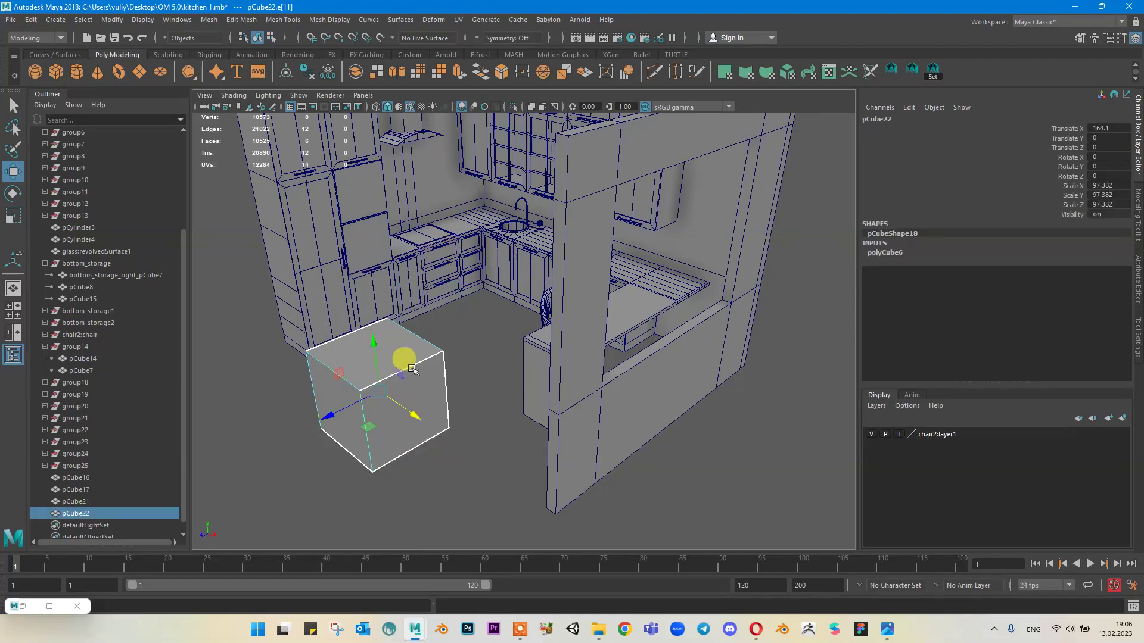
# Step: Assign a new Lambert material to the cube
pyautogui.scroll(5, 481, 324)
pyautogui.moveTo(503, 305); pyautogui.dragTo(500, 593, button='right')
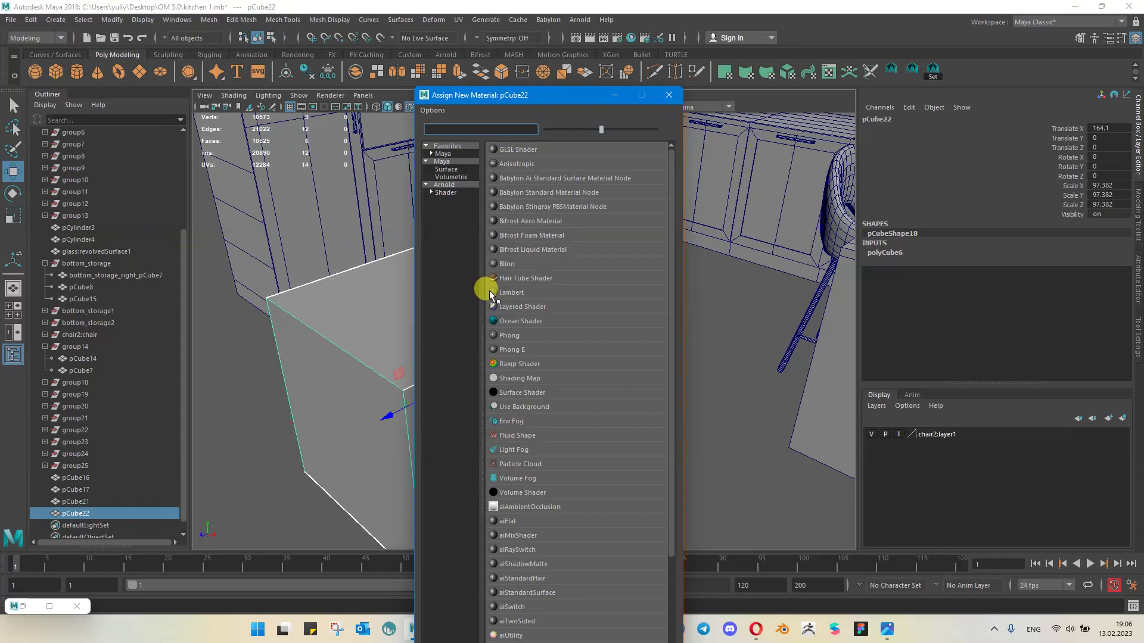
pyautogui.click(515, 293)
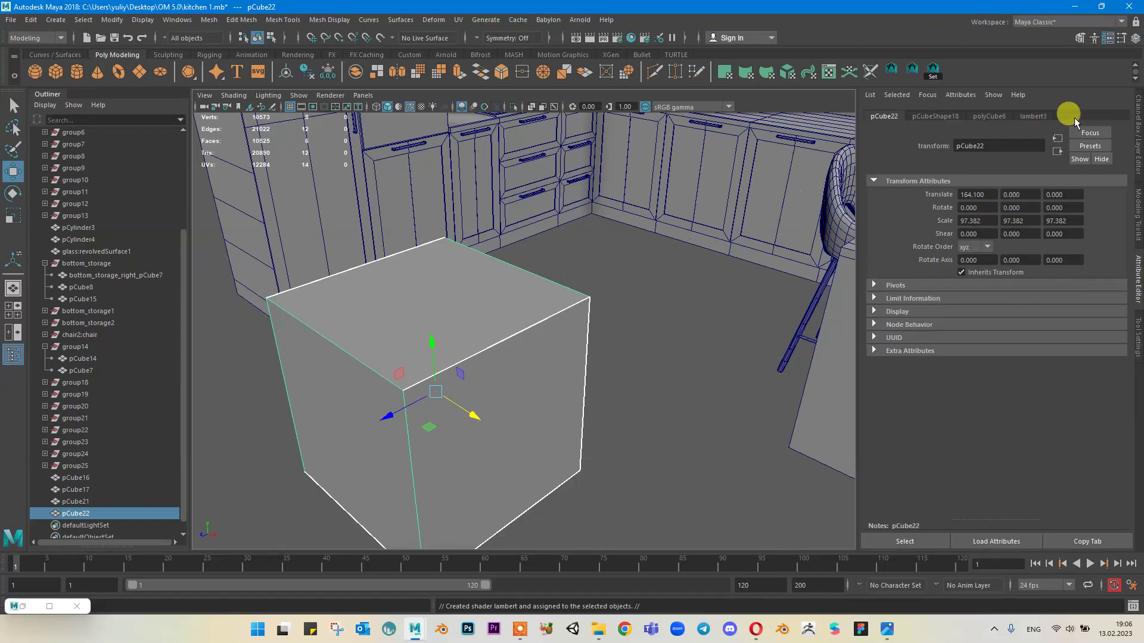
# Step: Show the cube's lambert3 material attributes and darken its color slightly
pyautogui.click(1026, 115)
pyautogui.scroll(-3, 530, 284)
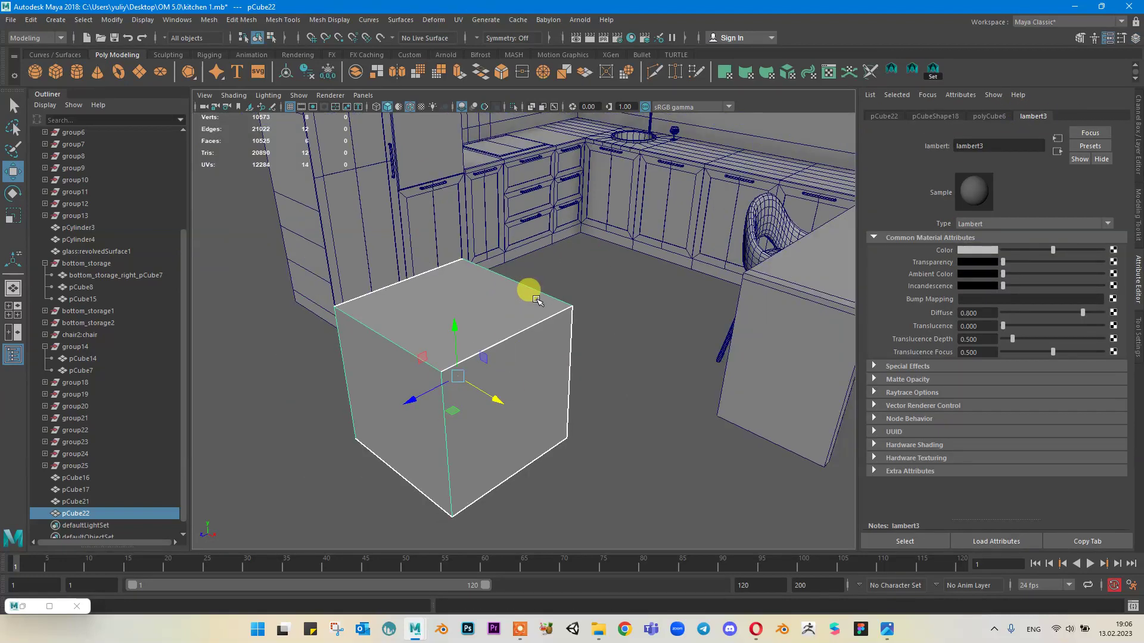
pyautogui.keyDown('alt'); pyautogui.moveTo(597, 290); pyautogui.dragTo(656, 327, button='middle'); pyautogui.keyUp('alt')
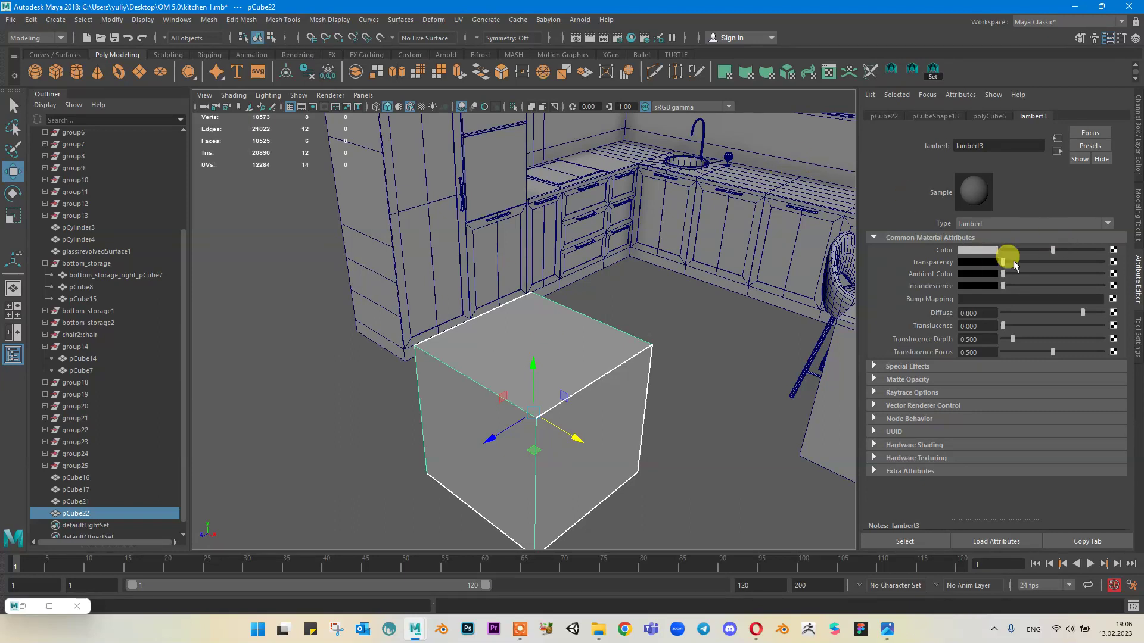
pyautogui.moveTo(1016, 265)
pyautogui.mouseDown()
pyautogui.moveTo(1037, 262)
pyautogui.moveTo(1001, 262)
pyautogui.moveTo(1039, 262)
pyautogui.moveTo(1003, 262)
pyautogui.moveTo(1063, 283)
pyautogui.moveTo(970, 286)
pyautogui.moveTo(1081, 271)
pyautogui.moveTo(1002, 274)
pyautogui.mouseUp()
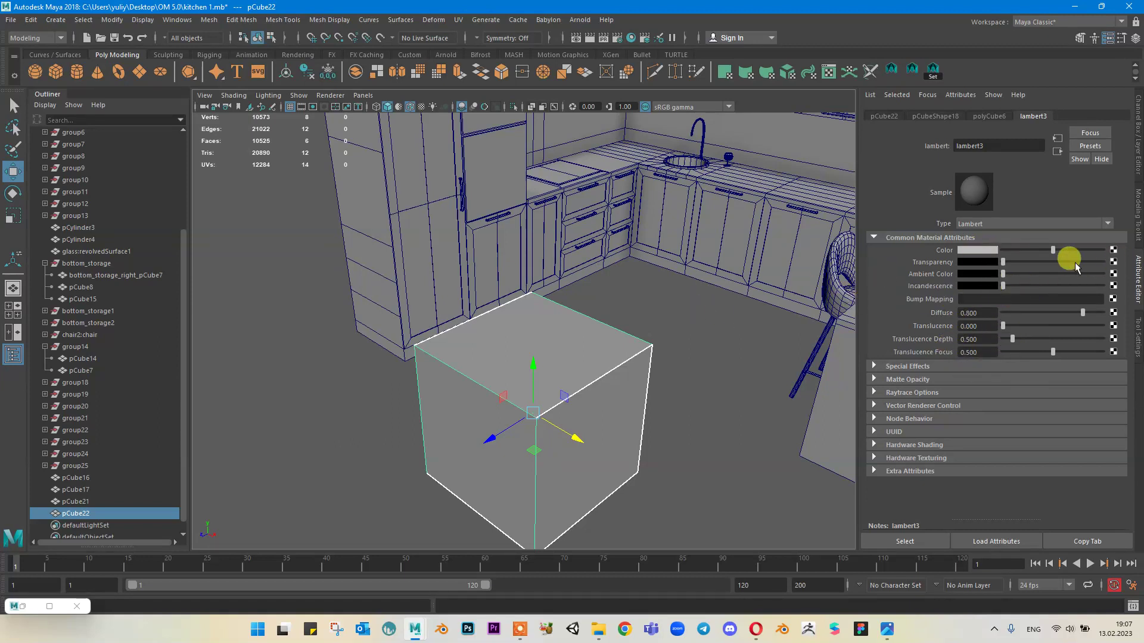
pyautogui.moveTo(1052, 254)
pyautogui.mouseDown()
pyautogui.moveTo(1108, 252)
pyautogui.moveTo(1001, 251)
pyautogui.moveTo(1042, 254)
pyautogui.mouseUp()
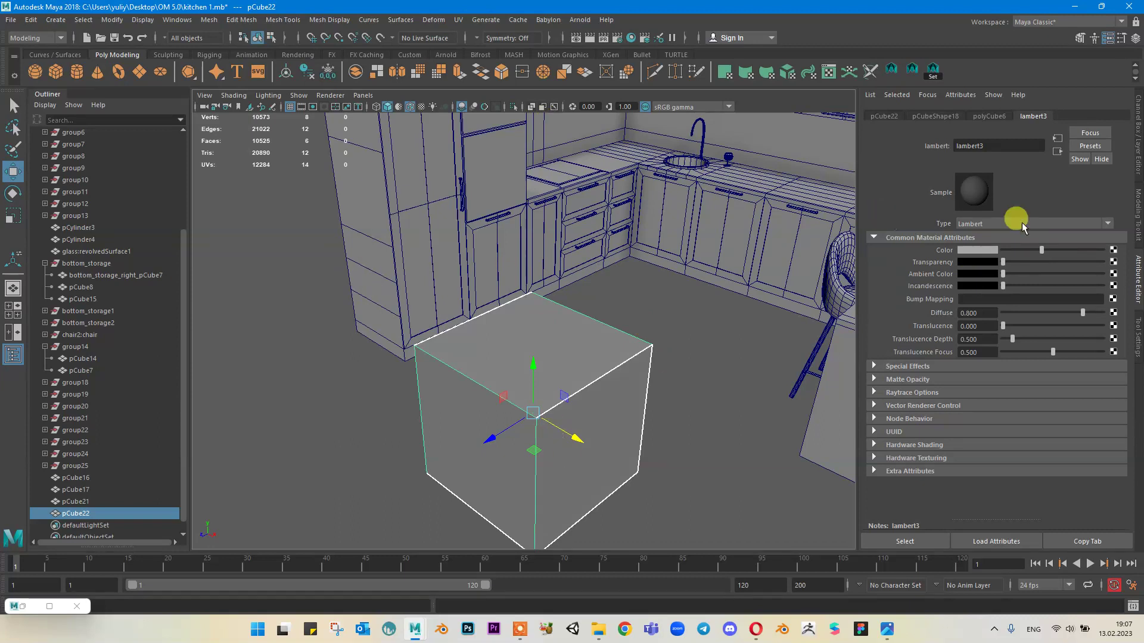
# Step: Select the cabinet door below the sink and darken the color of the default lambert1 material
pyautogui.click(673, 271)
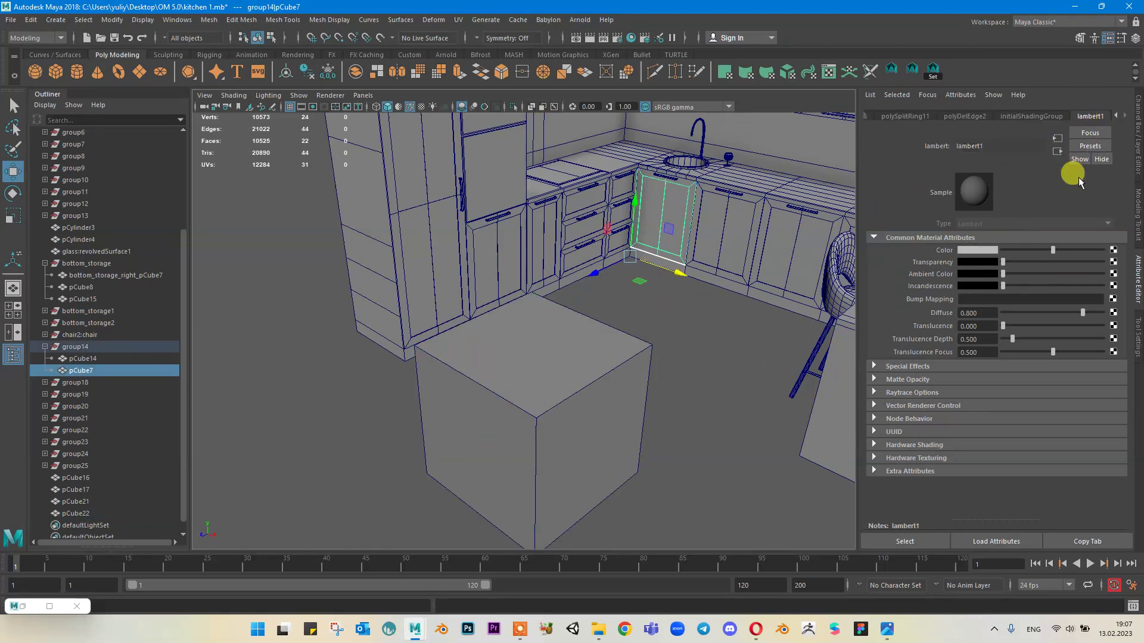
pyautogui.click(993, 630)
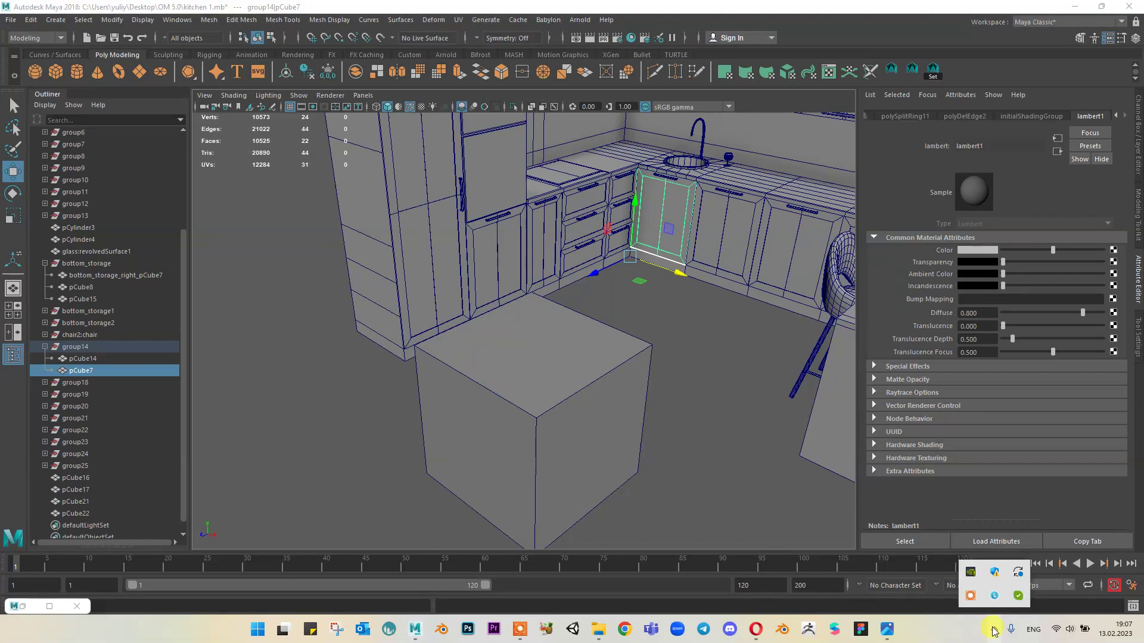
pyautogui.click(994, 630)
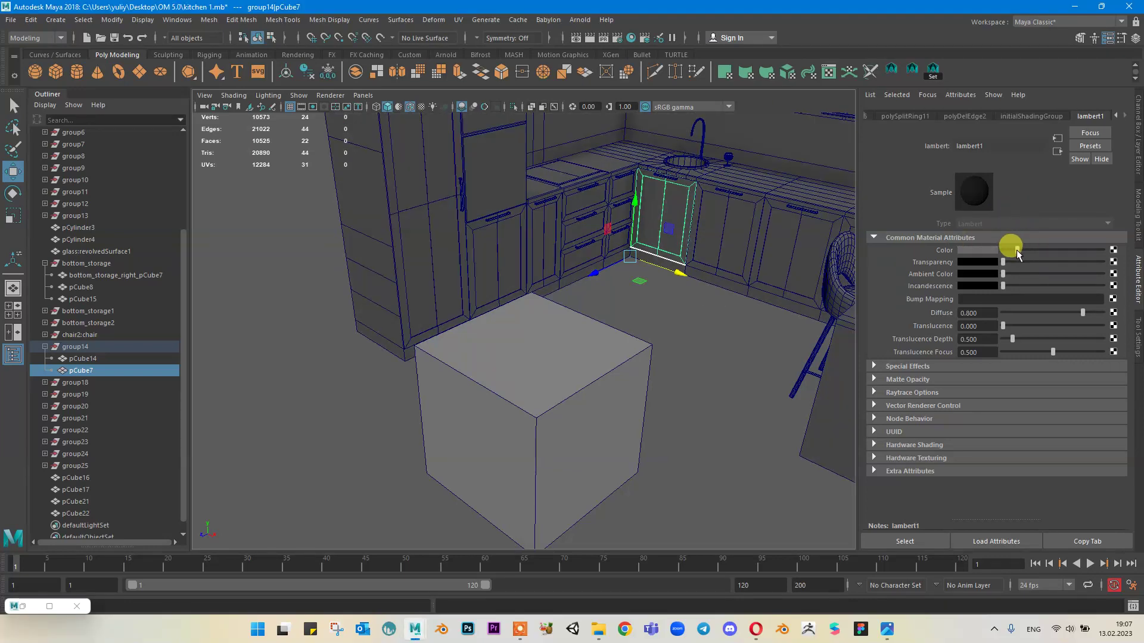
pyautogui.click(691, 325)
pyautogui.scroll(-5, 658, 329)
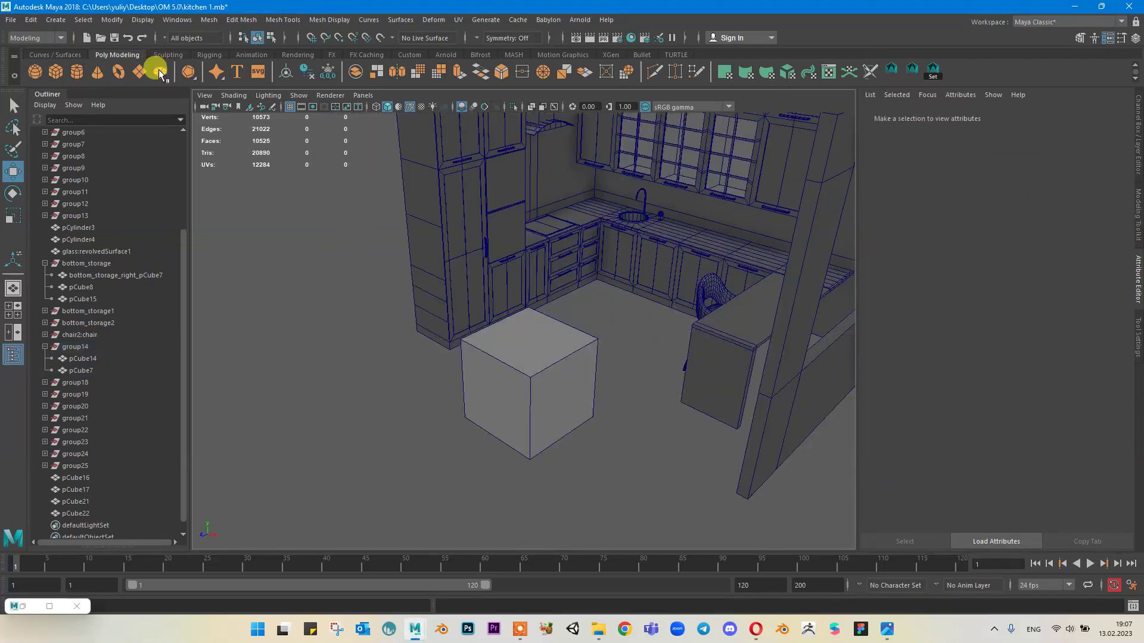
# Step: Add a second cube beside the first and try scaling it, then undo this and the lambert1 color change
pyautogui.click(55, 72)
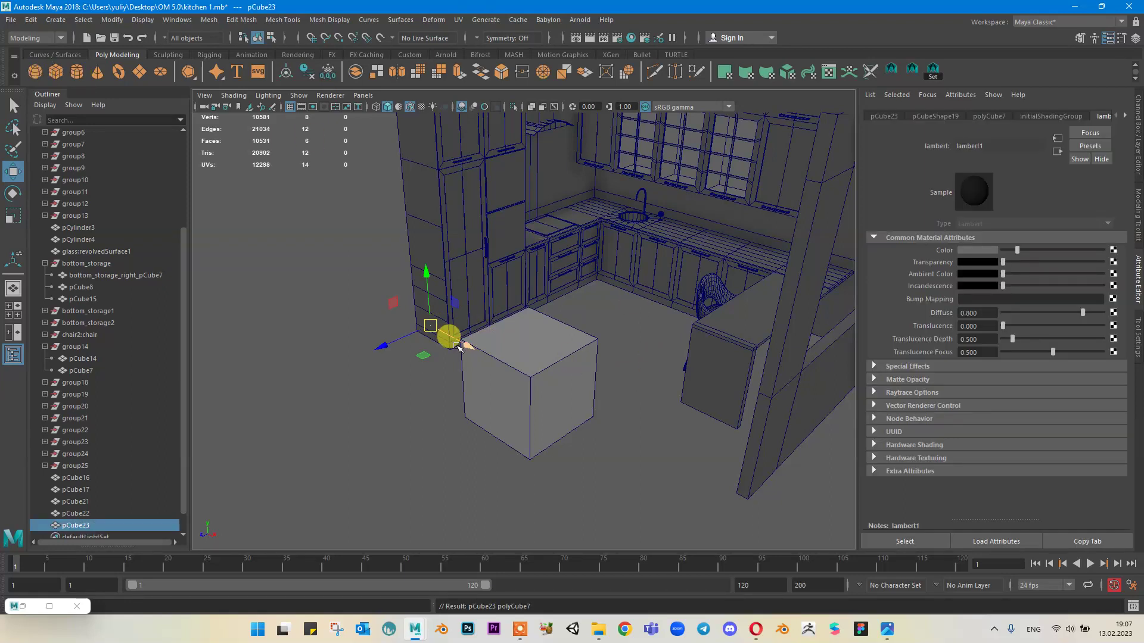
pyautogui.moveTo(457, 346); pyautogui.dragTo(684, 469)
pyautogui.press('r')
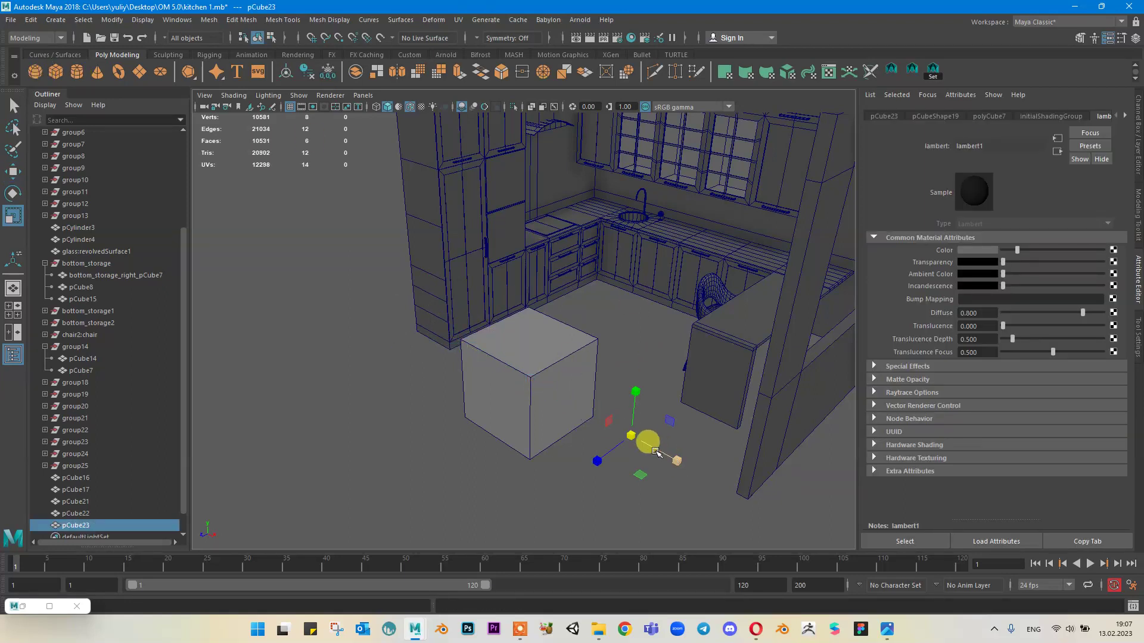
pyautogui.moveTo(635, 431); pyautogui.dragTo(745, 429)
pyautogui.hotkey('ctrl', 'z')
pyautogui.hotkey('ctrl', 'z')
pyautogui.hotkey('ctrl', 'z')
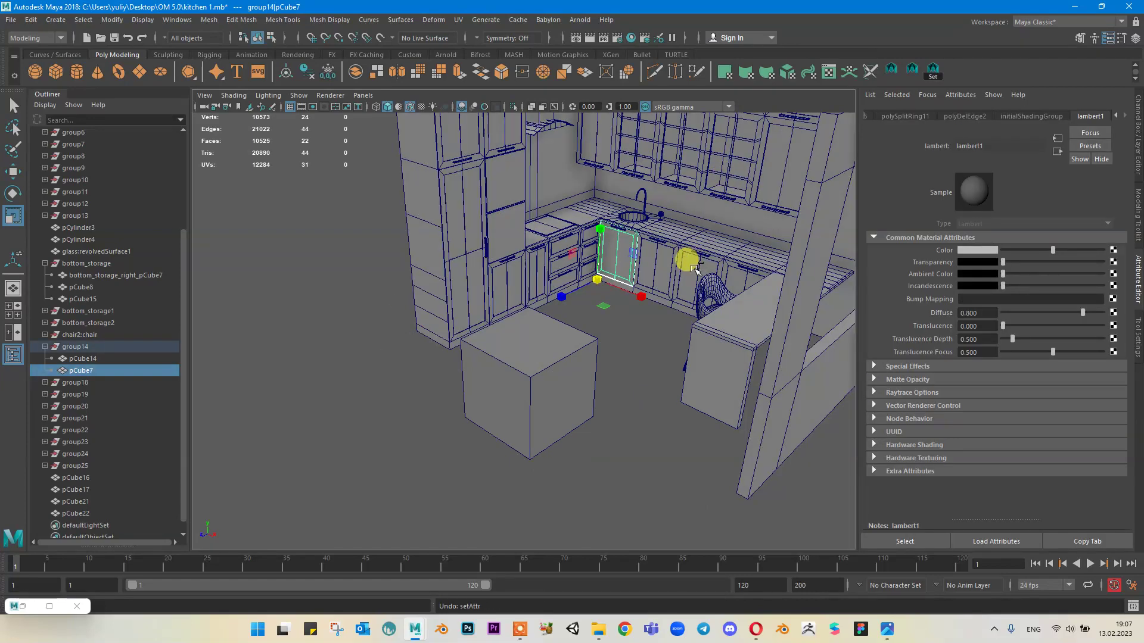
# Step: Select the test cube and connect a File texture to the color of its lambert3 material
pyautogui.keyDown('alt'); pyautogui.moveTo(662, 234); pyautogui.dragTo(619, 334, button='middle'); pyautogui.keyUp('alt')
pyautogui.click(535, 415)
pyautogui.scroll(3, 539, 387)
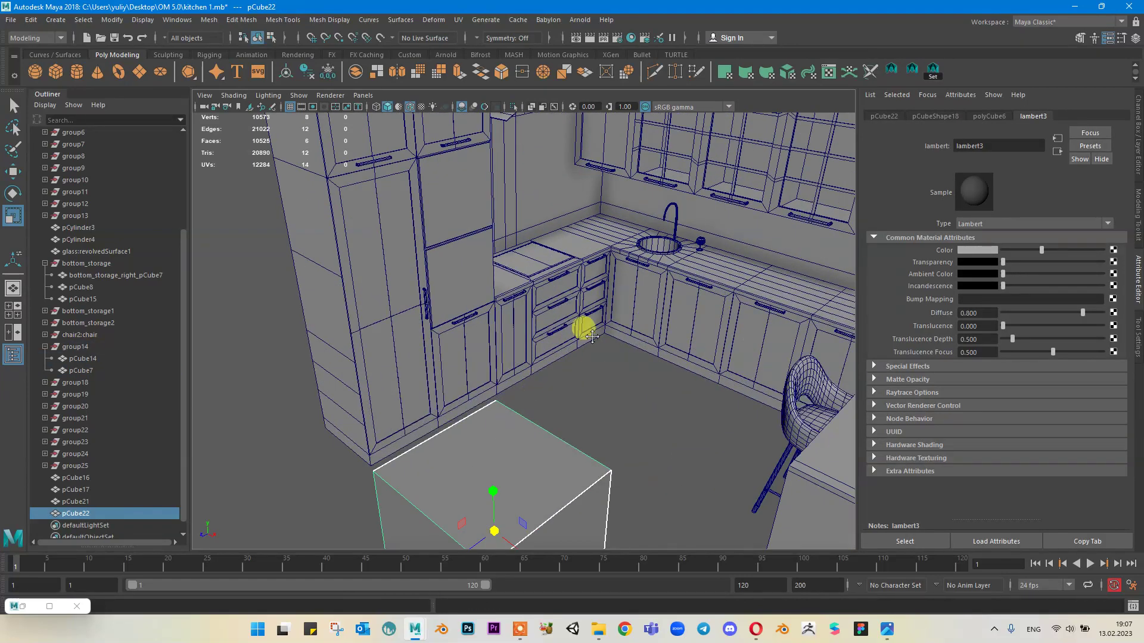
pyautogui.press('f')
pyautogui.scroll(3, 655, 178)
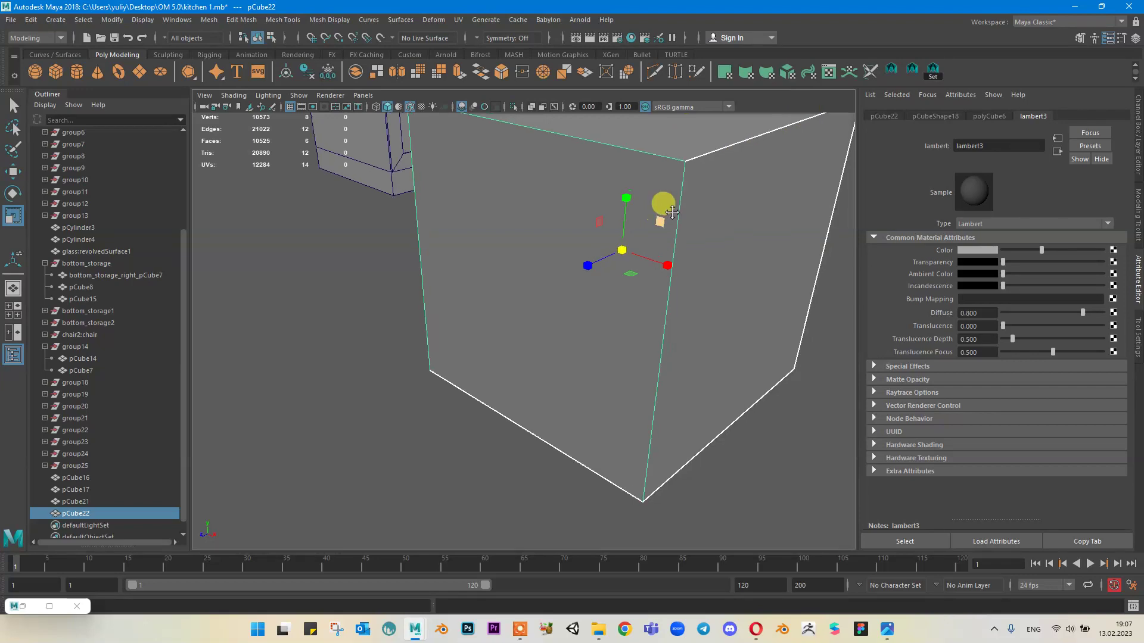
pyautogui.scroll(-5, 625, 250)
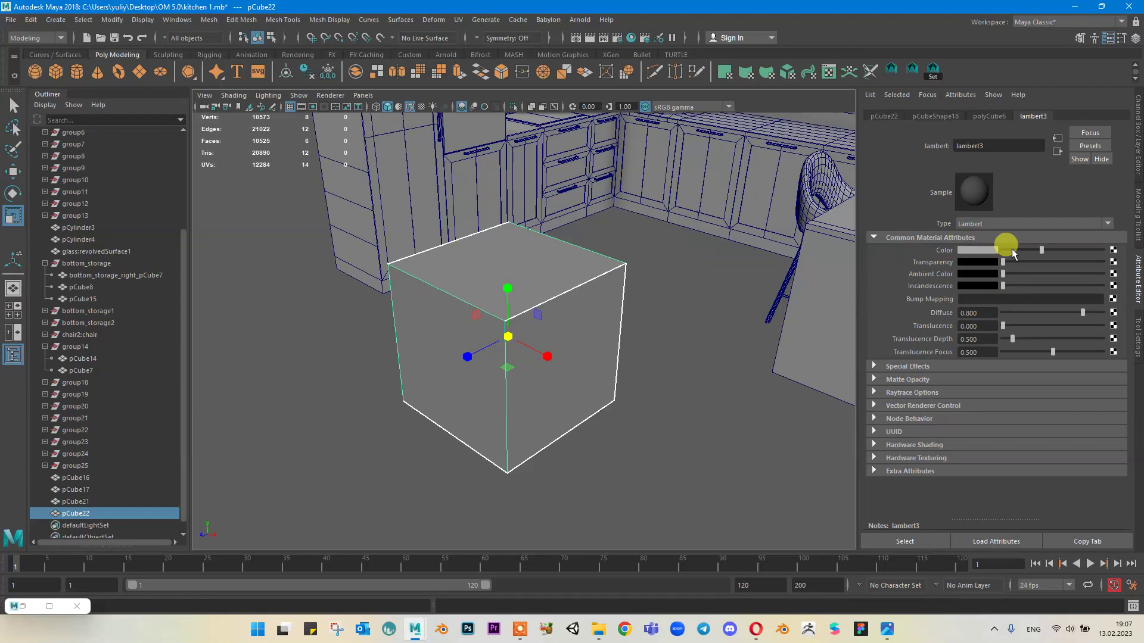
pyautogui.click(1113, 251)
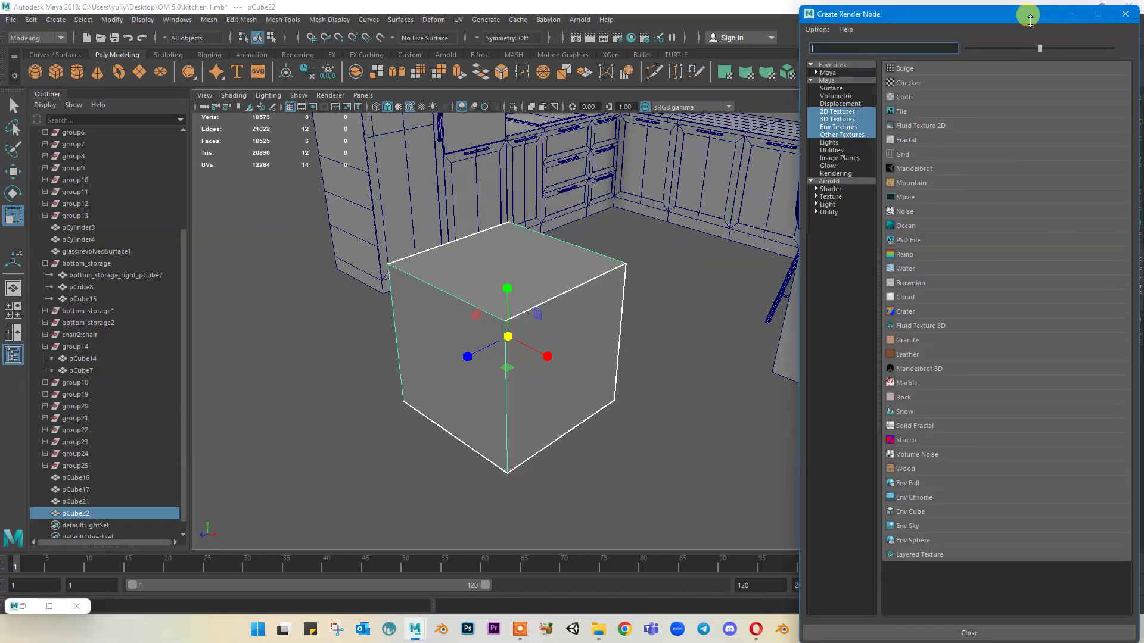
pyautogui.moveTo(1028, 15); pyautogui.dragTo(698, 52)
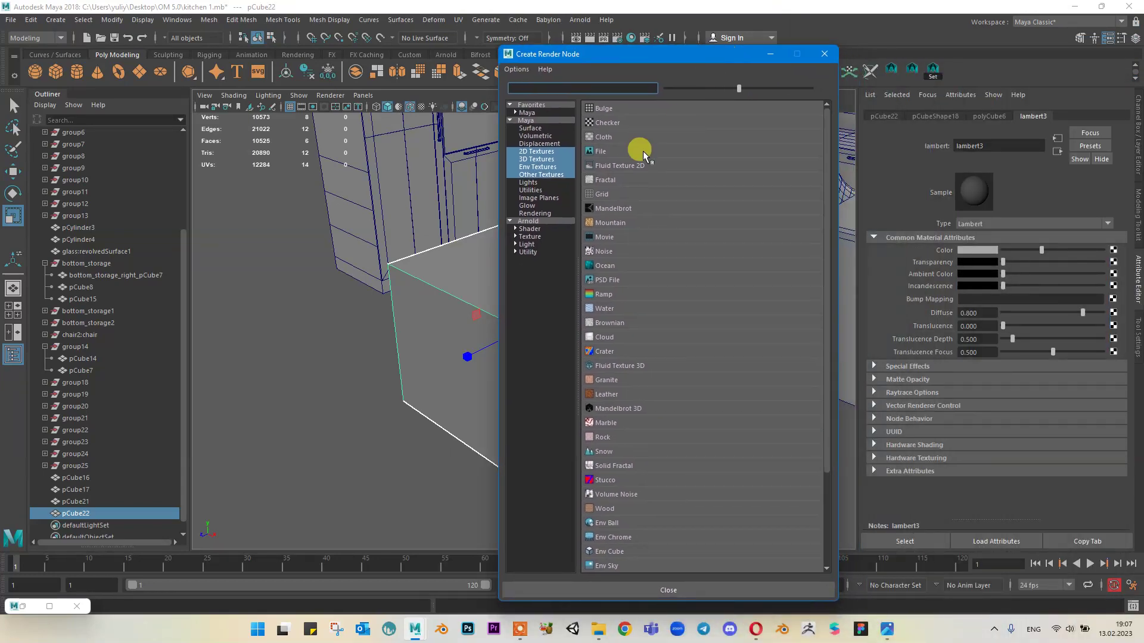
pyautogui.click(599, 153)
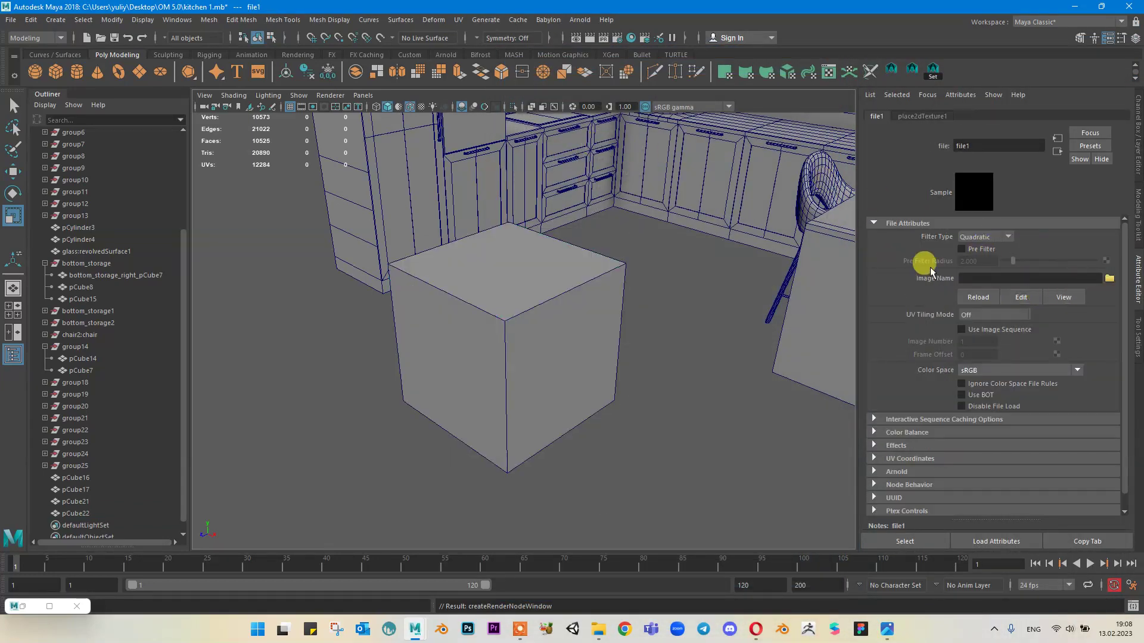
# Step: Switch to File Explorer and copy brick-texture.jpg, floor.jpg, duhovka-electrolux.jpg and duhovka-electrolux2.jpg from the OM 4.0 folder
pyautogui.click(599, 630)
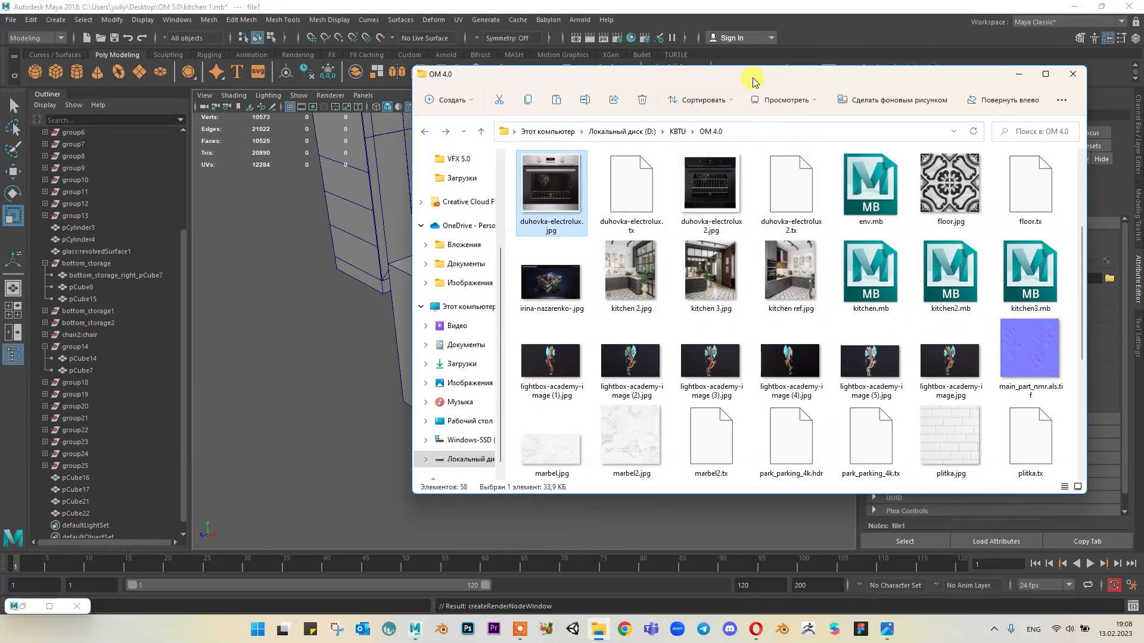
pyautogui.moveTo(752, 82); pyautogui.dragTo(636, 95)
pyautogui.scroll(-3, 653, 377)
pyautogui.scroll(5, 611, 413)
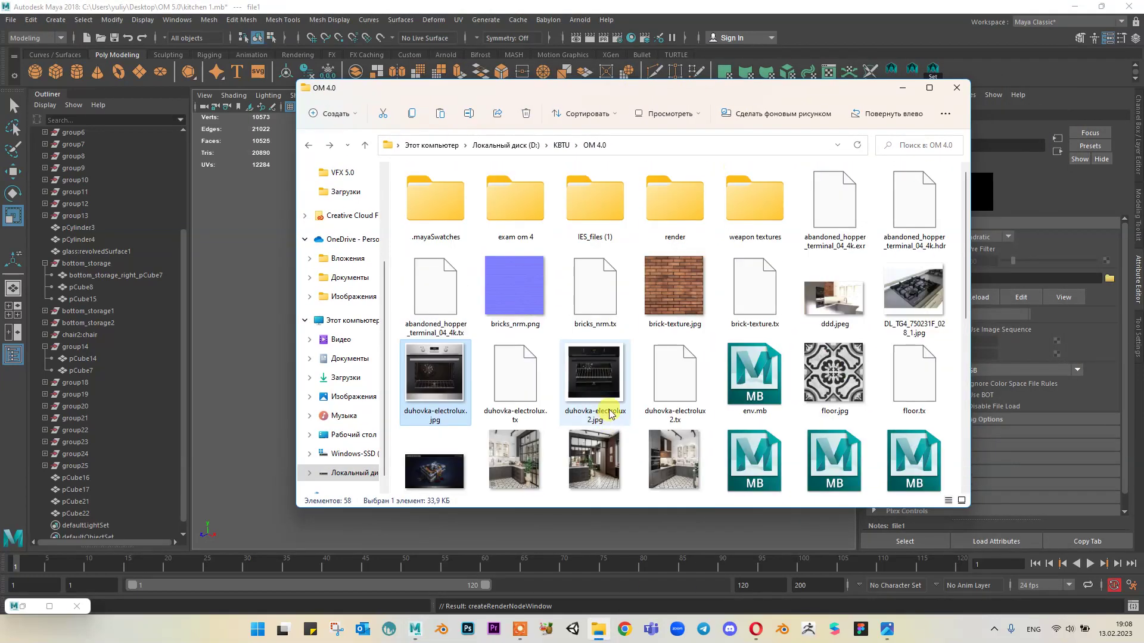
pyautogui.click(657, 281)
pyautogui.click(833, 370)
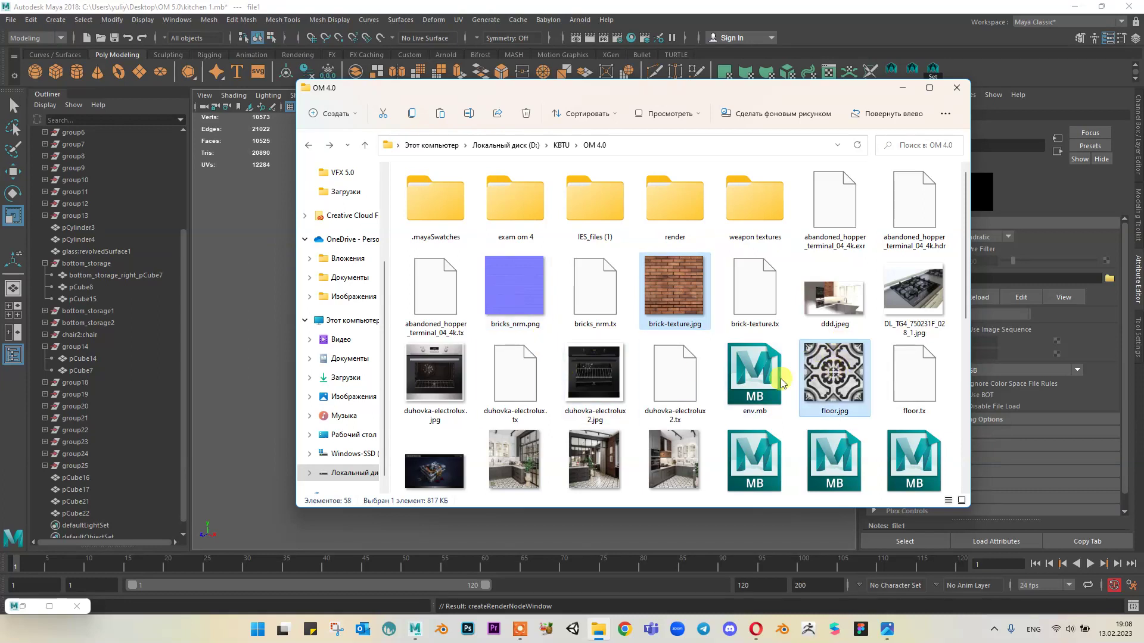
pyautogui.keyDown('ctrl'); pyautogui.click(594, 372); pyautogui.keyUp('ctrl')
pyautogui.keyDown('ctrl'); pyautogui.click(434, 372); pyautogui.keyUp('ctrl')
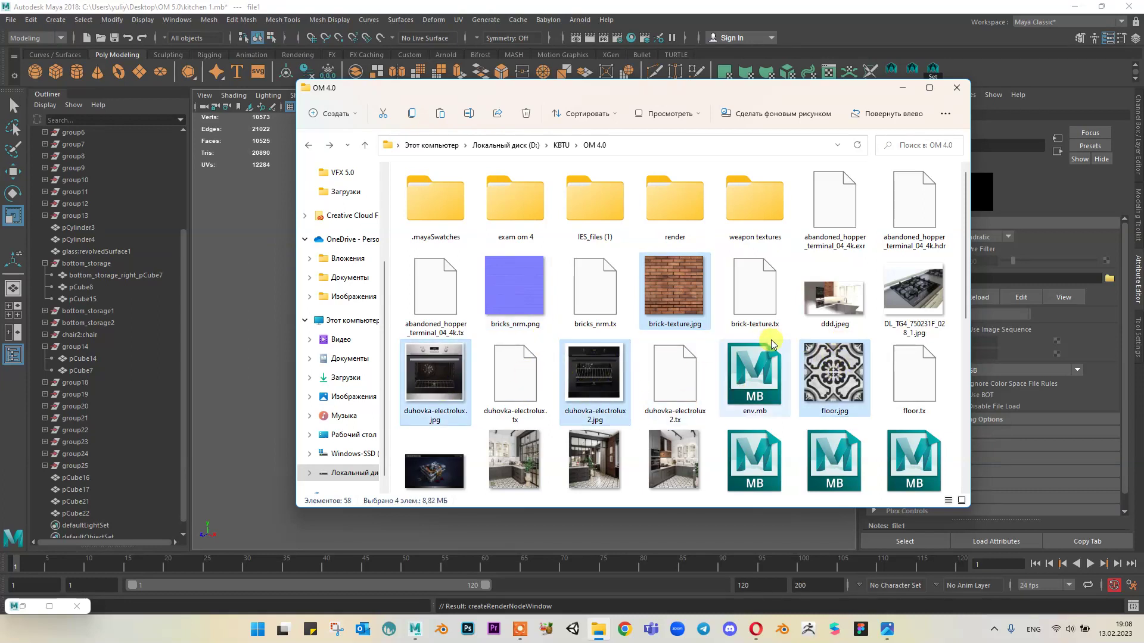
pyautogui.scroll(1, 336, 197)
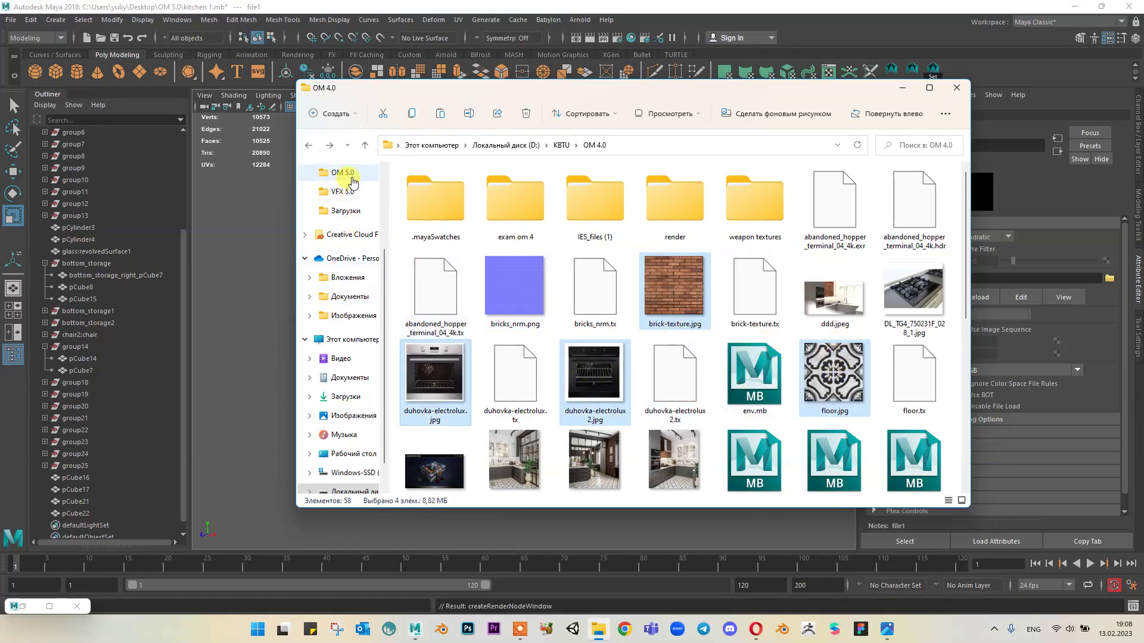
# Step: Paste the four copied images into the OM 5.0 folder and return to Maya
pyautogui.click(343, 172)
pyautogui.click(671, 398)
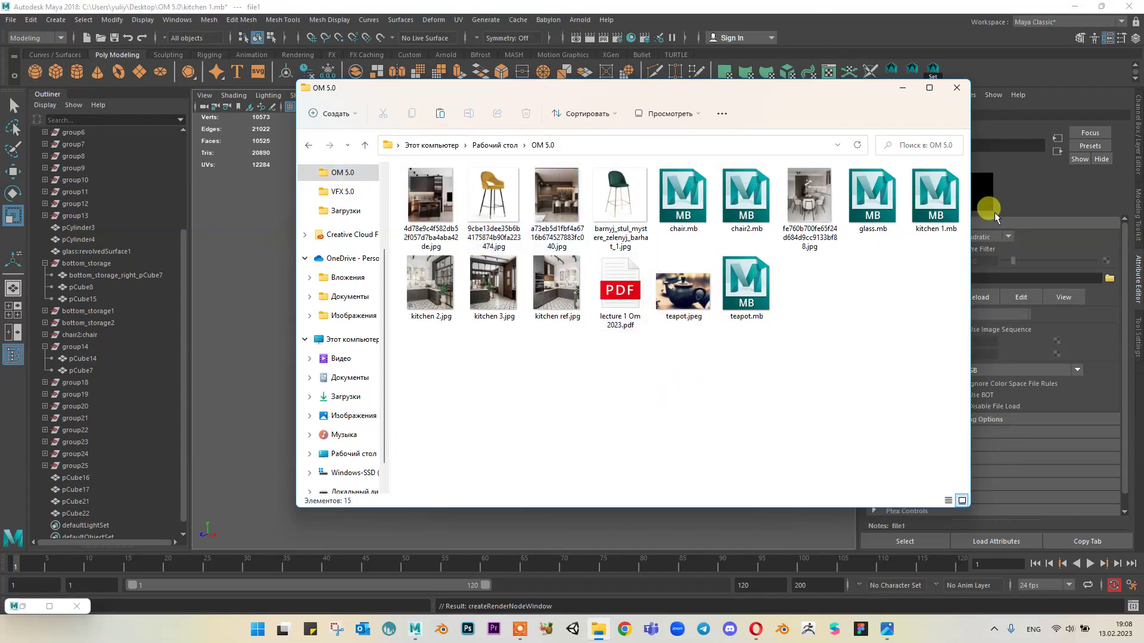
pyautogui.hotkey('ctrl', 'v')
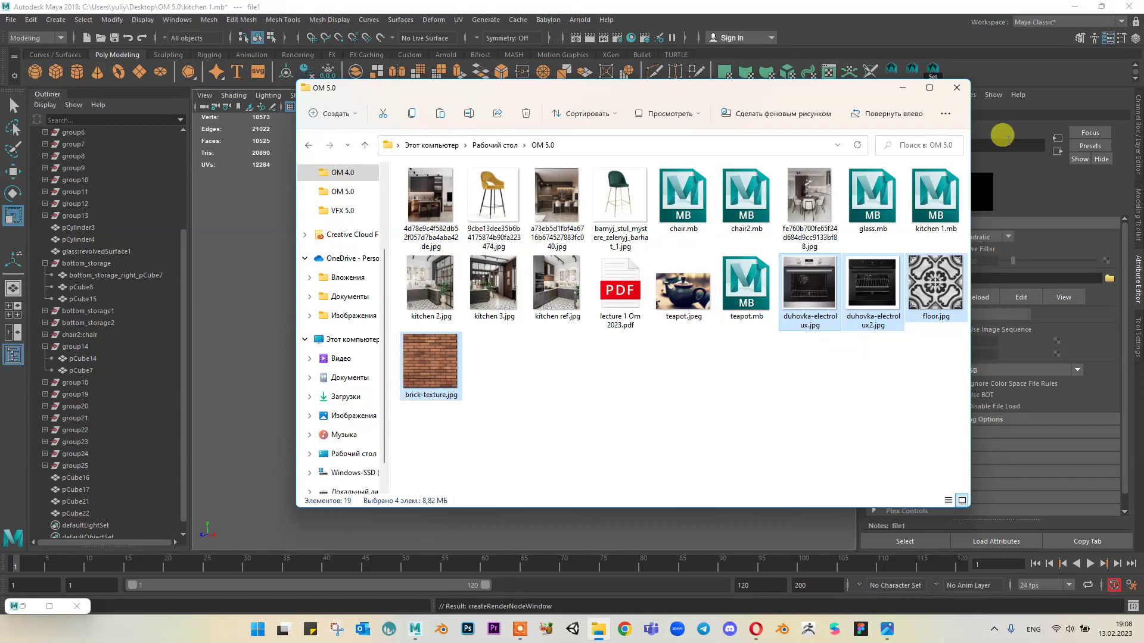
pyautogui.click(903, 90)
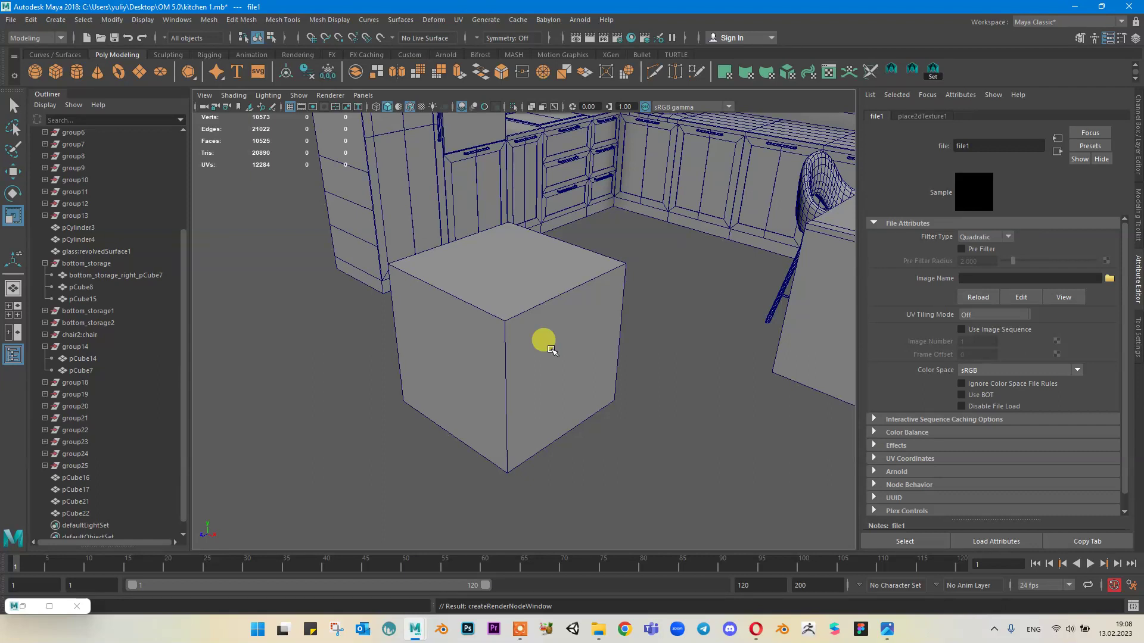
# Step: Browse for an image for the file texture on the cube's color, opening the OM 5.0 folder on the desktop
pyautogui.click(554, 316)
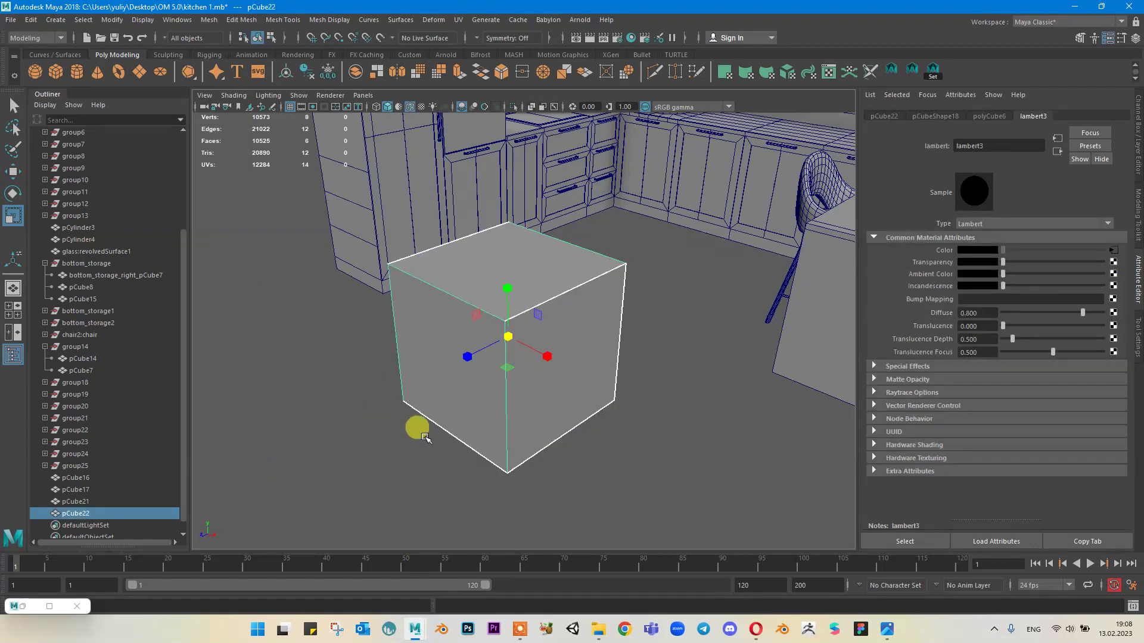
pyautogui.keyDown('alt'); pyautogui.moveTo(550, 322); pyautogui.dragTo(524, 338); pyautogui.keyUp('alt')
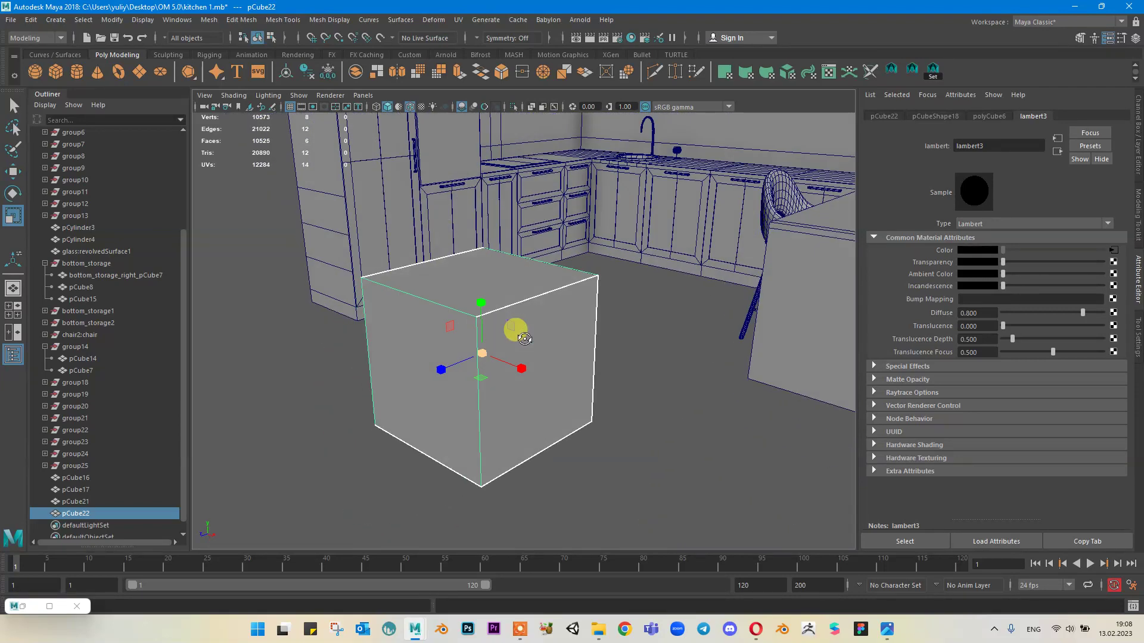
pyautogui.click(1111, 251)
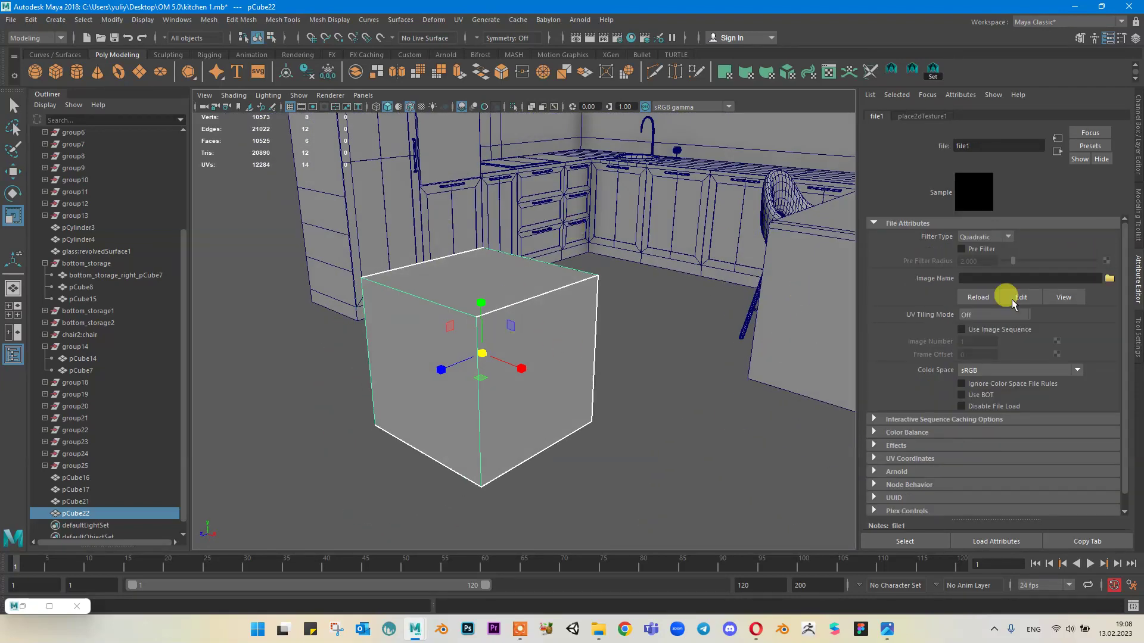
pyautogui.click(1109, 279)
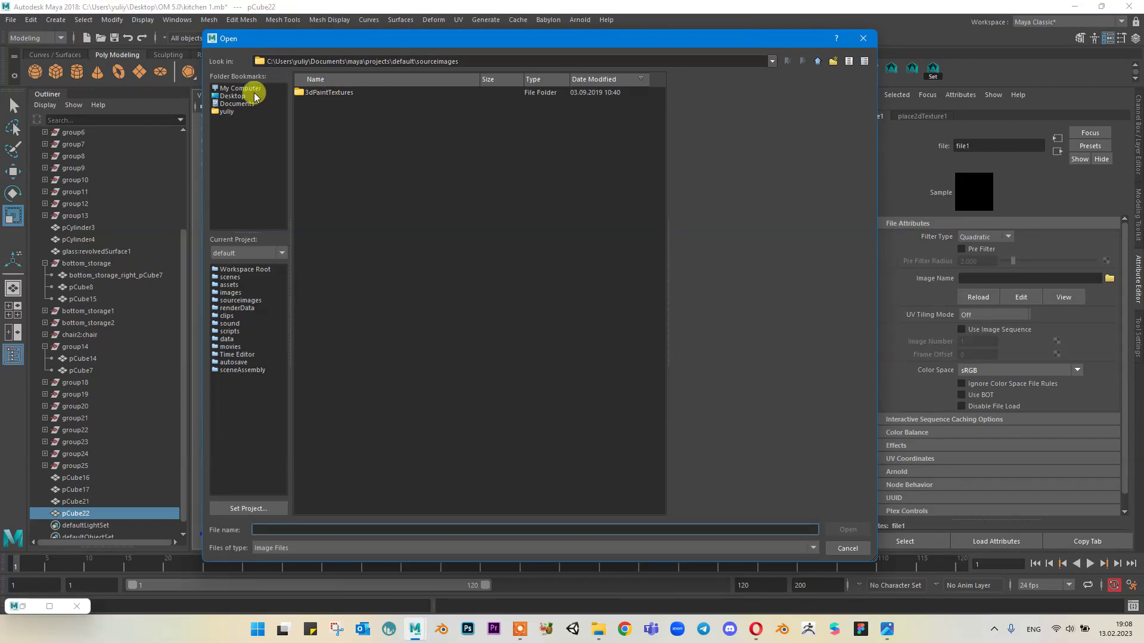
pyautogui.click(233, 96)
pyautogui.doubleClick(307, 94)
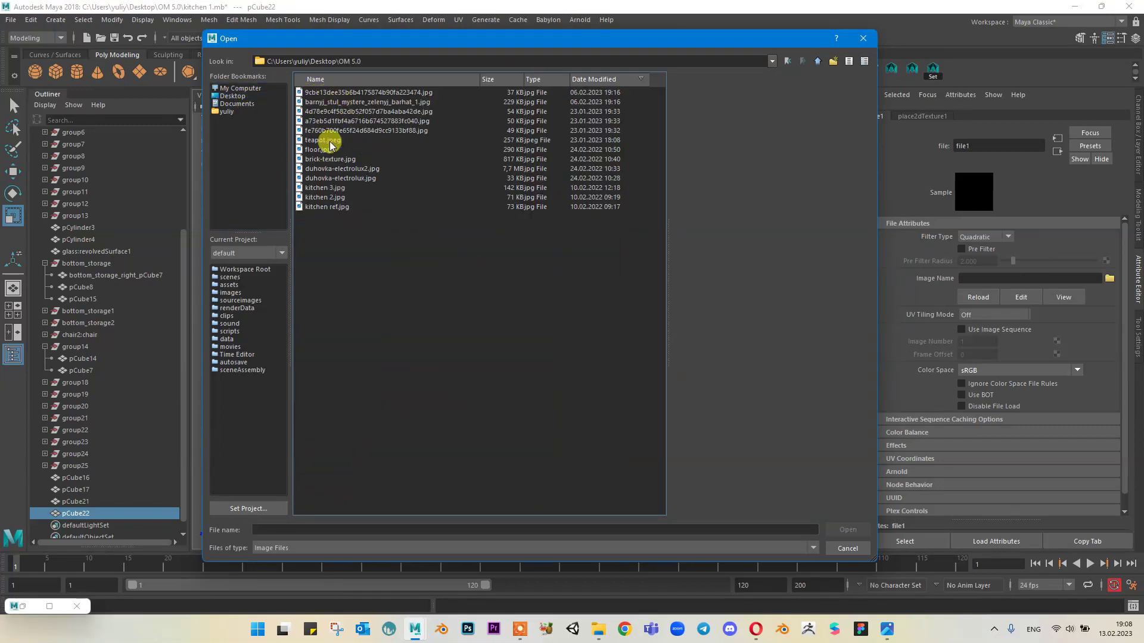
# Step: Preview the images in the OM 5.0 folder and load brick-texture.jpg into the file texture
pyautogui.click(331, 197)
pyautogui.click(358, 140)
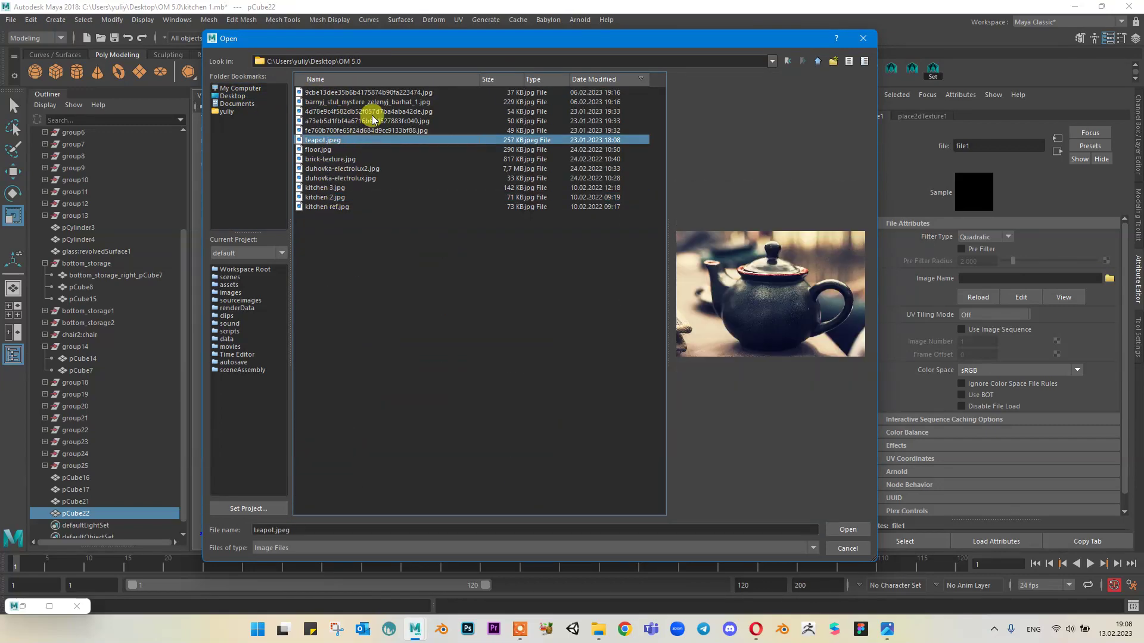
pyautogui.click(370, 112)
pyautogui.click(377, 93)
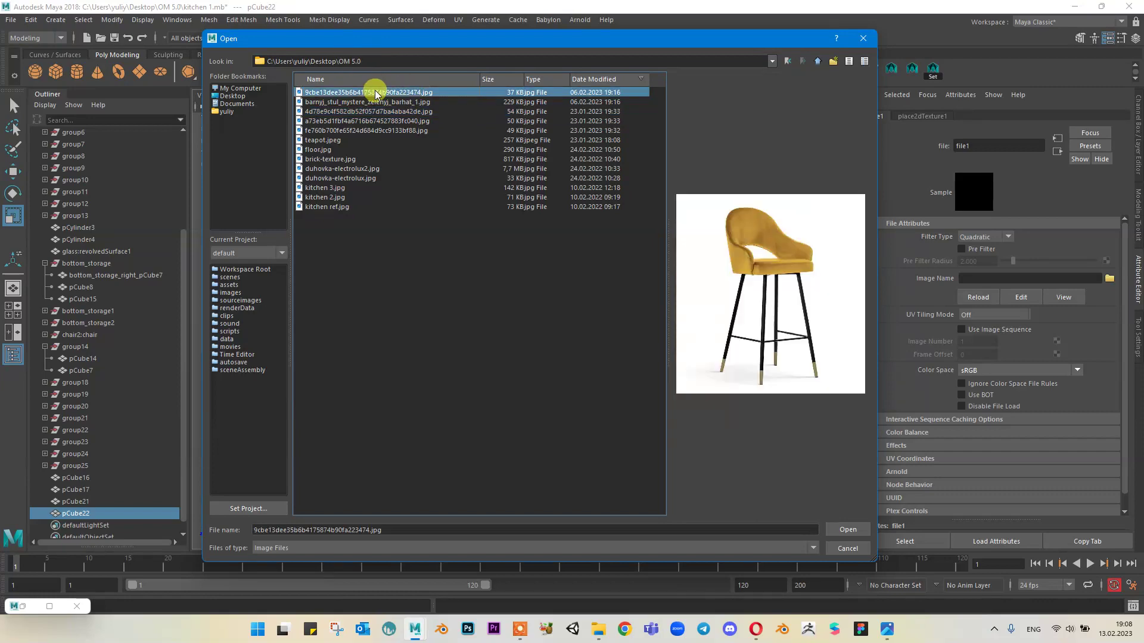
pyautogui.click(376, 103)
pyautogui.click(375, 112)
pyautogui.click(375, 122)
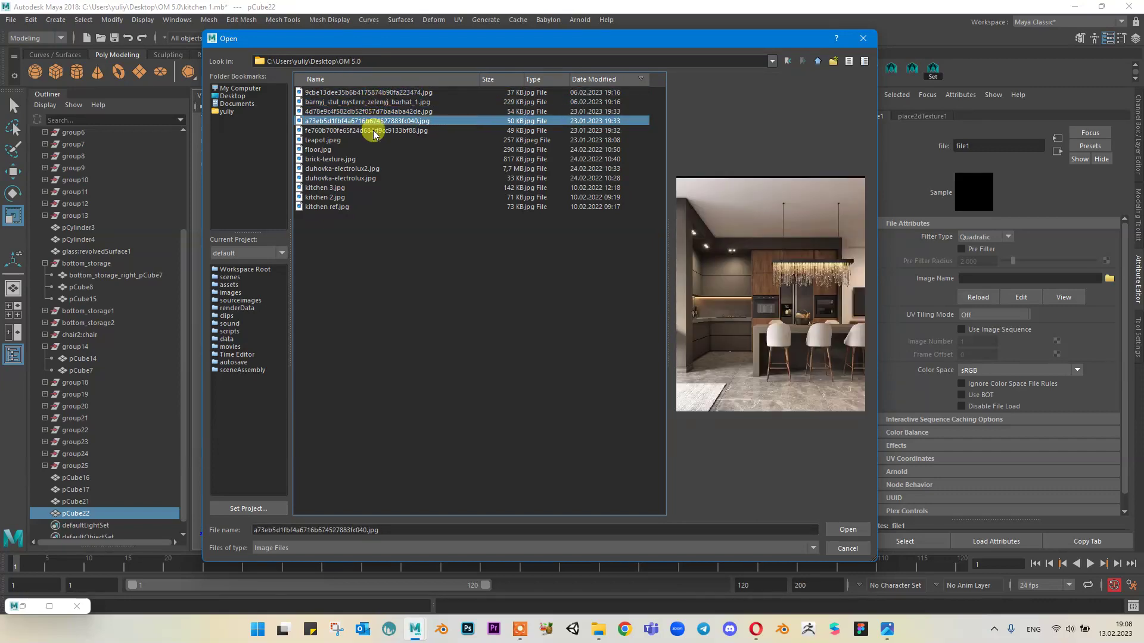
pyautogui.click(373, 130)
pyautogui.click(351, 149)
pyautogui.click(349, 141)
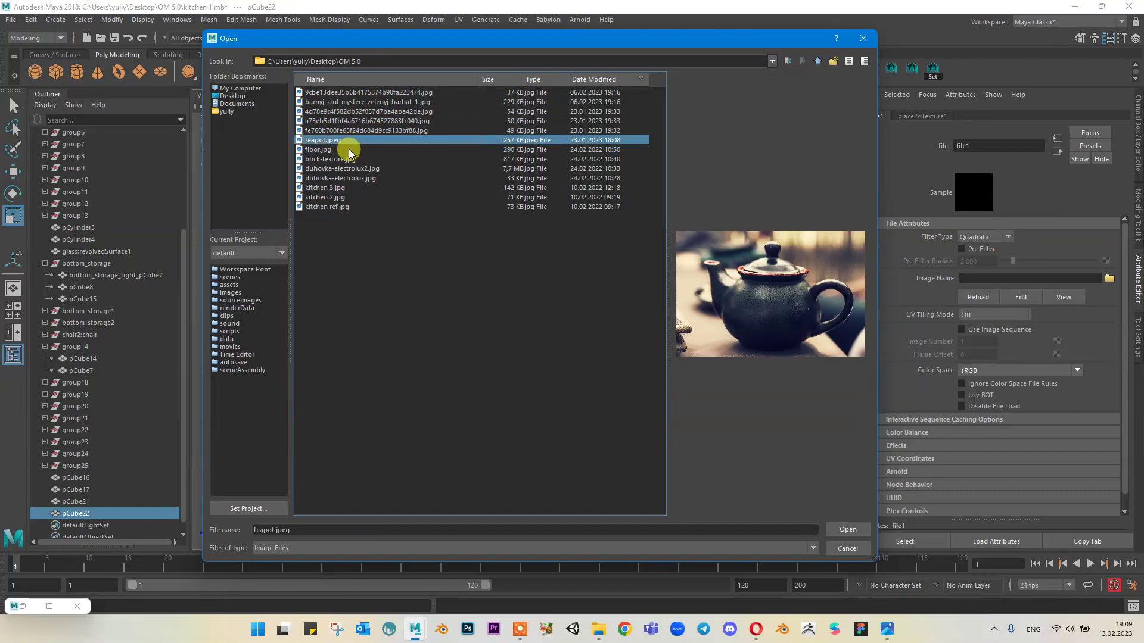
pyautogui.click(349, 151)
pyautogui.click(349, 160)
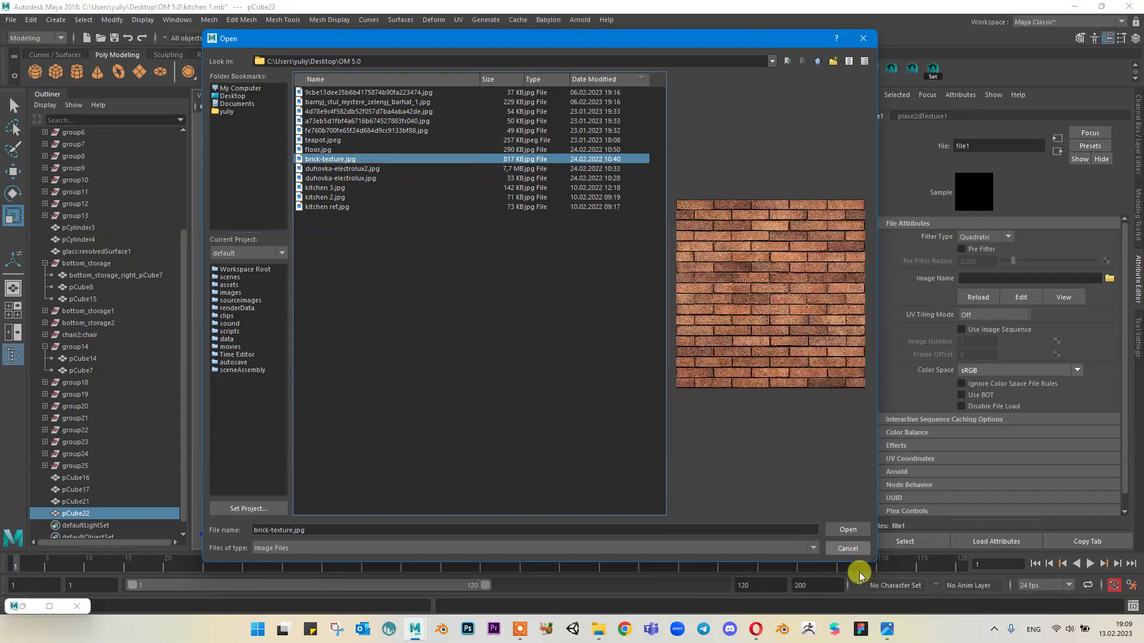
pyautogui.click(845, 529)
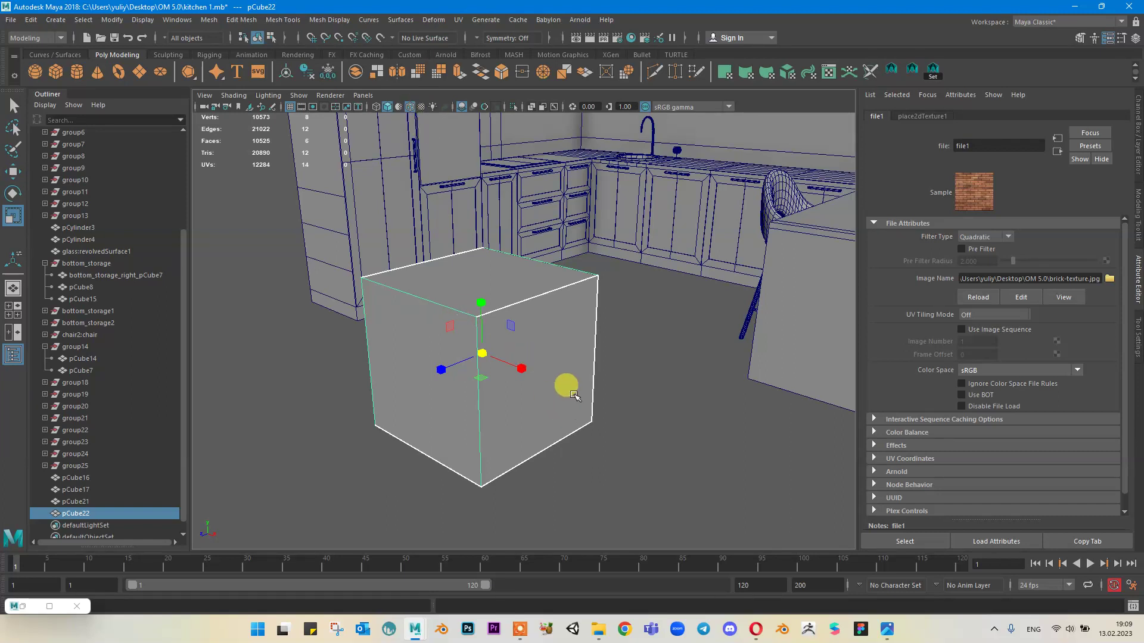
# Step: Turn on textured display in the viewport, toggling it off and on to compare the cube with and without bricks
pyautogui.press('6')
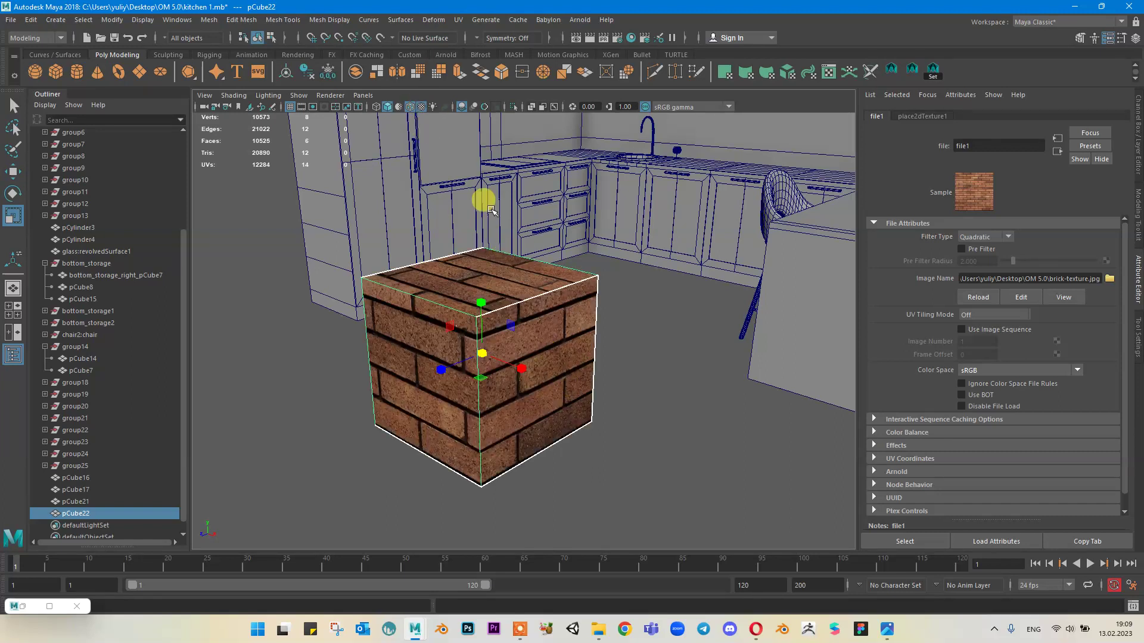
pyautogui.click(422, 108)
pyautogui.click(422, 108)
pyautogui.click(421, 108)
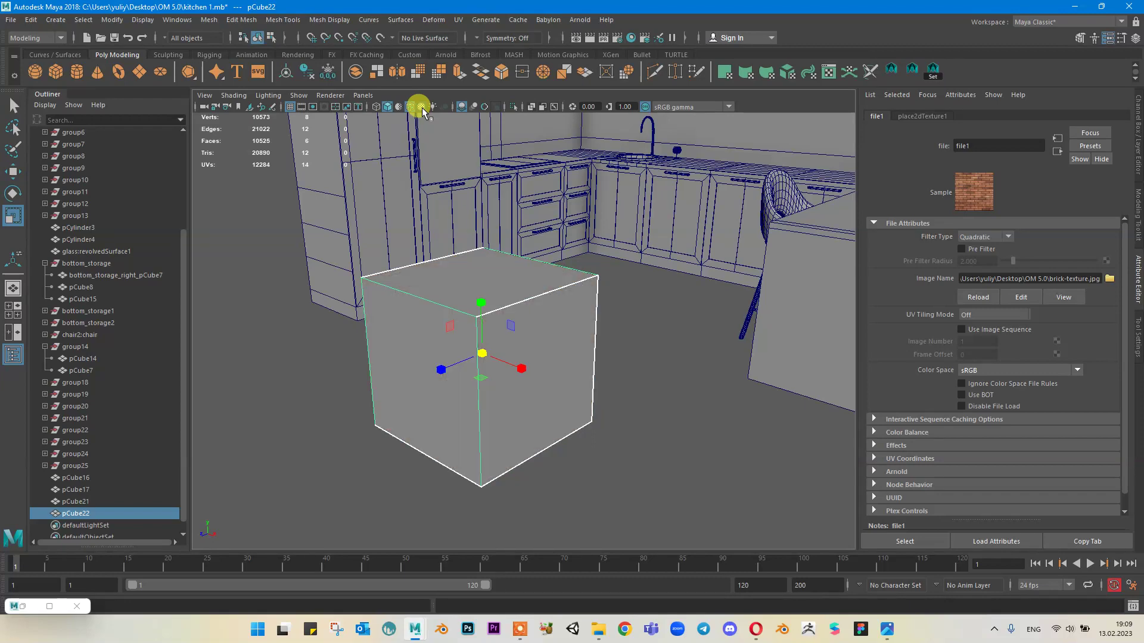
pyautogui.click(422, 108)
pyautogui.scroll(-2, 620, 293)
pyautogui.keyDown('alt'); pyautogui.moveTo(620, 293); pyautogui.dragTo(560, 316); pyautogui.keyUp('alt')
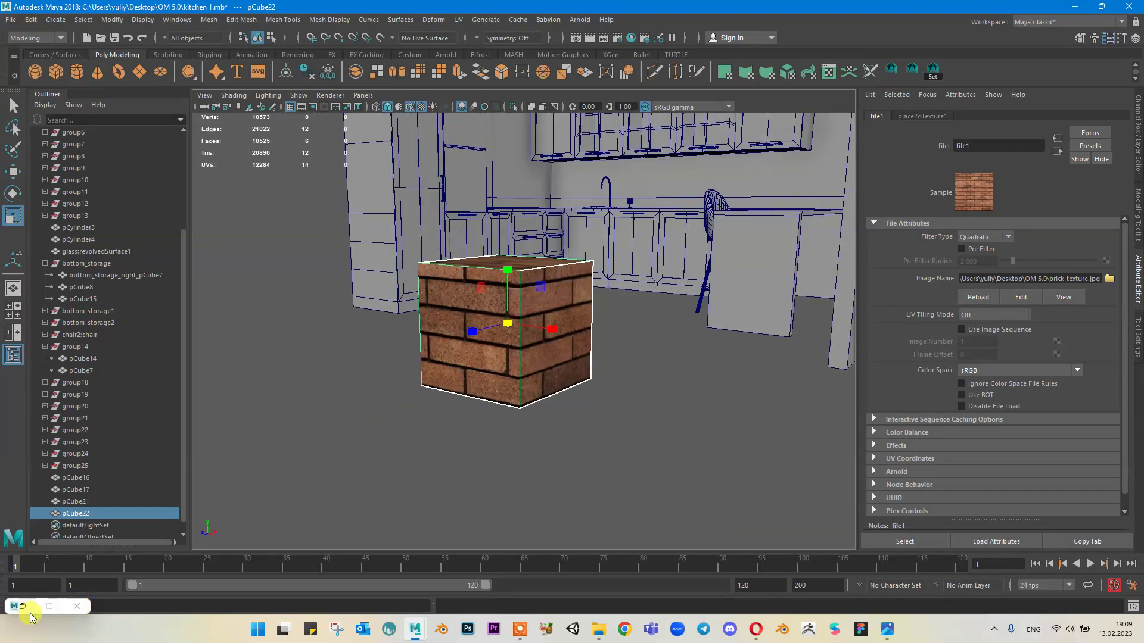
# Step: Restore the UV Editor beside the viewport and bring the textured cube into close view next to its UV layout
pyautogui.click(50, 605)
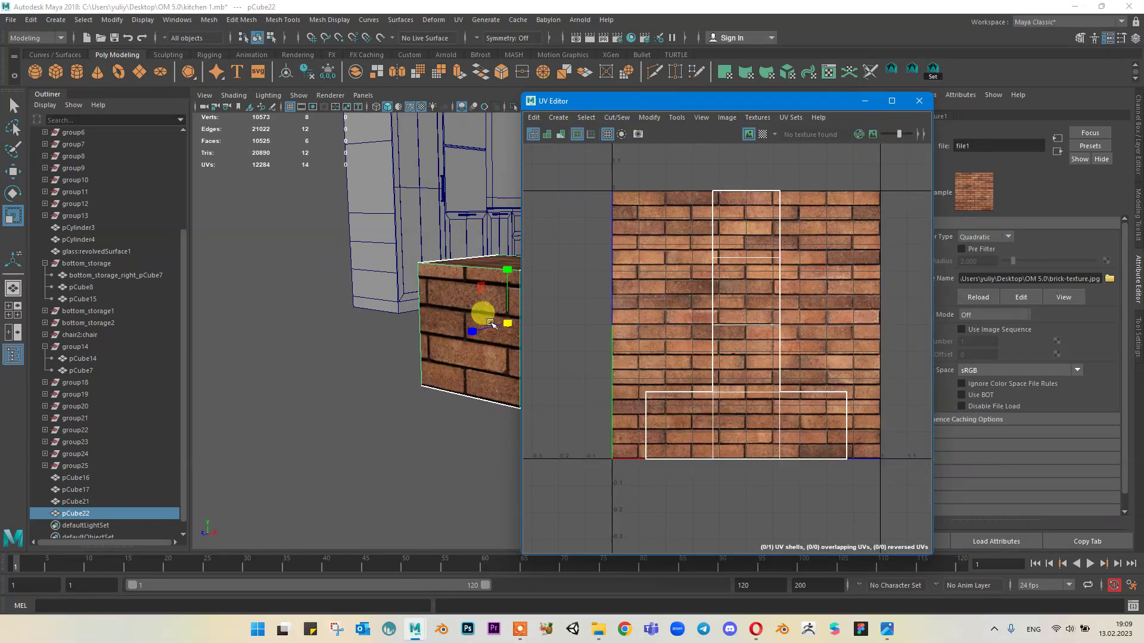
pyautogui.keyDown('alt'); pyautogui.moveTo(490, 323); pyautogui.dragTo(479, 349); pyautogui.keyUp('alt')
pyautogui.scroll(3, 391, 376)
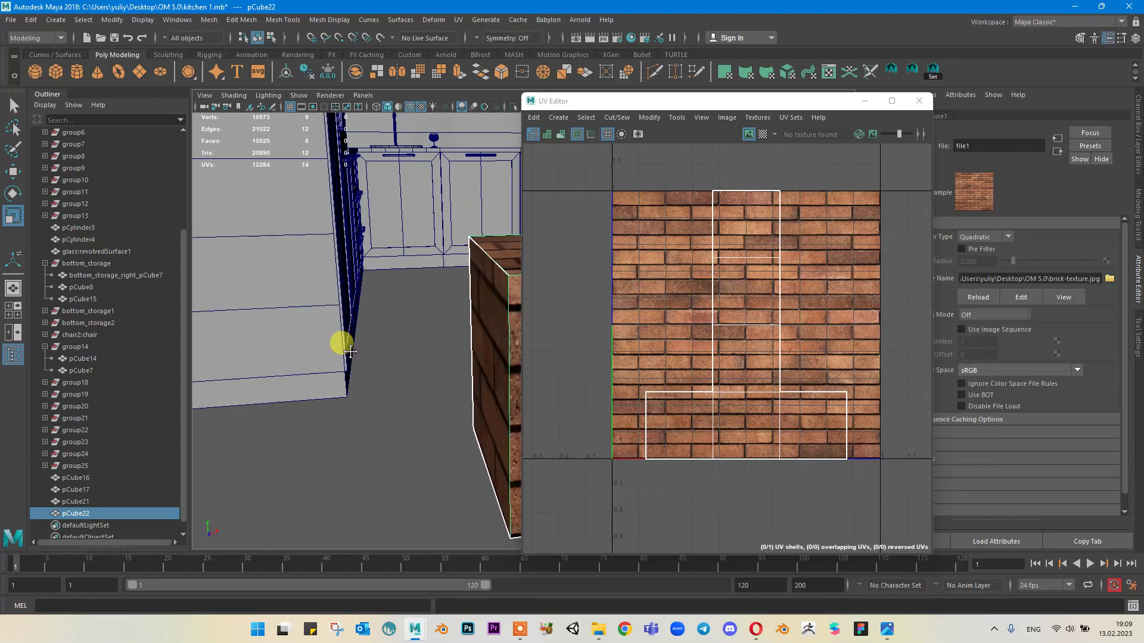
pyautogui.keyDown('alt'); pyautogui.moveTo(350, 351); pyautogui.dragTo(235, 307, button='middle'); pyautogui.keyUp('alt')
pyautogui.keyDown('alt'); pyautogui.moveTo(284, 297); pyautogui.dragTo(389, 290); pyautogui.keyUp('alt')
pyautogui.moveTo(389, 290)
pyautogui.keyDown('alt'); pyautogui.mouseDown(button='middle')
pyautogui.moveTo(417, 262)
pyautogui.moveTo(444, 258)
pyautogui.moveTo(358, 278)
pyautogui.moveTo(391, 288)
pyautogui.mouseUp(button='middle'); pyautogui.keyUp('alt')
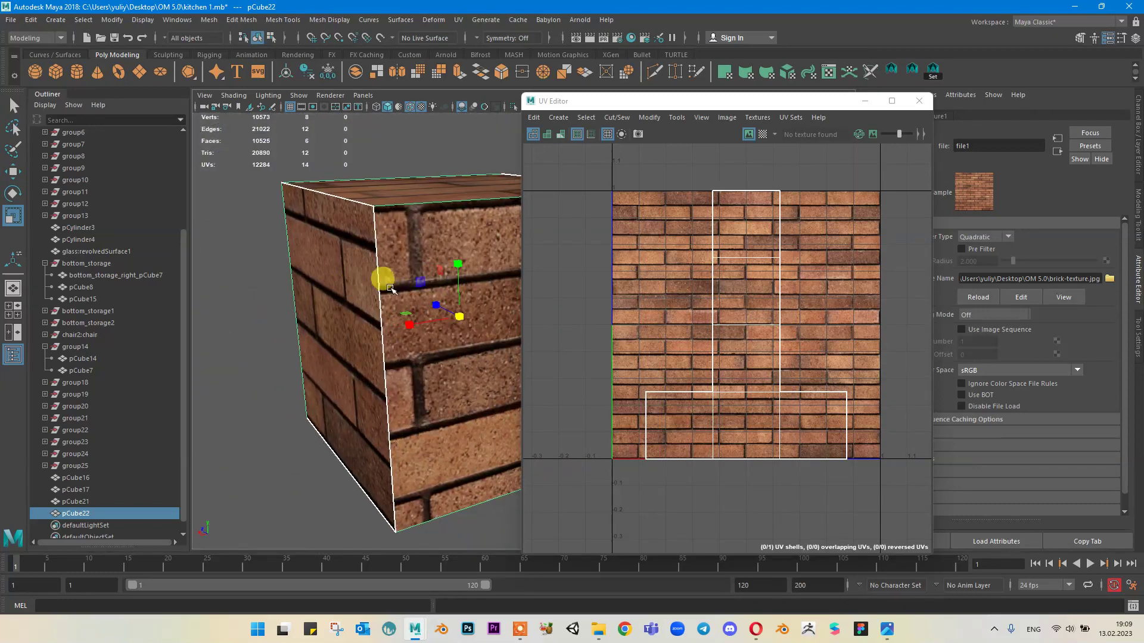
# Step: Select a vertical edge of the cube in edge mode and examine how the bricks meet along the edges against the UV layout
pyautogui.moveTo(396, 266); pyautogui.dragTo(398, 179, button='right')
pyautogui.click(376, 248)
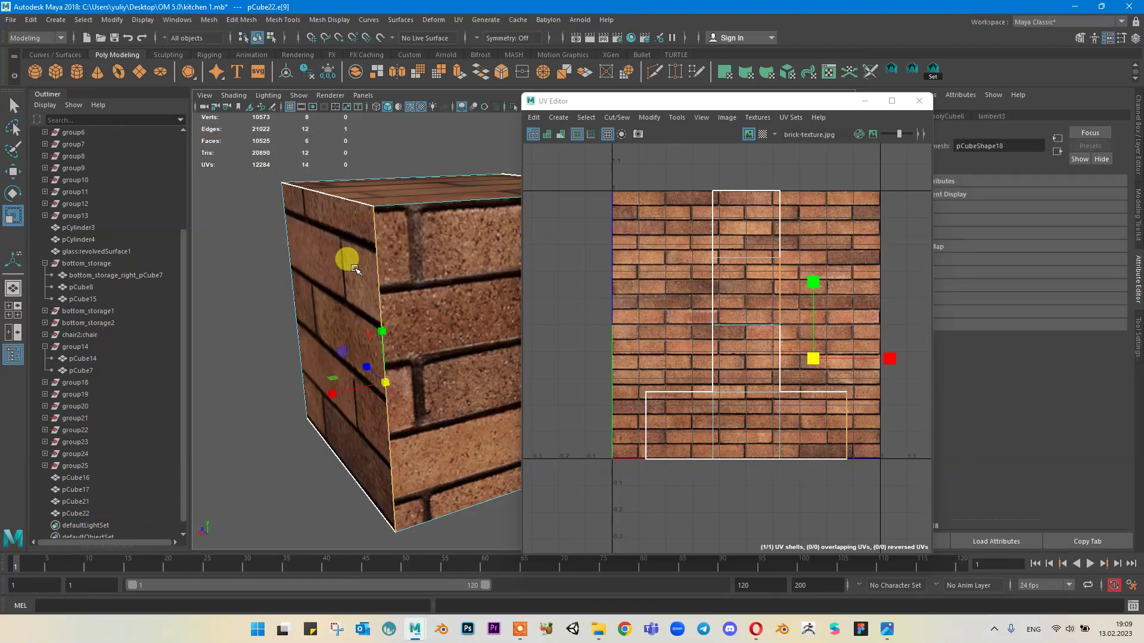
pyautogui.moveTo(422, 257)
pyautogui.keyDown('alt'); pyautogui.mouseDown()
pyautogui.moveTo(310, 292)
pyautogui.moveTo(401, 295)
pyautogui.moveTo(462, 273)
pyautogui.mouseUp(); pyautogui.keyUp('alt')
pyautogui.keyDown('alt'); pyautogui.moveTo(462, 273); pyautogui.dragTo(280, 292, button='middle'); pyautogui.keyUp('alt')
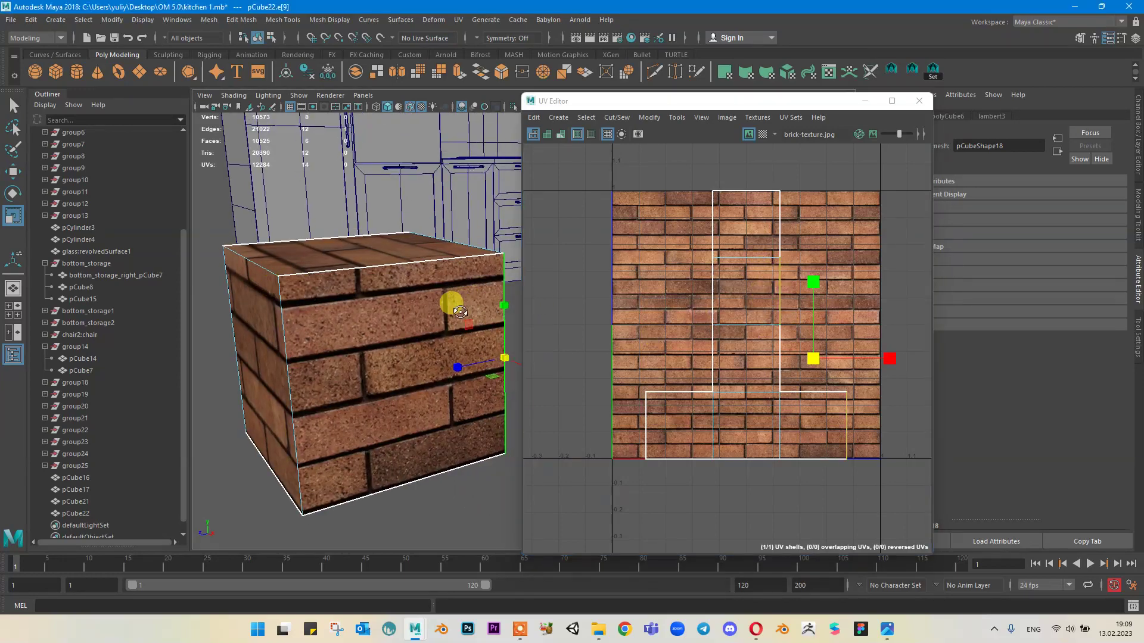
pyautogui.keyDown('alt'); pyautogui.moveTo(452, 301); pyautogui.dragTo(476, 300); pyautogui.keyUp('alt')
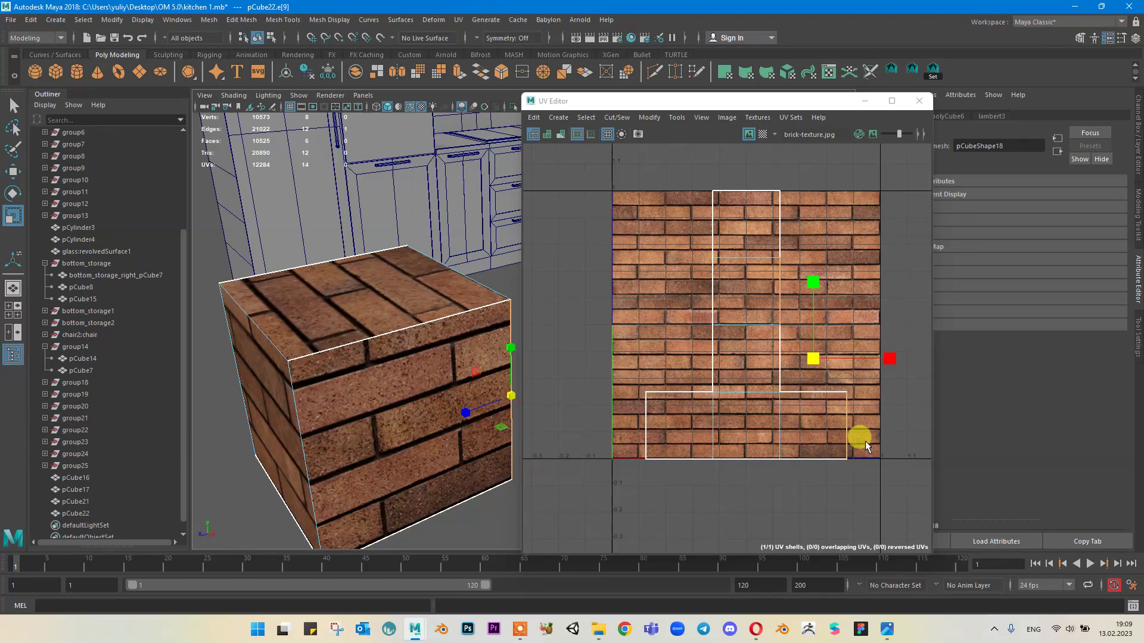
pyautogui.keyDown('alt'); pyautogui.moveTo(356, 356); pyautogui.dragTo(409, 331); pyautogui.keyUp('alt')
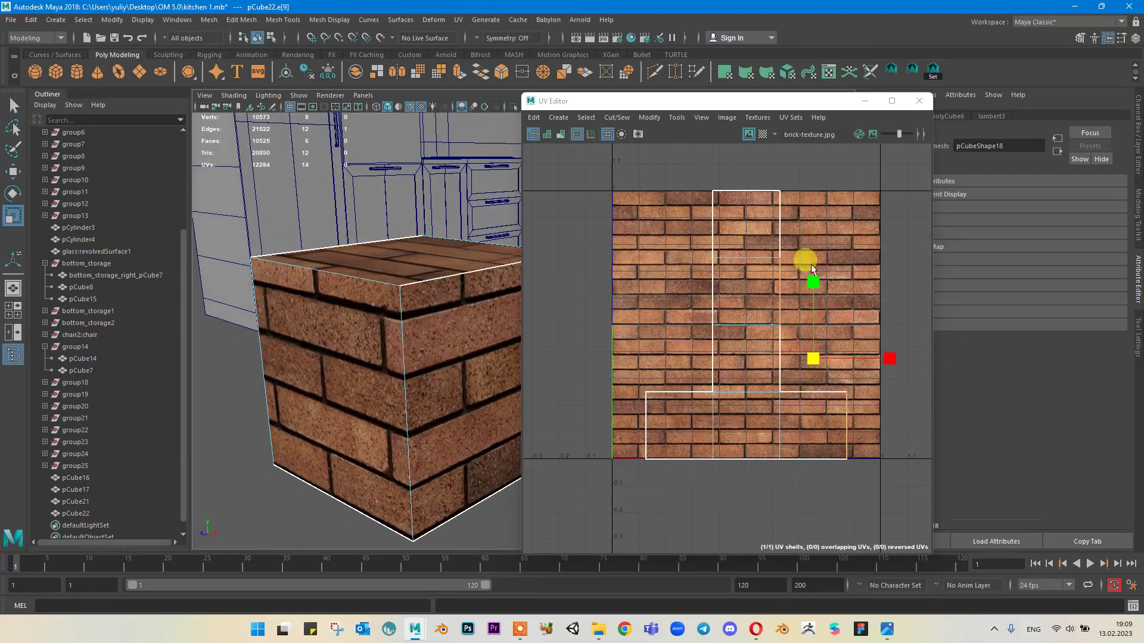
# Step: Return the brick cube from edge mode to object mode and reselect it to show its UV layout
pyautogui.rightClick(833, 410)
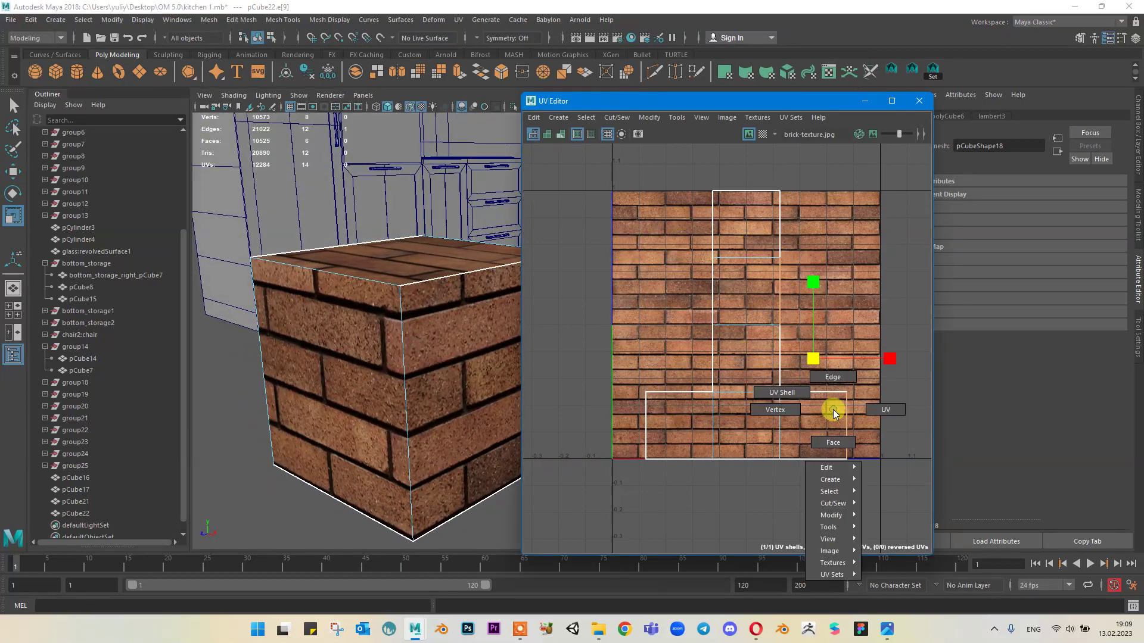
pyautogui.moveTo(505, 301)
pyautogui.keyDown('alt'); pyautogui.mouseDown()
pyautogui.moveTo(415, 316)
pyautogui.moveTo(377, 298)
pyautogui.moveTo(457, 310)
pyautogui.moveTo(327, 294)
pyautogui.moveTo(358, 283)
pyautogui.moveTo(366, 320)
pyautogui.moveTo(375, 313)
pyautogui.mouseUp(); pyautogui.keyUp('alt')
pyautogui.moveTo(401, 302); pyautogui.dragTo(439, 287, button='right')
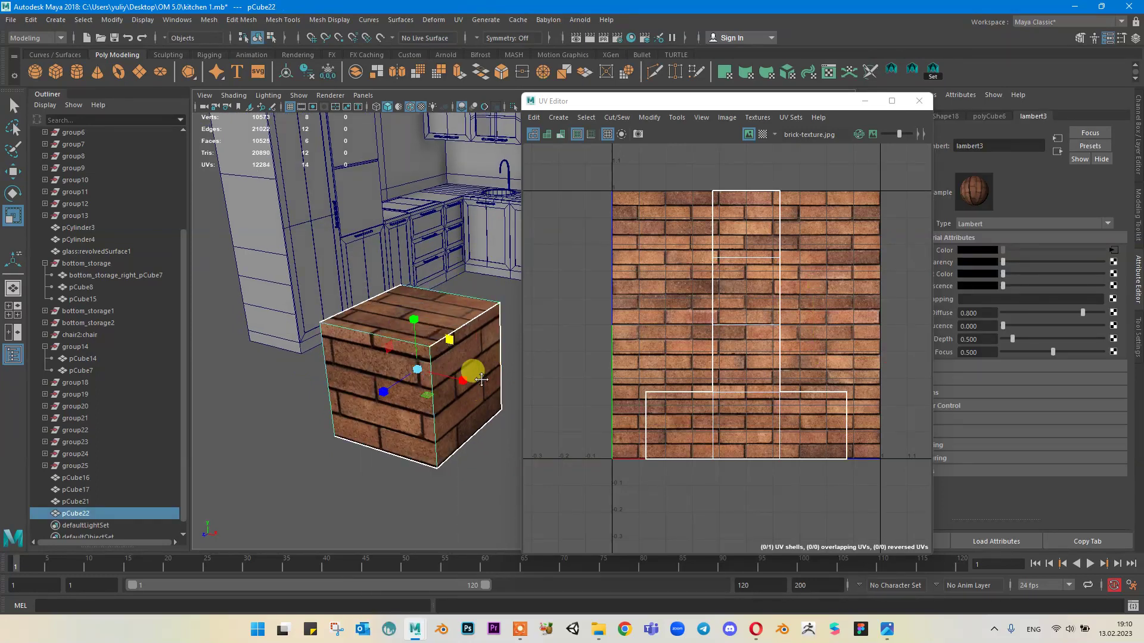
pyautogui.keyDown('alt'); pyautogui.moveTo(481, 380); pyautogui.dragTo(449, 281, button='middle'); pyautogui.keyUp('alt')
pyautogui.click(470, 417)
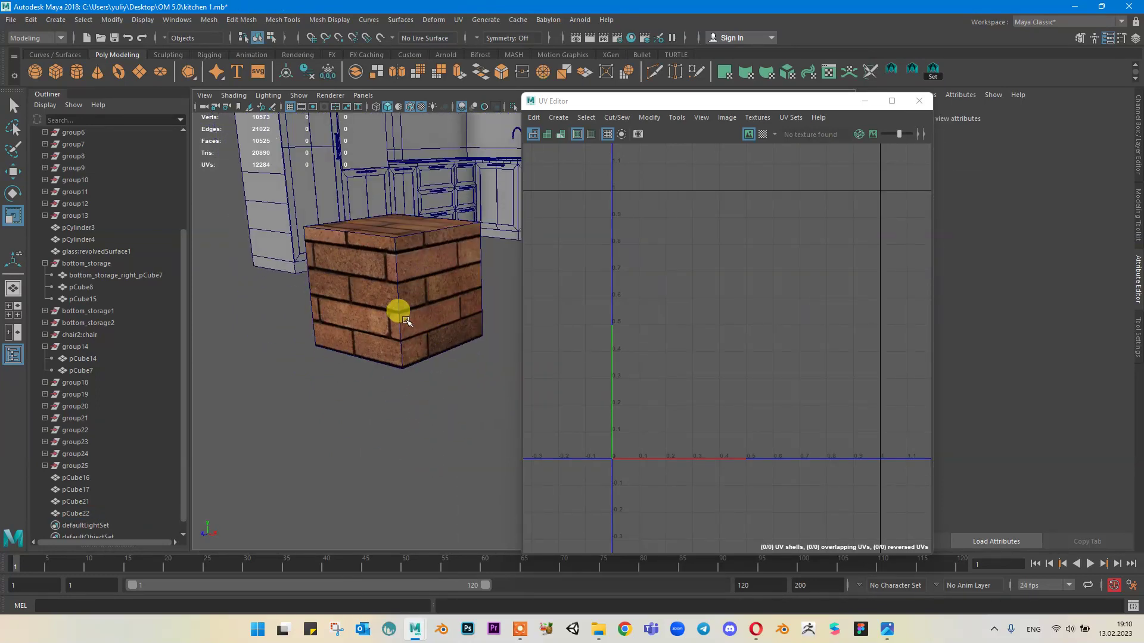
pyautogui.click(406, 320)
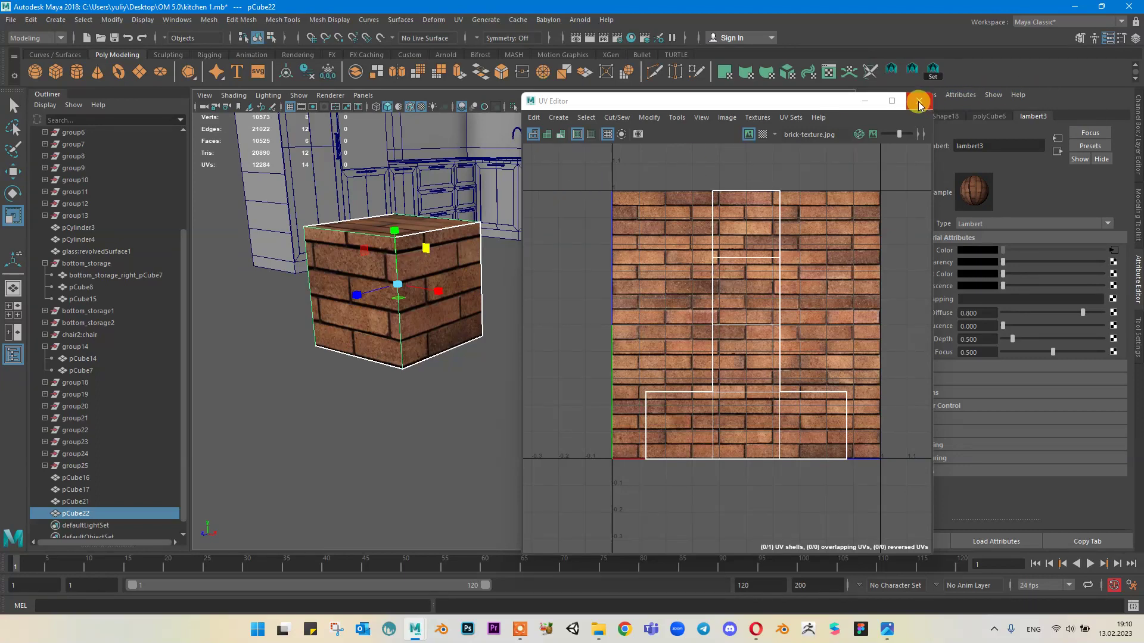
# Step: Select the kitchen countertop to view its UV layout, and reselect and frame the brick cube
pyautogui.keyDown('alt'); pyautogui.moveTo(413, 241); pyautogui.dragTo(407, 290); pyautogui.keyUp('alt')
pyautogui.keyDown('alt'); pyautogui.moveTo(407, 290); pyautogui.dragTo(405, 302, button='middle'); pyautogui.keyUp('alt')
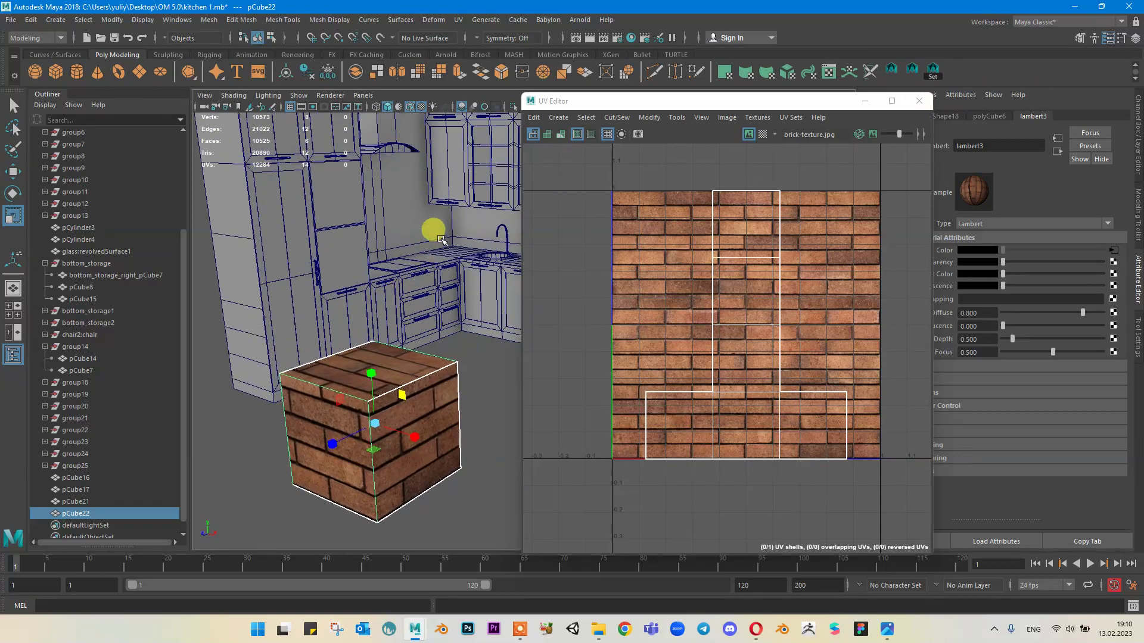
pyautogui.scroll(3, 443, 239)
pyautogui.keyDown('alt'); pyautogui.moveTo(453, 214); pyautogui.dragTo(439, 322, button='middle'); pyautogui.keyUp('alt')
pyautogui.click(434, 310)
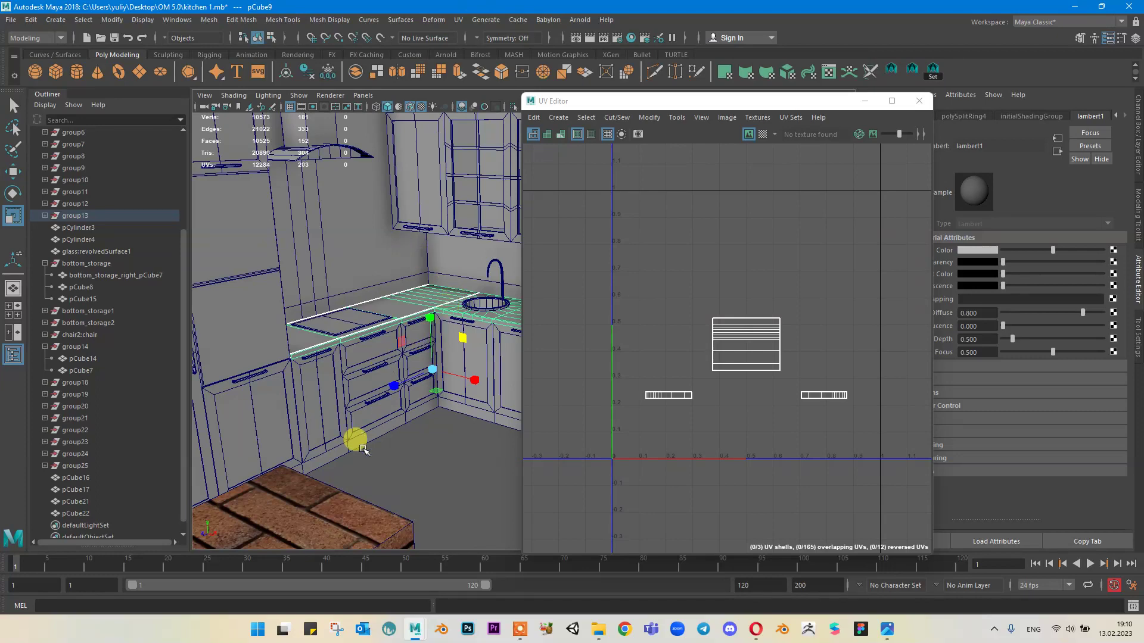
pyautogui.click(331, 505)
pyautogui.press('f')
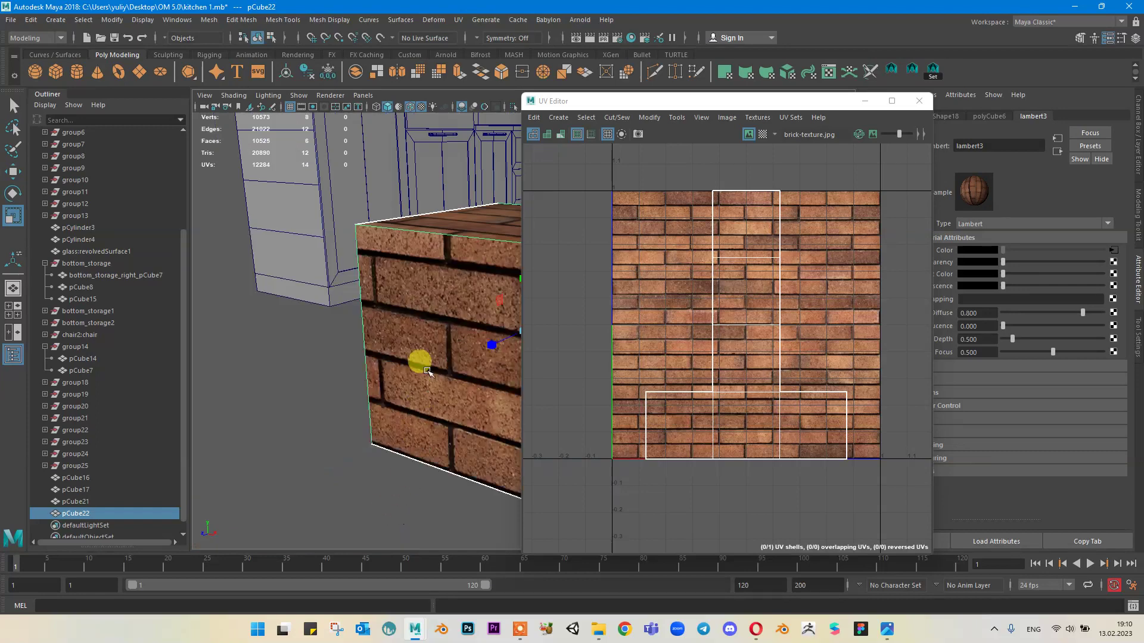
# Step: Examine how the bricks meet at the cube's vertical corner and top edges, with and without the cube selected
pyautogui.keyDown('alt'); pyautogui.moveTo(427, 371); pyautogui.dragTo(268, 383); pyautogui.keyUp('alt')
pyautogui.keyDown('alt'); pyautogui.moveTo(420, 361); pyautogui.dragTo(287, 373, button='middle'); pyautogui.keyUp('alt')
pyautogui.keyDown('alt'); pyautogui.moveTo(287, 373); pyautogui.dragTo(337, 336); pyautogui.keyUp('alt')
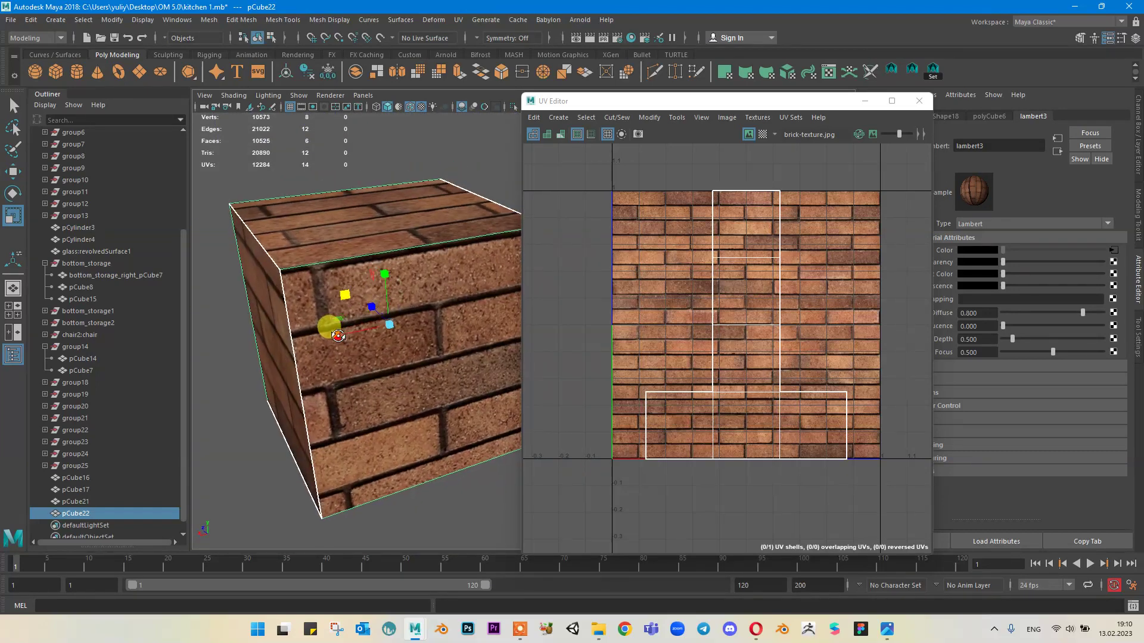
pyautogui.click(313, 166)
pyautogui.keyDown('alt'); pyautogui.moveTo(312, 166); pyautogui.dragTo(344, 211); pyautogui.keyUp('alt')
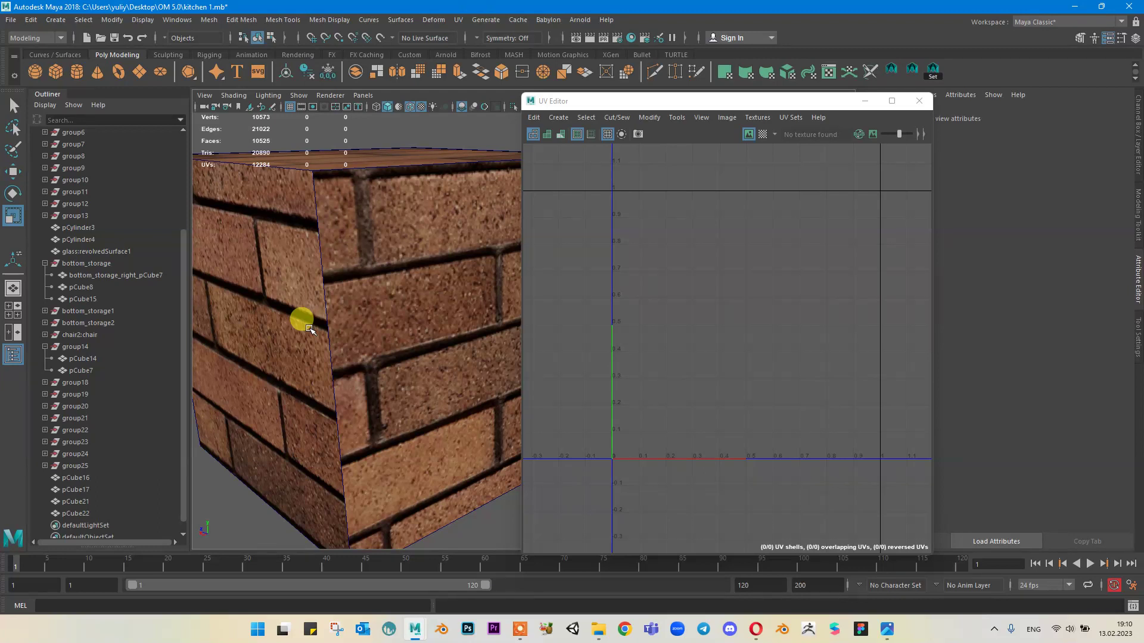
pyautogui.click(325, 306)
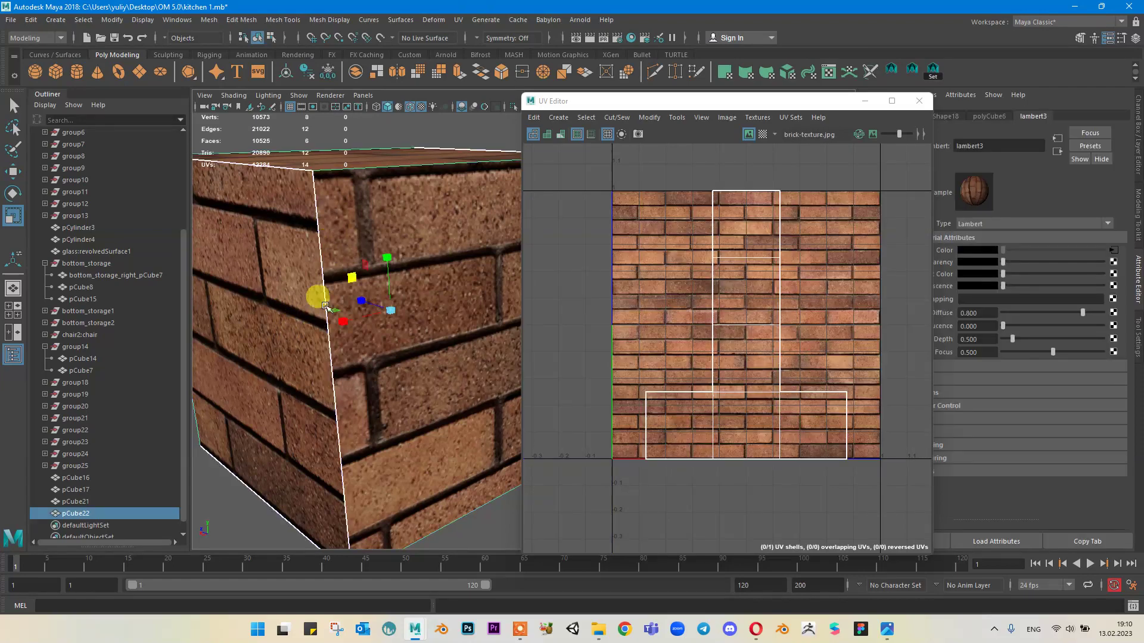
pyautogui.scroll(-3, 354, 289)
pyautogui.keyDown('alt'); pyautogui.moveTo(367, 269); pyautogui.dragTo(534, 287); pyautogui.keyUp('alt')
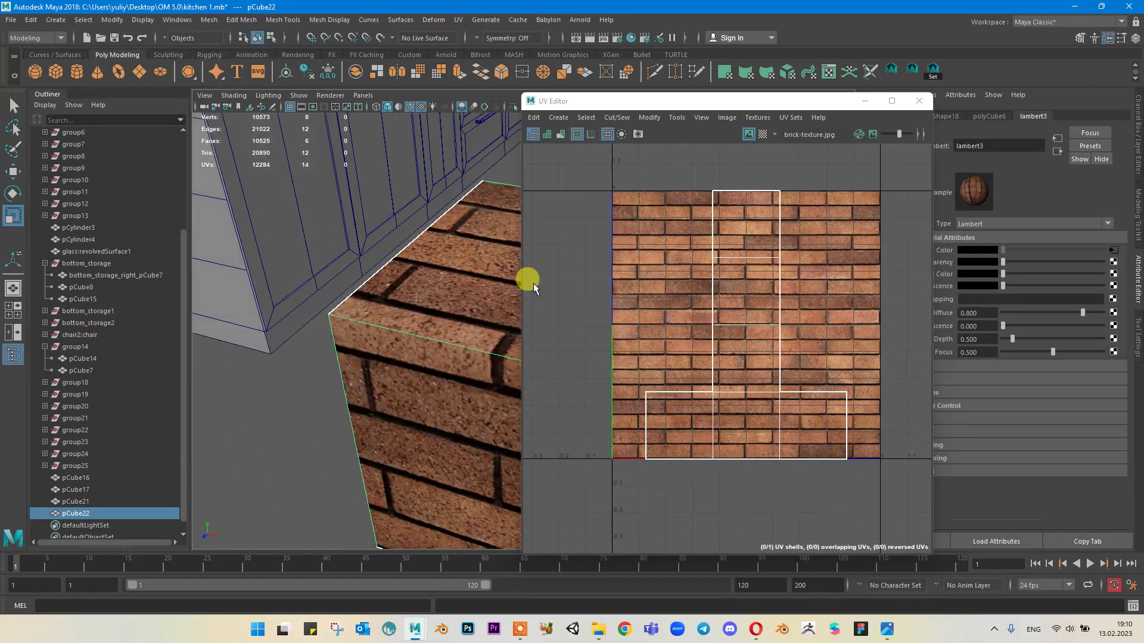
pyautogui.scroll(-3, 500, 280)
pyautogui.keyDown('alt'); pyautogui.moveTo(490, 277); pyautogui.dragTo(315, 341, button='middle'); pyautogui.keyUp('alt')
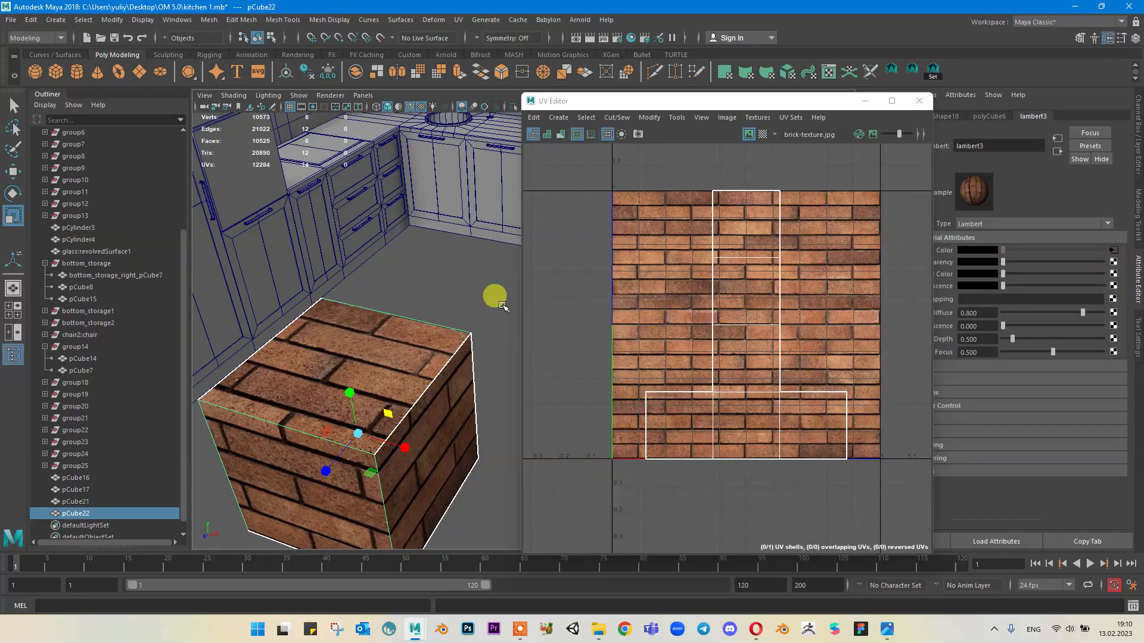
# Step: Delete the brick cube and move the UV Editor aside to clear the view of the kitchen
pyautogui.press('Delete')
pyautogui.moveTo(828, 93); pyautogui.dragTo(980, 202)
pyautogui.keyDown('alt'); pyautogui.moveTo(594, 127); pyautogui.dragTo(524, 253); pyautogui.keyUp('alt')
# Step: Select the countertop and examine it from the hob and sink to the end of the bar against its UV layout
pyautogui.click(631, 265)
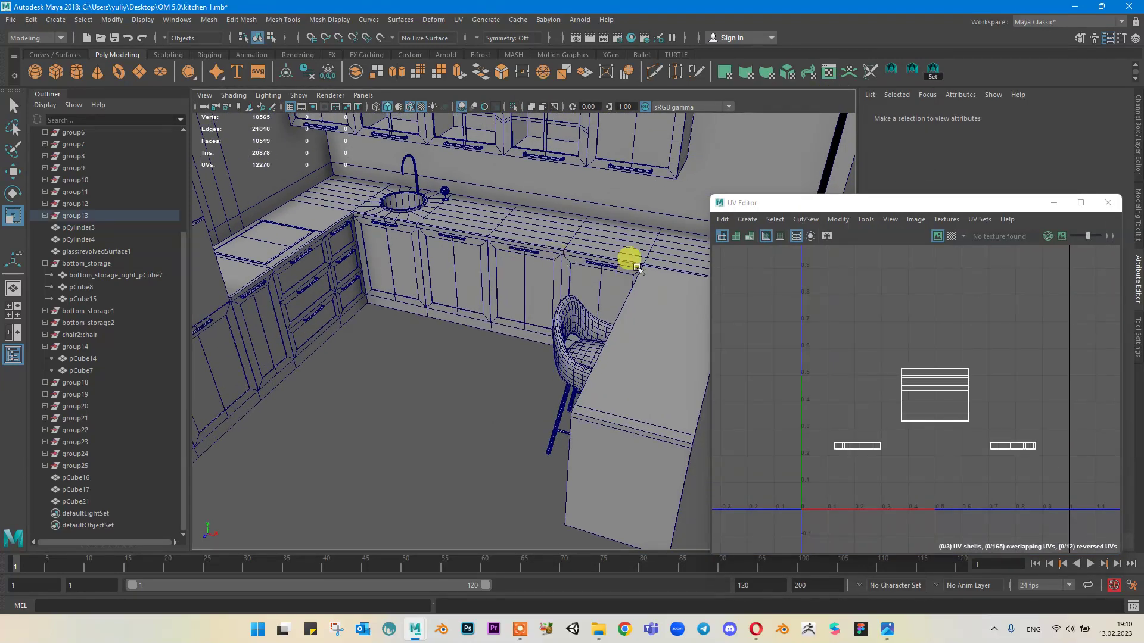
pyautogui.keyDown('alt'); pyautogui.moveTo(596, 245); pyautogui.dragTo(511, 197); pyautogui.keyUp('alt')
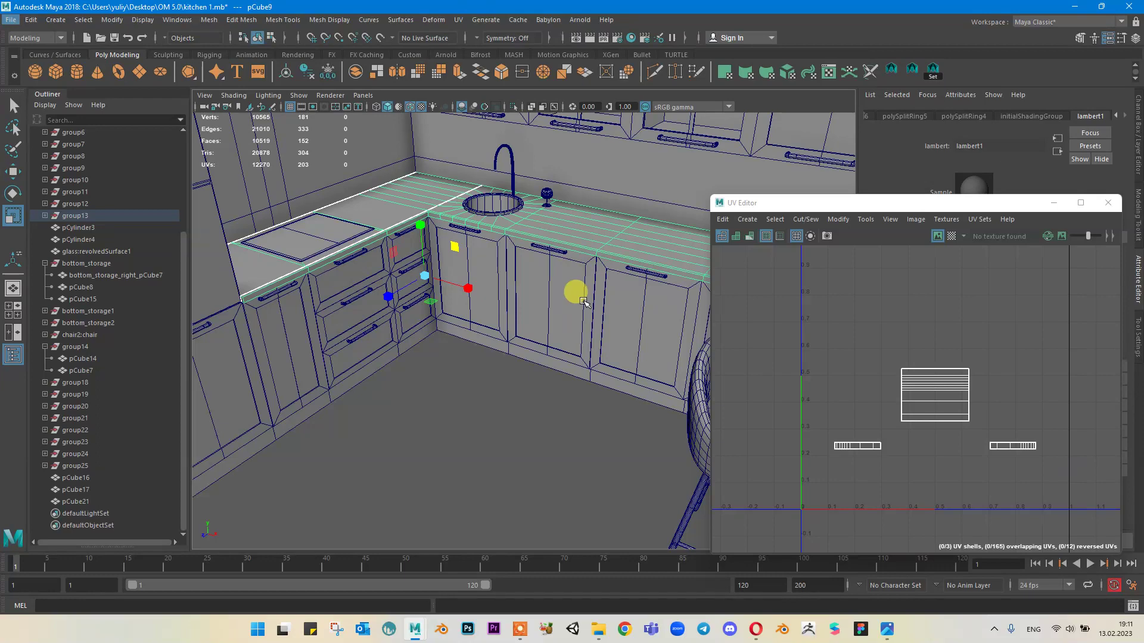
pyautogui.keyDown('alt'); pyautogui.moveTo(508, 209); pyautogui.dragTo(510, 191); pyautogui.keyUp('alt')
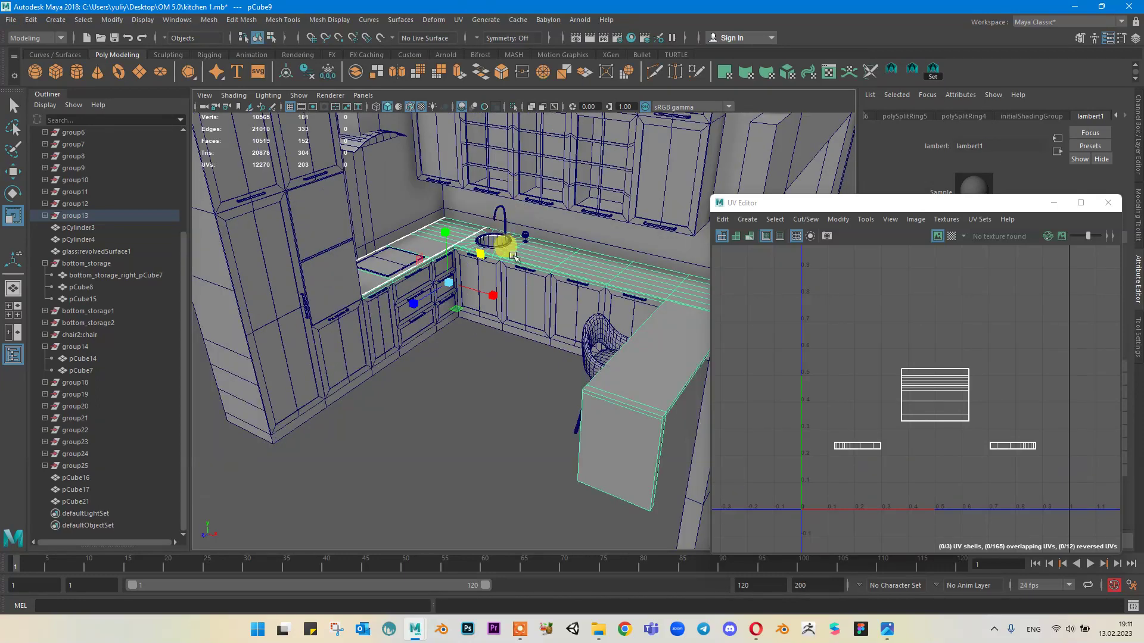
pyautogui.keyDown('alt'); pyautogui.moveTo(624, 387); pyautogui.dragTo(534, 322); pyautogui.keyUp('alt')
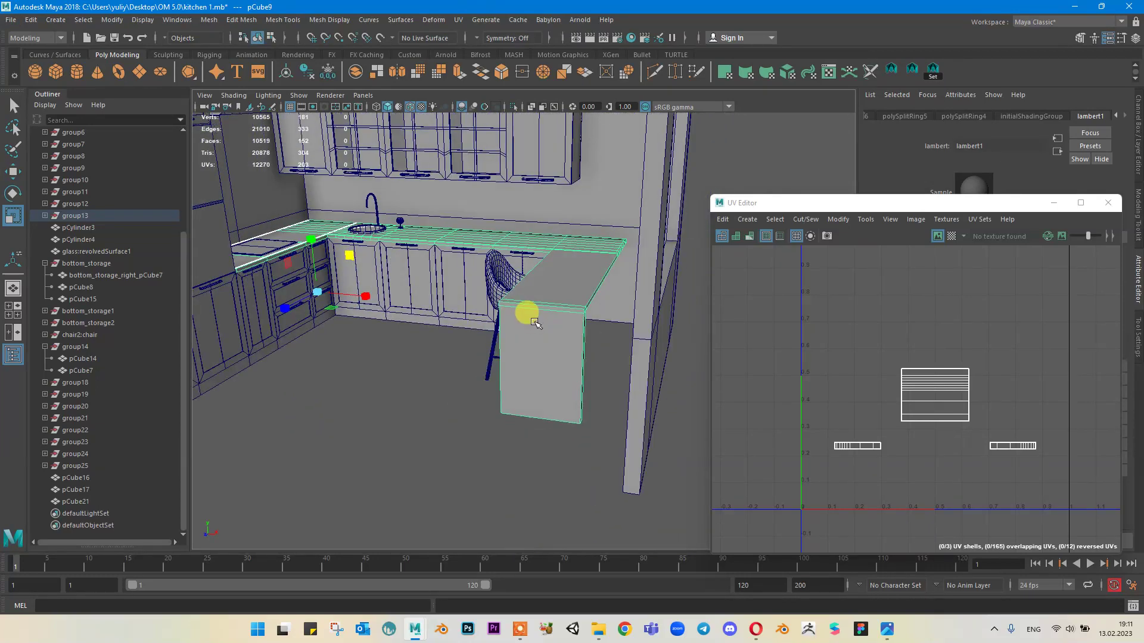
pyautogui.click(578, 399)
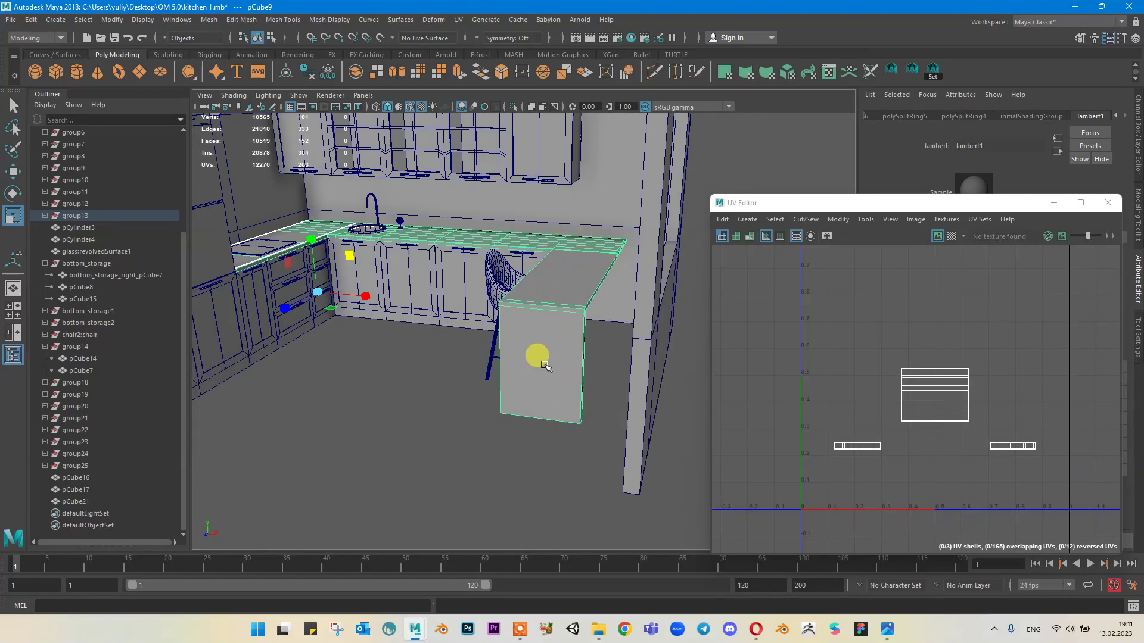
pyautogui.keyDown('alt'); pyautogui.moveTo(546, 366); pyautogui.dragTo(249, 254); pyautogui.keyUp('alt')
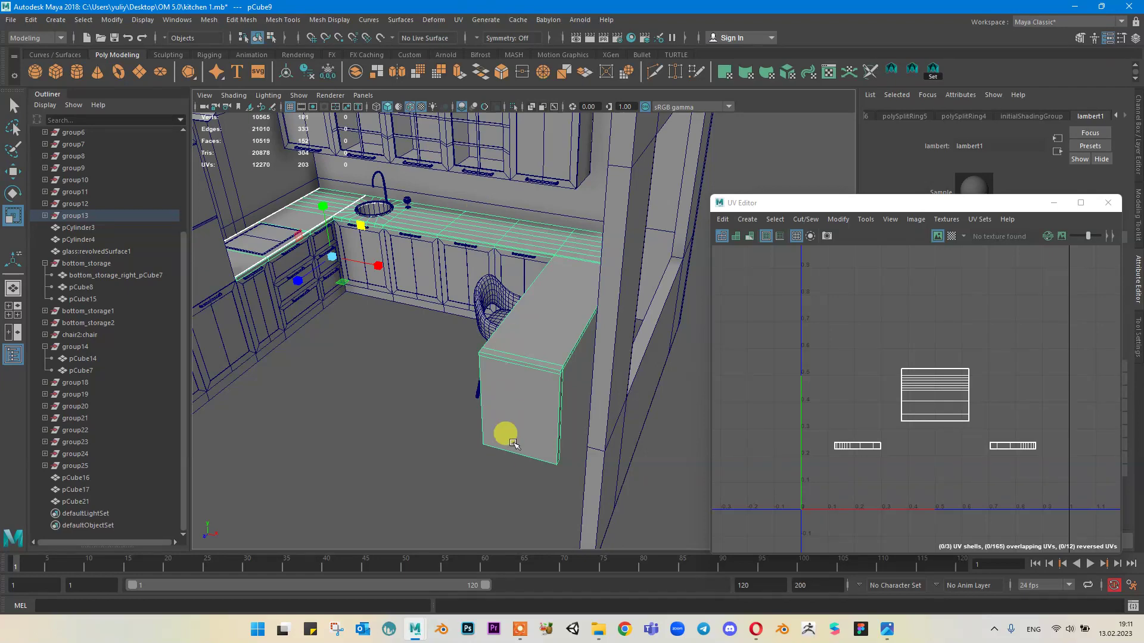
pyautogui.keyDown('alt'); pyautogui.moveTo(307, 218); pyautogui.dragTo(390, 275, button='middle'); pyautogui.keyUp('alt')
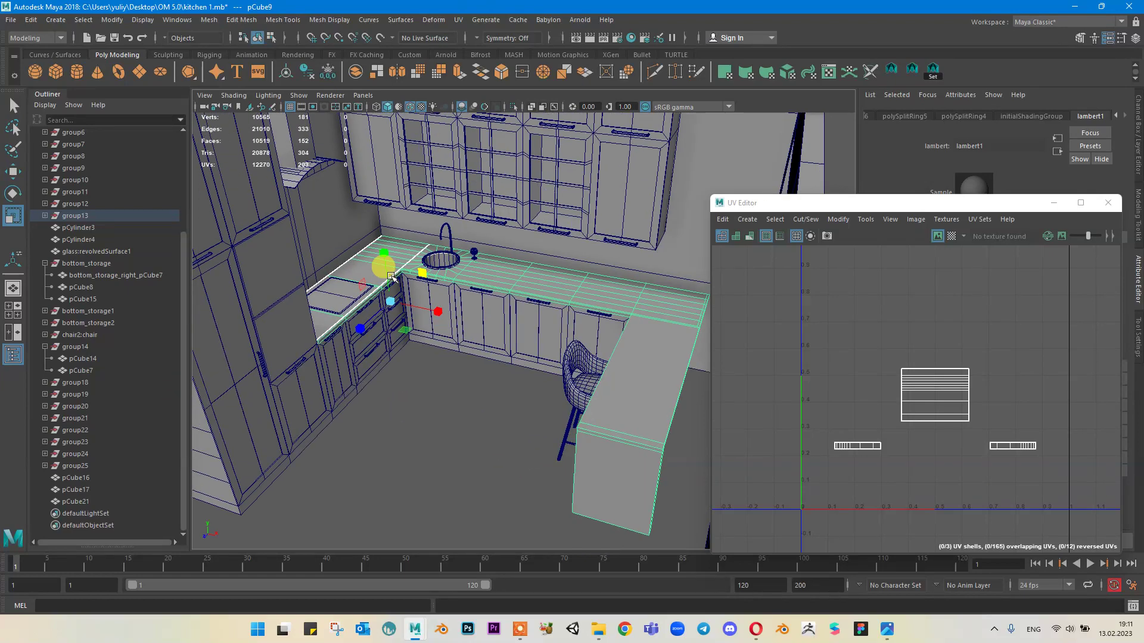
pyautogui.scroll(3, 422, 267)
pyautogui.keyDown('alt'); pyautogui.moveTo(487, 293); pyautogui.dragTo(559, 289, button='middle'); pyautogui.keyUp('alt')
pyautogui.keyDown('alt'); pyautogui.moveTo(559, 289); pyautogui.dragTo(492, 294); pyautogui.keyUp('alt')
pyautogui.keyDown('alt'); pyautogui.moveTo(493, 295); pyautogui.dragTo(507, 269, button='middle'); pyautogui.keyUp('alt')
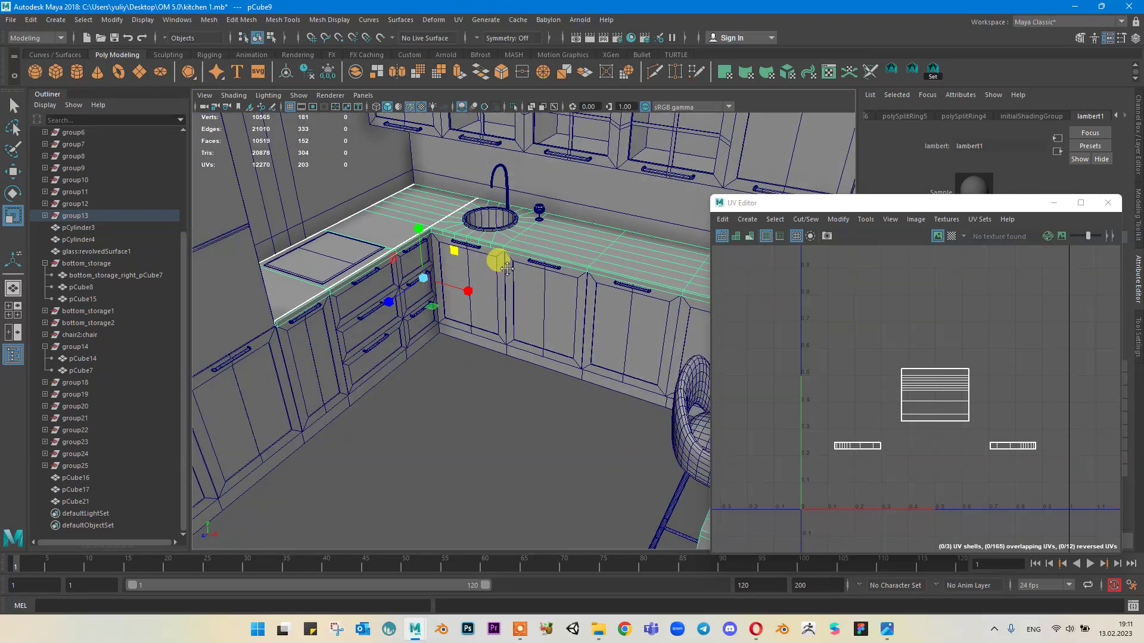
pyautogui.keyDown('alt'); pyautogui.moveTo(506, 268); pyautogui.dragTo(537, 312); pyautogui.keyUp('alt')
pyautogui.scroll(-2, 579, 314)
pyautogui.keyDown('alt'); pyautogui.moveTo(533, 323); pyautogui.dragTo(533, 269, button='middle'); pyautogui.keyUp('alt')
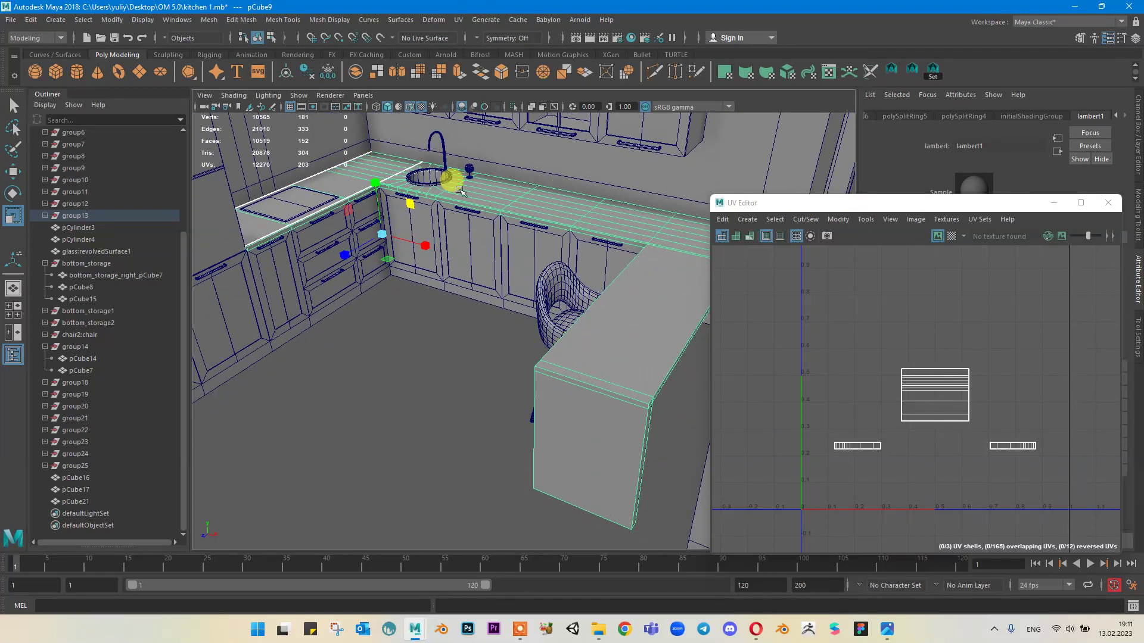
# Step: Open kitchen 2.jpg from the OM 5.0 folder and examine the countertop there and in kitchen ref.jpg
pyautogui.click(755, 628)
pyautogui.click(756, 628)
pyautogui.click(598, 629)
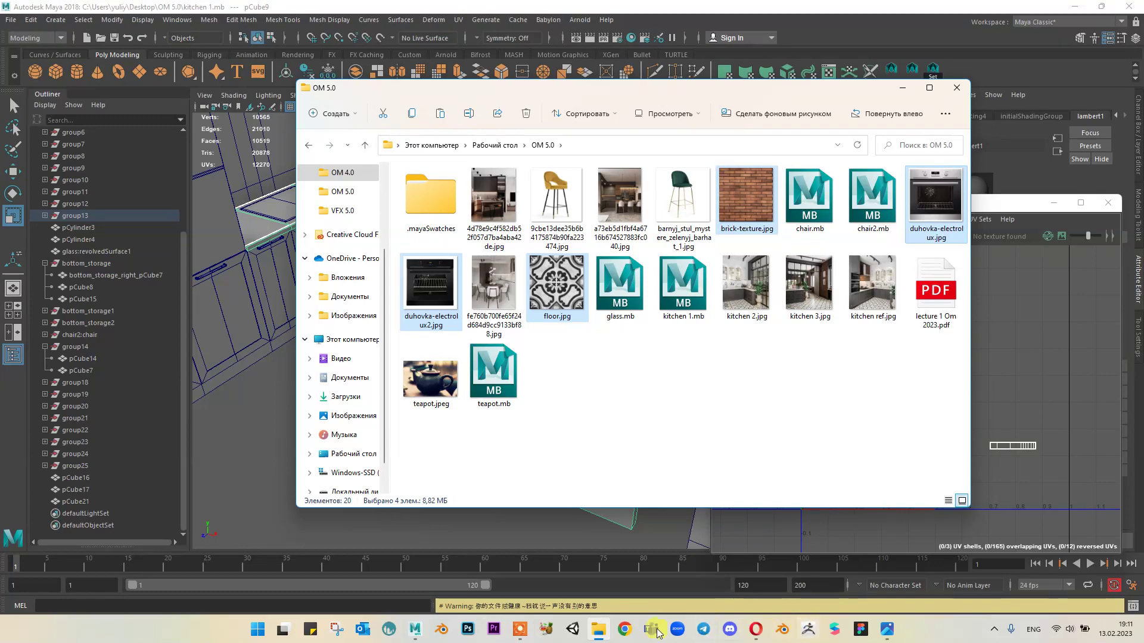
pyautogui.click(749, 284)
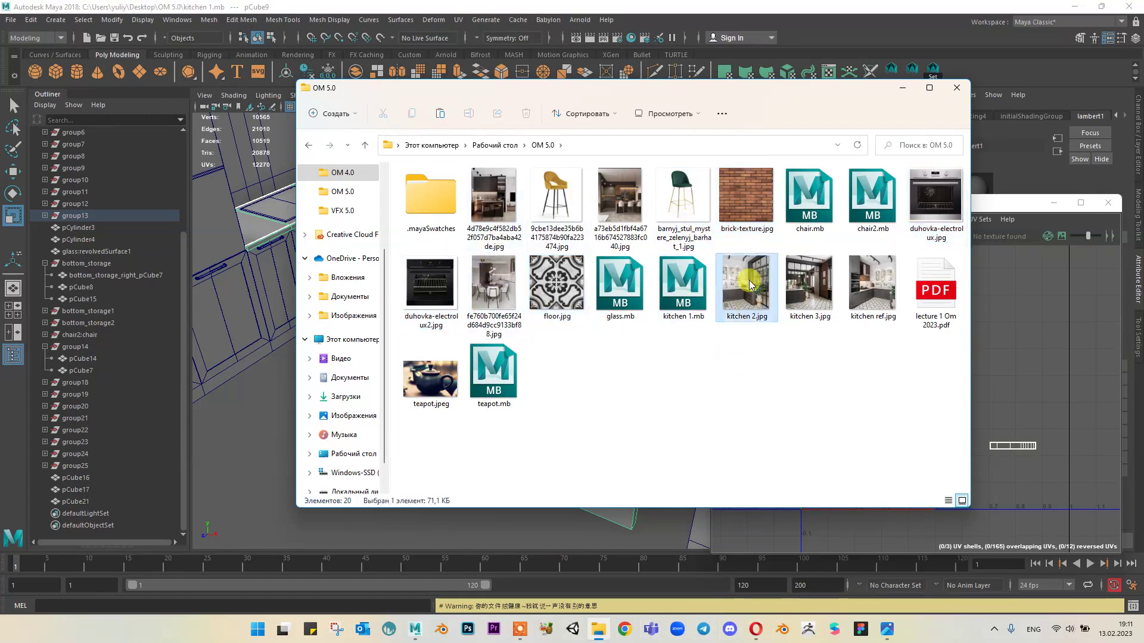
pyautogui.doubleClick(749, 284)
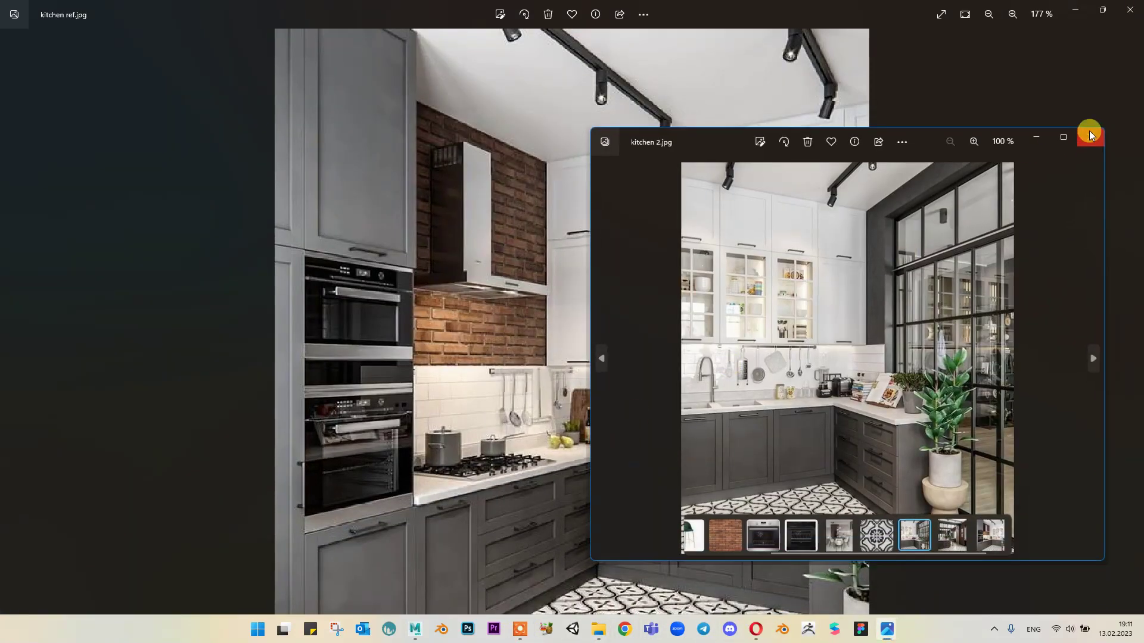
pyautogui.click(1091, 136)
pyautogui.scroll(1, 771, 487)
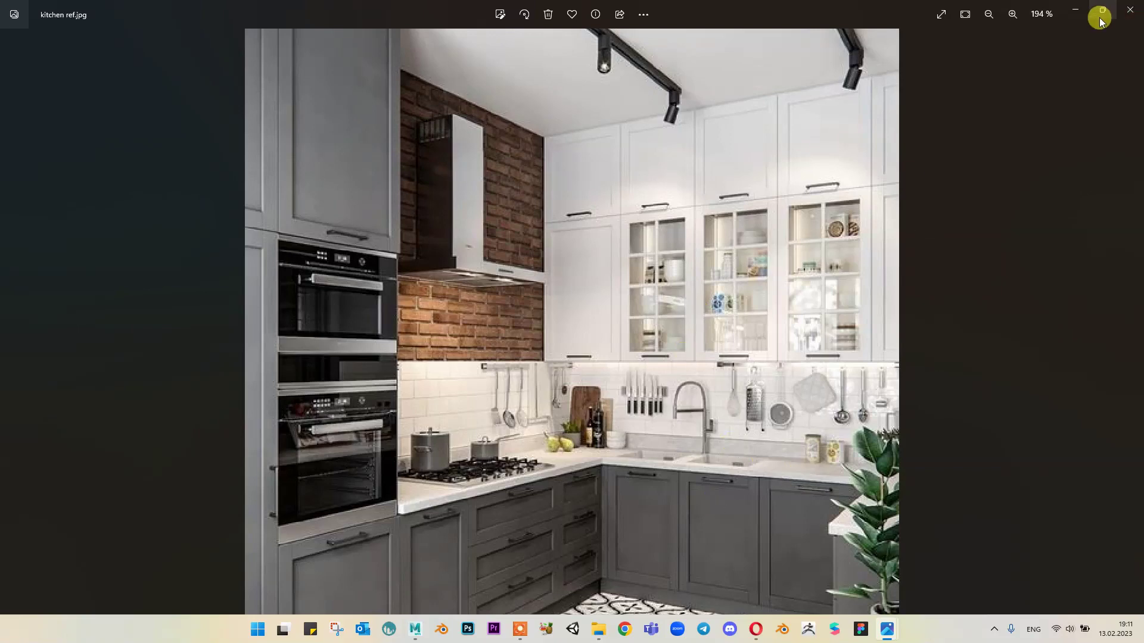
pyautogui.click(1077, 11)
# Step: Switch to the Opera browser, search Yandex Images for "marbel seamles texture" and browse the marble pictures
pyautogui.click(754, 628)
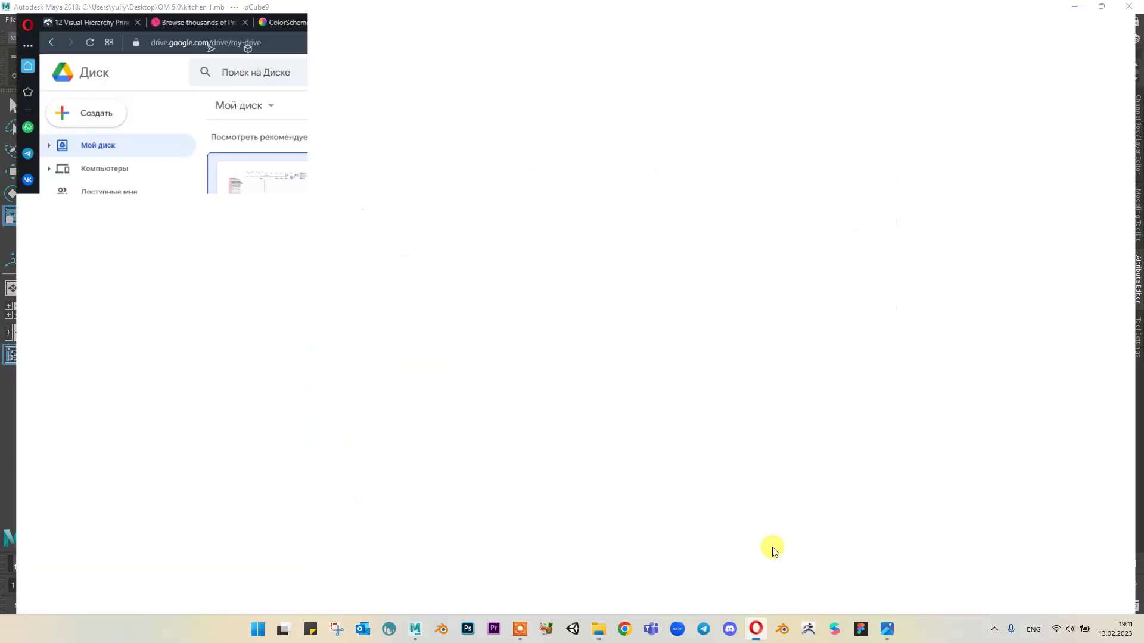
pyautogui.click(739, 13)
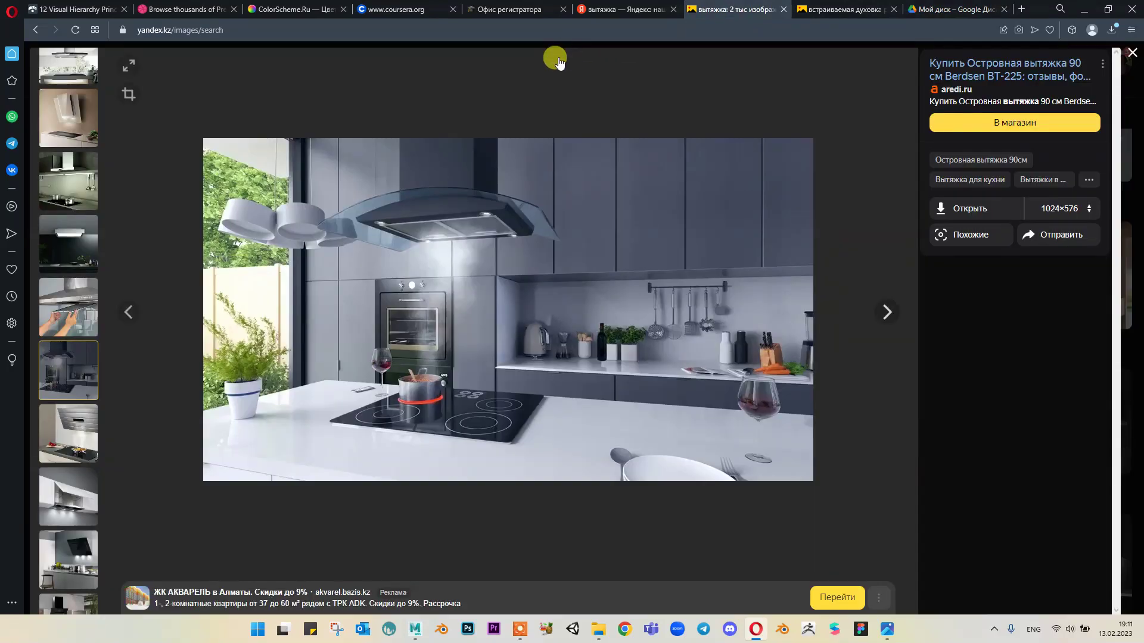
pyautogui.click(1110, 35)
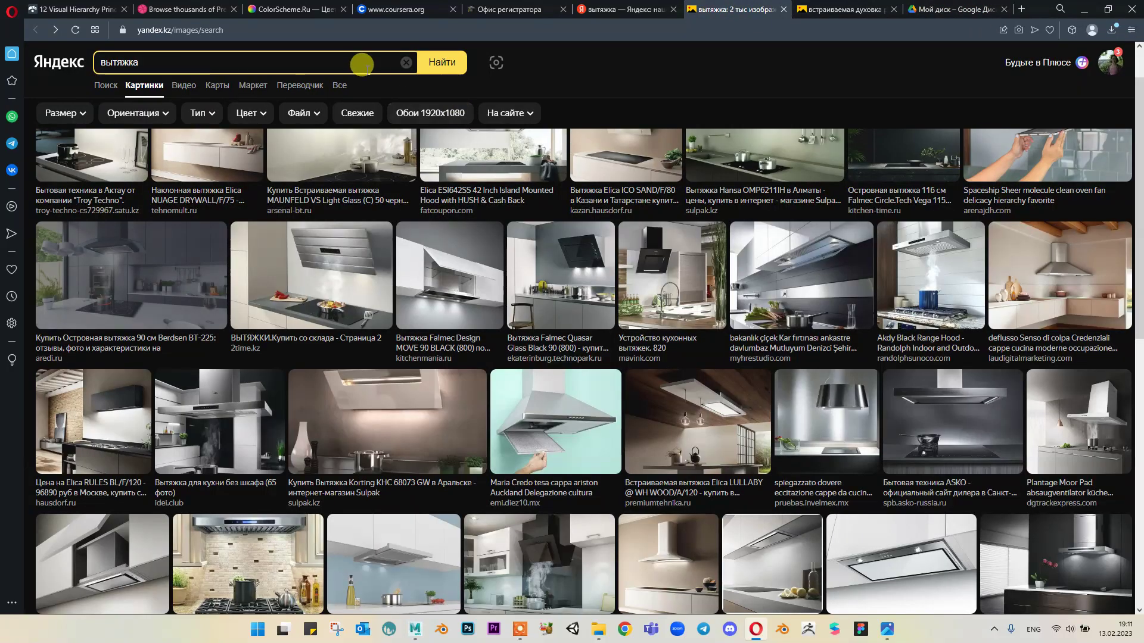
pyautogui.click(406, 62)
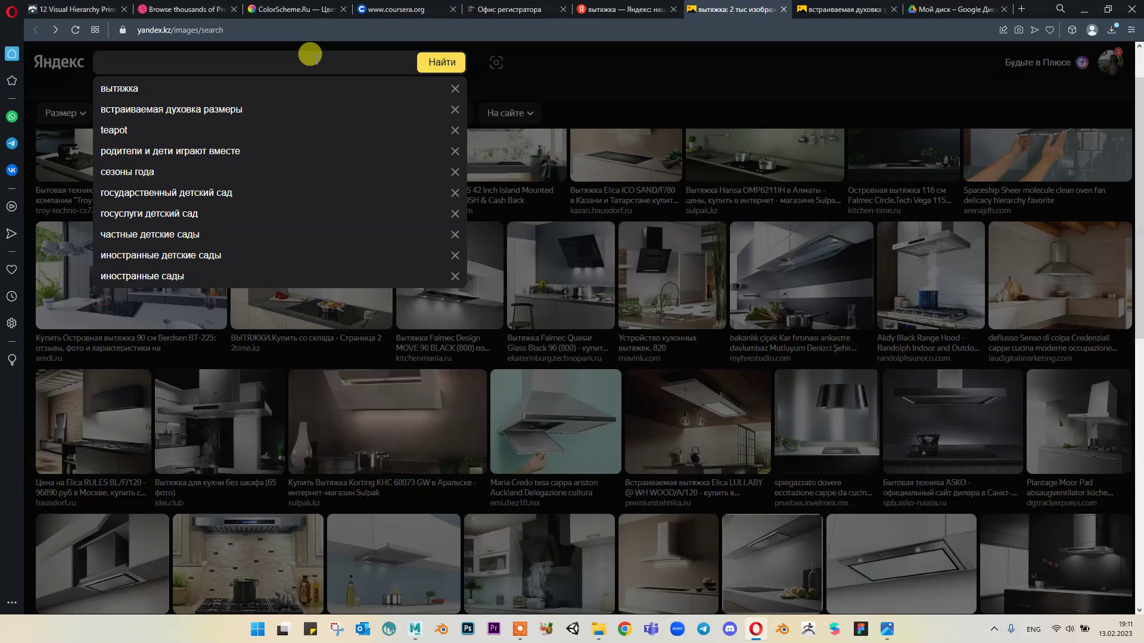
pyautogui.write('mar')
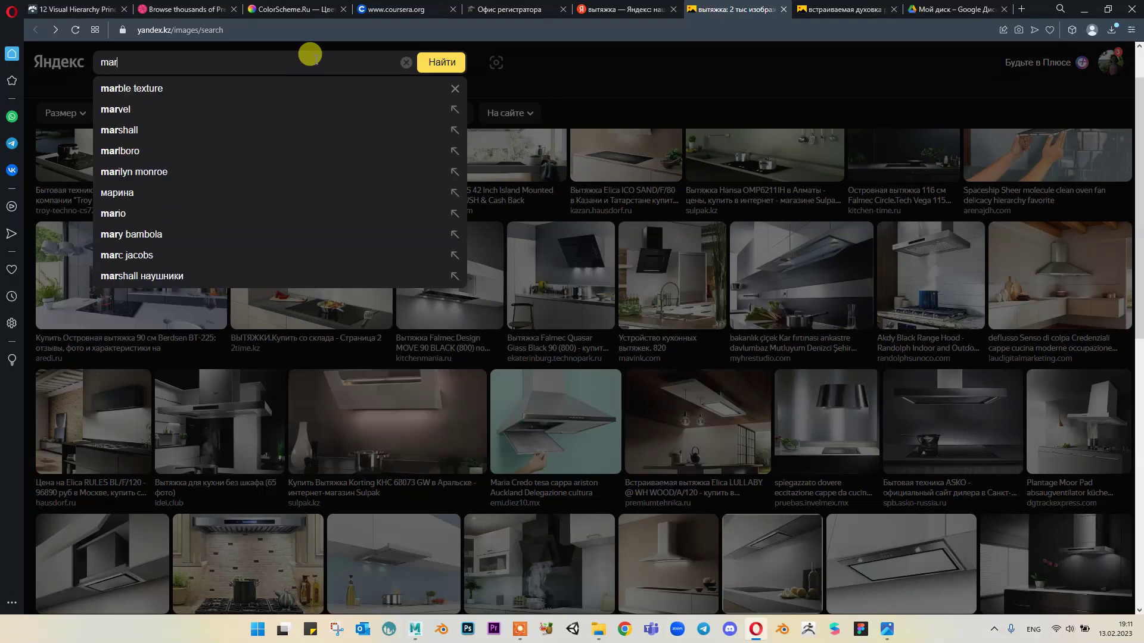
pyautogui.write('bel ')
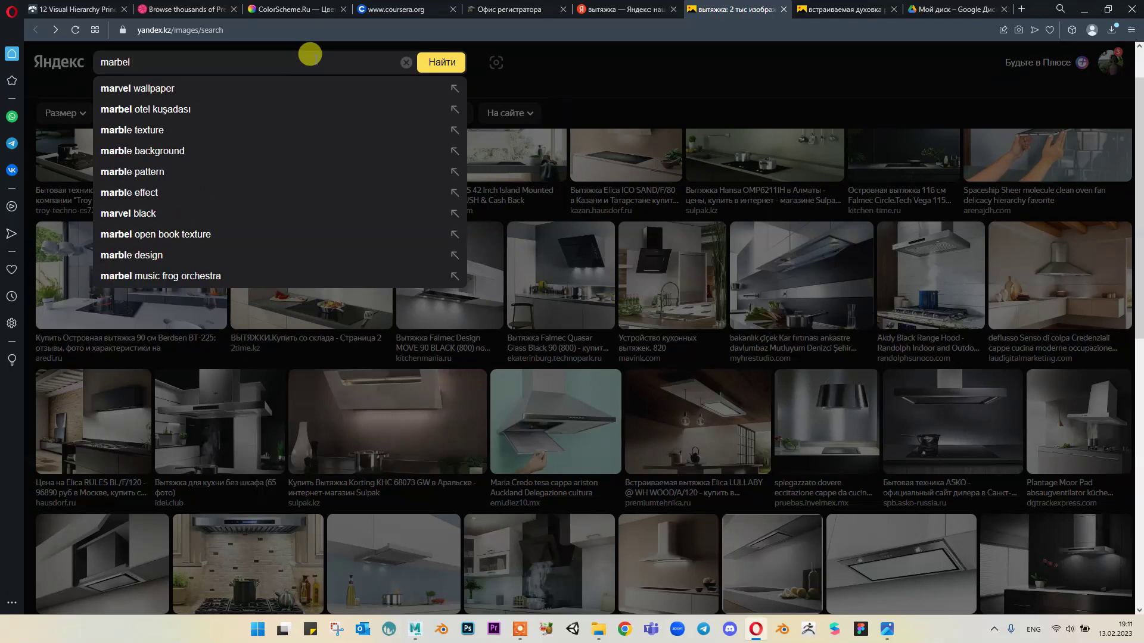
pyautogui.write('seam')
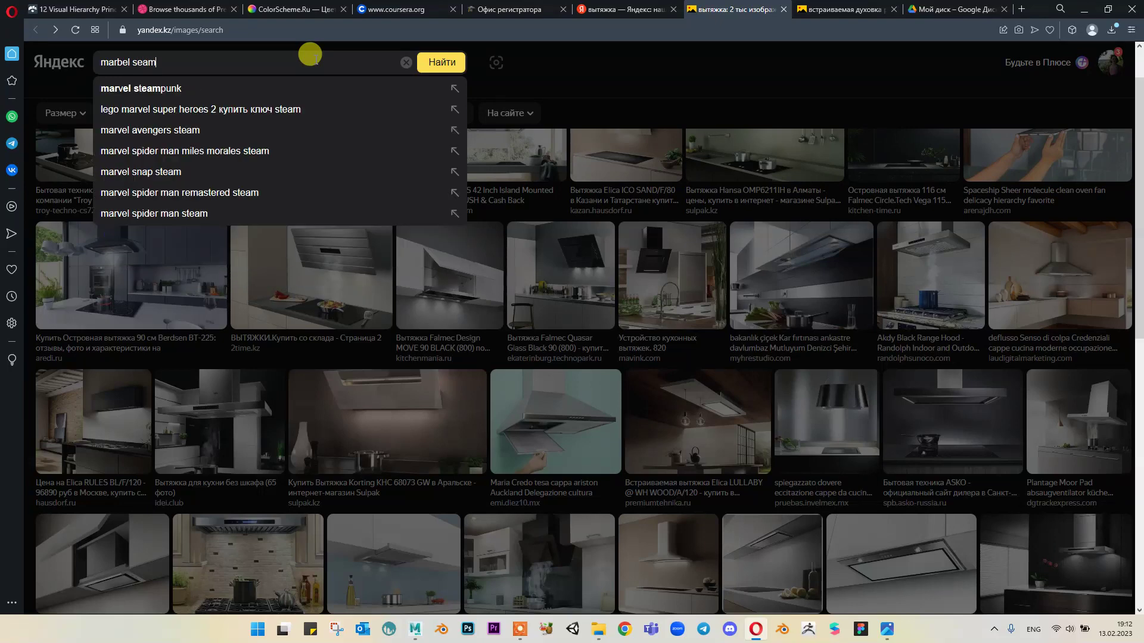
pyautogui.write('les textur')
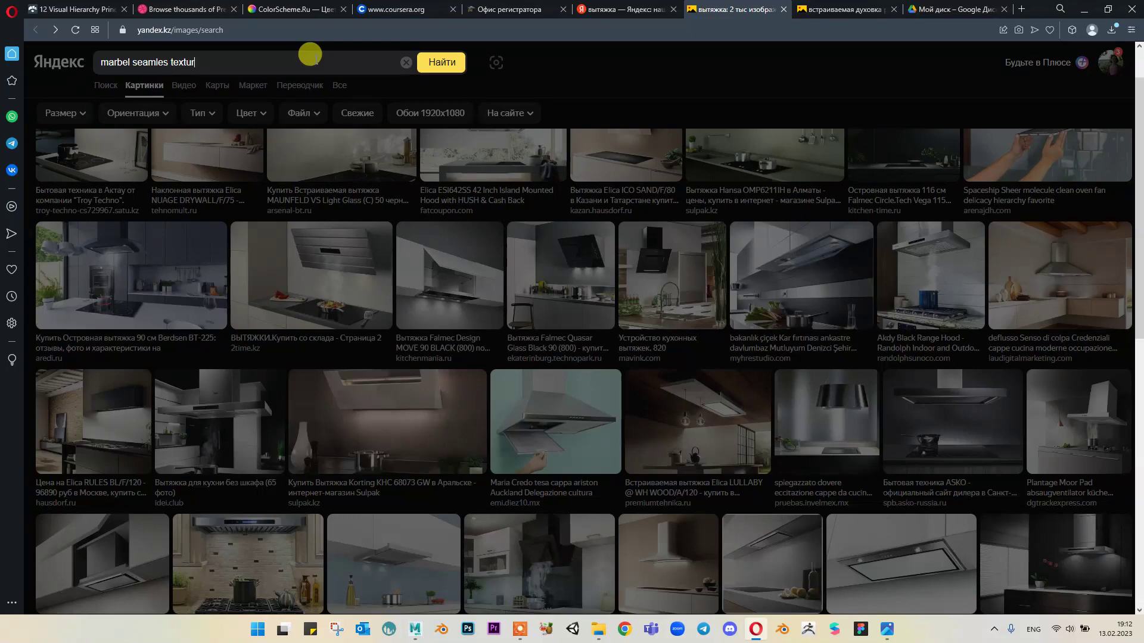
pyautogui.write('e')
pyautogui.press('Return')
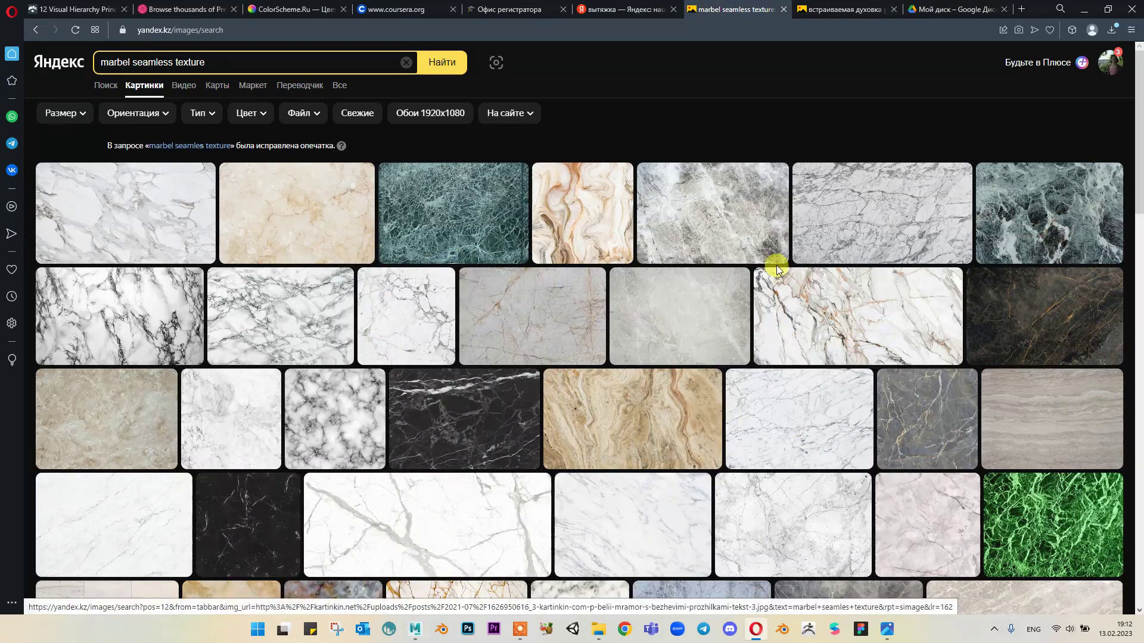
pyautogui.scroll(-6, 777, 268)
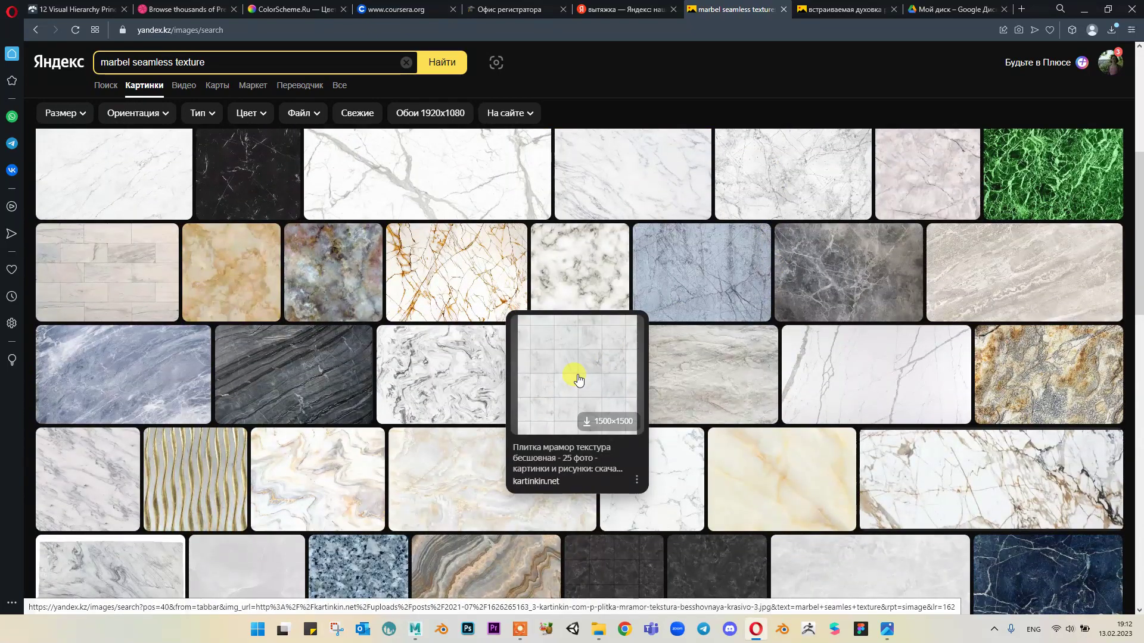
# Step: Preview the marble tile texture from kartinkin.net and compare it with the neighbouring marble images
pyautogui.click(577, 379)
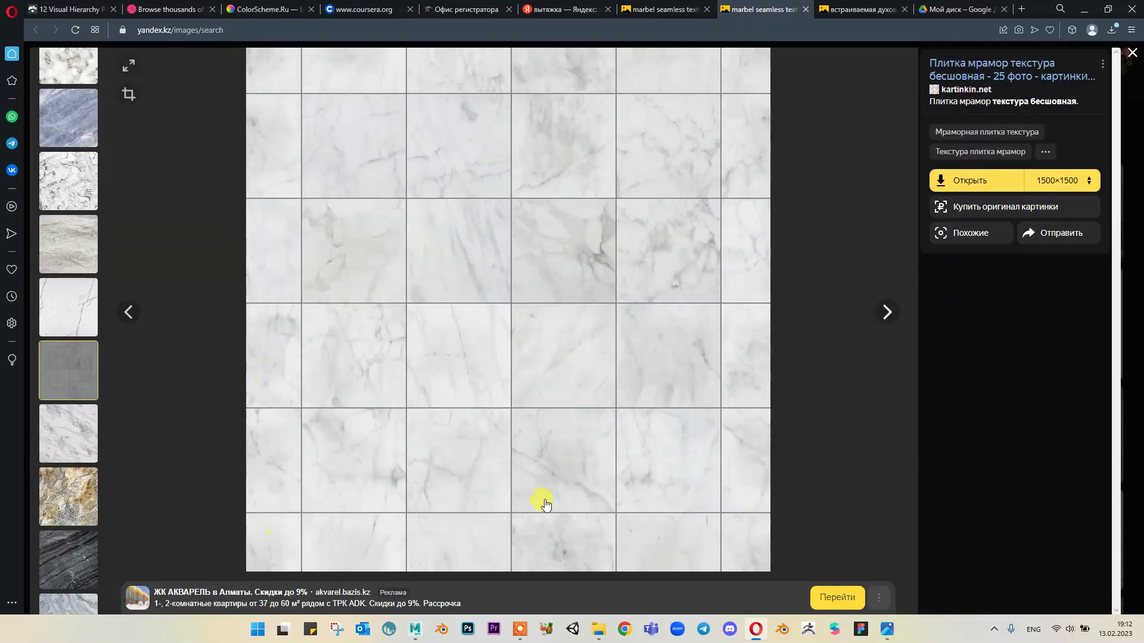
pyautogui.scroll(-1, 433, 347)
pyautogui.scroll(1, 433, 346)
pyautogui.scroll(-1, 476, 394)
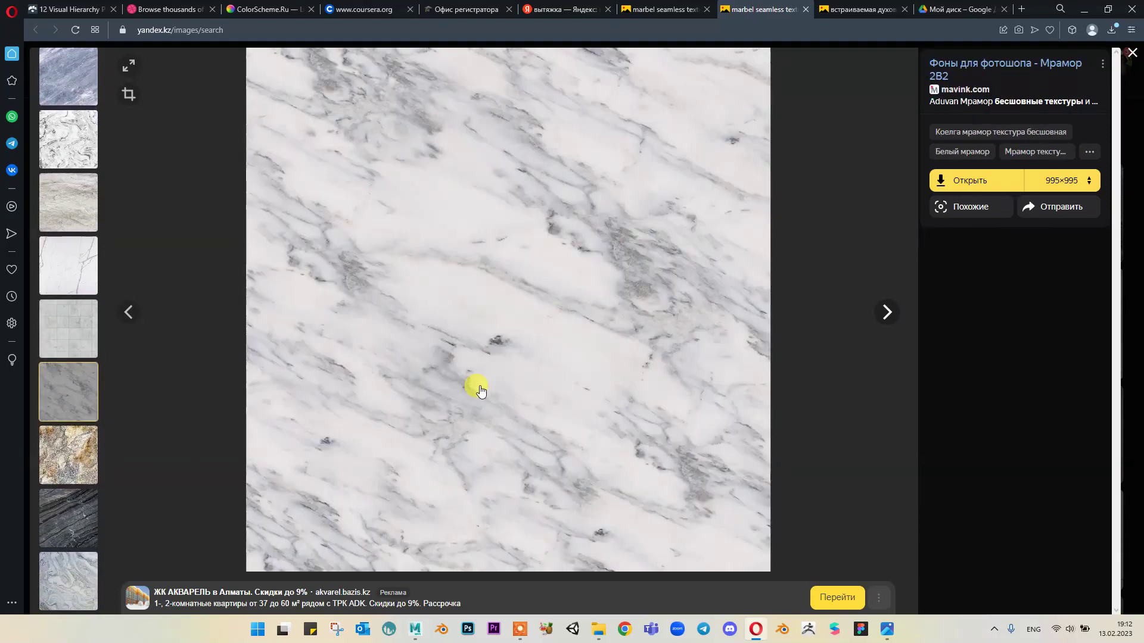
pyautogui.press('Left')
pyautogui.press('Left')
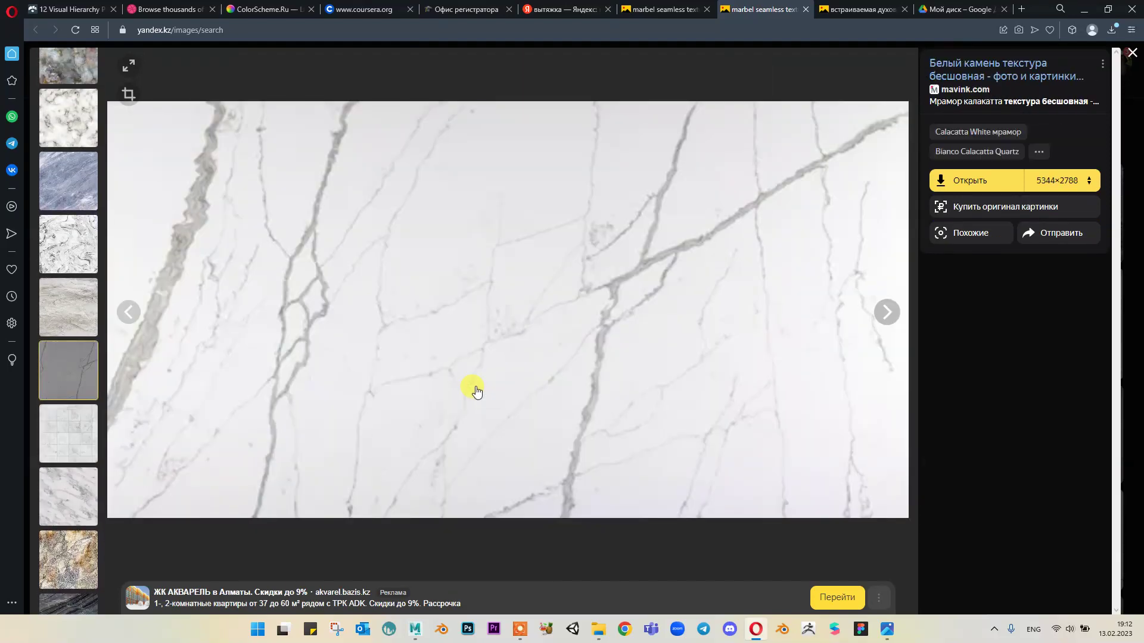
pyautogui.press('Right')
pyautogui.rightClick(486, 271)
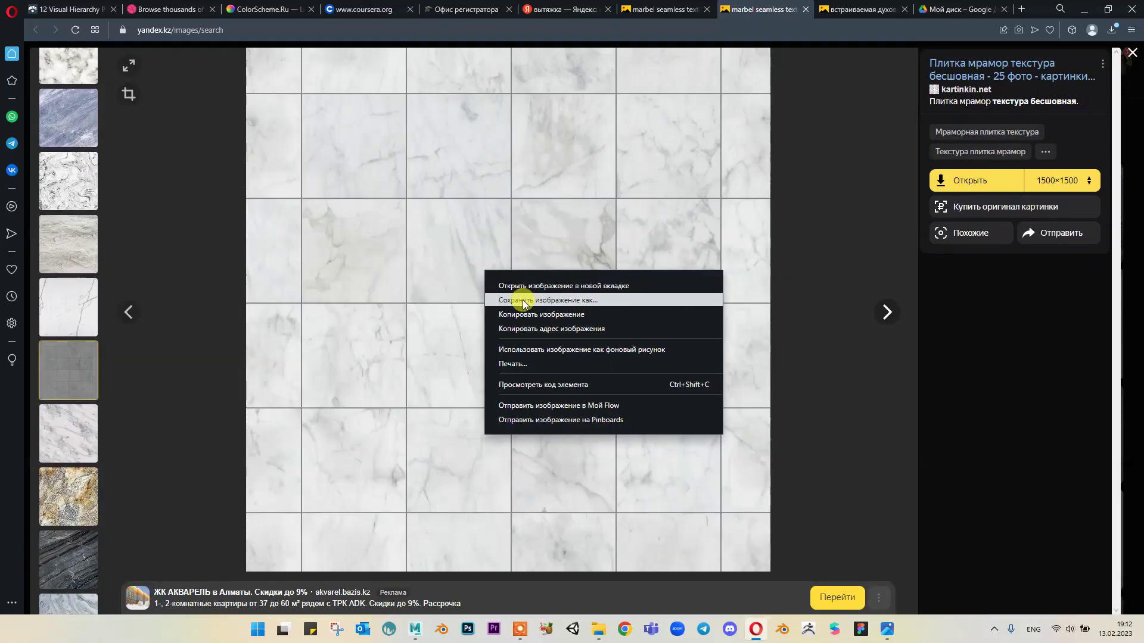
# Step: Return to the marble search results and browse further for a light seamless texture with fine veins
pyautogui.click(668, 7)
pyautogui.scroll(-5, 539, 318)
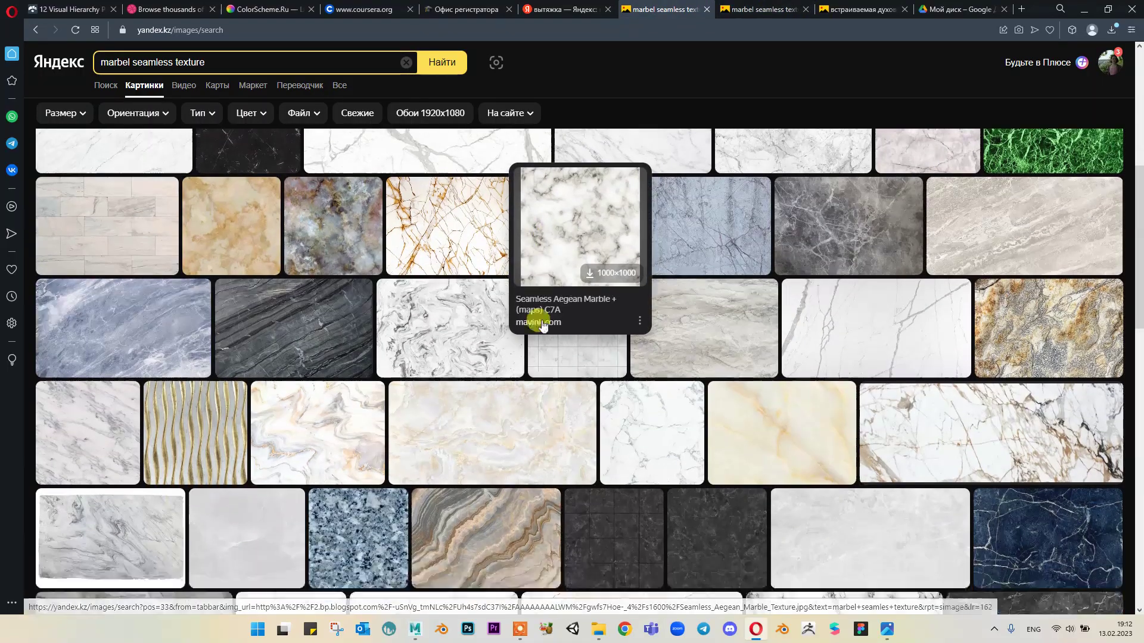
pyautogui.scroll(-10, 539, 325)
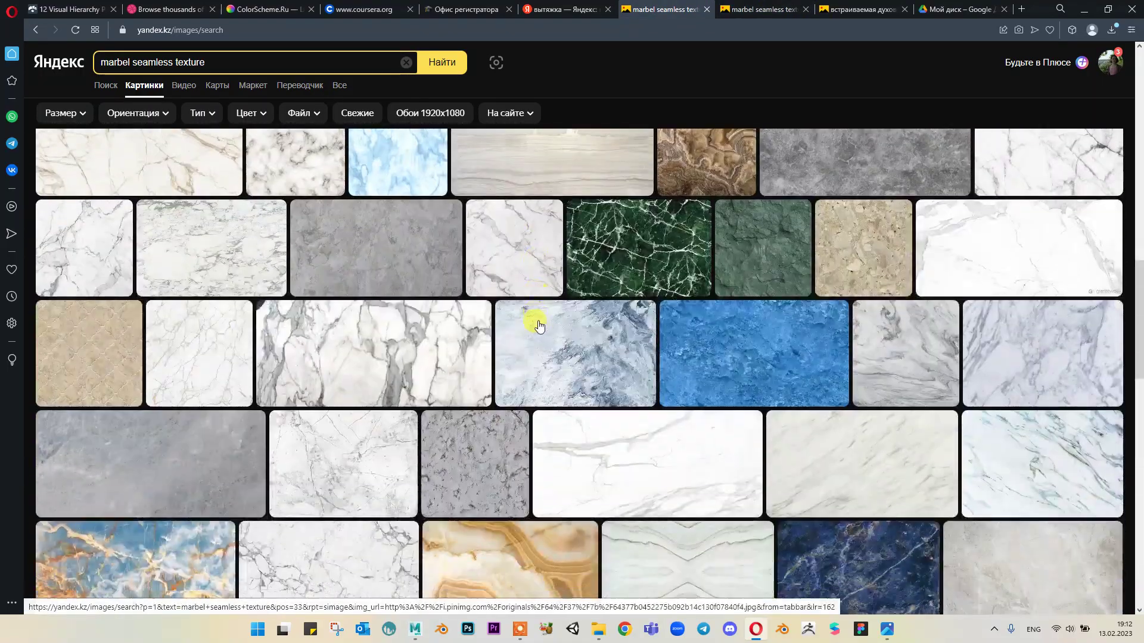
pyautogui.scroll(10, 383, 319)
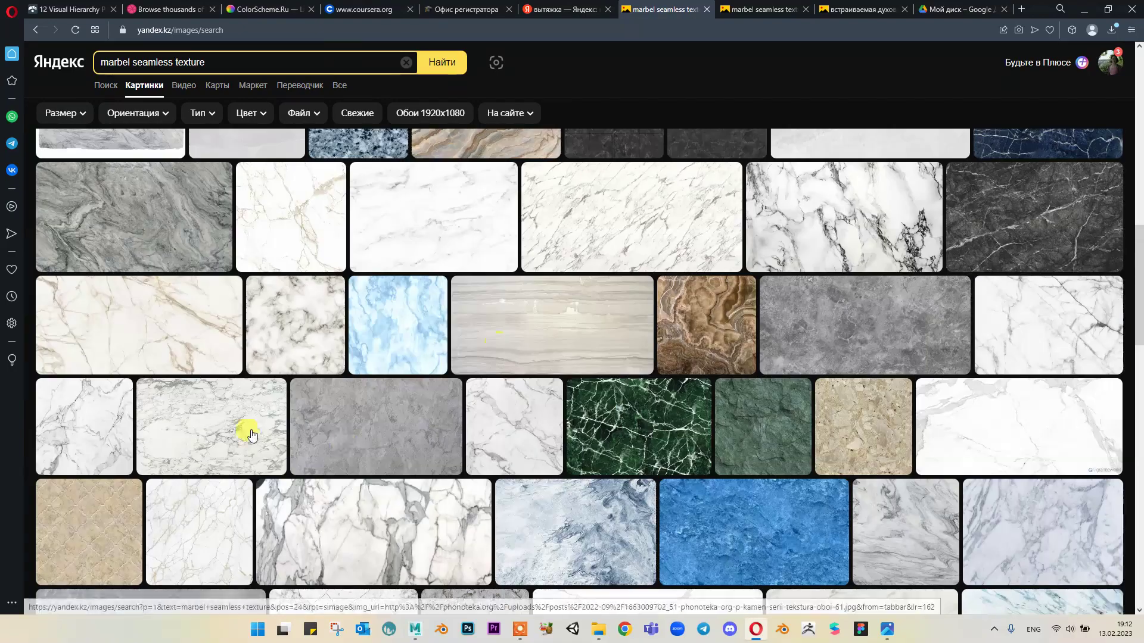
pyautogui.scroll(-4, 395, 288)
pyautogui.scroll(-10, 374, 320)
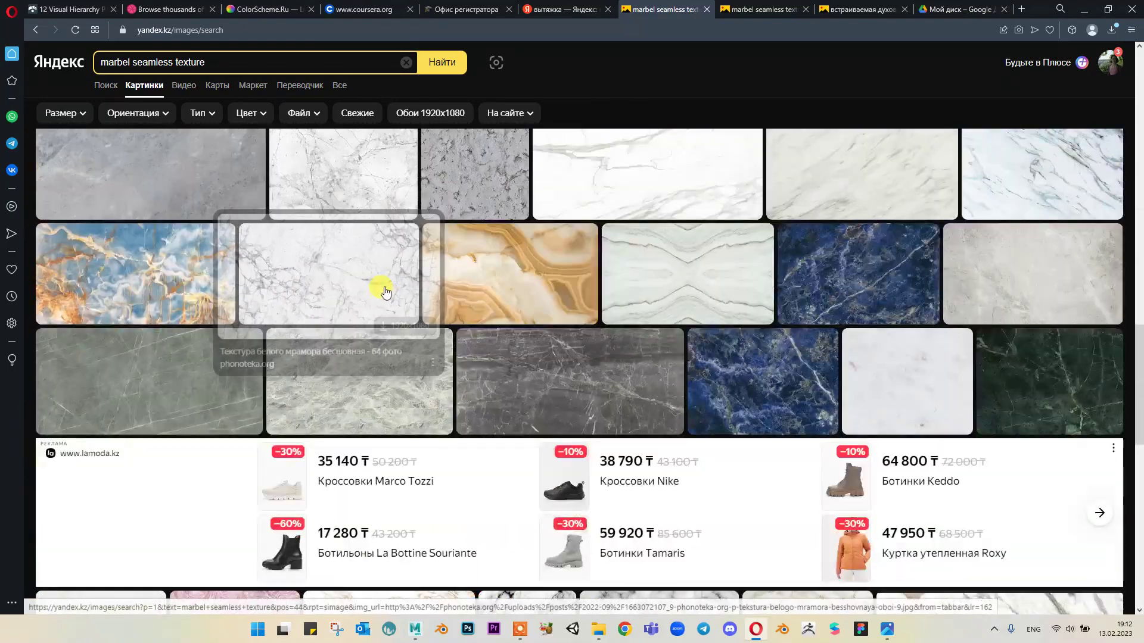
pyautogui.scroll(-2, 386, 313)
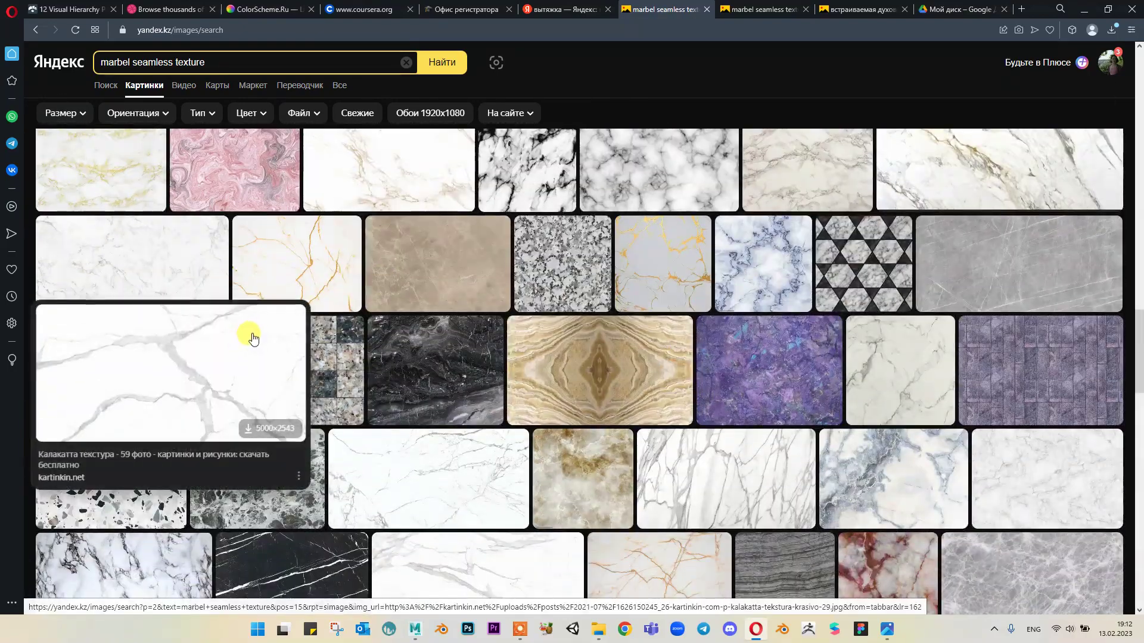
pyautogui.moveTo(136, 258)
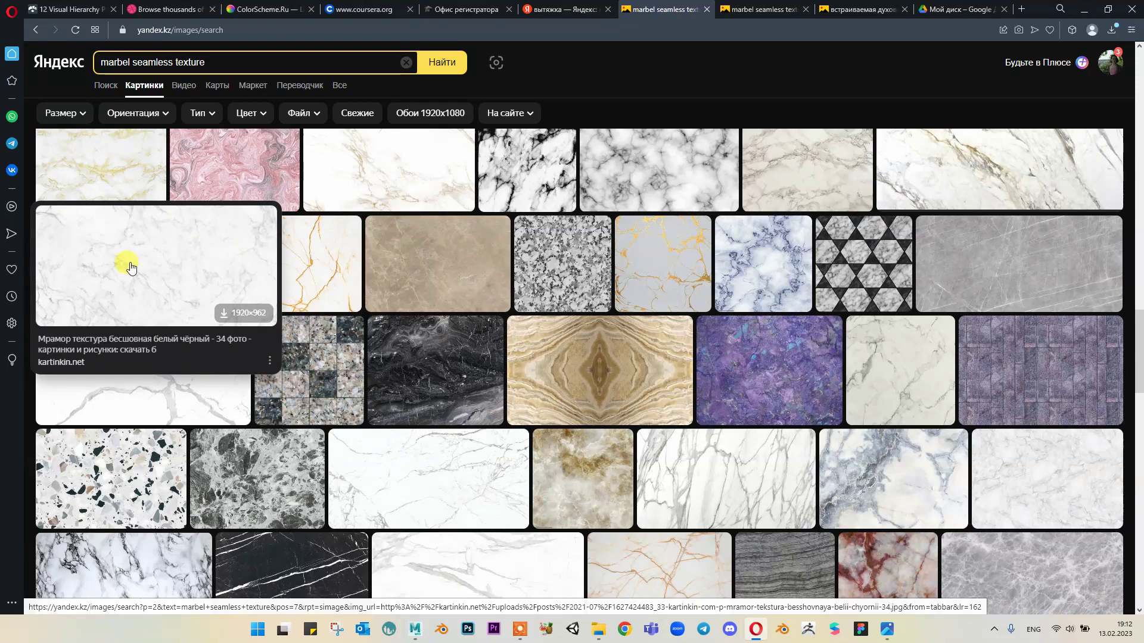
pyautogui.scroll(-1, 126, 263)
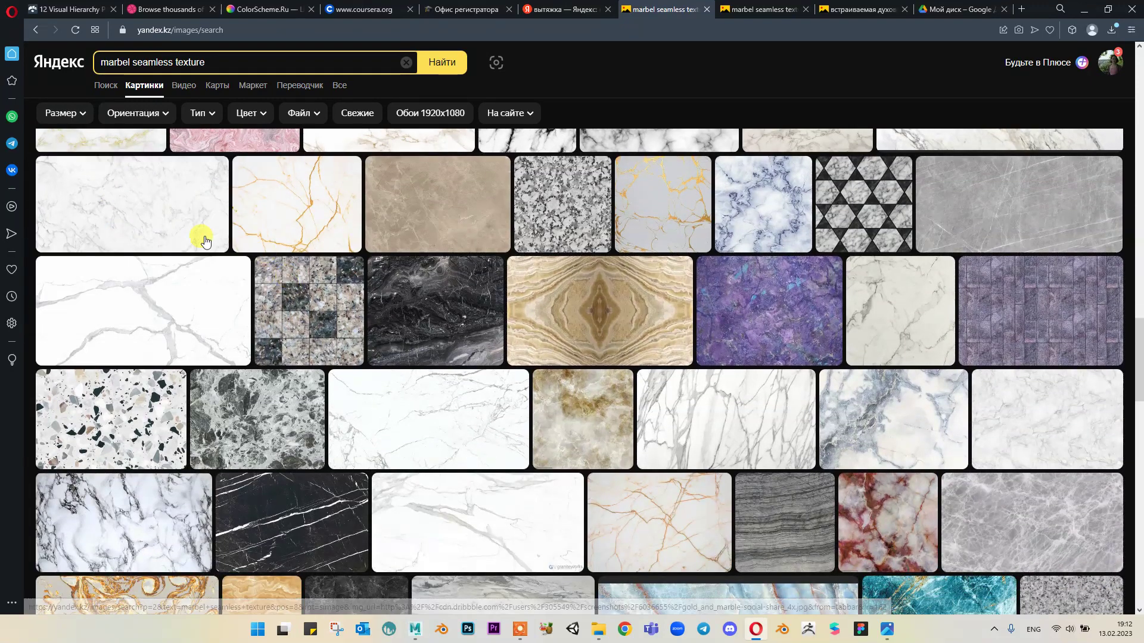
# Step: Open the 1920×962 white marble texture from kartinkin.net, save it as a JPEG in the OM 5.0 folder and close its preview
pyautogui.click(178, 229)
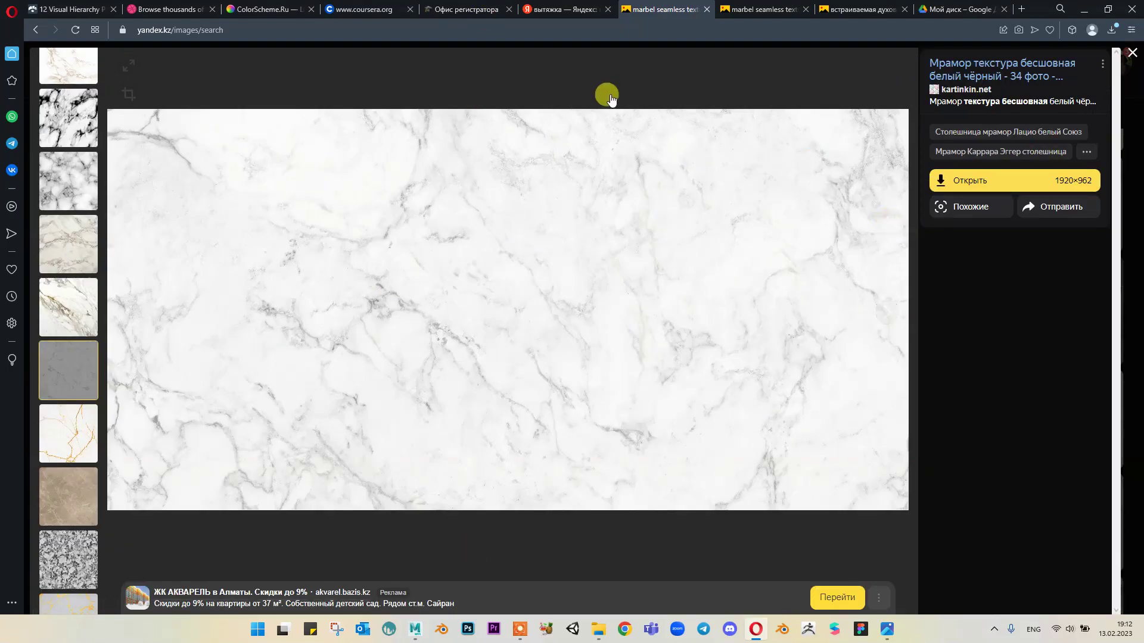
pyautogui.rightClick(606, 191)
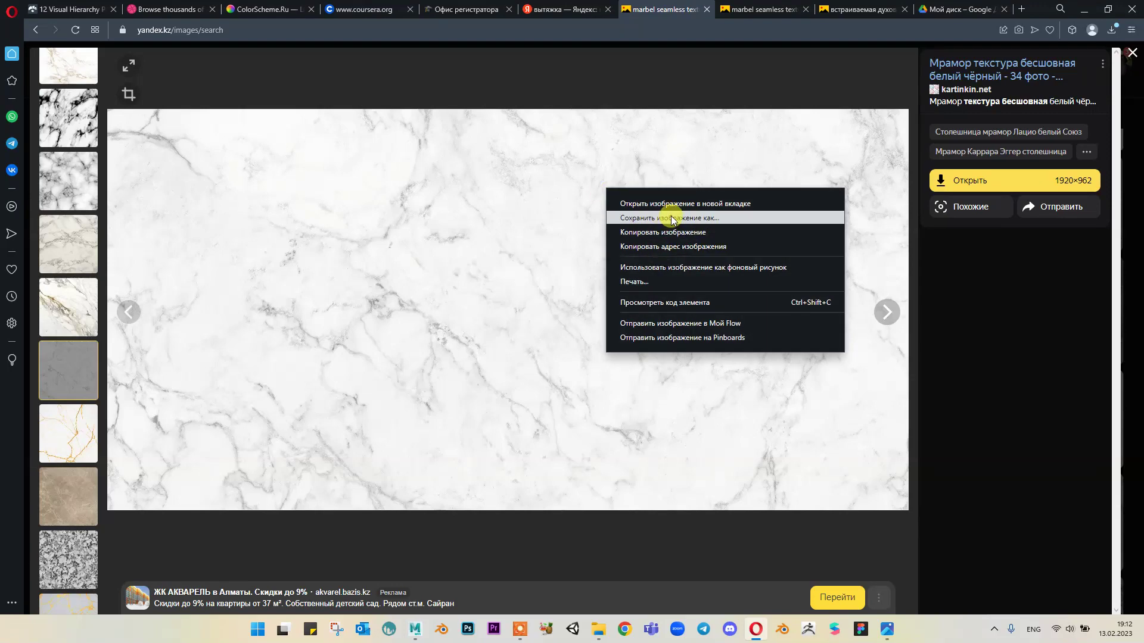
pyautogui.click(660, 229)
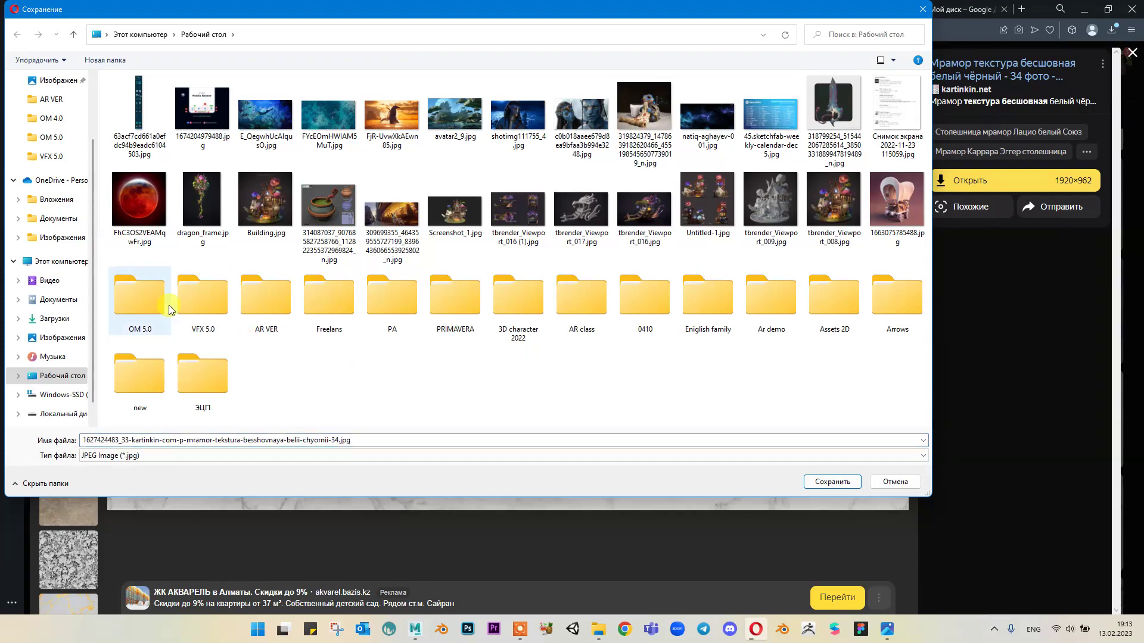
pyautogui.doubleClick(143, 296)
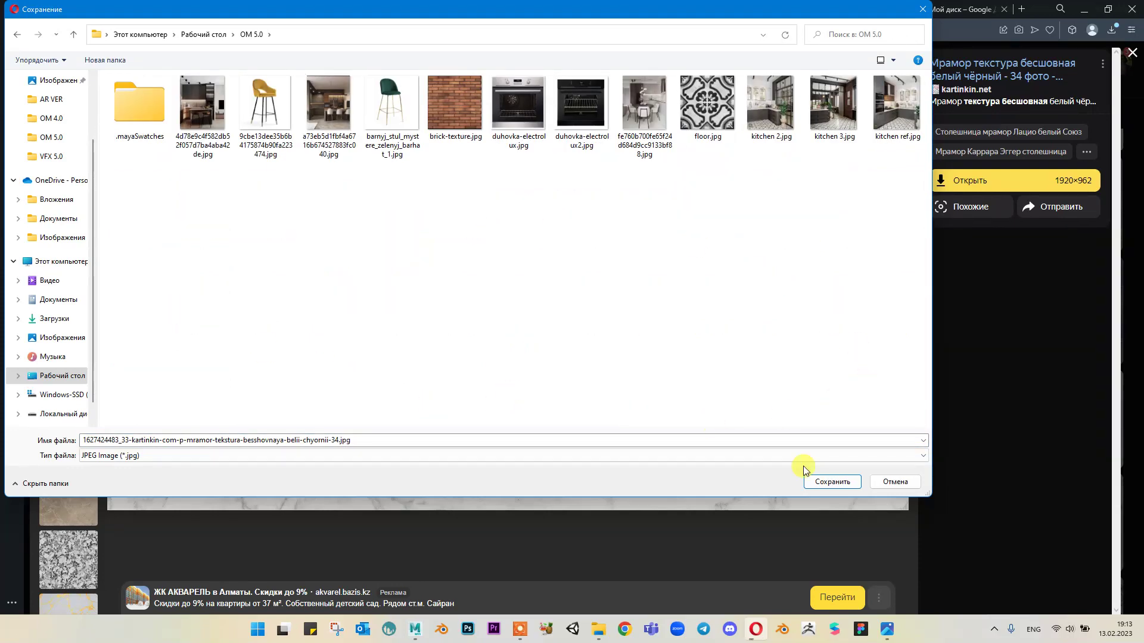
pyautogui.click(849, 481)
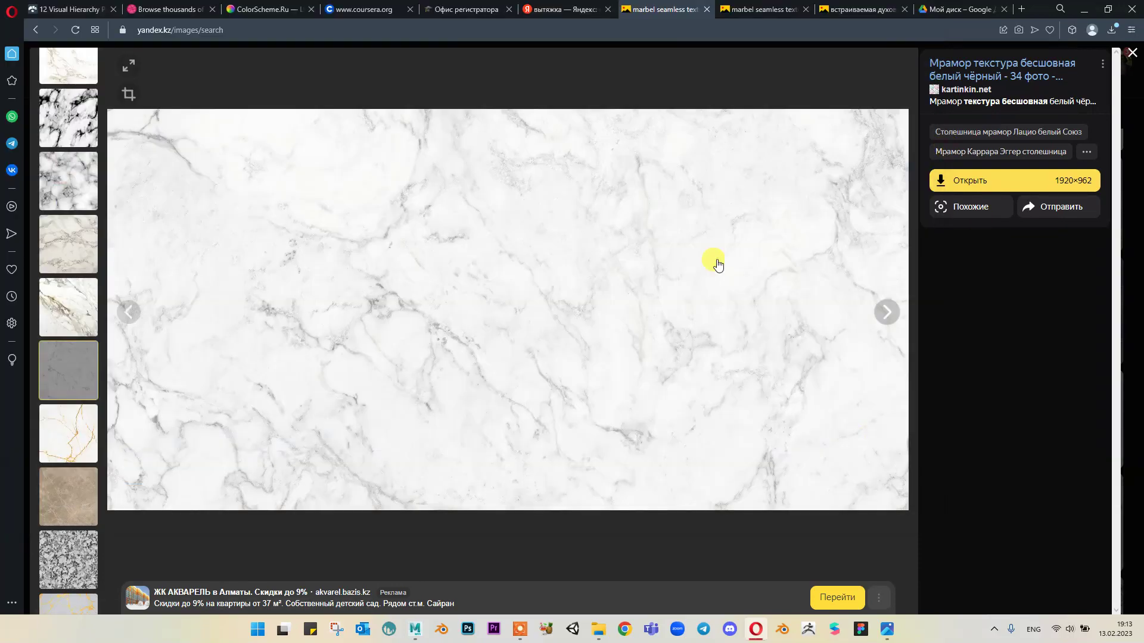
pyautogui.click(1132, 53)
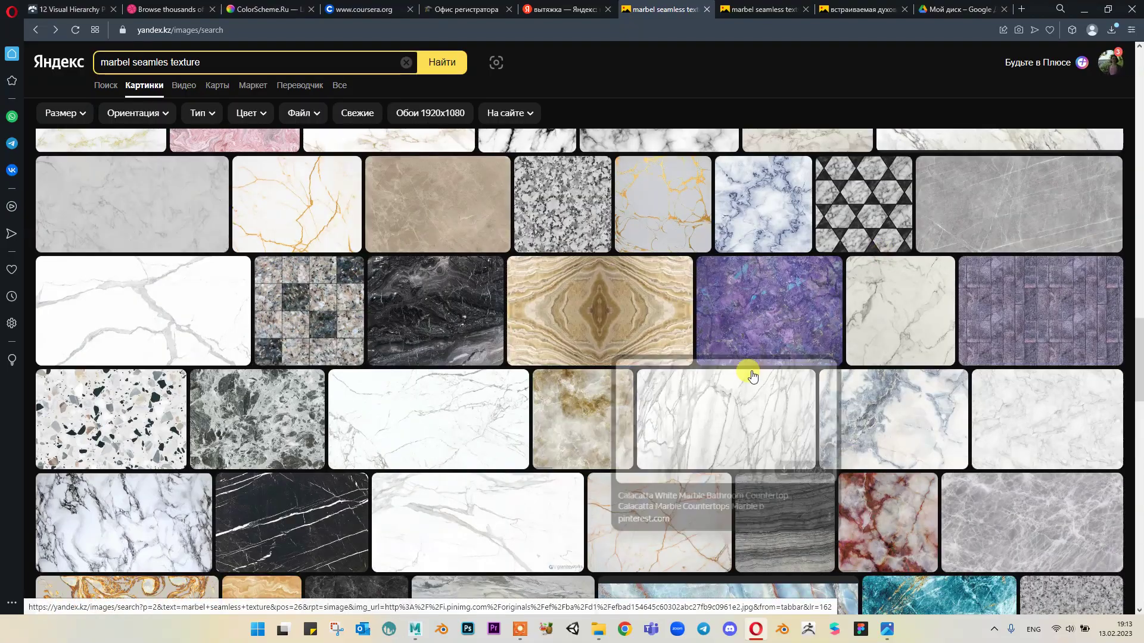
# Step: Find the white marble texture from Pixabay and save it as marble-2362267_1280.jpg in the OM 5.0 folder
pyautogui.scroll(-4, 745, 363)
pyautogui.scroll(-6, 744, 357)
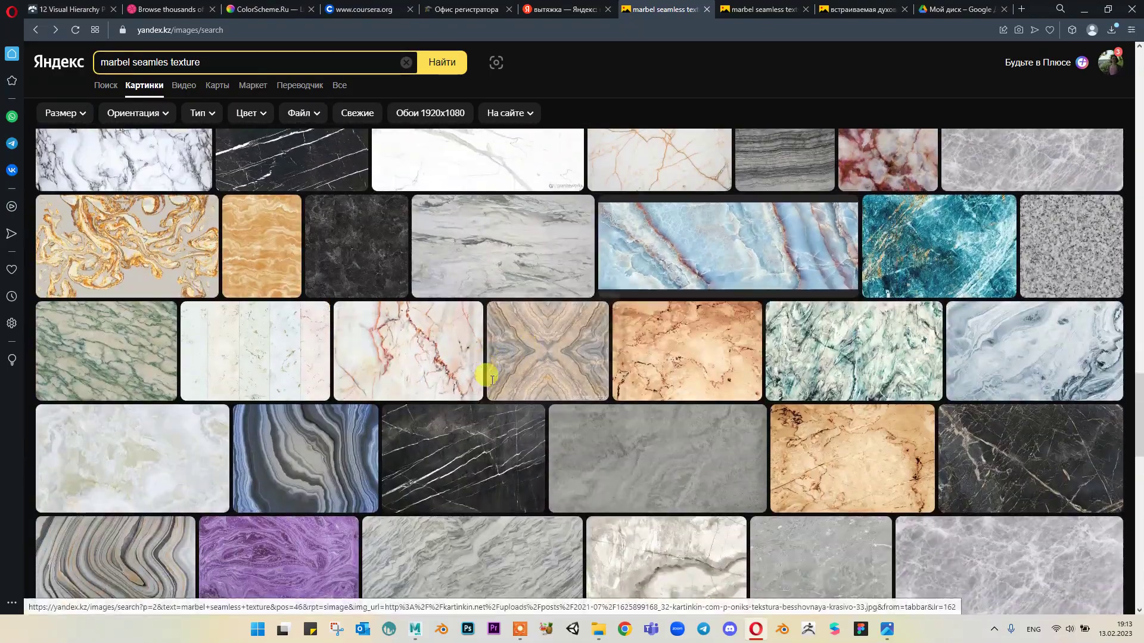
pyautogui.scroll(-2, 488, 380)
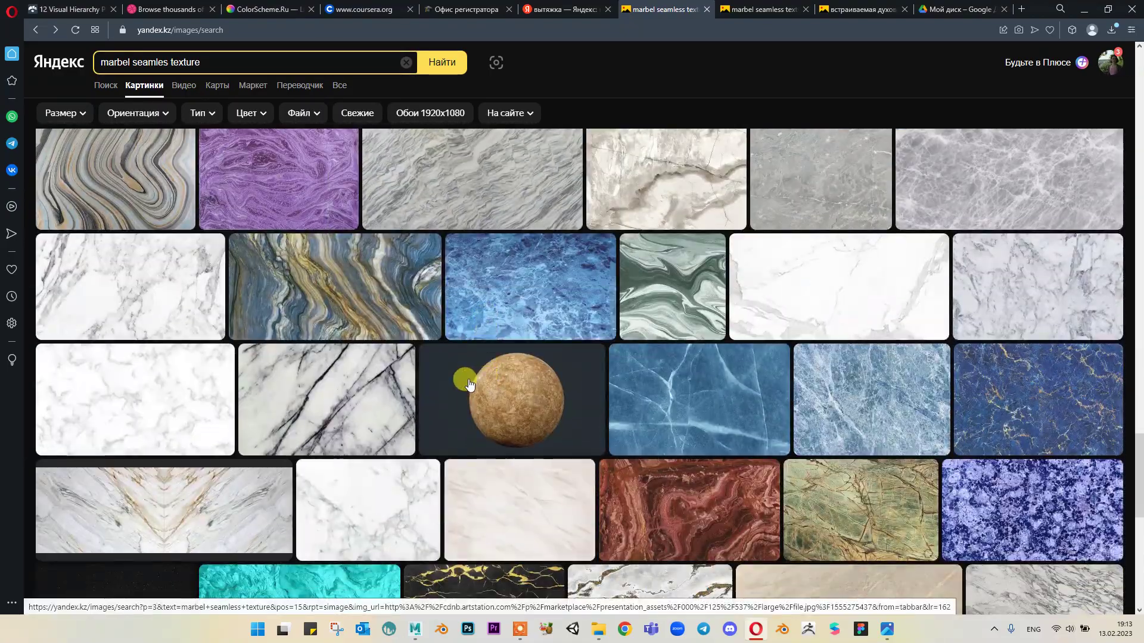
pyautogui.scroll(-2, 477, 376)
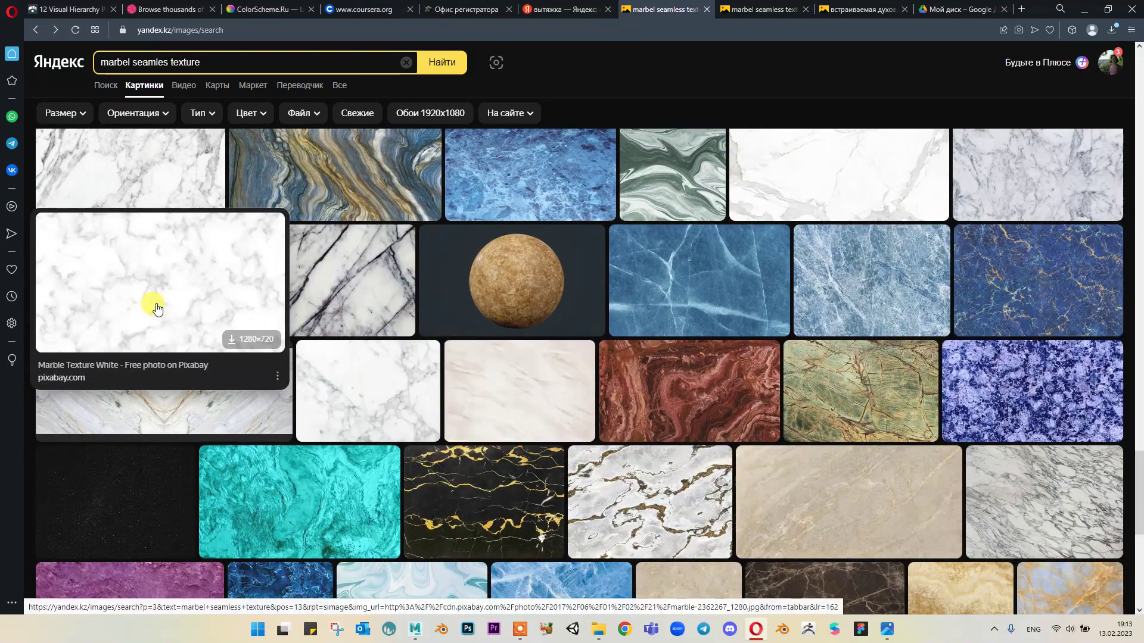
pyautogui.click(156, 309)
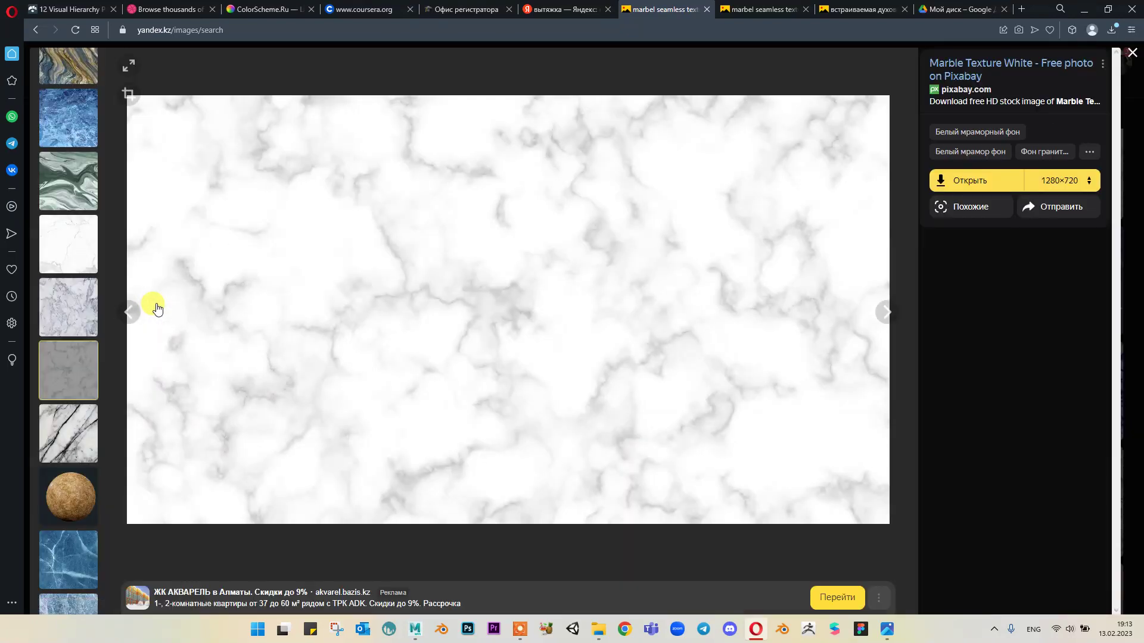
pyautogui.rightClick(569, 191)
pyautogui.click(620, 221)
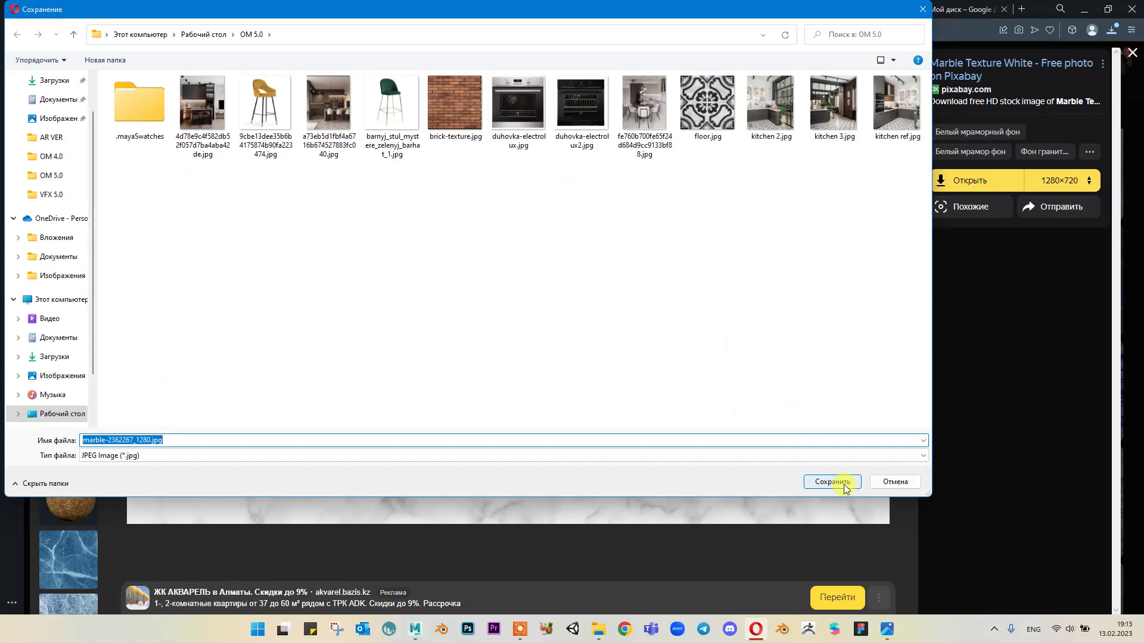
pyautogui.click(844, 485)
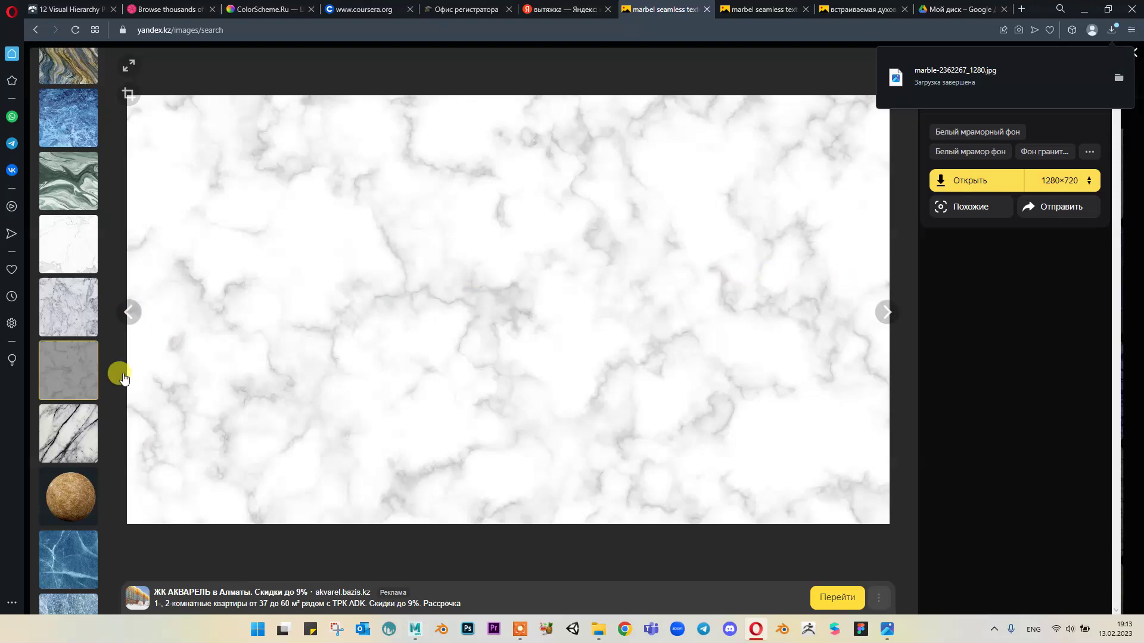
# Step: Switch back to Maya and assign a new Lambert material to the countertop
pyautogui.click(1084, 10)
pyautogui.click(901, 88)
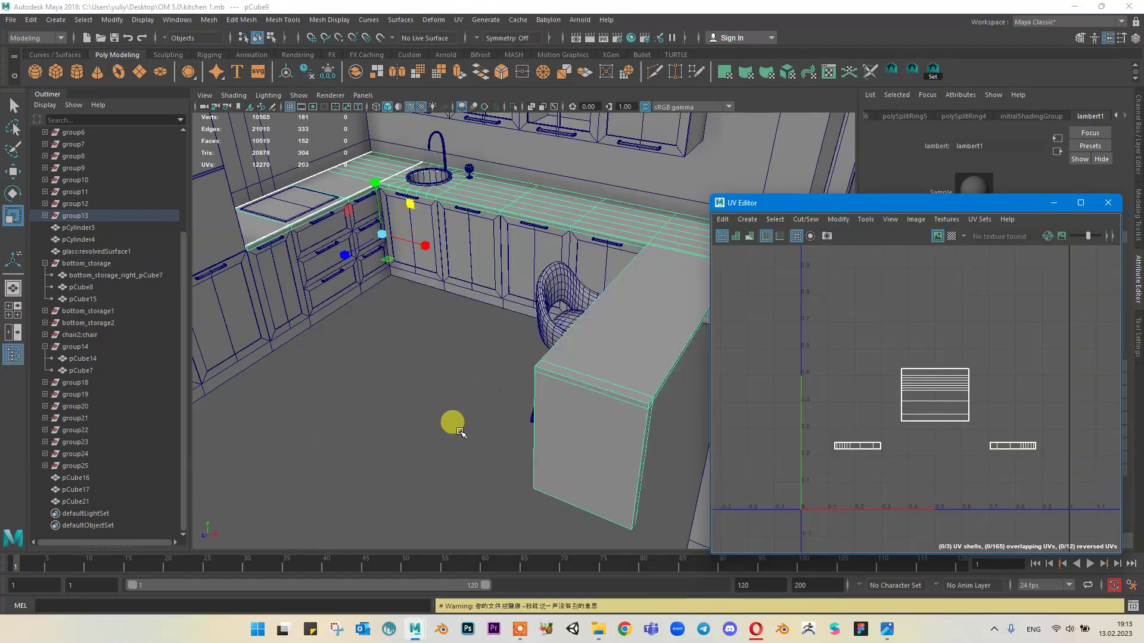
pyautogui.keyDown('alt'); pyautogui.moveTo(618, 327); pyautogui.dragTo(594, 362); pyautogui.keyUp('alt')
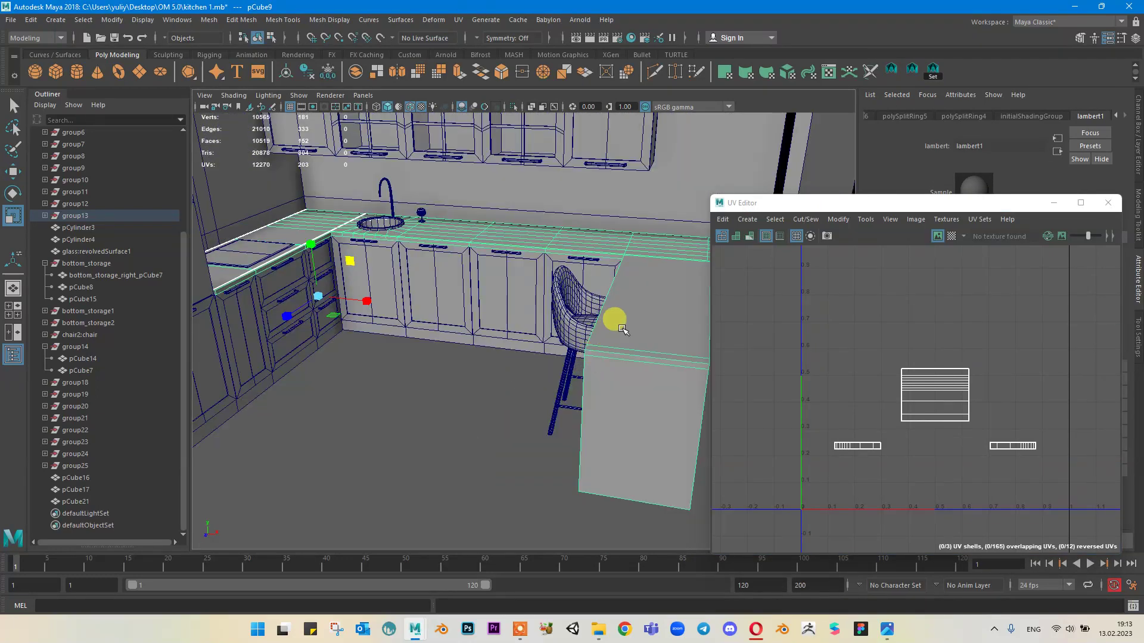
pyautogui.moveTo(622, 329); pyautogui.dragTo(612, 592, button='right')
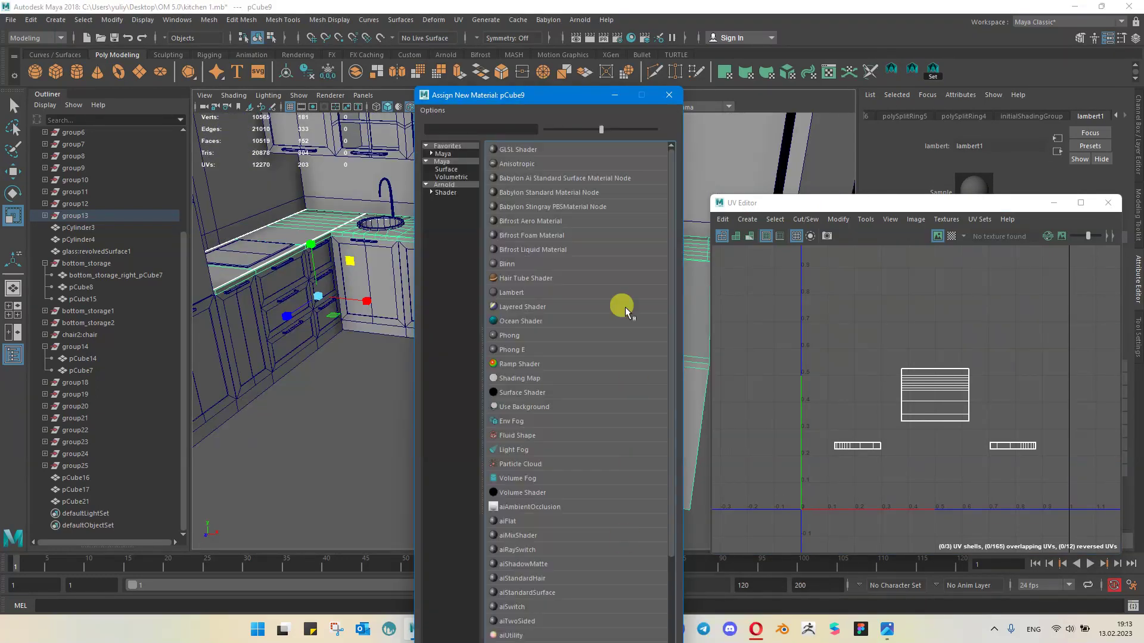
pyautogui.click(512, 292)
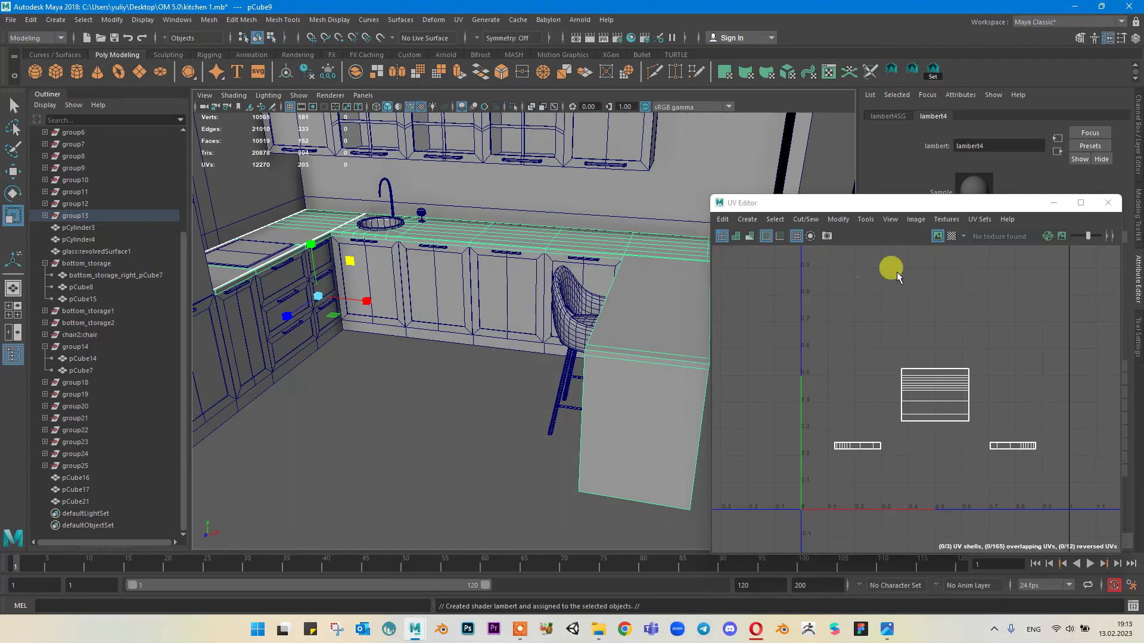
# Step: Frame the countertop's shells in the UV Editor and switch to UV component selection
pyautogui.scroll(-2, 871, 328)
pyautogui.scroll(-6, 939, 379)
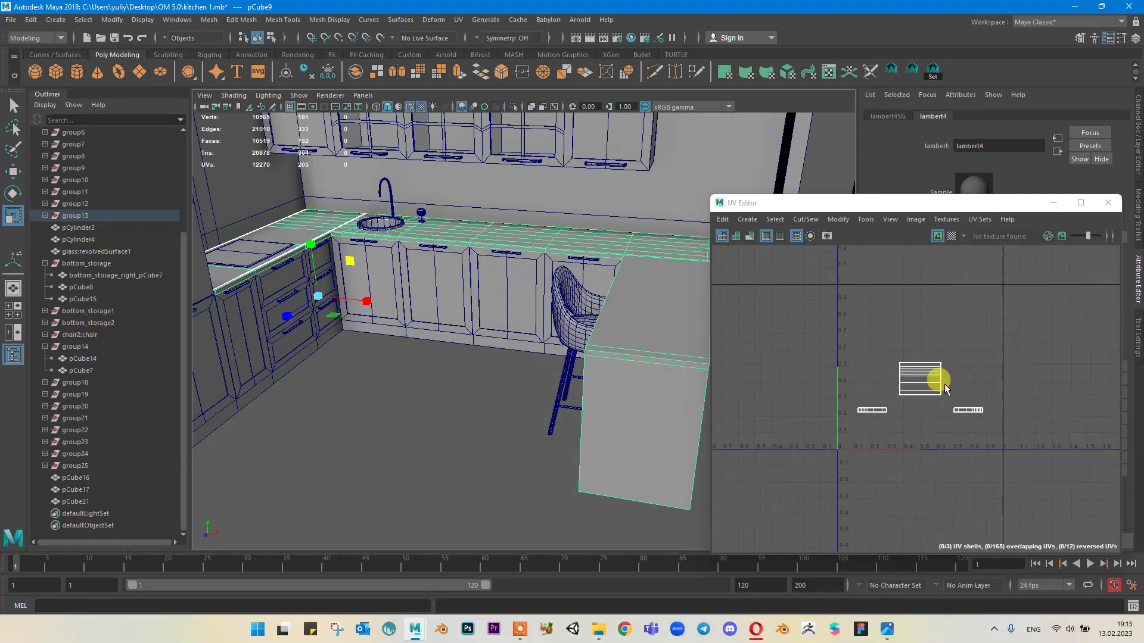
pyautogui.scroll(8, 940, 380)
pyautogui.scroll(2, 944, 395)
pyautogui.keyDown('alt'); pyautogui.moveTo(873, 404); pyautogui.dragTo(947, 380, button='middle'); pyautogui.keyUp('alt')
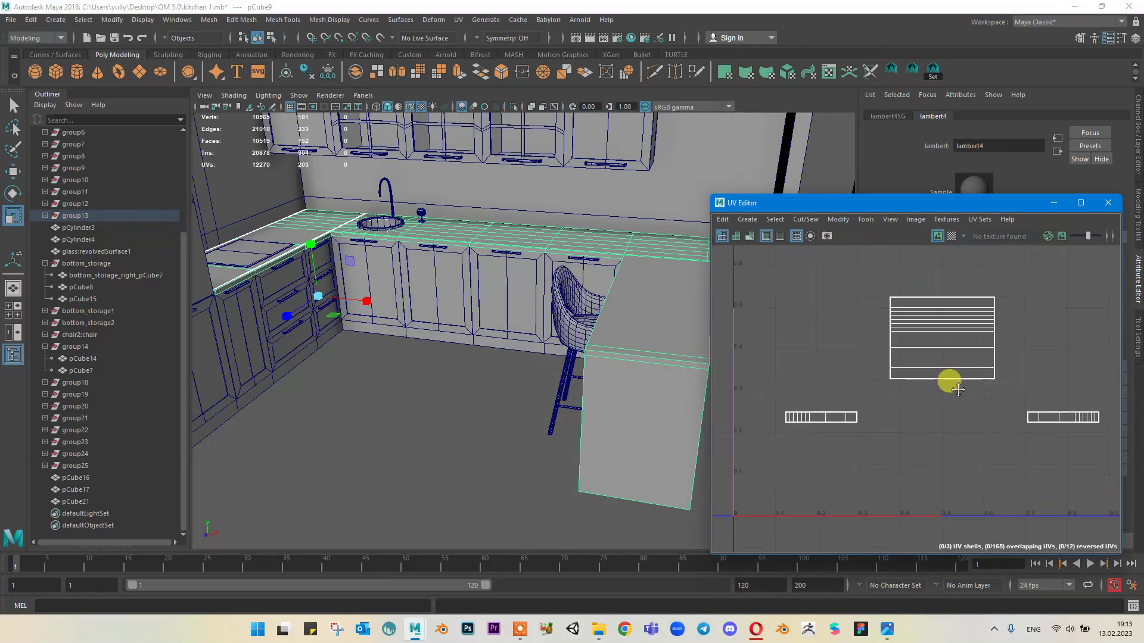
pyautogui.moveTo(965, 360); pyautogui.dragTo(967, 345, button='right')
pyautogui.click(876, 310)
# Step: Select the two narrow UV shells one after the other to see which parts of the countertop they cover
pyautogui.scroll(-2, 877, 310)
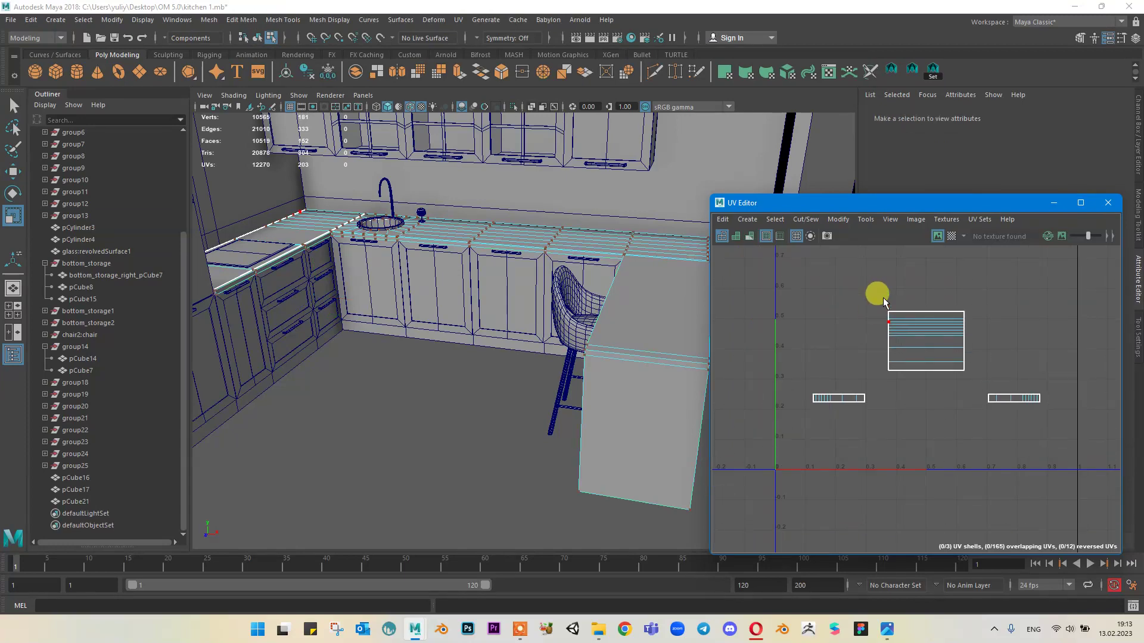
pyautogui.keyDown('alt'); pyautogui.moveTo(883, 298); pyautogui.dragTo(882, 332, button='middle'); pyautogui.keyUp('alt')
pyautogui.moveTo(904, 436); pyautogui.dragTo(905, 436)
pyautogui.keyDown('alt'); pyautogui.moveTo(606, 311); pyautogui.dragTo(601, 326); pyautogui.keyUp('alt')
pyautogui.moveTo(947, 333); pyautogui.dragTo(1069, 455)
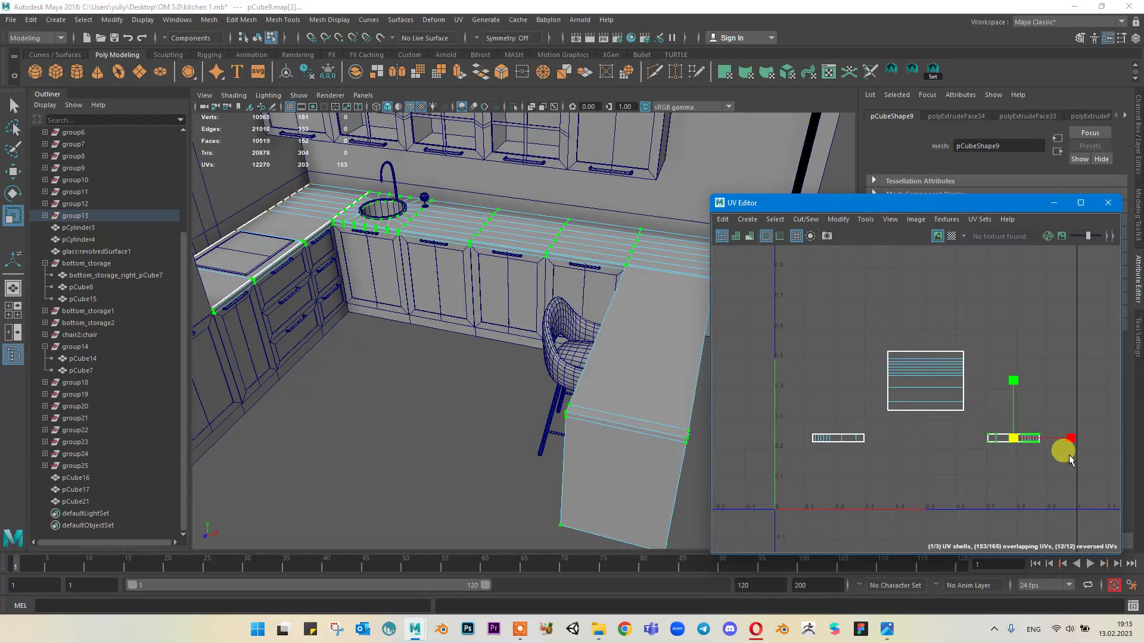
pyautogui.moveTo(814, 411); pyautogui.dragTo(881, 471)
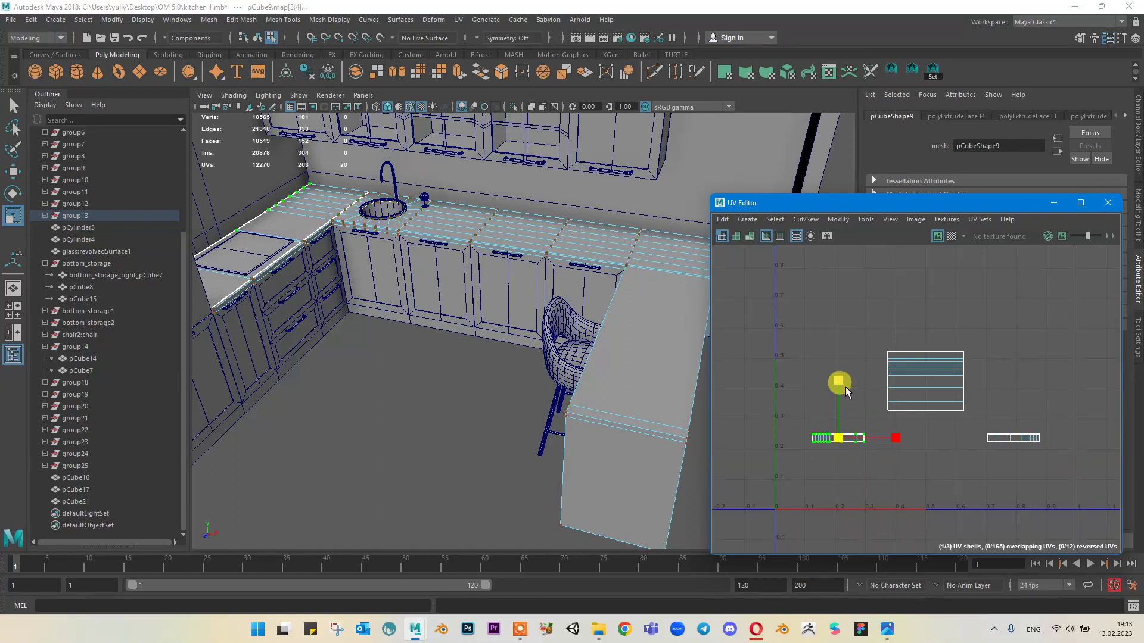
# Step: Display the checker map on the countertop to check its UVs for stretching
pyautogui.scroll(3, 846, 390)
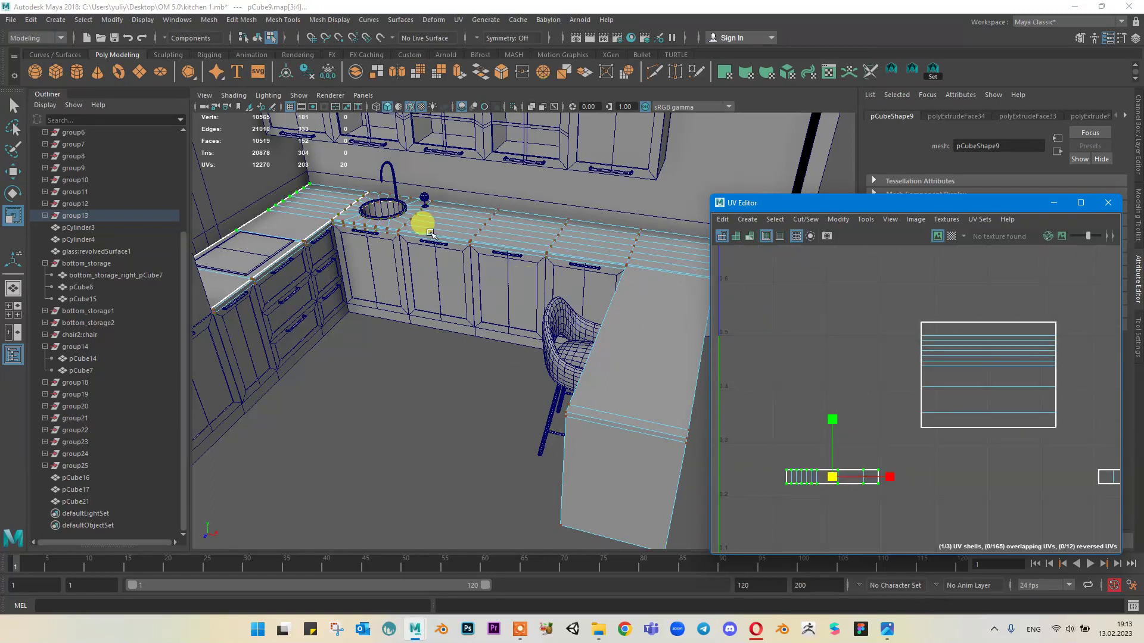
pyautogui.keyDown('alt'); pyautogui.moveTo(921, 363); pyautogui.dragTo(897, 411, button='right'); pyautogui.keyUp('alt')
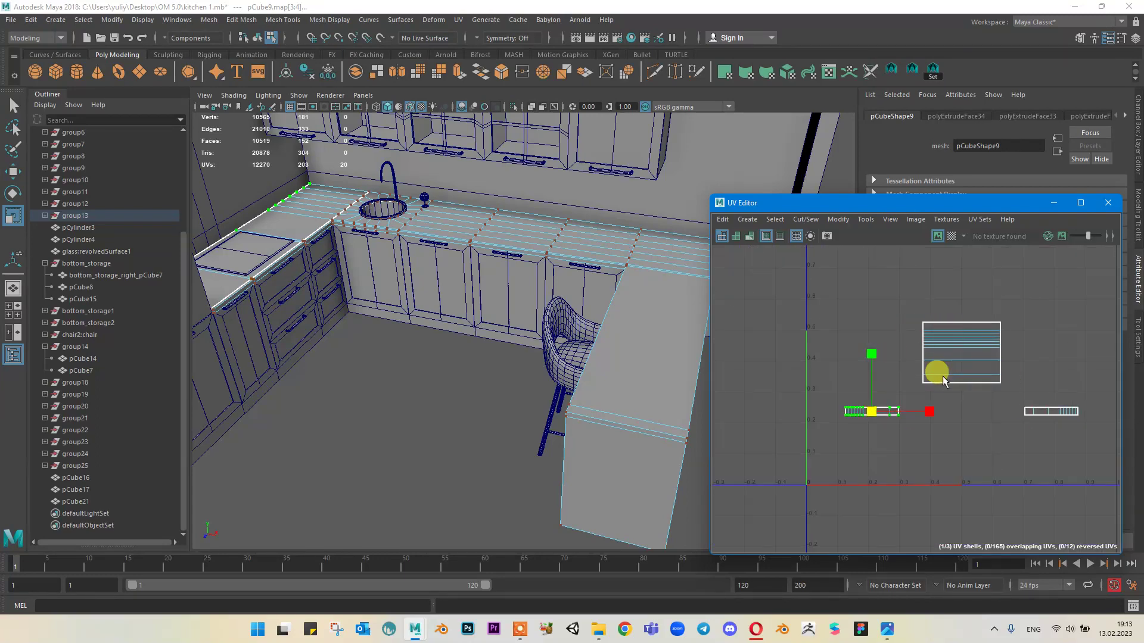
pyautogui.click(952, 236)
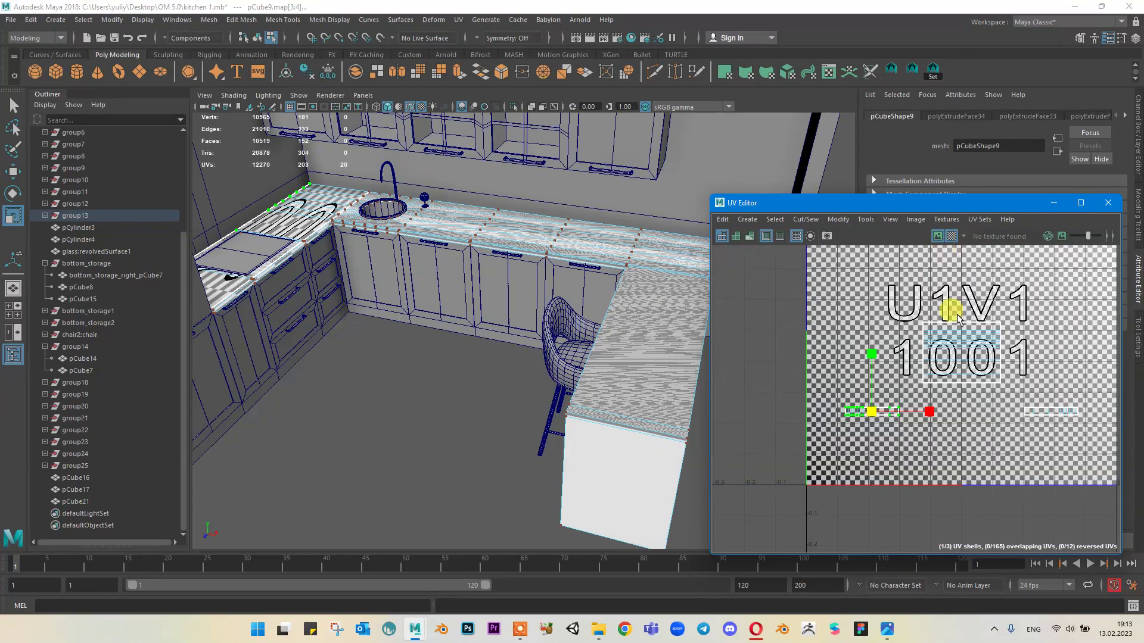
# Step: Return the countertop to object selection and apply an automatic UV projection to it
pyautogui.keyDown('alt'); pyautogui.moveTo(595, 256); pyautogui.dragTo(584, 282); pyautogui.keyUp('alt')
pyautogui.keyDown('alt'); pyautogui.moveTo(615, 279); pyautogui.dragTo(491, 246, button='middle'); pyautogui.keyUp('alt')
pyautogui.scroll(6, 494, 246)
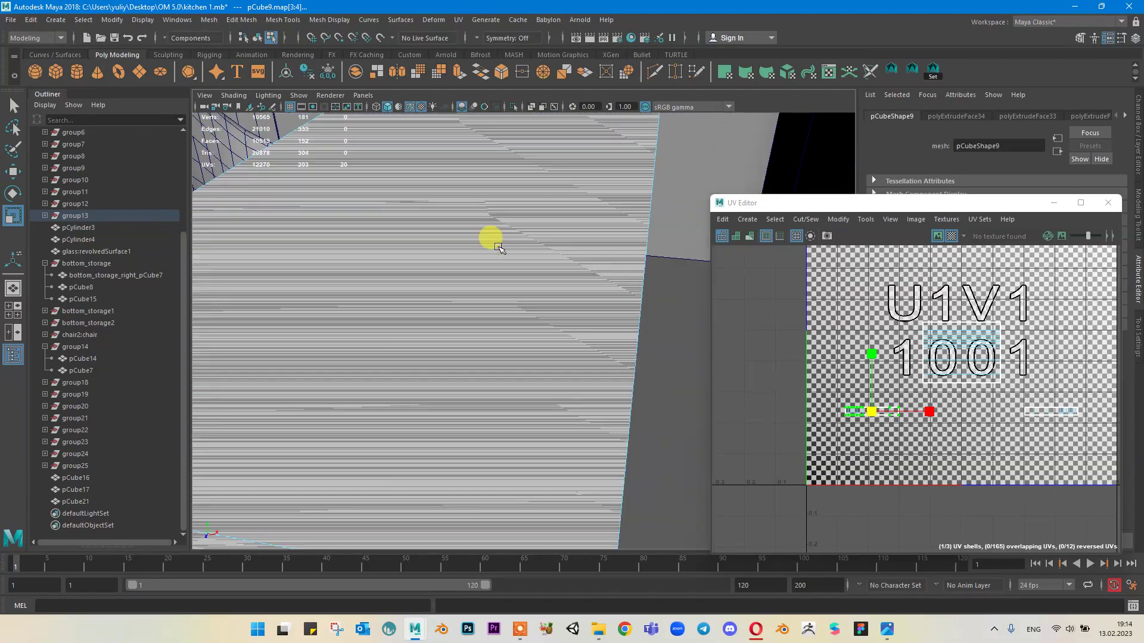
pyautogui.keyDown('alt'); pyautogui.moveTo(498, 247); pyautogui.dragTo(501, 222); pyautogui.keyUp('alt')
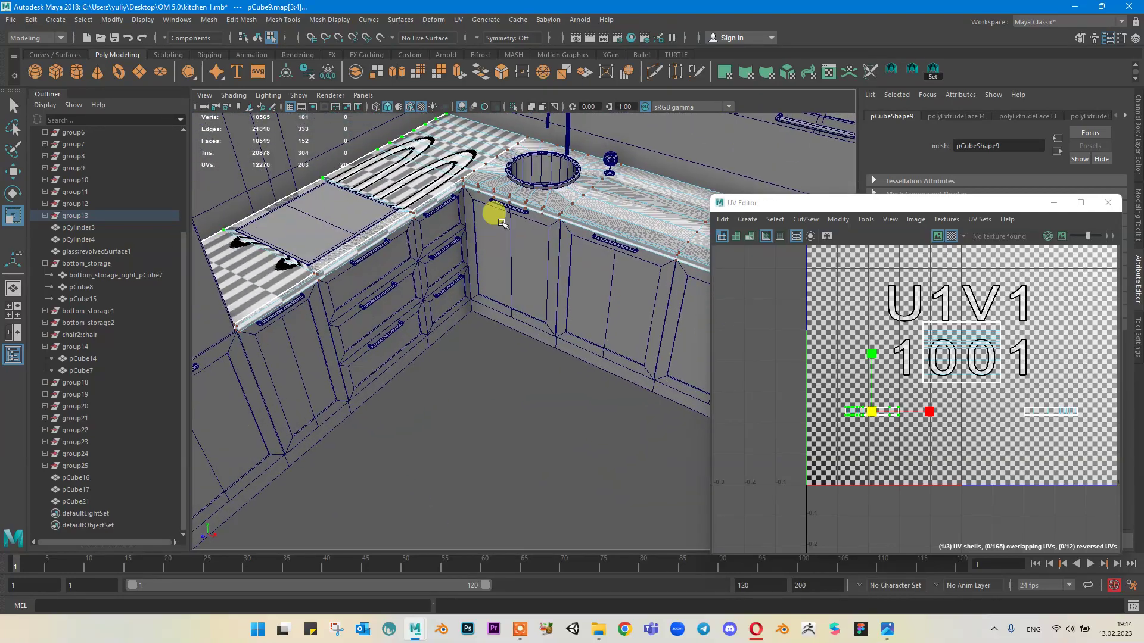
pyautogui.moveTo(462, 180); pyautogui.dragTo(500, 147, button='right')
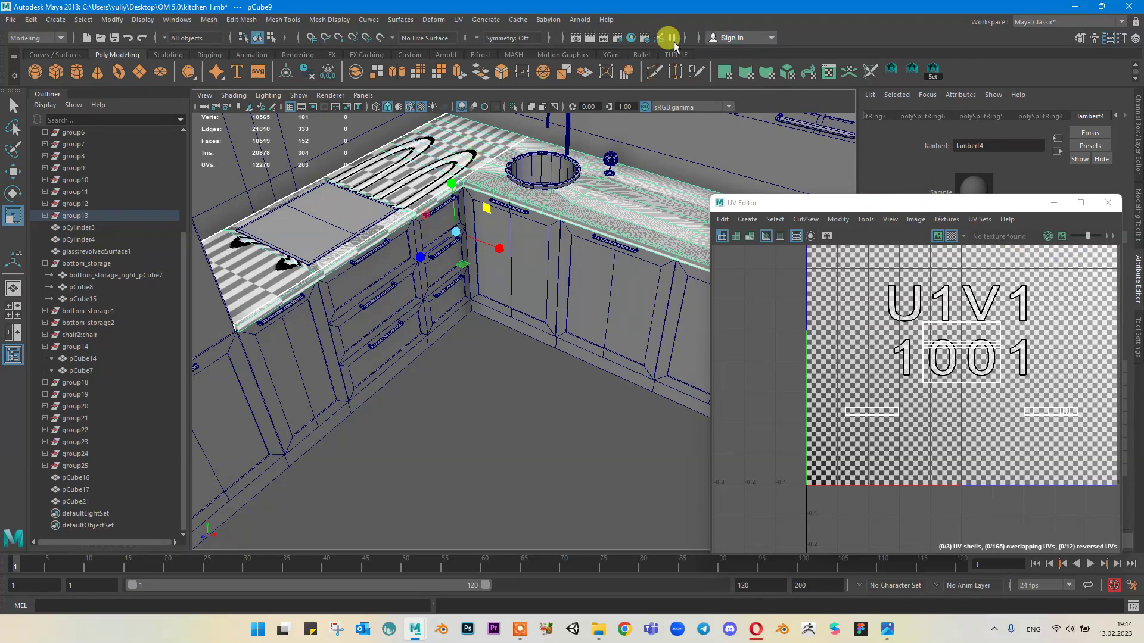
pyautogui.click(458, 19)
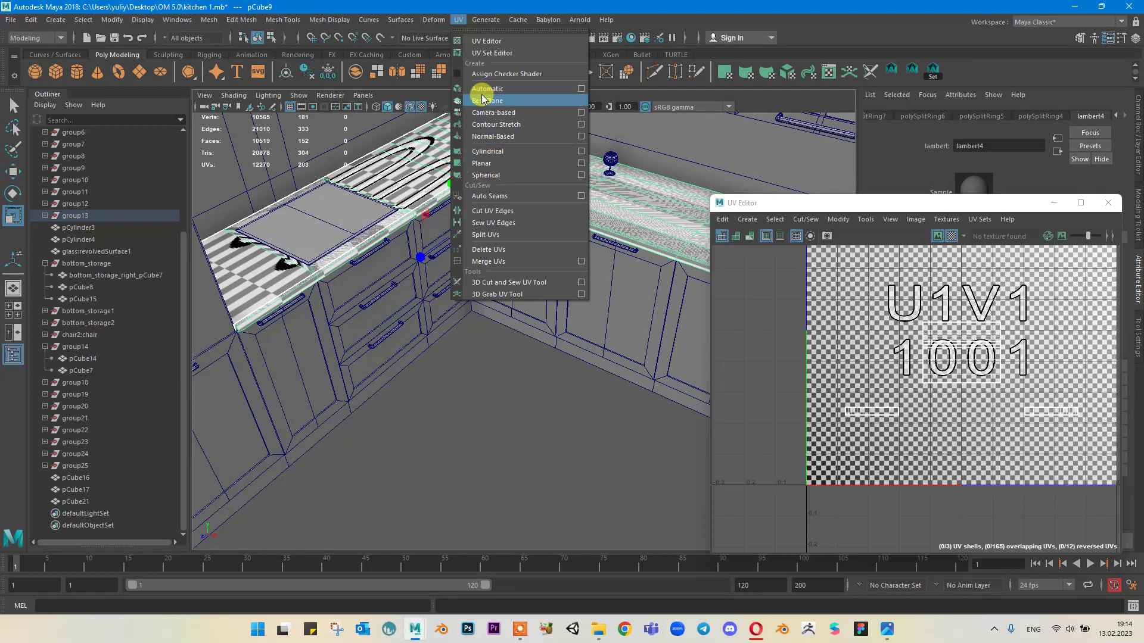
pyautogui.click(513, 96)
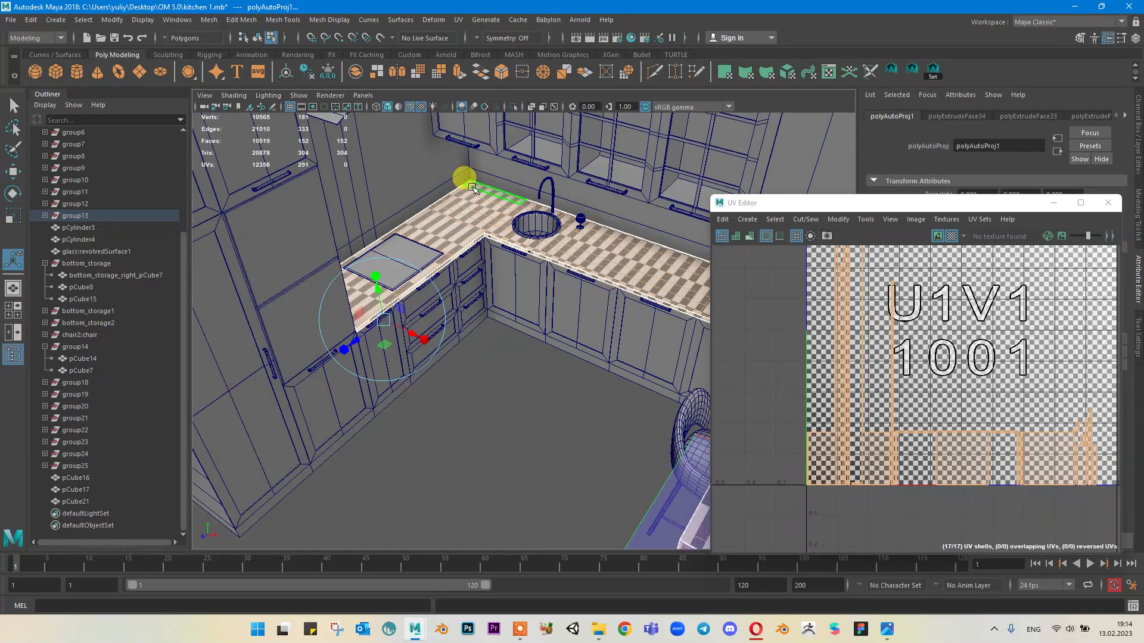
# Step: Examine the checker pattern along the sink run, the peninsula top and its end panel for stretching
pyautogui.keyDown('alt'); pyautogui.moveTo(569, 242); pyautogui.dragTo(360, 209, button='middle'); pyautogui.keyUp('alt')
pyautogui.moveTo(468, 209)
pyautogui.keyDown('alt'); pyautogui.mouseDown()
pyautogui.moveTo(547, 195)
pyautogui.moveTo(518, 222)
pyautogui.moveTo(479, 204)
pyautogui.mouseUp(); pyautogui.keyUp('alt')
pyautogui.scroll(5, 478, 215)
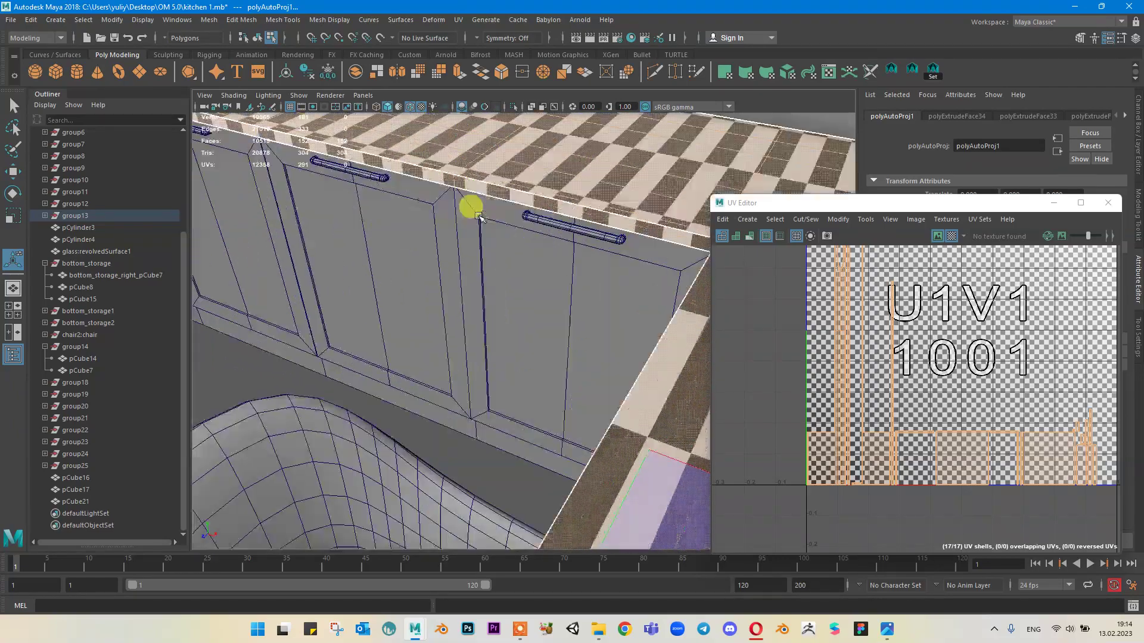
pyautogui.press('[')
pyautogui.press('[')
pyautogui.press('[')
pyautogui.press('[')
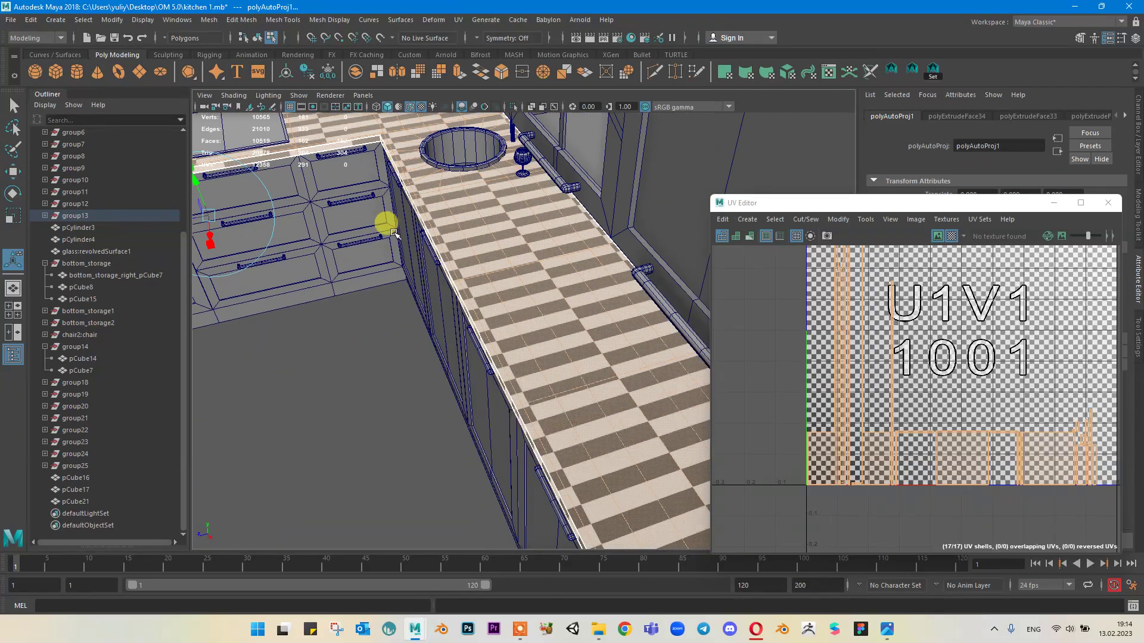
pyautogui.keyDown('alt'); pyautogui.moveTo(407, 208); pyautogui.dragTo(448, 131, button='middle'); pyautogui.keyUp('alt')
pyautogui.scroll(-4, 463, 241)
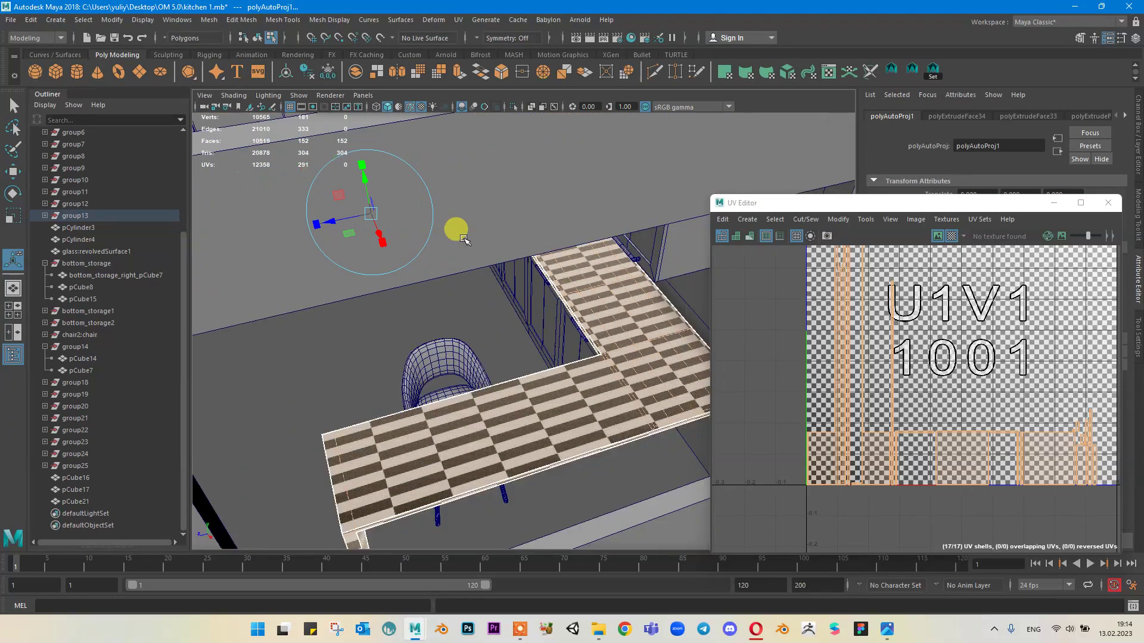
pyautogui.keyDown('alt'); pyautogui.moveTo(466, 238); pyautogui.dragTo(577, 199); pyautogui.keyUp('alt')
pyautogui.keyDown('alt'); pyautogui.moveTo(565, 221); pyautogui.dragTo(395, 202, button='middle'); pyautogui.keyUp('alt')
pyautogui.scroll(3, 475, 237)
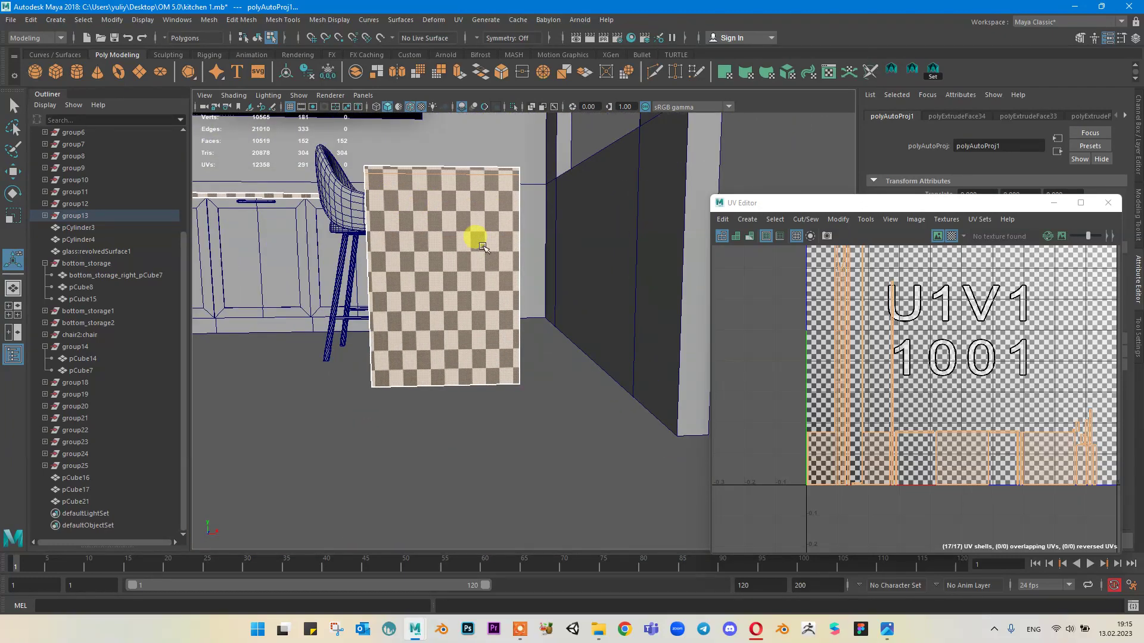
# Step: Compare the checker proportions on the peninsula's vertical end panel with those on the horizontal countertop surfaces
pyautogui.keyDown('alt'); pyautogui.moveTo(474, 238); pyautogui.dragTo(467, 263); pyautogui.keyUp('alt')
pyautogui.press('[')
pyautogui.press('[')
pyautogui.click(425, 393)
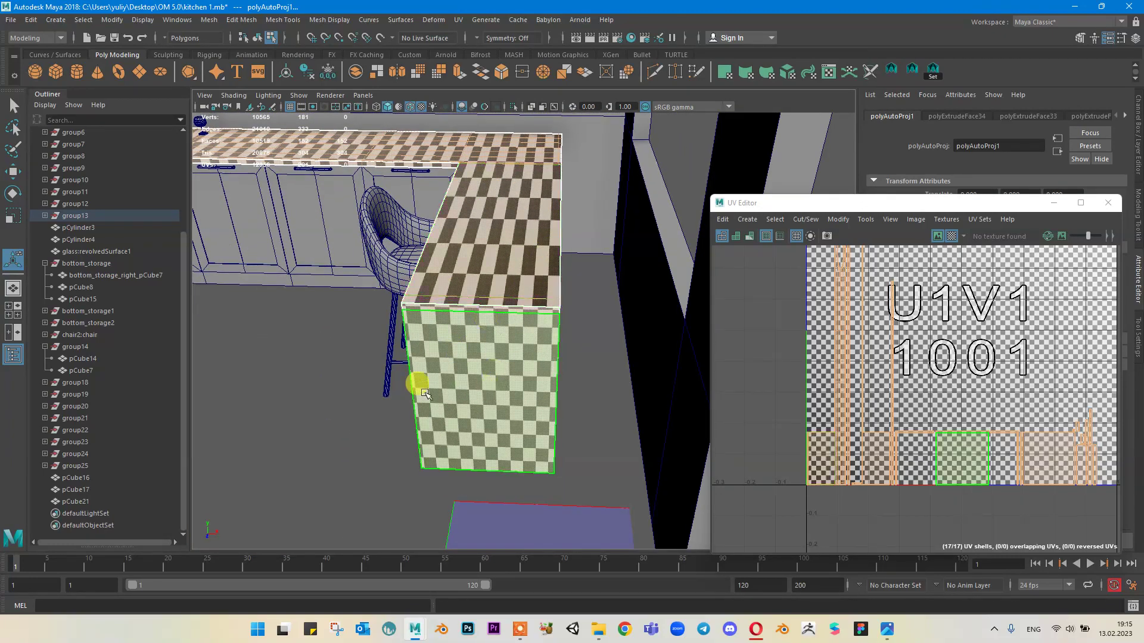
pyautogui.press('[')
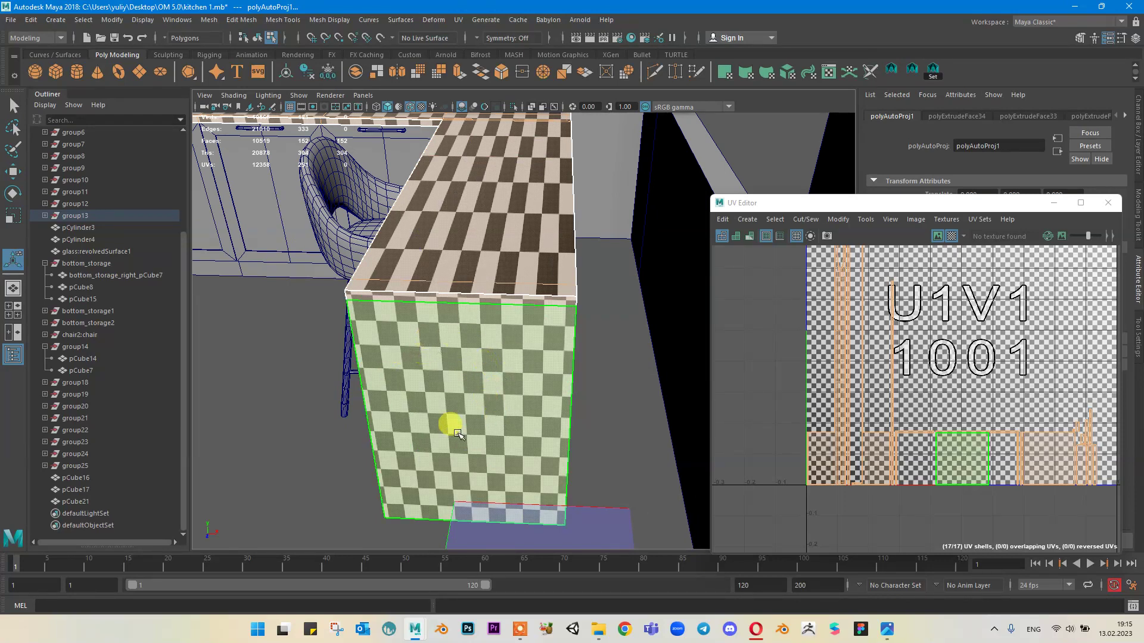
pyautogui.click(504, 234)
pyautogui.keyDown('alt'); pyautogui.moveTo(525, 176); pyautogui.dragTo(542, 241, button='middle'); pyautogui.keyUp('alt')
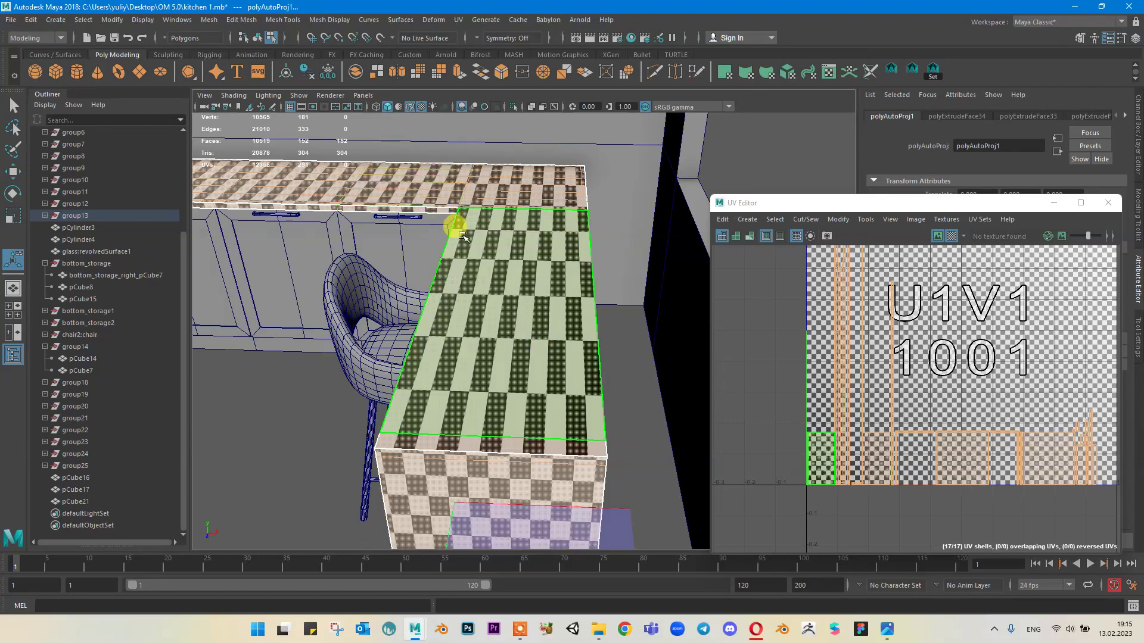
pyautogui.click(498, 485)
pyautogui.keyDown('alt'); pyautogui.moveTo(498, 485); pyautogui.dragTo(528, 396); pyautogui.keyUp('alt')
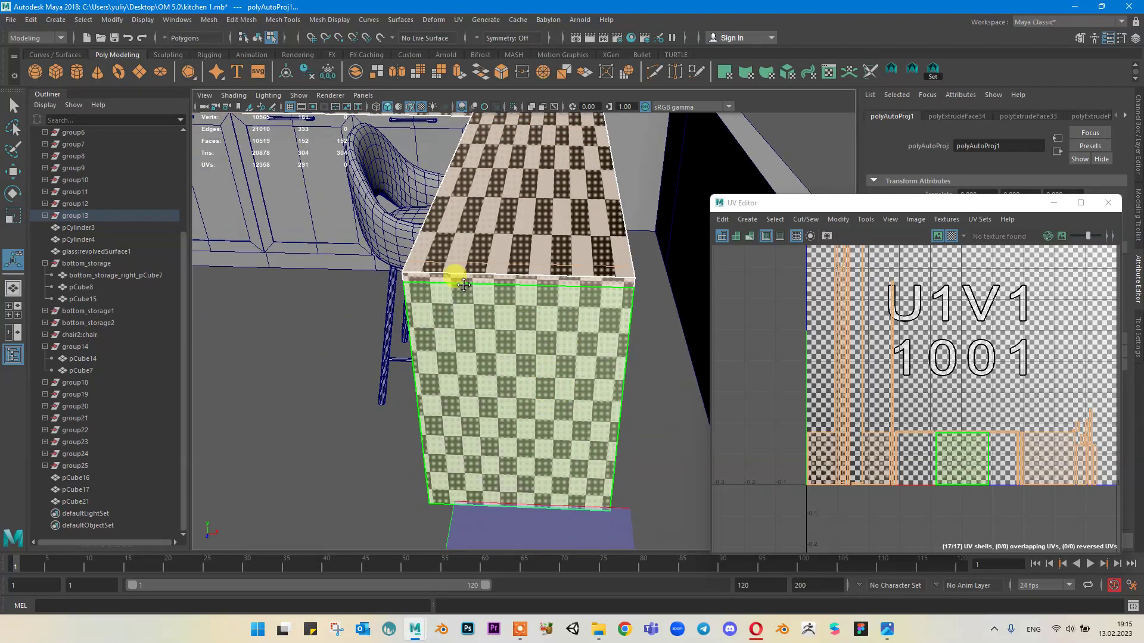
pyautogui.keyDown('alt'); pyautogui.moveTo(463, 285); pyautogui.dragTo(619, 504, button='middle'); pyautogui.keyUp('alt')
pyautogui.keyDown('alt'); pyautogui.moveTo(447, 376); pyautogui.dragTo(400, 387); pyautogui.keyUp('alt')
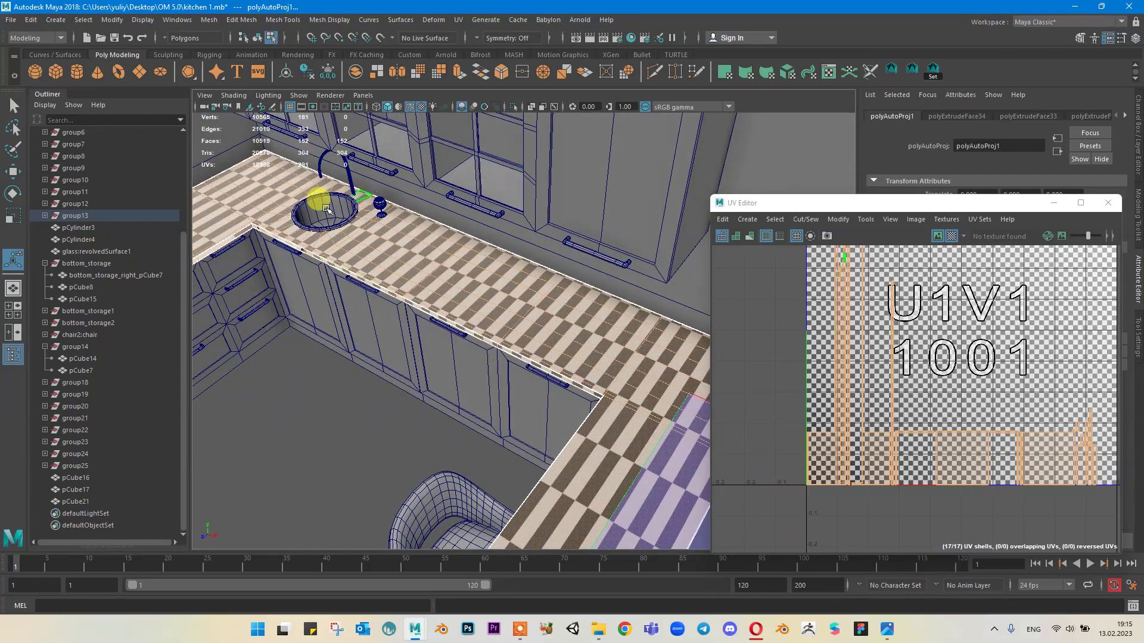
pyautogui.keyDown('alt'); pyautogui.moveTo(241, 196); pyautogui.dragTo(425, 172, button='middle'); pyautogui.keyUp('alt')
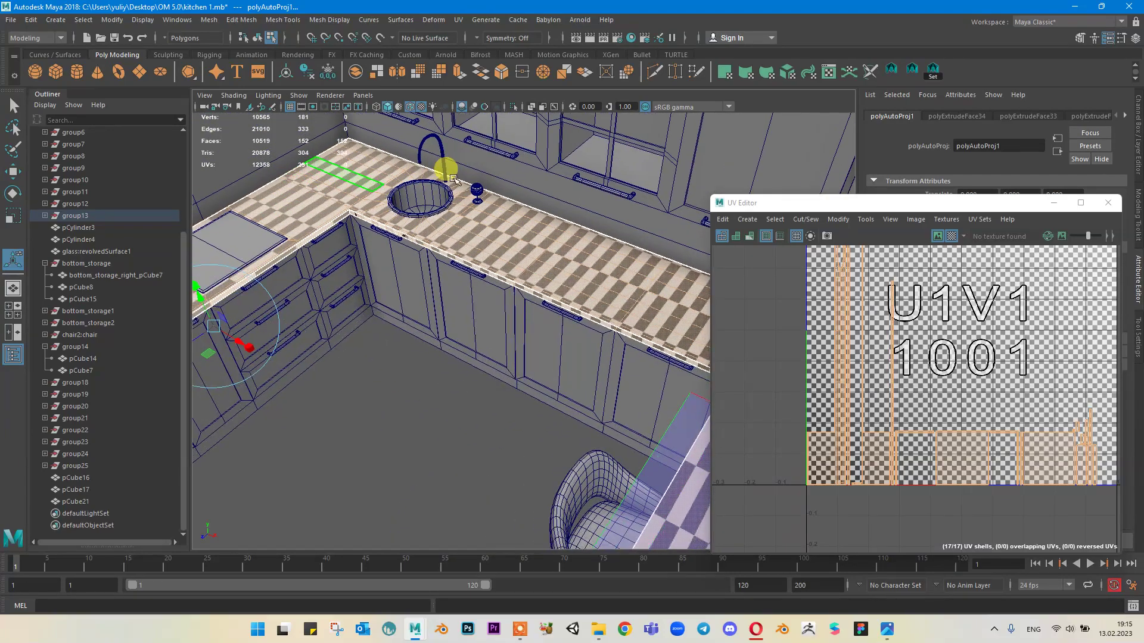
pyautogui.keyDown('alt'); pyautogui.moveTo(452, 178); pyautogui.dragTo(503, 337); pyautogui.keyUp('alt')
# Step: Select the top faces of the peninsula, including the narrow strips along its ends
pyautogui.click(514, 411)
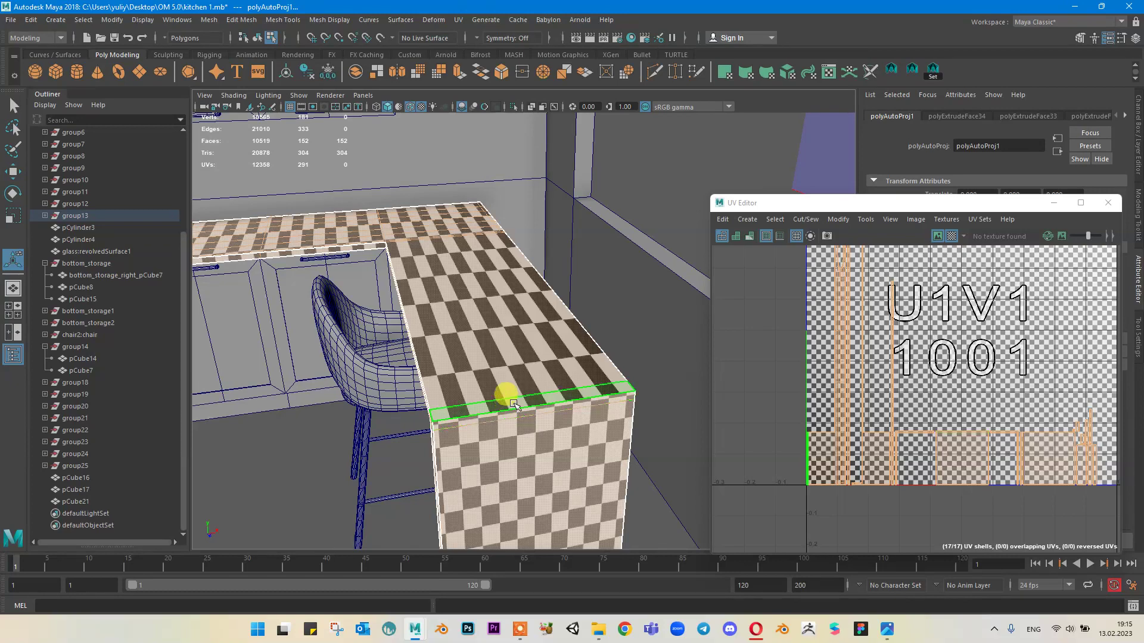
pyautogui.click(491, 317)
pyautogui.keyDown('shift'); pyautogui.click(490, 314); pyautogui.keyUp('shift')
pyautogui.keyDown('alt'); pyautogui.moveTo(447, 223); pyautogui.dragTo(479, 366, button='middle'); pyautogui.keyUp('alt')
pyautogui.scroll(3, 484, 372)
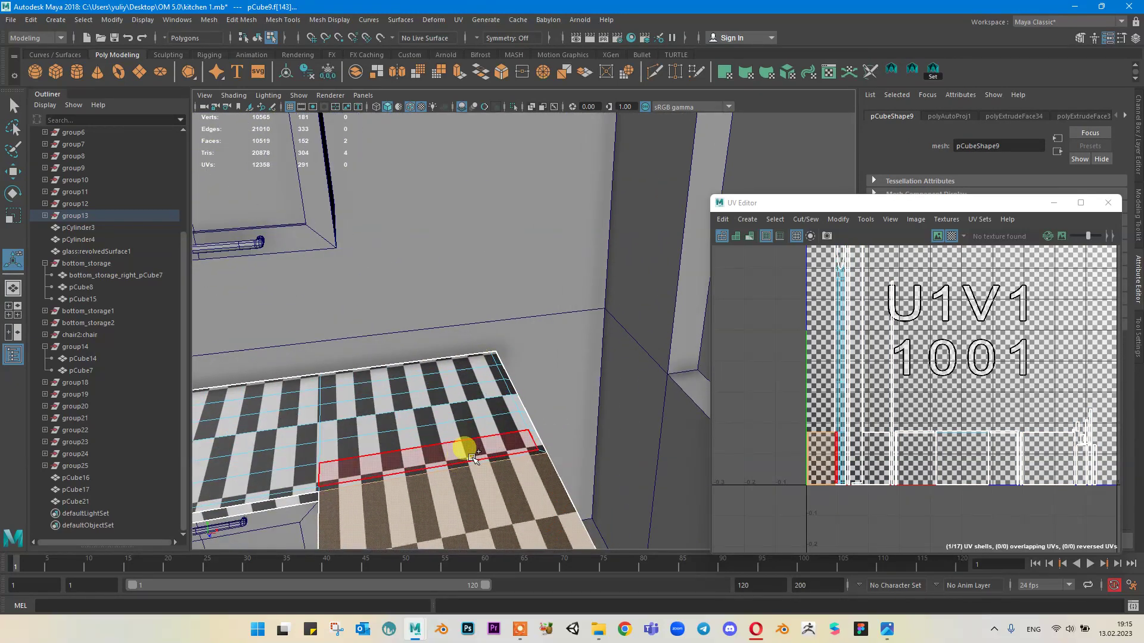
pyautogui.click(499, 451)
pyautogui.click(535, 438)
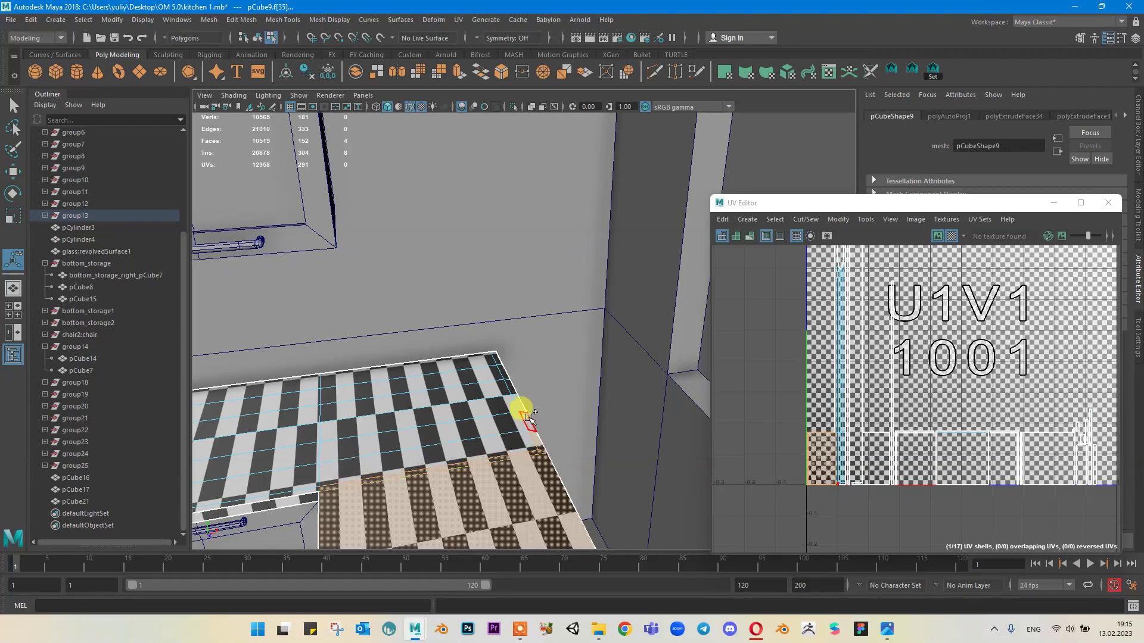
# Step: Add all top faces of the corner section where the peninsula meets the back-wall run to the selection
pyautogui.keyDown('shift'); pyautogui.click(499, 357); pyautogui.keyUp('shift')
pyautogui.keyDown('shift'); pyautogui.click(482, 361); pyautogui.keyUp('shift')
pyautogui.keyDown('shift'); pyautogui.click(480, 376); pyautogui.keyUp('shift')
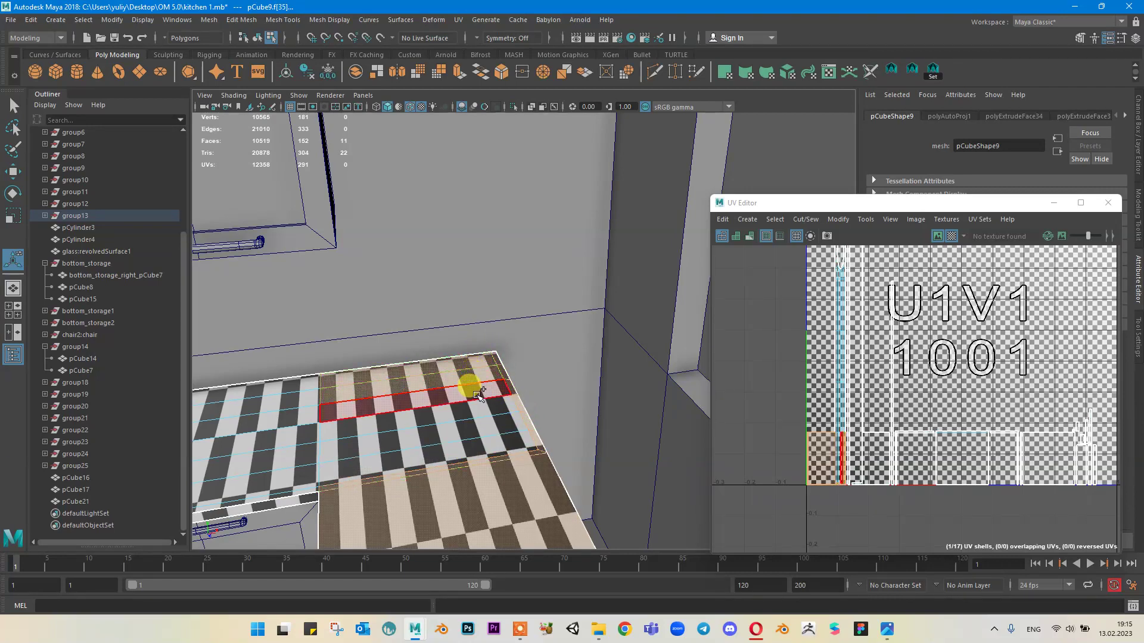
pyautogui.keyDown('shift'); pyautogui.click(477, 396); pyautogui.keyUp('shift')
pyautogui.keyDown('shift'); pyautogui.click(479, 406); pyautogui.keyUp('shift')
pyautogui.keyDown('shift'); pyautogui.click(485, 420); pyautogui.keyUp('shift')
pyautogui.keyDown('shift'); pyautogui.click(483, 439); pyautogui.keyUp('shift')
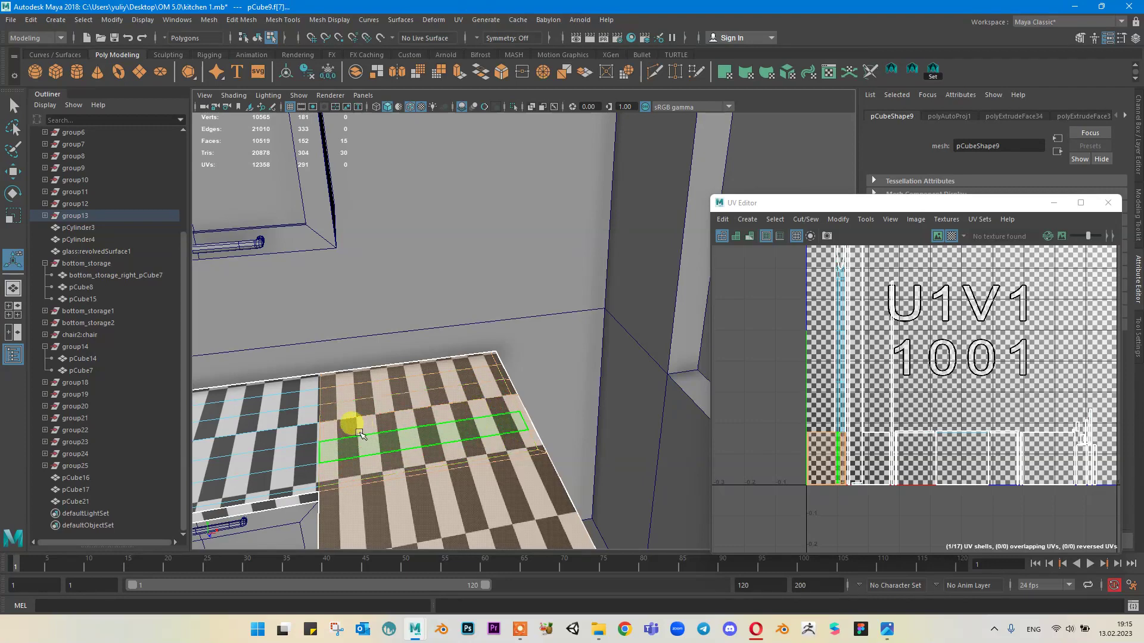
# Step: Extend the selection to the top faces of the first back-wall section next to the peninsula corner
pyautogui.keyDown('alt'); pyautogui.moveTo(360, 432); pyautogui.dragTo(513, 360, button='middle'); pyautogui.keyUp('alt')
pyautogui.scroll(2, 414, 416)
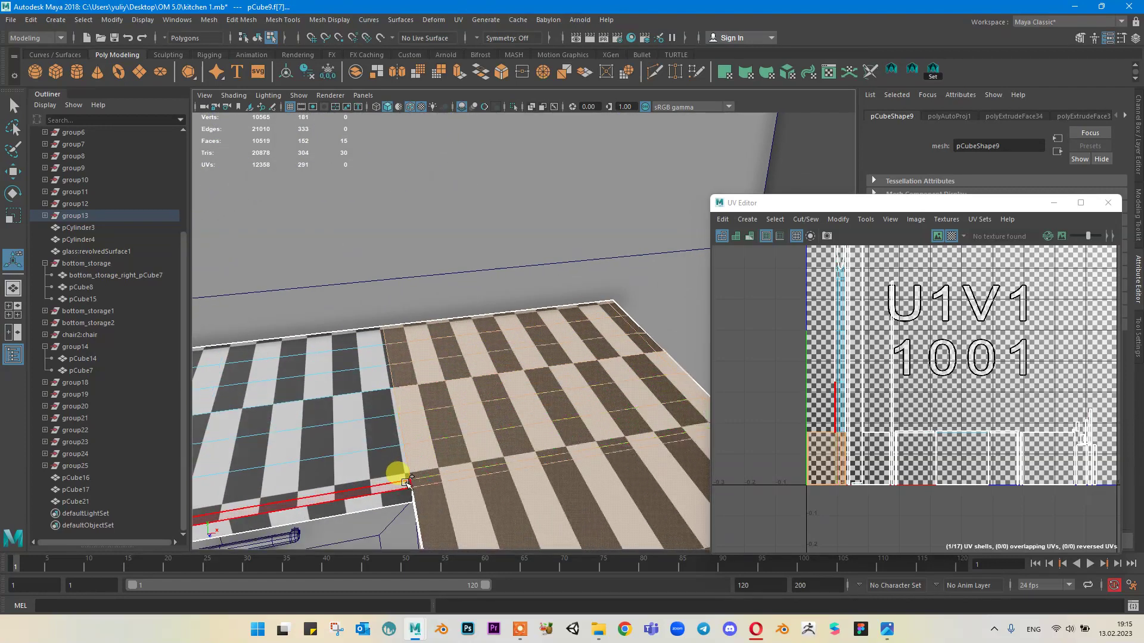
pyautogui.keyDown('shift'); pyautogui.click(403, 483); pyautogui.keyUp('shift')
pyautogui.keyDown('shift'); pyautogui.click(381, 444); pyautogui.keyUp('shift')
pyautogui.keyDown('shift'); pyautogui.click(370, 414); pyautogui.keyUp('shift')
pyautogui.keyDown('shift'); pyautogui.click(372, 381); pyautogui.keyUp('shift')
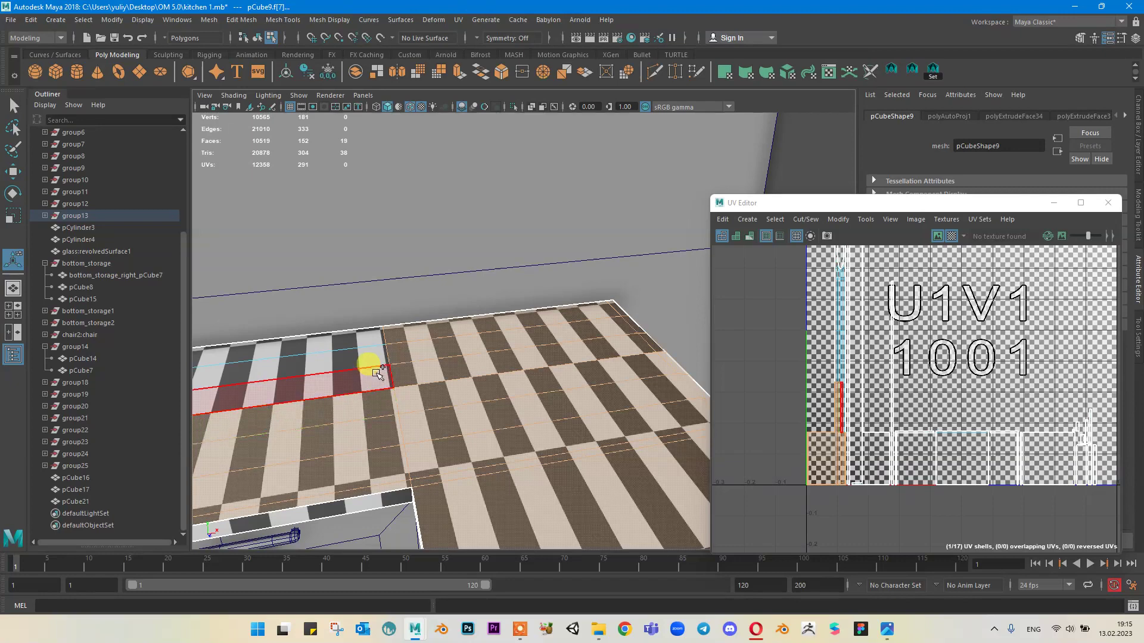
pyautogui.keyDown('shift'); pyautogui.click(373, 354); pyautogui.keyUp('shift')
pyautogui.keyDown('shift'); pyautogui.click(373, 348); pyautogui.keyUp('shift')
# Step: Add the top faces of the second back-wall section, from the wall edge to the front edge
pyautogui.keyDown('alt'); pyautogui.moveTo(582, 332); pyautogui.dragTo(409, 326); pyautogui.keyUp('alt')
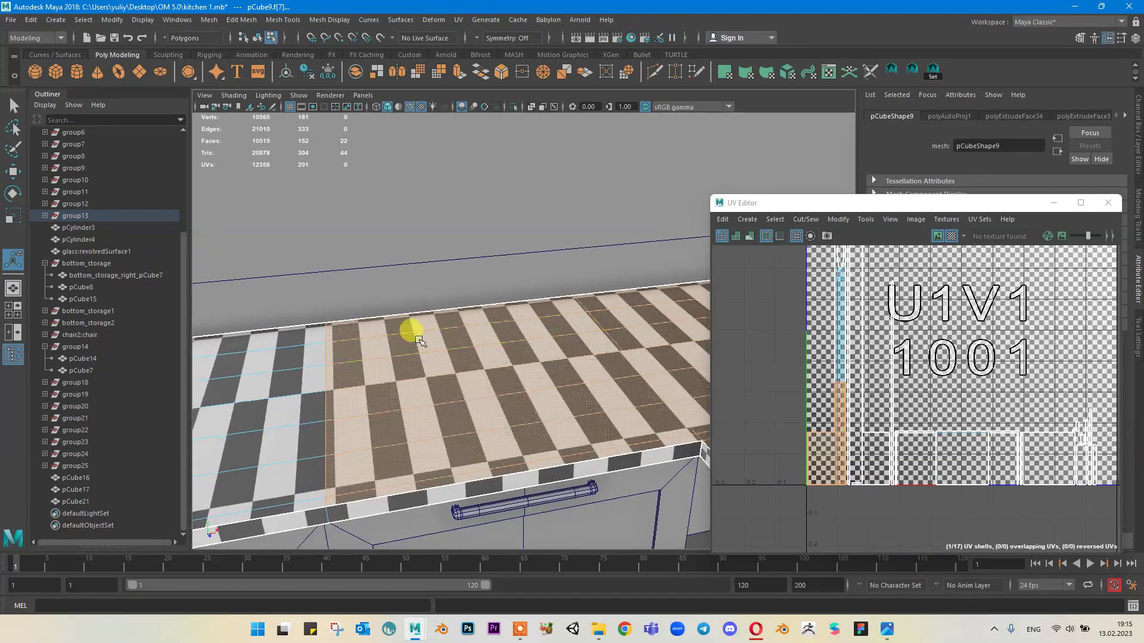
pyautogui.keyDown('shift'); pyautogui.click(230, 347); pyautogui.keyUp('shift')
pyautogui.keyDown('shift'); pyautogui.click(238, 365); pyautogui.keyUp('shift')
pyautogui.keyDown('shift'); pyautogui.click(246, 389); pyautogui.keyUp('shift')
pyautogui.keyDown('shift'); pyautogui.click(251, 421); pyautogui.keyUp('shift')
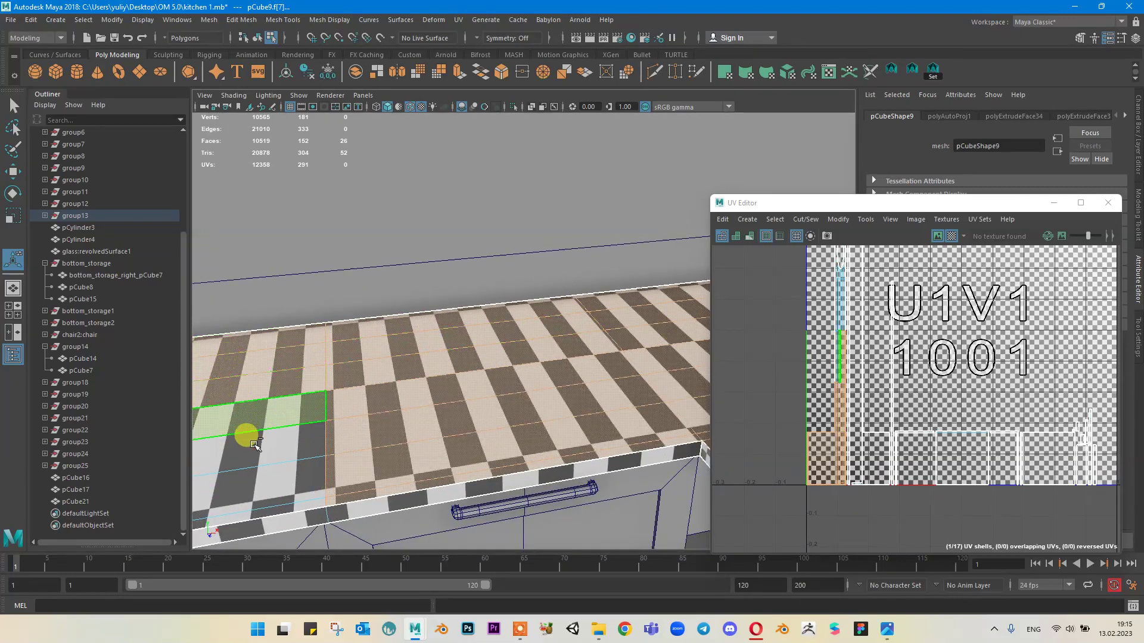
pyautogui.keyDown('shift'); pyautogui.click(256, 451); pyautogui.keyUp('shift')
pyautogui.keyDown('shift'); pyautogui.click(260, 469); pyautogui.keyUp('shift')
pyautogui.keyDown('alt'); pyautogui.moveTo(409, 396); pyautogui.dragTo(350, 405, button='right'); pyautogui.keyUp('alt')
pyautogui.keyDown('alt'); pyautogui.moveTo(350, 405); pyautogui.dragTo(487, 381, button='middle'); pyautogui.keyUp('alt')
pyautogui.keyDown('alt'); pyautogui.moveTo(446, 420); pyautogui.dragTo(444, 437); pyautogui.keyUp('alt')
pyautogui.keyDown('shift'); pyautogui.click(440, 406); pyautogui.keyUp('shift')
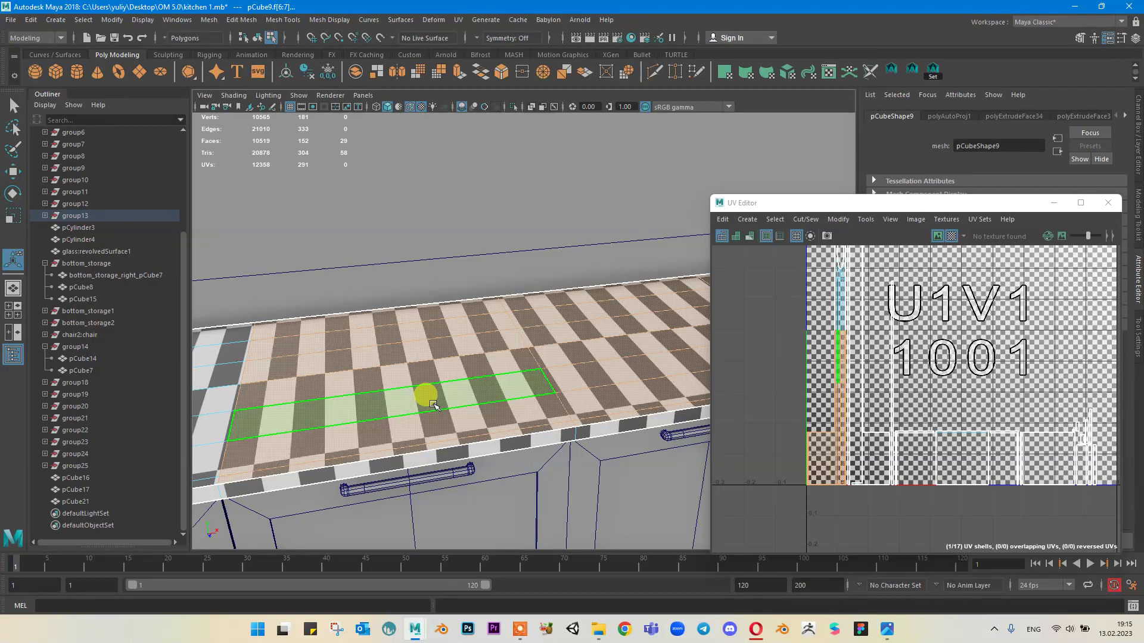
# Step: Add the top faces of the third back-wall section, ending at the wine glass, to the selection
pyautogui.keyDown('alt'); pyautogui.moveTo(409, 295); pyautogui.dragTo(587, 273, button='middle'); pyautogui.keyUp('alt')
pyautogui.keyDown('shift'); pyautogui.click(372, 312); pyautogui.keyUp('shift')
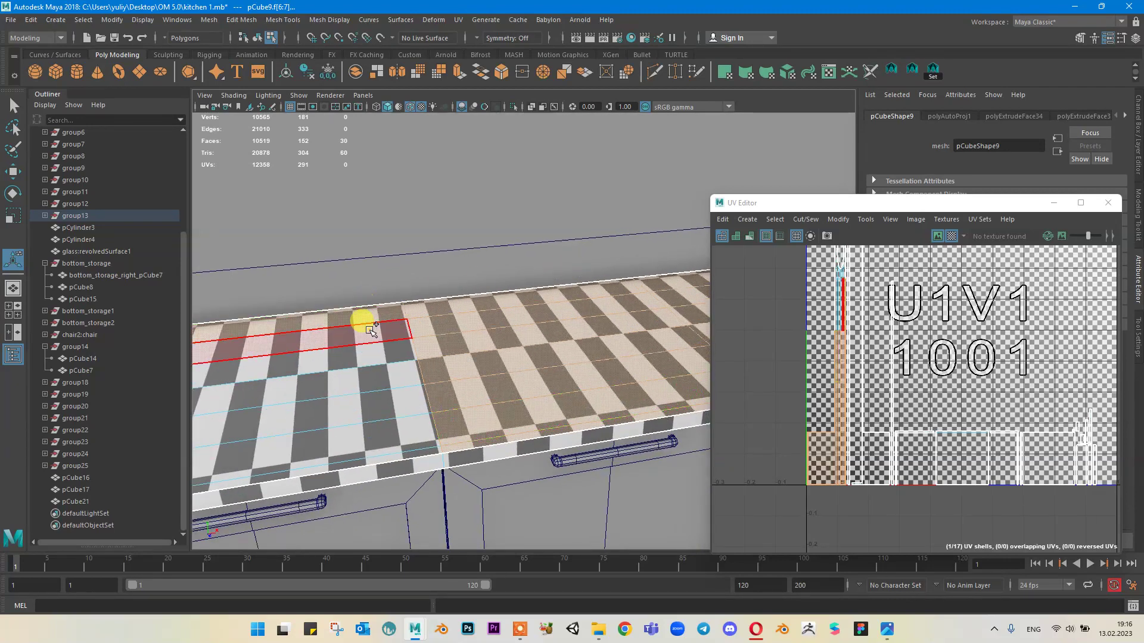
pyautogui.keyDown('shift'); pyautogui.click(369, 331); pyautogui.keyUp('shift')
pyautogui.keyDown('shift'); pyautogui.click(368, 351); pyautogui.keyUp('shift')
pyautogui.keyDown('shift'); pyautogui.click(366, 379); pyautogui.keyUp('shift')
pyautogui.keyDown('shift'); pyautogui.click(365, 399); pyautogui.keyUp('shift')
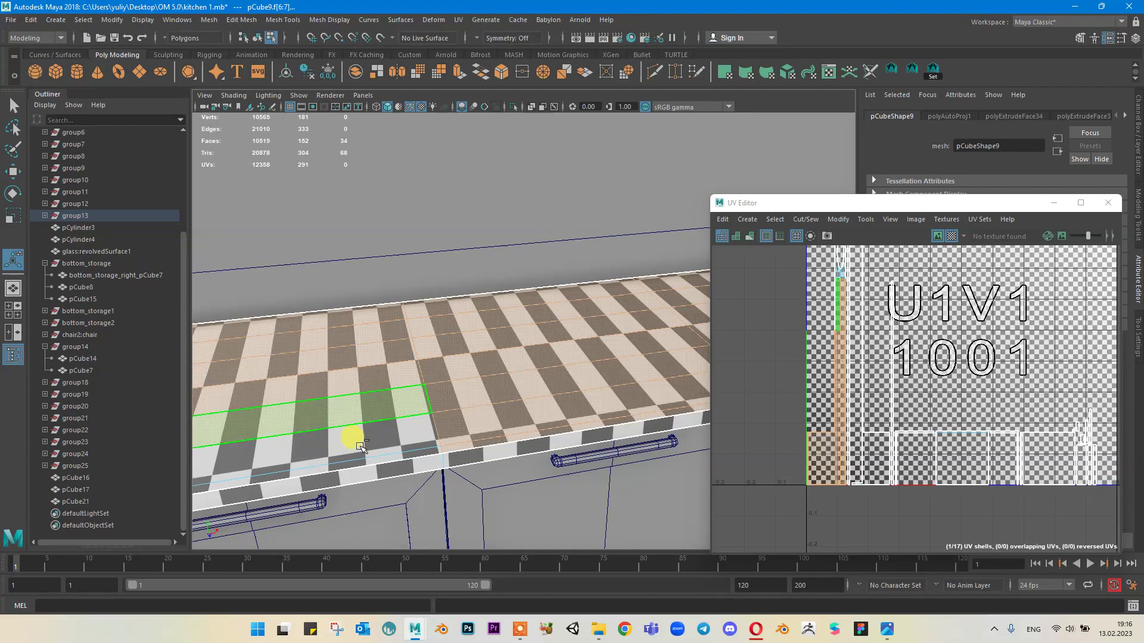
pyautogui.keyDown('shift'); pyautogui.click(362, 459); pyautogui.keyUp('shift')
pyautogui.keyDown('shift'); pyautogui.click(388, 309); pyautogui.keyUp('shift')
# Step: Add the top faces between the wine glass and the sink, down to the front edge, to the selection
pyautogui.scroll(-3, 376, 317)
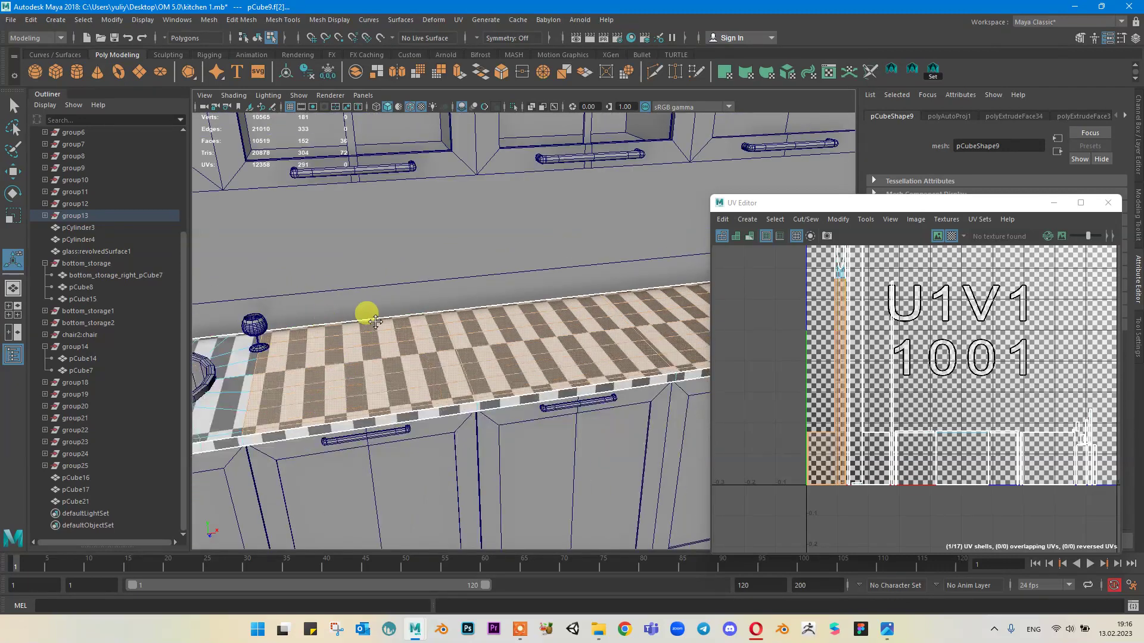
pyautogui.keyDown('alt'); pyautogui.moveTo(373, 323); pyautogui.dragTo(495, 302, button='middle'); pyautogui.keyUp('alt')
pyautogui.scroll(3, 413, 319)
pyautogui.keyDown('shift'); pyautogui.click(354, 332); pyautogui.keyUp('shift')
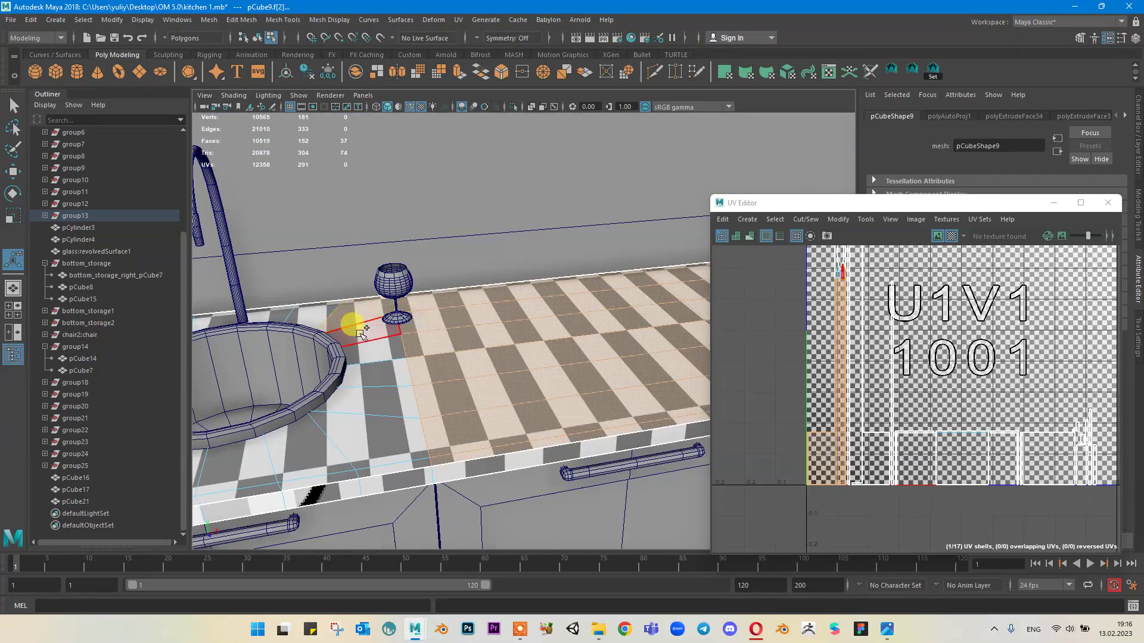
pyautogui.keyDown('shift'); pyautogui.click(369, 358); pyautogui.keyUp('shift')
pyautogui.keyDown('shift'); pyautogui.click(374, 380); pyautogui.keyUp('shift')
pyautogui.keyDown('shift'); pyautogui.click(376, 411); pyautogui.keyUp('shift')
pyautogui.keyDown('shift'); pyautogui.click(365, 434); pyautogui.keyUp('shift')
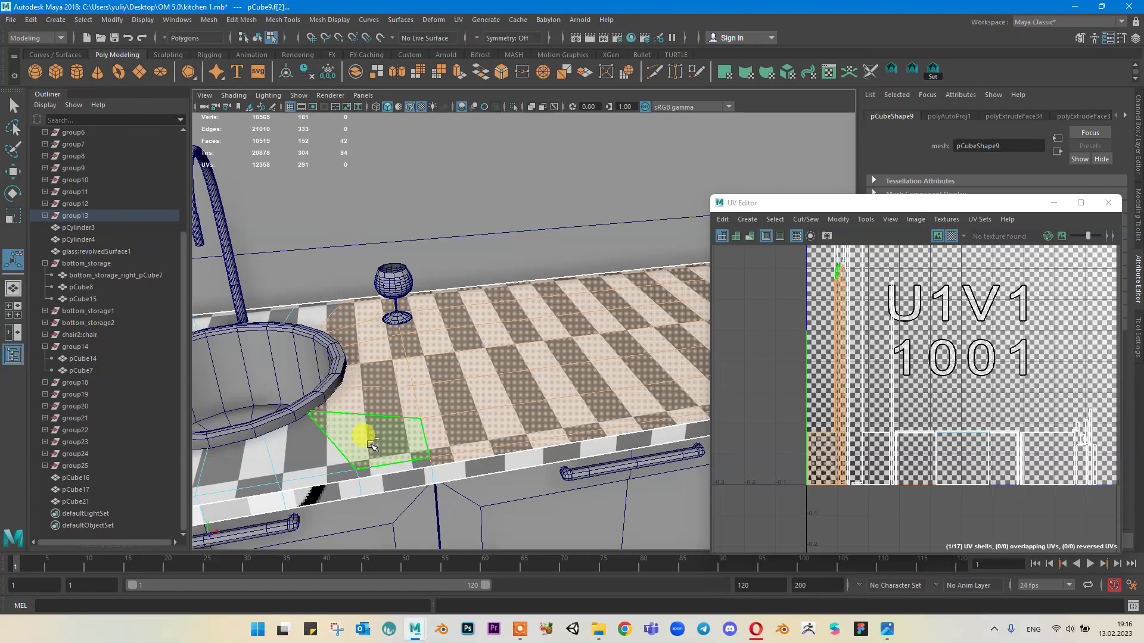
pyautogui.keyDown('shift'); pyautogui.click(360, 462); pyautogui.keyUp('shift')
pyautogui.keyDown('shift'); pyautogui.click(327, 470); pyautogui.keyUp('shift')
pyautogui.keyDown('shift'); pyautogui.click(324, 478); pyautogui.keyUp('shift')
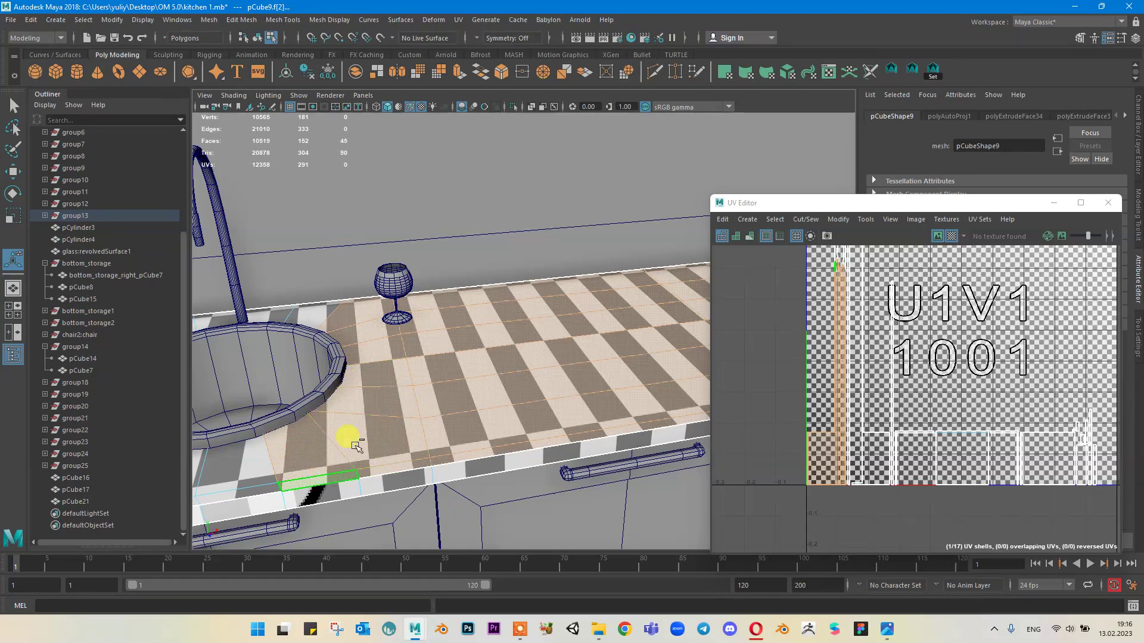
# Step: Add the top faces in front of the sink, including the thin front-edge strips, to the selection
pyautogui.keyDown('alt'); pyautogui.moveTo(372, 411); pyautogui.dragTo(584, 349, button='middle'); pyautogui.keyUp('alt')
pyautogui.keyDown('shift'); pyautogui.click(551, 363); pyautogui.keyUp('shift')
pyautogui.keyDown('shift'); pyautogui.click(554, 395); pyautogui.keyUp('shift')
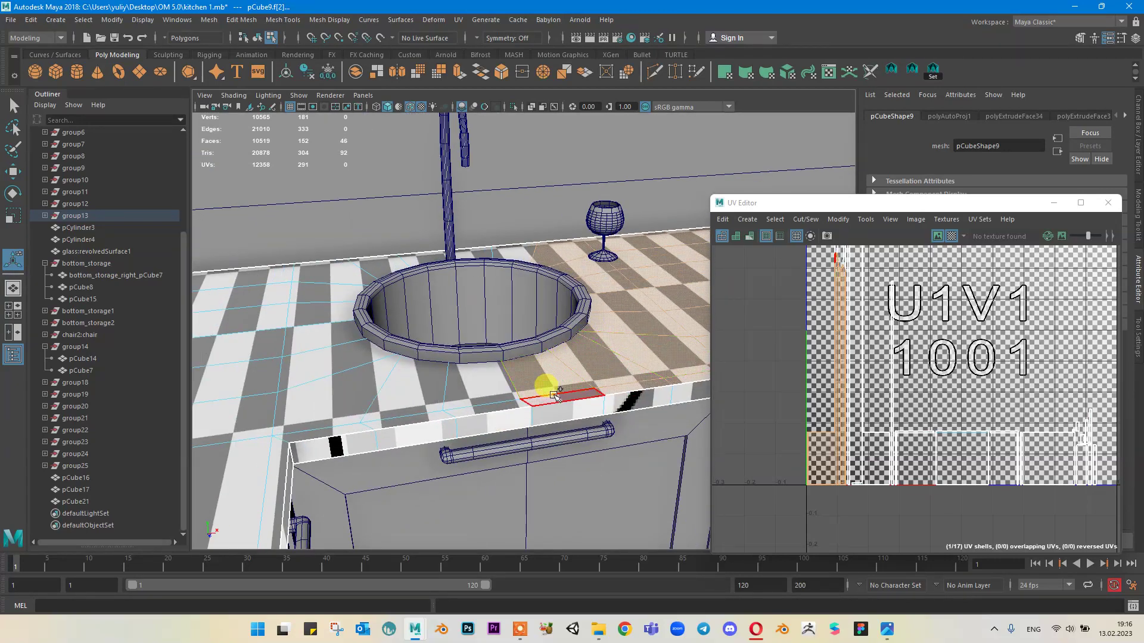
pyautogui.keyDown('shift'); pyautogui.click(487, 407); pyautogui.keyUp('shift')
pyautogui.keyDown('shift'); pyautogui.click(476, 391); pyautogui.keyUp('shift')
pyautogui.keyDown('shift'); pyautogui.click(426, 394); pyautogui.keyUp('shift')
pyautogui.keyDown('shift'); pyautogui.click(421, 418); pyautogui.keyUp('shift')
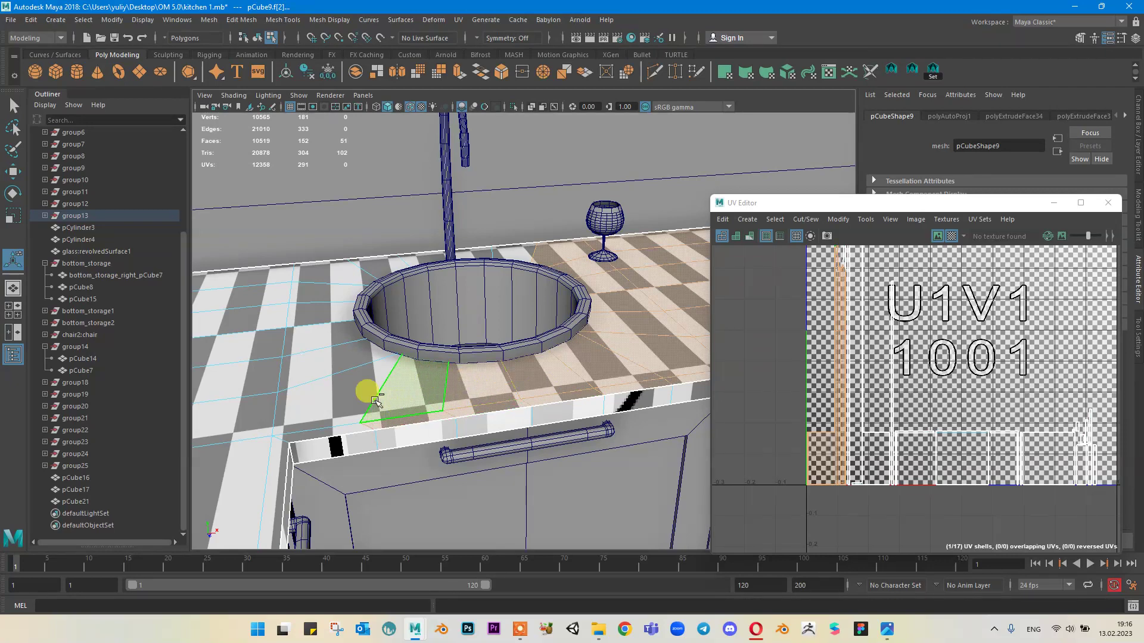
# Step: Add the top faces on the sink's cooktop side, from the front edge back to the wall
pyautogui.keyDown('shift'); pyautogui.click(349, 416); pyautogui.keyUp('shift')
pyautogui.keyDown('shift'); pyautogui.click(346, 426); pyautogui.keyUp('shift')
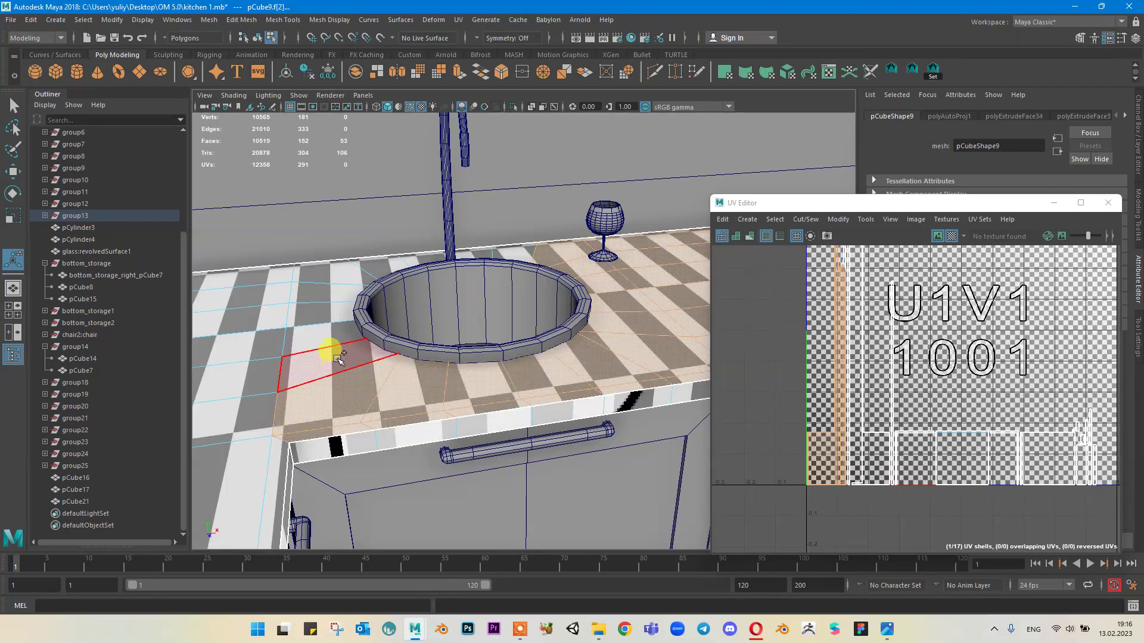
pyautogui.keyDown('shift'); pyautogui.click(337, 358); pyautogui.keyUp('shift')
pyautogui.keyDown('shift'); pyautogui.click(329, 336); pyautogui.keyUp('shift')
pyautogui.keyDown('shift'); pyautogui.click(328, 311); pyautogui.keyUp('shift')
pyautogui.keyDown('shift'); pyautogui.click(326, 288); pyautogui.keyUp('shift')
pyautogui.keyDown('shift'); pyautogui.click(334, 272); pyautogui.keyUp('shift')
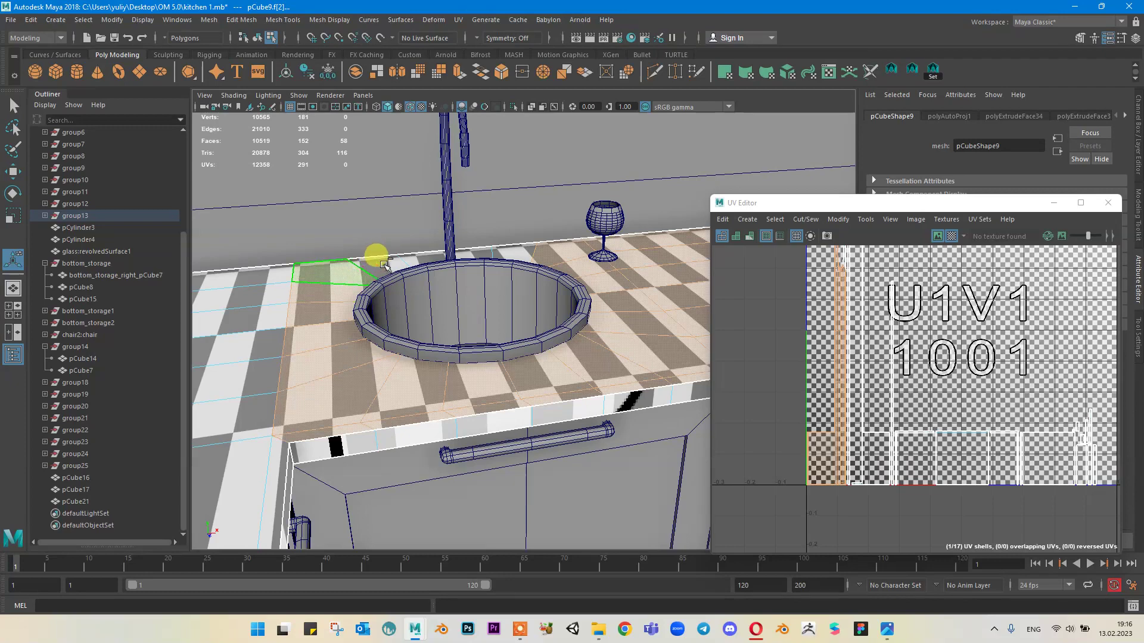
# Step: Add the top faces behind the sink and the adjoining back-wall strips toward the room corner to the selection
pyautogui.keyDown('shift'); pyautogui.click(424, 259); pyautogui.keyUp('shift')
pyautogui.keyDown('shift'); pyautogui.click(480, 254); pyautogui.keyUp('shift')
pyautogui.keyDown('shift'); pyautogui.click(518, 255); pyautogui.keyUp('shift')
pyautogui.keyDown('shift'); pyautogui.click(347, 274); pyautogui.keyUp('shift')
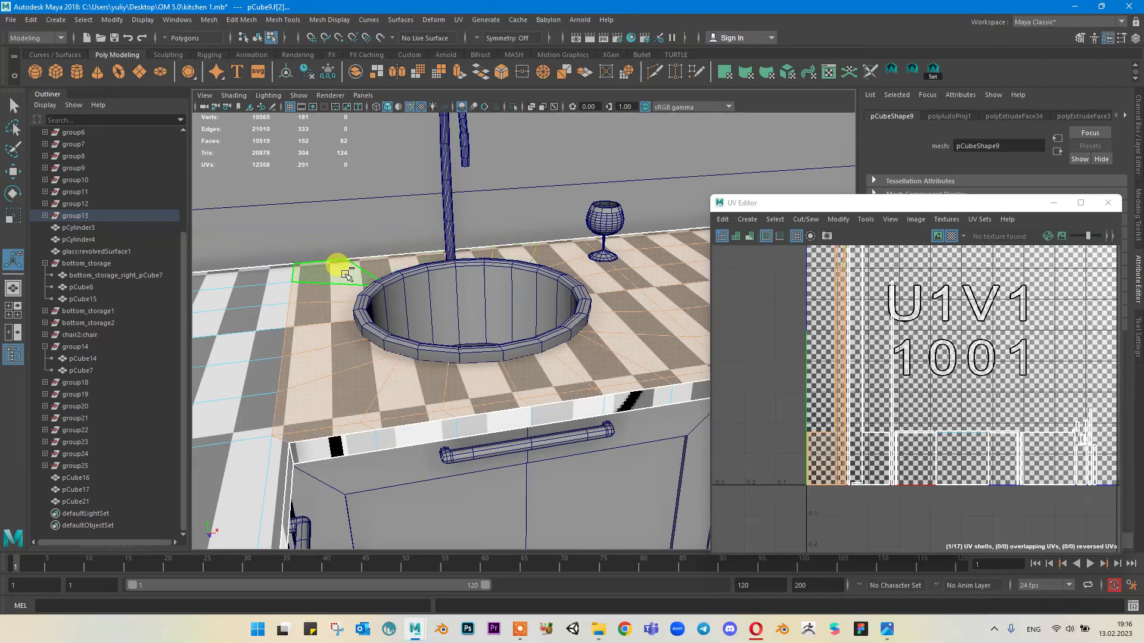
pyautogui.keyDown('shift'); pyautogui.click(265, 268); pyautogui.keyUp('shift')
pyautogui.keyDown('shift'); pyautogui.click(256, 289); pyautogui.keyUp('shift')
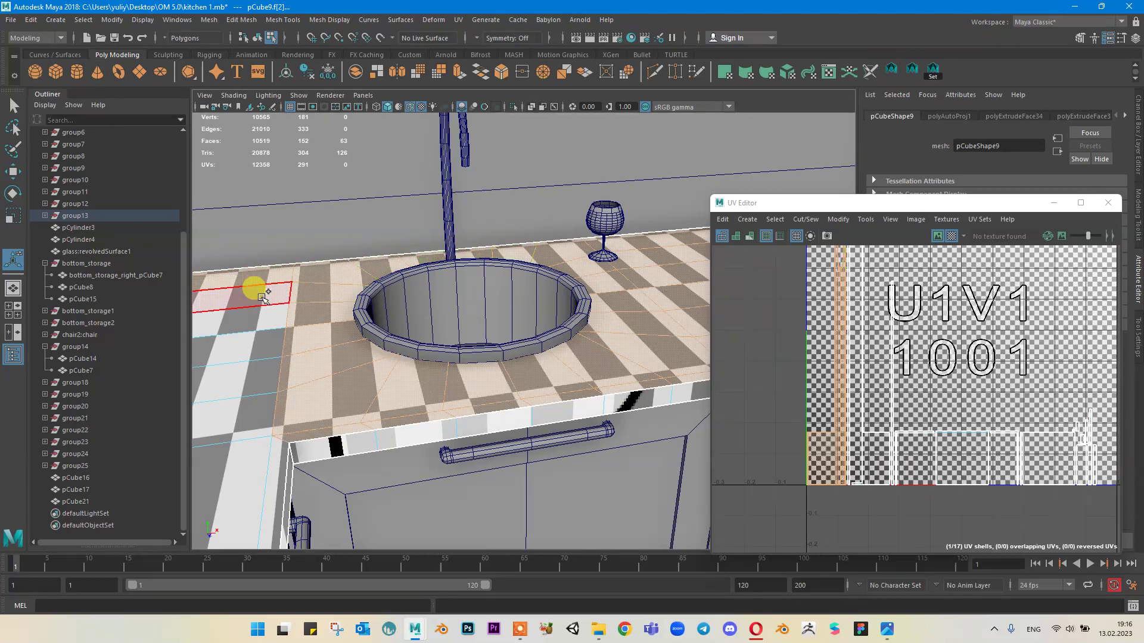
# Step: Add the remaining corner top faces between the sink and the cooktop to the selection
pyautogui.moveTo(412, 300)
pyautogui.keyDown('alt'); pyautogui.mouseDown()
pyautogui.moveTo(590, 284)
pyautogui.moveTo(429, 294)
pyautogui.mouseUp(); pyautogui.keyUp('alt')
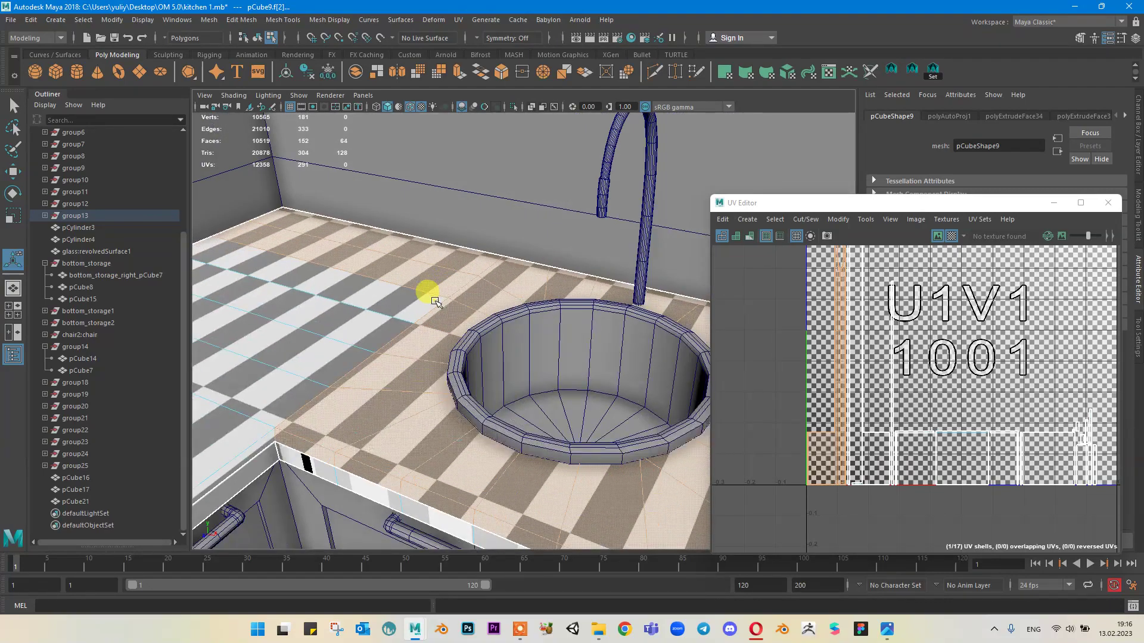
pyautogui.keyDown('shift'); pyautogui.click(383, 308); pyautogui.keyUp('shift')
pyautogui.keyDown('shift'); pyautogui.click(348, 331); pyautogui.keyUp('shift')
pyautogui.keyDown('shift'); pyautogui.click(336, 349); pyautogui.keyUp('shift')
pyautogui.scroll(-2, 386, 307)
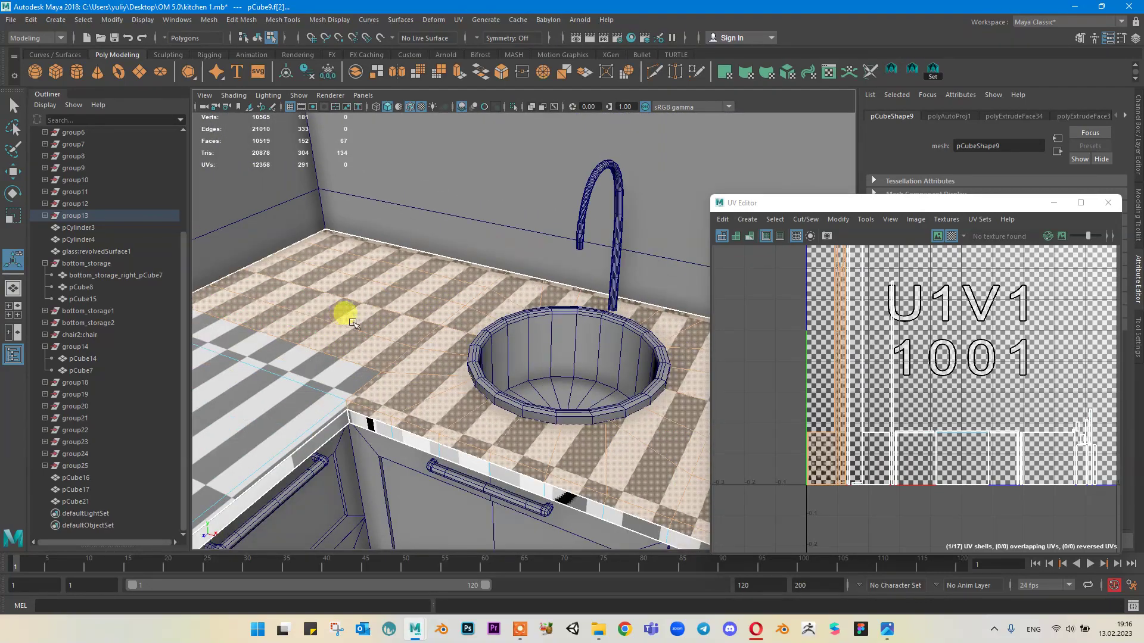
pyautogui.keyDown('alt'); pyautogui.moveTo(355, 321); pyautogui.dragTo(429, 281, button='middle'); pyautogui.keyUp('alt')
pyautogui.keyDown('shift'); pyautogui.click(409, 330); pyautogui.keyUp('shift')
pyautogui.keyDown('shift'); pyautogui.click(344, 392); pyautogui.keyUp('shift')
# Step: Add the top faces along the cooktop's near side and front, including the thin front-edge strips, to the selection
pyautogui.keyDown('alt'); pyautogui.moveTo(345, 393); pyautogui.dragTo(492, 307, button='middle'); pyautogui.keyUp('alt')
pyautogui.keyDown('shift'); pyautogui.click(491, 308); pyautogui.keyUp('shift')
pyautogui.keyDown('shift'); pyautogui.click(525, 352); pyautogui.keyUp('shift')
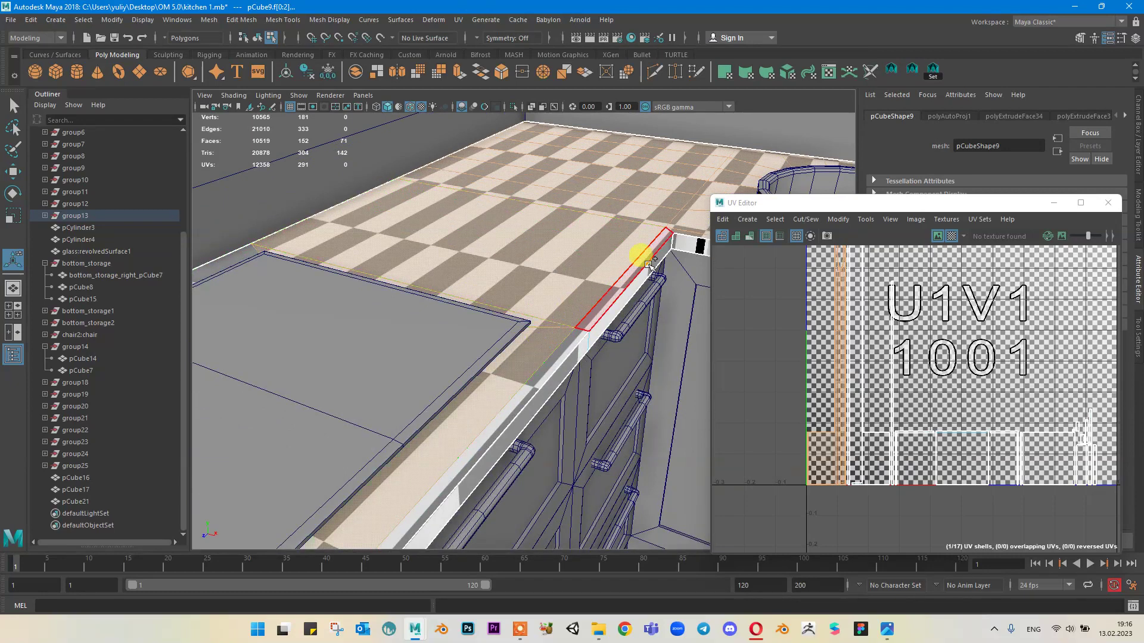
pyautogui.keyDown('shift'); pyautogui.click(657, 247); pyautogui.keyUp('shift')
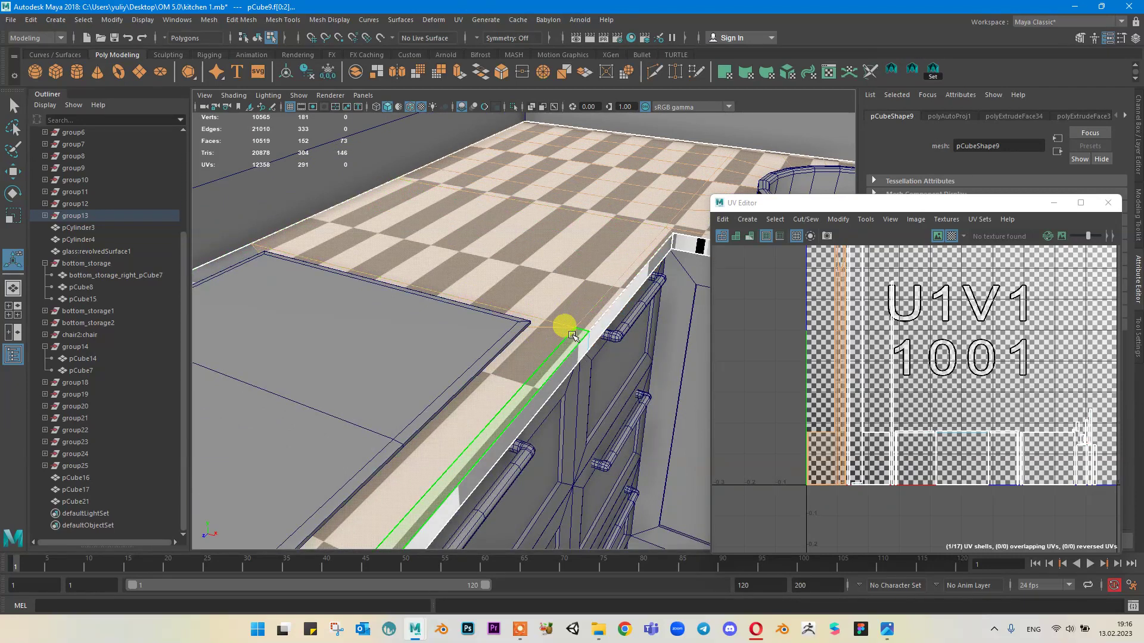
pyautogui.keyDown('shift'); pyautogui.click(565, 327); pyautogui.keyUp('shift')
pyautogui.keyDown('alt'); pyautogui.moveTo(564, 327); pyautogui.dragTo(551, 298); pyautogui.keyUp('alt')
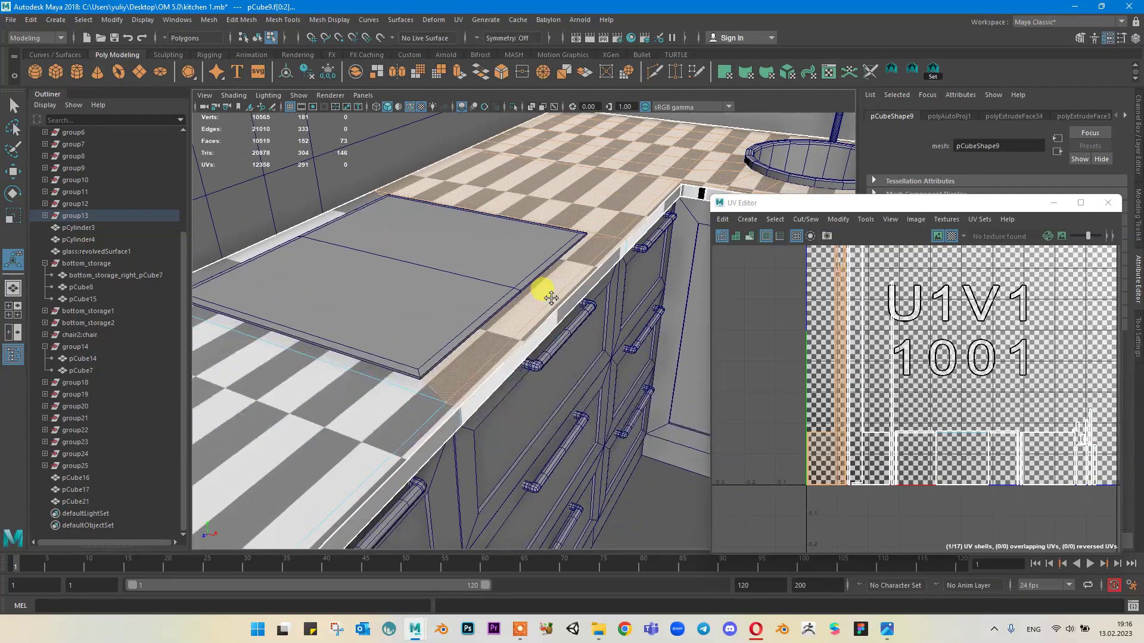
# Step: Add the top faces beyond the cooktop at the countertop's end and the strip behind it to the selection
pyautogui.keyDown('shift'); pyautogui.click(434, 412); pyautogui.keyUp('shift')
pyautogui.keyDown('shift'); pyautogui.click(408, 401); pyautogui.keyUp('shift')
pyautogui.keyDown('shift'); pyautogui.click(407, 381); pyautogui.keyUp('shift')
pyautogui.keyDown('shift'); pyautogui.click(297, 232); pyautogui.keyUp('shift')
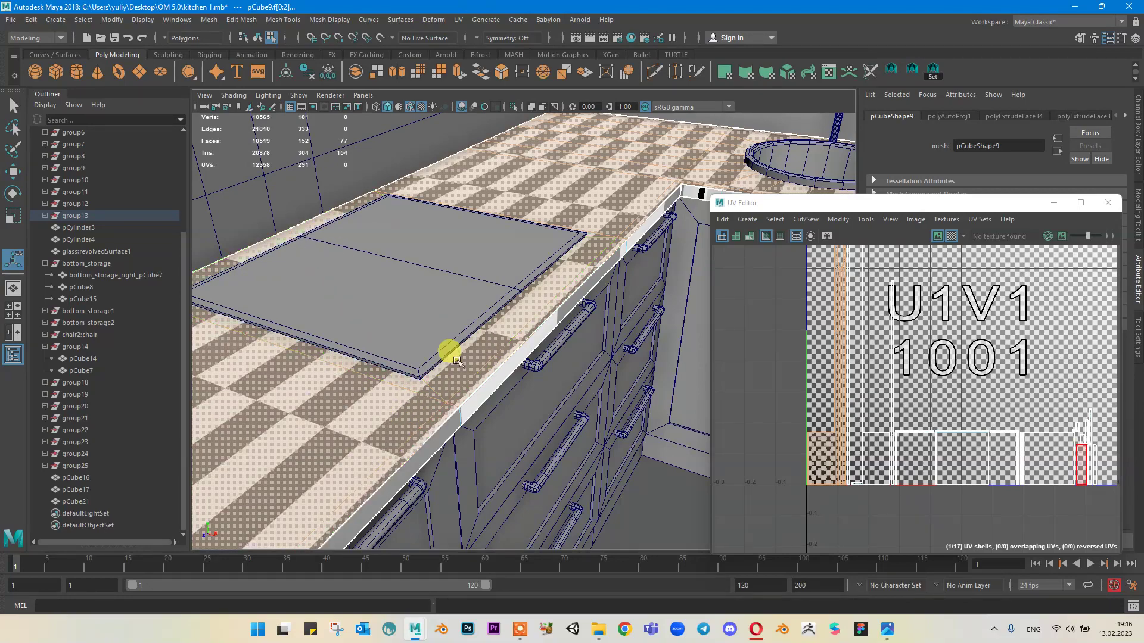
# Step: Examine the whole countertop from the cooktop end to the bar end for top faces missing from the selection
pyautogui.keyDown('alt'); pyautogui.moveTo(393, 356); pyautogui.dragTo(517, 319); pyautogui.keyUp('alt')
pyautogui.keyDown('alt'); pyautogui.moveTo(441, 325); pyautogui.dragTo(367, 327); pyautogui.keyUp('alt')
pyautogui.scroll(2, 367, 327)
pyautogui.scroll(2, 270, 327)
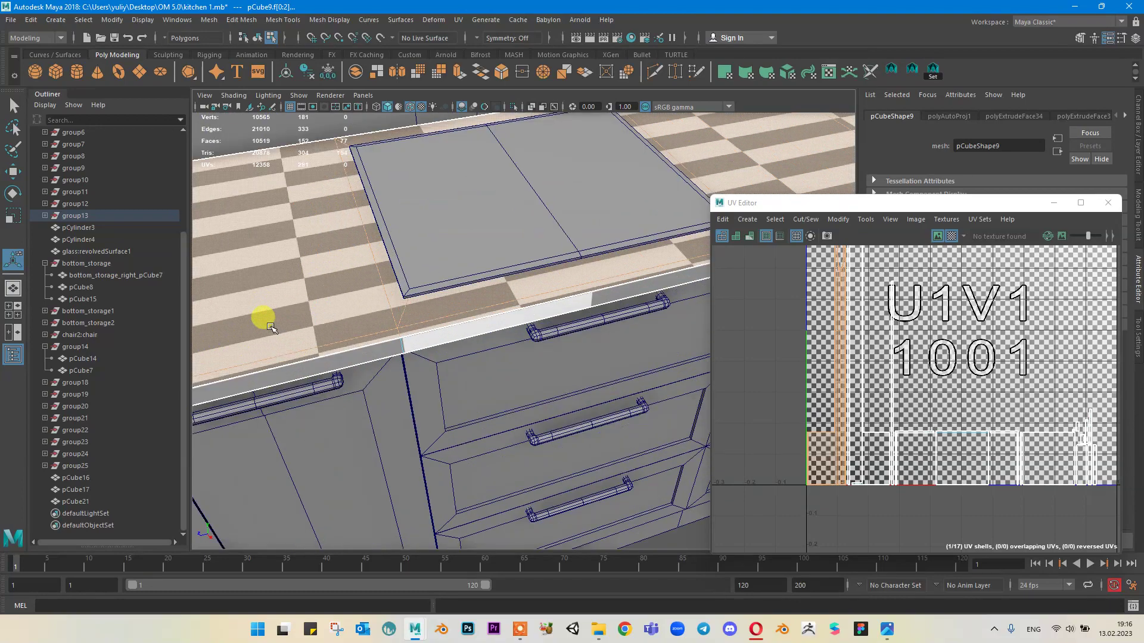
pyautogui.keyDown('alt'); pyautogui.moveTo(307, 236); pyautogui.dragTo(351, 245); pyautogui.keyUp('alt')
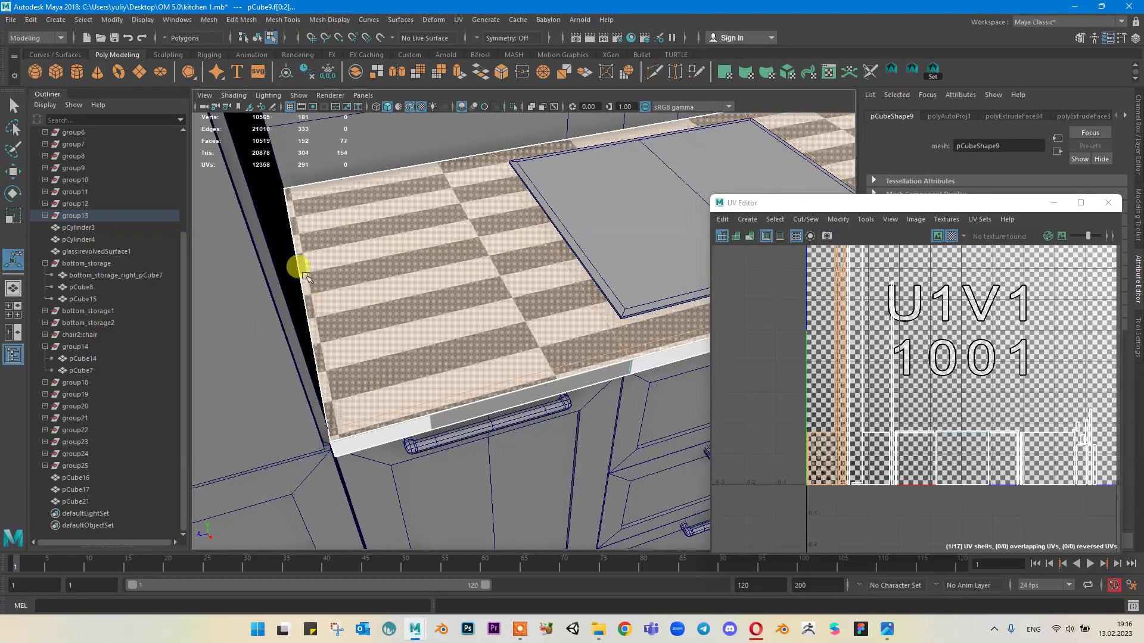
pyautogui.scroll(-2, 308, 224)
pyautogui.keyDown('alt'); pyautogui.moveTo(534, 265); pyautogui.dragTo(416, 234, button='middle'); pyautogui.keyUp('alt')
pyautogui.scroll(-3, 416, 229)
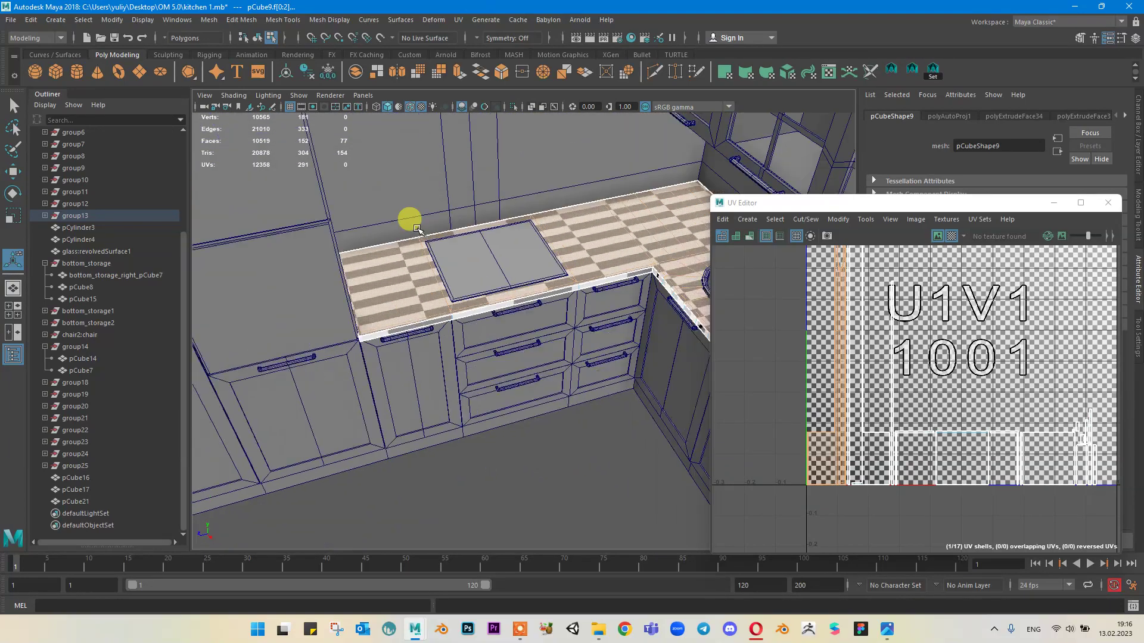
pyautogui.keyDown('alt'); pyautogui.moveTo(530, 234); pyautogui.dragTo(418, 240, button='middle'); pyautogui.keyUp('alt')
pyautogui.keyDown('alt'); pyautogui.moveTo(419, 240); pyautogui.dragTo(492, 247); pyautogui.keyUp('alt')
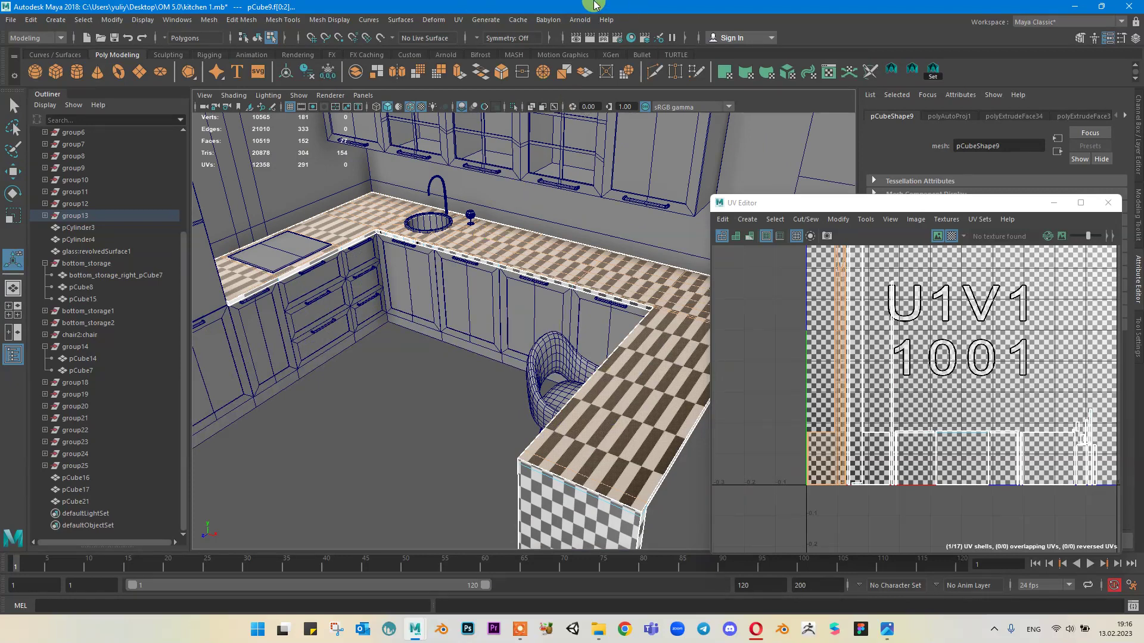
# Step: Apply a planar UV projection to the selected top faces, fitted to the bounding box and projected from the Y axis
pyautogui.click(462, 21)
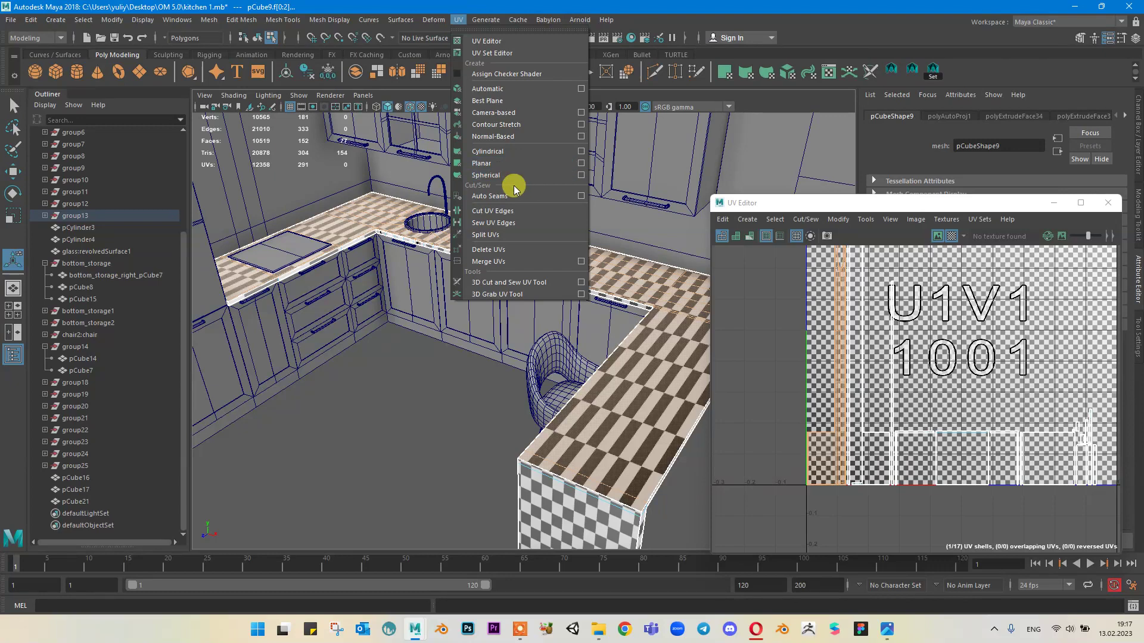
pyautogui.click(581, 163)
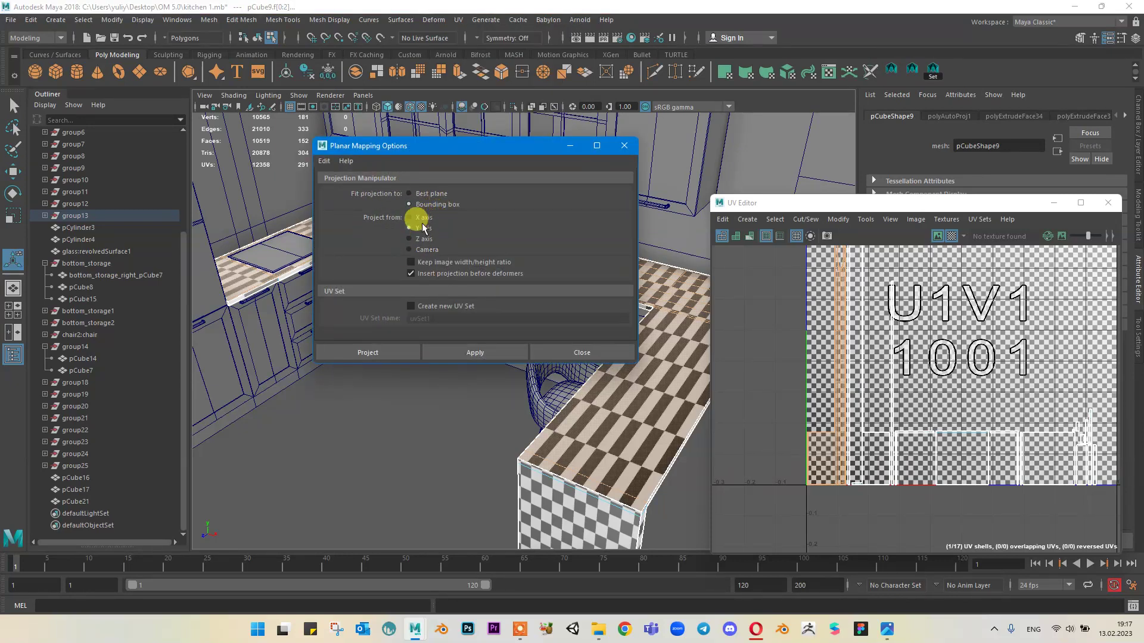
pyautogui.click(394, 351)
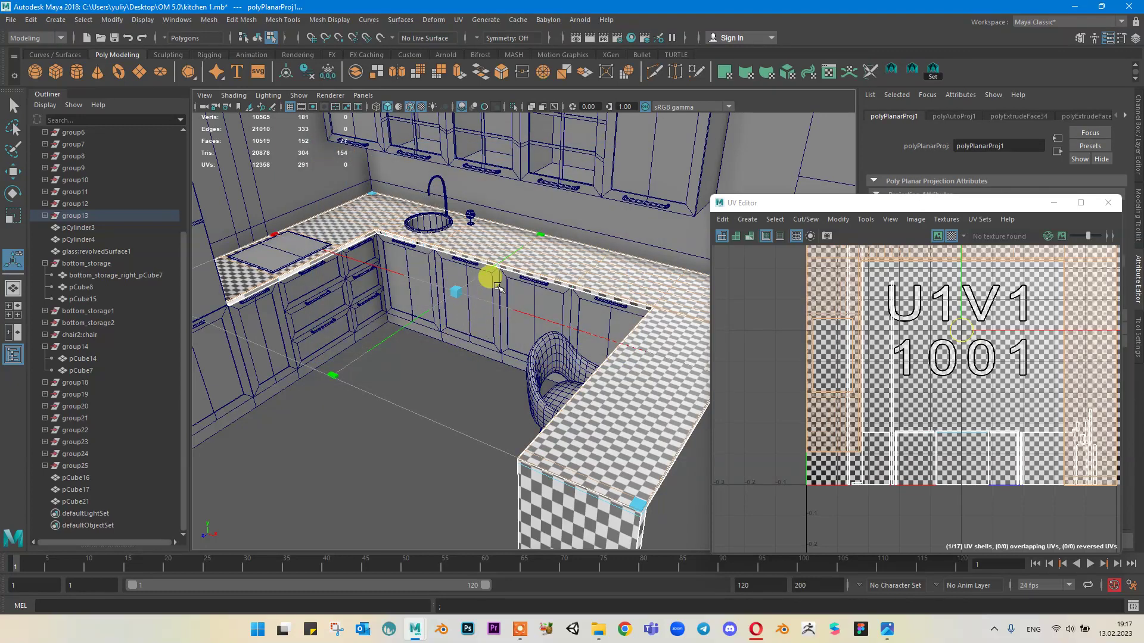
# Step: Place the UV Editor beside the countertop and examine the layout of the projected top shell
pyautogui.scroll(-2, 488, 286)
pyautogui.scroll(-1, 1029, 277)
pyautogui.moveTo(998, 202); pyautogui.dragTo(885, 190)
pyautogui.keyDown('alt'); pyautogui.moveTo(893, 289); pyautogui.dragTo(864, 364, button='middle'); pyautogui.keyUp('alt')
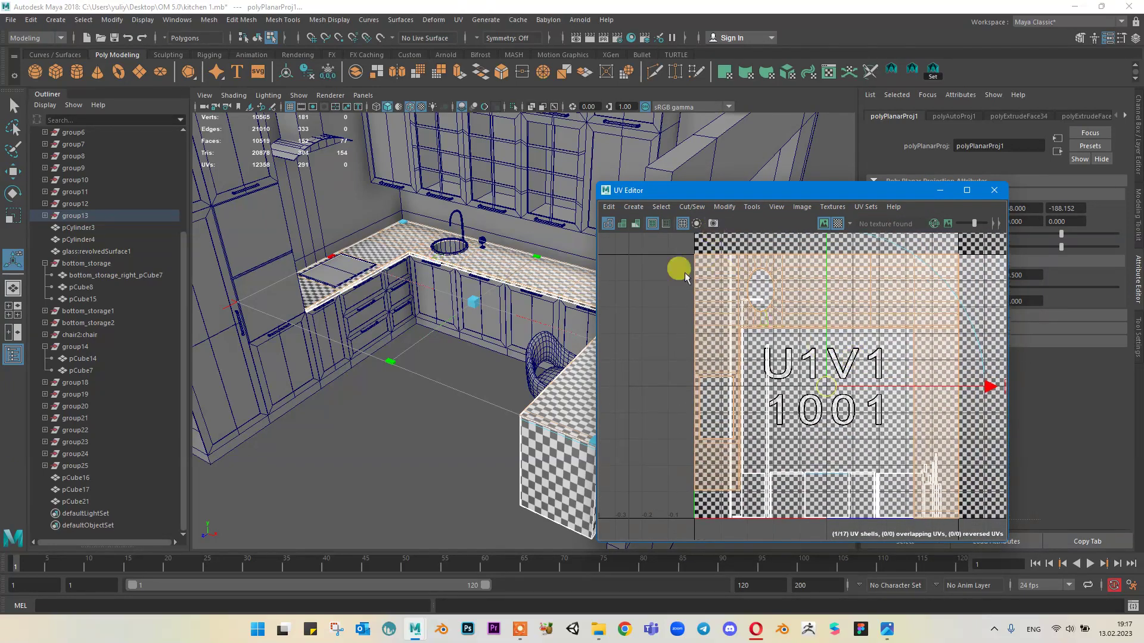
pyautogui.click(951, 502)
pyautogui.click(728, 285)
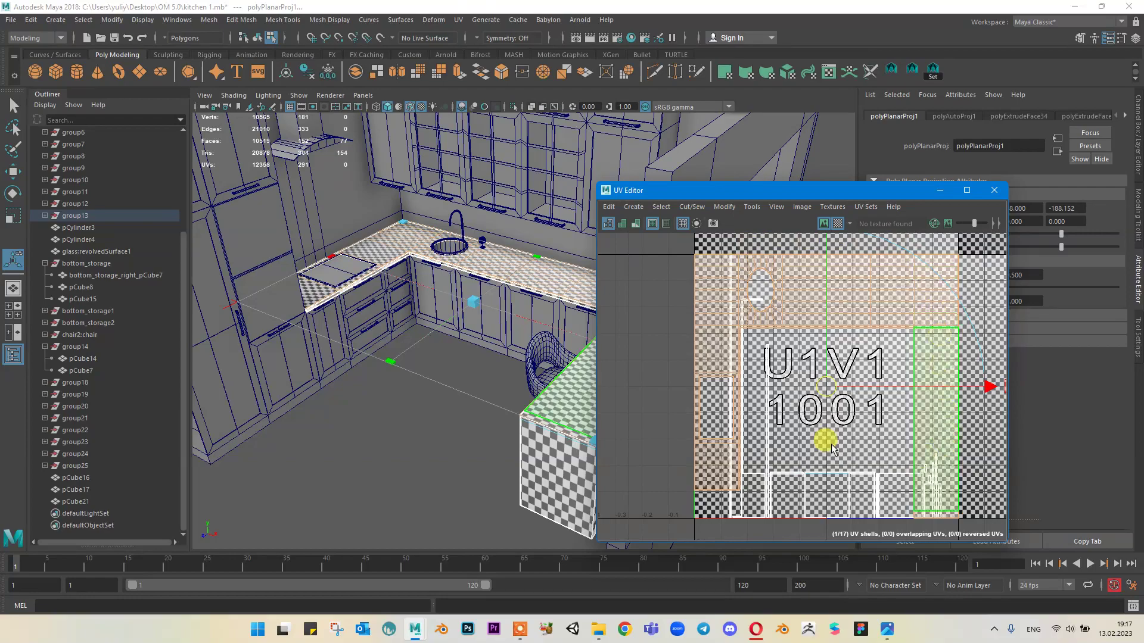
# Step: Examine the checker pattern on the countertop around the bar end, sink and cooktop for stretching
pyautogui.keyDown('alt'); pyautogui.moveTo(451, 304); pyautogui.dragTo(449, 331); pyautogui.keyUp('alt')
pyautogui.keyDown('alt'); pyautogui.moveTo(449, 332); pyautogui.dragTo(645, 368, button='right'); pyautogui.keyUp('alt')
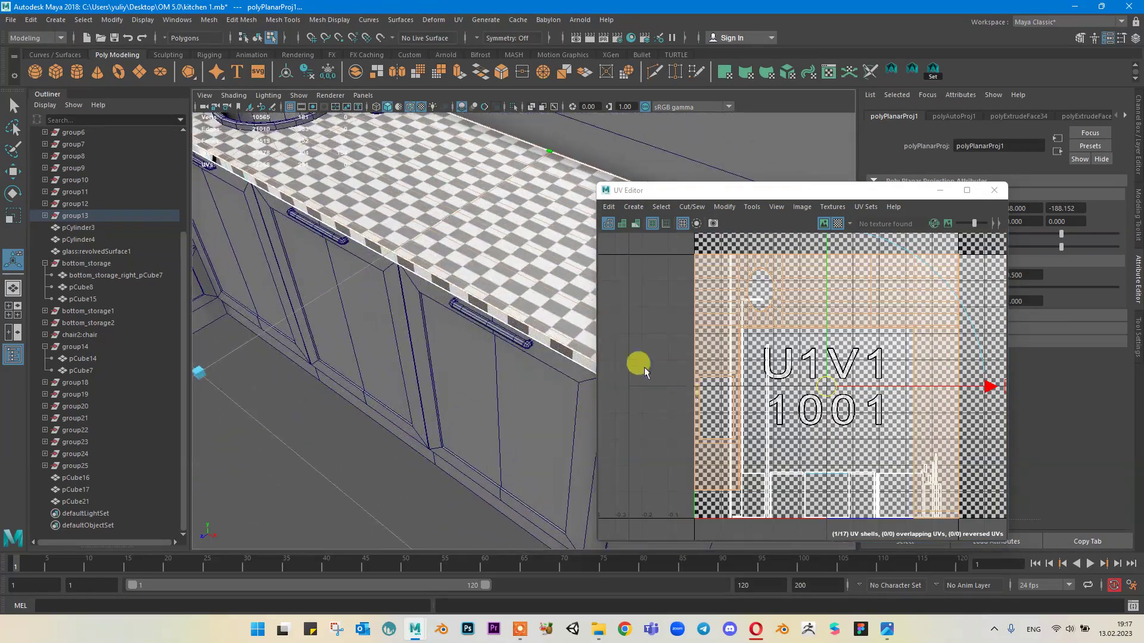
pyautogui.keyDown('alt'); pyautogui.moveTo(475, 253); pyautogui.dragTo(547, 336, button='middle'); pyautogui.keyUp('alt')
pyautogui.keyDown('alt'); pyautogui.moveTo(547, 335); pyautogui.dragTo(504, 279, button='right'); pyautogui.keyUp('alt')
pyautogui.keyDown('alt'); pyautogui.moveTo(497, 237); pyautogui.dragTo(451, 146, button='middle'); pyautogui.keyUp('alt')
pyautogui.scroll(-4, 450, 140)
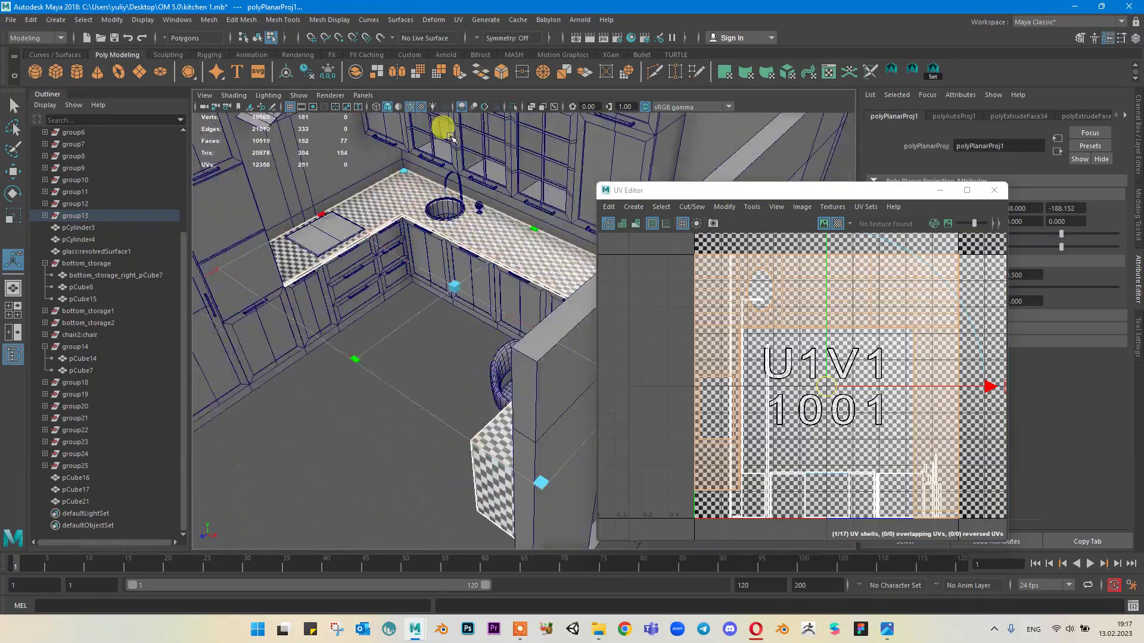
pyautogui.keyDown('alt'); pyautogui.moveTo(393, 228); pyautogui.dragTo(485, 238); pyautogui.keyUp('alt')
pyautogui.keyDown('alt'); pyautogui.moveTo(489, 343); pyautogui.dragTo(352, 245); pyautogui.keyUp('alt')
pyautogui.keyDown('alt'); pyautogui.moveTo(386, 202); pyautogui.dragTo(407, 208, button='middle'); pyautogui.keyUp('alt')
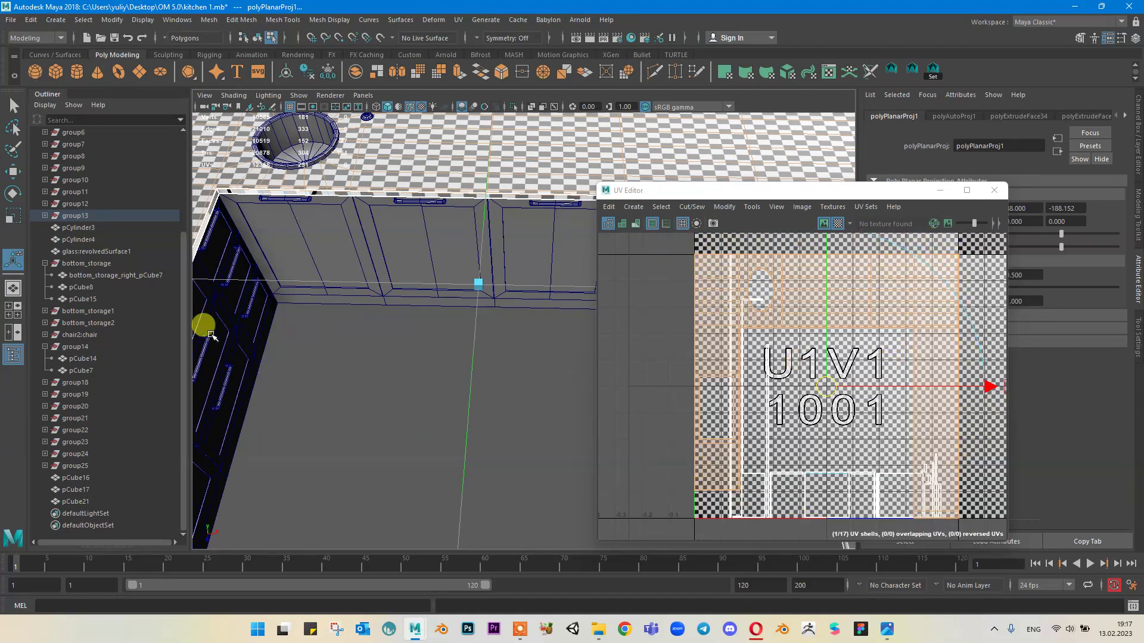
pyautogui.keyDown('alt'); pyautogui.moveTo(211, 336); pyautogui.dragTo(407, 316); pyautogui.keyUp('alt')
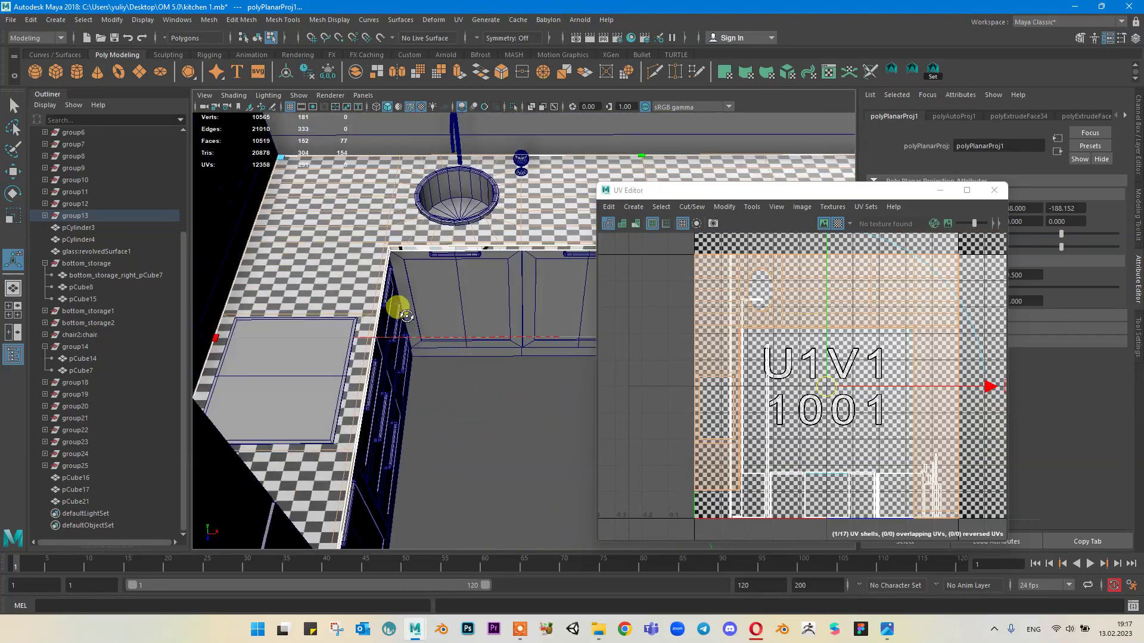
pyautogui.keyDown('alt'); pyautogui.moveTo(446, 348); pyautogui.dragTo(421, 325); pyautogui.keyUp('alt')
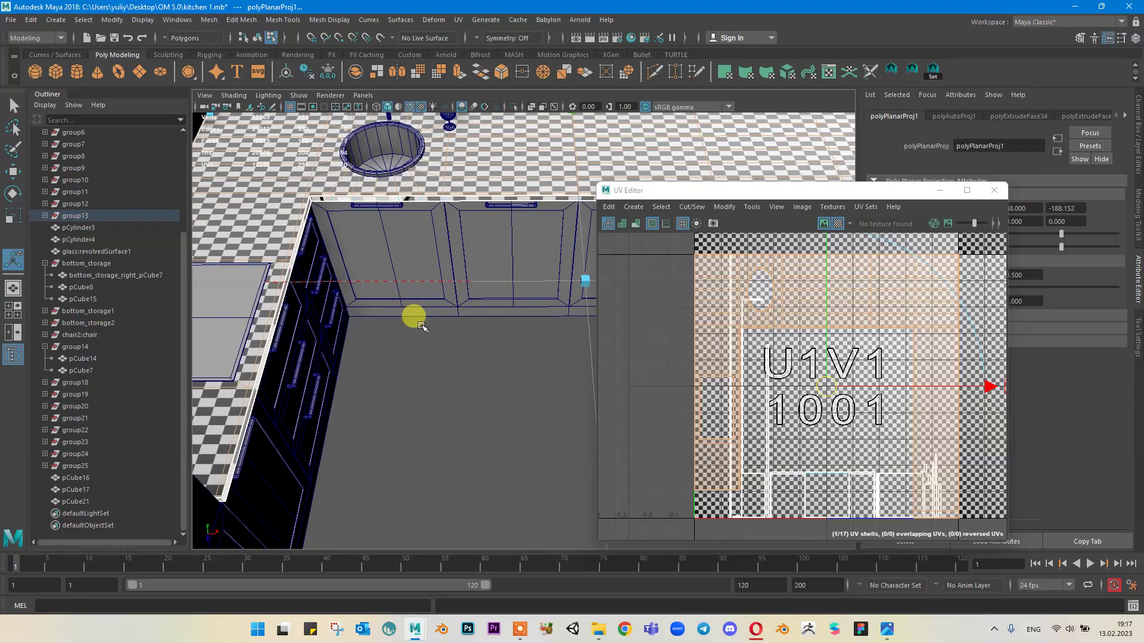
# Step: View marble-2362267_1280.jpg from the OM 5.0 folder, and return to the kitchen scene in Maya
pyautogui.click(599, 630)
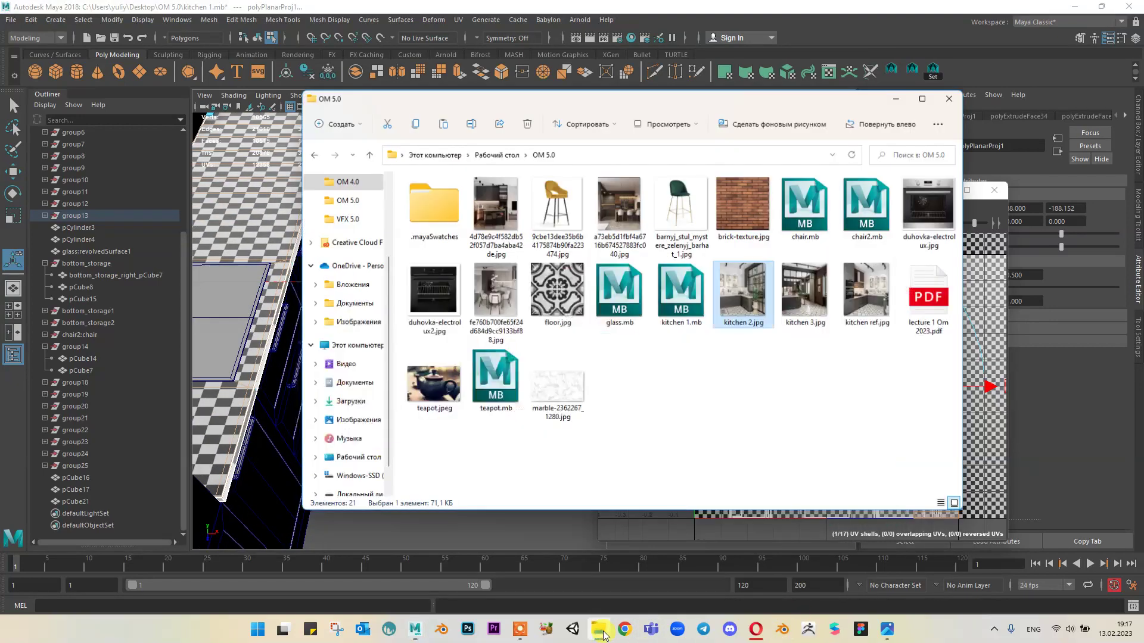
pyautogui.doubleClick(565, 388)
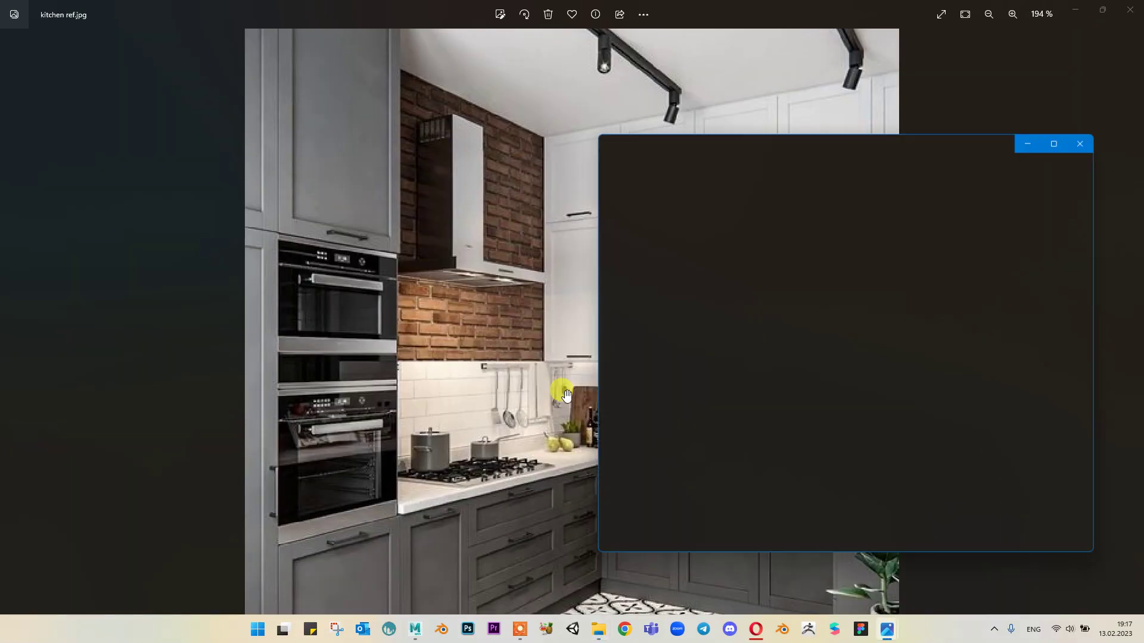
pyautogui.click(1037, 136)
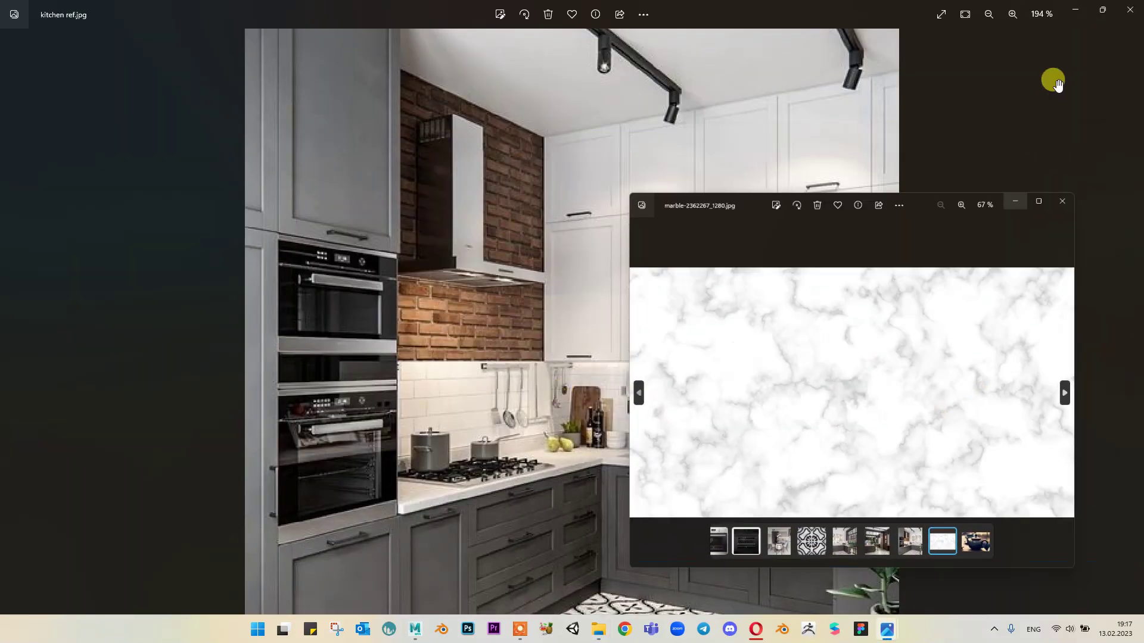
pyautogui.click(1075, 10)
pyautogui.click(903, 87)
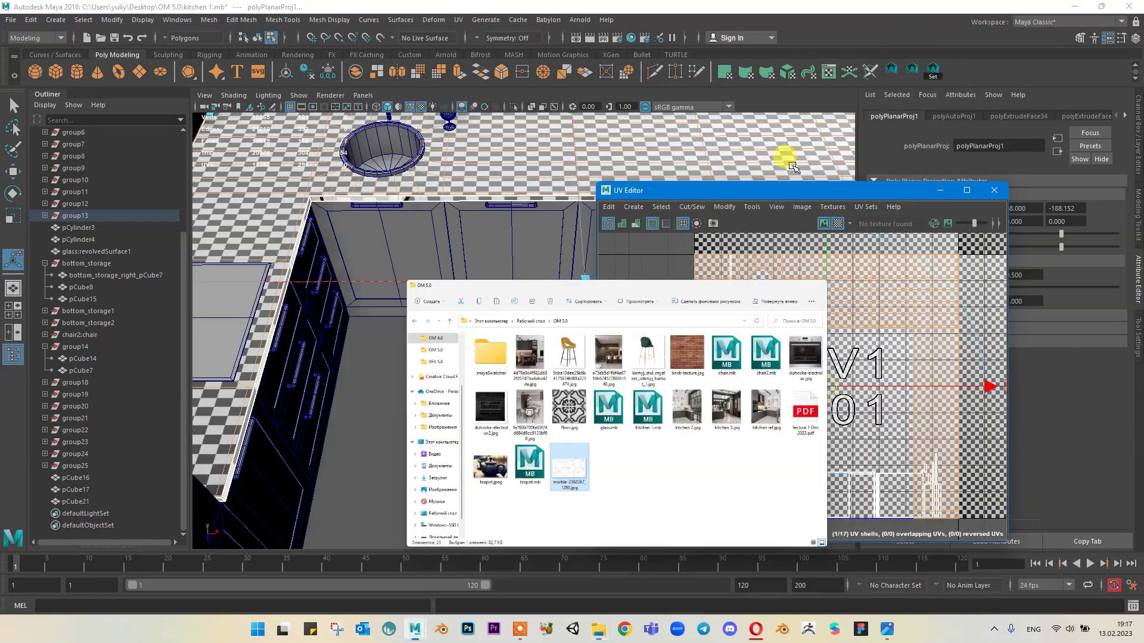
# Step: Try shrinking the planar projection along the countertop's depth with its manipulator, and undo the change
pyautogui.keyDown('alt'); pyautogui.moveTo(550, 275); pyautogui.dragTo(581, 305); pyautogui.keyUp('alt')
pyautogui.hotkey('ctrl', 'z')
pyautogui.hotkey('ctrl', 'z')
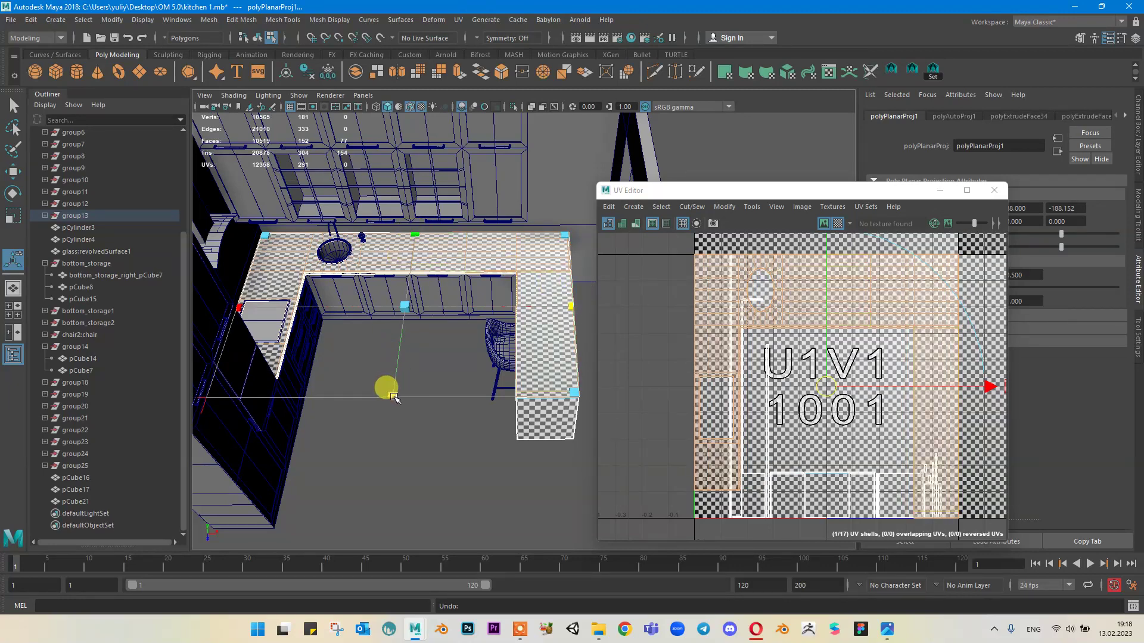
pyautogui.moveTo(394, 398); pyautogui.dragTo(399, 368)
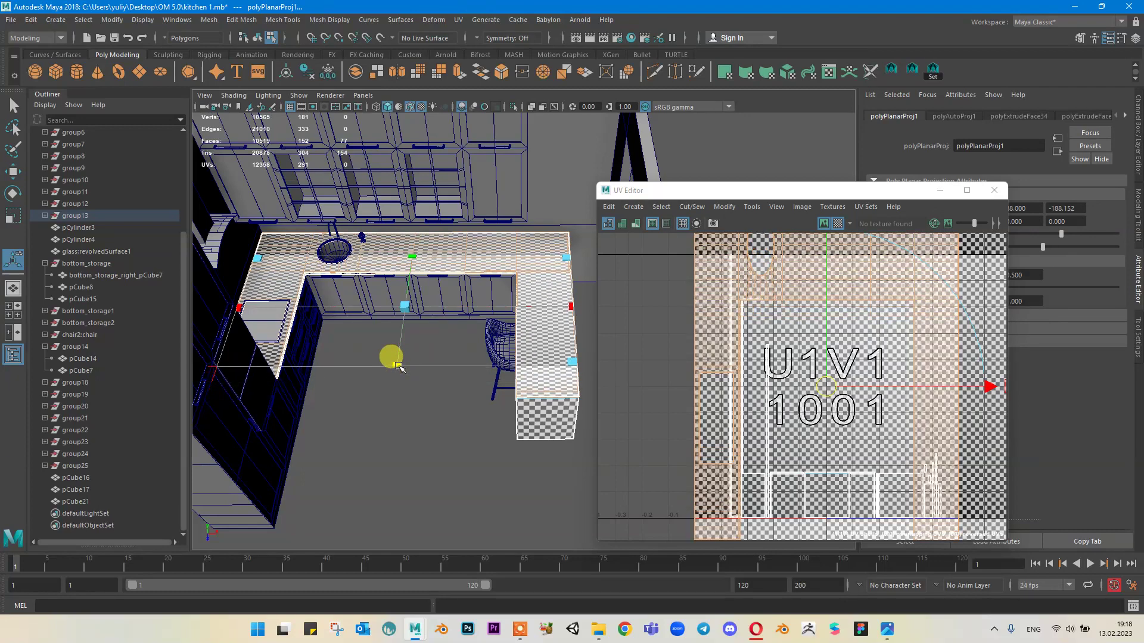
pyautogui.hotkey('ctrl', 'z')
# Step: Try widening the planar projection past the bar side of the countertop, and undo the change
pyautogui.moveTo(569, 307)
pyautogui.mouseDown()
pyautogui.moveTo(533, 306)
pyautogui.moveTo(588, 306)
pyautogui.moveTo(575, 306)
pyautogui.mouseUp()
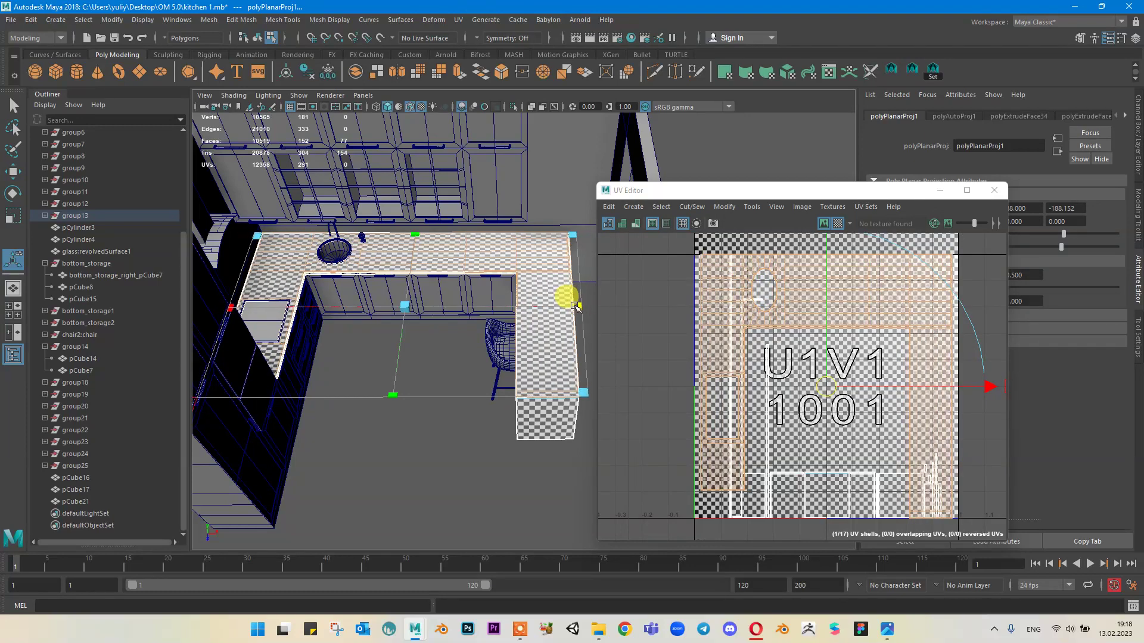
pyautogui.keyDown('alt'); pyautogui.moveTo(511, 320); pyautogui.dragTo(475, 330); pyautogui.keyUp('alt')
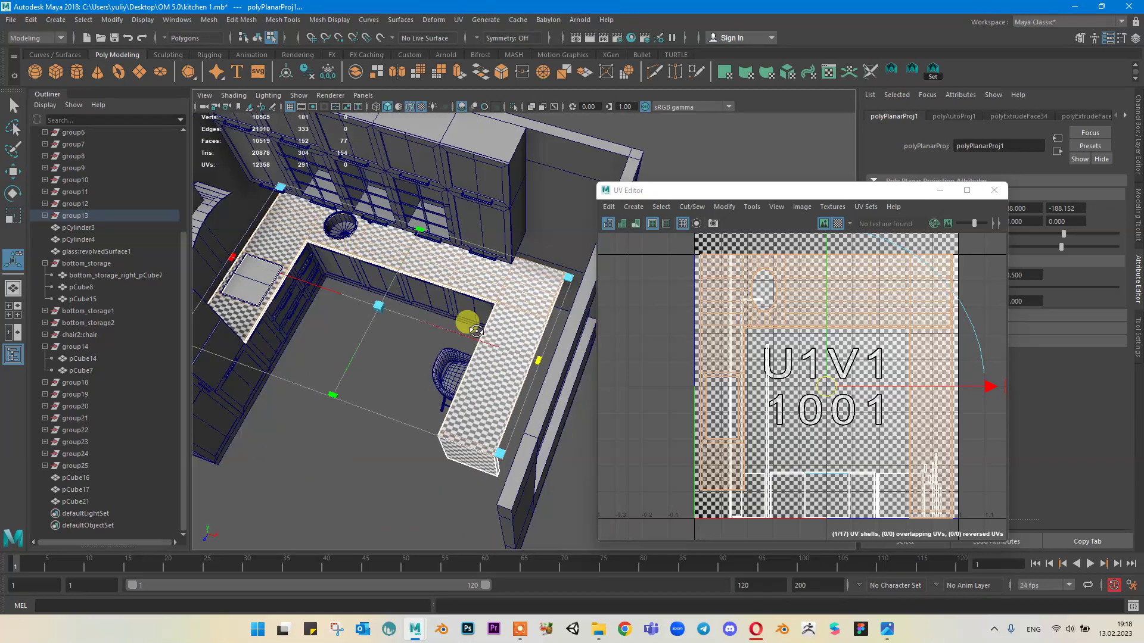
pyautogui.scroll(4, 476, 340)
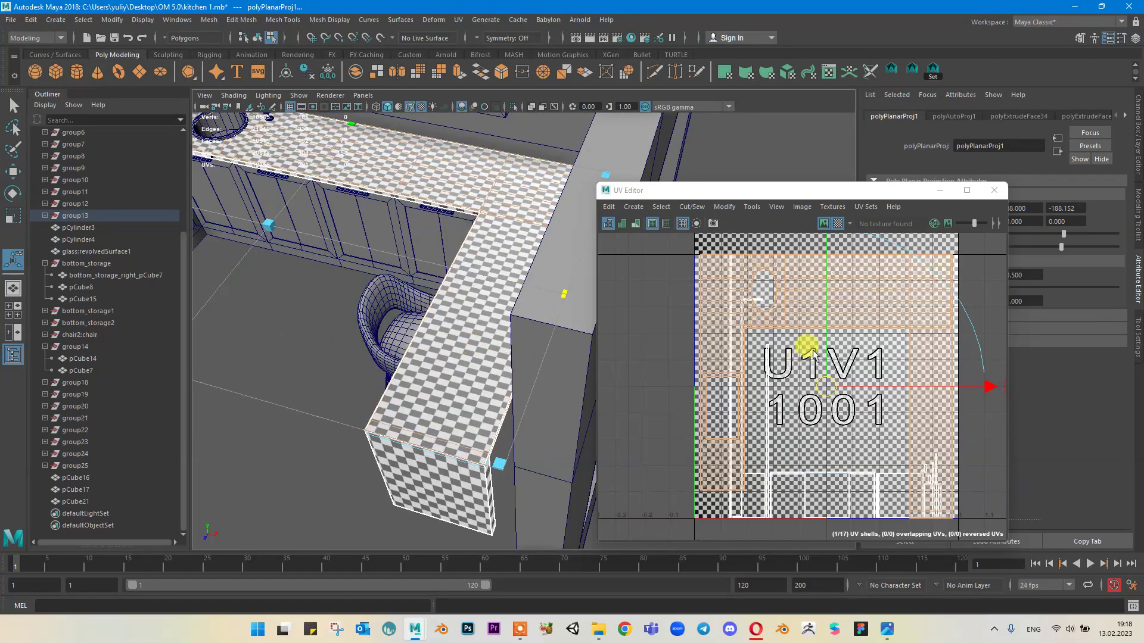
pyautogui.click(813, 354)
pyautogui.hotkey('ctrl', 'z')
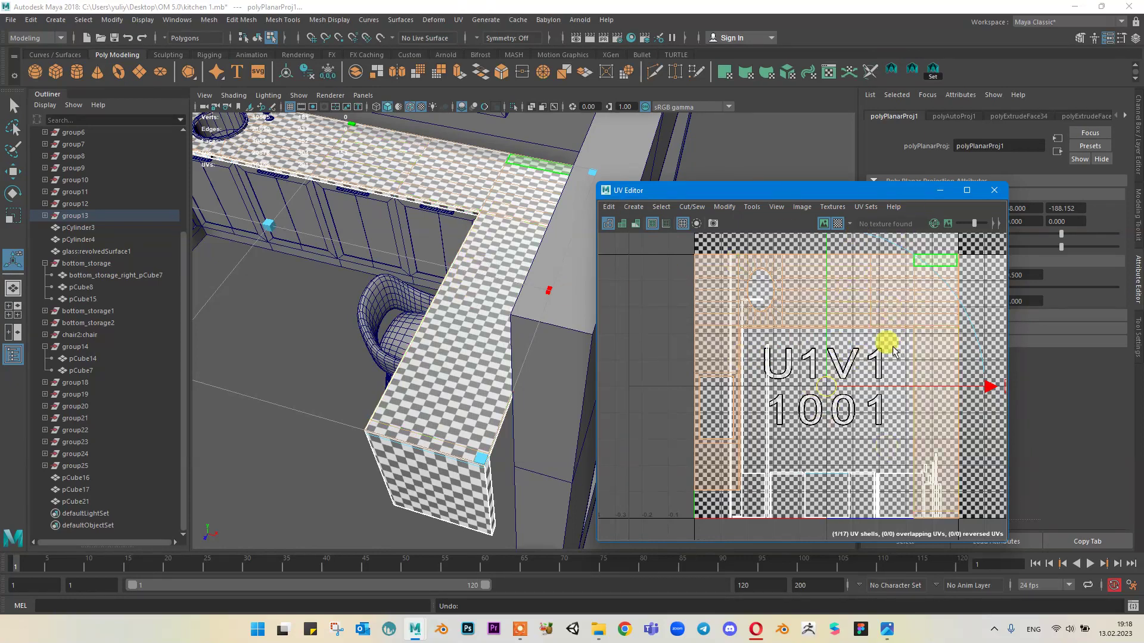
# Step: Assign a File texture to the countertop material's color and load marble-2362267_1280.jpg from the OM 5.0 folder
pyautogui.click(825, 323)
pyautogui.moveTo(490, 194); pyautogui.dragTo(542, 150, button='right')
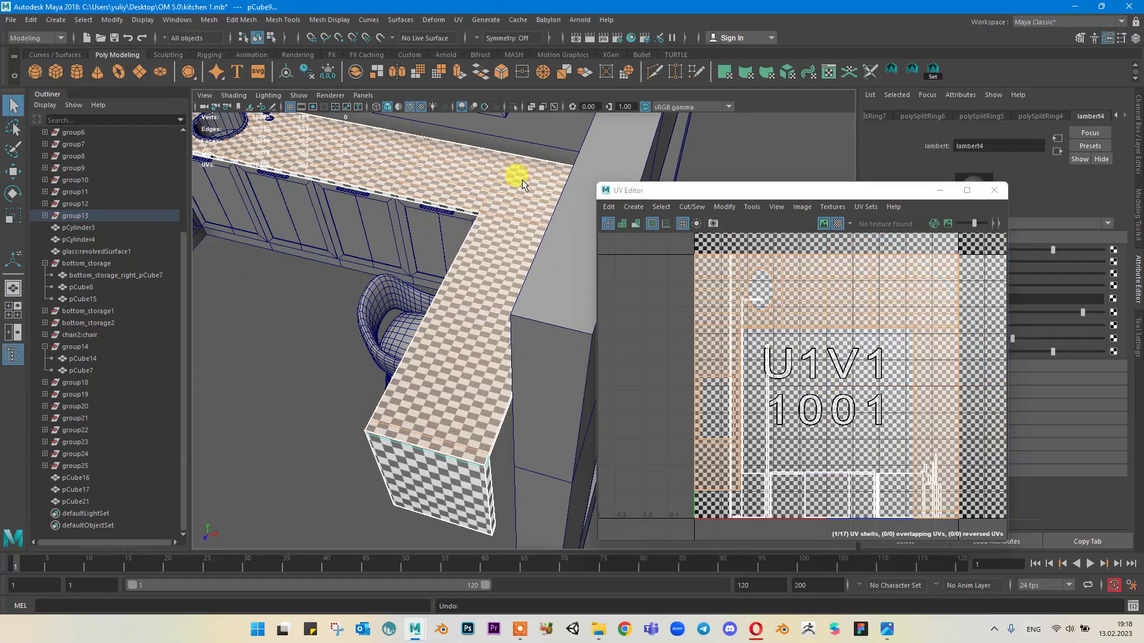
pyautogui.click(941, 190)
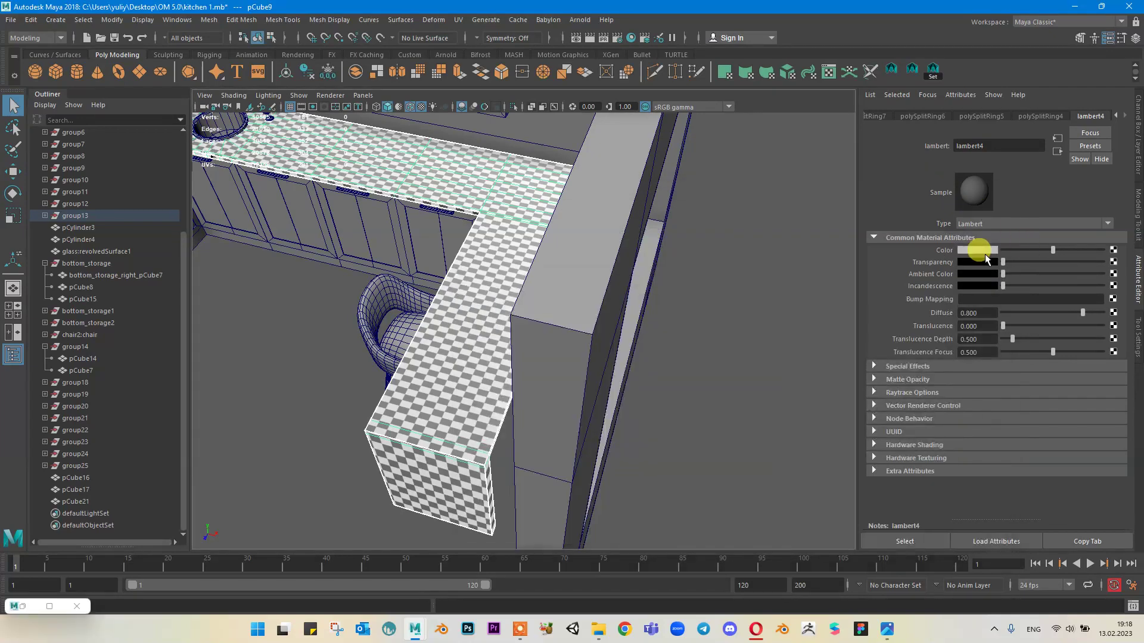
pyautogui.click(1113, 250)
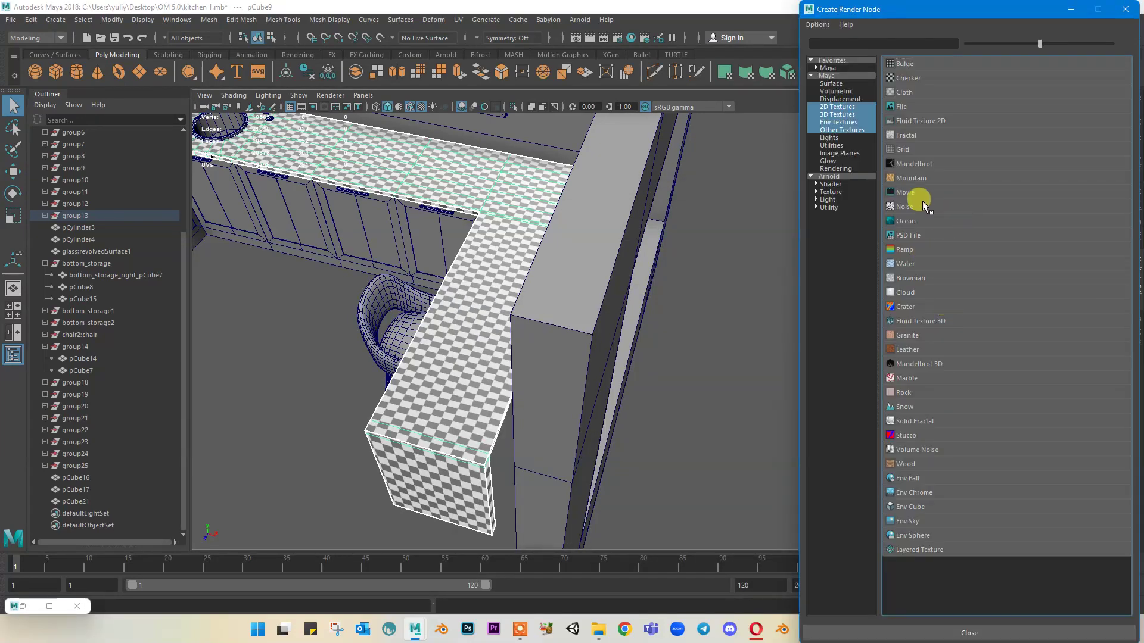
pyautogui.click(897, 107)
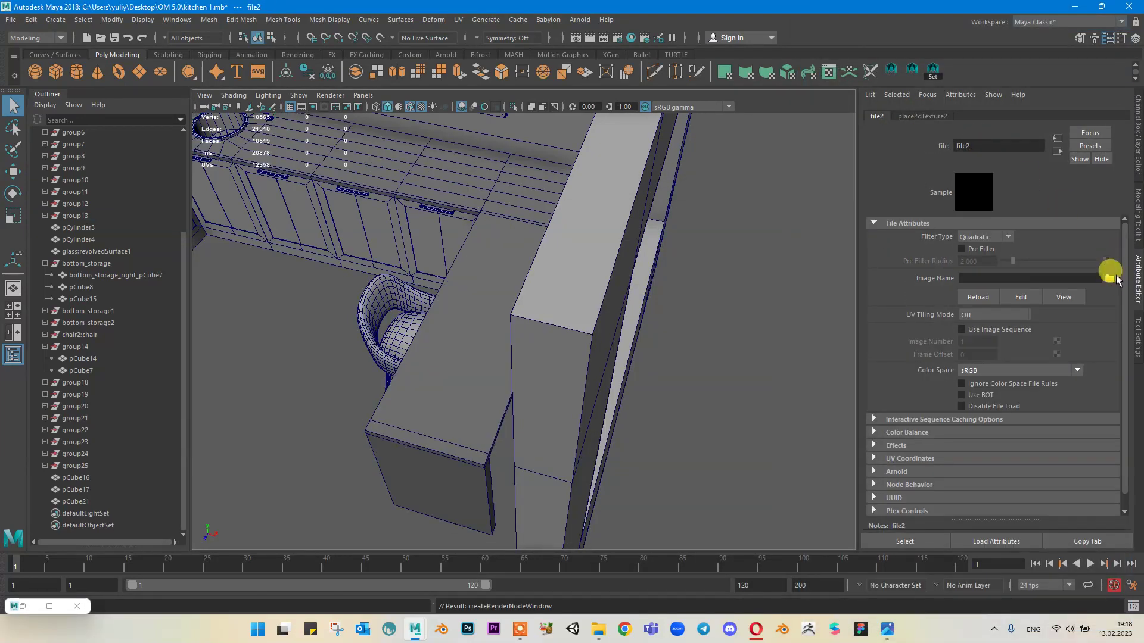
pyautogui.click(1110, 279)
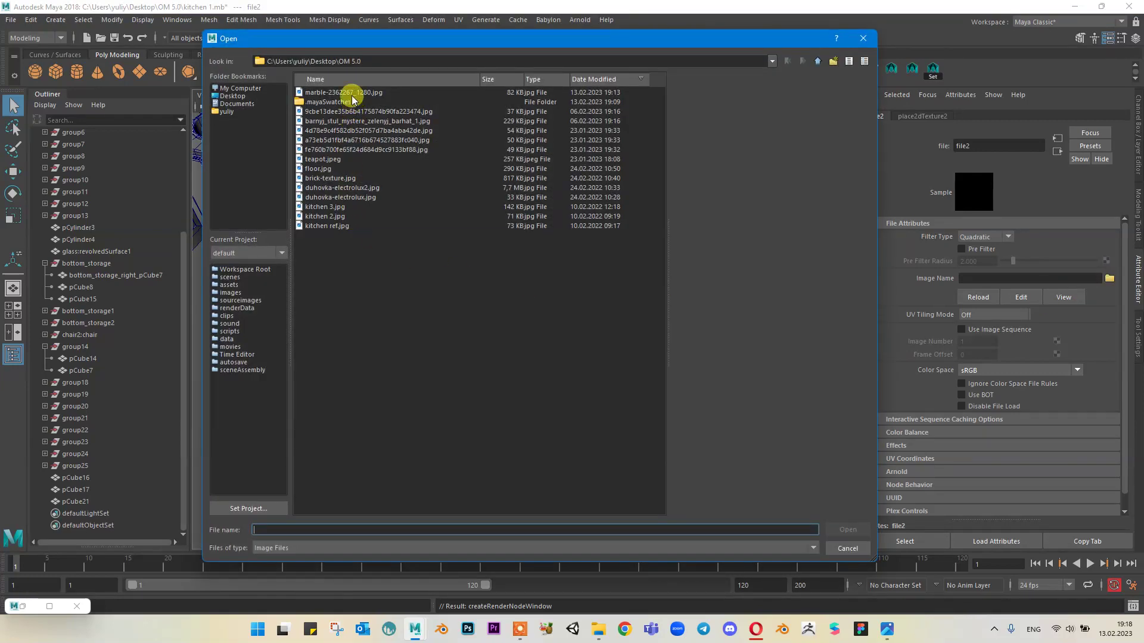
pyautogui.click(351, 94)
pyautogui.click(845, 532)
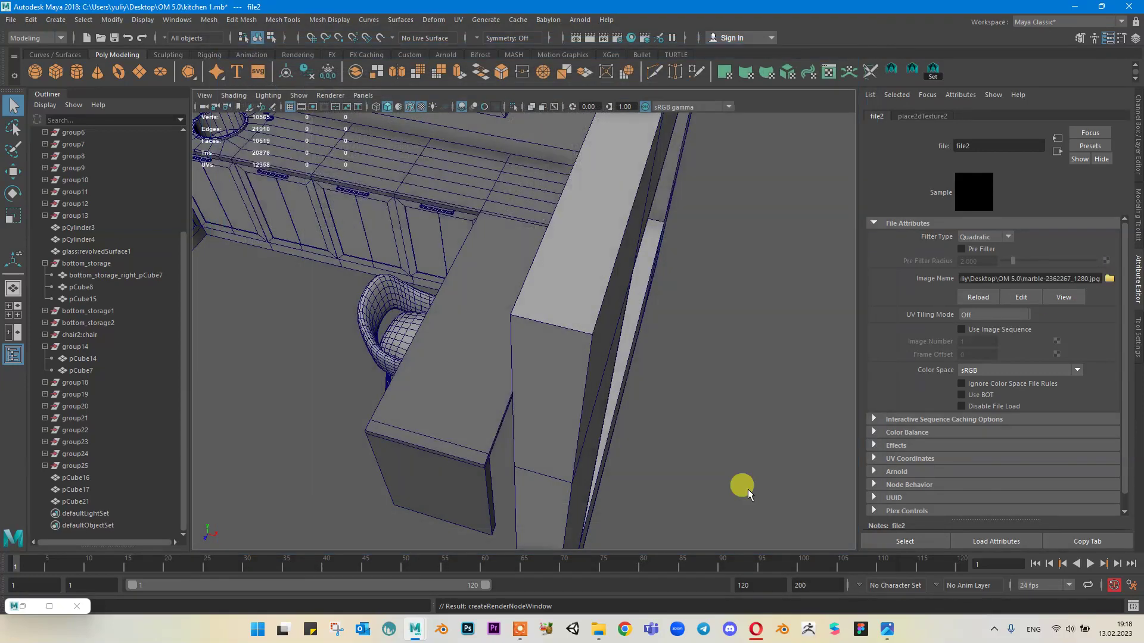
# Step: Turn off the wireframe overlay so the marble shows cleanly on the countertop near the sink
pyautogui.keyDown('alt'); pyautogui.moveTo(446, 230); pyautogui.dragTo(497, 377, button='middle'); pyautogui.keyUp('alt')
pyautogui.scroll(3, 517, 324)
pyautogui.keyDown('alt'); pyautogui.moveTo(497, 380); pyautogui.dragTo(498, 201); pyautogui.keyUp('alt')
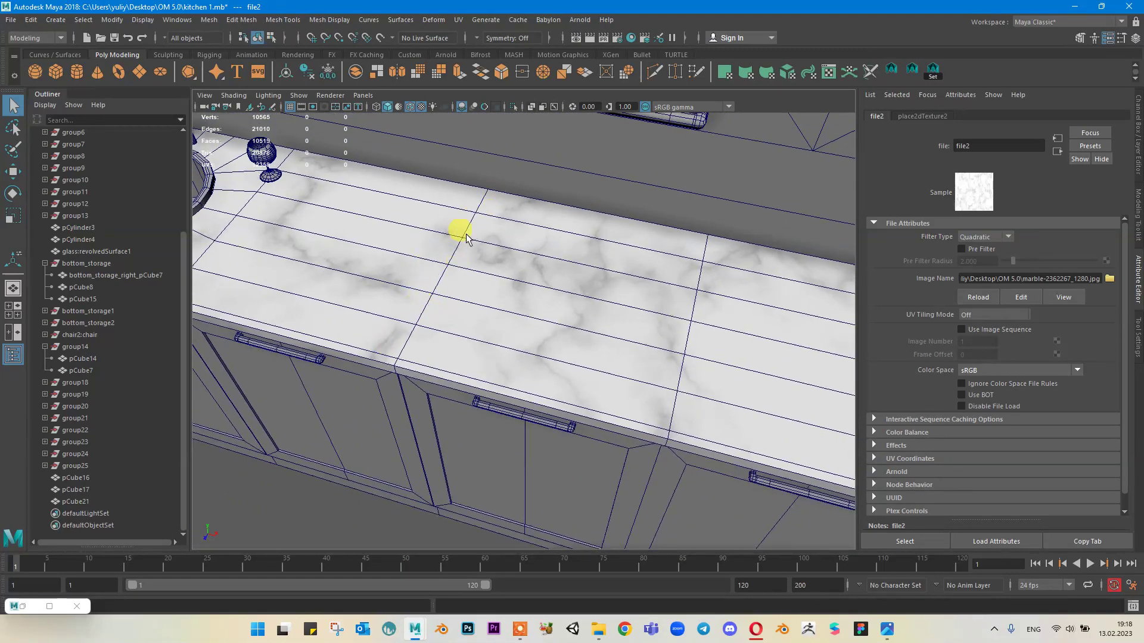
pyautogui.click(409, 106)
pyautogui.moveTo(477, 189)
pyautogui.keyDown('alt'); pyautogui.mouseDown()
pyautogui.moveTo(403, 230)
pyautogui.moveTo(523, 225)
pyautogui.moveTo(654, 246)
pyautogui.moveTo(689, 225)
pyautogui.moveTo(505, 253)
pyautogui.mouseUp(); pyautogui.keyUp('alt')
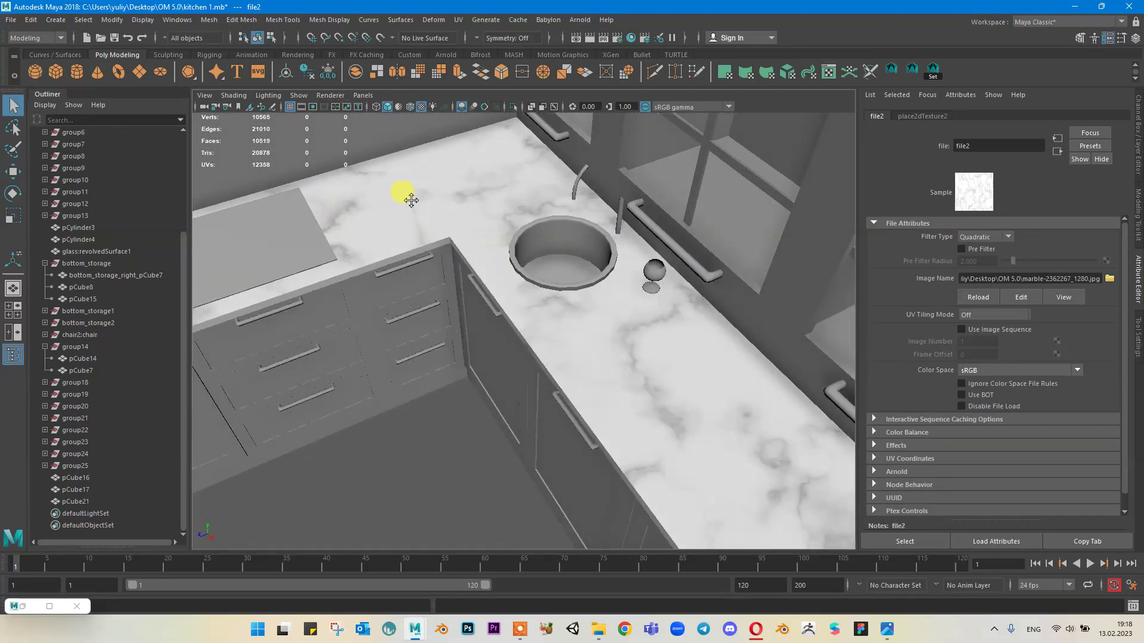
# Step: Examine the marble pattern along the countertop, from the sink and cooktop area to the bar's end panel
pyautogui.keyDown('alt'); pyautogui.moveTo(411, 200); pyautogui.dragTo(647, 307); pyautogui.keyUp('alt')
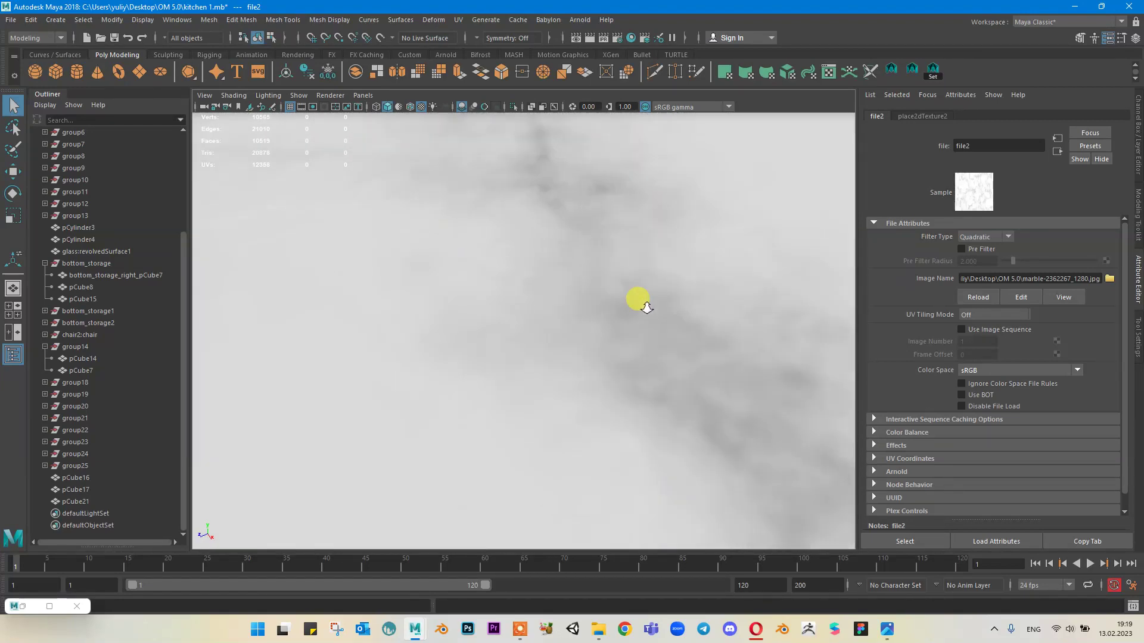
pyautogui.keyDown('alt'); pyautogui.moveTo(647, 307); pyautogui.dragTo(488, 260, button='right'); pyautogui.keyUp('alt')
pyautogui.keyDown('alt'); pyautogui.moveTo(663, 416); pyautogui.dragTo(636, 327, button='middle'); pyautogui.keyUp('alt')
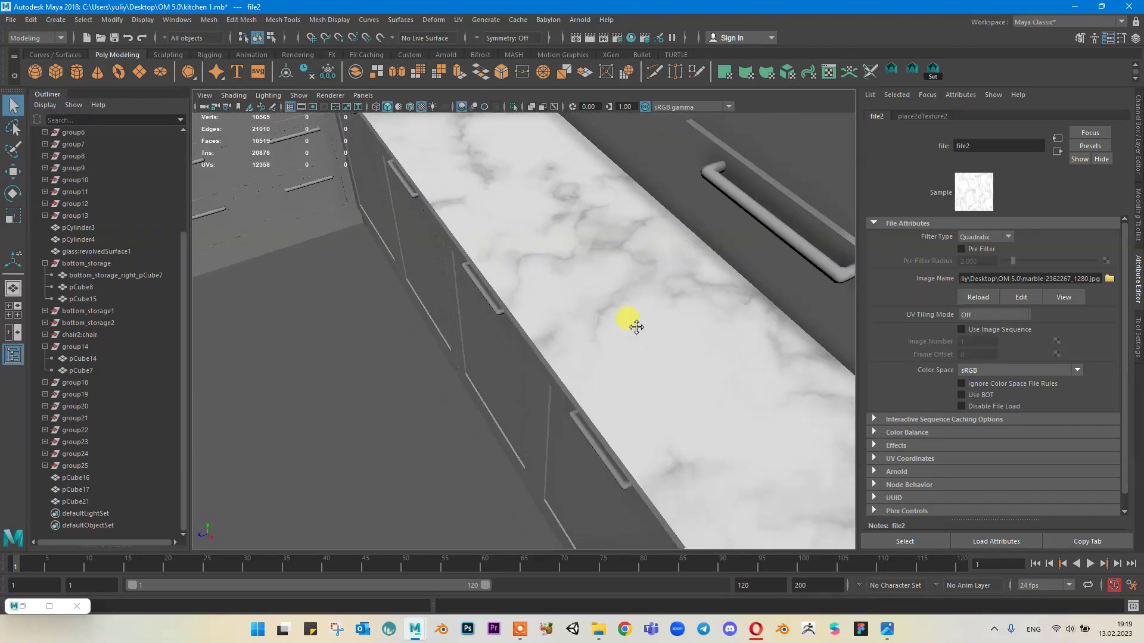
pyautogui.keyDown('alt'); pyautogui.moveTo(636, 327); pyautogui.dragTo(615, 307); pyautogui.keyUp('alt')
pyautogui.keyDown('alt'); pyautogui.moveTo(685, 418); pyautogui.dragTo(718, 335, button='middle'); pyautogui.keyUp('alt')
pyautogui.scroll(-3, 508, 434)
pyautogui.keyDown('alt'); pyautogui.moveTo(507, 434); pyautogui.dragTo(577, 381); pyautogui.keyUp('alt')
pyautogui.scroll(-4, 599, 341)
pyautogui.scroll(3, 578, 384)
pyautogui.scroll(-3, 580, 386)
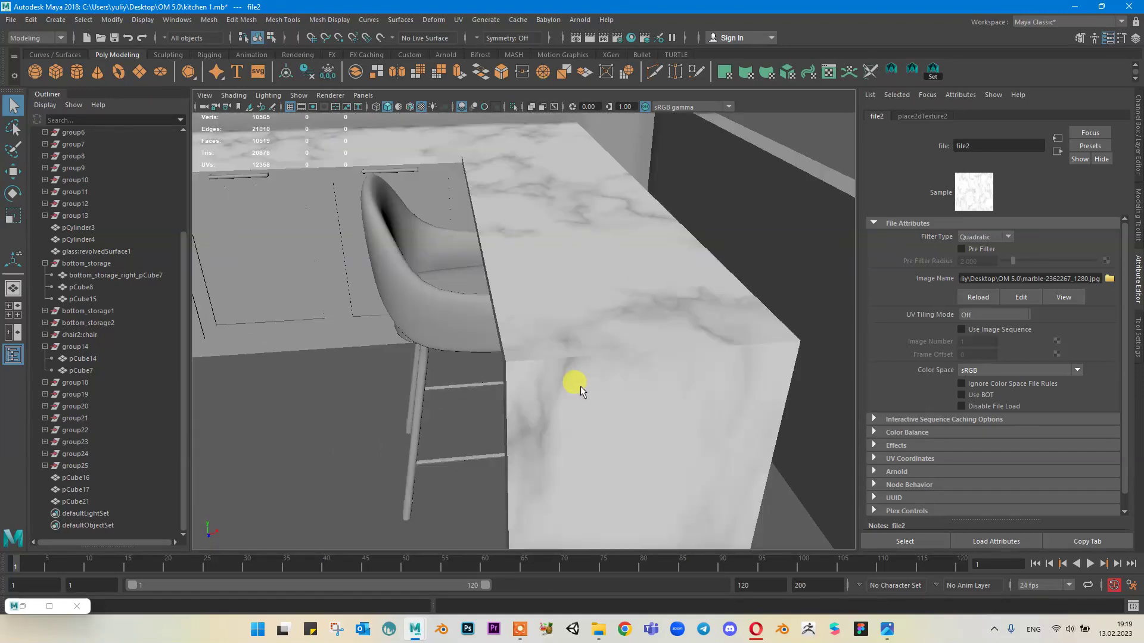
# Step: Select the bar's vertical end-panel face and move its UV shell up into the empty middle of the UV layout
pyautogui.click(617, 365)
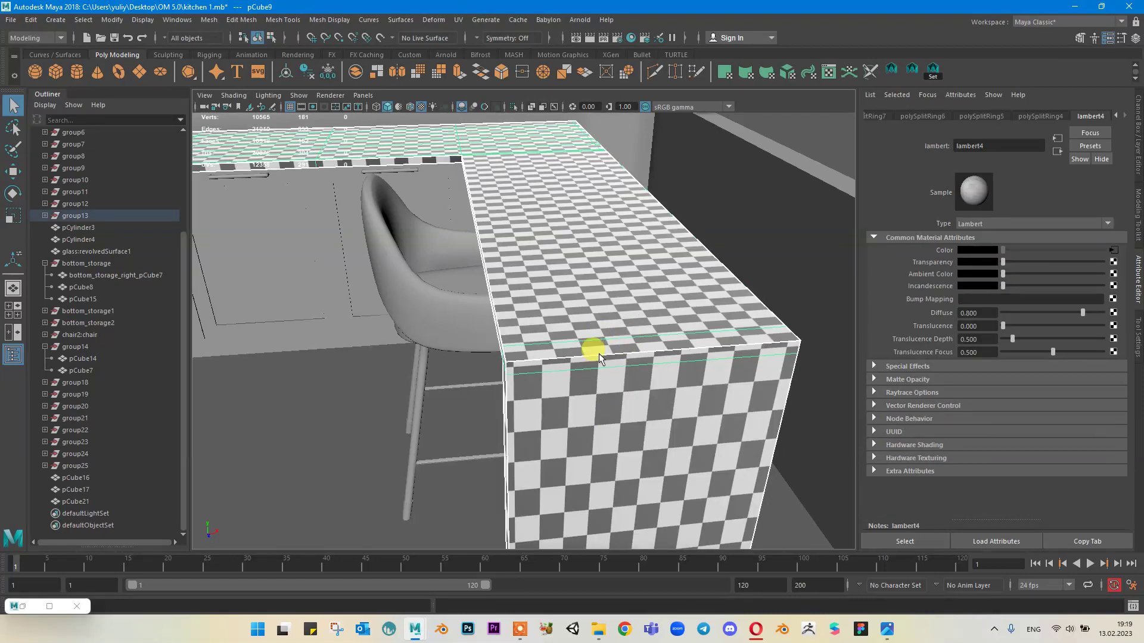
pyautogui.moveTo(608, 384); pyautogui.dragTo(614, 349, button='right')
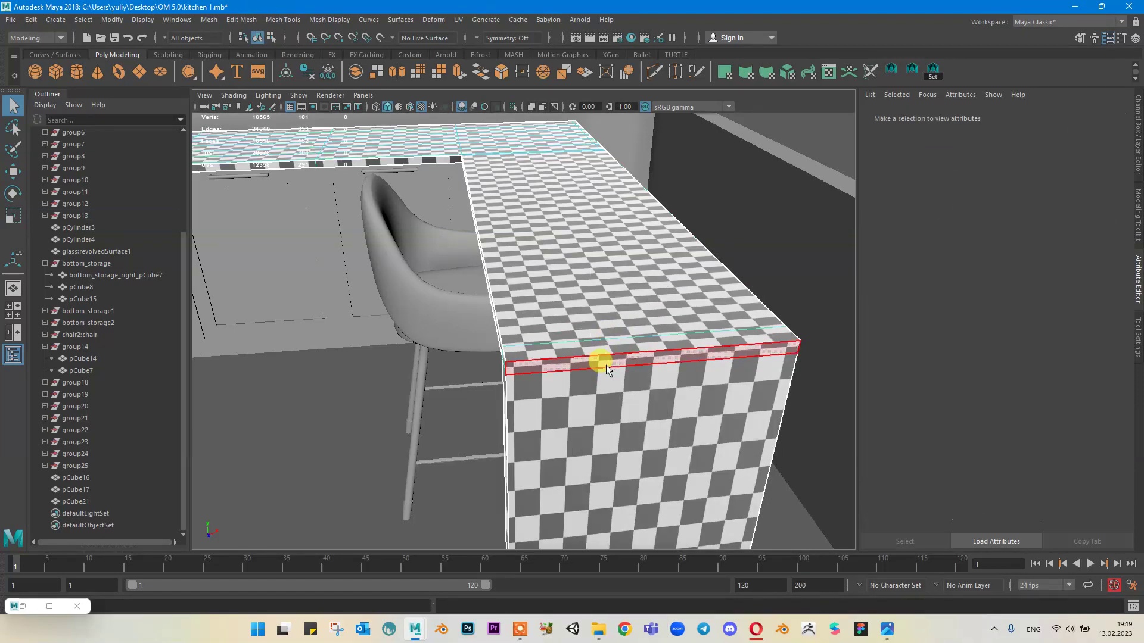
pyautogui.click(616, 405)
pyautogui.click(22, 606)
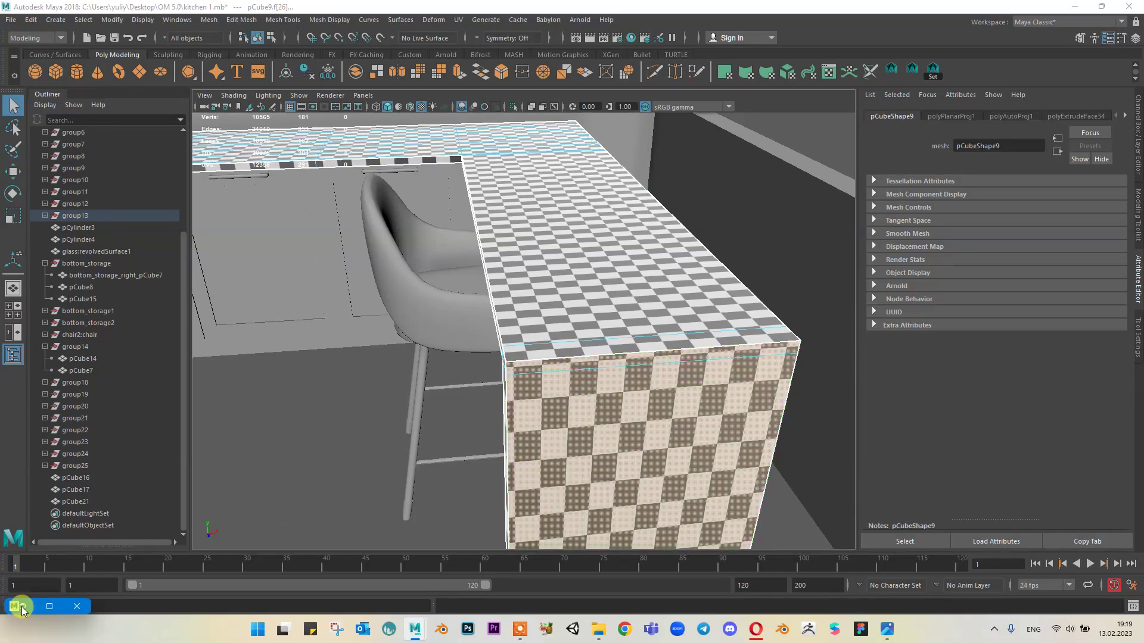
pyautogui.scroll(5, 860, 474)
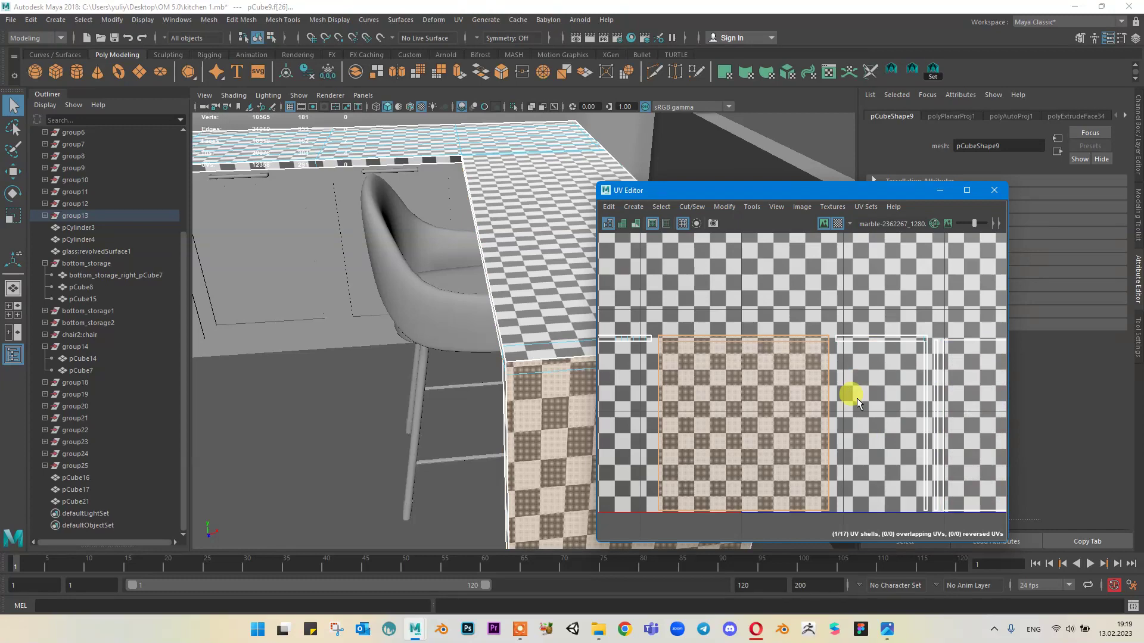
pyautogui.click(795, 448)
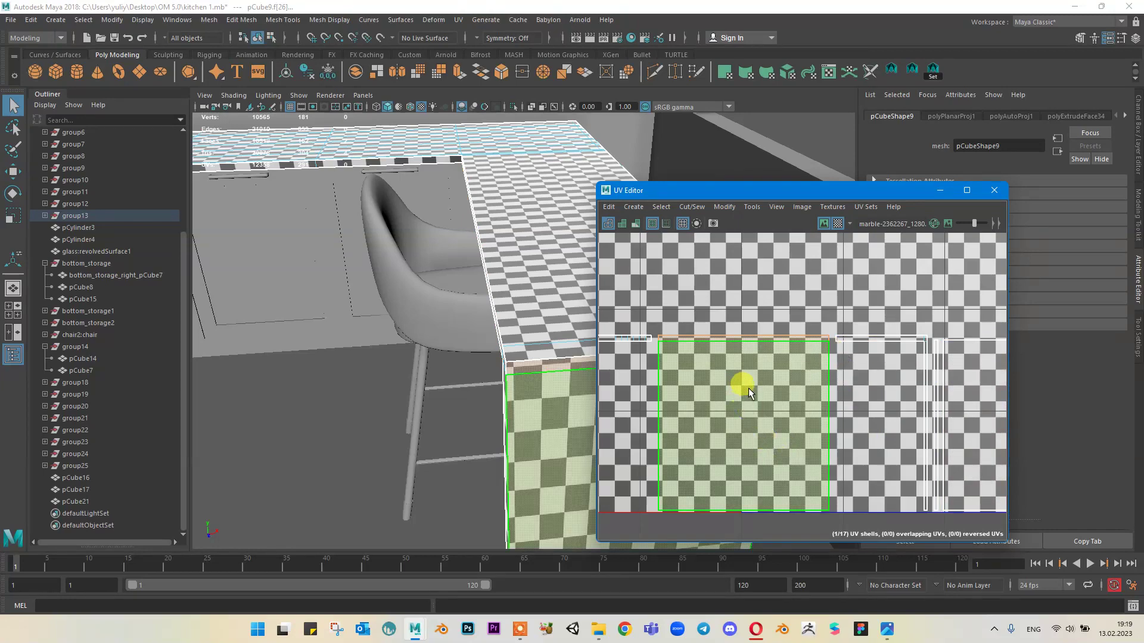
pyautogui.scroll(-4, 737, 349)
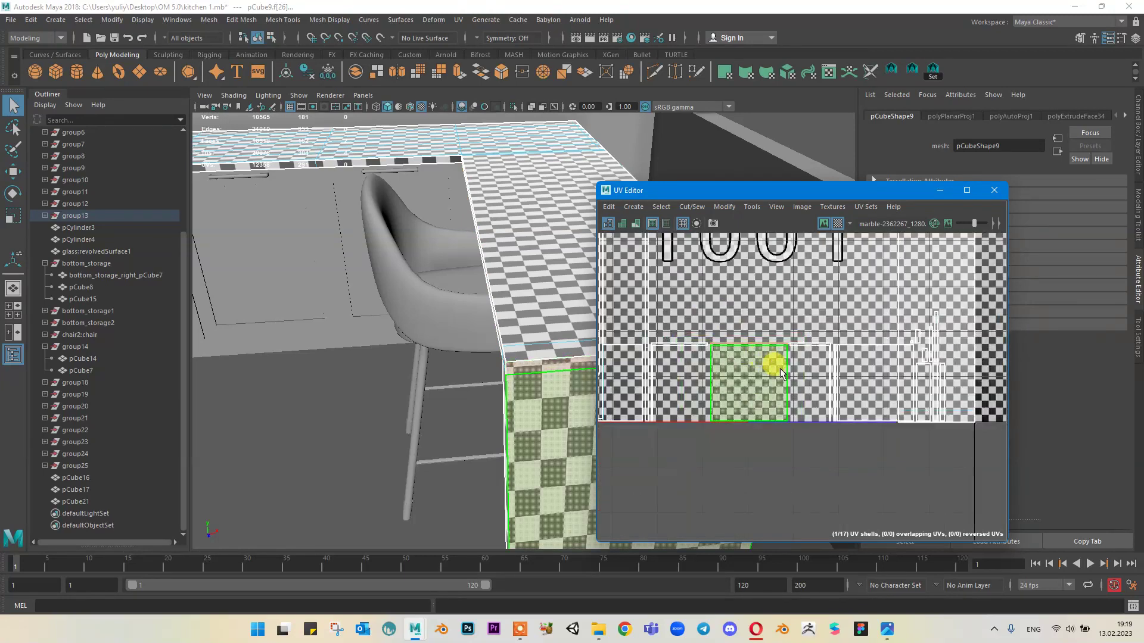
pyautogui.press('w')
pyautogui.scroll(-3, 781, 342)
pyautogui.moveTo(761, 366); pyautogui.dragTo(748, 302)
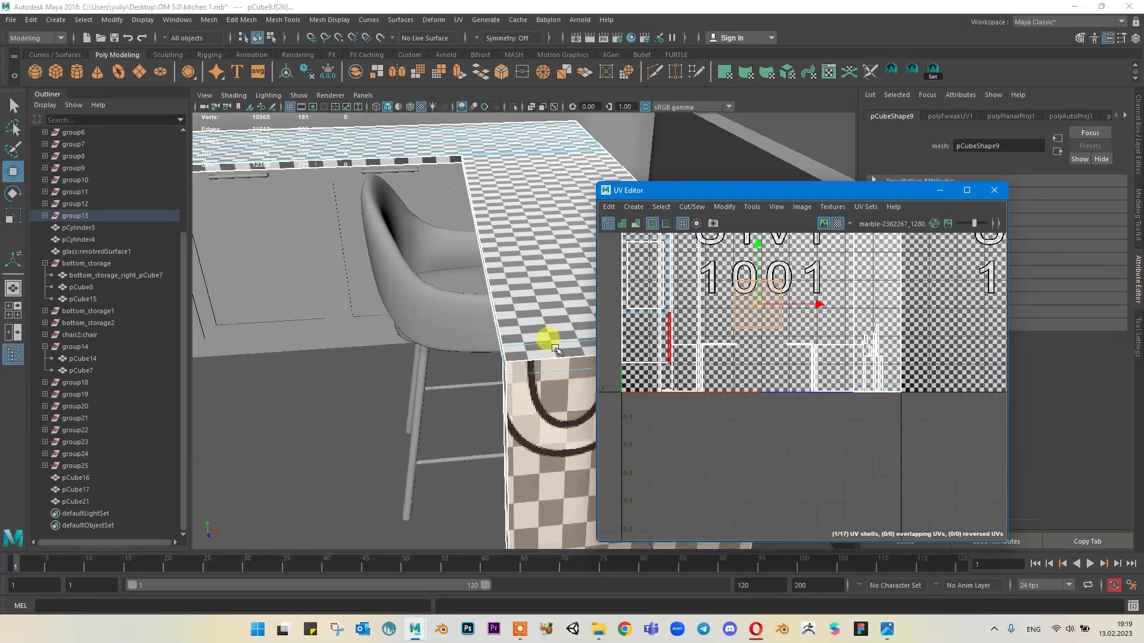
# Step: Select the edge where the bar top meets the end panel and locate its two matching edges in the UV layout
pyautogui.rightClick(546, 303)
pyautogui.click(545, 270)
pyautogui.click(532, 359)
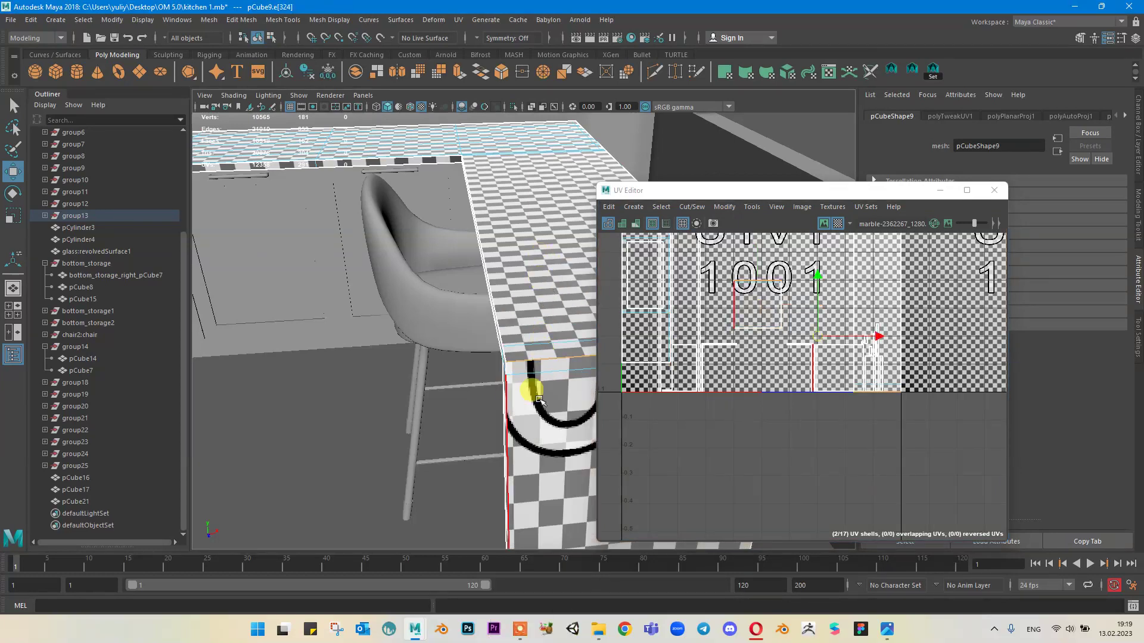
pyautogui.scroll(-4, 841, 325)
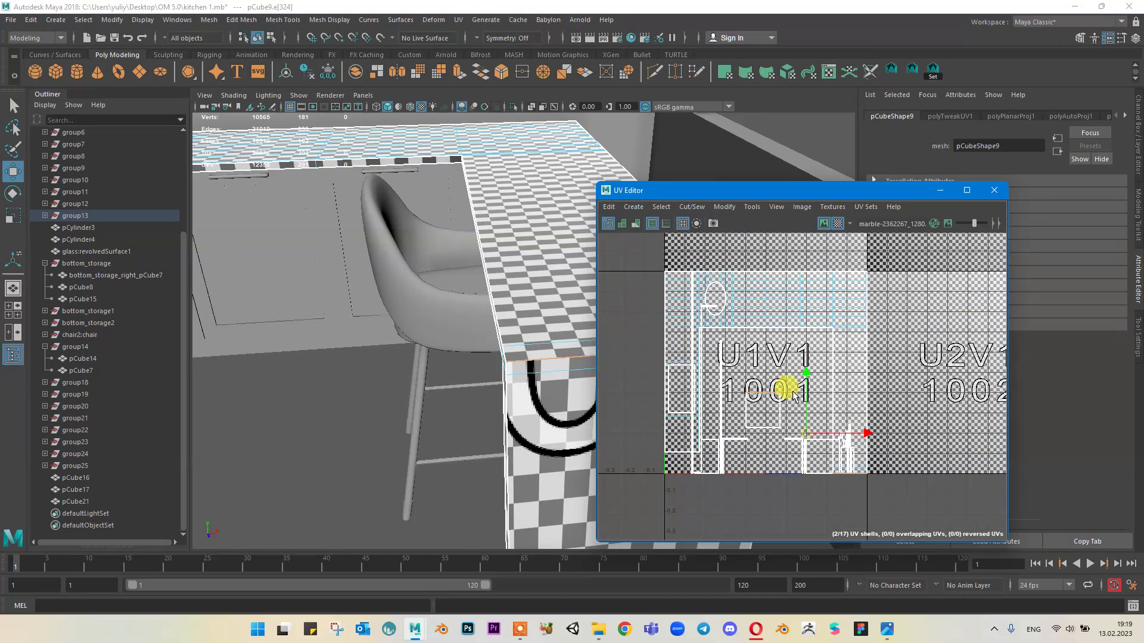
pyautogui.scroll(2, 756, 399)
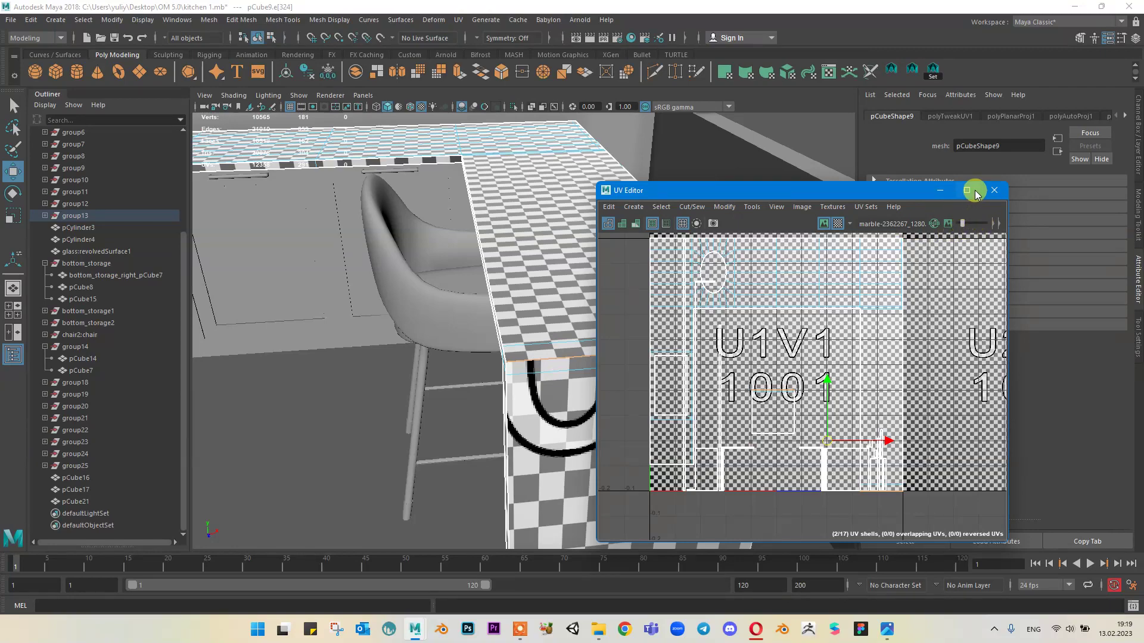
# Step: Maximize the UV Editor, dim its background image, and hide the checker map to reveal the marble texture behind the shells
pyautogui.click(971, 190)
pyautogui.click(1084, 38)
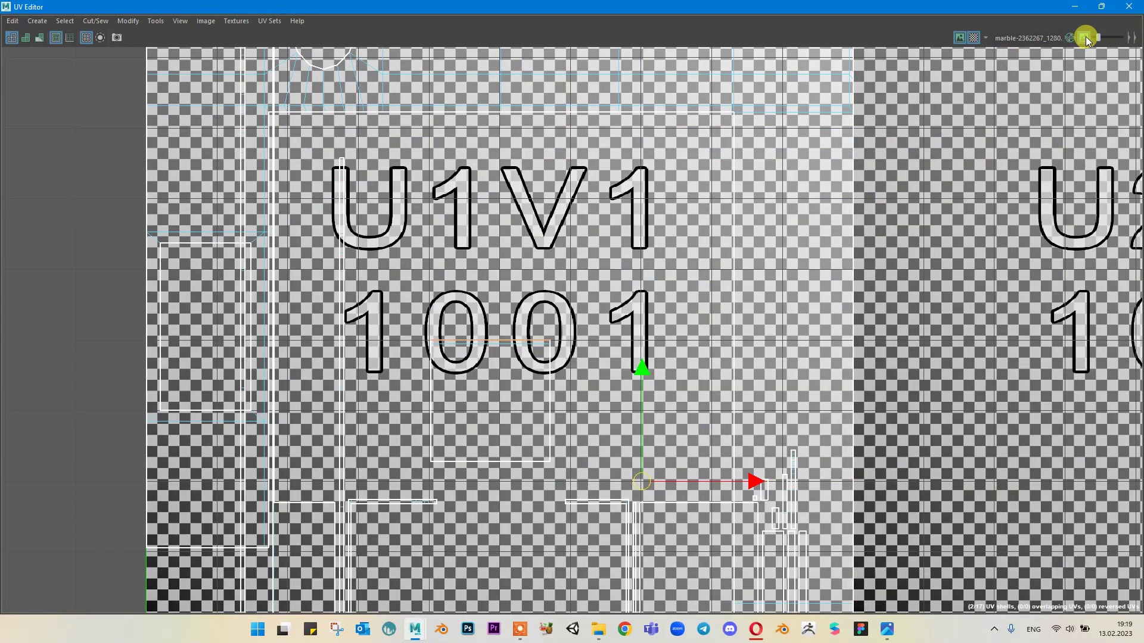
pyautogui.moveTo(1098, 39); pyautogui.dragTo(1118, 44)
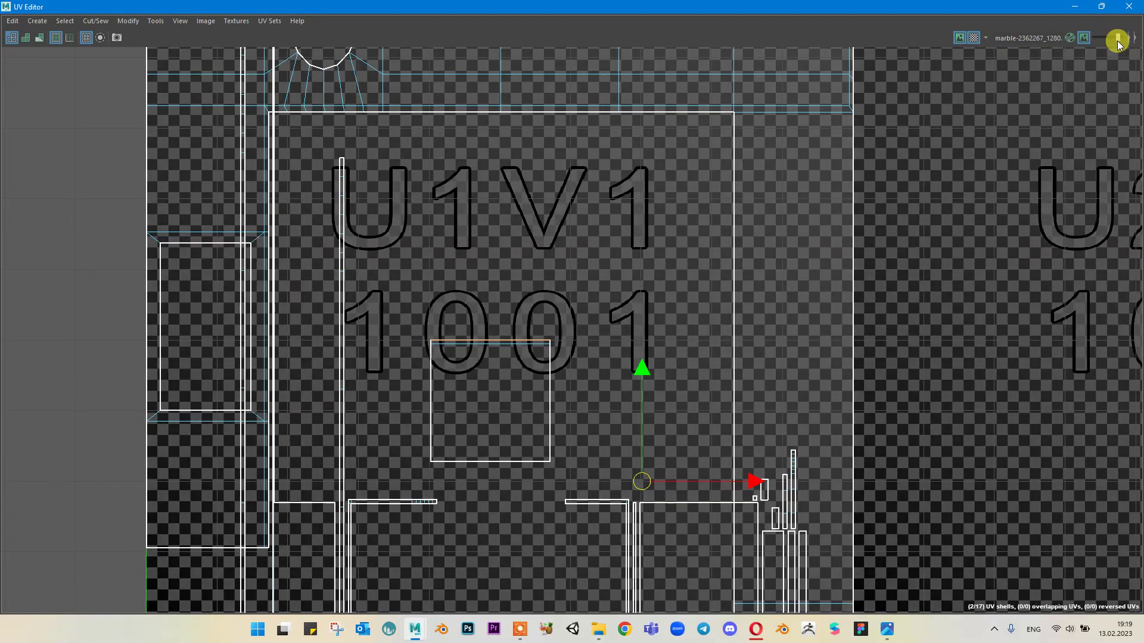
pyautogui.scroll(-3, 703, 180)
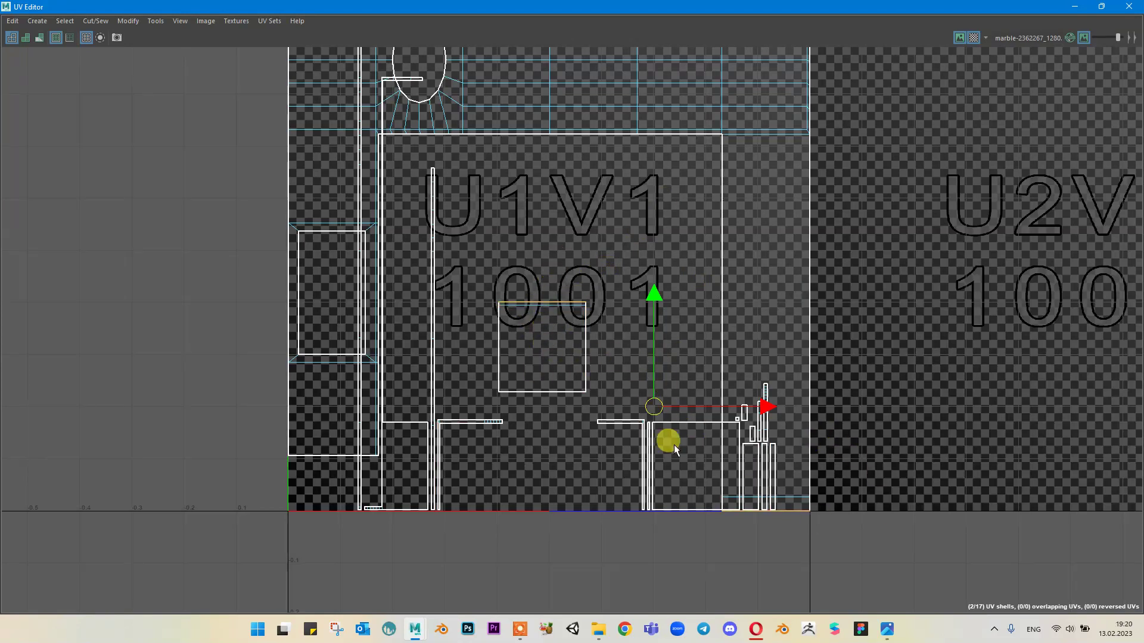
pyautogui.click(1081, 39)
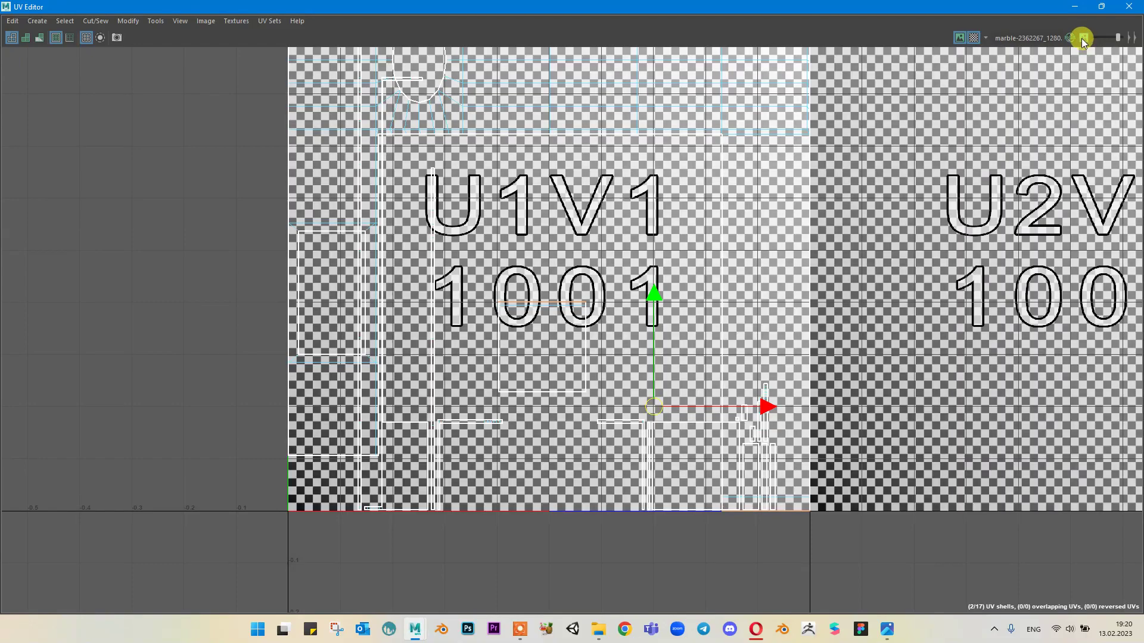
pyautogui.click(1085, 38)
pyautogui.moveTo(1125, 41); pyautogui.dragTo(1117, 44)
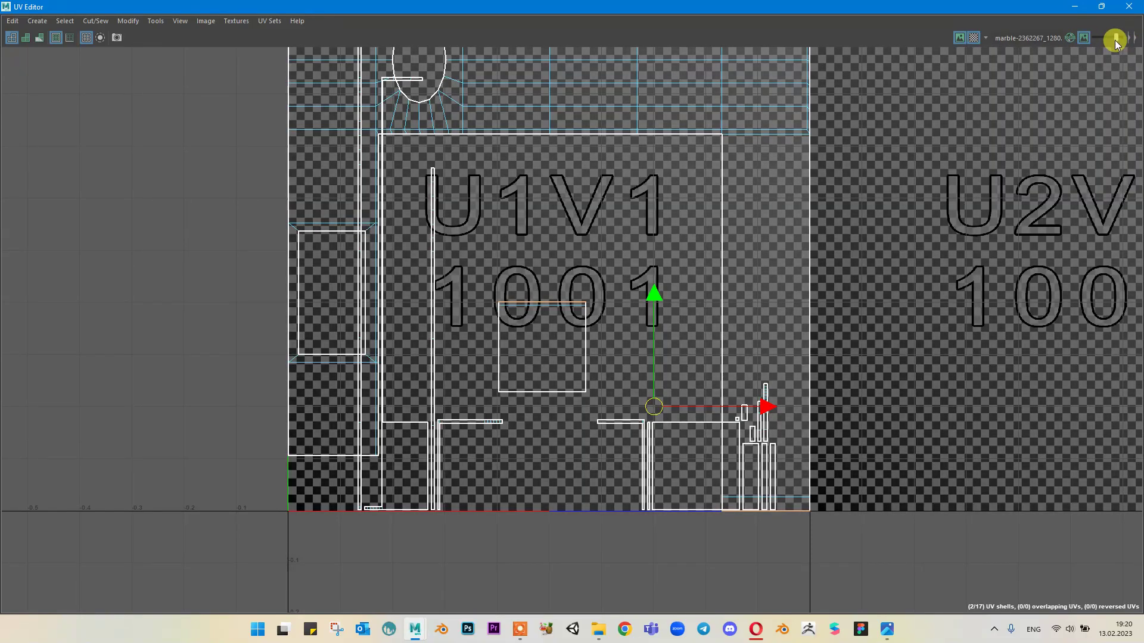
pyautogui.click(973, 37)
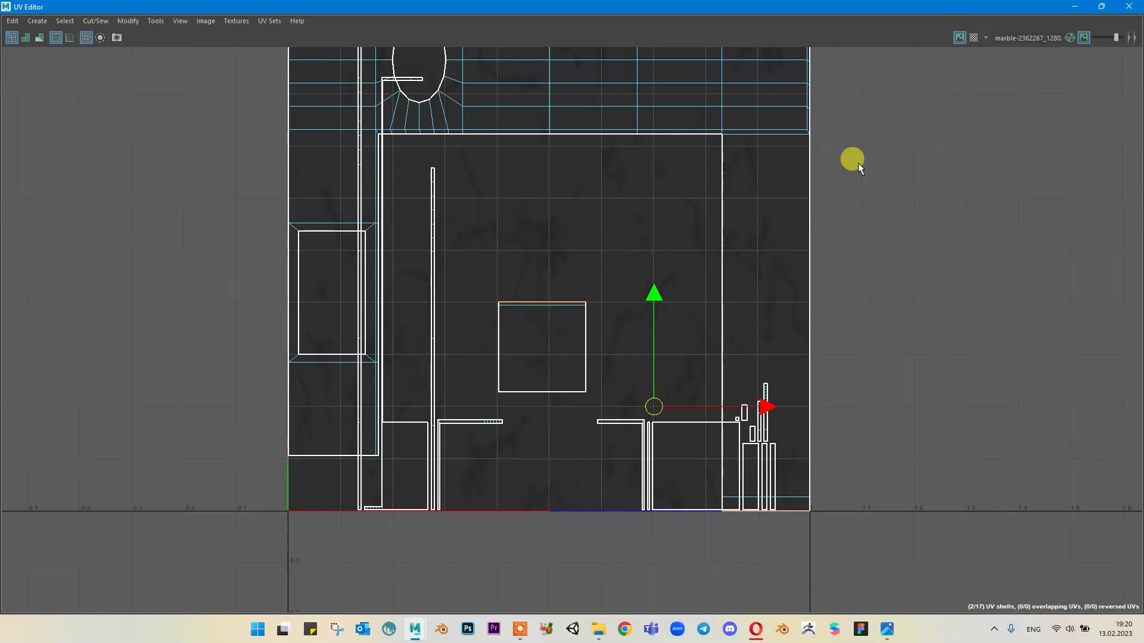
pyautogui.moveTo(1113, 37); pyautogui.dragTo(1109, 40)
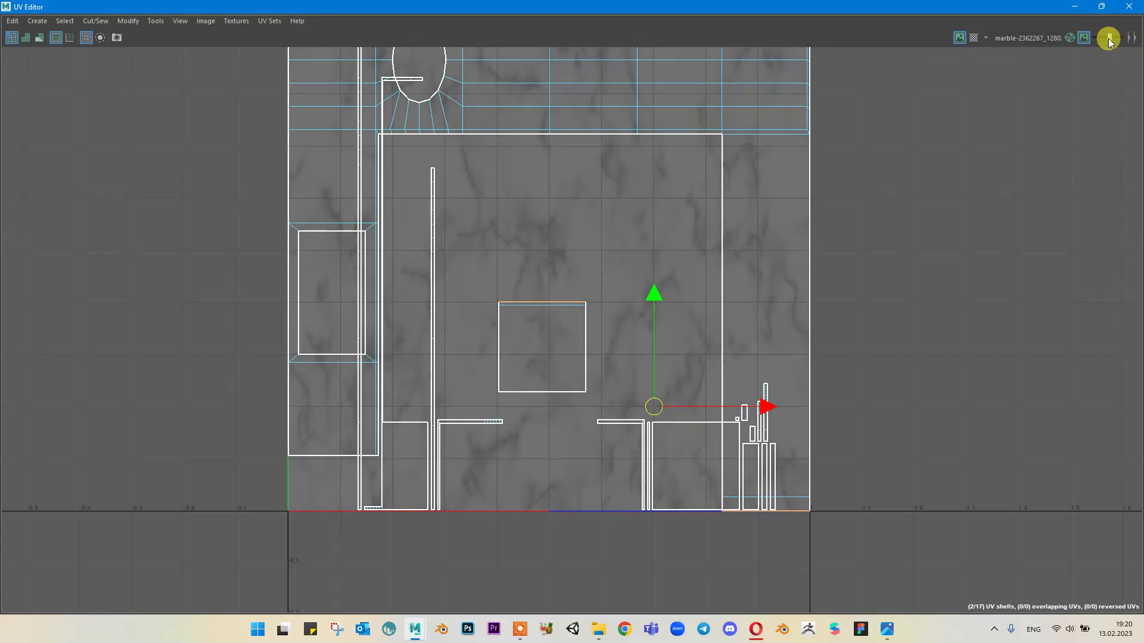
# Step: Select all the UVs of the end panel's shell and restore the UV Editor to a smaller window beside the model
pyautogui.moveTo(551, 311); pyautogui.dragTo(613, 301, button='right')
pyautogui.moveTo(587, 409); pyautogui.dragTo(593, 393)
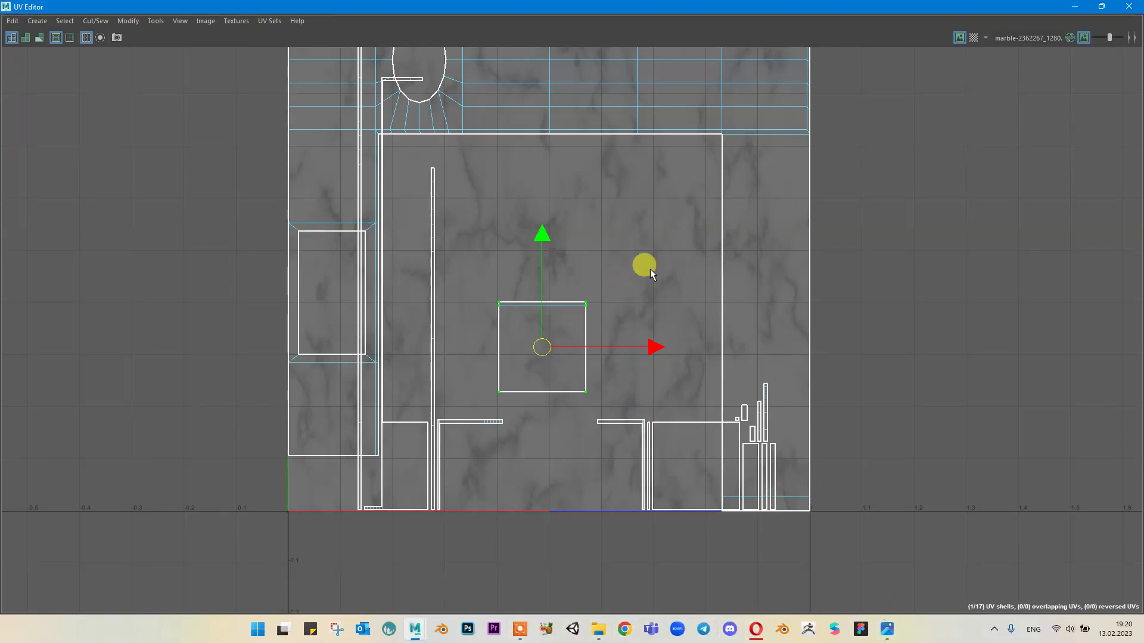
pyautogui.moveTo(1027, 7); pyautogui.dragTo(991, 92)
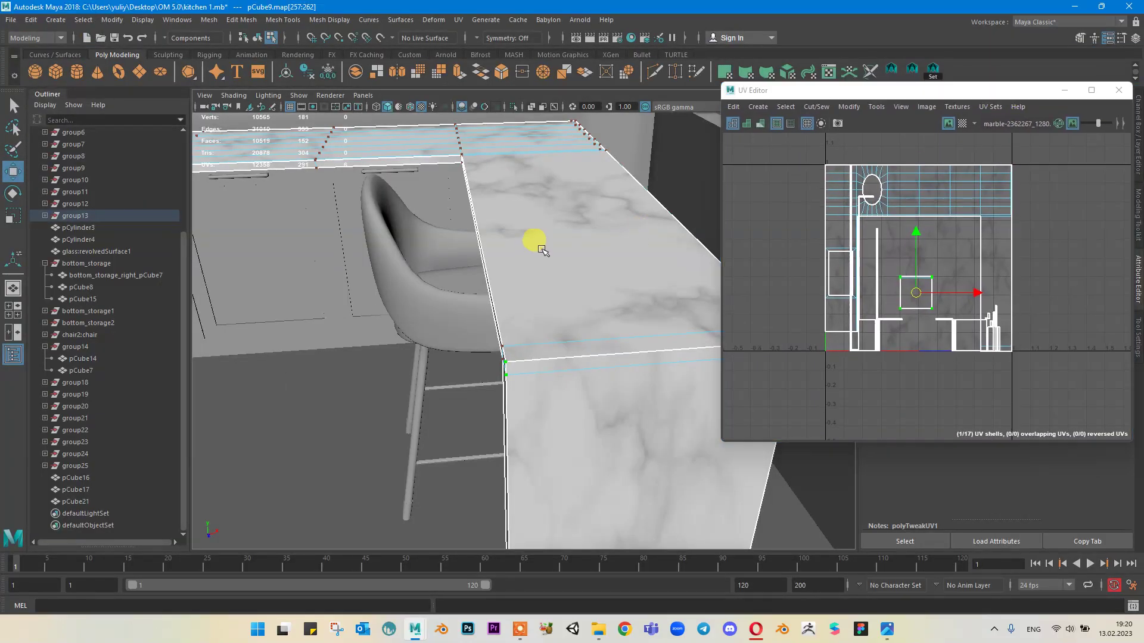
pyautogui.keyDown('alt'); pyautogui.moveTo(536, 243); pyautogui.dragTo(454, 237, button='middle'); pyautogui.keyUp('alt')
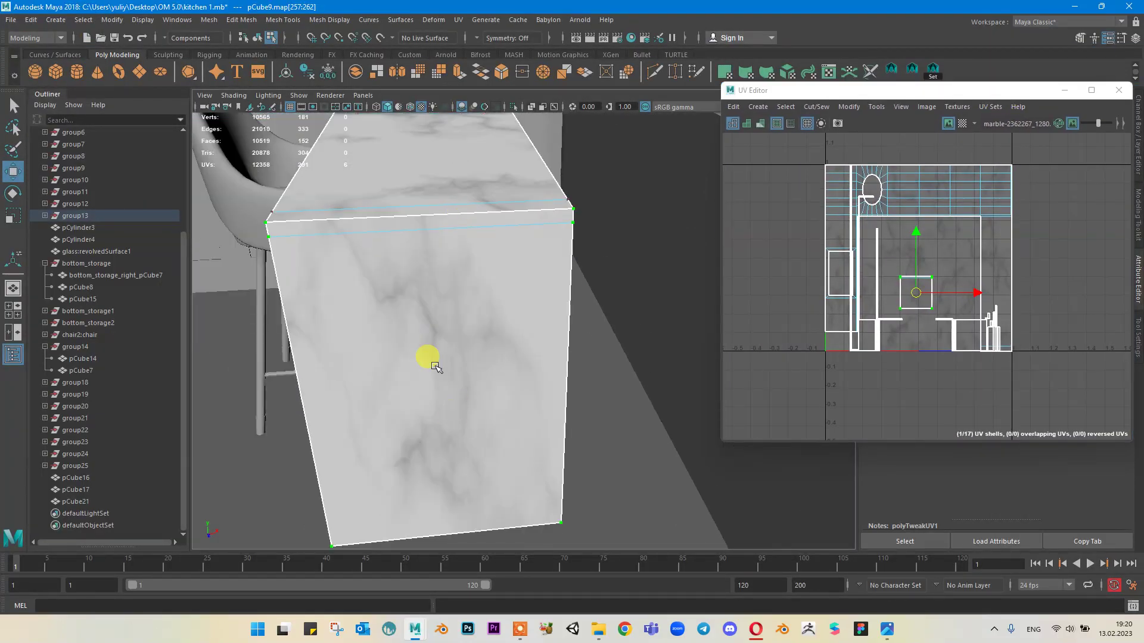
pyautogui.scroll(3, 1042, 303)
pyautogui.keyDown('alt'); pyautogui.moveTo(866, 262); pyautogui.dragTo(895, 266, button='middle'); pyautogui.keyUp('alt')
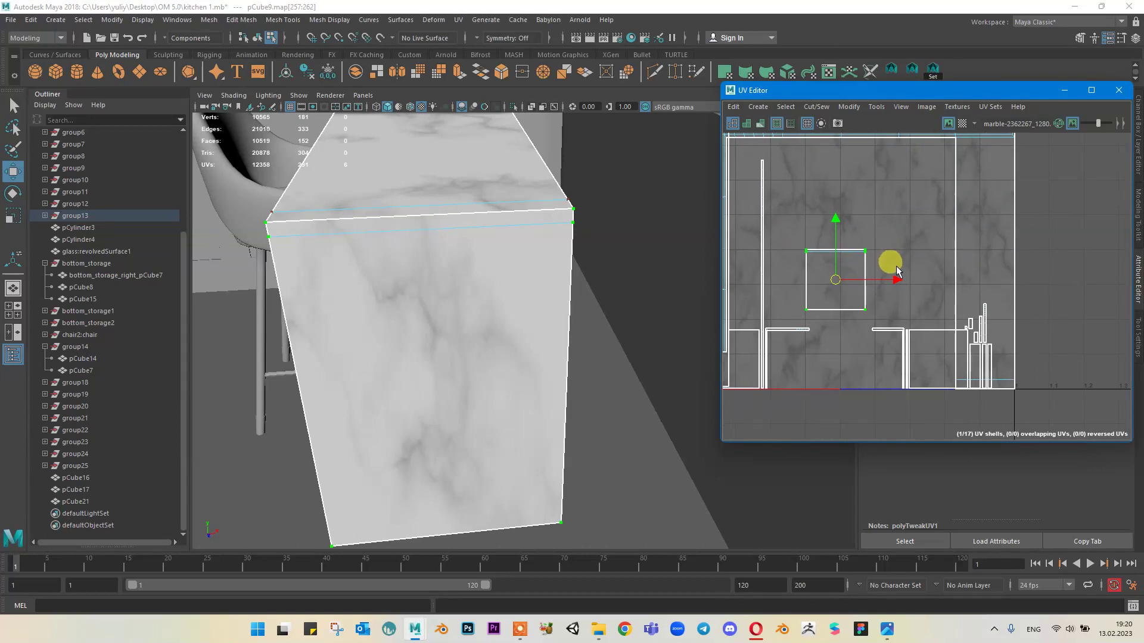
# Step: Stretch the end panel's UV shell vertically and place it directly below the bar strip in the UV layout
pyautogui.scroll(1, 896, 271)
pyautogui.press('r')
pyautogui.moveTo(821, 227); pyautogui.dragTo(823, 191)
pyautogui.press('w')
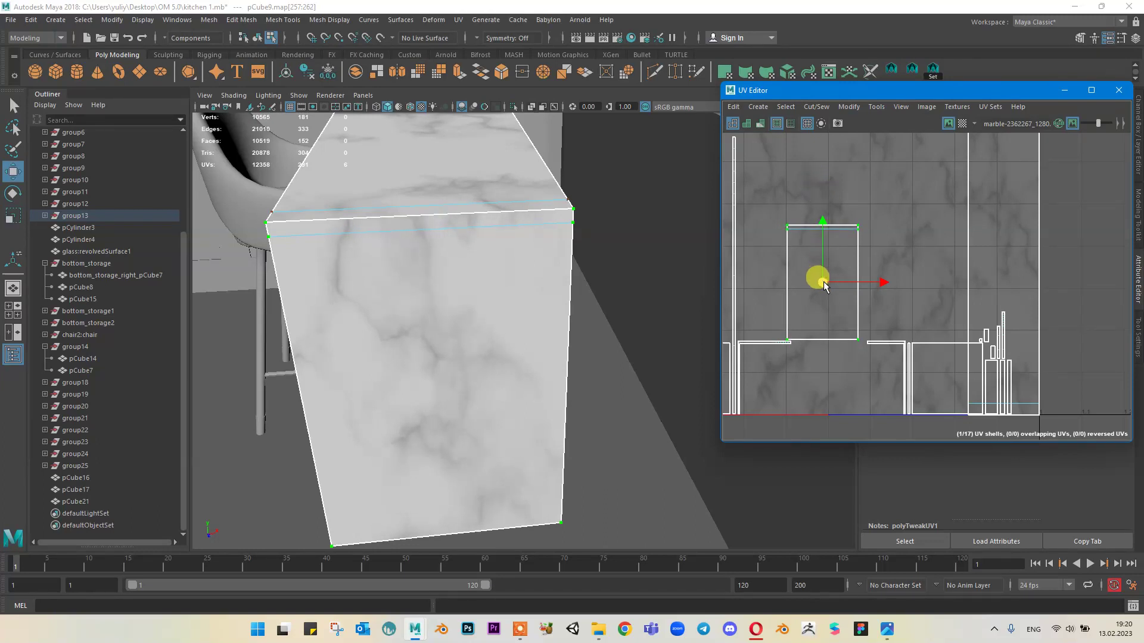
pyautogui.moveTo(817, 276); pyautogui.dragTo(1003, 478)
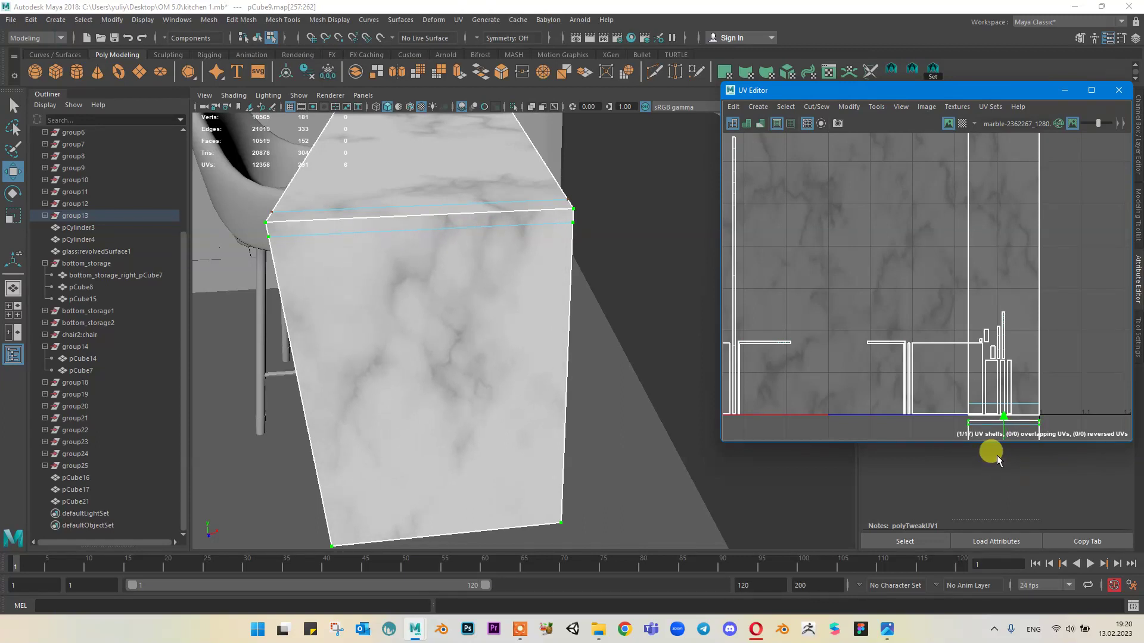
# Step: Select the edge between the bar top and end panel and join its two UV shells with Move and Sew
pyautogui.moveTo(473, 254); pyautogui.dragTo(482, 208, button='right')
pyautogui.click(478, 213)
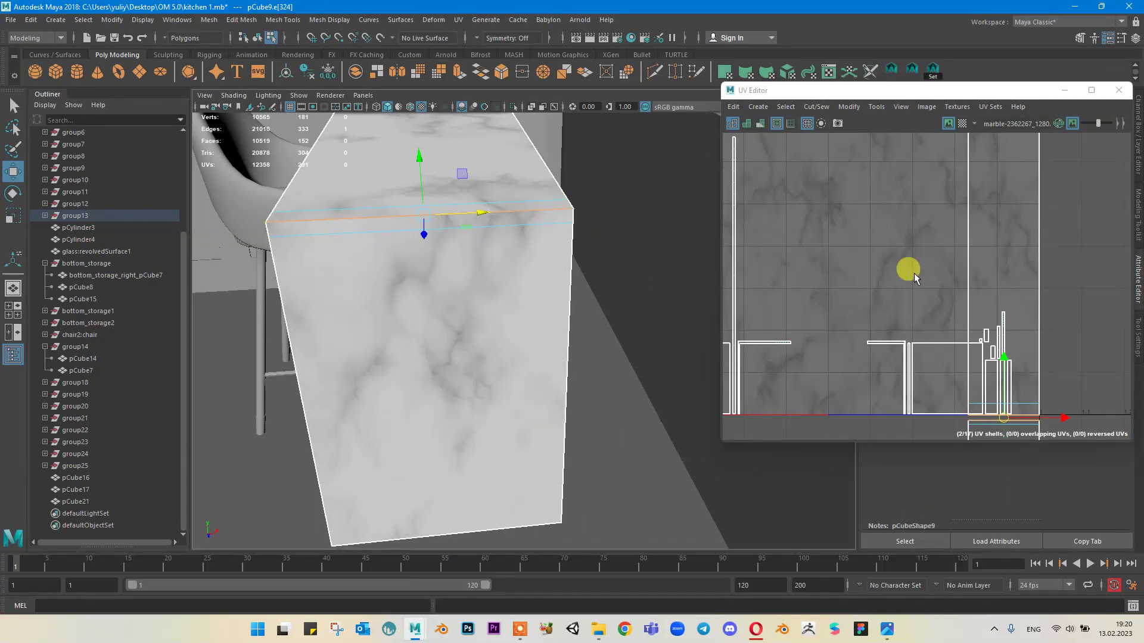
pyautogui.keyDown('alt'); pyautogui.moveTo(962, 252); pyautogui.dragTo(938, 155, button='middle'); pyautogui.keyUp('alt')
pyautogui.scroll(4, 1004, 294)
pyautogui.scroll(2, 1005, 324)
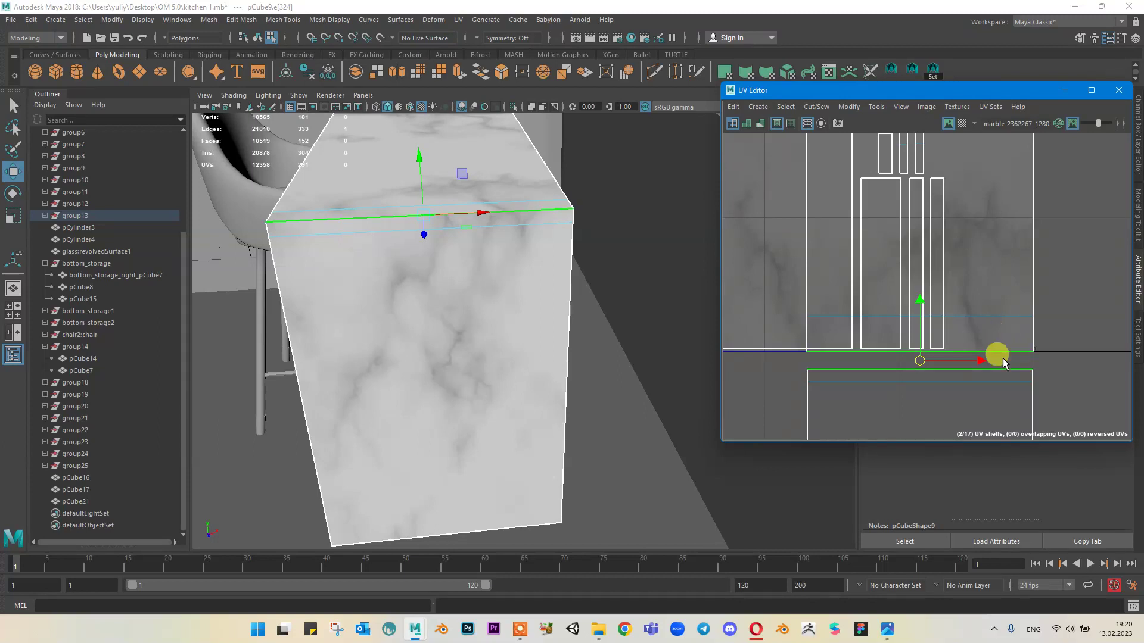
pyautogui.keyDown('shift'); pyautogui.moveTo(1003, 360); pyautogui.dragTo(988, 323, button='right'); pyautogui.keyUp('shift')
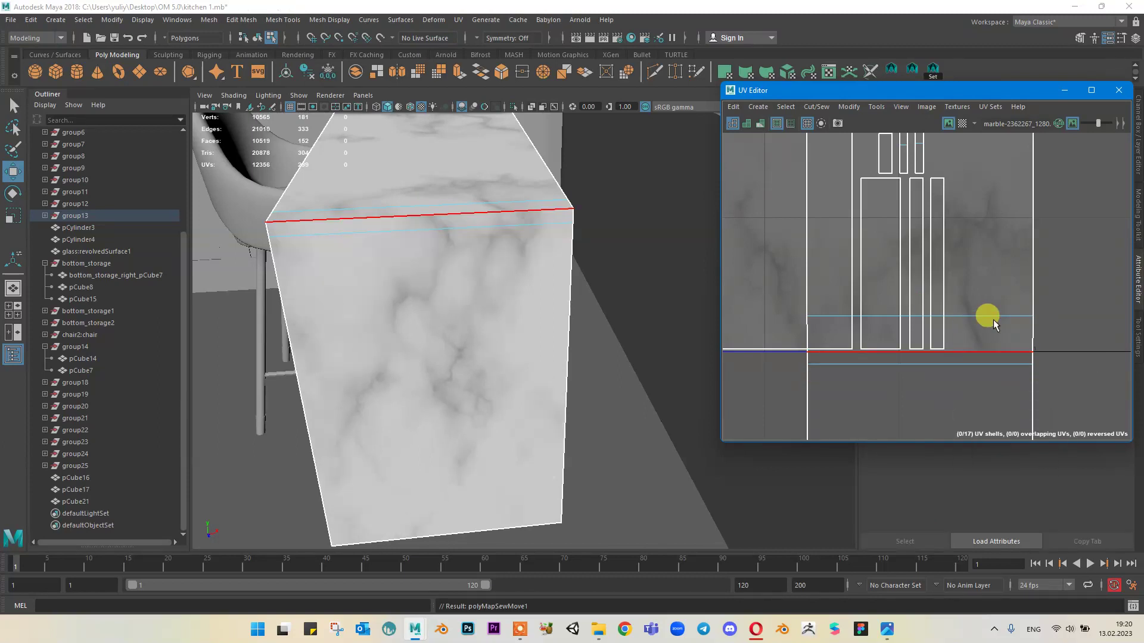
pyautogui.scroll(-6, 1075, 277)
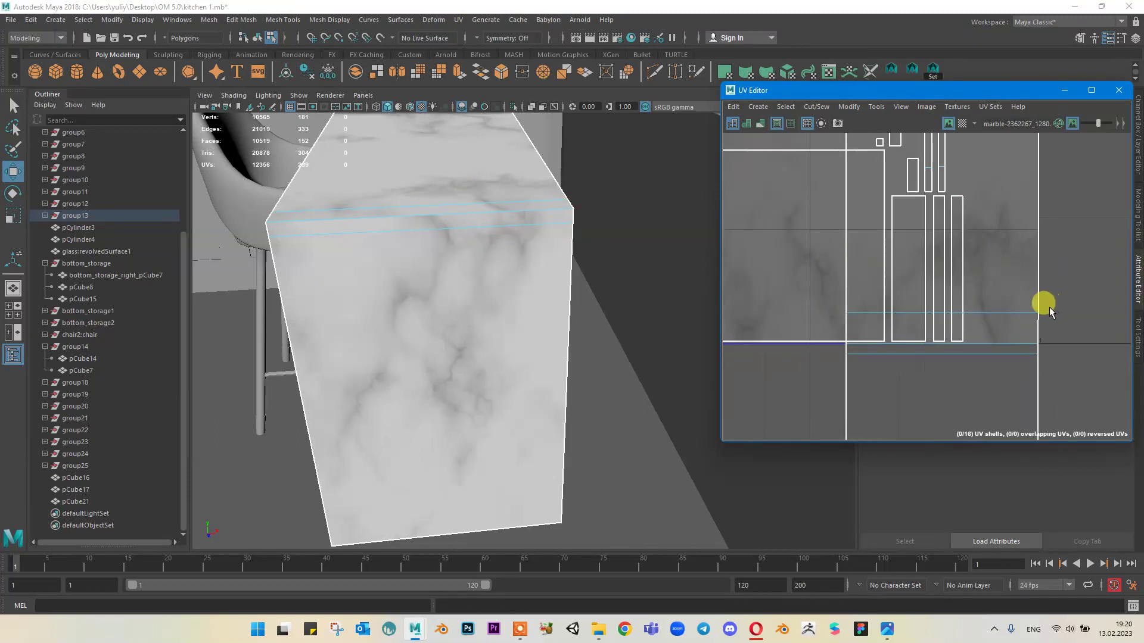
pyautogui.scroll(3, 1011, 305)
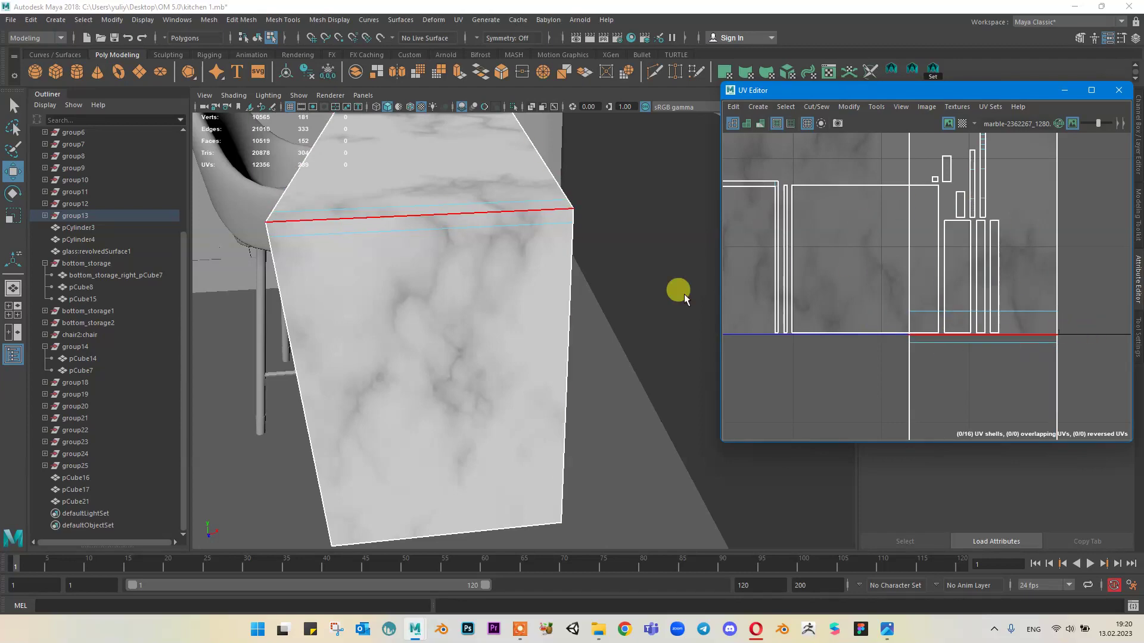
pyautogui.keyDown('alt'); pyautogui.moveTo(468, 251); pyautogui.dragTo(496, 278, button='middle'); pyautogui.keyUp('alt')
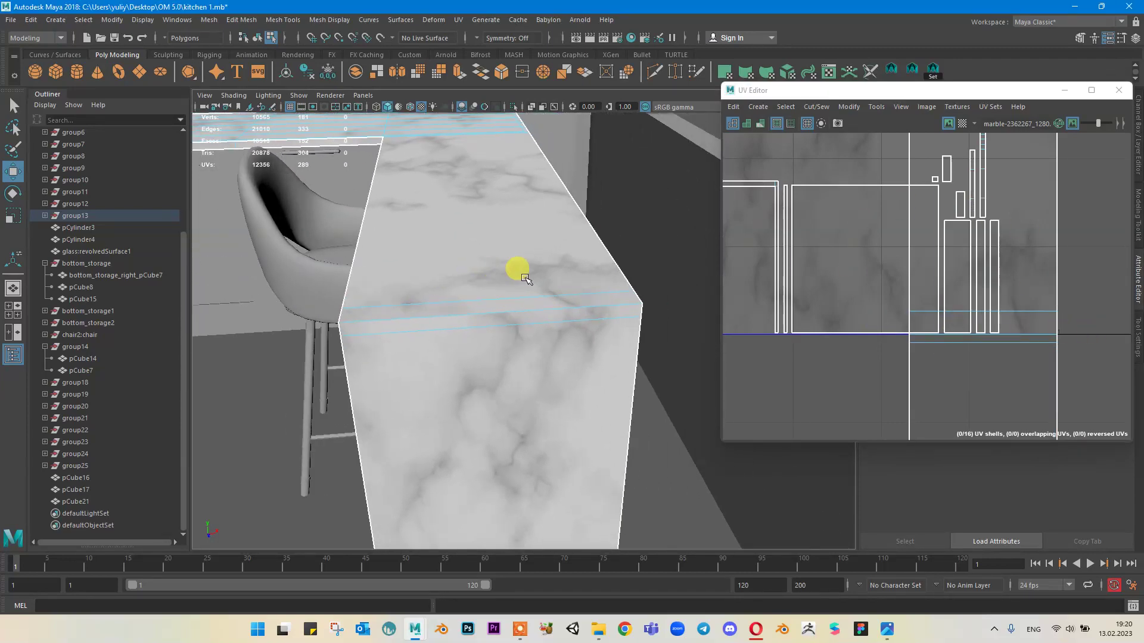
# Step: Return to object selection and examine the marble across the bar's end edge and the countertop's joined shell in the UV layout
pyautogui.scroll(3, 517, 269)
pyautogui.moveTo(541, 245); pyautogui.dragTo(578, 202, button='right')
pyautogui.scroll(-3, 577, 204)
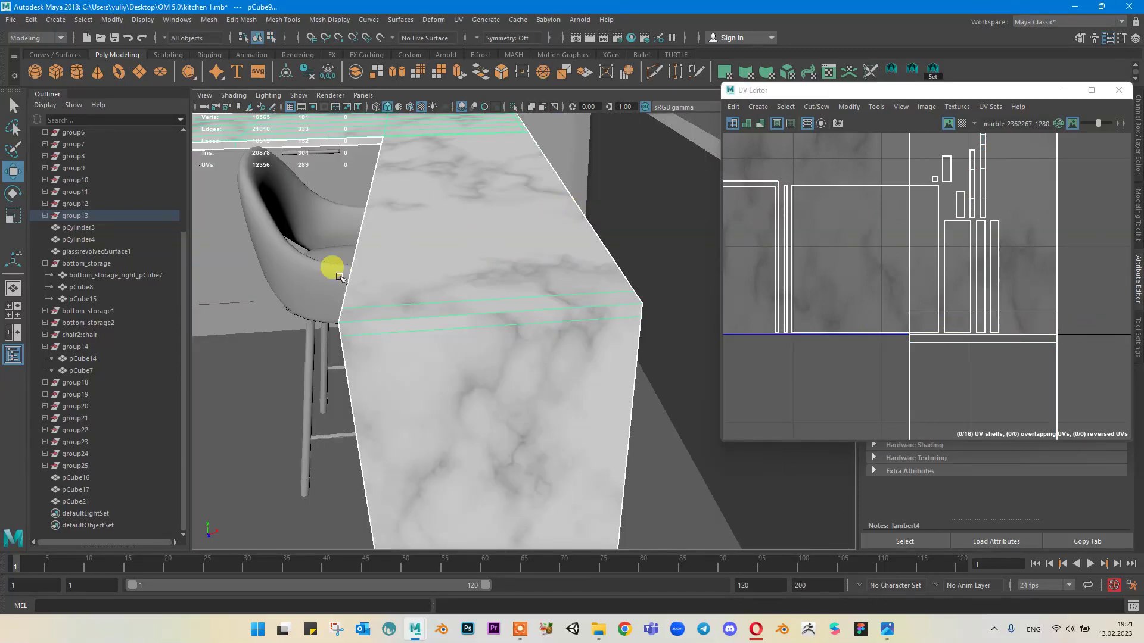
pyautogui.click(300, 298)
pyautogui.keyDown('alt'); pyautogui.moveTo(503, 301); pyautogui.dragTo(589, 293); pyautogui.keyUp('alt')
pyautogui.click(588, 320)
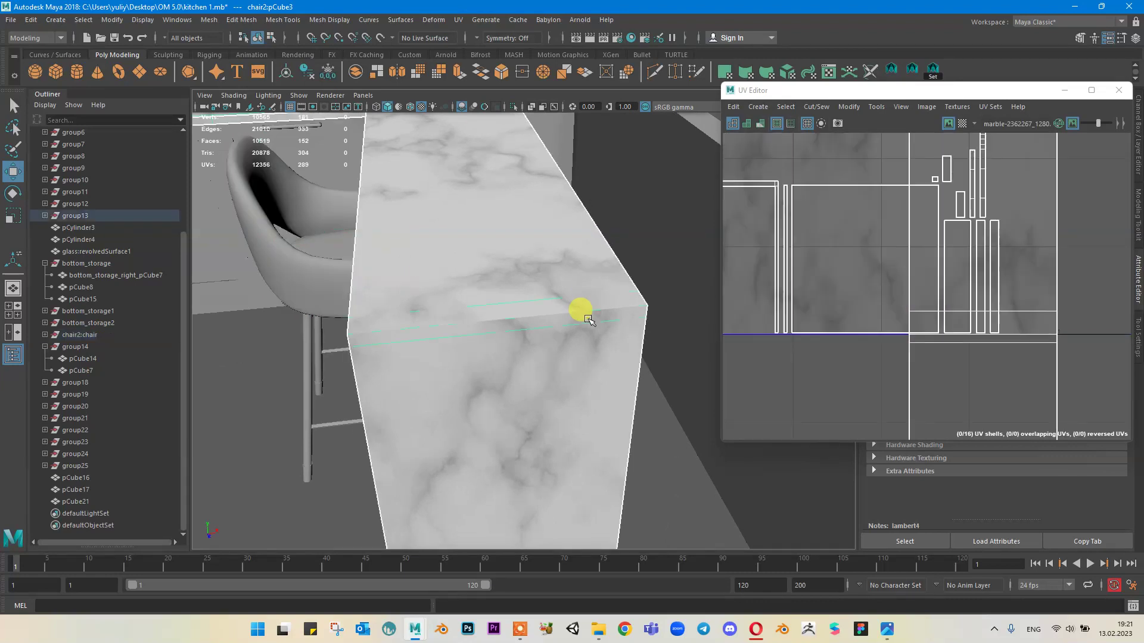
pyautogui.scroll(-7, 998, 306)
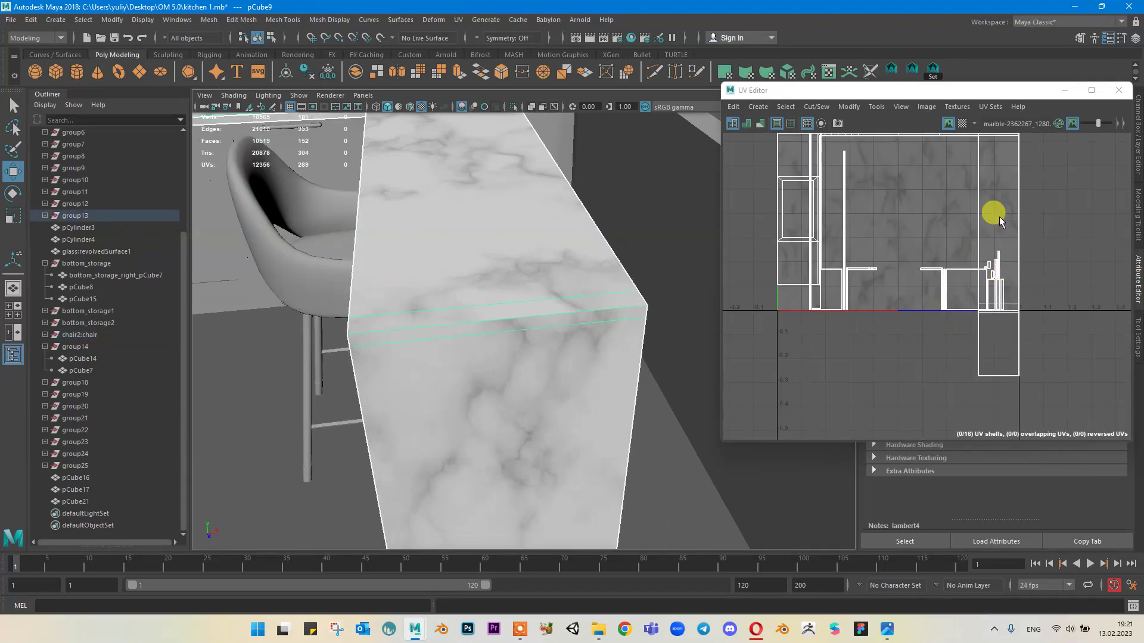
pyautogui.keyDown('alt'); pyautogui.moveTo(1000, 220); pyautogui.dragTo(969, 293, button='middle'); pyautogui.keyUp('alt')
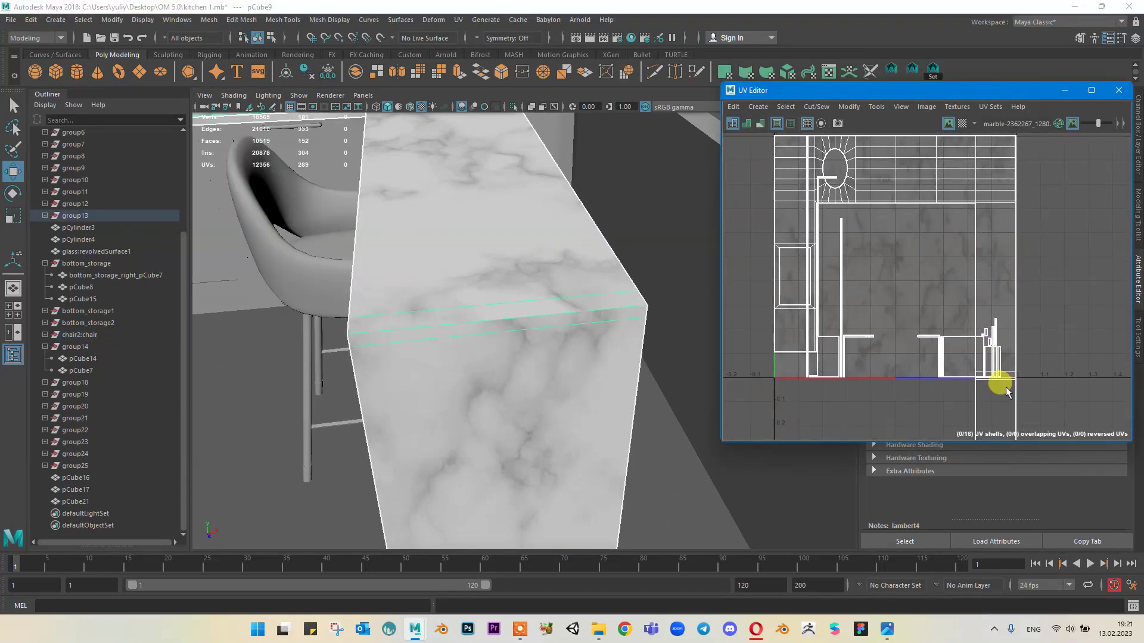
pyautogui.keyDown('alt'); pyautogui.moveTo(1041, 348); pyautogui.dragTo(1004, 237, button='middle'); pyautogui.keyUp('alt')
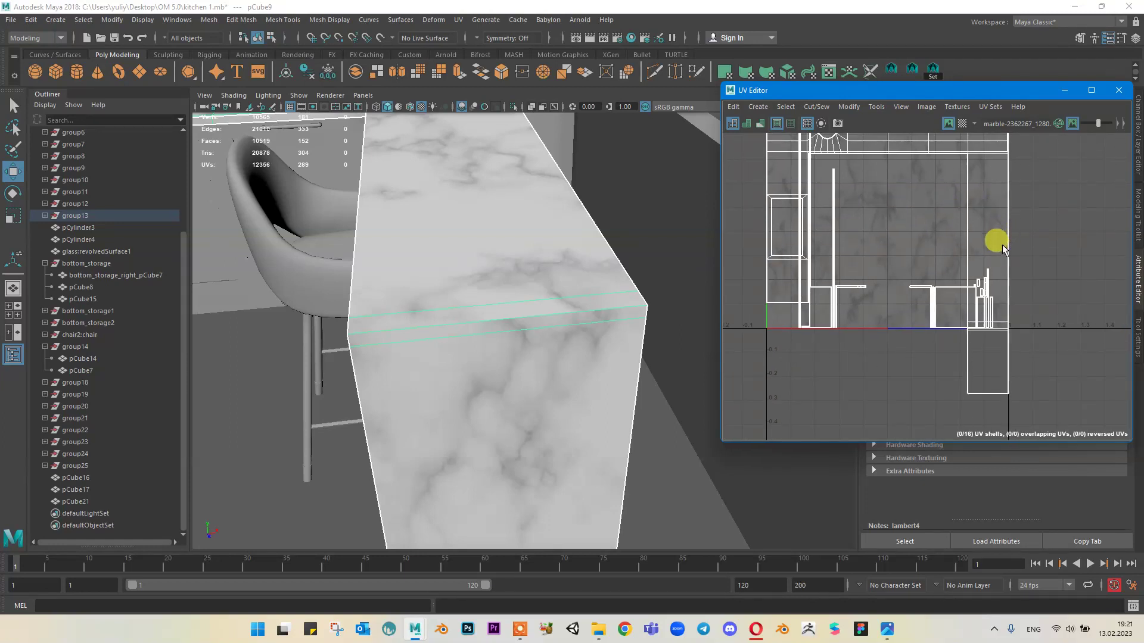
pyautogui.scroll(-3, 971, 277)
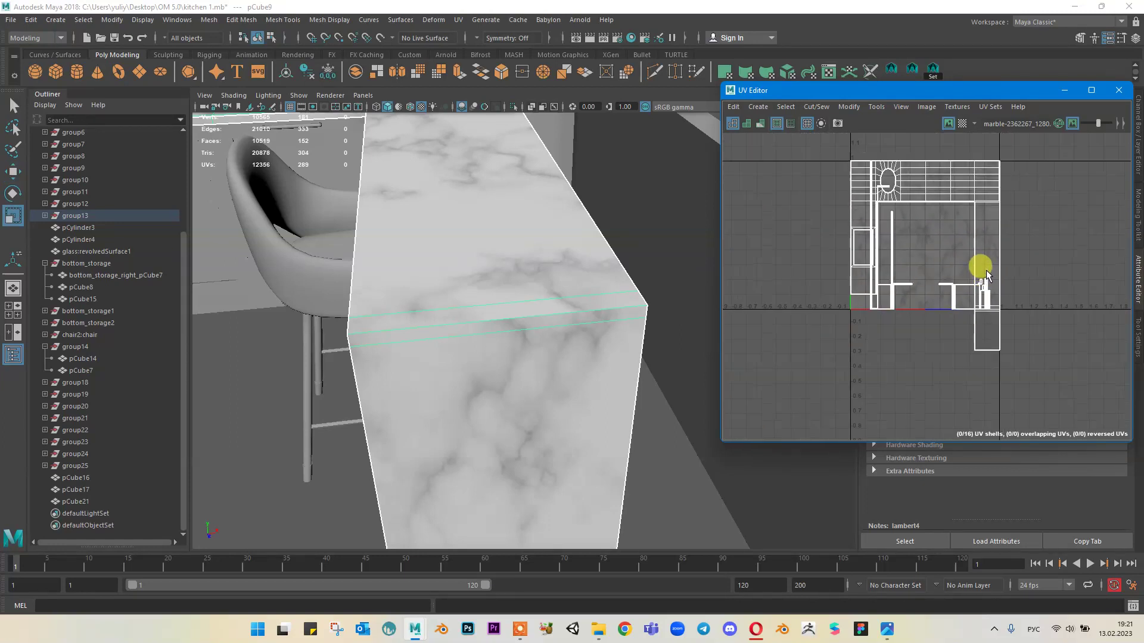
pyautogui.scroll(-1, 987, 270)
pyautogui.keyDown('alt'); pyautogui.moveTo(971, 186); pyautogui.dragTo(977, 240, button='middle'); pyautogui.keyUp('alt')
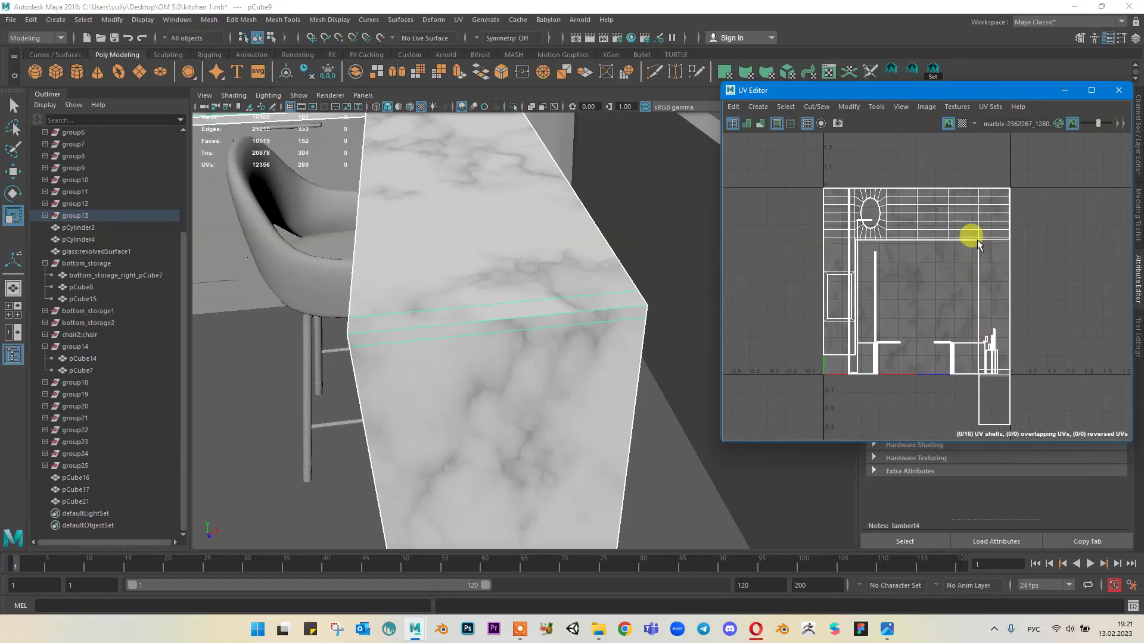
# Step: Try scaling down the countertop's joined UV shell and moving it up toward the upper border of the UV square
pyautogui.moveTo(995, 231); pyautogui.dragTo(1049, 229, button='right')
pyautogui.click(982, 239)
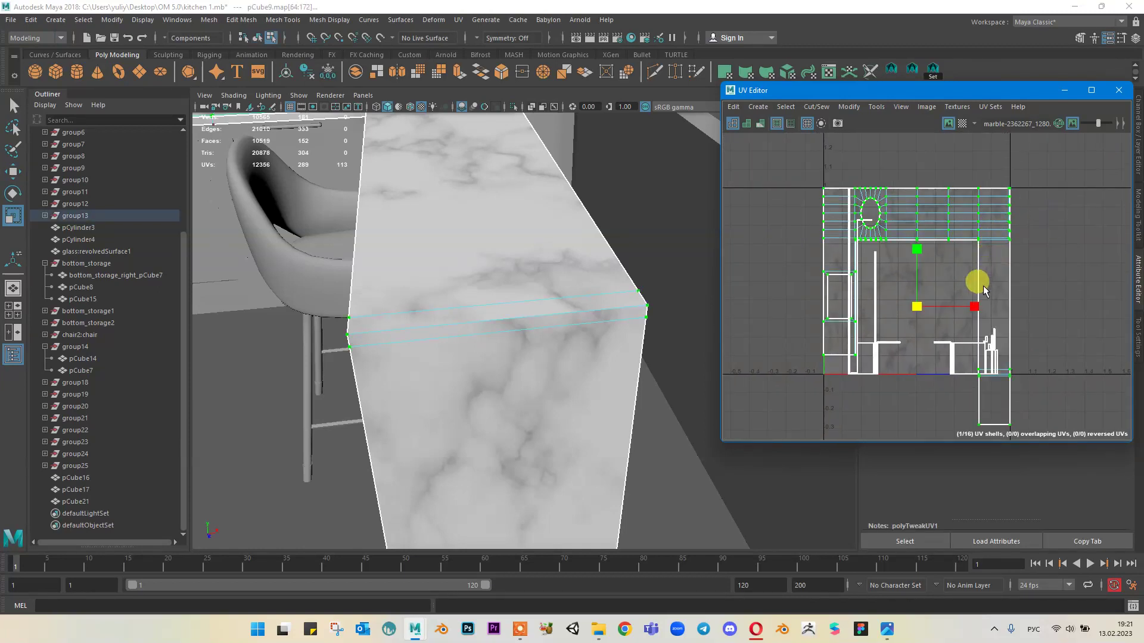
pyautogui.moveTo(916, 311); pyautogui.dragTo(904, 301)
pyautogui.moveTo(917, 252); pyautogui.dragTo(916, 249)
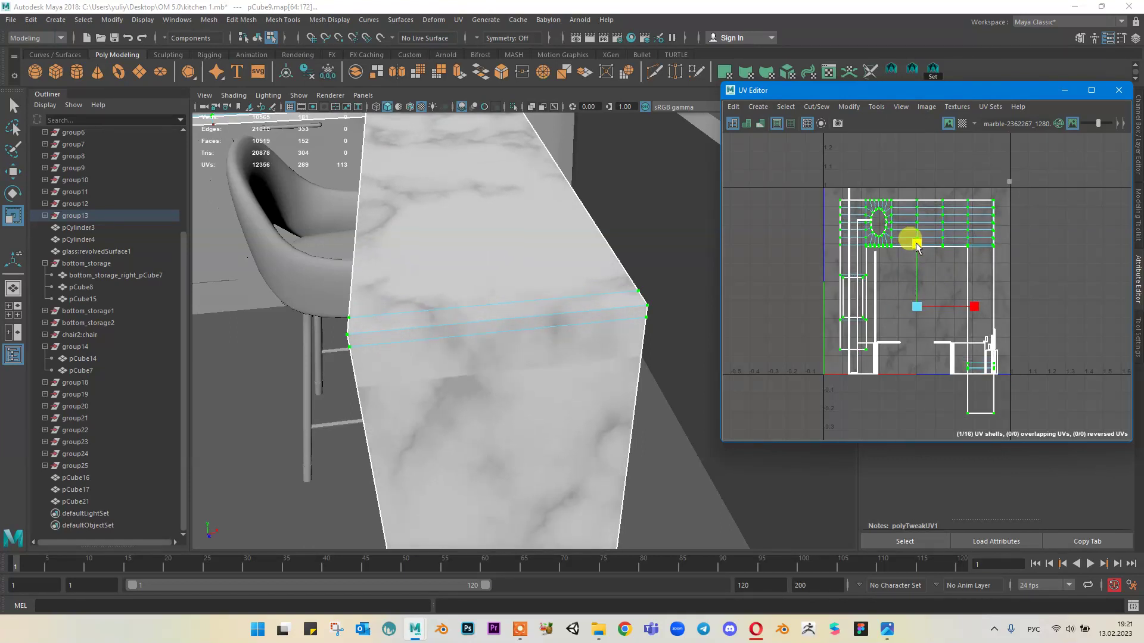
pyautogui.hotkey('ctrl', 'z')
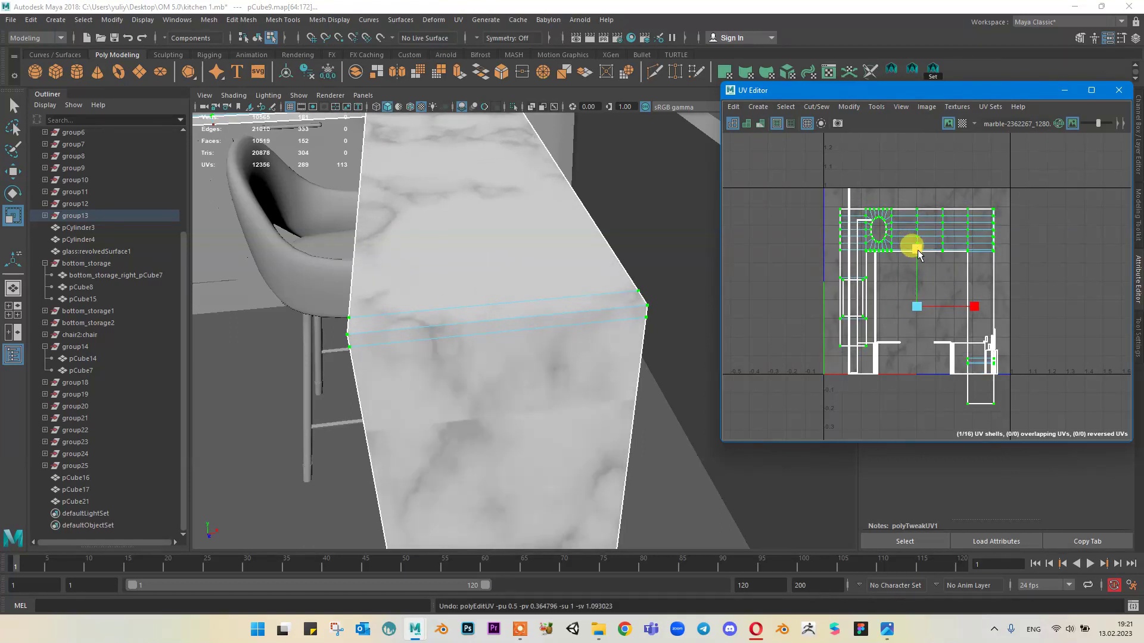
pyautogui.press('w')
pyautogui.moveTo(917, 253); pyautogui.dragTo(920, 230)
# Step: Check the marble on the end panel and around the sink, and undo the UV shell's scaling and move
pyautogui.keyDown('alt'); pyautogui.moveTo(640, 311); pyautogui.dragTo(553, 334, button='right'); pyautogui.keyUp('alt')
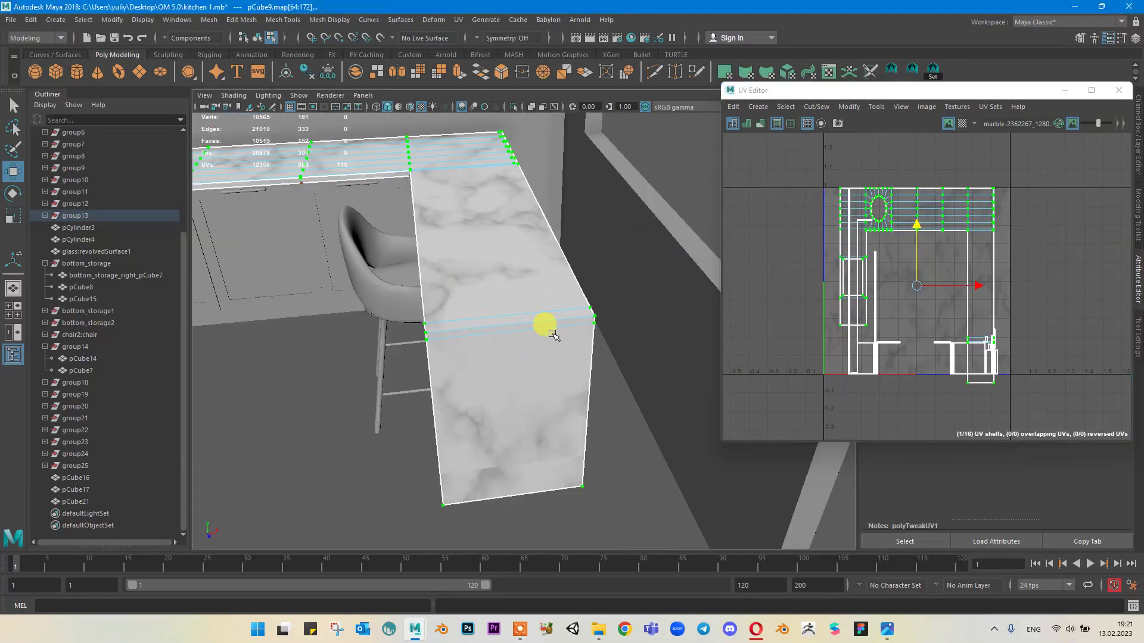
pyautogui.keyDown('alt'); pyautogui.moveTo(583, 360); pyautogui.dragTo(614, 276, button='middle'); pyautogui.keyUp('alt')
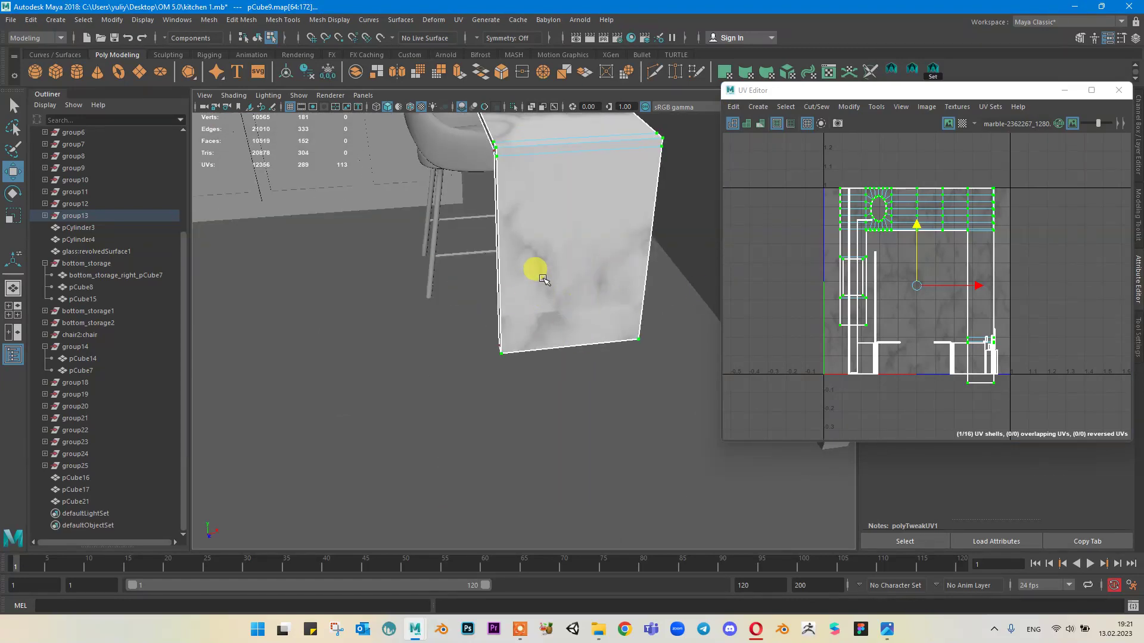
pyautogui.scroll(-6, 543, 278)
pyautogui.keyDown('alt'); pyautogui.moveTo(610, 275); pyautogui.dragTo(692, 288); pyautogui.keyUp('alt')
pyautogui.keyDown('alt'); pyautogui.moveTo(563, 294); pyautogui.dragTo(545, 300); pyautogui.keyUp('alt')
pyautogui.scroll(4, 542, 302)
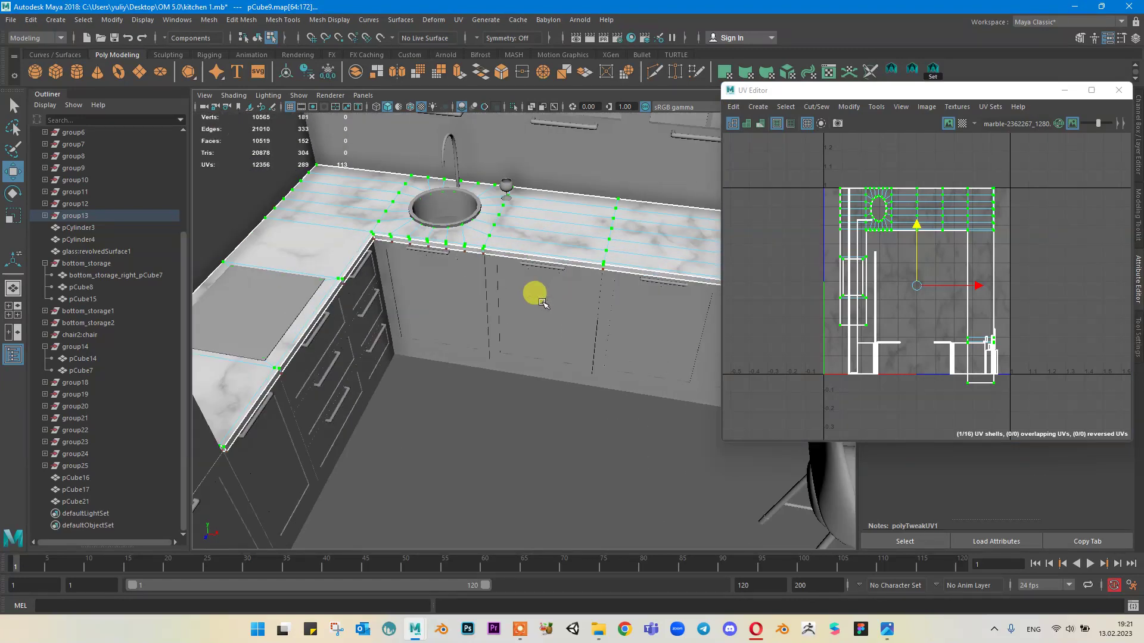
pyautogui.hotkey('ctrl', 'z')
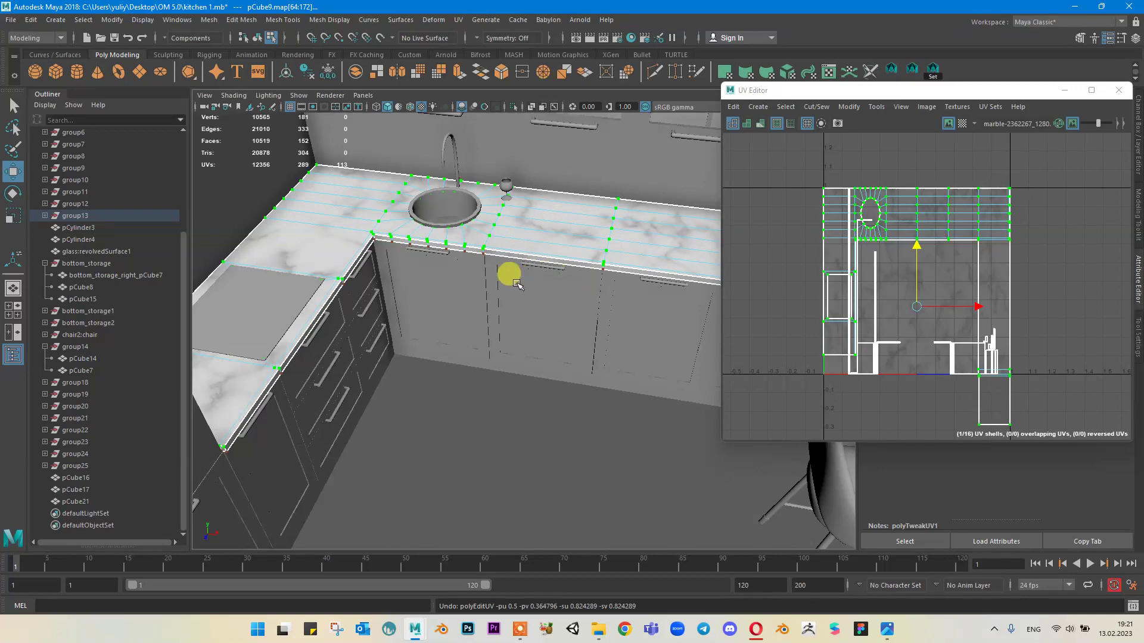
# Step: Leave UV selection, deselect the countertop, and examine the marble pattern from the bar top down the end panel
pyautogui.keyDown('alt'); pyautogui.moveTo(516, 284); pyautogui.dragTo(494, 369); pyautogui.keyUp('alt')
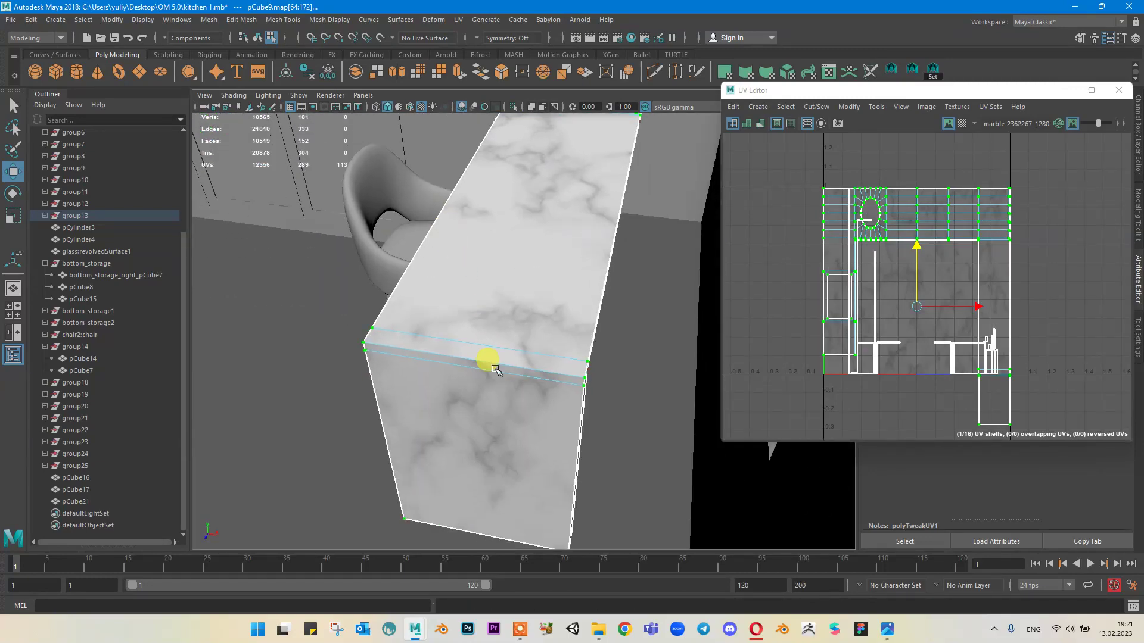
pyautogui.moveTo(534, 263); pyautogui.dragTo(654, 196, button='right')
pyautogui.click(617, 332)
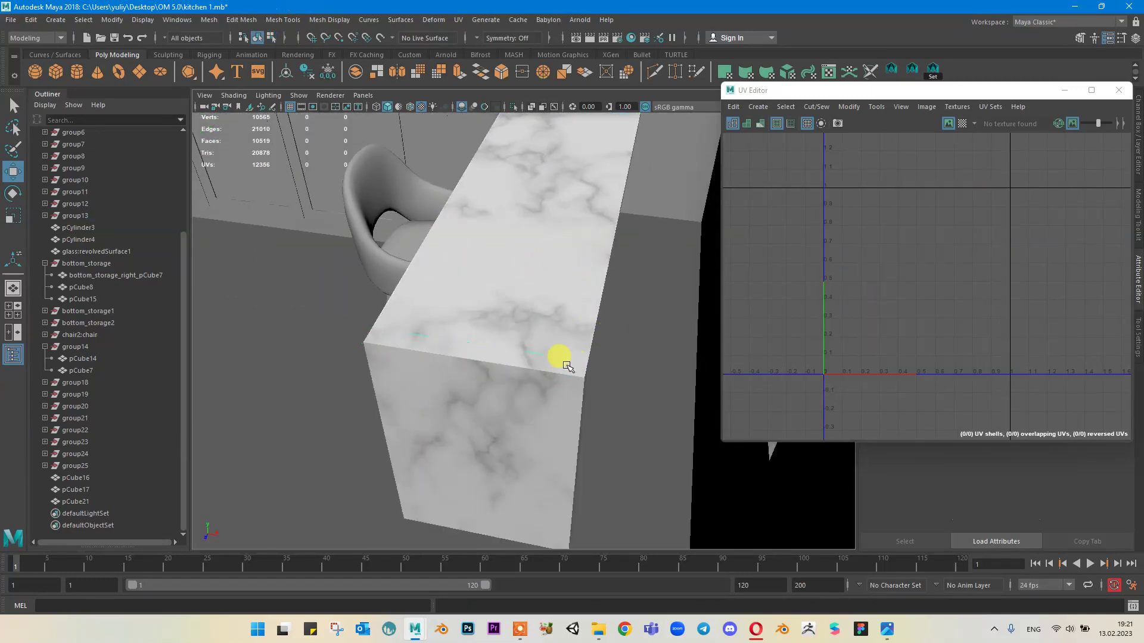
pyautogui.keyDown('alt'); pyautogui.moveTo(567, 367); pyautogui.dragTo(570, 328); pyautogui.keyUp('alt')
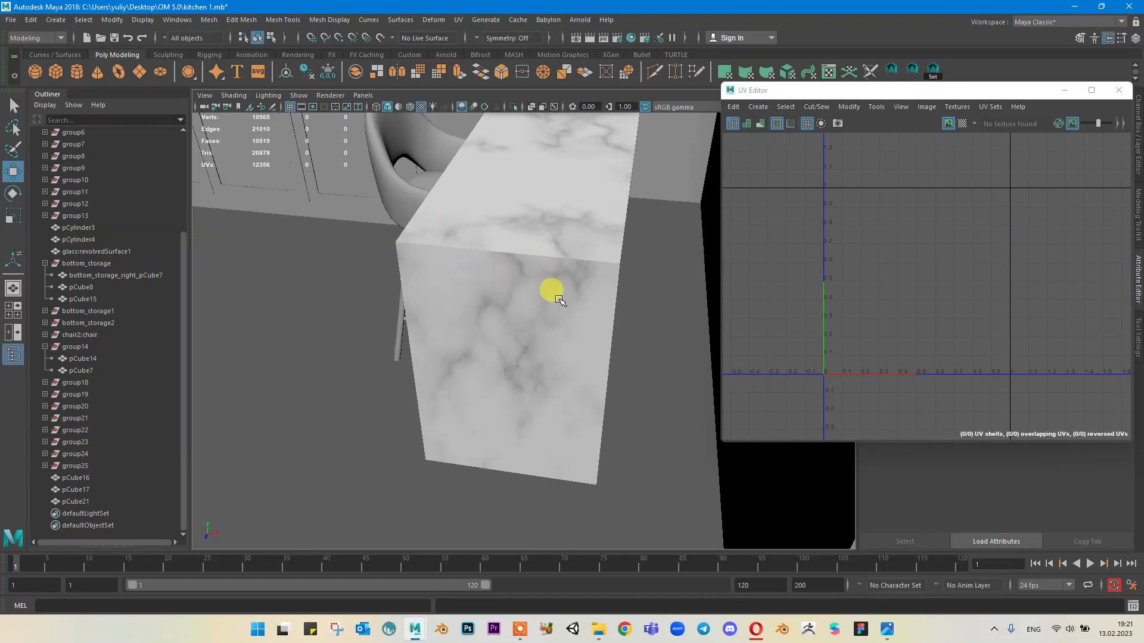
pyautogui.scroll(-5, 888, 251)
pyautogui.scroll(-8, 888, 250)
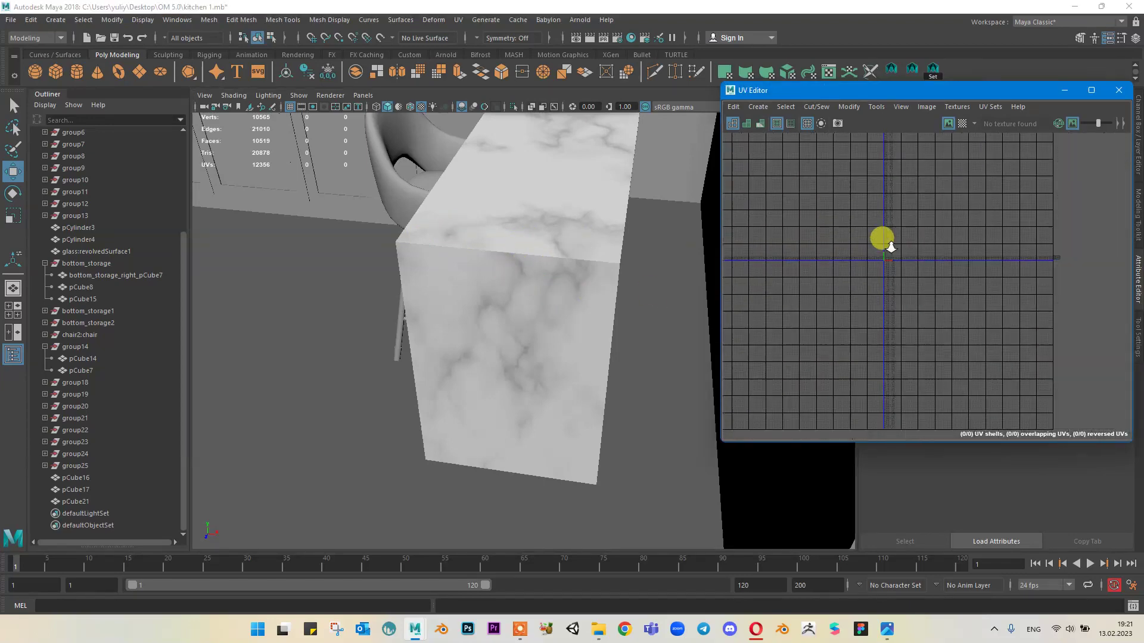
# Step: Select the countertop and examine its UV shells against the marble texture in the UV layout
pyautogui.click(540, 230)
pyautogui.keyDown('alt'); pyautogui.moveTo(452, 227); pyautogui.dragTo(534, 246, button='middle'); pyautogui.keyUp('alt')
pyautogui.keyDown('alt'); pyautogui.moveTo(534, 246); pyautogui.dragTo(613, 274); pyautogui.keyUp('alt')
pyautogui.keyDown('alt'); pyautogui.moveTo(863, 222); pyautogui.dragTo(832, 292, button='right'); pyautogui.keyUp('alt')
pyautogui.keyDown('alt'); pyautogui.moveTo(869, 289); pyautogui.dragTo(1019, 249, button='middle'); pyautogui.keyUp('alt')
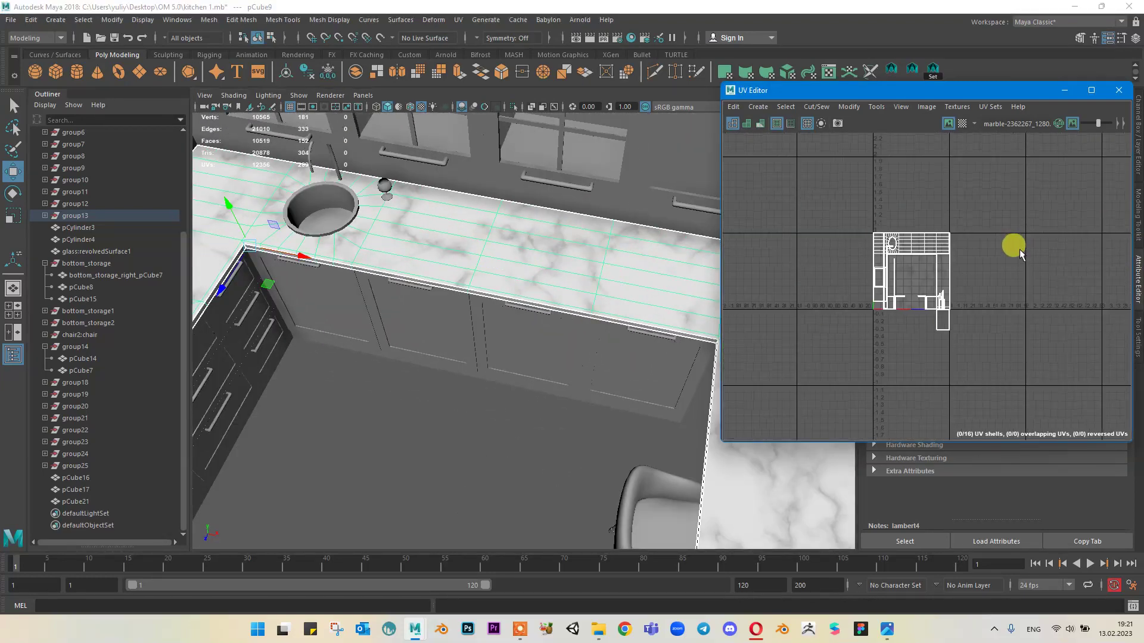
pyautogui.scroll(9, 904, 251)
pyautogui.scroll(-2, 919, 260)
pyautogui.keyDown('alt'); pyautogui.moveTo(904, 321); pyautogui.dragTo(958, 192, button='middle'); pyautogui.keyUp('alt')
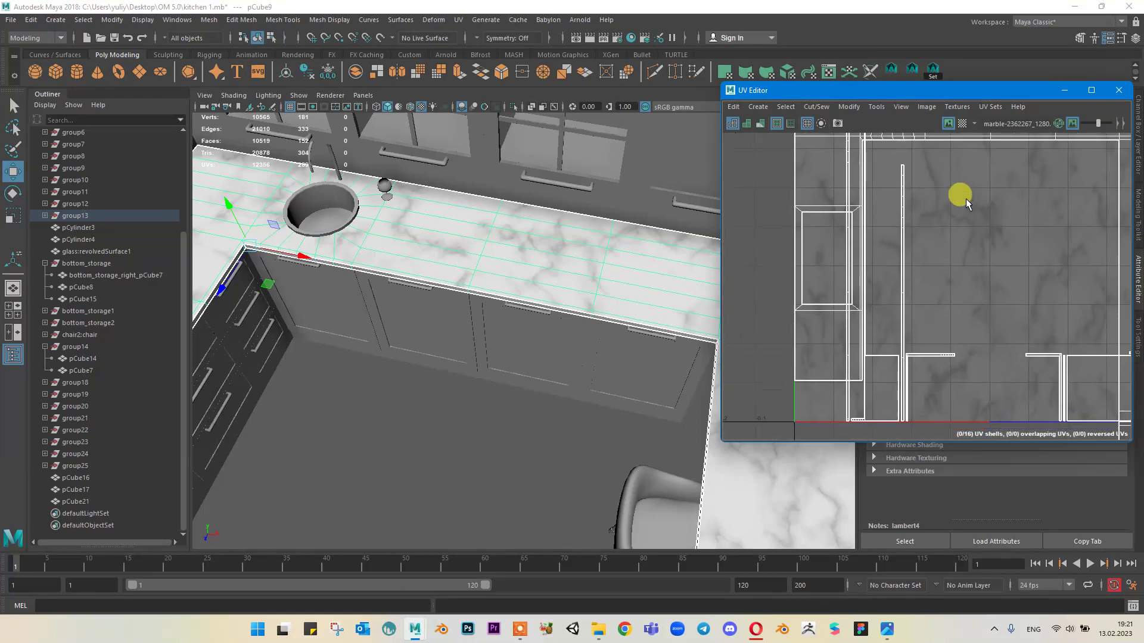
# Step: Select faces of the countertop's front edge strip near the inner corner and locate them in the UV layout
pyautogui.keyDown('alt'); pyautogui.moveTo(478, 237); pyautogui.dragTo(526, 299); pyautogui.keyUp('alt')
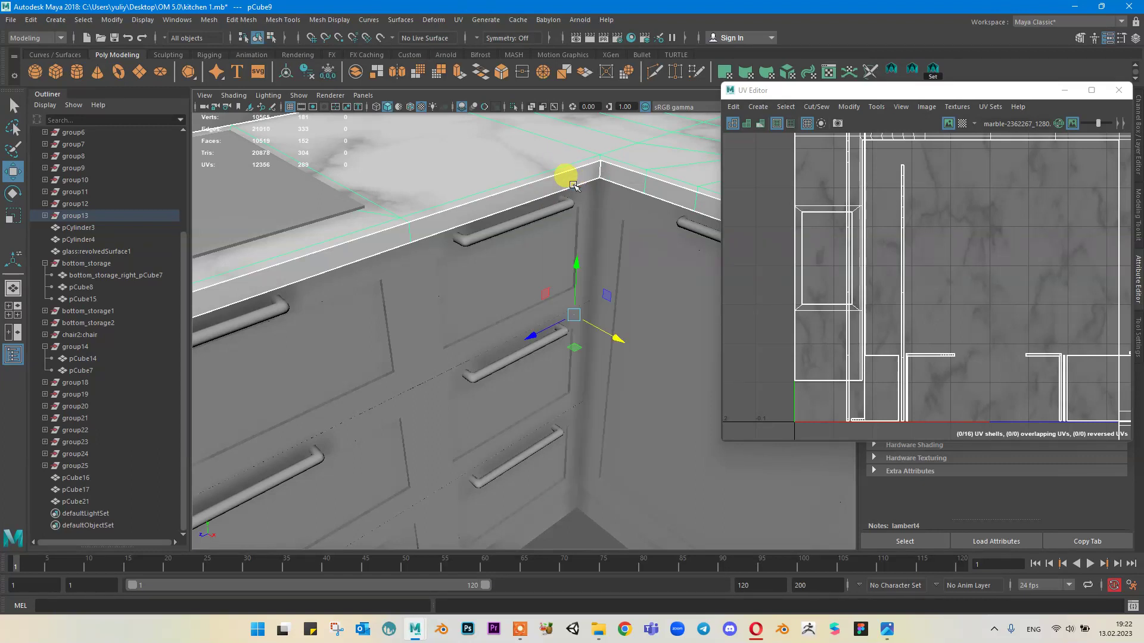
pyautogui.press('F11')
pyautogui.click(405, 209)
pyautogui.keyDown('shift'); pyautogui.doubleClick(387, 238); pyautogui.keyUp('shift')
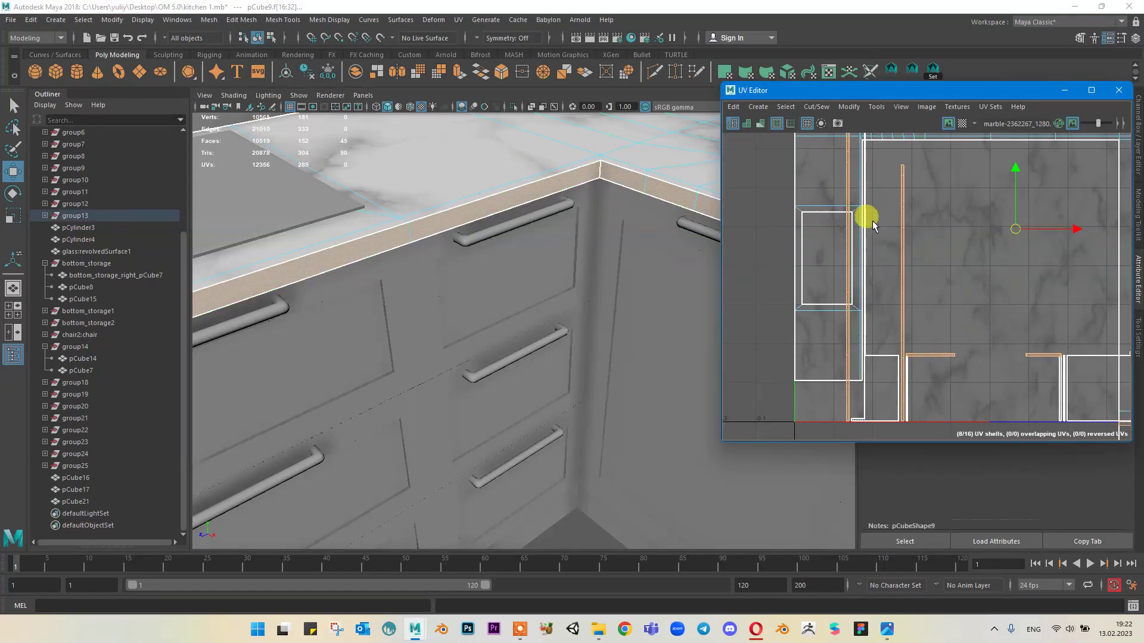
pyautogui.click(521, 199)
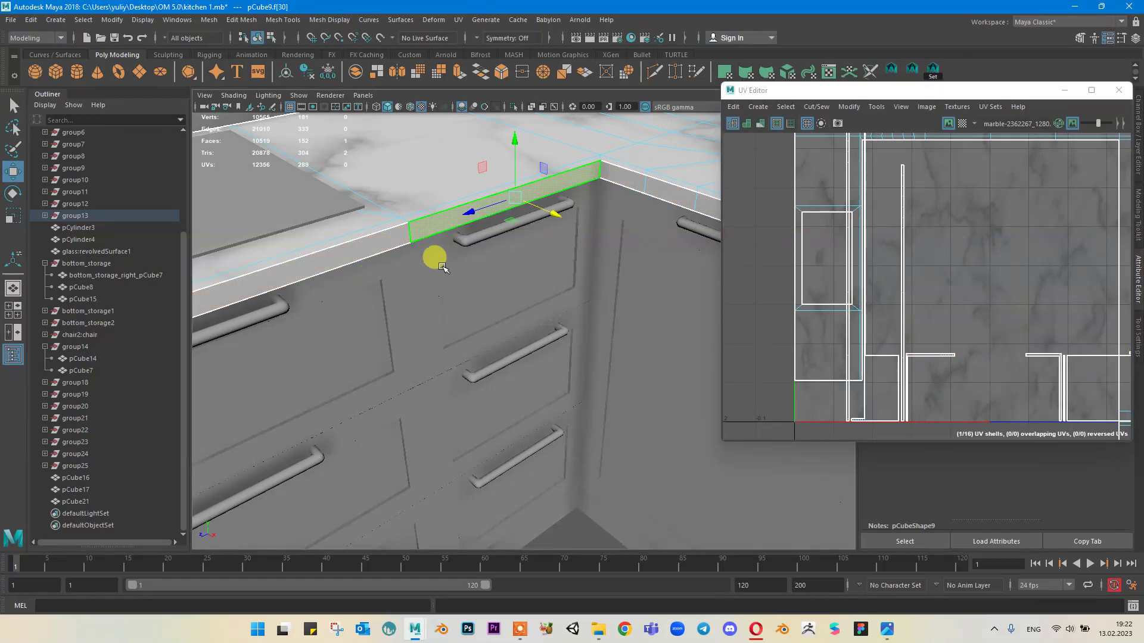
pyautogui.keyDown('alt'); pyautogui.moveTo(444, 266); pyautogui.dragTo(539, 233, button='middle'); pyautogui.keyUp('alt')
pyautogui.keyDown('shift'); pyautogui.click(450, 209); pyautogui.keyUp('shift')
# Step: Select the two upper front edges from beside the cooktop to the inner corner and locate them in the UV layout
pyautogui.moveTo(466, 204); pyautogui.dragTo(467, 179, button='right')
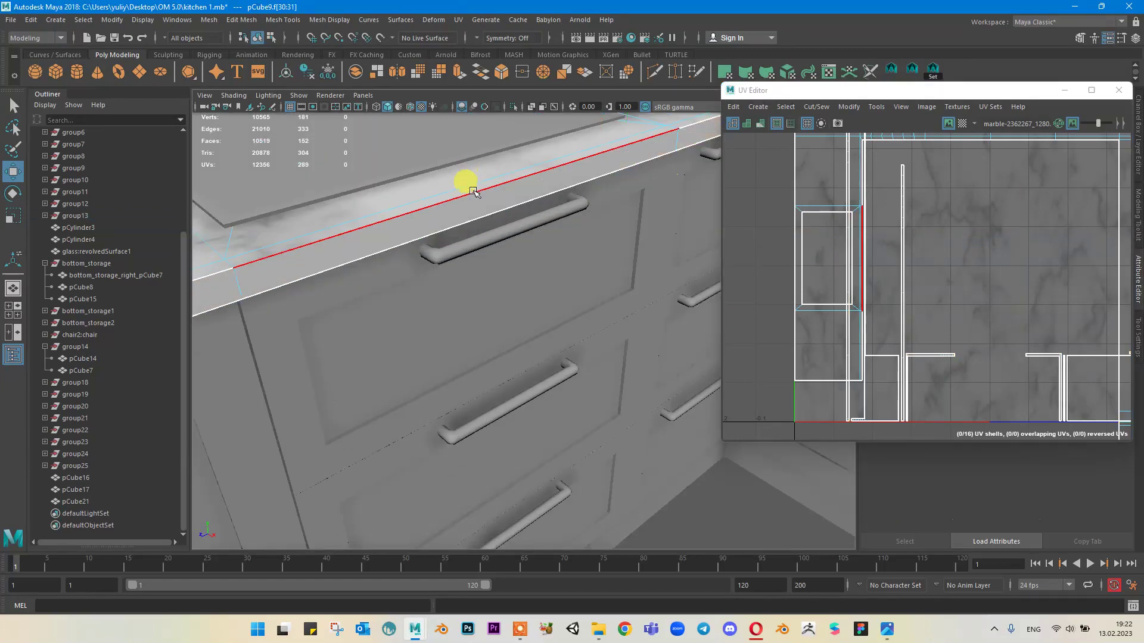
pyautogui.click(467, 186)
pyautogui.click(1032, 275)
pyautogui.keyDown('alt'); pyautogui.moveTo(1032, 275); pyautogui.dragTo(1017, 292, button='middle'); pyautogui.keyUp('alt')
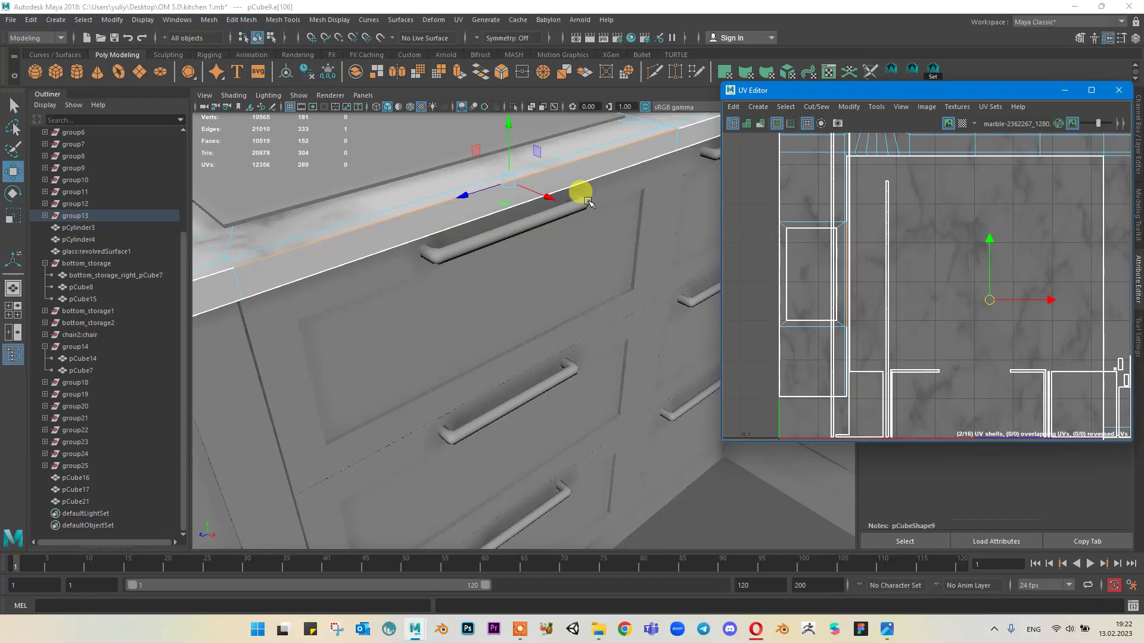
pyautogui.keyDown('alt'); pyautogui.moveTo(676, 147); pyautogui.dragTo(552, 251, button='middle'); pyautogui.keyUp('alt')
pyautogui.keyDown('shift'); pyautogui.click(537, 289); pyautogui.keyUp('shift')
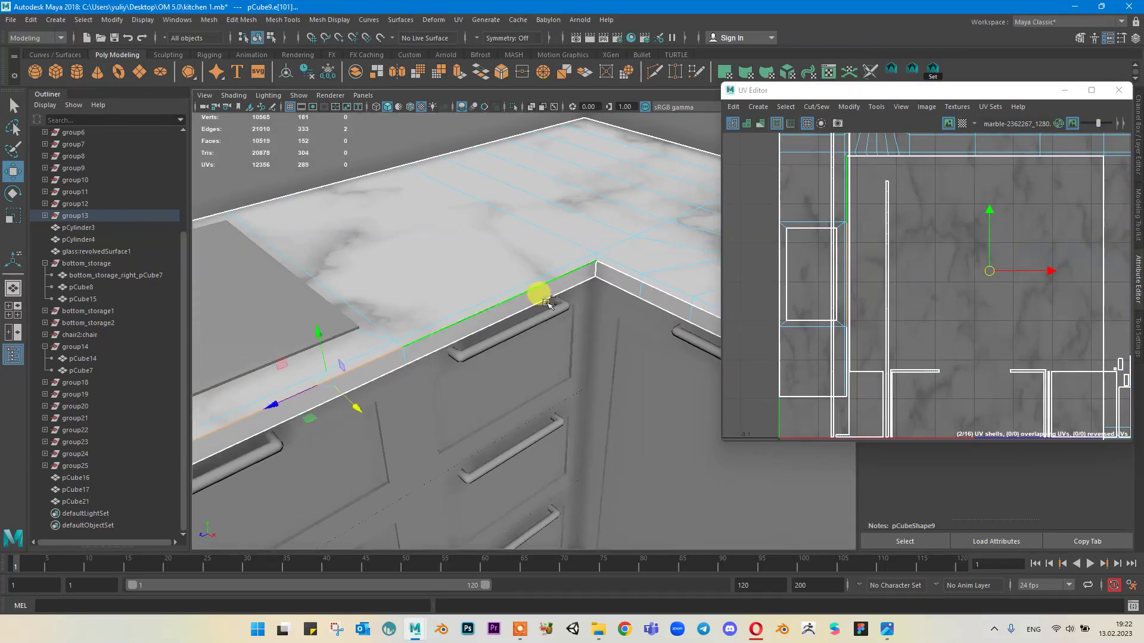
pyautogui.scroll(3, 840, 181)
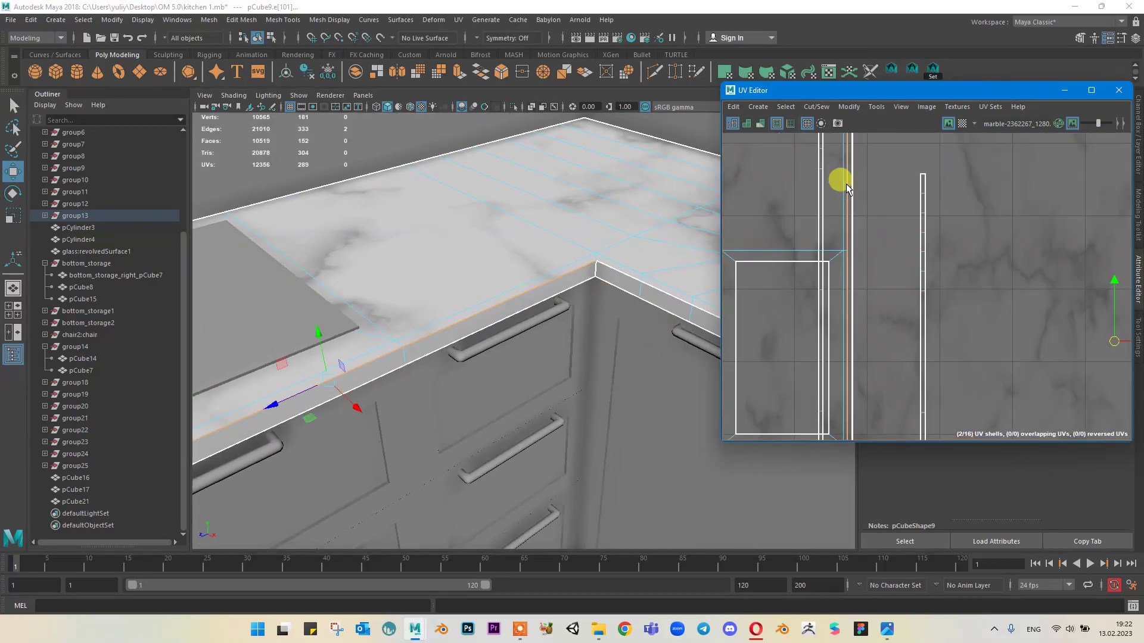
# Step: Select the three front edge strip faces running from the inner corner past the cooktop to the outer end, and locate their UV shell
pyautogui.moveTo(574, 239); pyautogui.dragTo(576, 269, button='right')
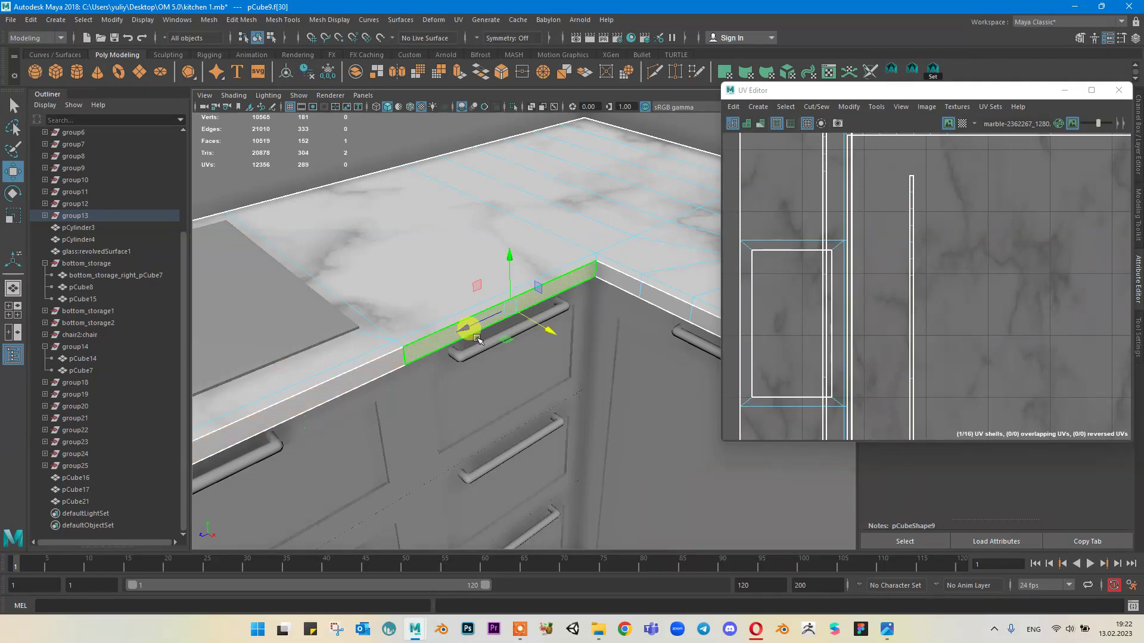
pyautogui.keyDown('alt'); pyautogui.moveTo(468, 327); pyautogui.dragTo(582, 248); pyautogui.keyUp('alt')
pyautogui.click(560, 195)
pyautogui.keyDown('shift'); pyautogui.click(276, 262); pyautogui.keyUp('shift')
pyautogui.keyDown('alt'); pyautogui.moveTo(276, 260); pyautogui.dragTo(388, 250); pyautogui.keyUp('alt')
pyautogui.scroll(4, 488, 277)
pyautogui.keyDown('alt'); pyautogui.moveTo(991, 232); pyautogui.dragTo(896, 210, button='middle'); pyautogui.keyUp('alt')
pyautogui.scroll(-3, 966, 284)
pyautogui.scroll(-1, 931, 238)
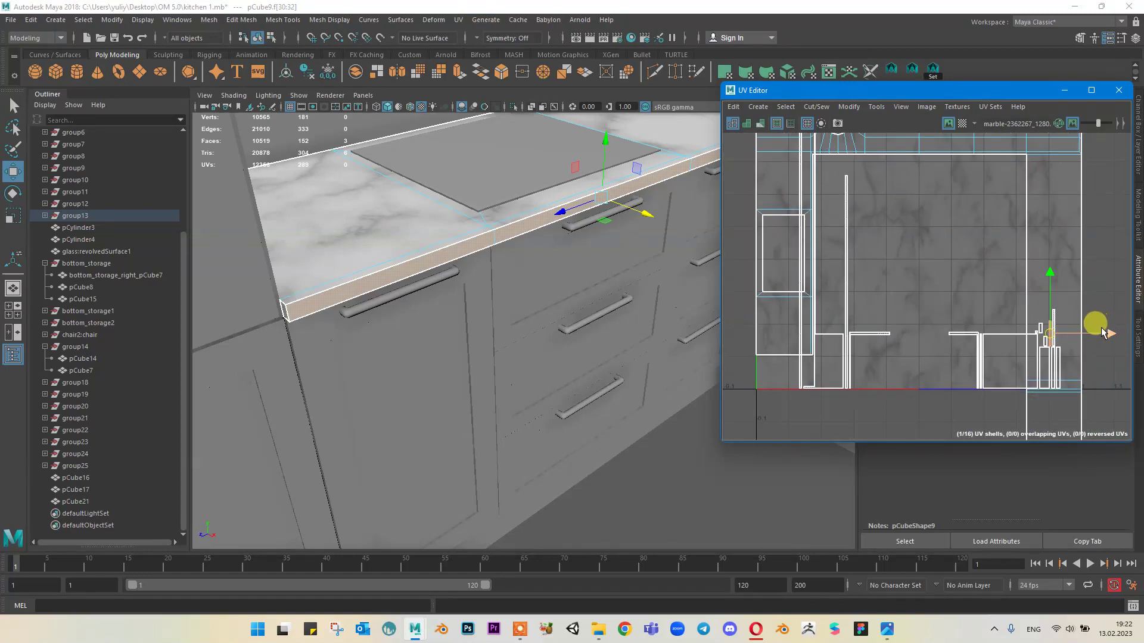
# Step: Move the selected strip's UV shell out of the cluster of small shells into the open area above the bracket-shaped shells
pyautogui.moveTo(1103, 332); pyautogui.dragTo(956, 335)
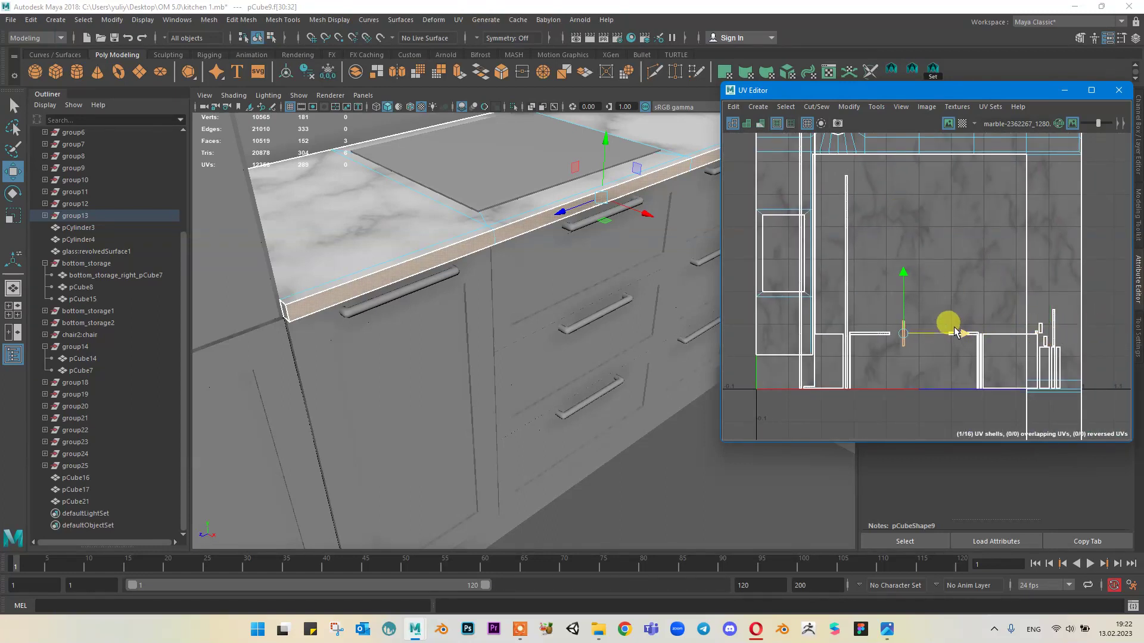
pyautogui.scroll(5, 947, 328)
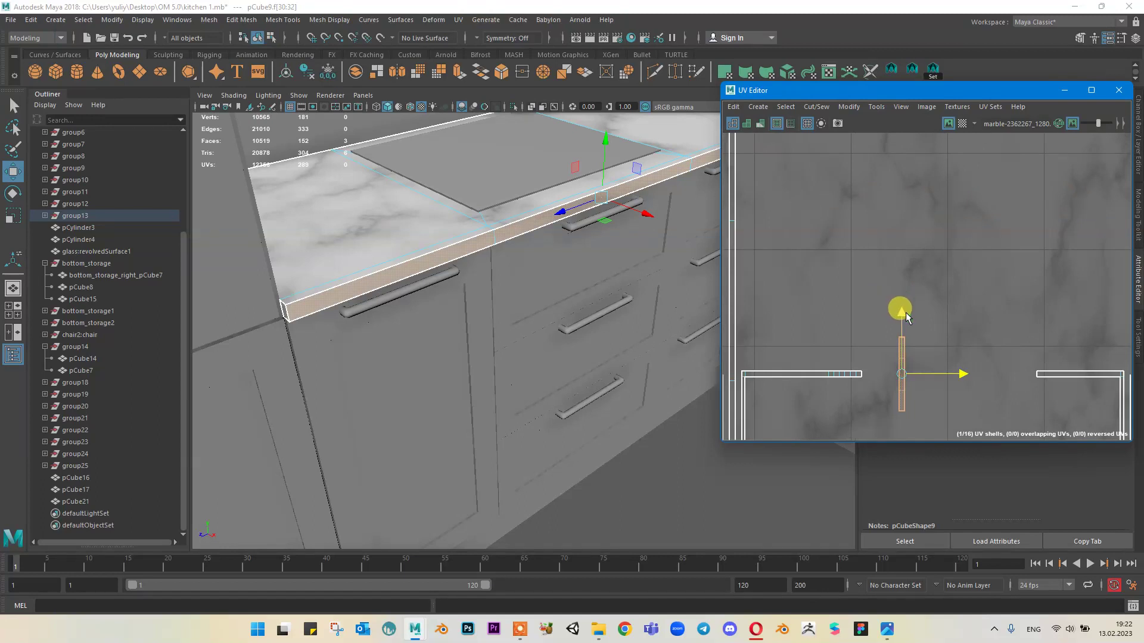
pyautogui.moveTo(905, 316); pyautogui.dragTo(891, 212)
pyautogui.scroll(-3, 857, 239)
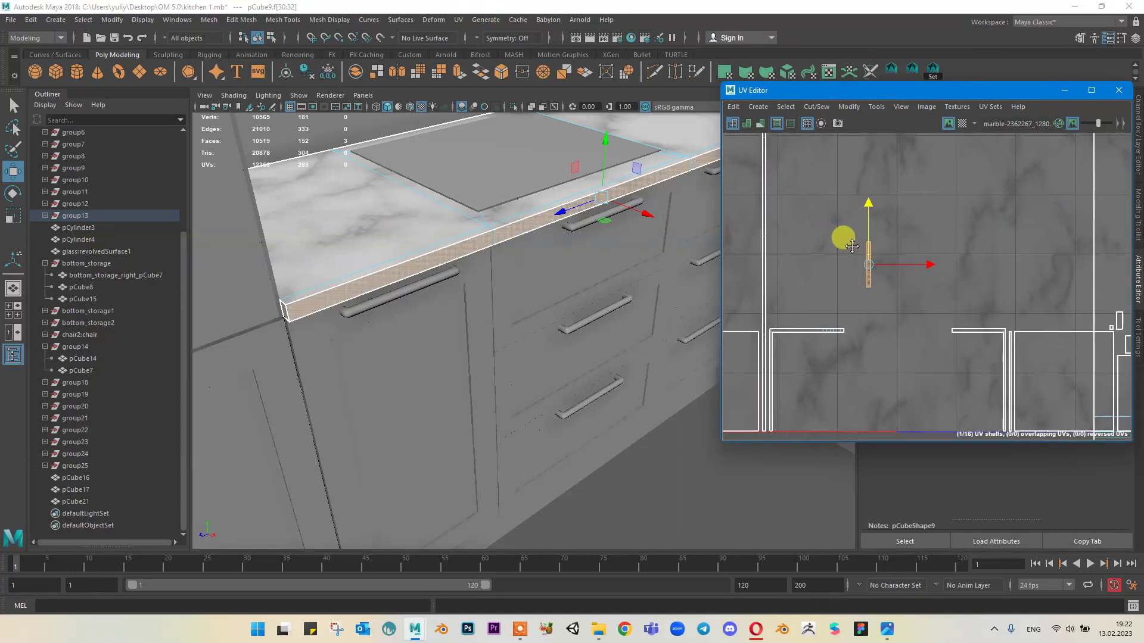
pyautogui.scroll(-4, 857, 262)
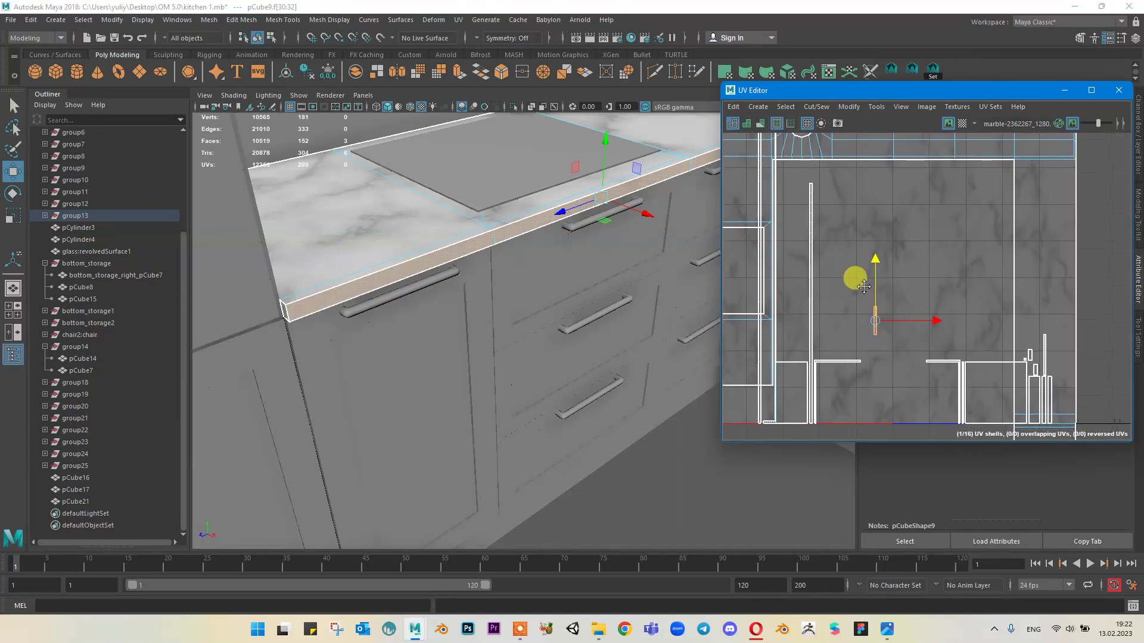
# Step: Stretch the strip's UV shell lengthwise to roughly the length of the countertop's front edge
pyautogui.press('r')
pyautogui.moveTo(876, 264); pyautogui.dragTo(880, 231)
pyautogui.press('w')
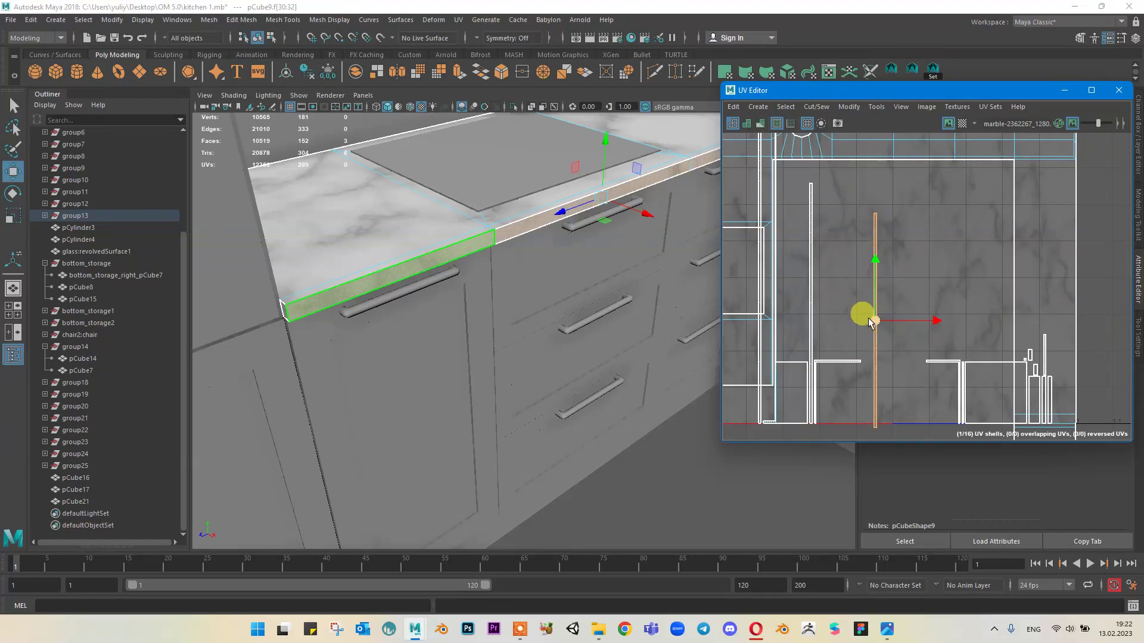
# Step: Place the strip's UV shell alongside the front edge of the cooktop section and adjust its length and vertical position to match that edge
pyautogui.moveTo(870, 322); pyautogui.dragTo(780, 281)
pyautogui.press('r')
pyautogui.click(780, 225)
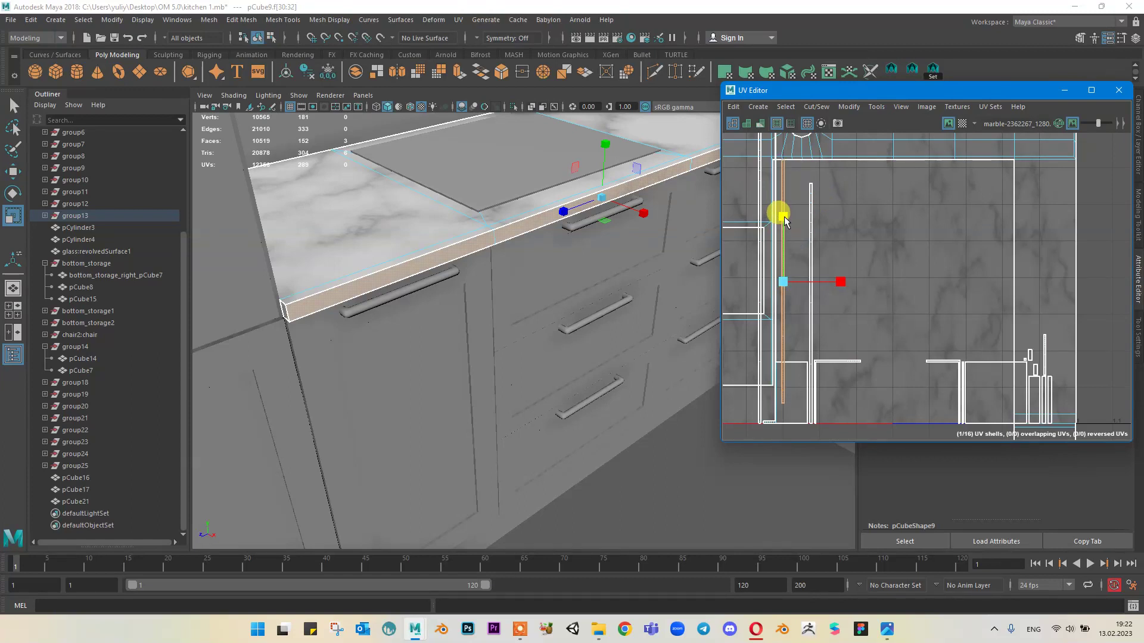
pyautogui.press('w')
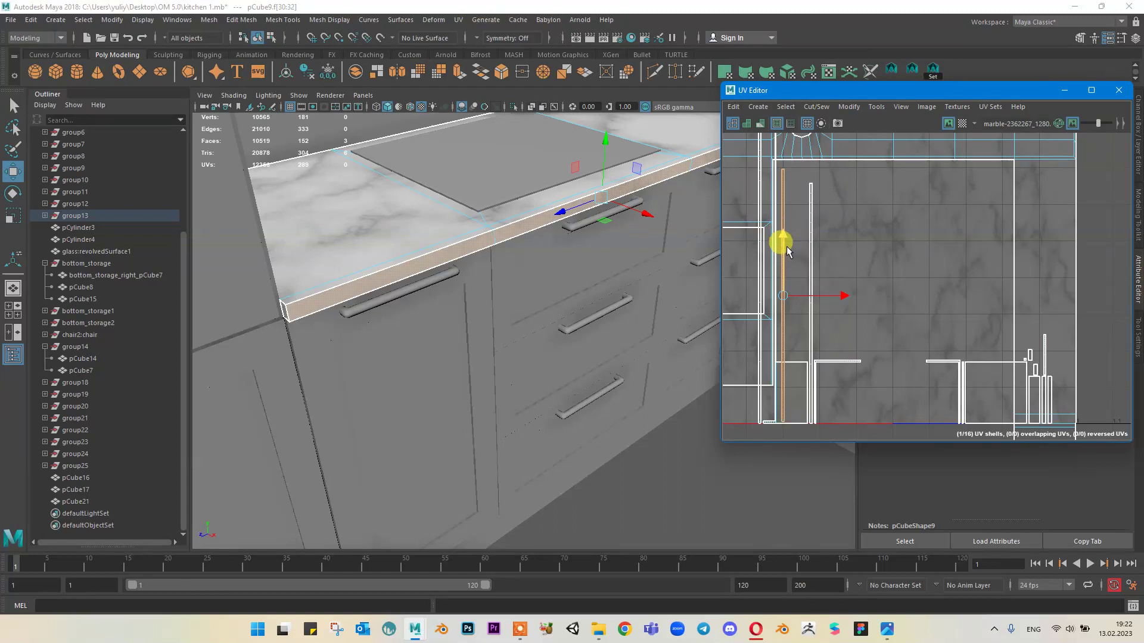
pyautogui.press('r')
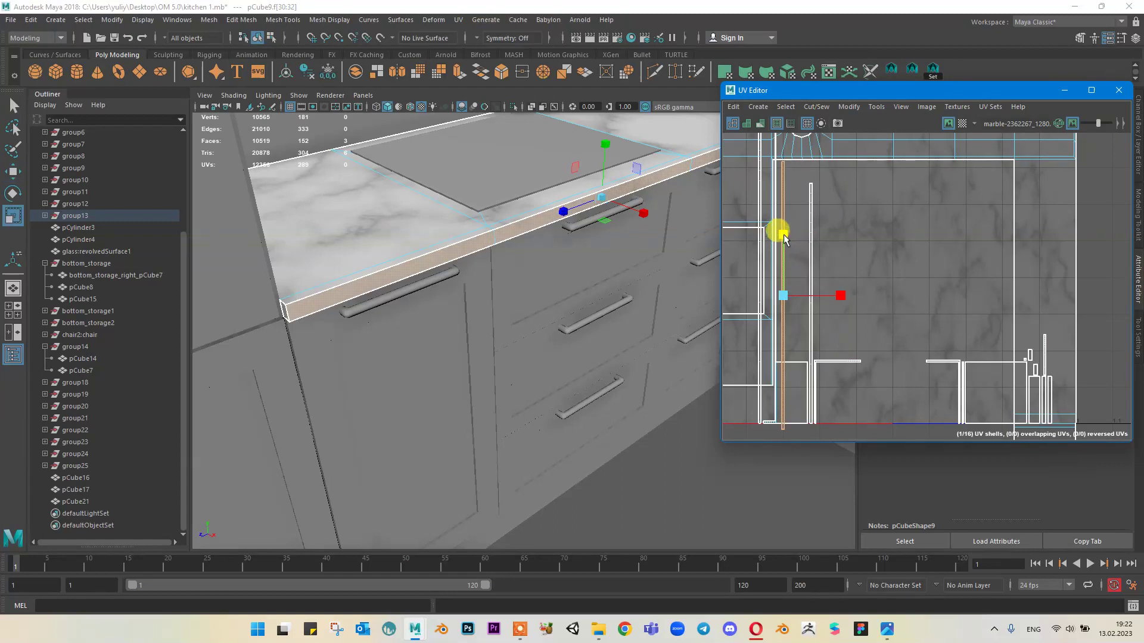
pyautogui.press('w')
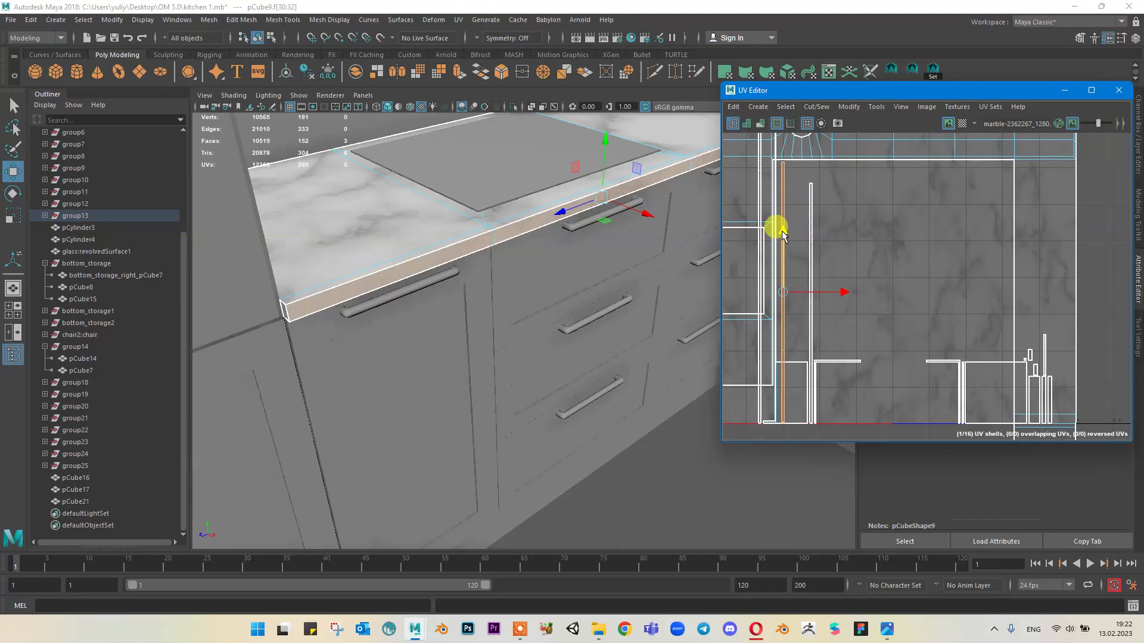
# Step: Move the UV shell of the countertop's front edge sideways, closer to the adjacent countertop shell
pyautogui.press('r')
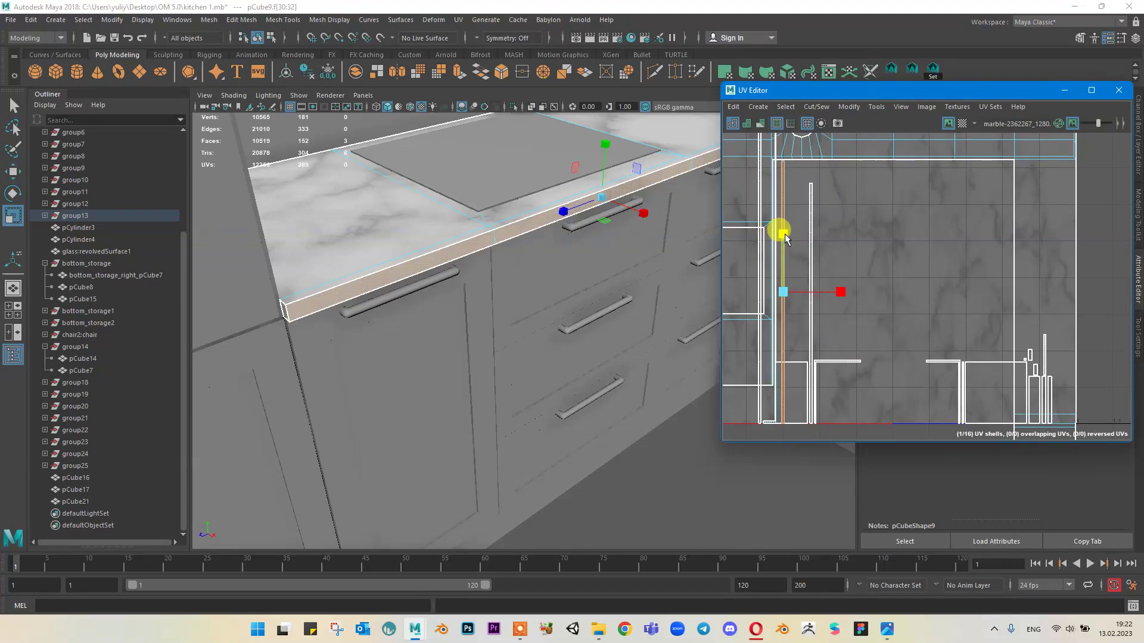
pyautogui.press('w')
pyautogui.moveTo(847, 297); pyautogui.dragTo(839, 295)
pyautogui.scroll(4, 801, 221)
pyautogui.keyDown('alt'); pyautogui.moveTo(794, 206); pyautogui.dragTo(847, 211, button='middle'); pyautogui.keyUp('alt')
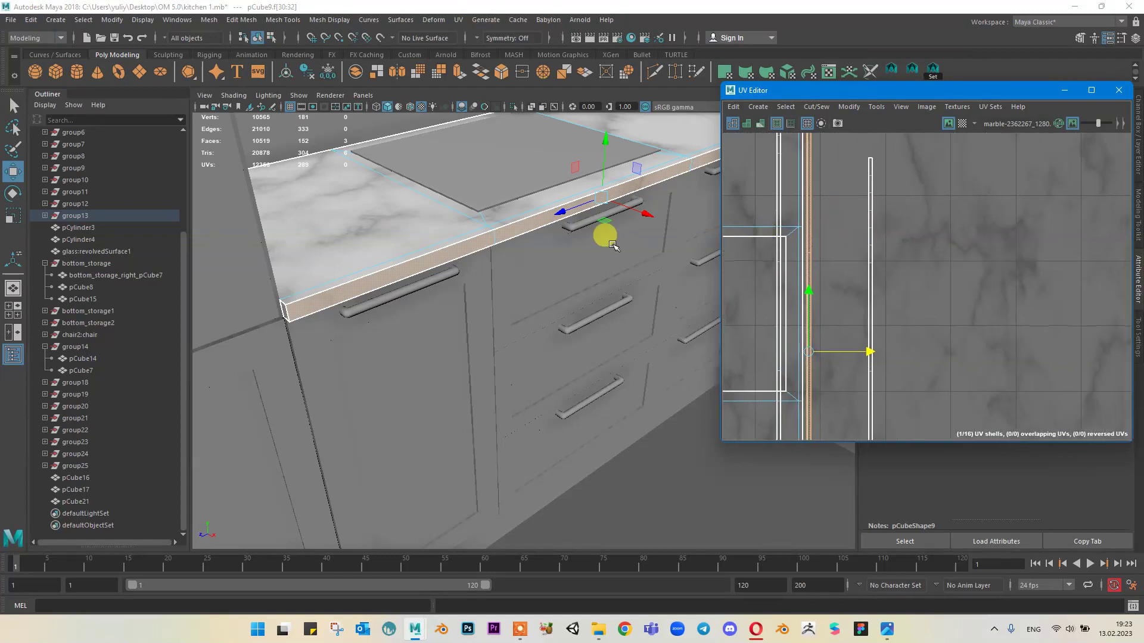
# Step: Sew the countertop's front-edge UV shell to the top surface's shell along their shared upper edges
pyautogui.moveTo(517, 225); pyautogui.dragTo(517, 192, button='right')
pyautogui.click(451, 243)
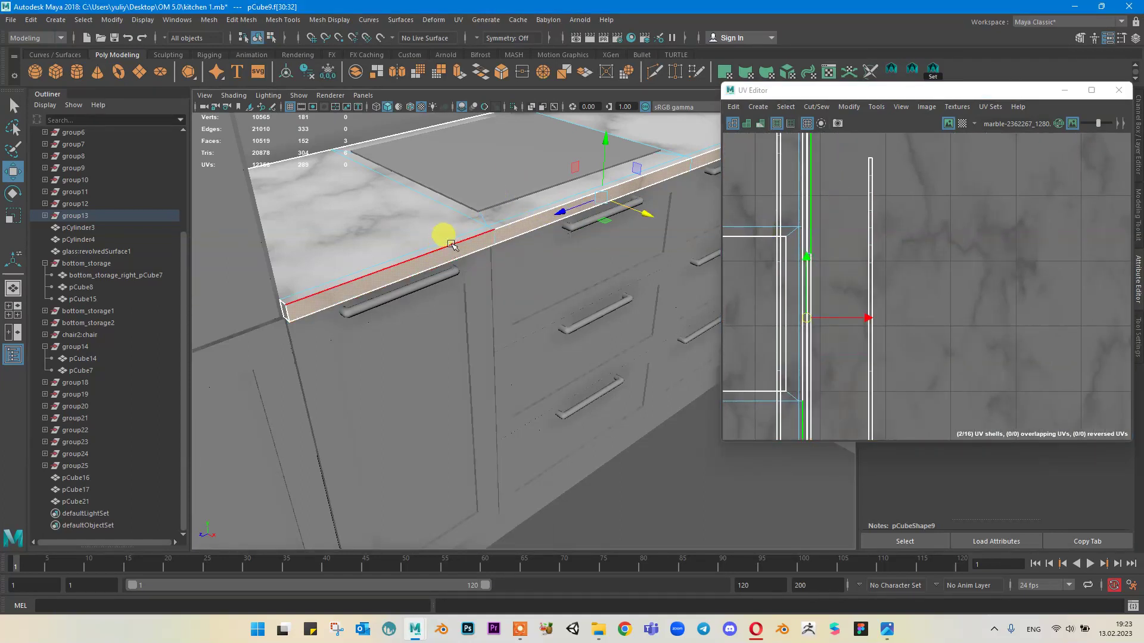
pyautogui.keyDown('shift'); pyautogui.click(531, 215); pyautogui.keyUp('shift')
pyautogui.keyDown('alt'); pyautogui.moveTo(610, 222); pyautogui.dragTo(691, 267, button='middle'); pyautogui.keyUp('alt')
pyautogui.keyDown('shift'); pyautogui.click(347, 366); pyautogui.keyUp('shift')
pyautogui.scroll(2, 830, 272)
pyautogui.scroll(-2, 829, 271)
pyautogui.keyDown('shift'); pyautogui.moveTo(832, 249); pyautogui.dragTo(832, 218, button='right'); pyautogui.keyUp('shift')
pyautogui.keyDown('alt'); pyautogui.moveTo(549, 291); pyautogui.dragTo(553, 261); pyautogui.keyUp('alt')
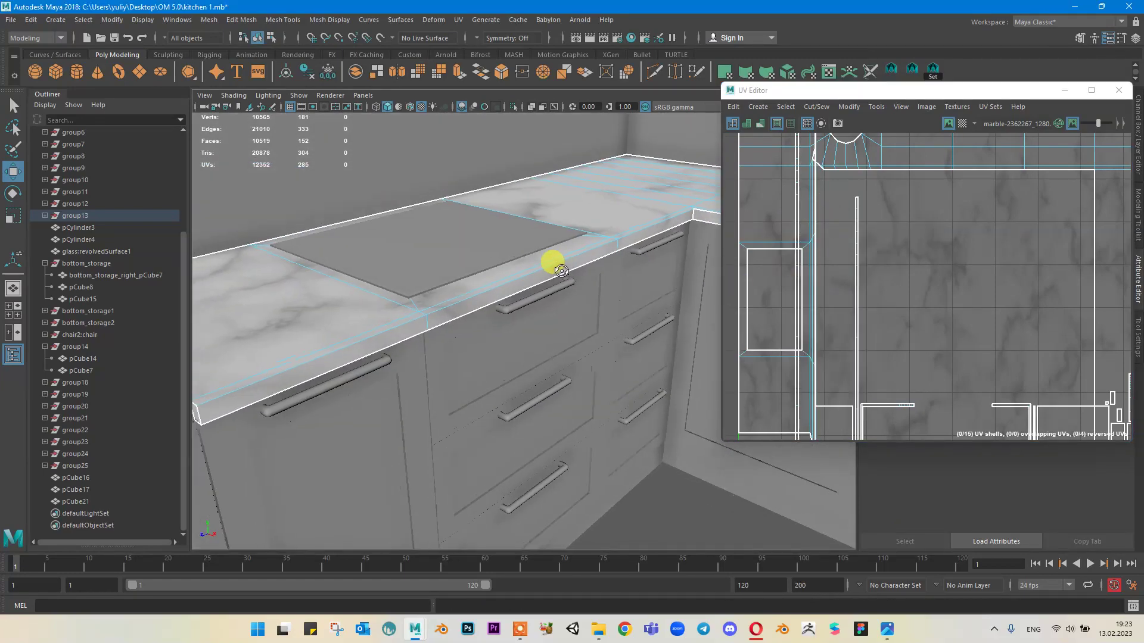
# Step: Return to object mode and inspect the marble texture along the countertop's front edge, corner and peninsula
pyautogui.moveTo(476, 290); pyautogui.dragTo(536, 239, button='right')
pyautogui.click(611, 403)
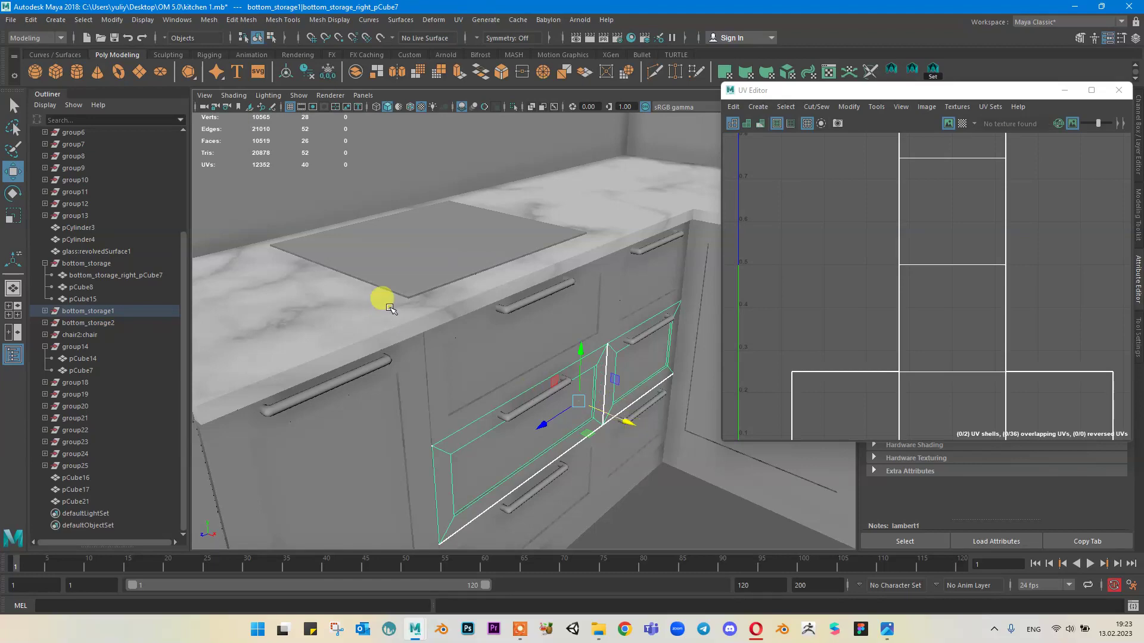
pyautogui.keyDown('alt'); pyautogui.moveTo(467, 277); pyautogui.dragTo(516, 288, button='right'); pyautogui.keyUp('alt')
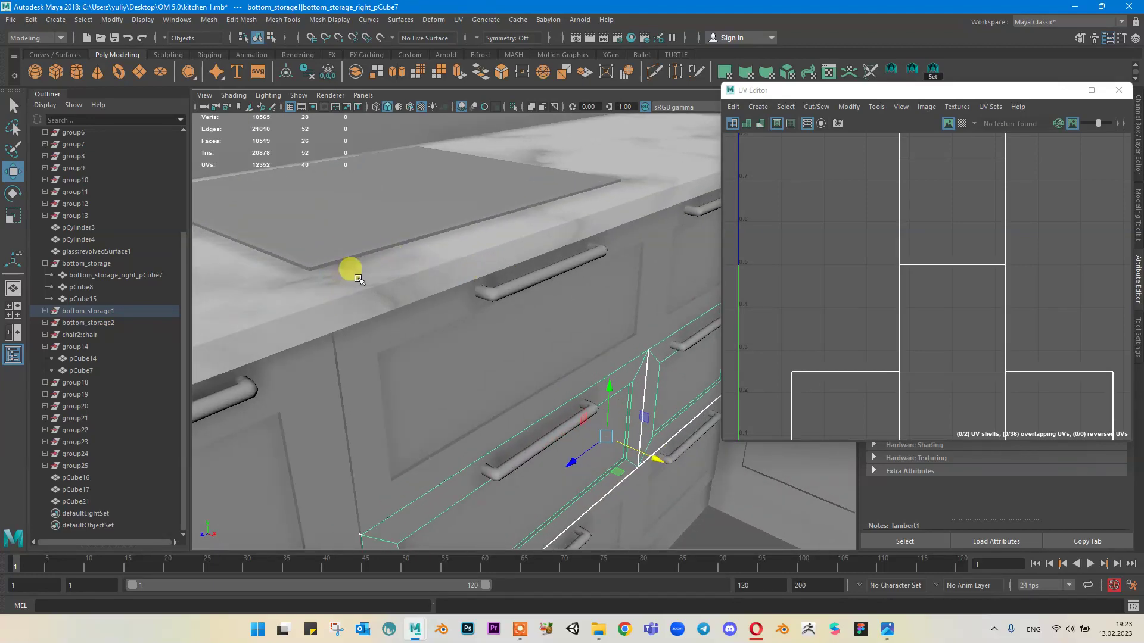
pyautogui.scroll(-5, 372, 296)
pyautogui.keyDown('alt'); pyautogui.moveTo(536, 234); pyautogui.dragTo(325, 236, button='middle'); pyautogui.keyUp('alt')
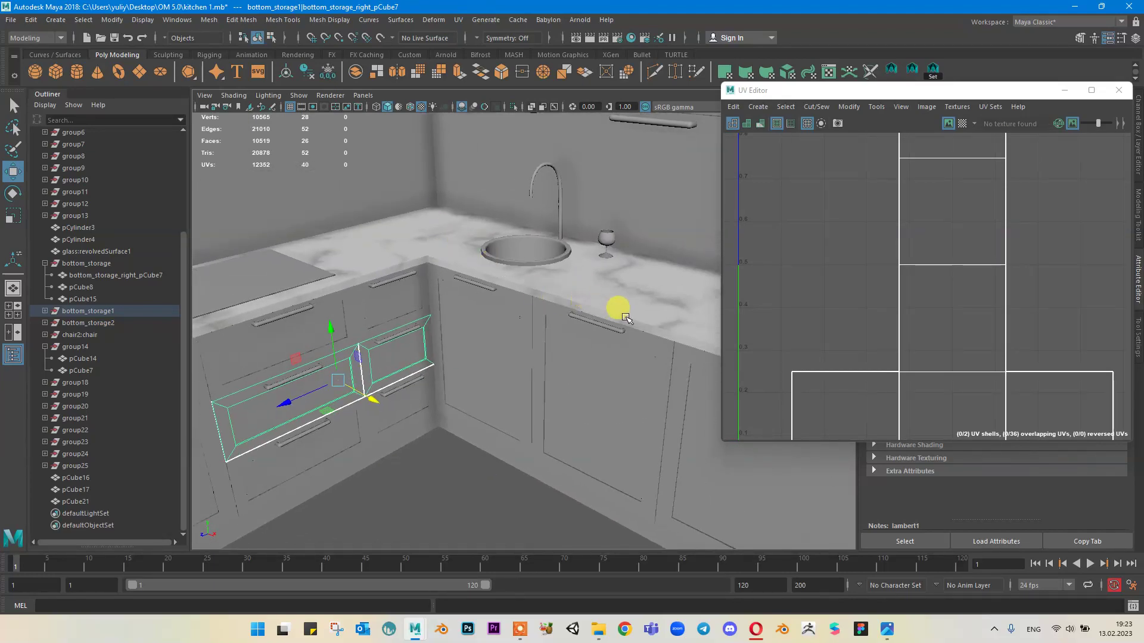
pyautogui.keyDown('alt'); pyautogui.moveTo(625, 316); pyautogui.dragTo(496, 244, button='middle'); pyautogui.keyUp('alt')
pyautogui.scroll(-4, 496, 245)
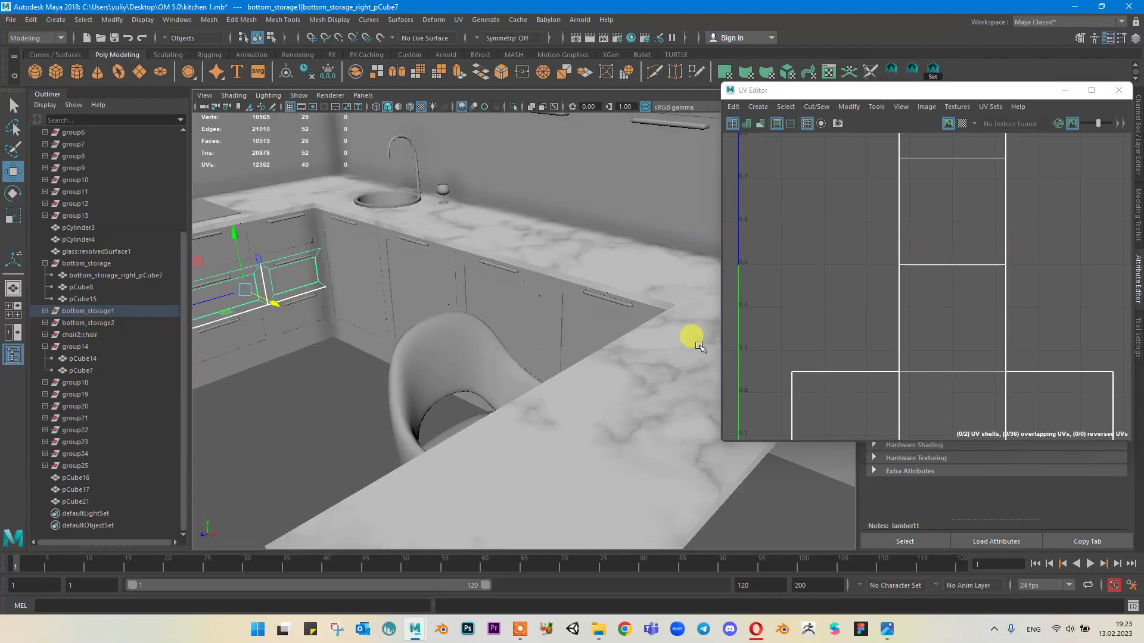
pyautogui.keyDown('alt'); pyautogui.moveTo(699, 347); pyautogui.dragTo(566, 260); pyautogui.keyUp('alt')
# Step: Try shifting the countertop's front-edge UV shell across the marble texture, and undo the move
pyautogui.click(553, 218)
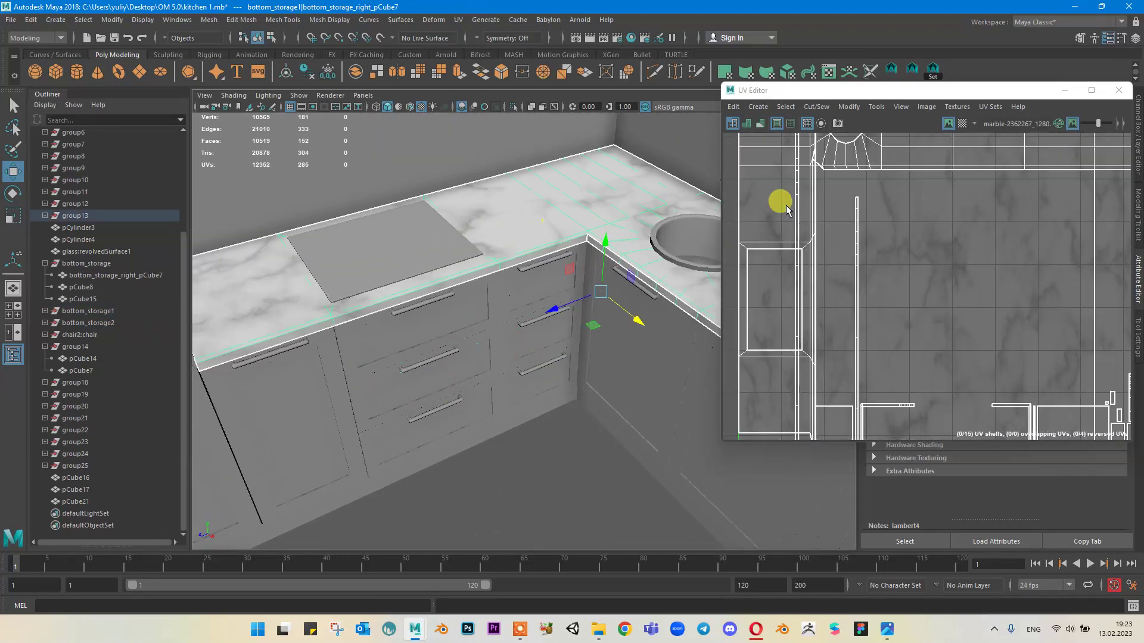
pyautogui.click(785, 208)
pyautogui.scroll(-6, 967, 238)
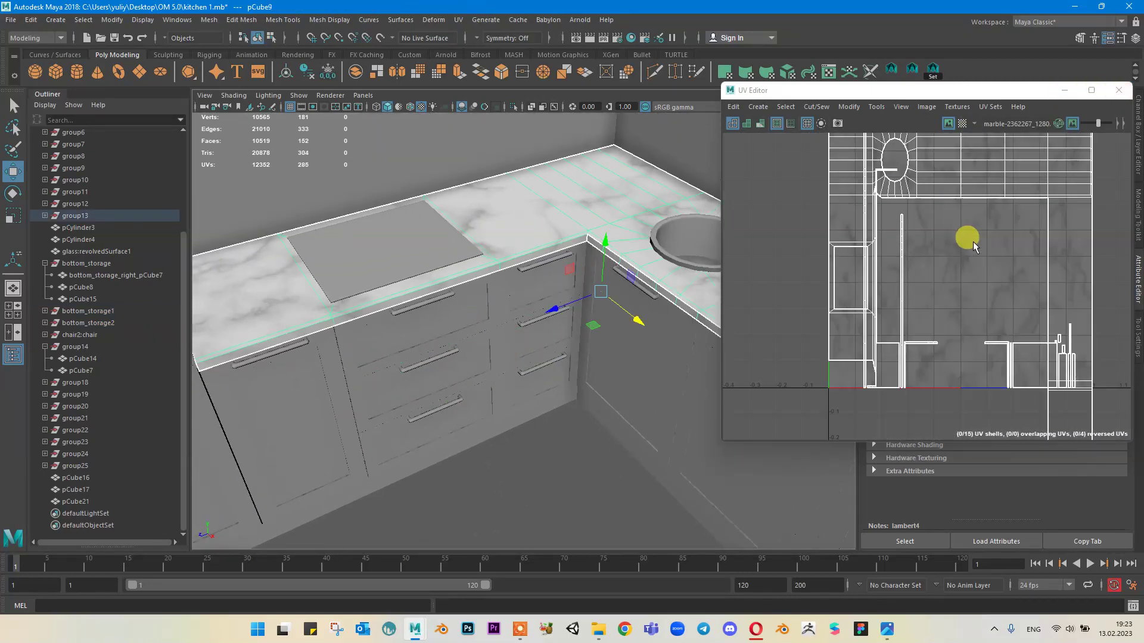
pyautogui.keyDown('alt'); pyautogui.moveTo(978, 256); pyautogui.dragTo(905, 278, button='middle'); pyautogui.keyUp('alt')
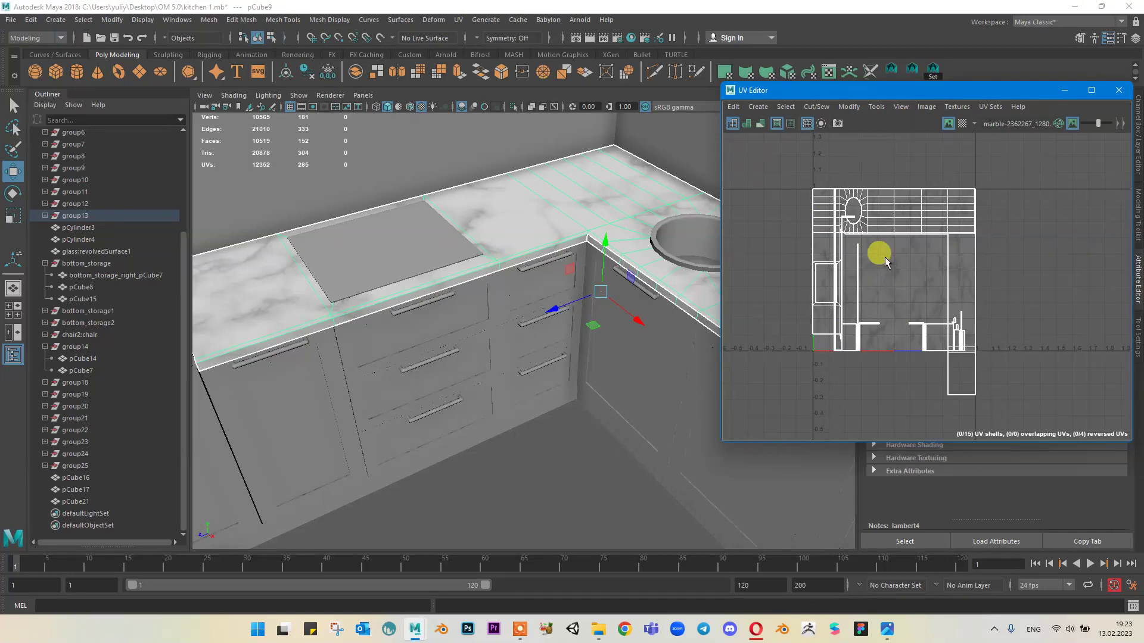
pyautogui.scroll(8, 849, 229)
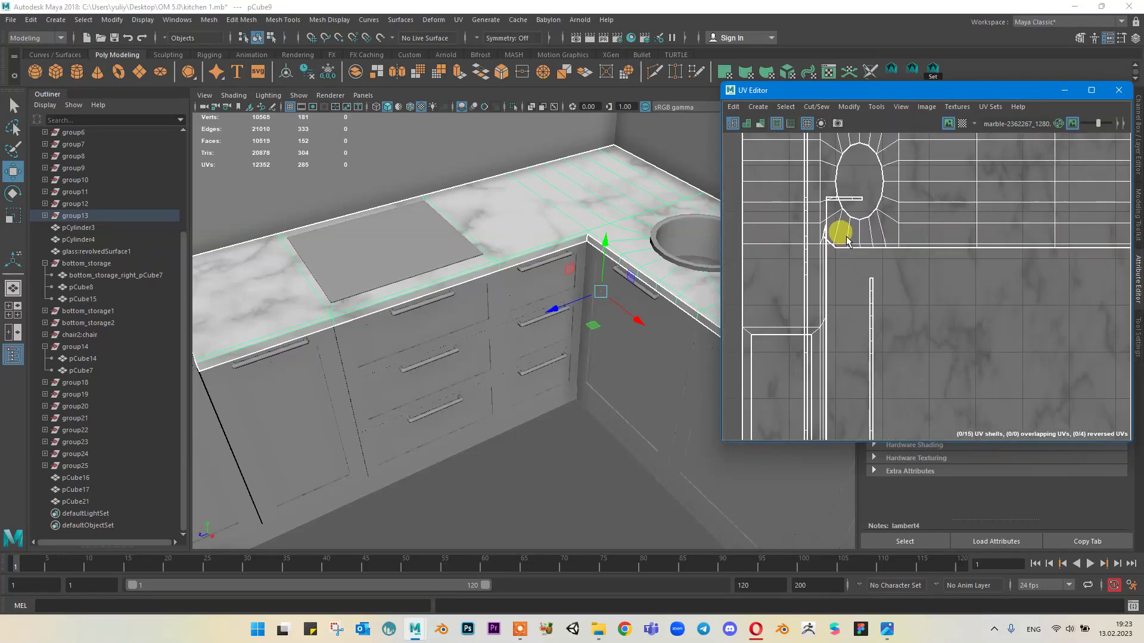
pyautogui.moveTo(853, 181); pyautogui.dragTo(889, 186, button='right')
pyautogui.doubleClick(855, 194)
pyautogui.scroll(-6, 861, 201)
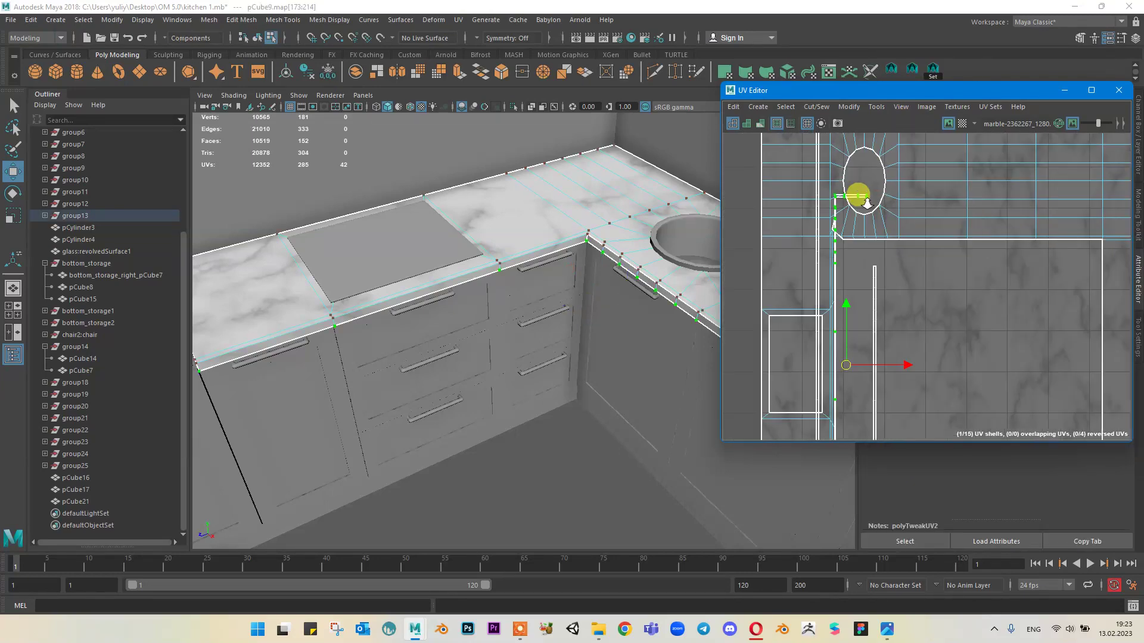
pyautogui.moveTo(853, 305); pyautogui.dragTo(912, 306)
pyautogui.hotkey('ctrl', 'z')
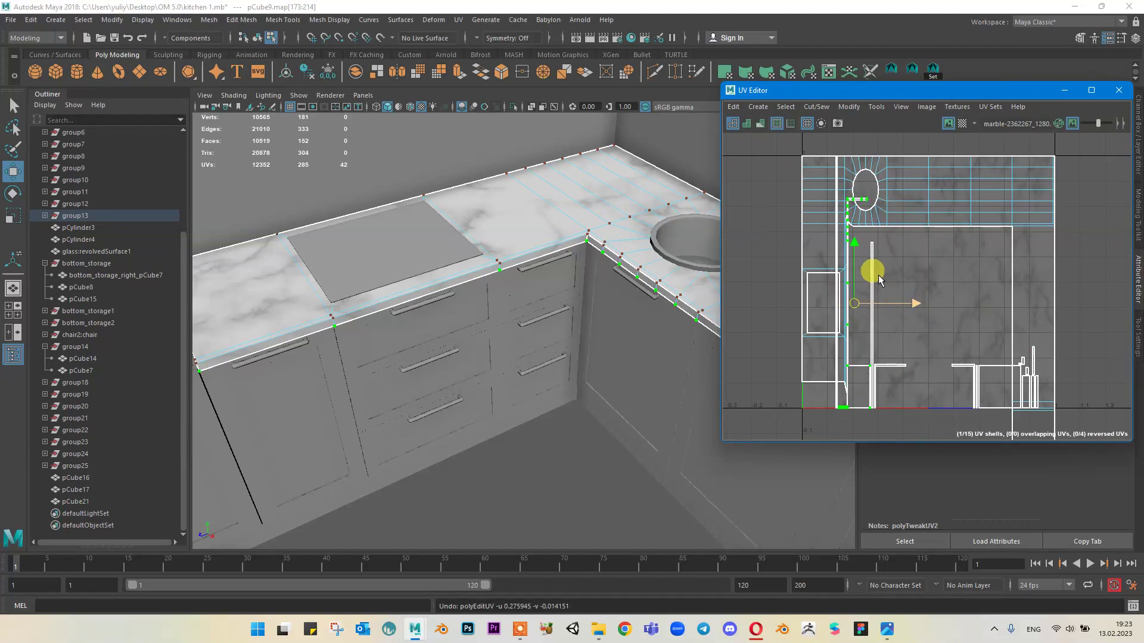
# Step: Return the countertop to object mode and save the scene
pyautogui.moveTo(523, 225); pyautogui.dragTo(575, 225, button='right')
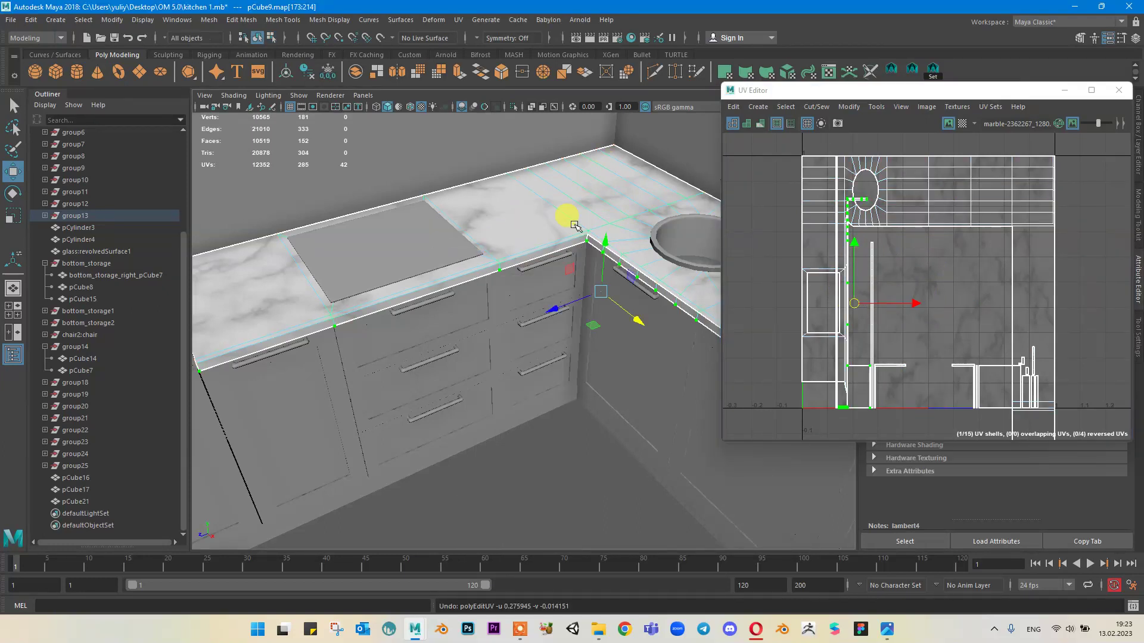
pyautogui.hotkey('ctrl', 's')
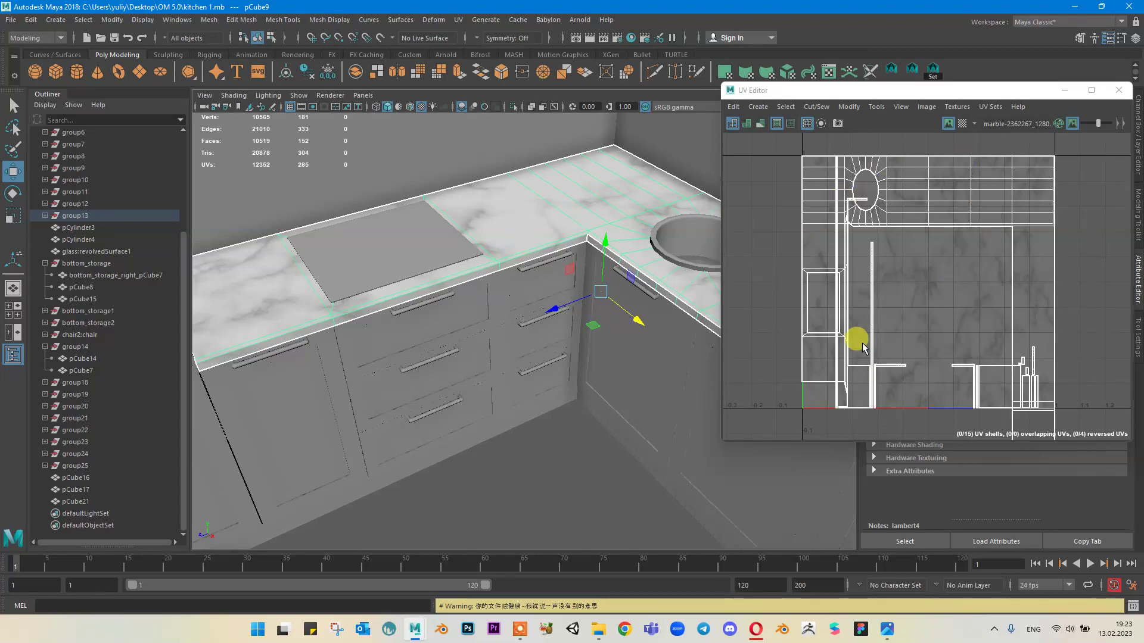
# Step: Select the corner cabinet door below the sink and inspect it together with the surrounding countertop and cabinets
pyautogui.moveTo(434, 199)
pyautogui.keyDown('alt'); pyautogui.mouseDown()
pyautogui.moveTo(439, 223)
pyautogui.moveTo(395, 204)
pyautogui.moveTo(413, 194)
pyautogui.moveTo(447, 211)
pyautogui.mouseUp(); pyautogui.keyUp('alt')
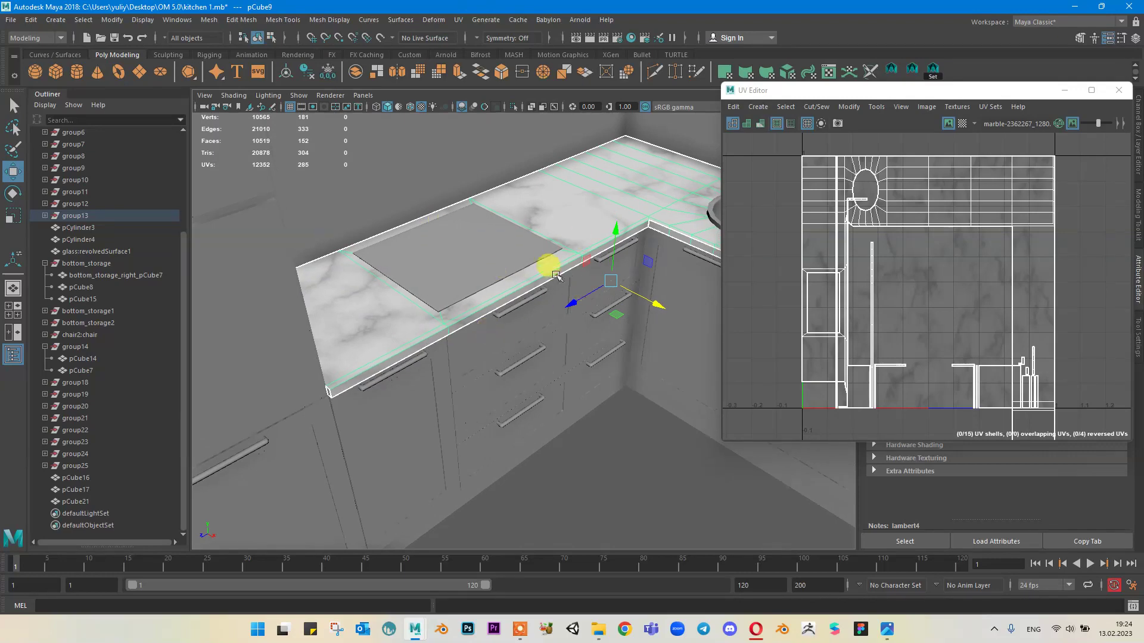
pyautogui.keyDown('alt'); pyautogui.moveTo(556, 275); pyautogui.dragTo(577, 309); pyautogui.keyUp('alt')
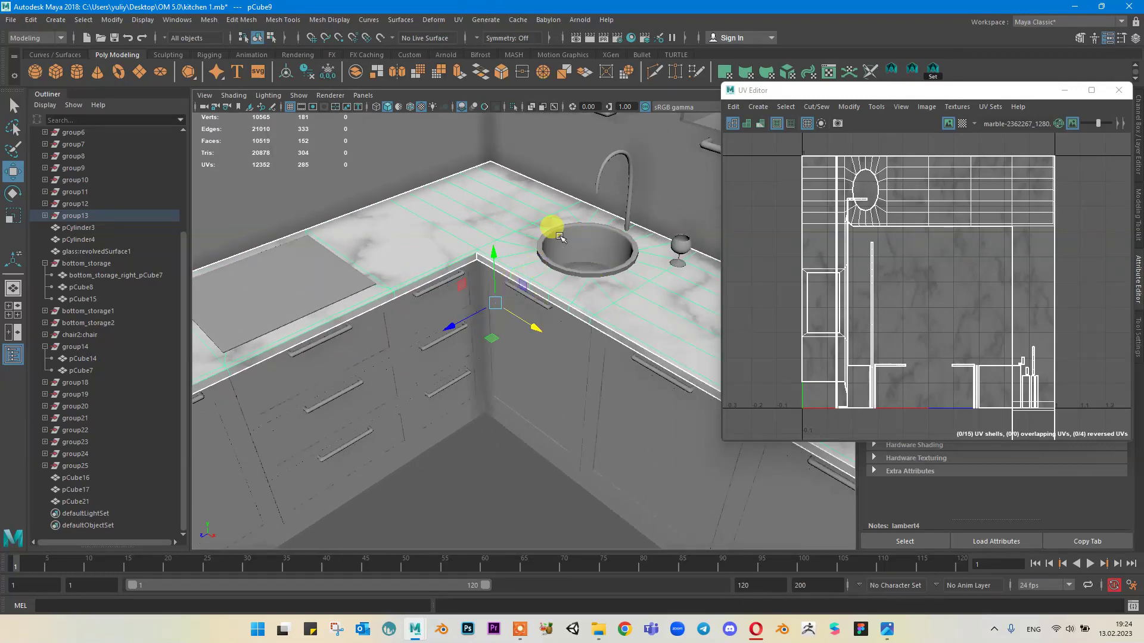
pyautogui.keyDown('alt'); pyautogui.moveTo(559, 236); pyautogui.dragTo(559, 251); pyautogui.keyUp('alt')
pyautogui.scroll(2, 509, 305)
pyautogui.keyDown('alt'); pyautogui.moveTo(509, 305); pyautogui.dragTo(519, 267); pyautogui.keyUp('alt')
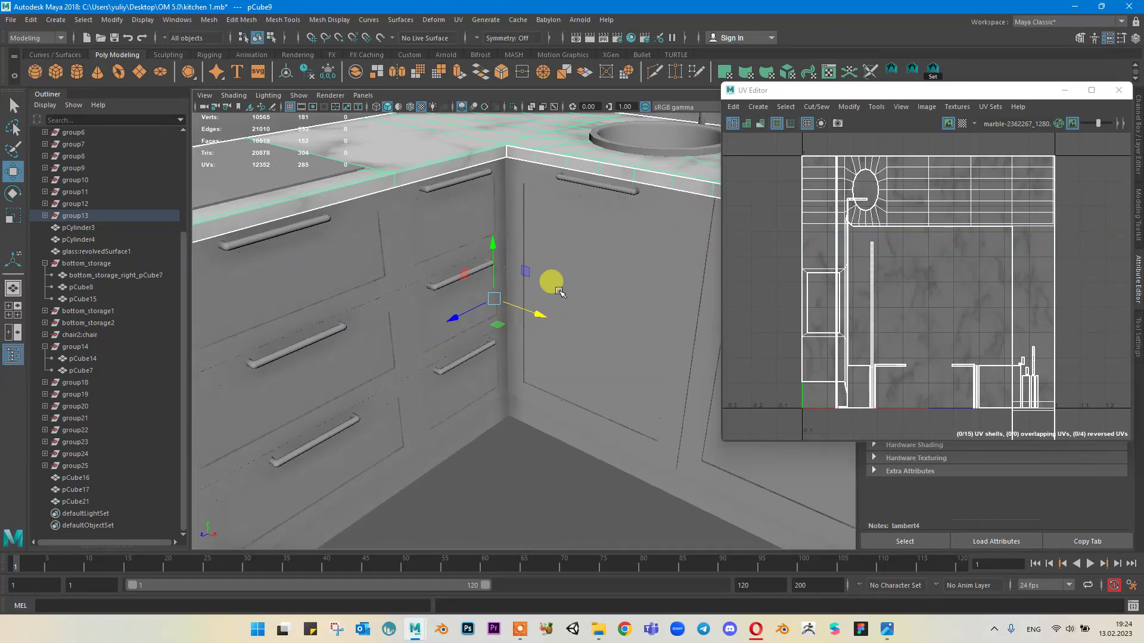
pyautogui.click(559, 292)
pyautogui.scroll(-3, 567, 286)
pyautogui.scroll(-2, 592, 285)
pyautogui.keyDown('alt'); pyautogui.moveTo(592, 286); pyautogui.dragTo(521, 284, button='middle'); pyautogui.keyUp('alt')
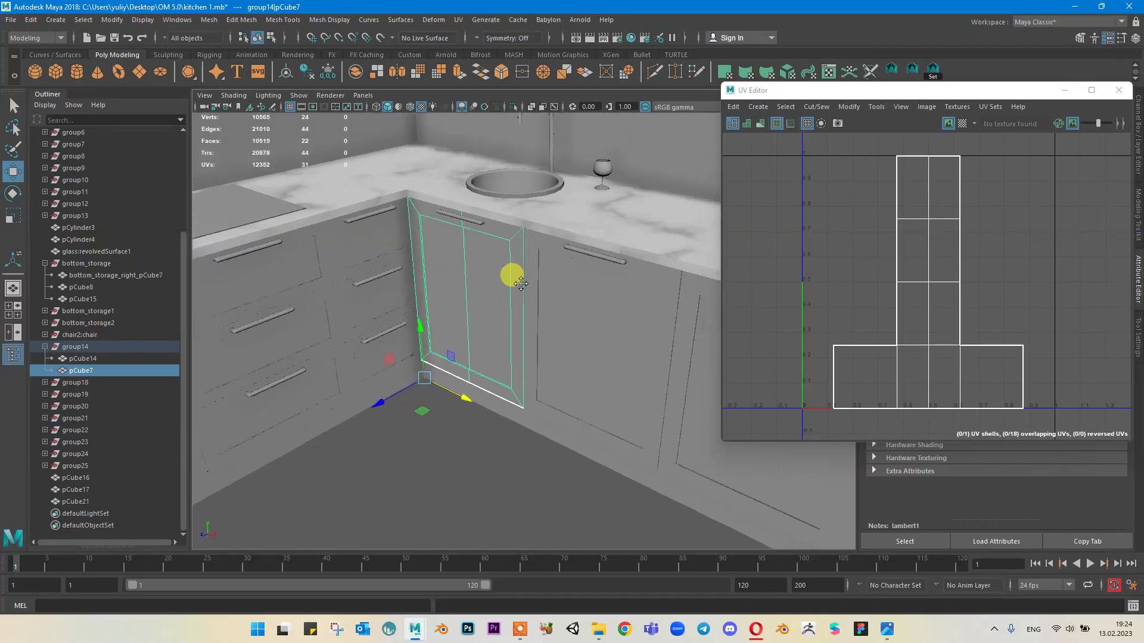
pyautogui.scroll(2, 554, 301)
pyautogui.scroll(-2, 548, 298)
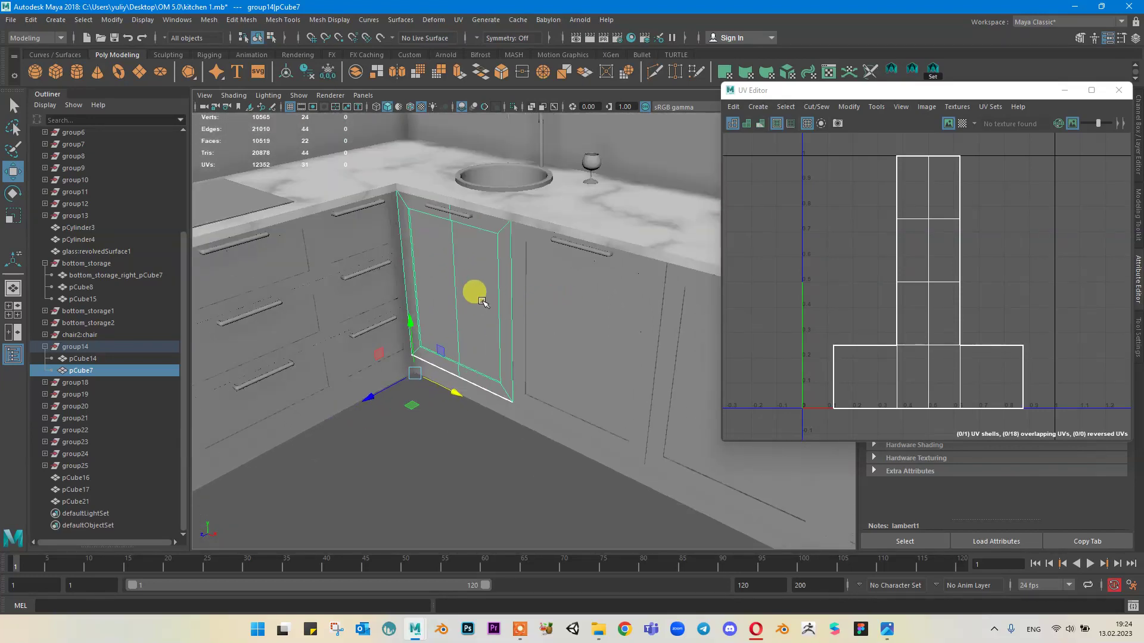
pyautogui.scroll(4, 486, 268)
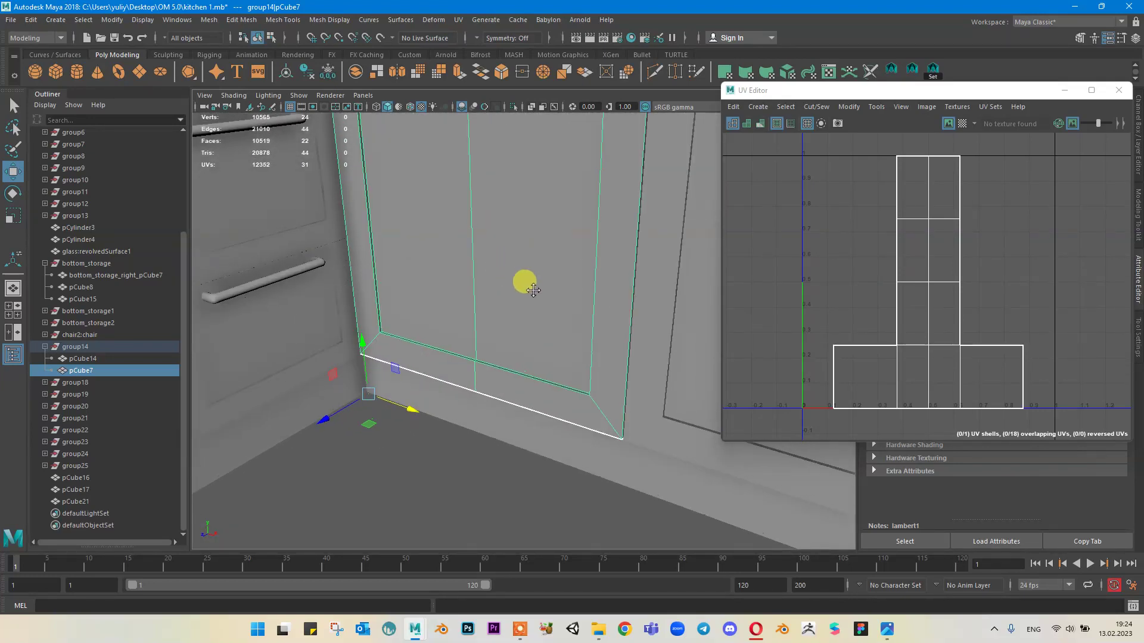
pyautogui.scroll(-3, 524, 304)
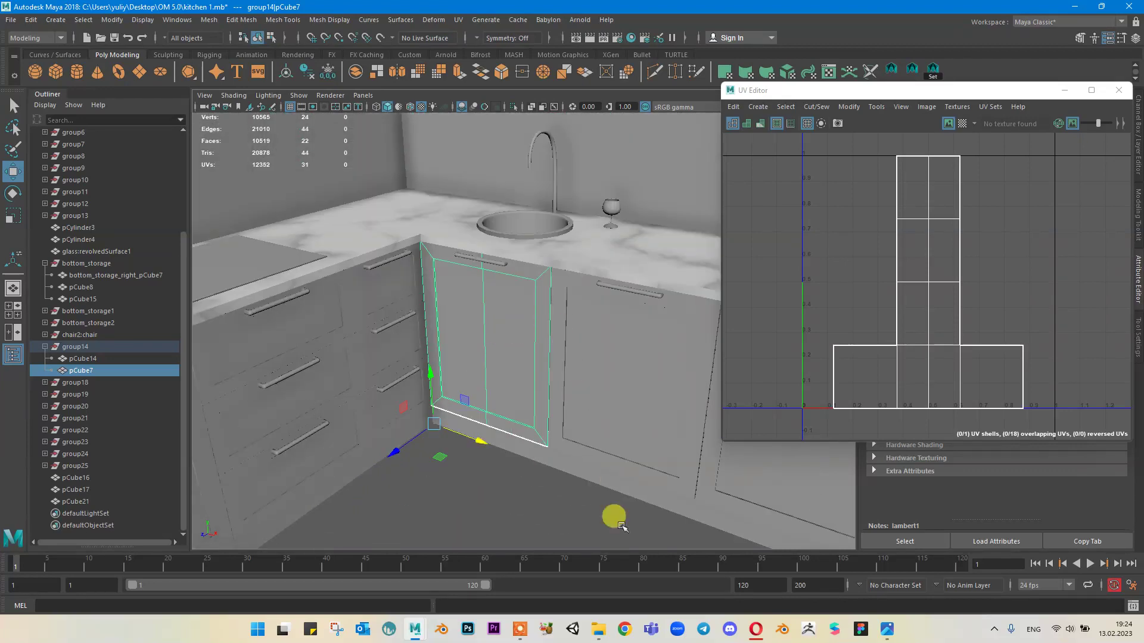
# Step: Check the range hood search and the marble texture image in the Opera browser, and return to Maya
pyautogui.click(757, 631)
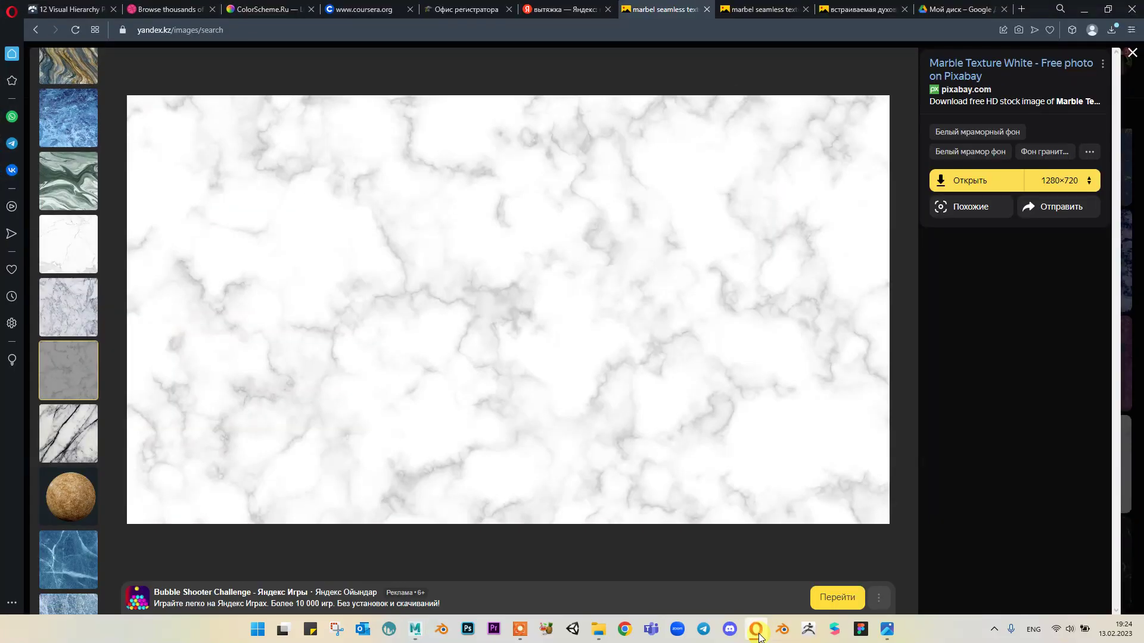
pyautogui.click(557, 9)
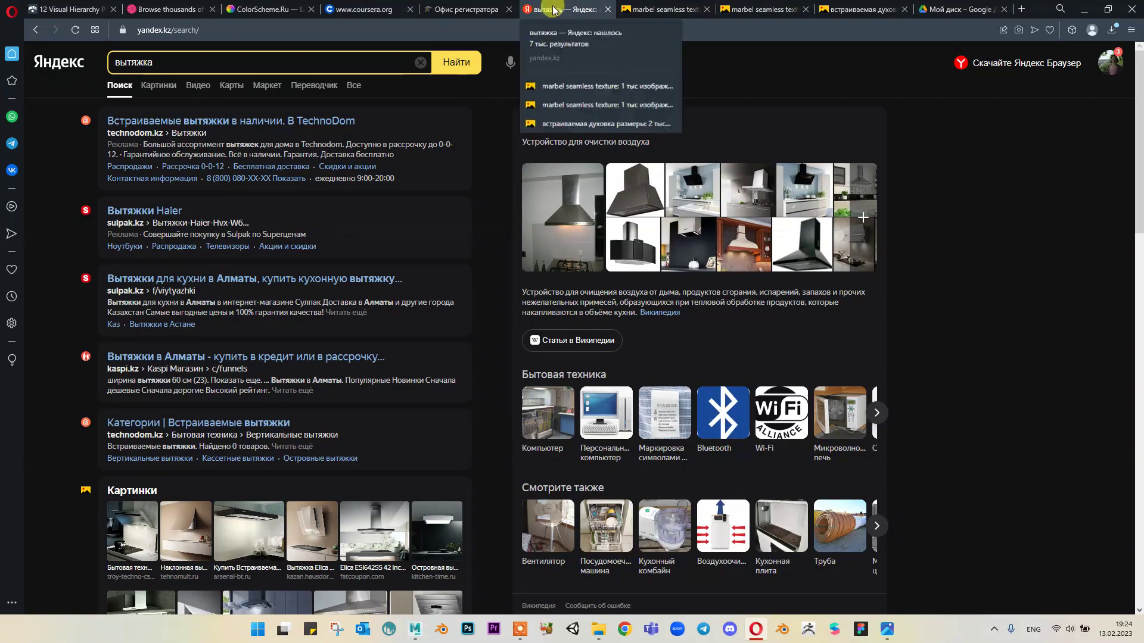
pyautogui.click(661, 9)
pyautogui.click(1084, 9)
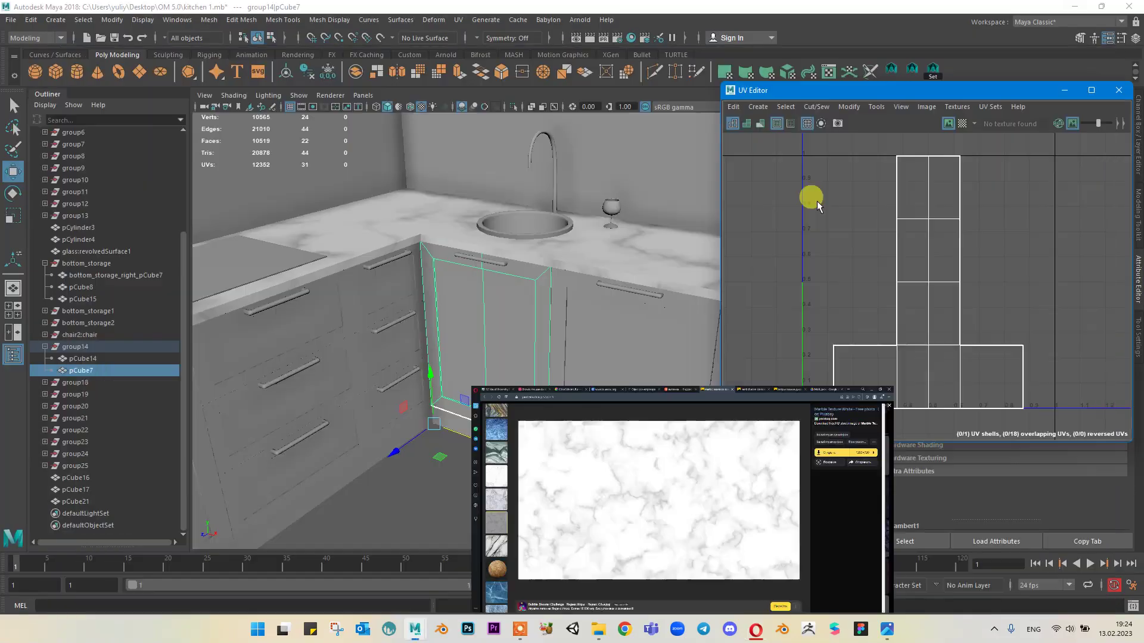
# Step: Apply automatic UV mapping to the corner cabinet door and leave the projection manipulator
pyautogui.click(757, 108)
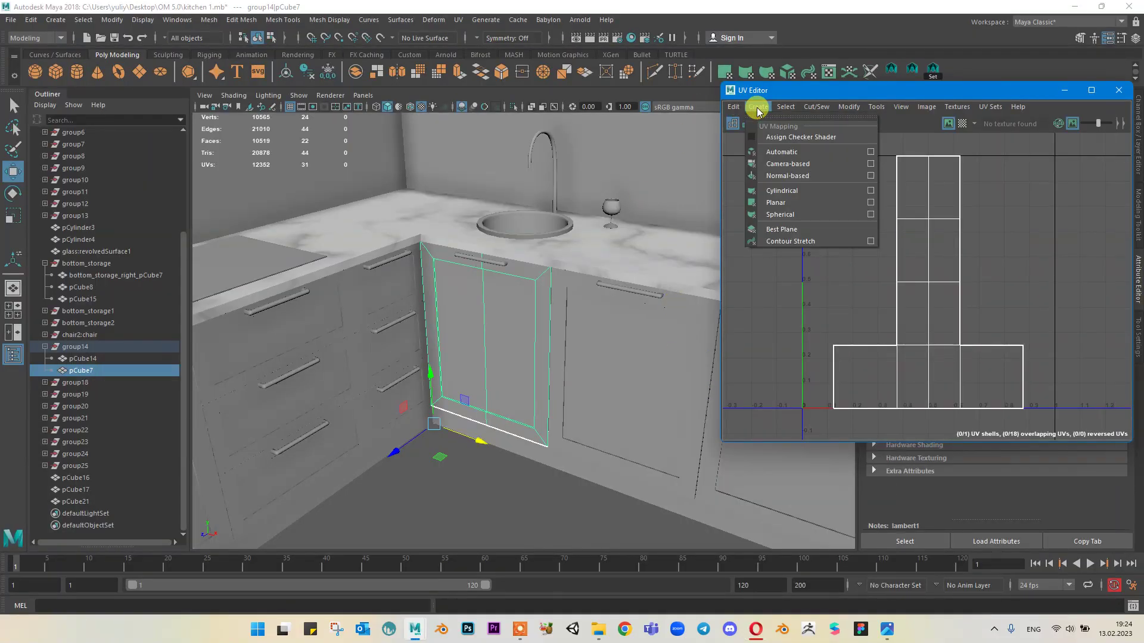
pyautogui.click(775, 152)
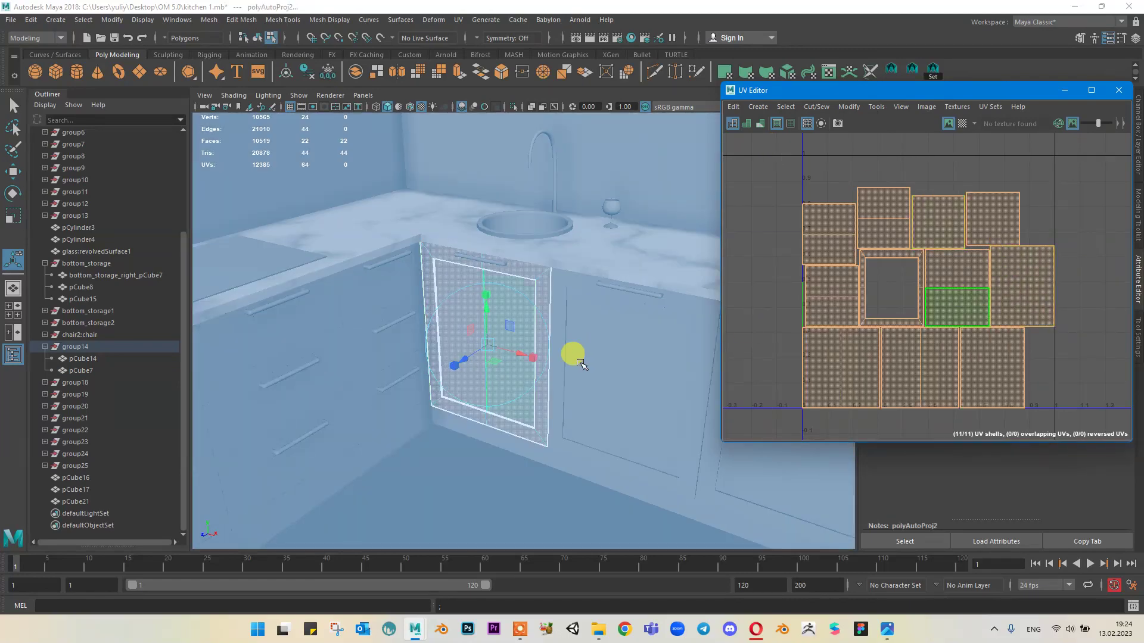
pyautogui.moveTo(529, 279); pyautogui.dragTo(558, 259, button='right')
pyautogui.press('q')
# Step: Apply a planar UV projection fitted to the bounding box to all front faces of the corner door, including its frame and inner panel
pyautogui.keyDown('alt'); pyautogui.moveTo(531, 284); pyautogui.dragTo(556, 215); pyautogui.keyUp('alt')
pyautogui.moveTo(564, 219); pyautogui.dragTo(564, 251, button='right')
pyautogui.click(556, 220)
pyautogui.keyDown('shift'); pyautogui.click(594, 268); pyautogui.keyUp('shift')
pyautogui.keyDown('shift'); pyautogui.click(551, 283); pyautogui.keyUp('shift')
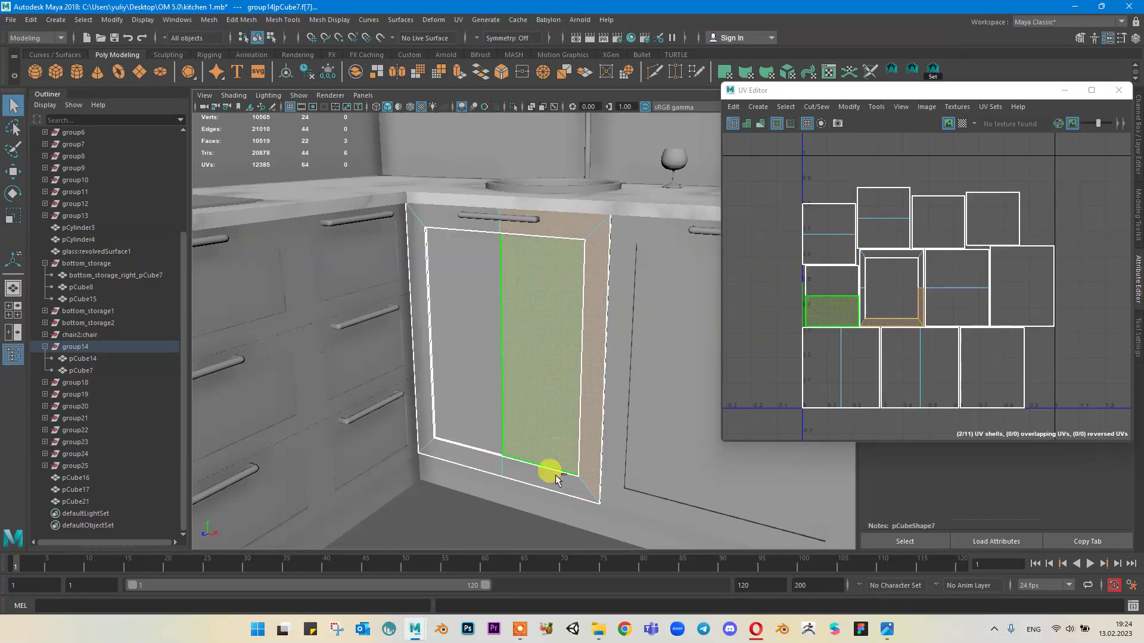
pyautogui.keyDown('shift'); pyautogui.click(570, 478); pyautogui.keyUp('shift')
pyautogui.keyDown('shift'); pyautogui.click(467, 463); pyautogui.keyUp('shift')
pyautogui.keyDown('shift'); pyautogui.click(420, 418); pyautogui.keyUp('shift')
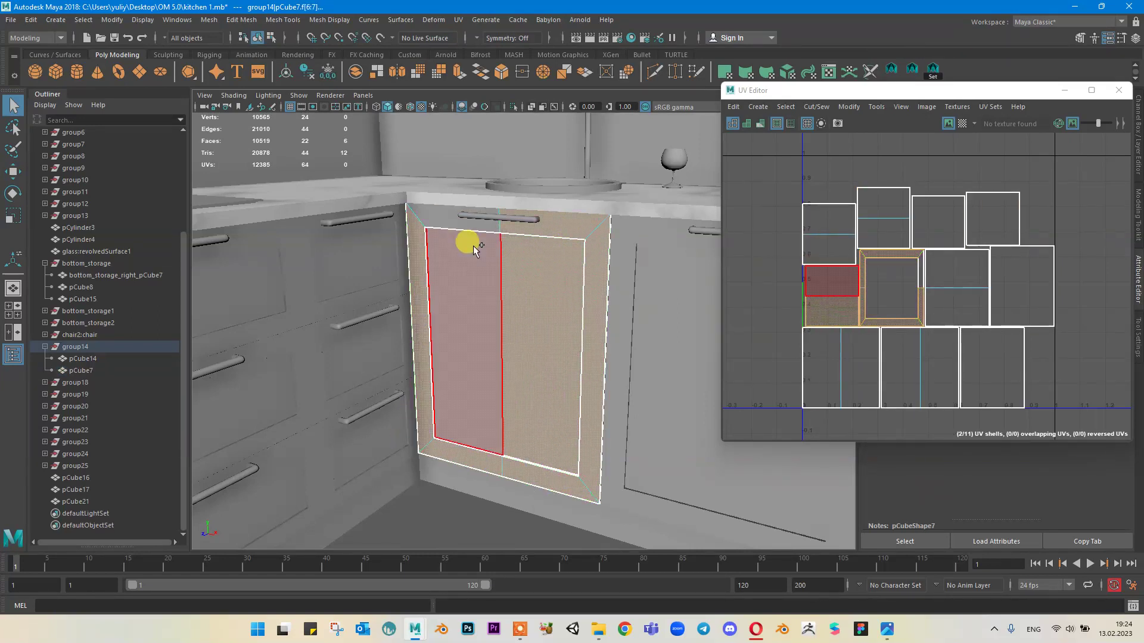
pyautogui.keyDown('shift'); pyautogui.click(441, 220); pyautogui.keyUp('shift')
pyautogui.keyDown('shift'); pyautogui.click(464, 251); pyautogui.keyUp('shift')
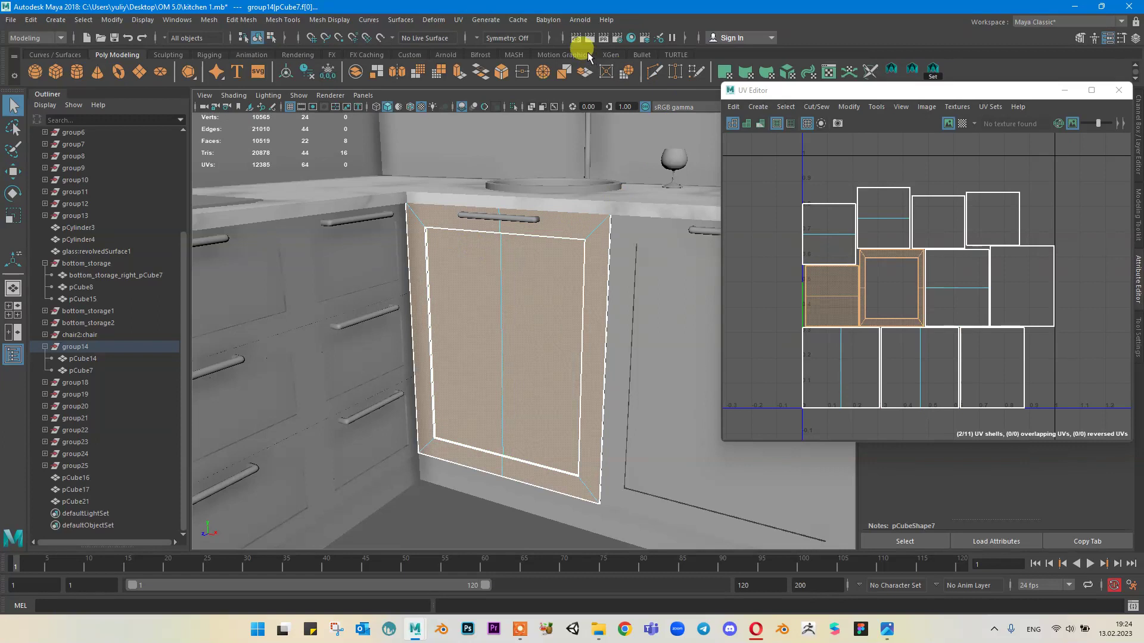
pyautogui.click(458, 20)
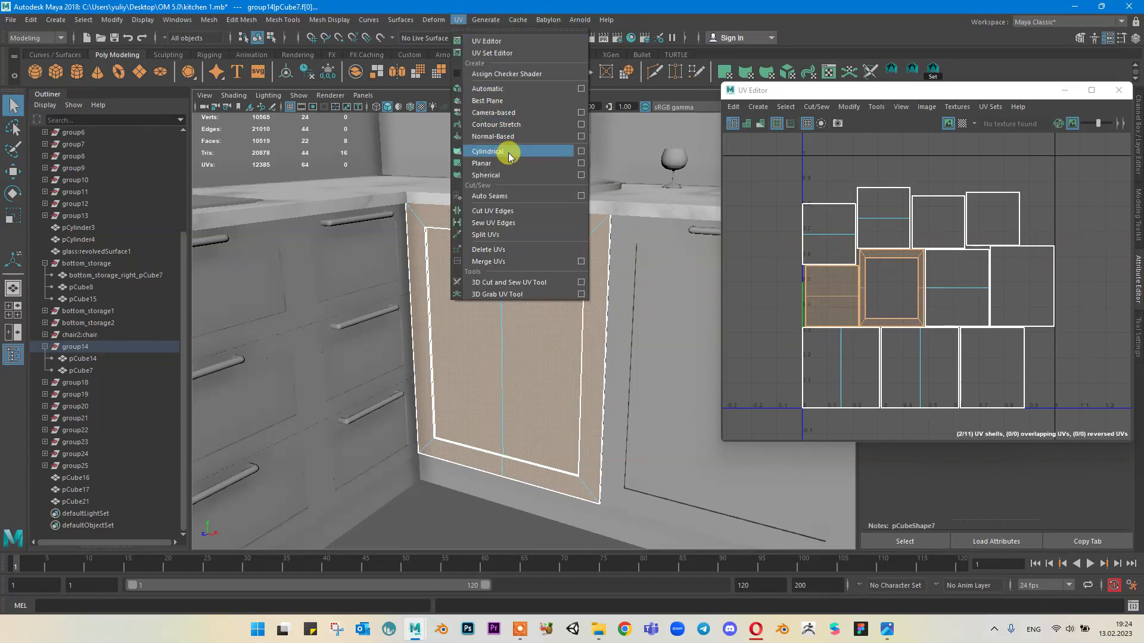
pyautogui.click(586, 161)
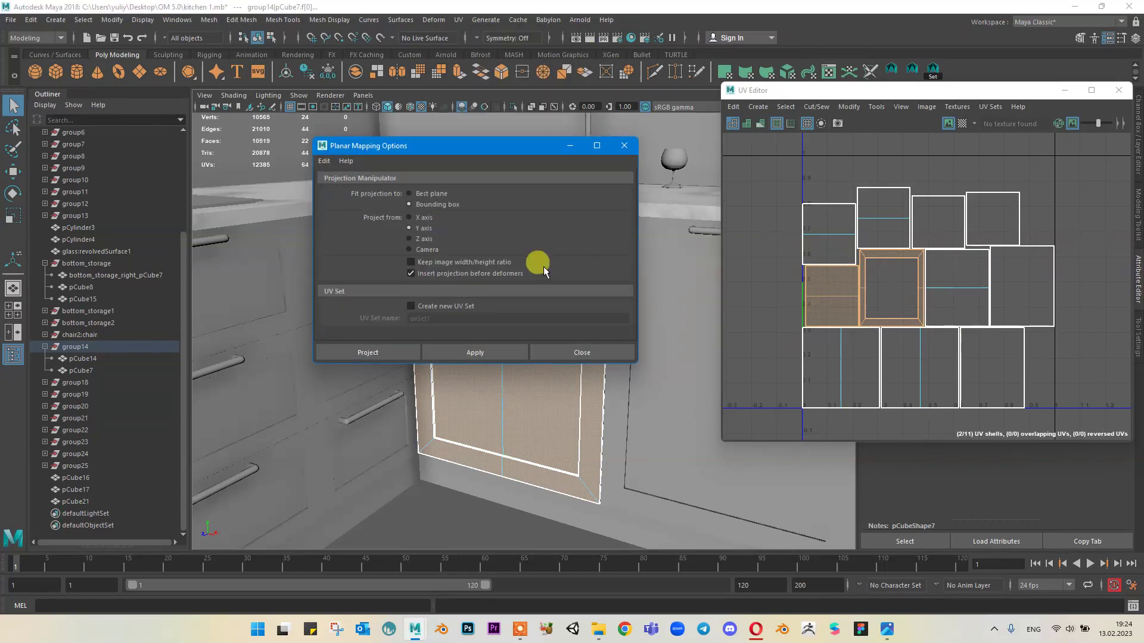
pyautogui.click(388, 352)
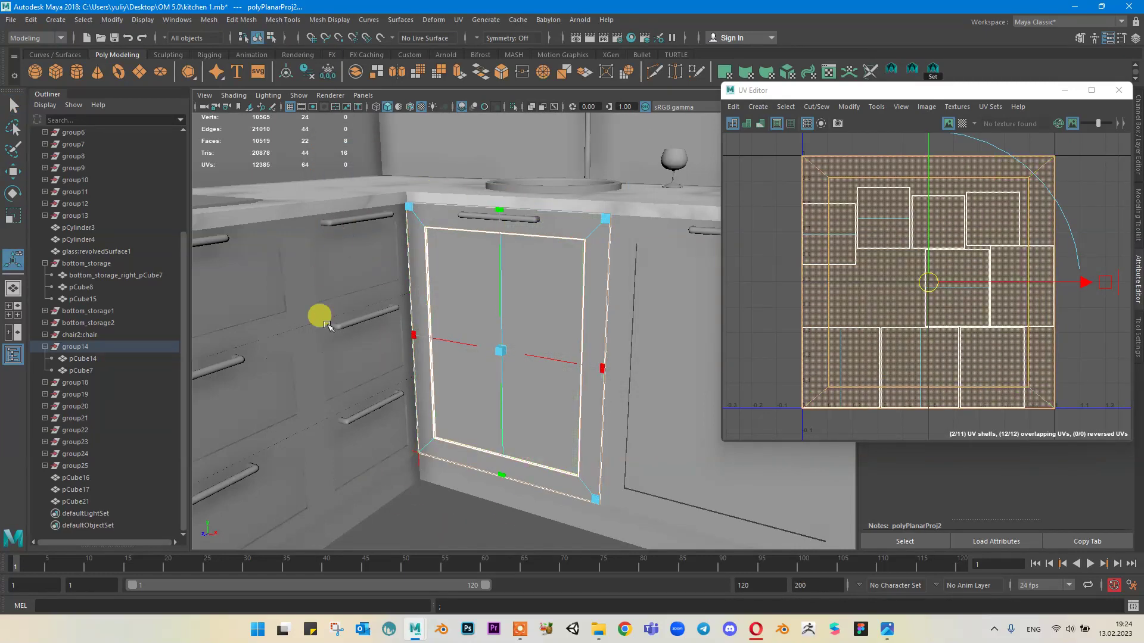
pyautogui.keyDown('alt'); pyautogui.moveTo(490, 230); pyautogui.dragTo(370, 235); pyautogui.keyUp('alt')
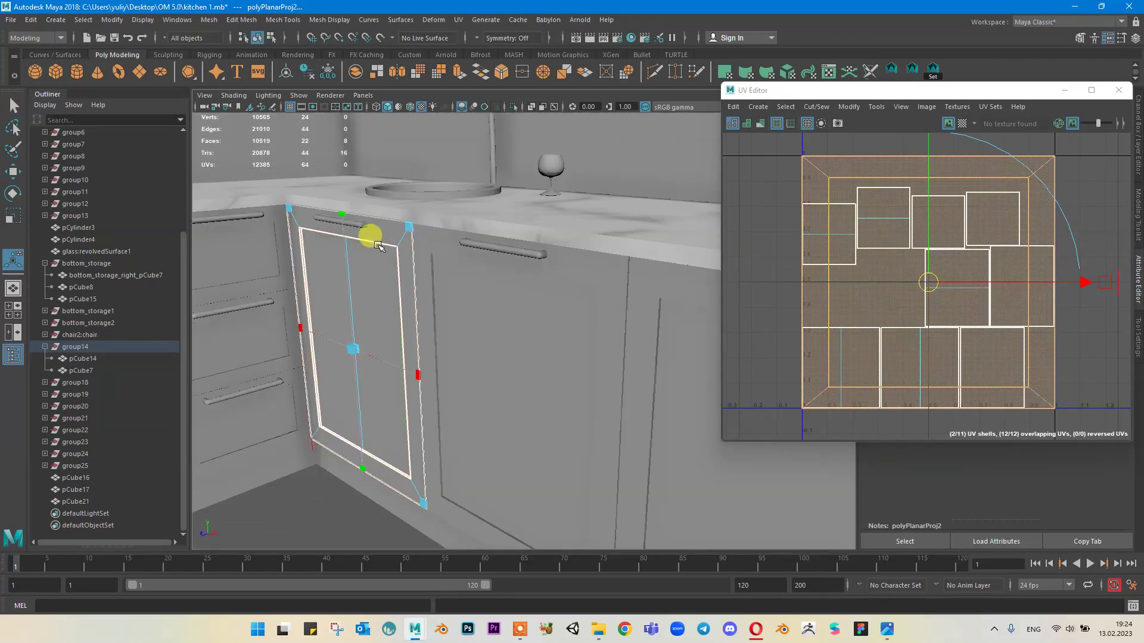
# Step: Return the corner cabinet door to object mode, assign it a new Lambert material, and move the UV Editor aside
pyautogui.moveTo(370, 235); pyautogui.dragTo(439, 209, button='right')
pyautogui.moveTo(379, 259); pyautogui.dragTo(374, 544, button='right')
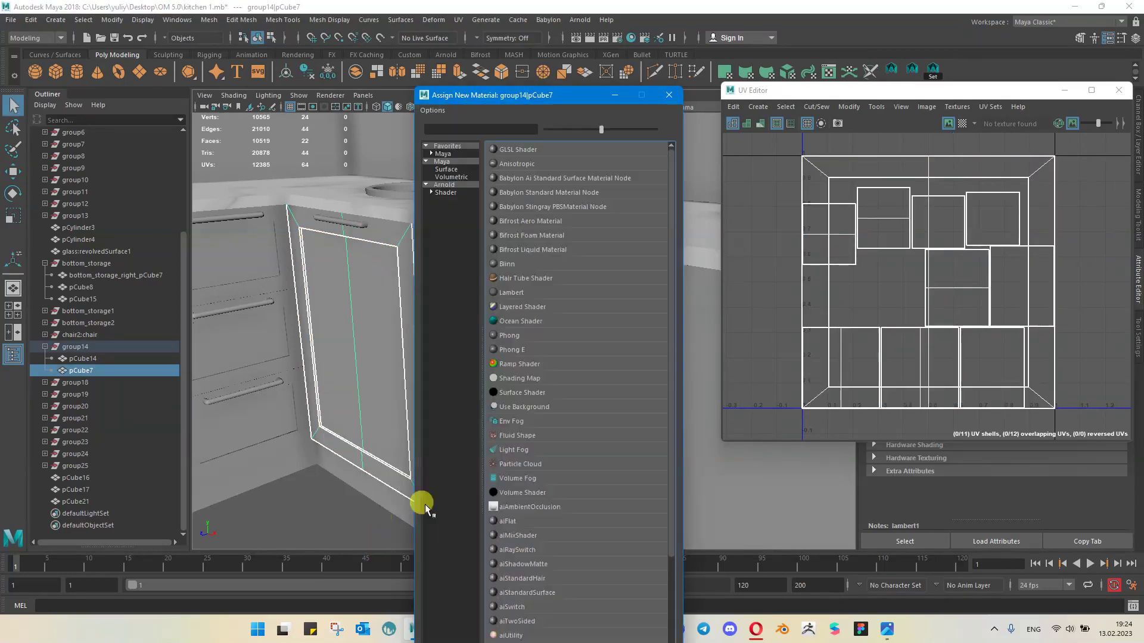
pyautogui.click(511, 292)
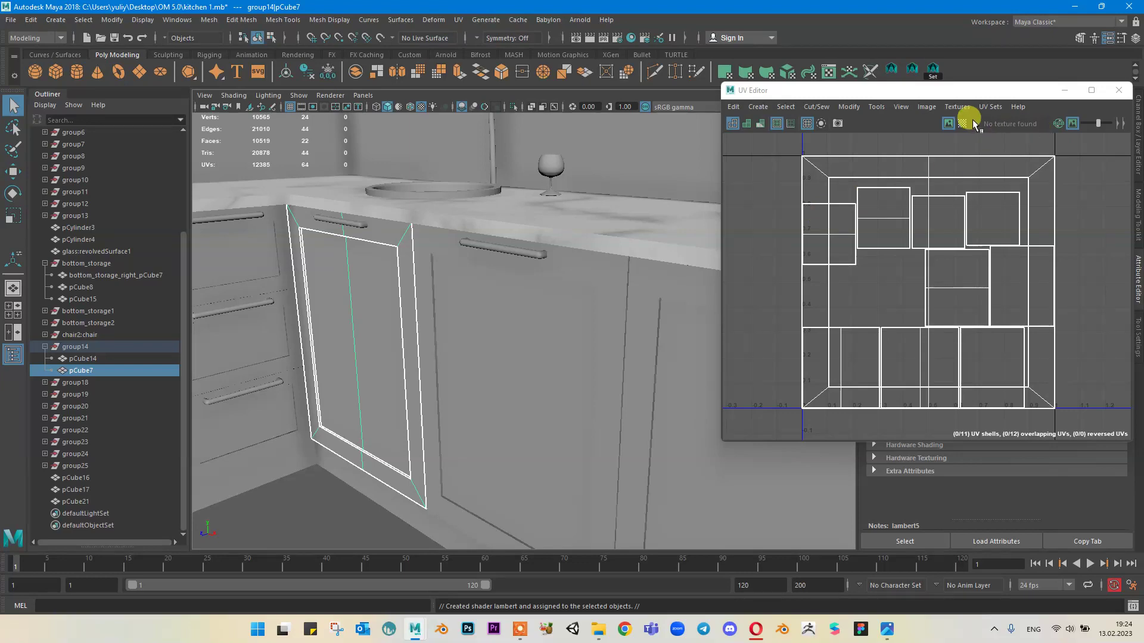
pyautogui.moveTo(981, 95); pyautogui.dragTo(757, 111)
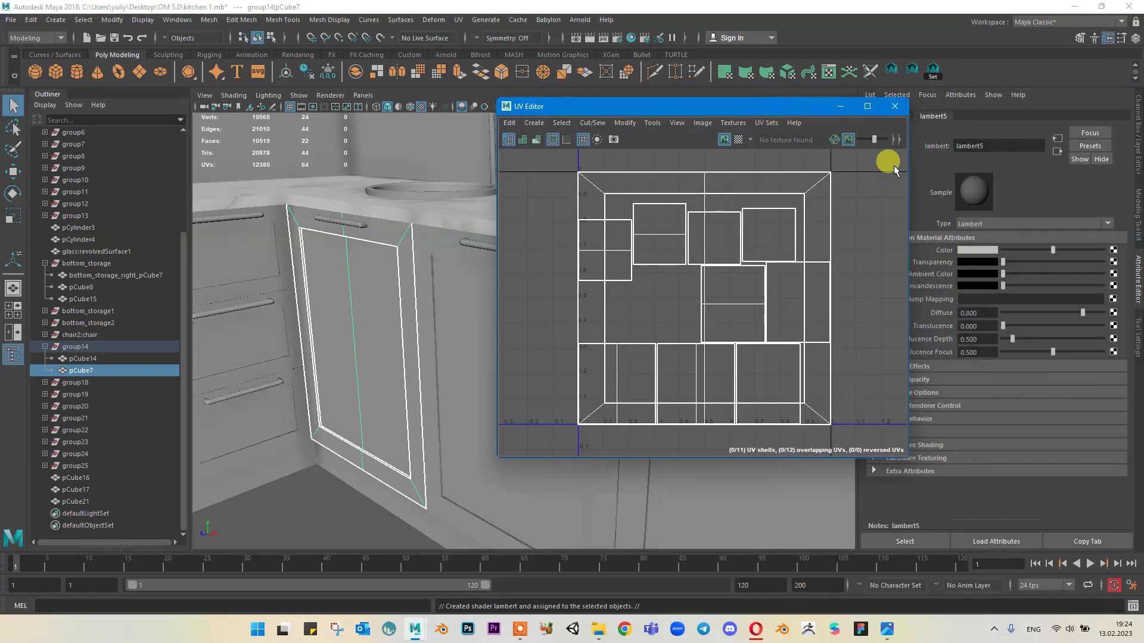
pyautogui.click(865, 110)
# Step: Switch to the Opera browser, close the marble image preview, and search Yandex Images for "egger лдсп"
pyautogui.click(755, 630)
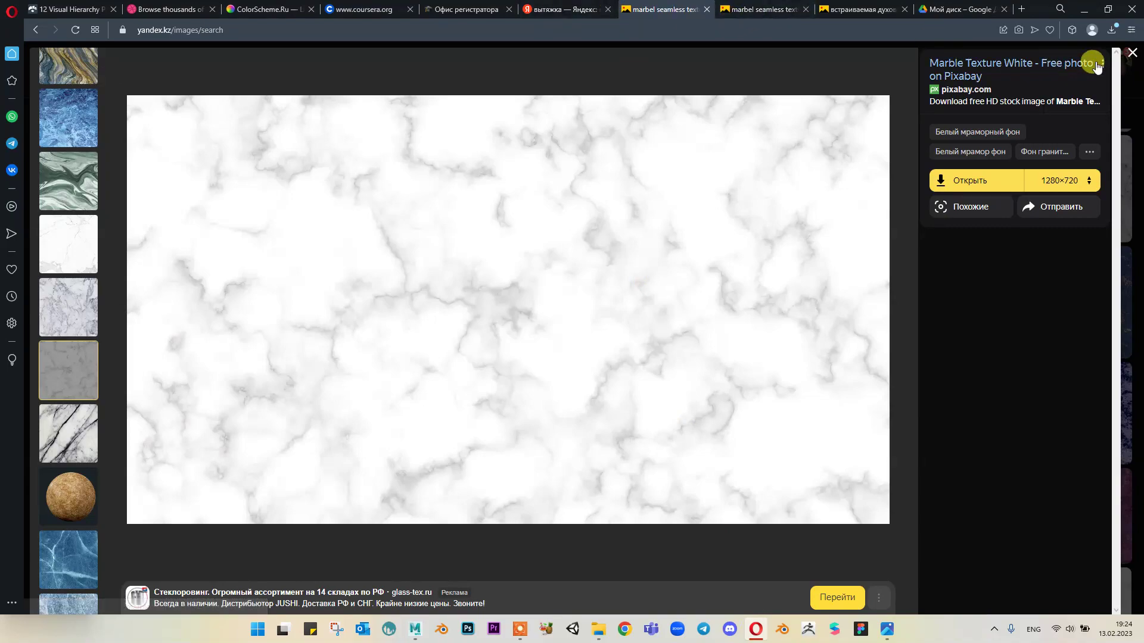
pyautogui.click(1132, 53)
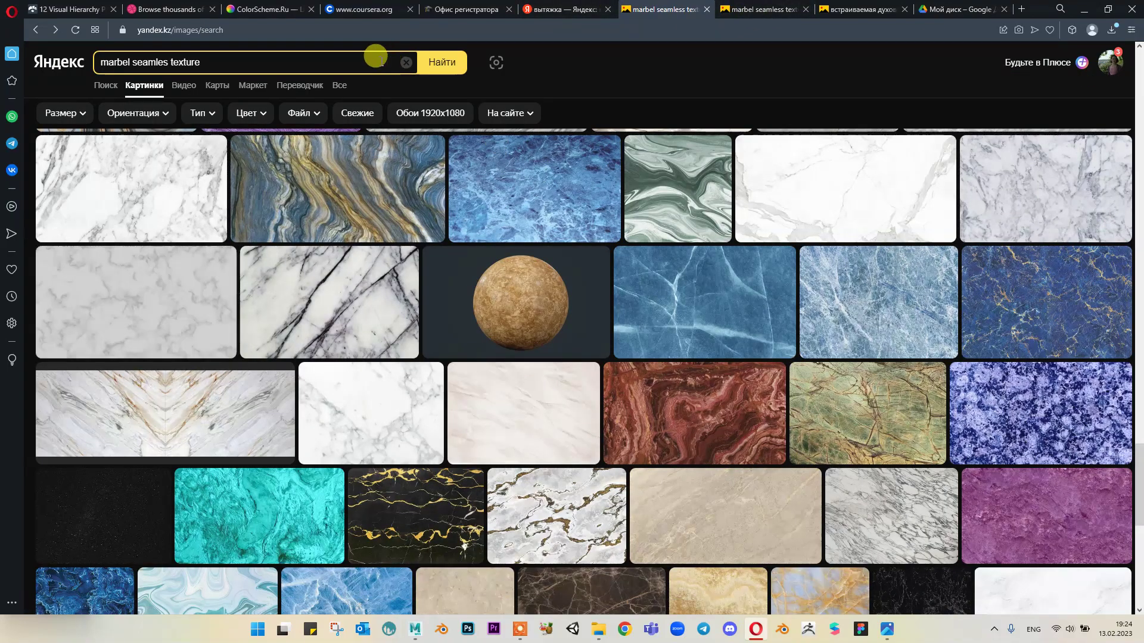
pyautogui.tripleClick(365, 58)
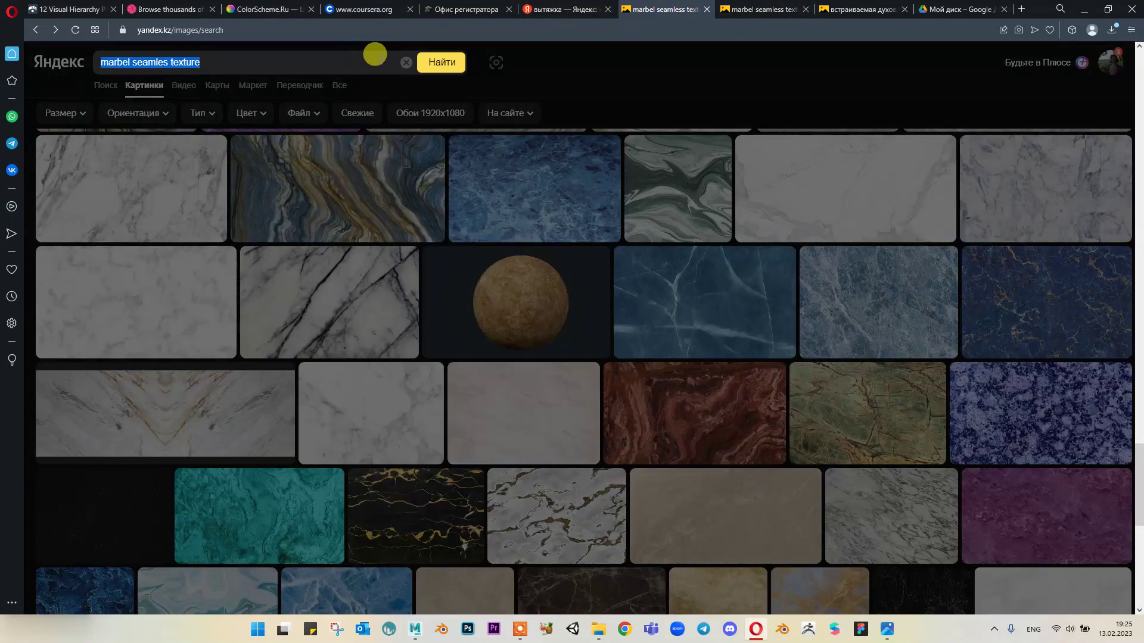
pyautogui.write('egger ')
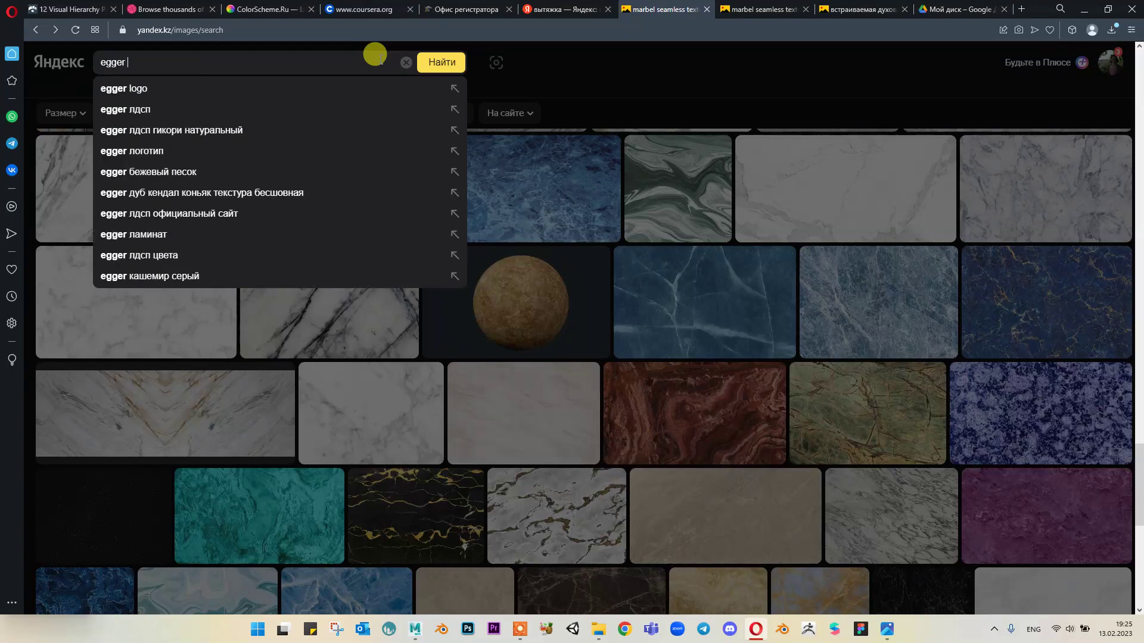
pyautogui.write('лдсп')
pyautogui.press('Return')
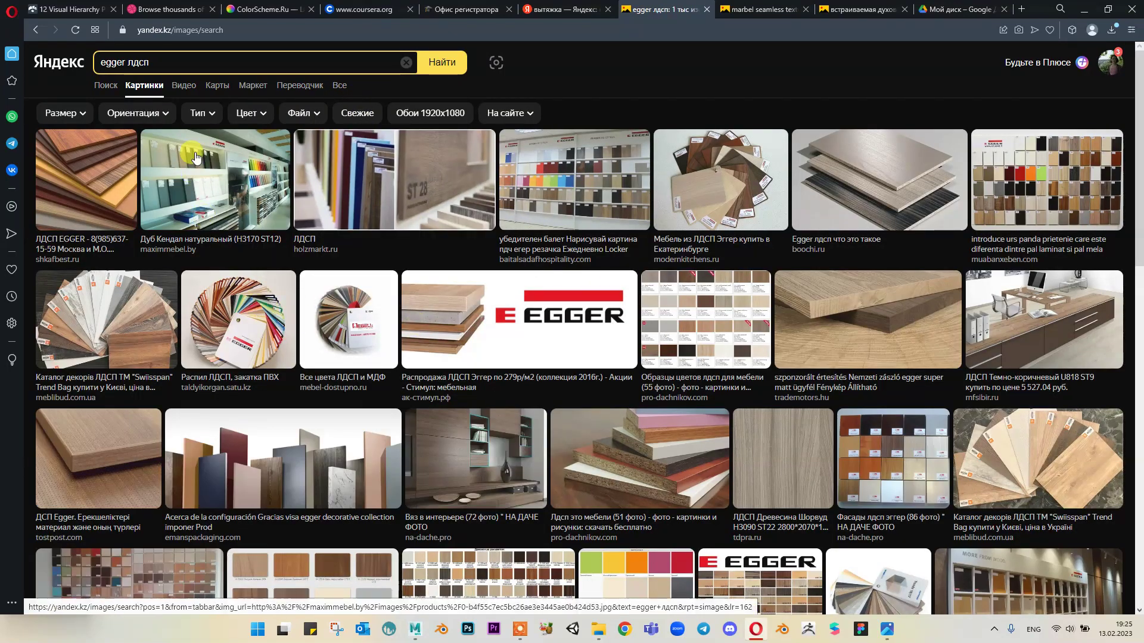
# Step: Show the web results for the same query and open the egger.com page on Eurodekor ЛДСП boards in another tab
pyautogui.click(105, 86)
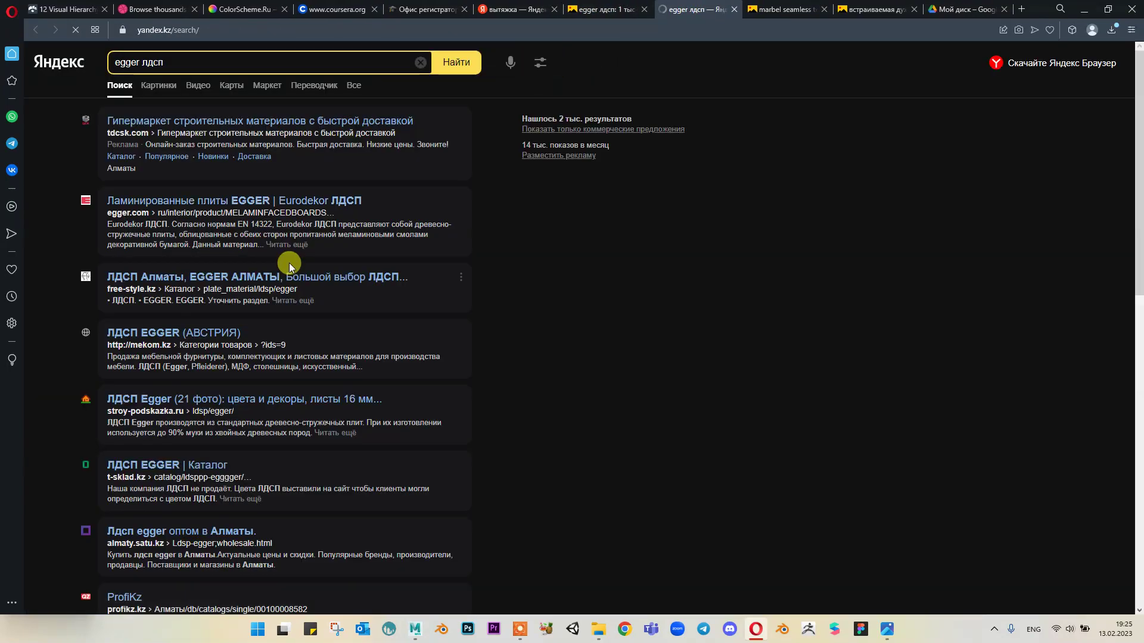
pyautogui.middleClick(220, 200)
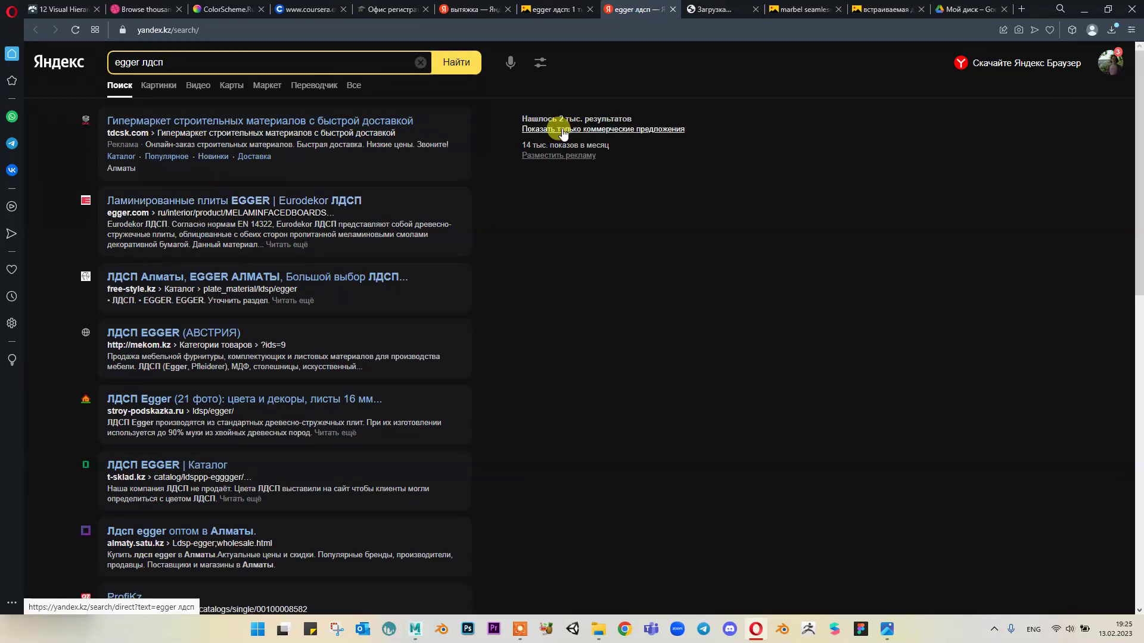
pyautogui.click(718, 9)
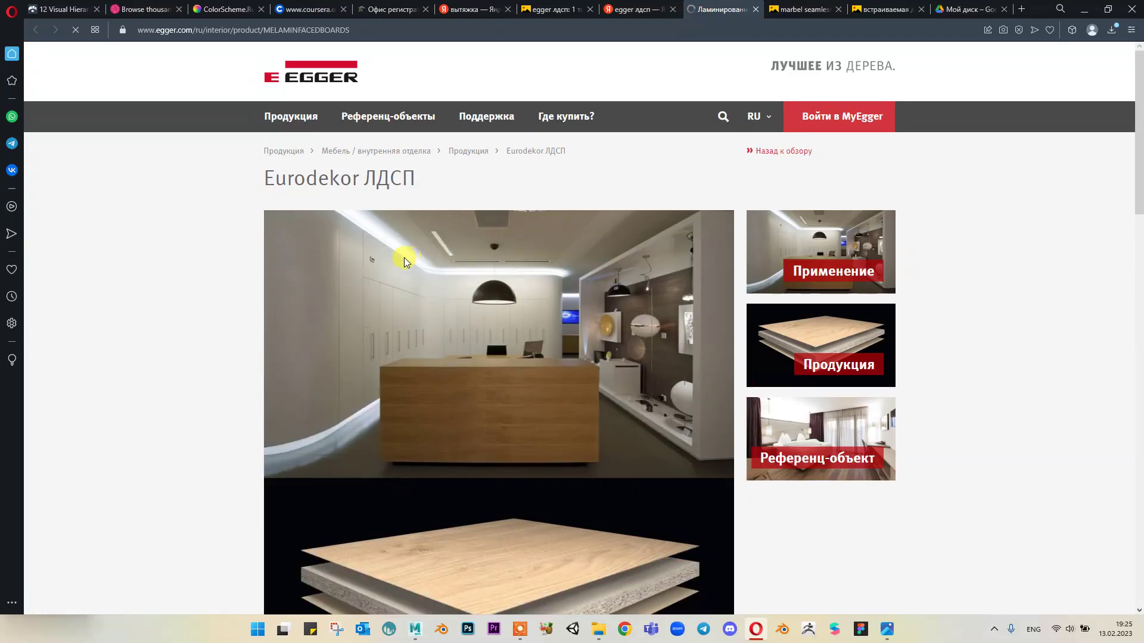
# Step: Open the Eurodekor E1 P2 CE product, look through its documents, and go to its matching decors
pyautogui.scroll(-10, 404, 258)
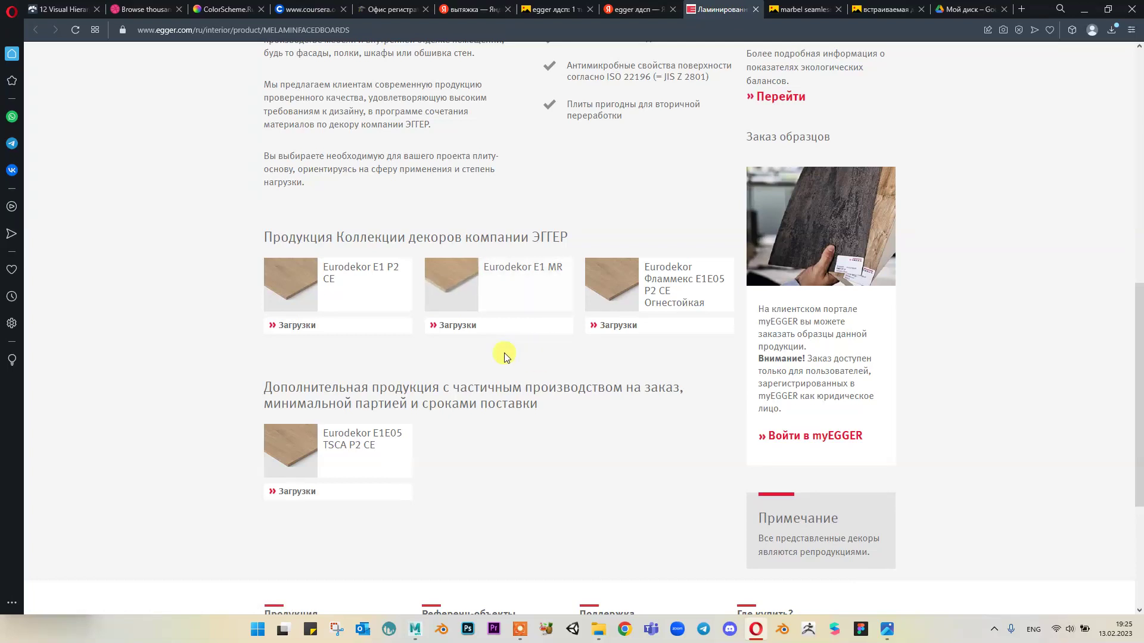
pyautogui.click(304, 283)
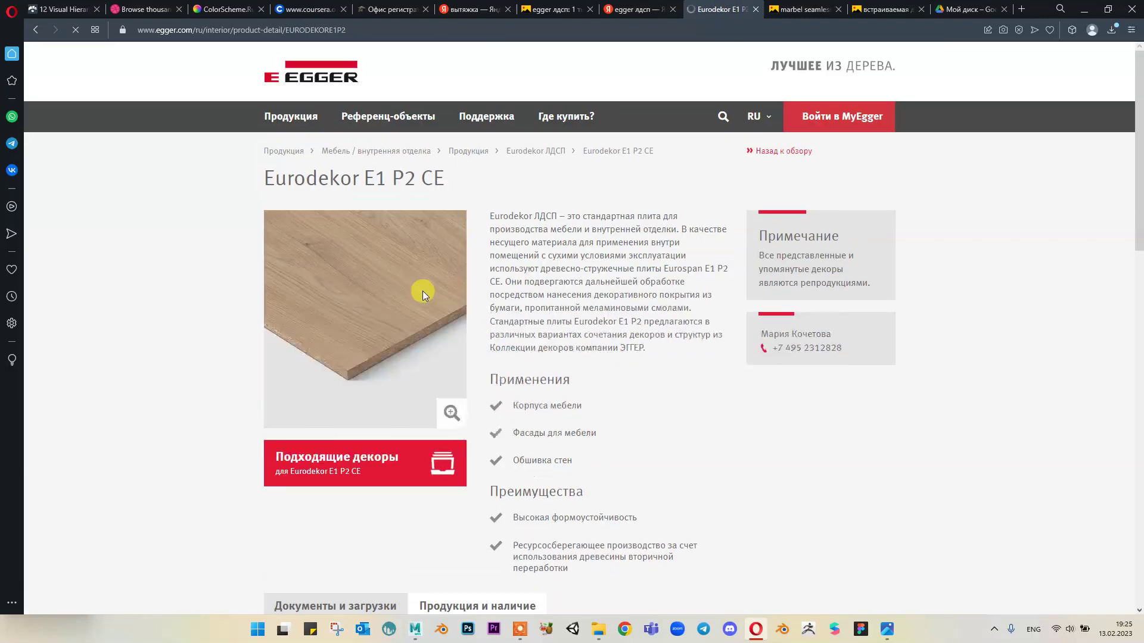
pyautogui.scroll(-5, 379, 289)
pyautogui.scroll(-2, 384, 291)
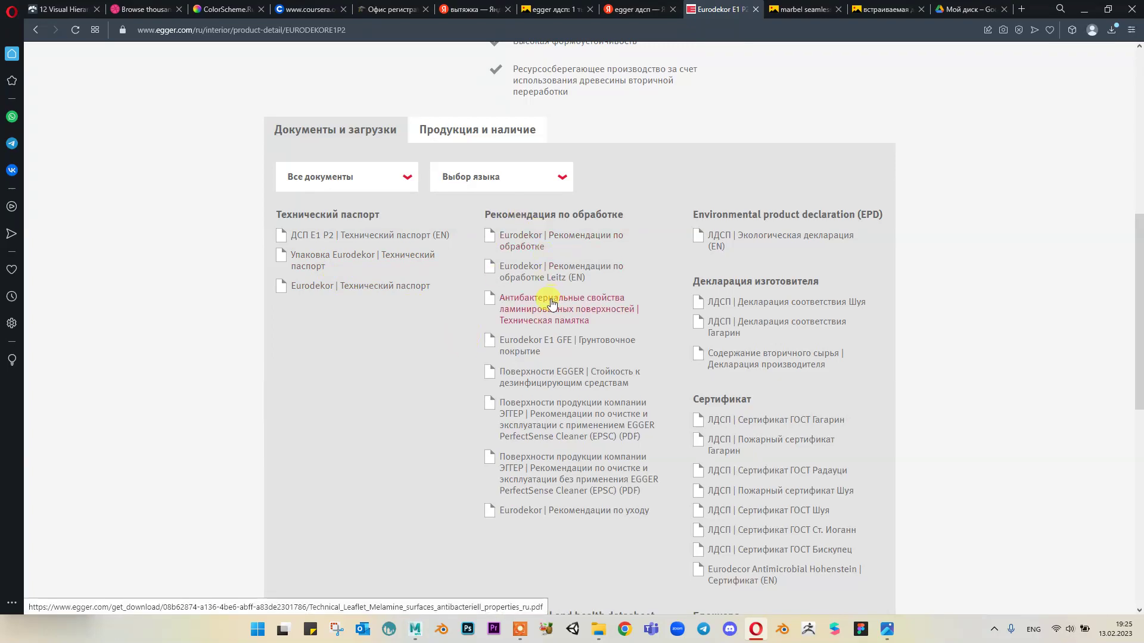
pyautogui.scroll(-3, 545, 301)
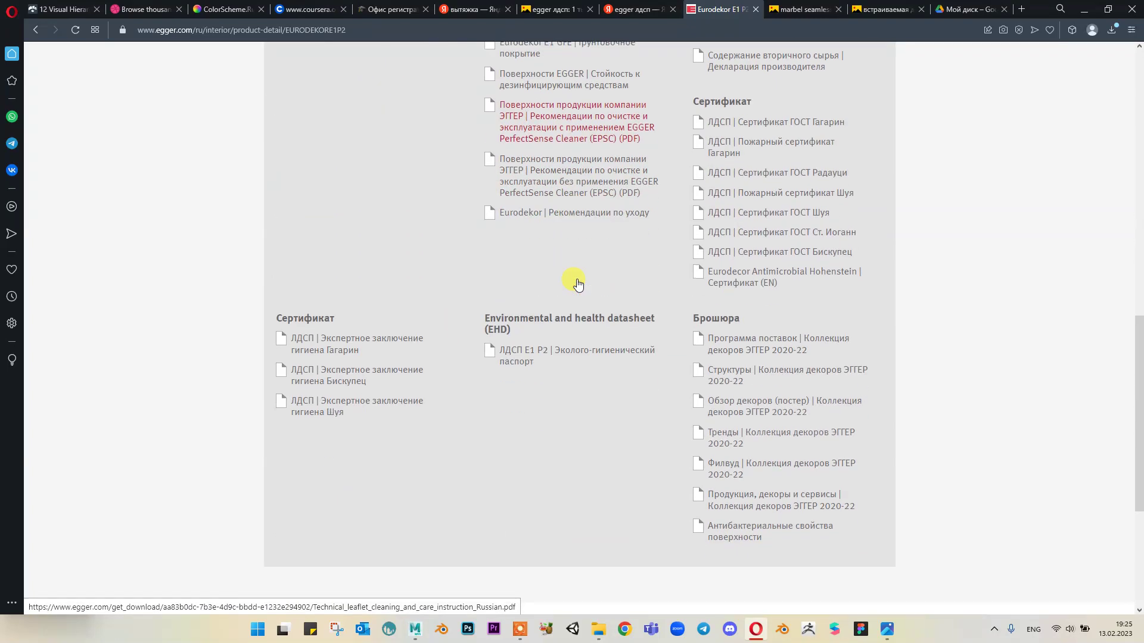
pyautogui.scroll(13, 577, 282)
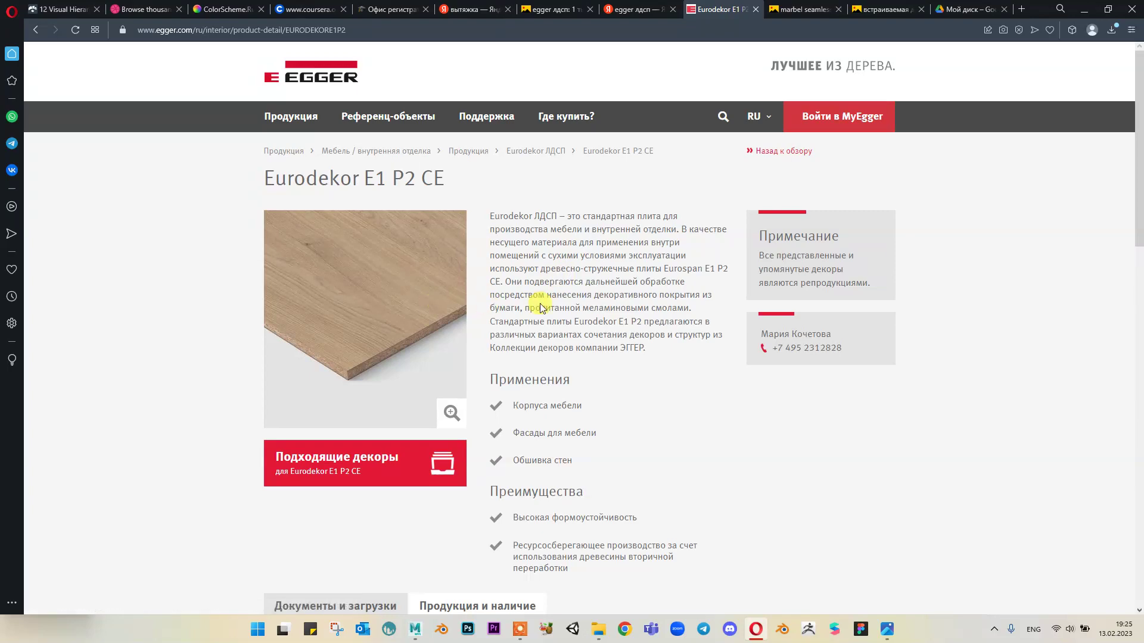
pyautogui.click(364, 463)
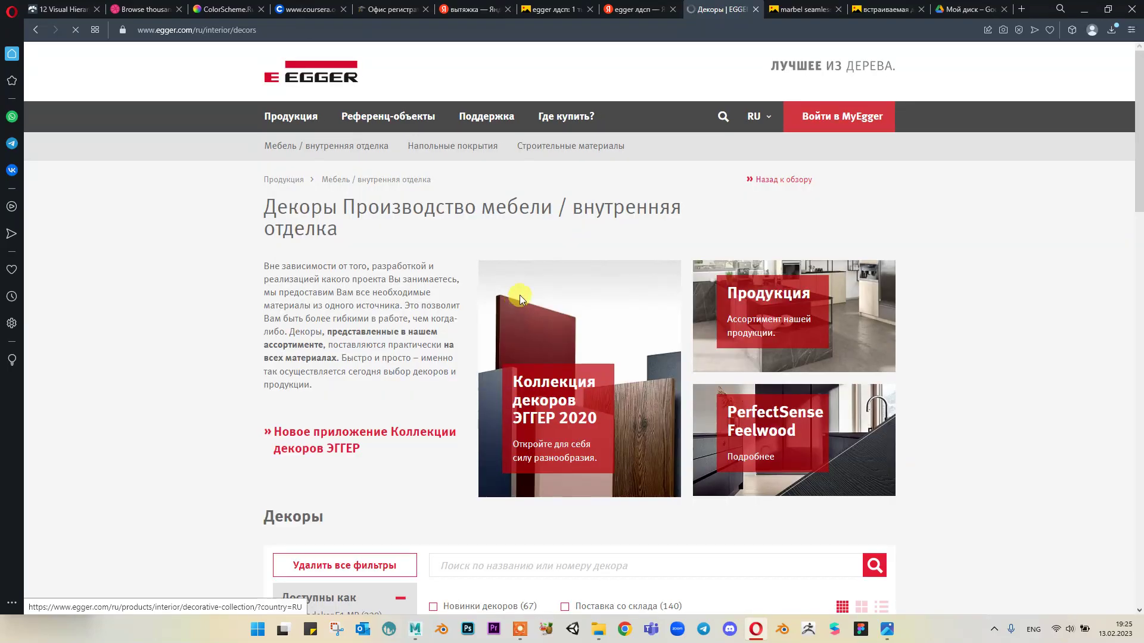
# Step: Look through the wood, stone and plain-colour swatches in the EGGER decor catalogue
pyautogui.scroll(-10, 519, 295)
pyautogui.scroll(1, 566, 290)
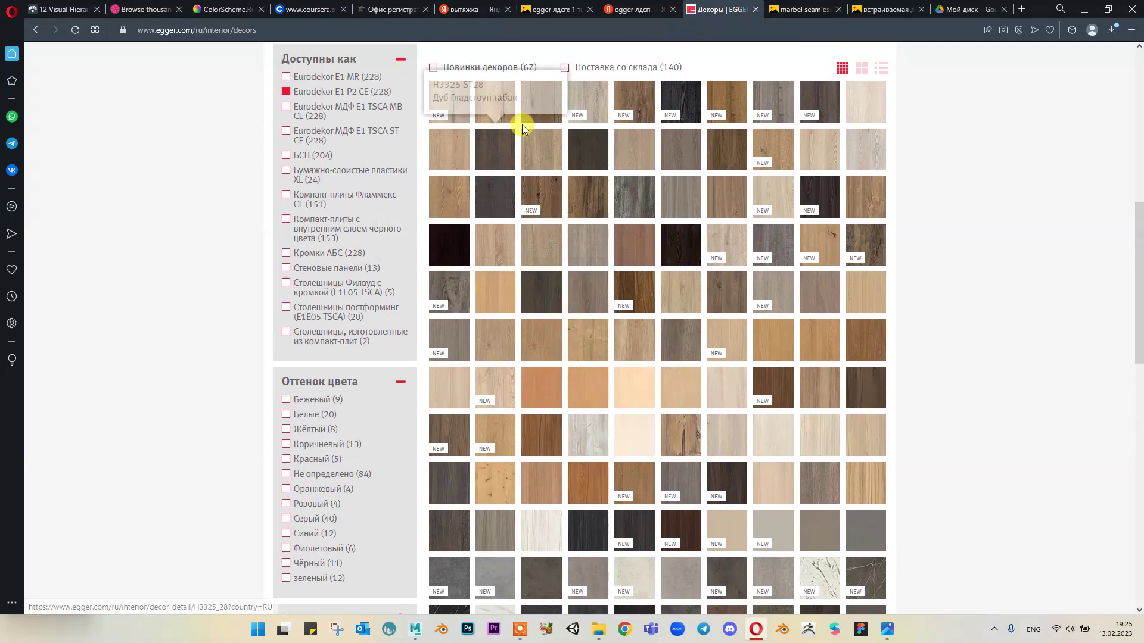
pyautogui.scroll(-1, 622, 271)
pyautogui.scroll(-1, 621, 277)
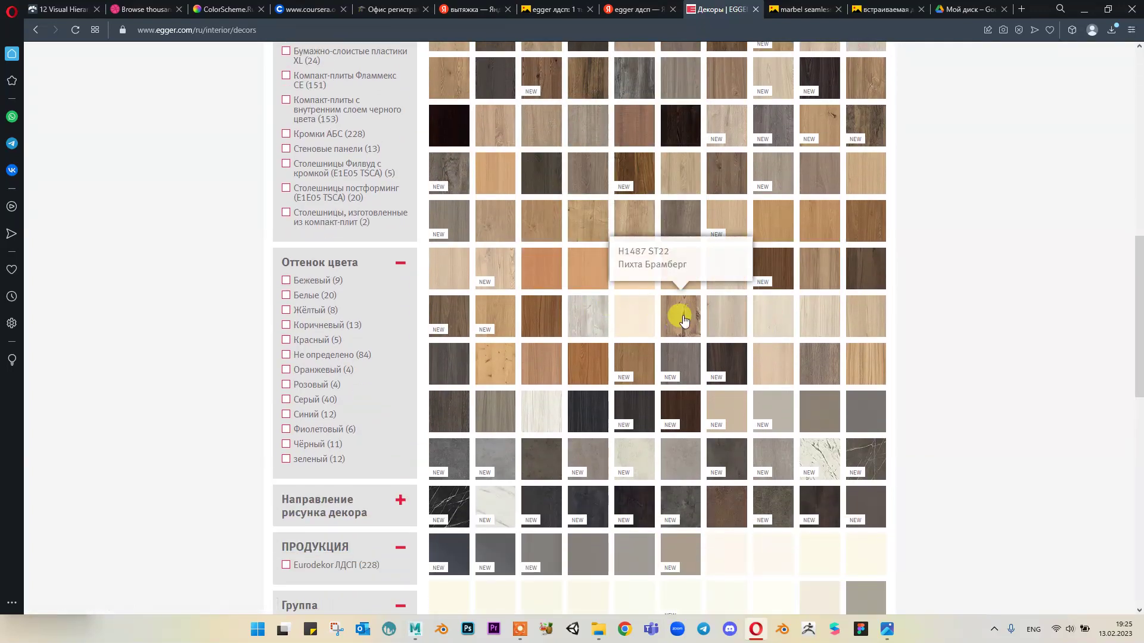
pyautogui.scroll(-1, 675, 322)
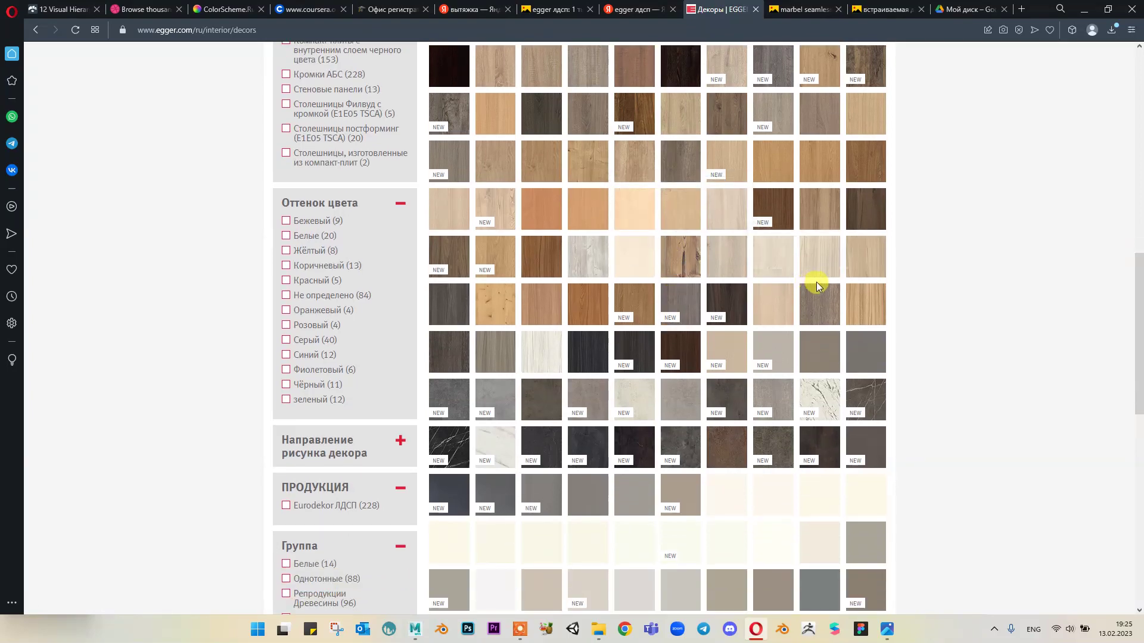
pyautogui.scroll(1, 813, 284)
pyautogui.scroll(1, 684, 181)
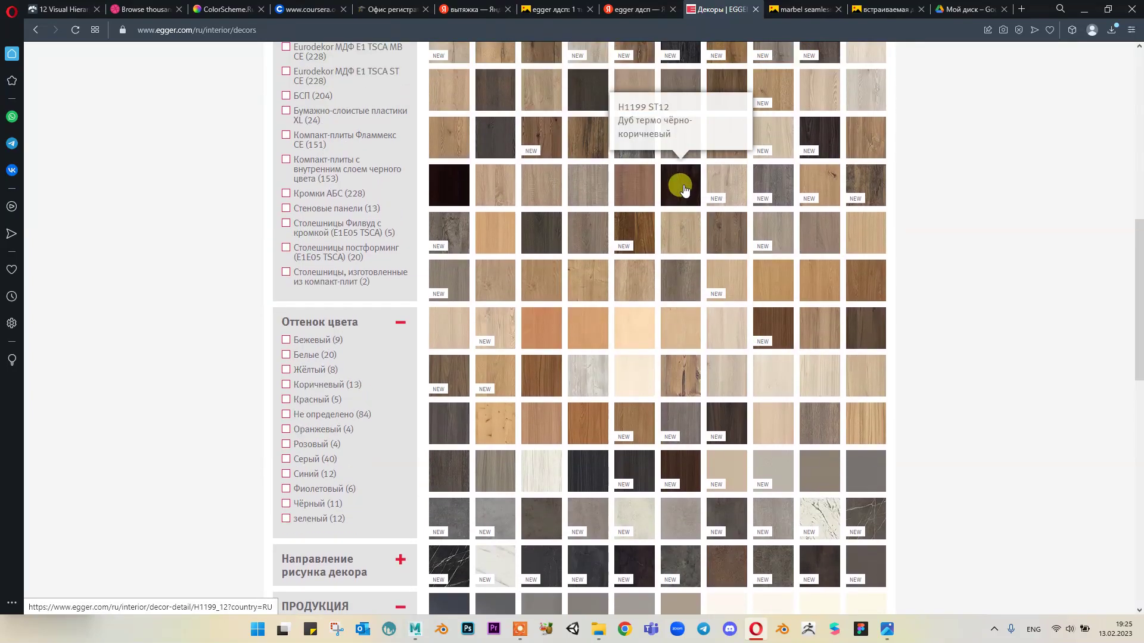
pyautogui.scroll(1, 683, 190)
pyautogui.scroll(-9, 679, 194)
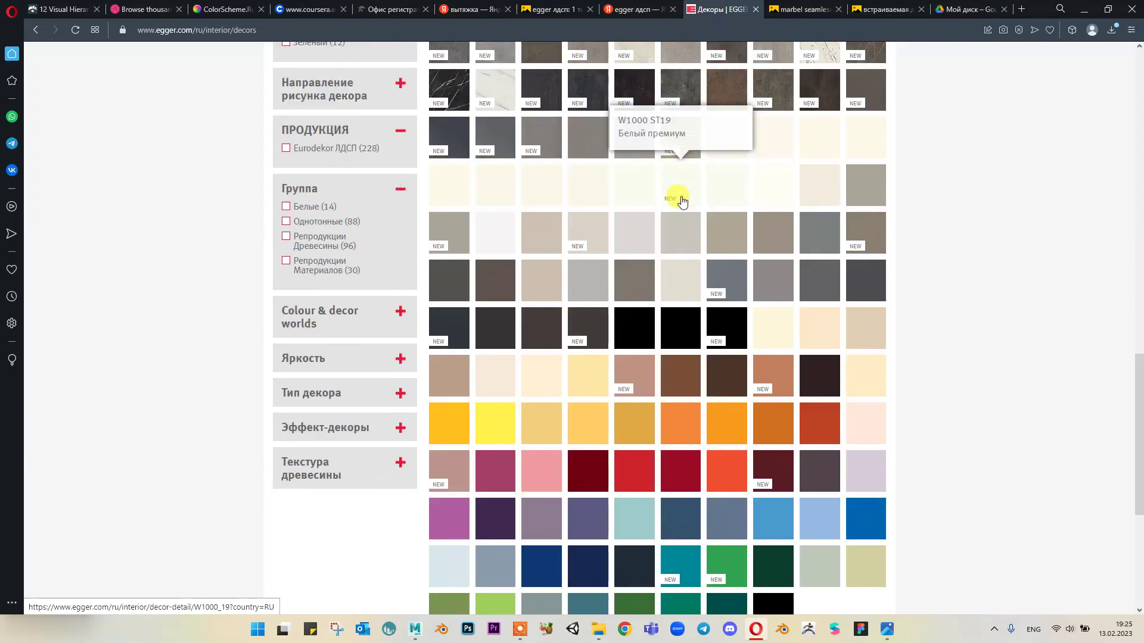
pyautogui.scroll(9, 680, 199)
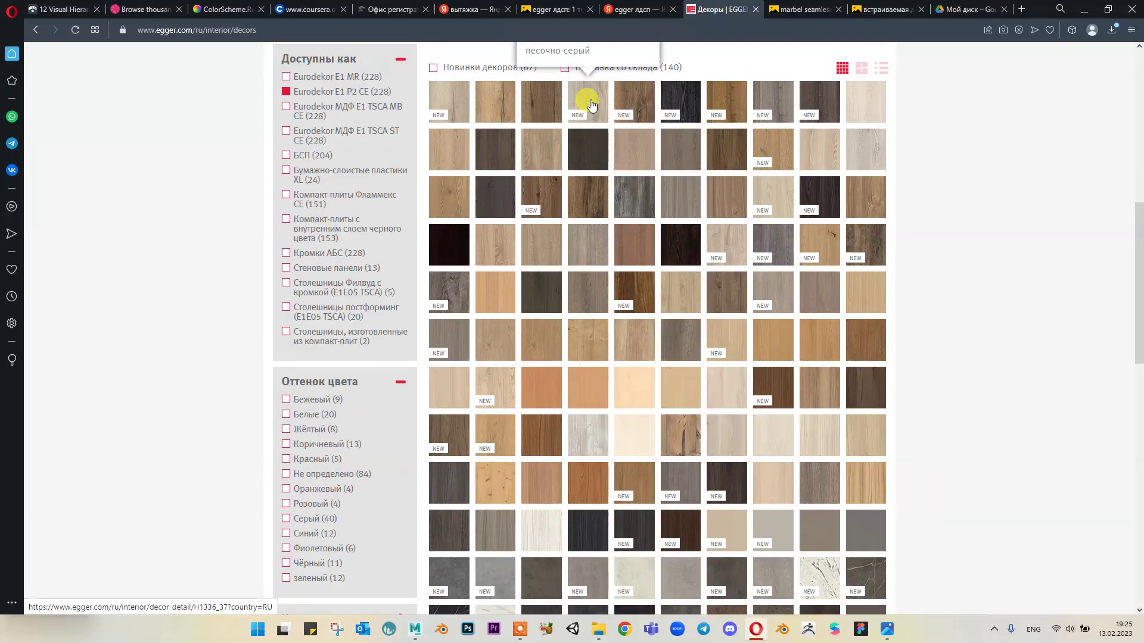
# Step: Open the Дуб Галифакс натуральный (H1180 ST37) decor and show its full board (Плита) image
pyautogui.click(487, 113)
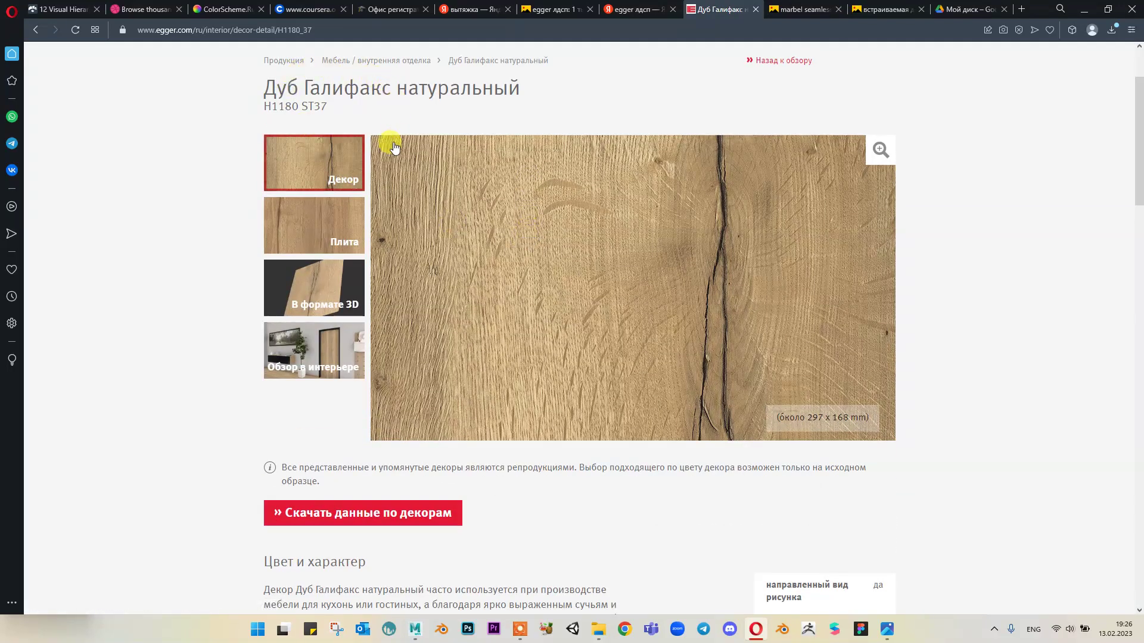
pyautogui.scroll(-1, 394, 147)
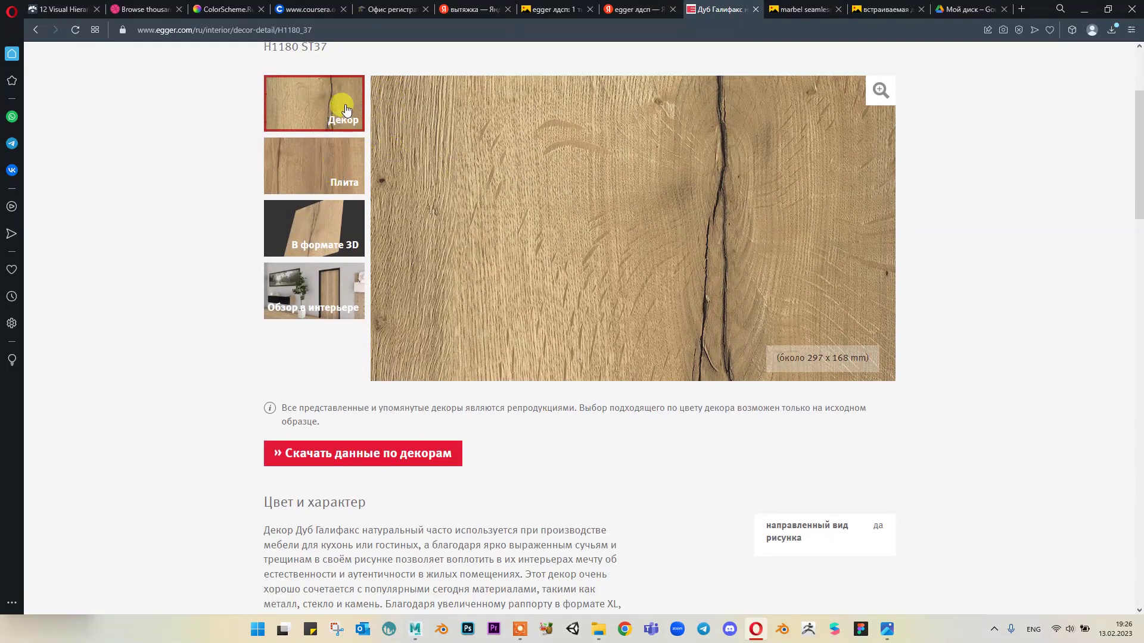
pyautogui.scroll(-1, 691, 217)
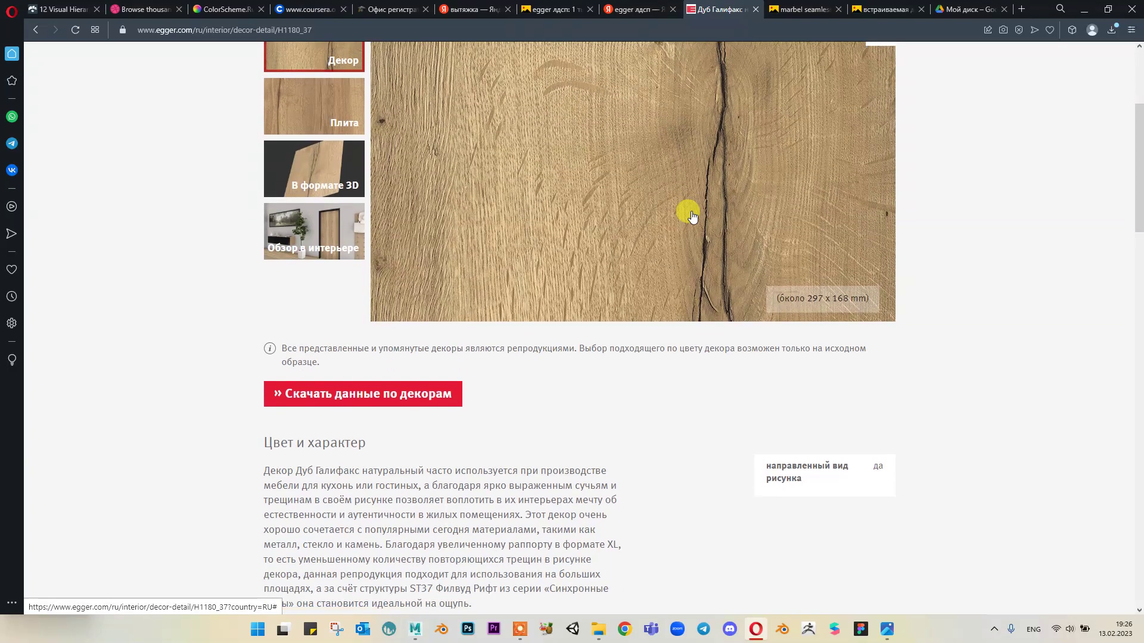
pyautogui.click(352, 129)
pyautogui.scroll(2, 637, 227)
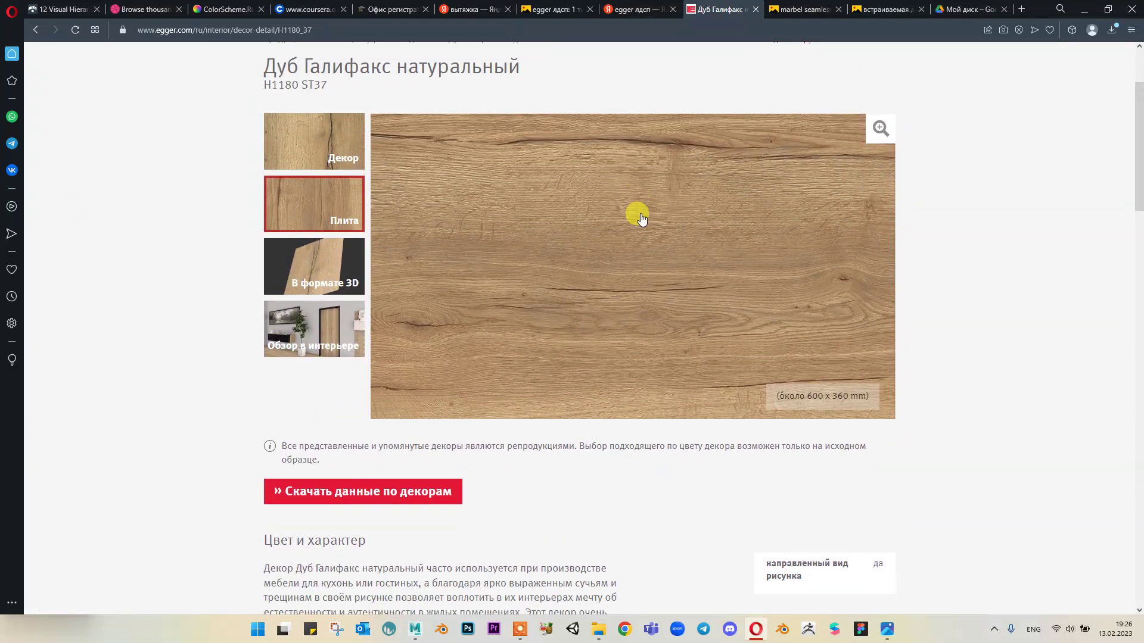
pyautogui.scroll(-1, 641, 220)
pyautogui.scroll(-1, 636, 237)
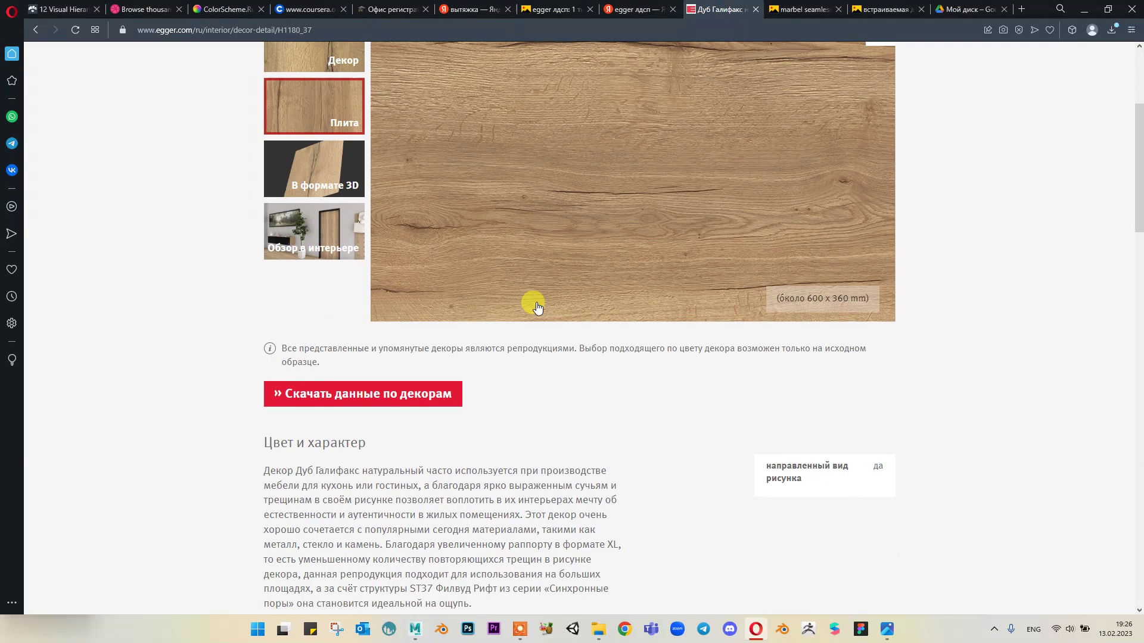
# Step: Download the print-use file of the H1180 ST37 decor and show it in the downloads folder
pyautogui.click(403, 399)
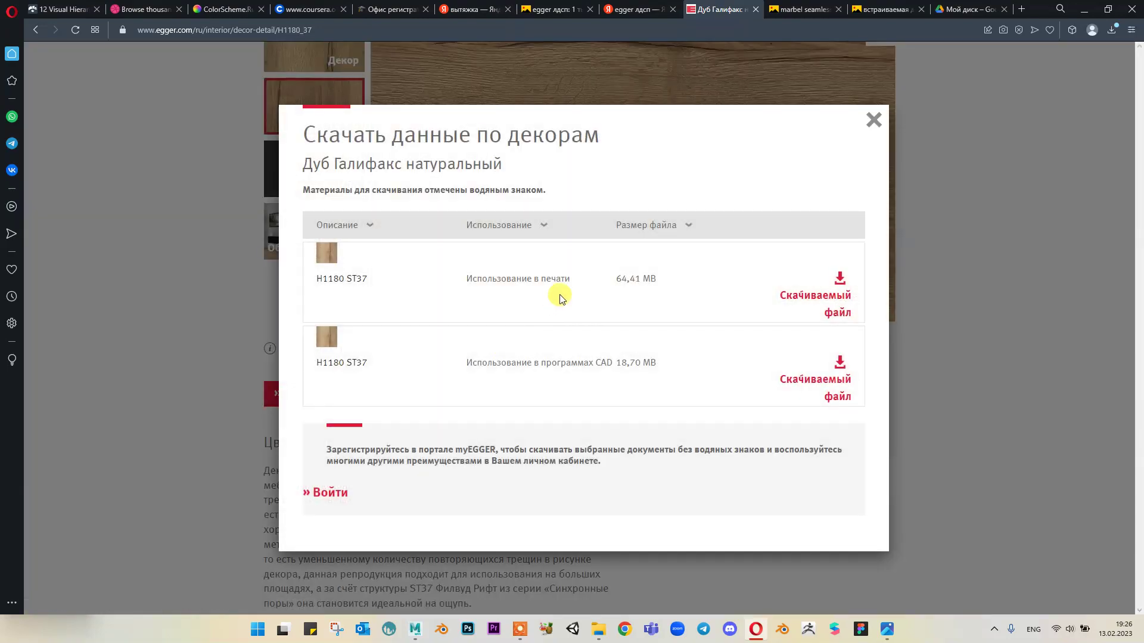
pyautogui.click(840, 280)
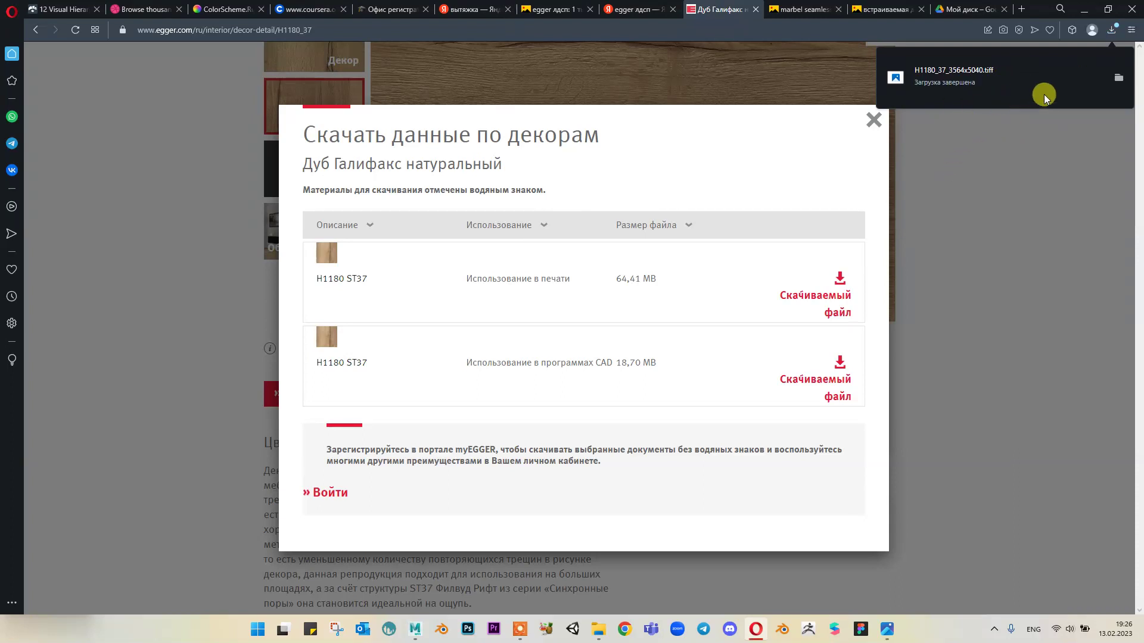
pyautogui.click(1119, 77)
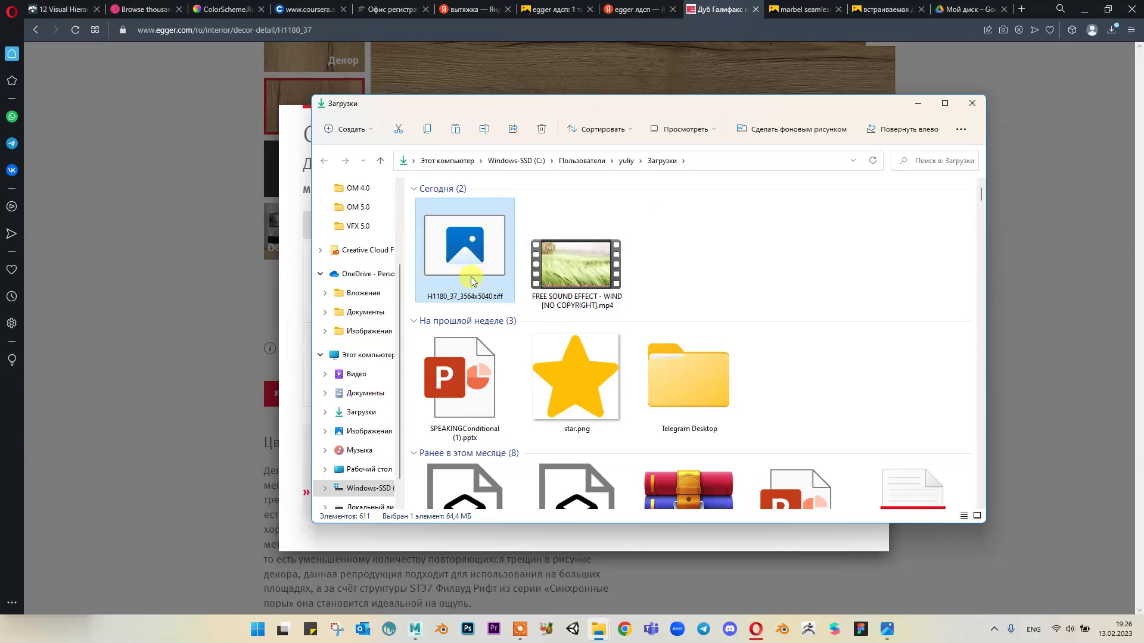
# Step: View H1180_37_3564x5040.tiff up close, close the viewer and folder, and check the site's note on registering for watermark-free downloads
pyautogui.doubleClick(474, 242)
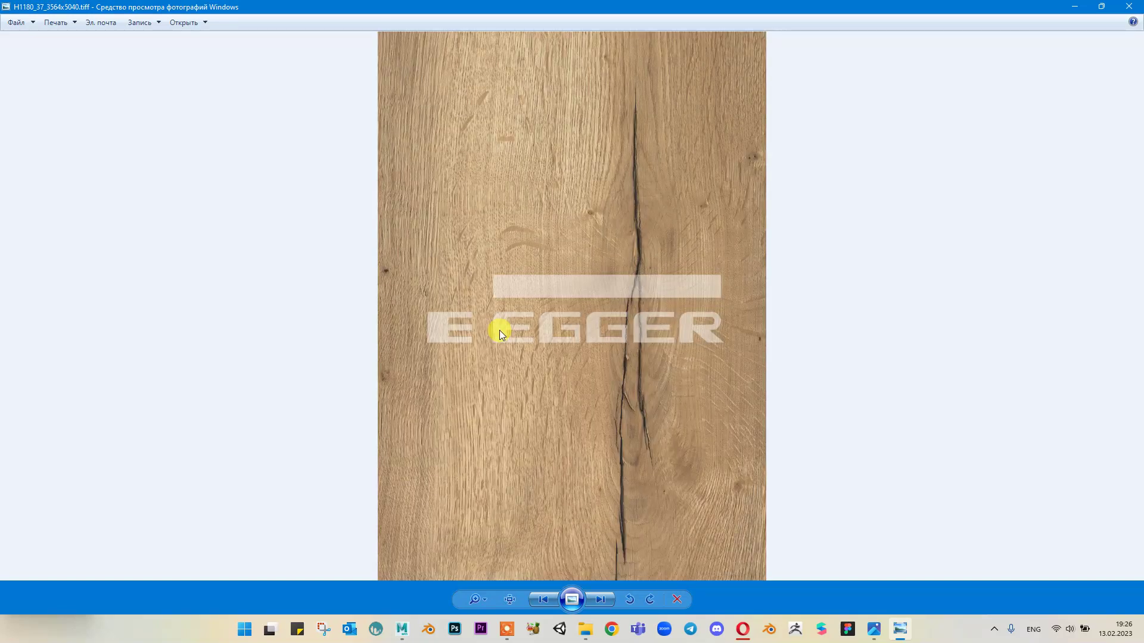
pyautogui.scroll(4, 499, 330)
pyautogui.scroll(-4, 574, 324)
pyautogui.click(1131, 8)
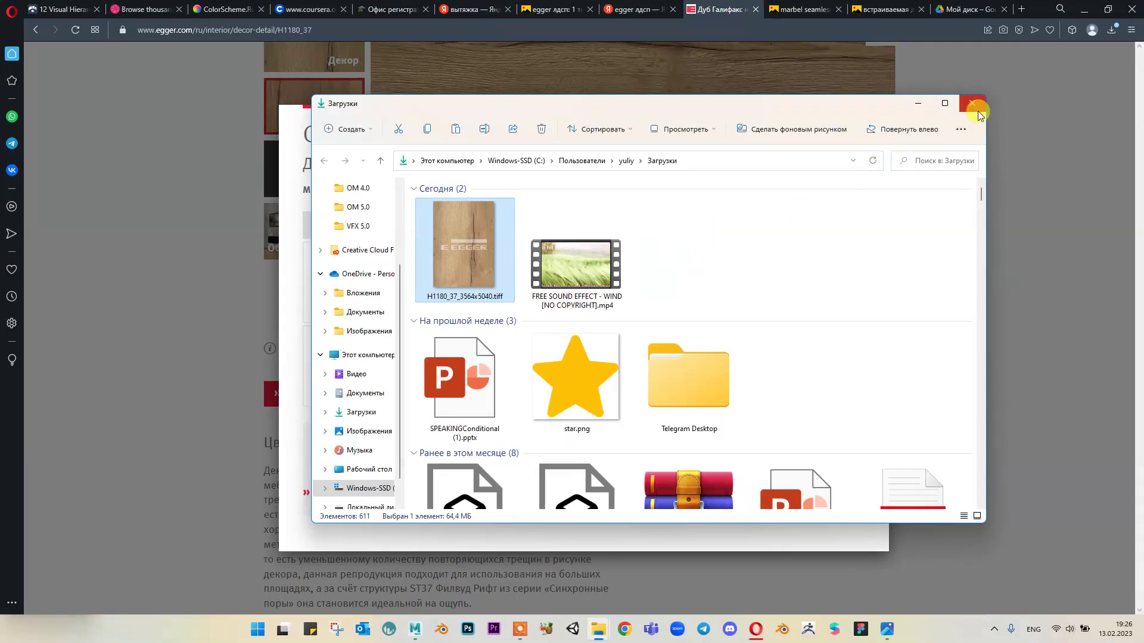
pyautogui.click(973, 105)
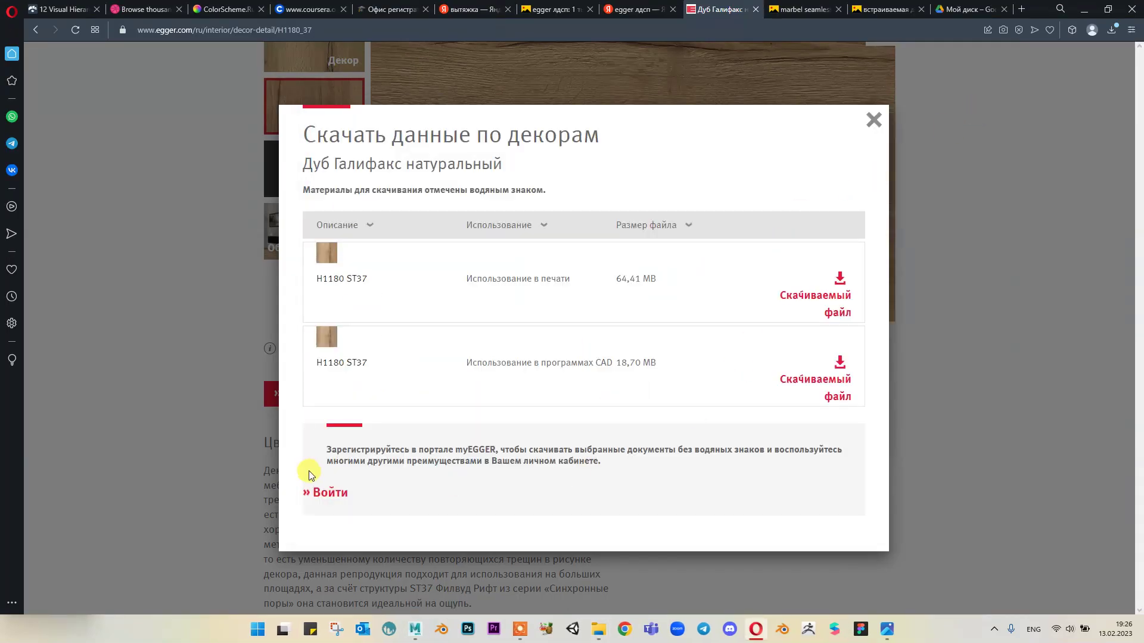
pyautogui.doubleClick(367, 450)
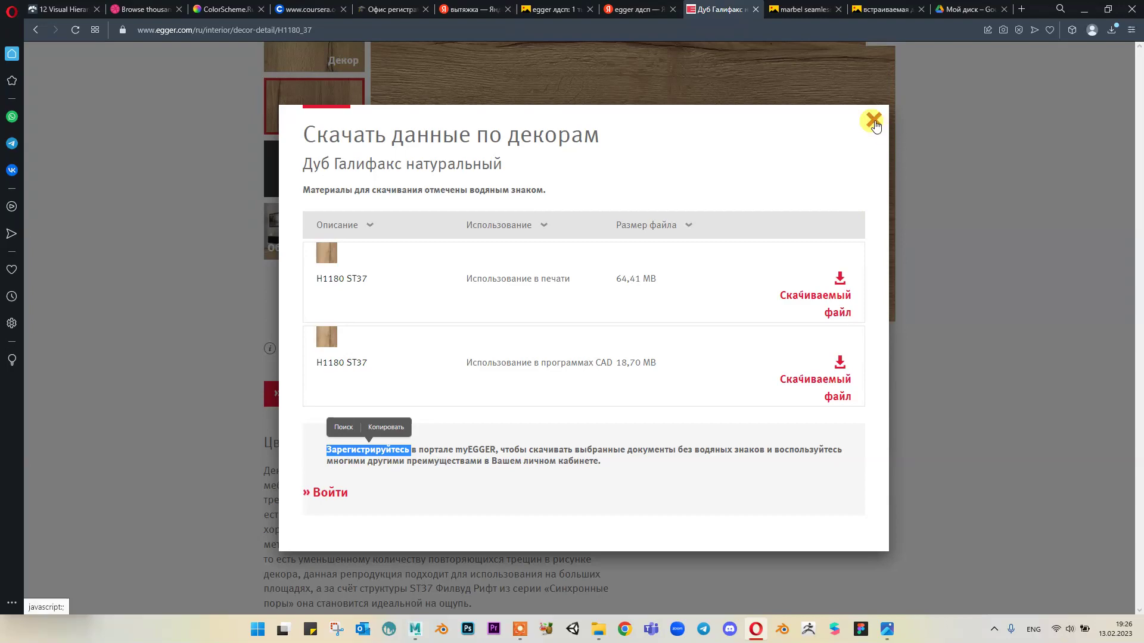
# Step: Close the decor download dialog and save the full-board image as H1180_37_881x513.jpeg in the OM 5.0 folder
pyautogui.click(873, 121)
pyautogui.scroll(2, 685, 238)
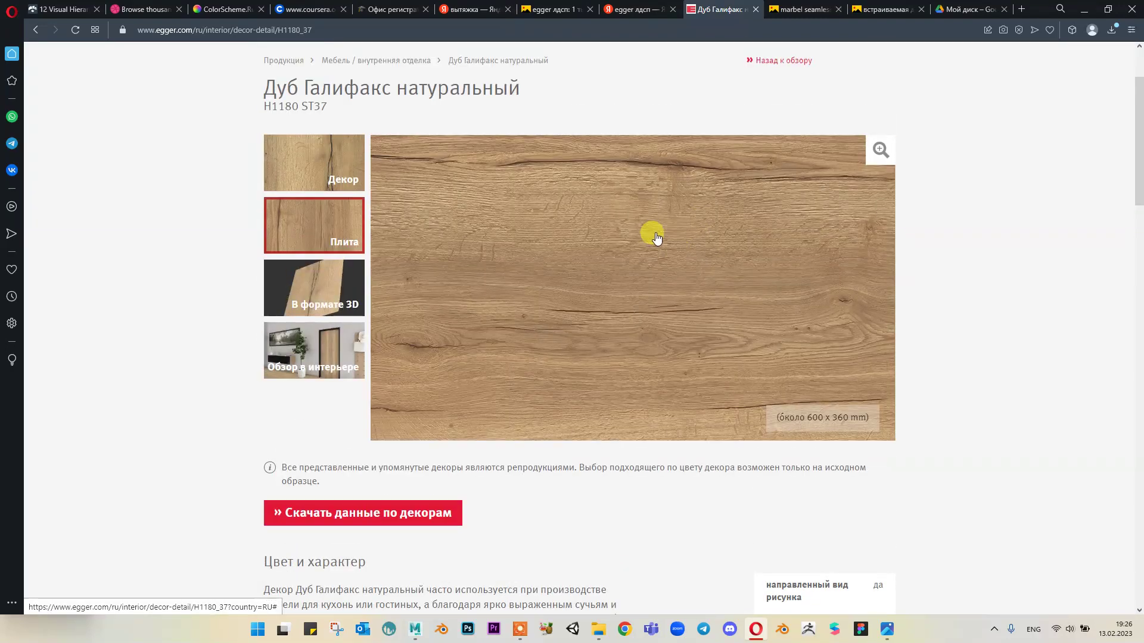
pyautogui.rightClick(655, 237)
pyautogui.click(711, 369)
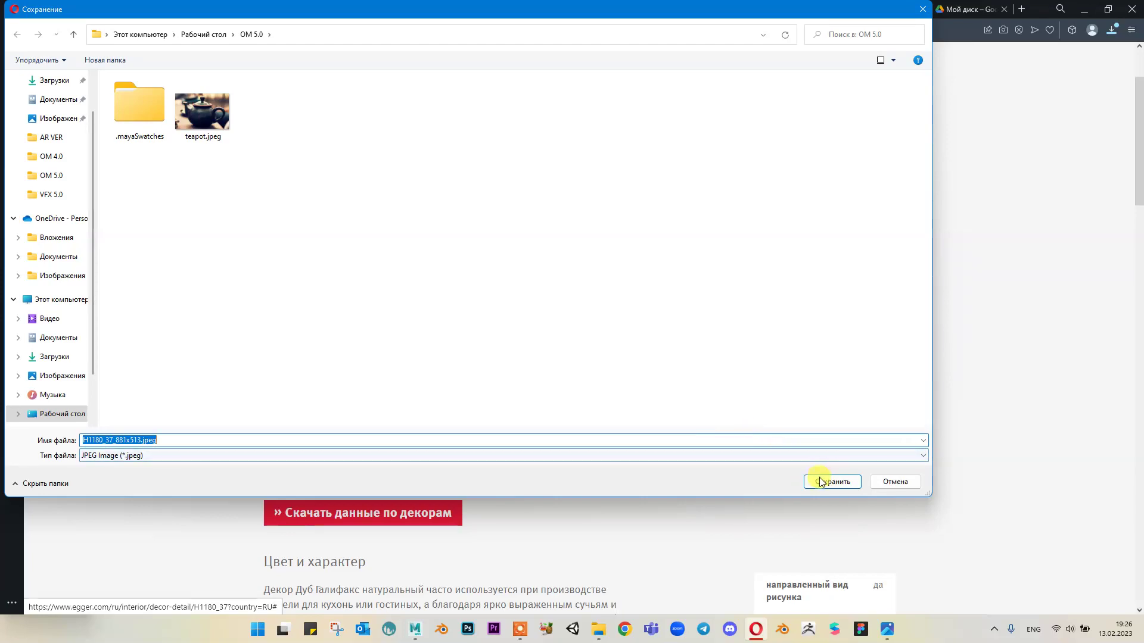
pyautogui.click(820, 481)
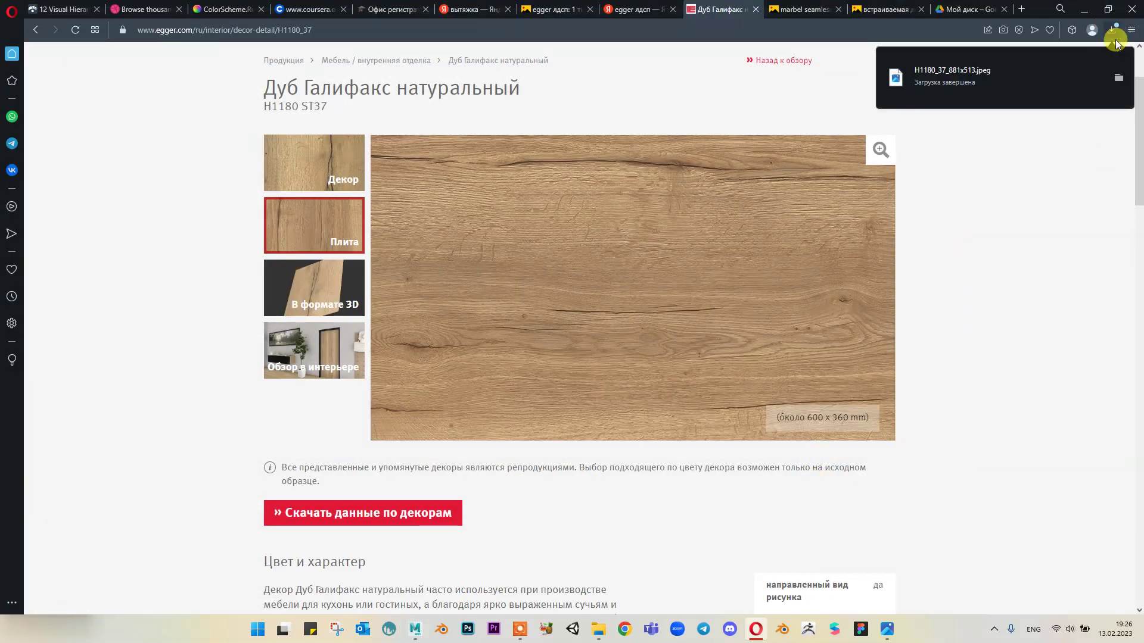
# Step: View the saved H1180_37_881x513.jpeg from its folder, closing that image and the kitchen ref.jpg viewer
pyautogui.click(1118, 77)
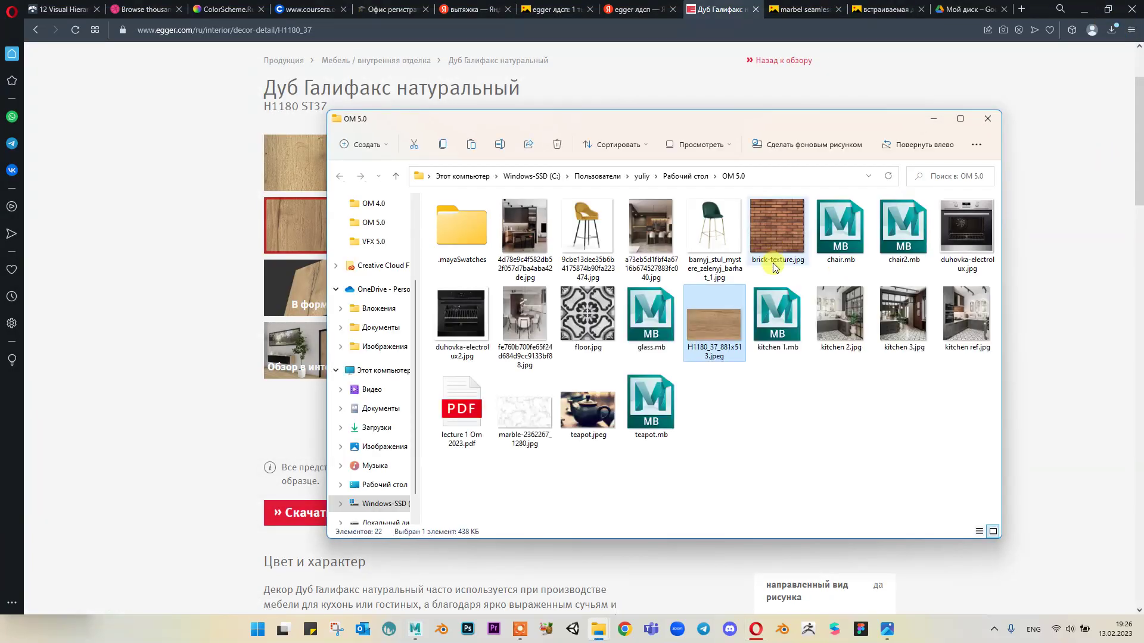
pyautogui.doubleClick(724, 313)
pyautogui.moveTo(911, 355)
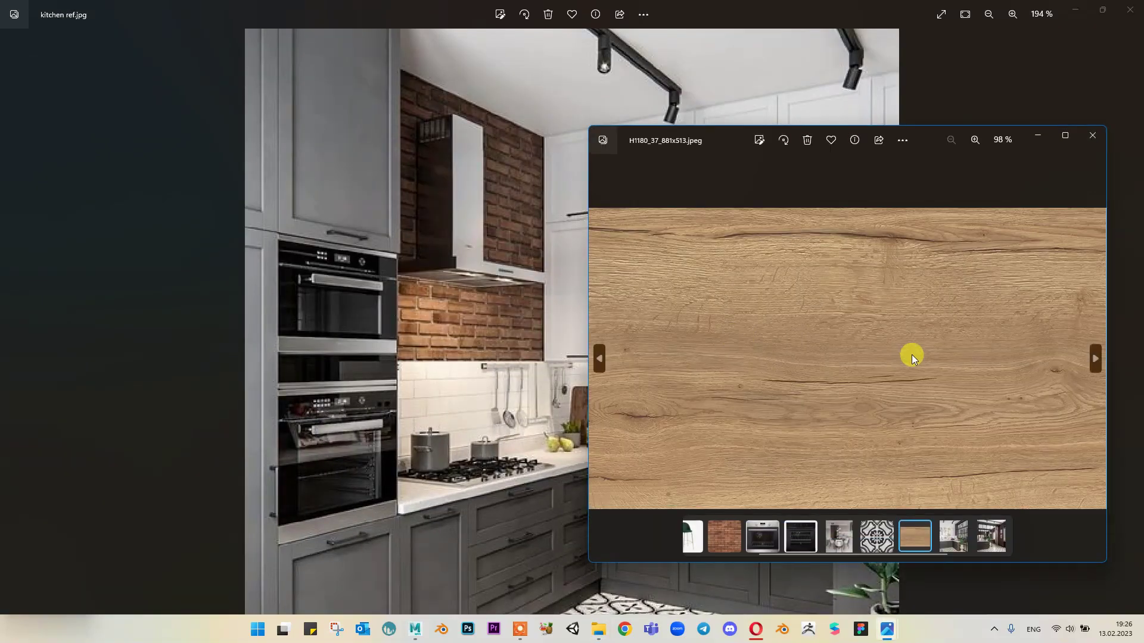
pyautogui.click(1093, 139)
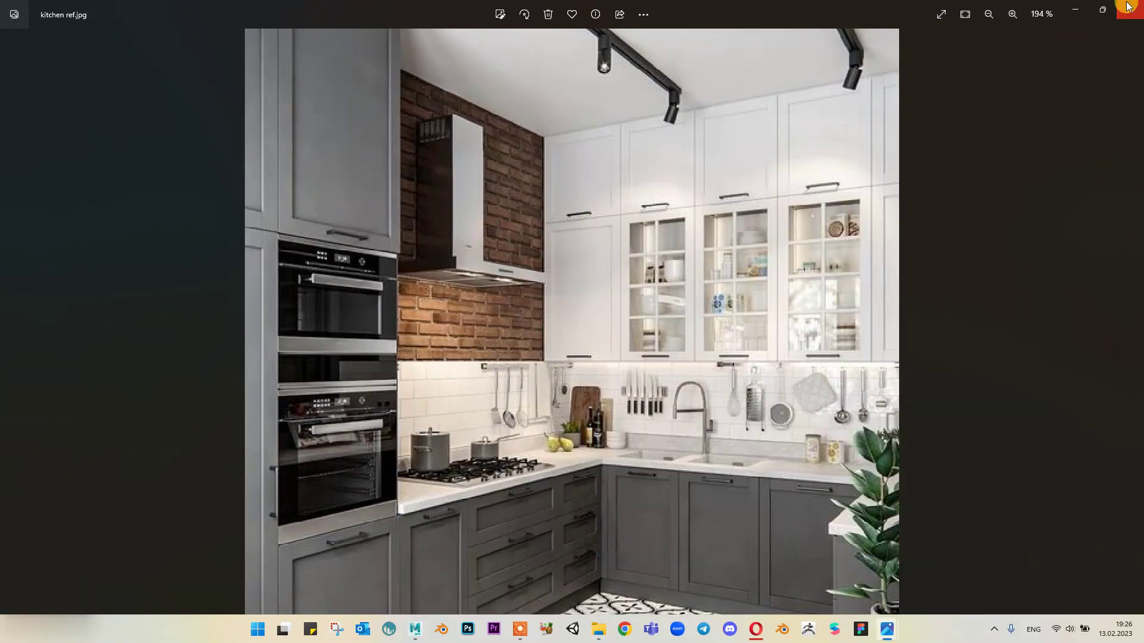
pyautogui.click(1130, 9)
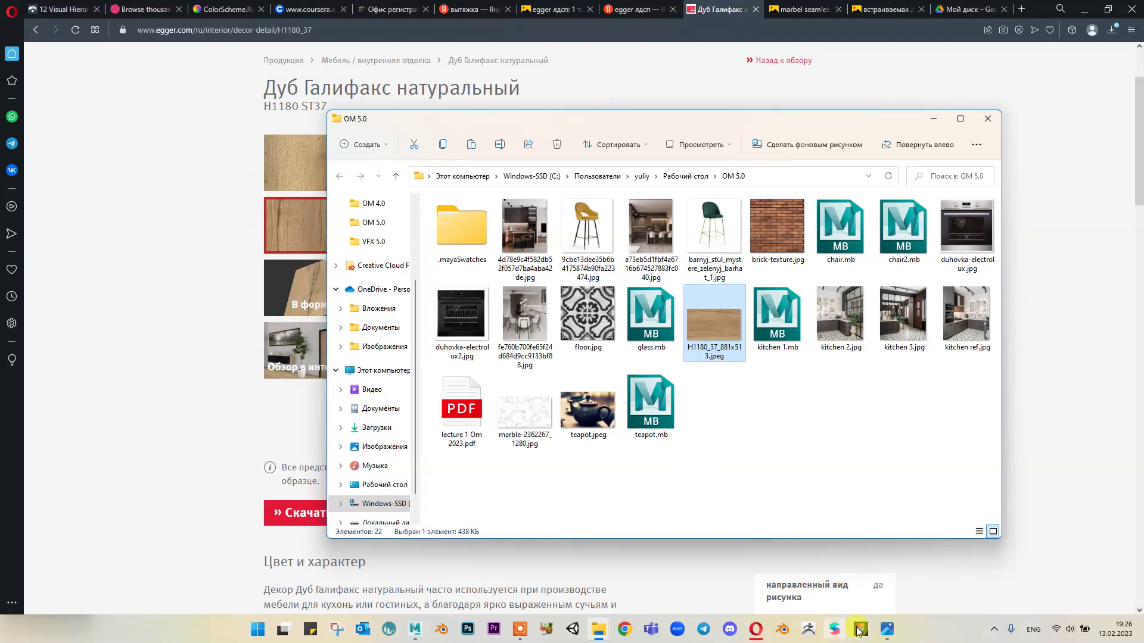
# Step: Switch to Maya and load H1180_37_881x513.jpeg as a file texture into the Color of the cabinet door's lambert5 material
pyautogui.moveTo(421, 632)
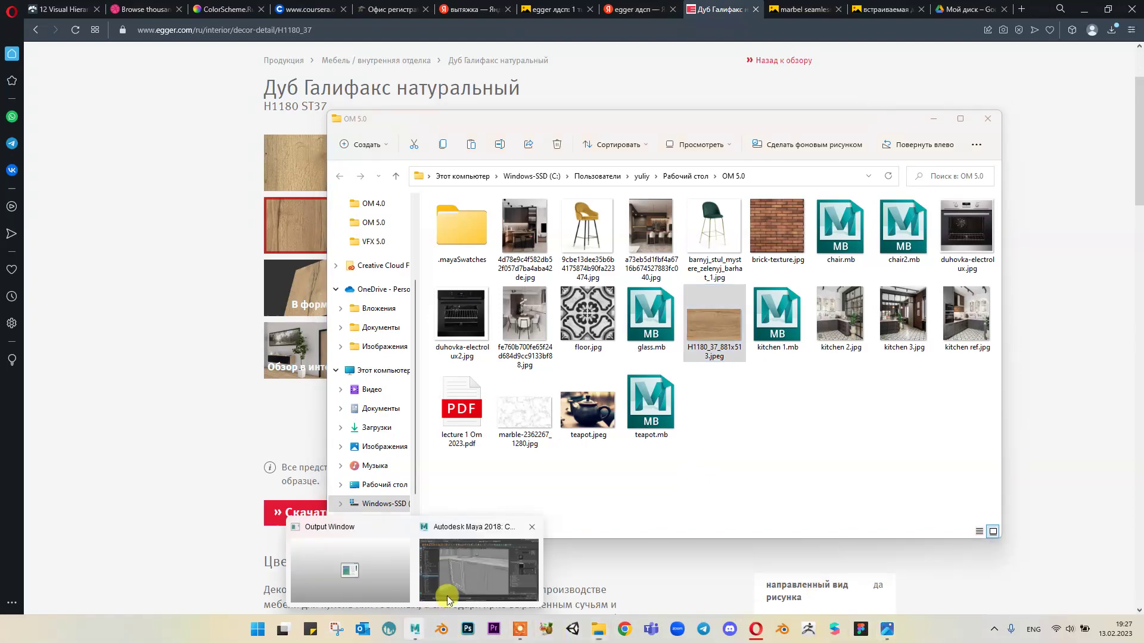
pyautogui.click(471, 541)
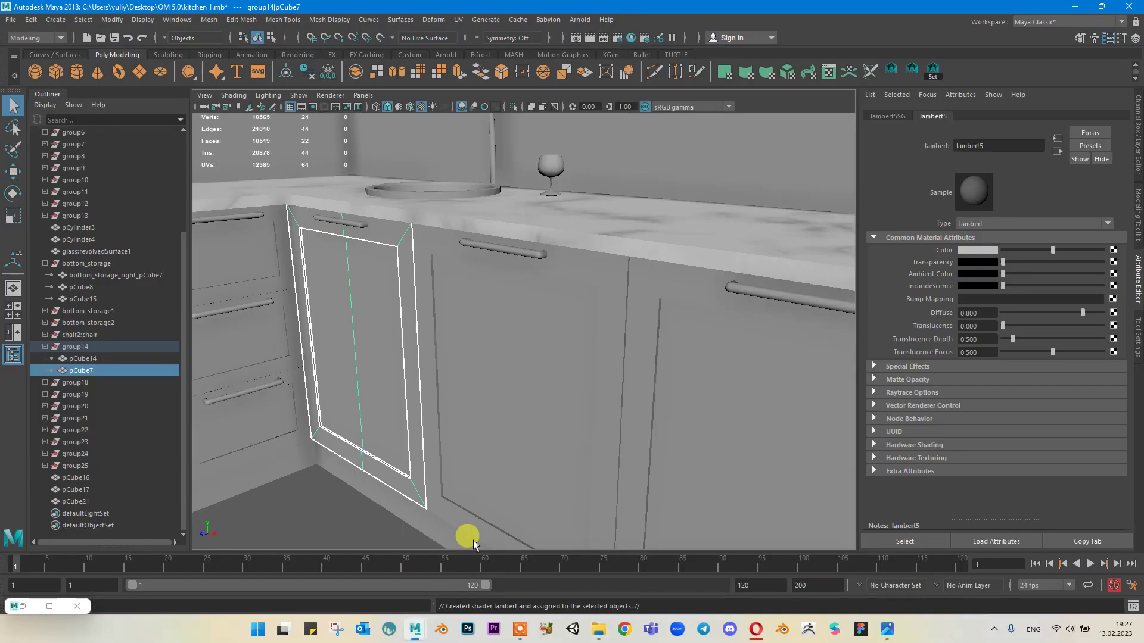
pyautogui.click(1113, 250)
pyautogui.click(902, 106)
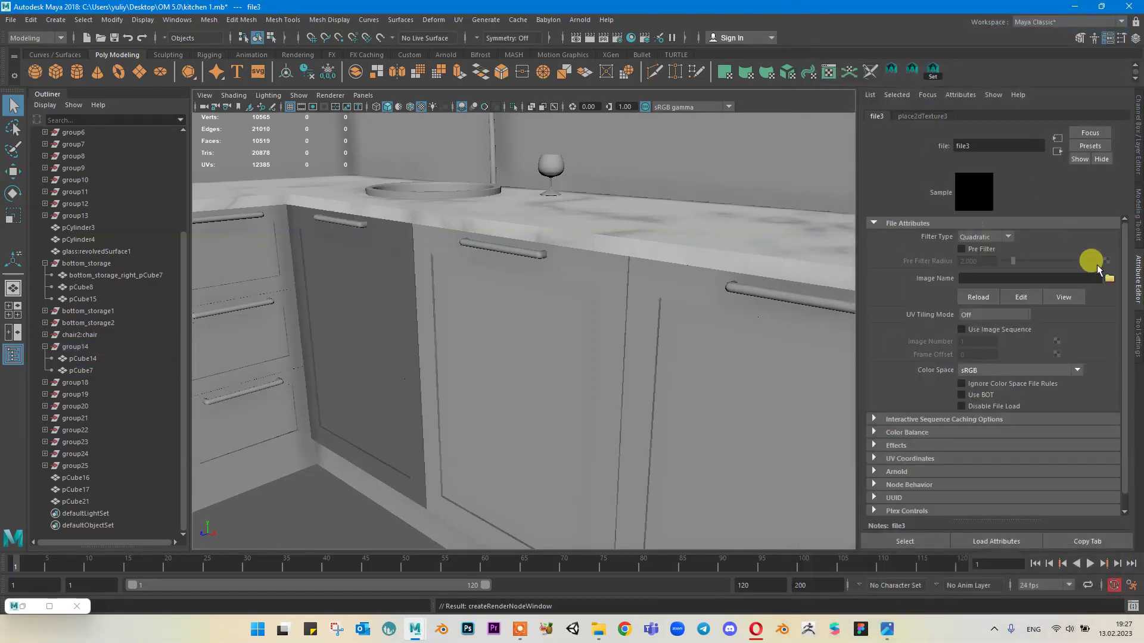
pyautogui.click(1108, 279)
pyautogui.click(369, 94)
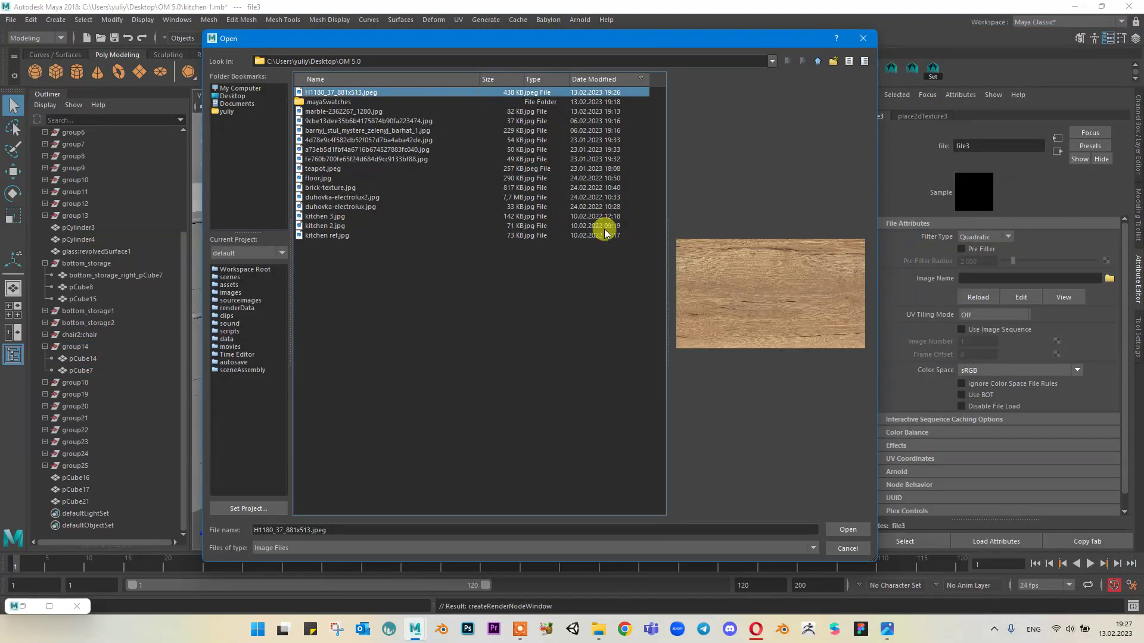
pyautogui.click(846, 528)
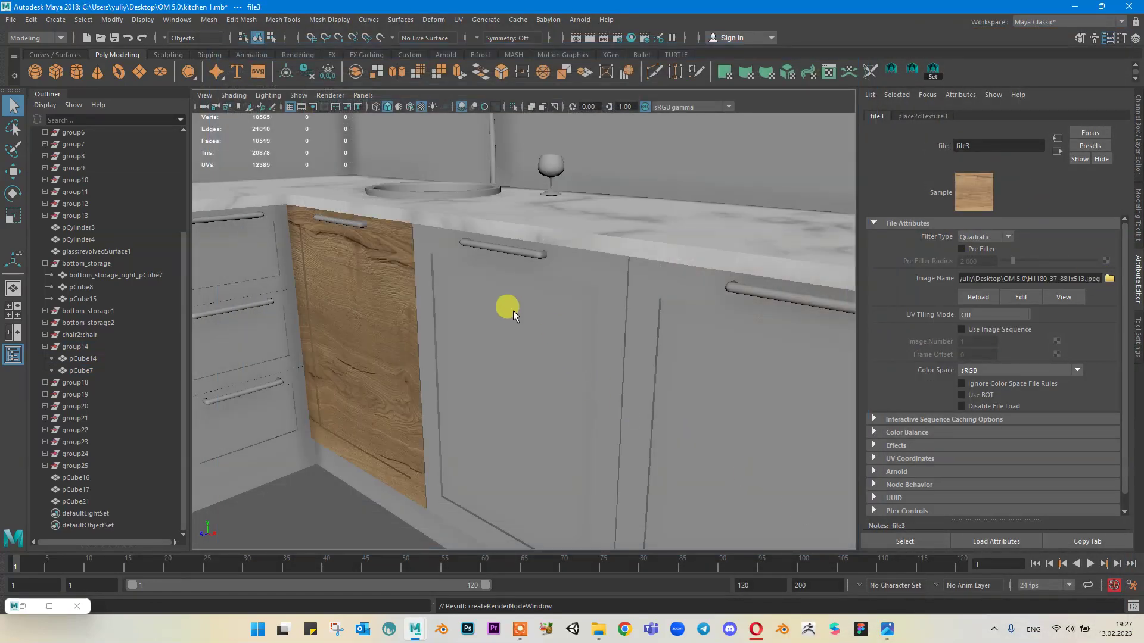
# Step: Select the wood-textured door, check its grain up close, and restore the minimized UV Editor to show its UV layout
pyautogui.click(395, 286)
pyautogui.scroll(-3, 494, 289)
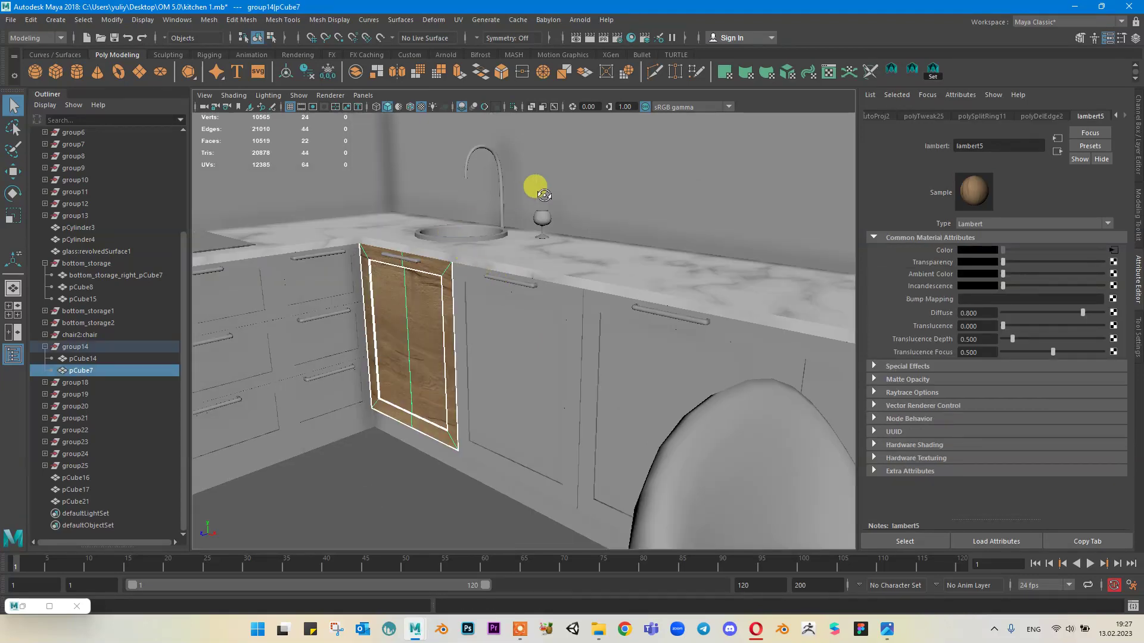
pyautogui.keyDown('alt'); pyautogui.moveTo(540, 192); pyautogui.dragTo(531, 218); pyautogui.keyUp('alt')
pyautogui.scroll(6, 600, 254)
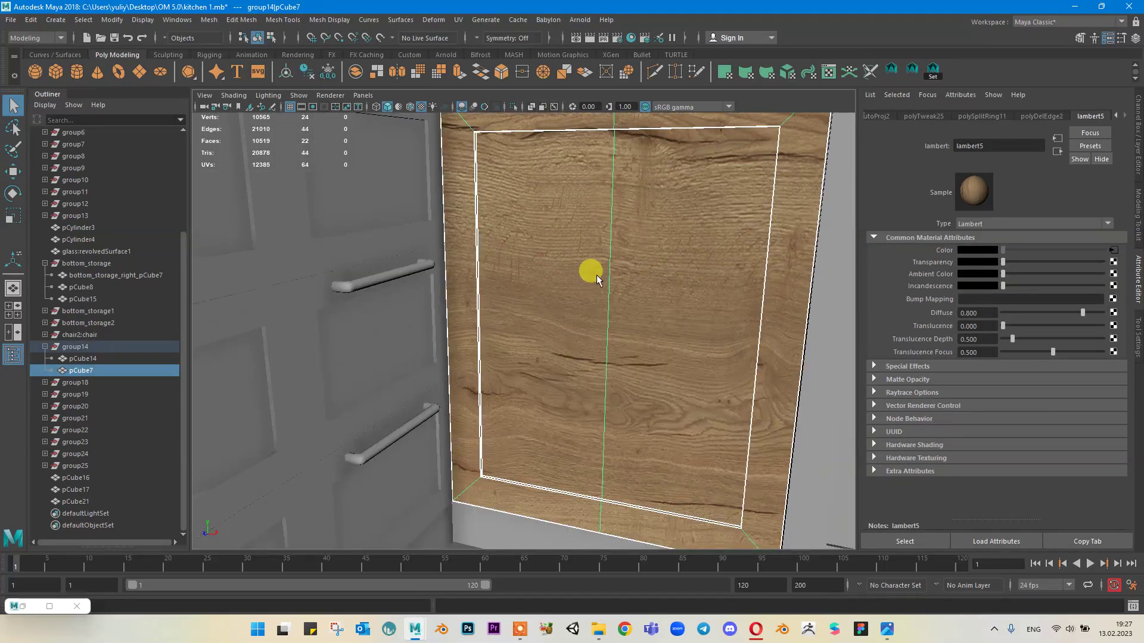
pyautogui.click(28, 600)
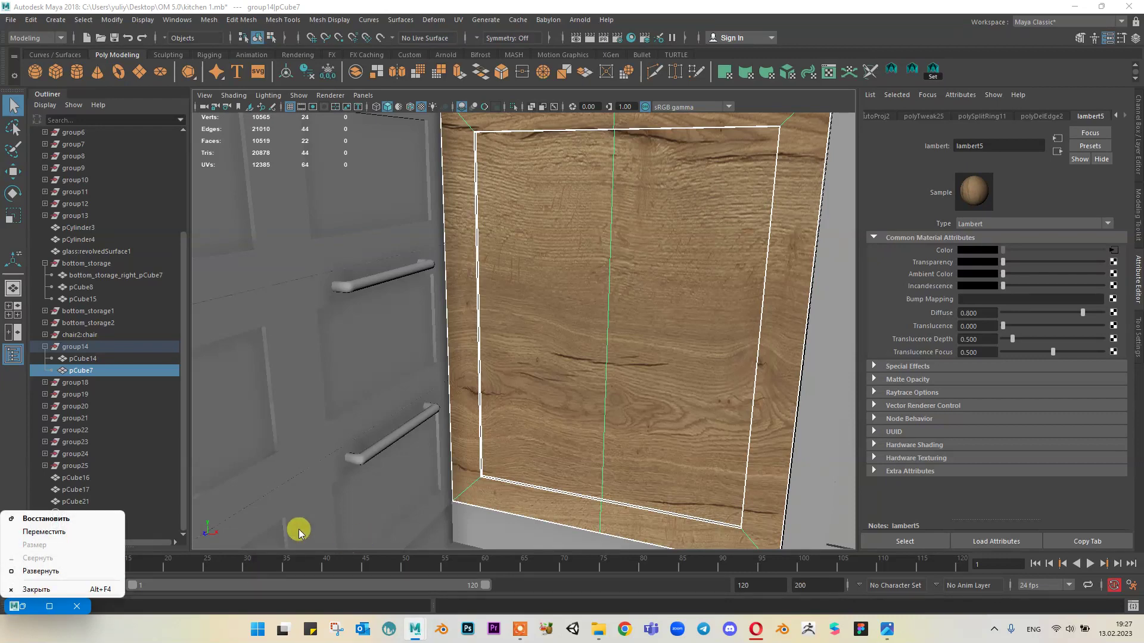
pyautogui.click(27, 516)
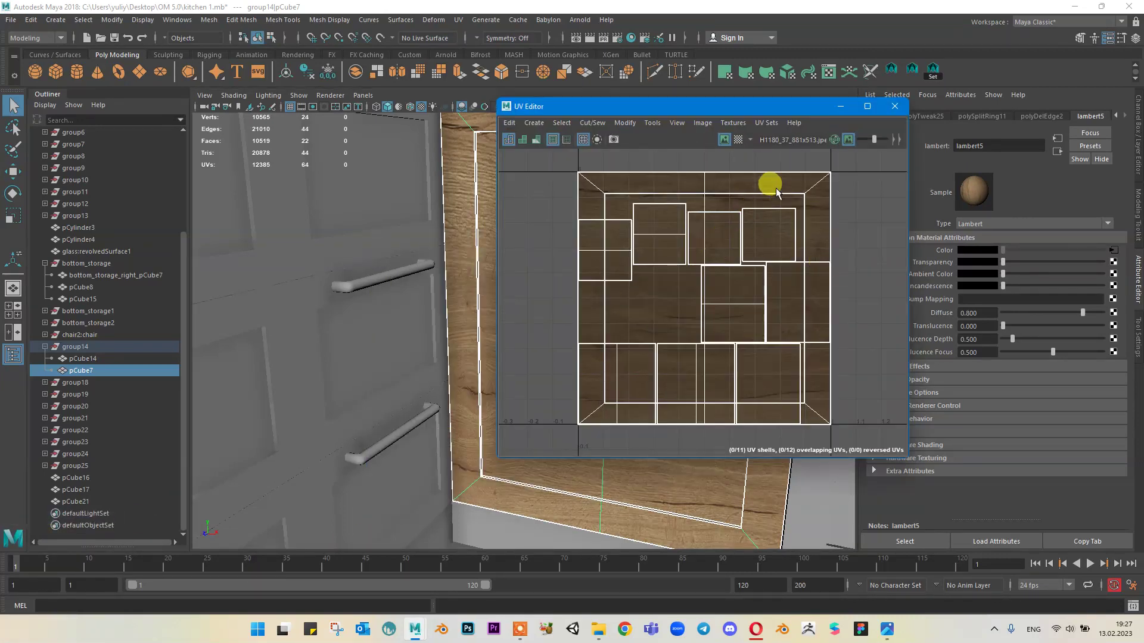
# Step: Select all front faces of the wood-textured door, covering the frame strips and the centre panel
pyautogui.moveTo(780, 188); pyautogui.dragTo(850, 188, button='right')
pyautogui.click(828, 175)
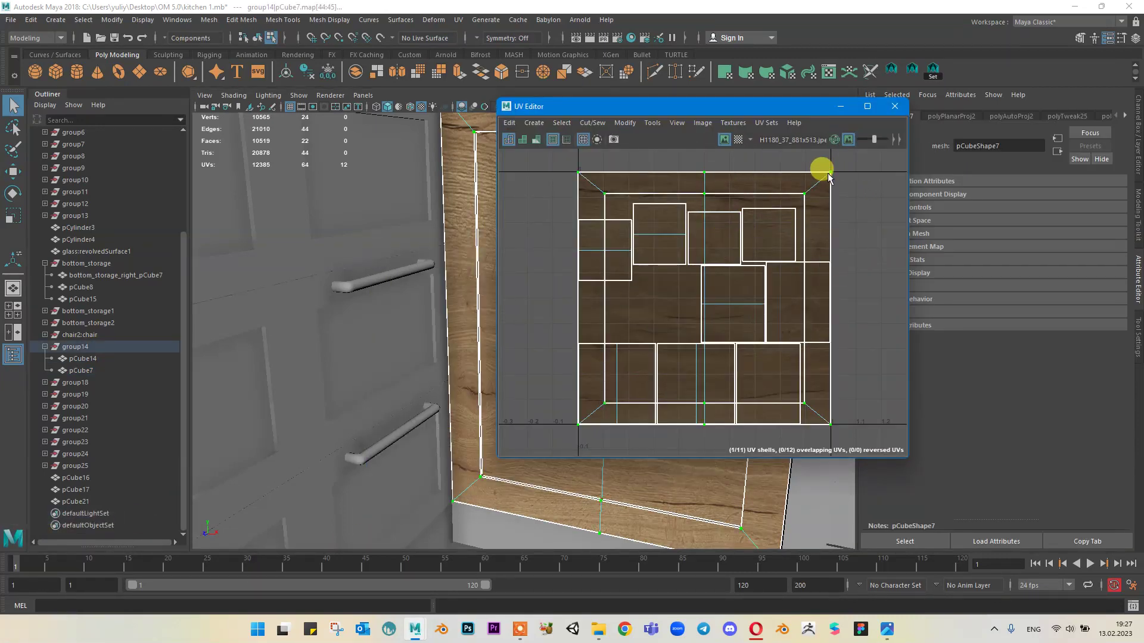
pyautogui.keyDown('alt'); pyautogui.moveTo(398, 240); pyautogui.dragTo(355, 245, button='middle'); pyautogui.keyUp('alt')
pyautogui.moveTo(381, 209); pyautogui.dragTo(378, 247, button='right')
pyautogui.click(255, 183)
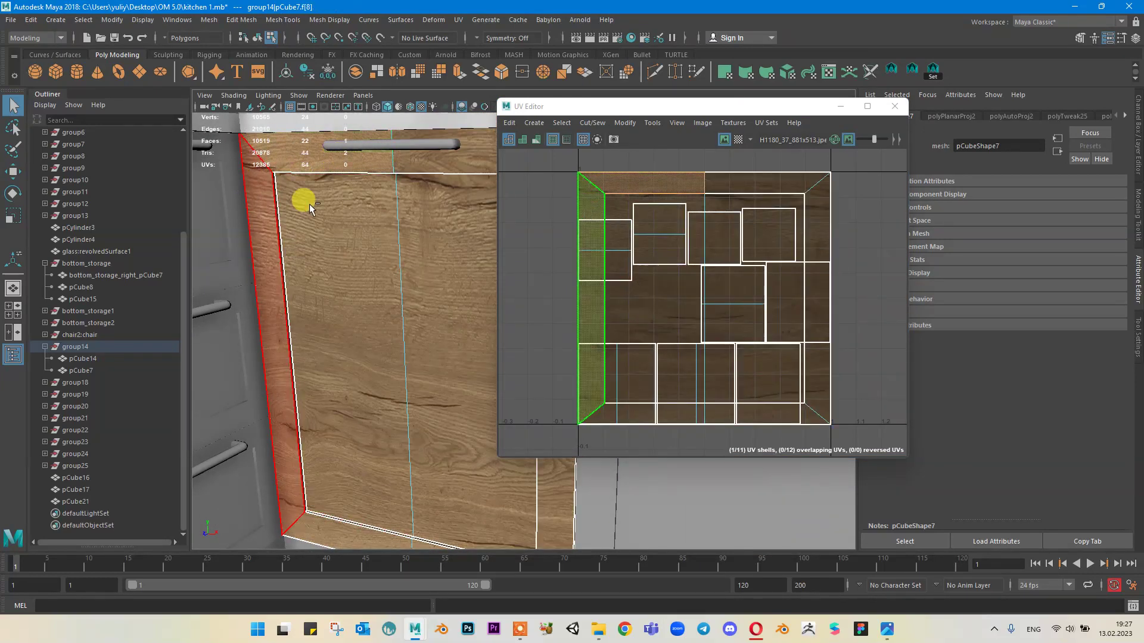
pyautogui.click(429, 229)
pyautogui.keyDown('shift'); pyautogui.click(433, 166); pyautogui.keyUp('shift')
pyautogui.keyDown('alt'); pyautogui.moveTo(464, 322); pyautogui.dragTo(370, 256, button='middle'); pyautogui.keyUp('alt')
pyautogui.keyDown('shift'); pyautogui.click(421, 226); pyautogui.keyUp('shift')
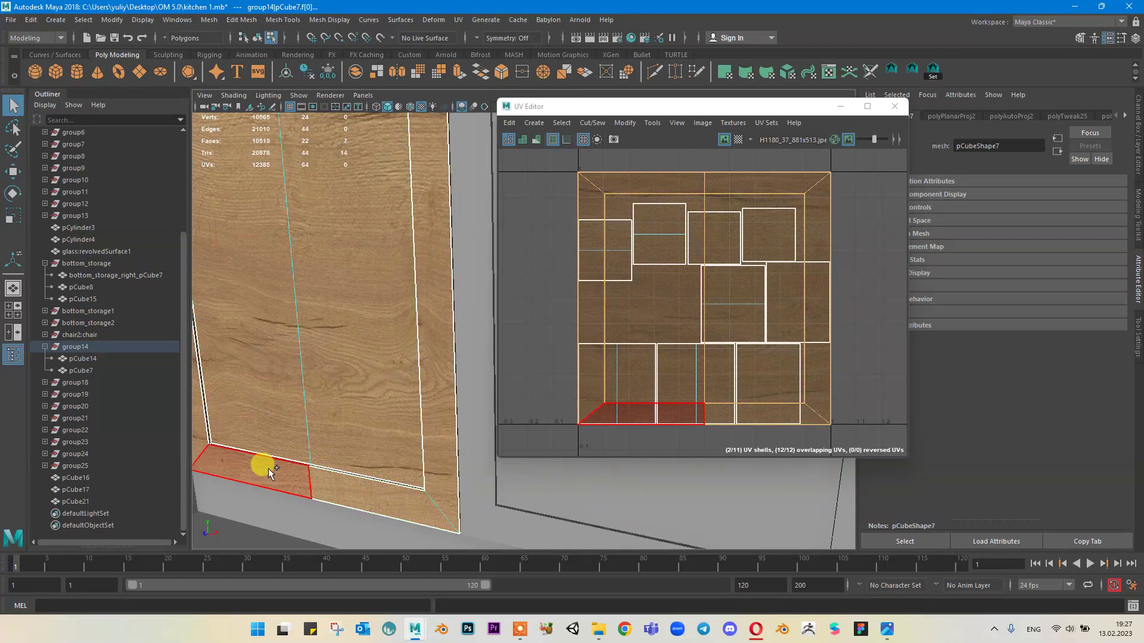
pyautogui.keyDown('shift'); pyautogui.click(194, 417); pyautogui.keyUp('shift')
pyautogui.scroll(-1, 829, 282)
pyautogui.keyDown('alt'); pyautogui.moveTo(452, 301); pyautogui.dragTo(520, 301, button='middle'); pyautogui.keyUp('alt')
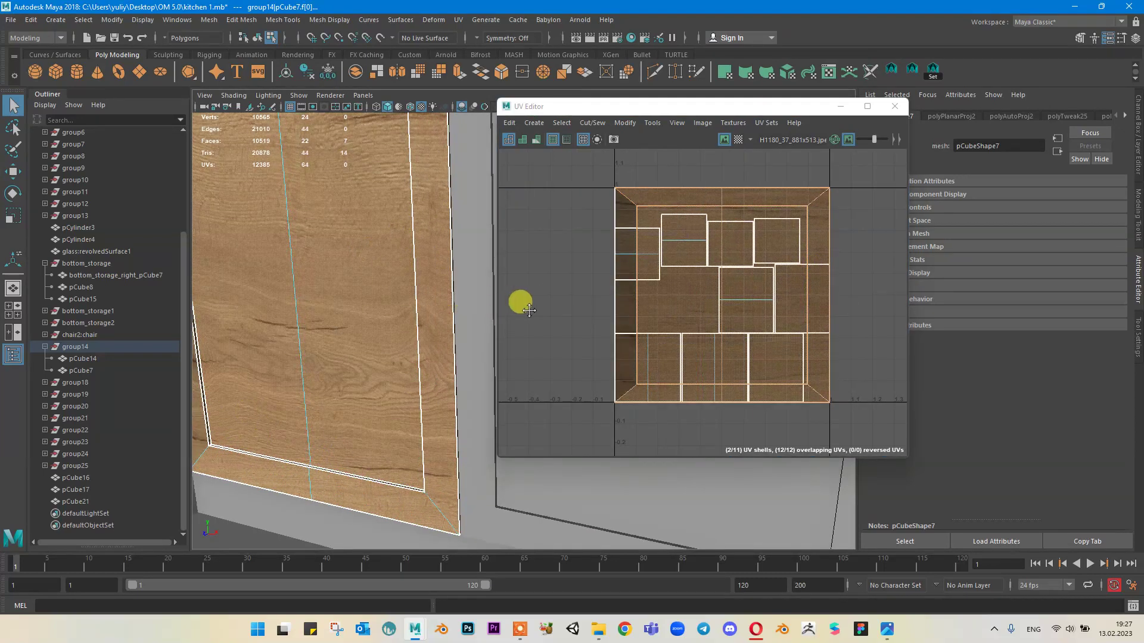
pyautogui.keyDown('shift'); pyautogui.click(362, 304); pyautogui.keyUp('shift')
pyautogui.scroll(-3, 409, 228)
pyautogui.keyDown('alt'); pyautogui.moveTo(437, 221); pyautogui.dragTo(345, 247, button='middle'); pyautogui.keyUp('alt')
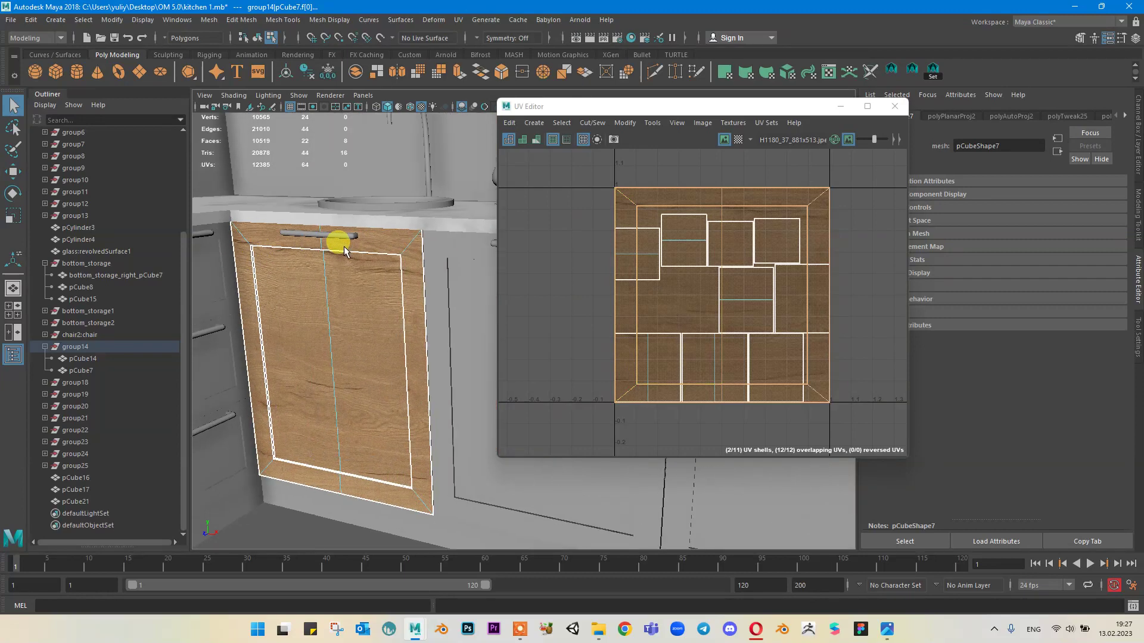
# Step: Enlarge the UV Editor and rotate the selected front-face UVs 90 degrees so the wood grain runs vertically
pyautogui.scroll(2, 766, 230)
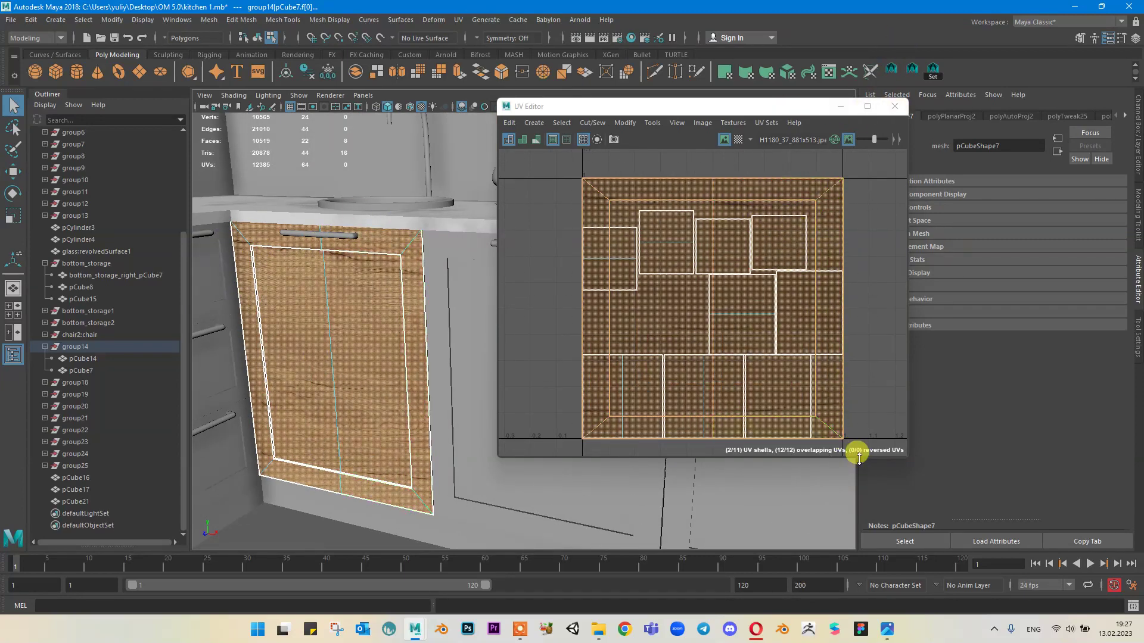
pyautogui.moveTo(859, 456); pyautogui.dragTo(882, 559)
pyautogui.press('r')
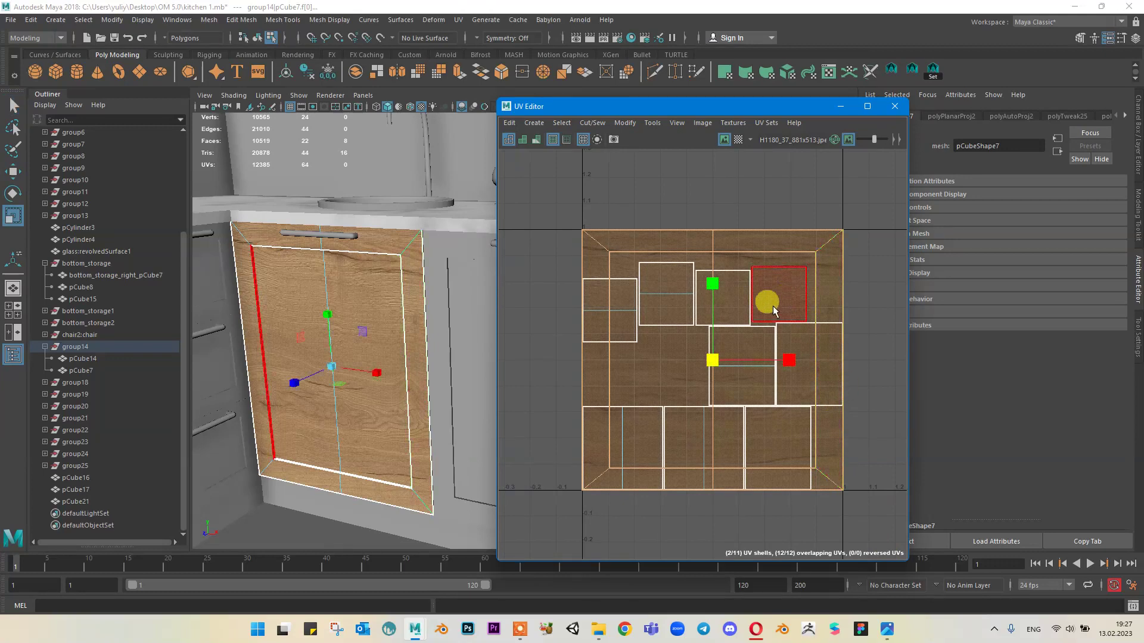
pyautogui.press('e')
pyautogui.moveTo(772, 315); pyautogui.dragTo(762, 418)
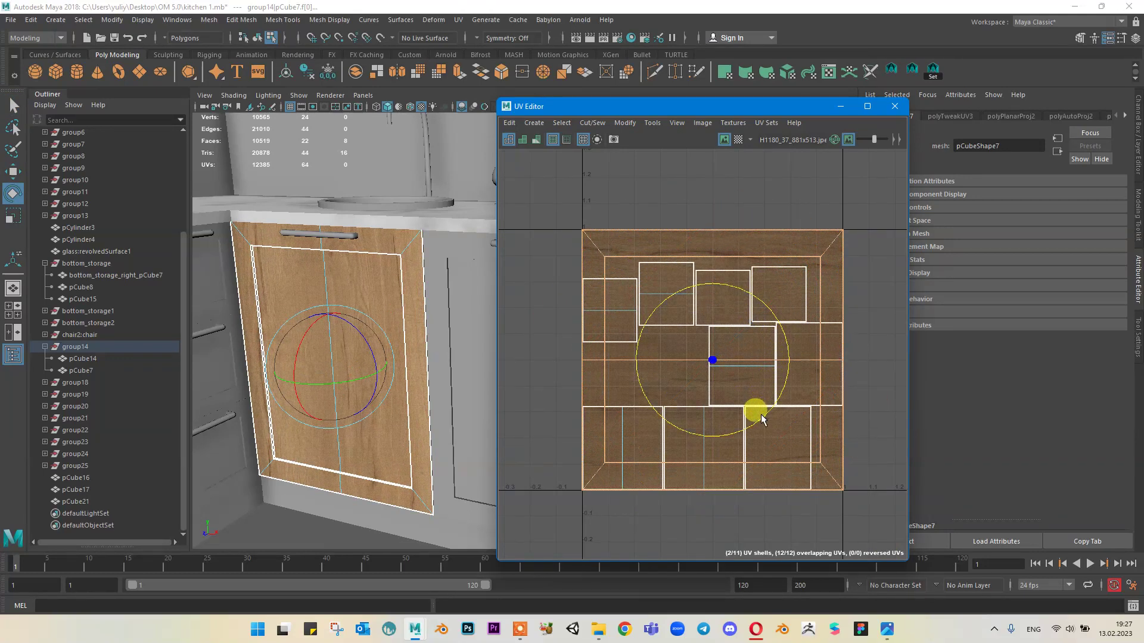
# Step: Try scaling the front-face UVs along each axis, undo those trials, and narrow them horizontally to about four fifths of the texture width
pyautogui.moveTo(838, 333)
pyautogui.keyDown('alt'); pyautogui.mouseDown(button='middle')
pyautogui.moveTo(850, 297)
pyautogui.moveTo(848, 318)
pyautogui.mouseUp(button='middle'); pyautogui.keyUp('alt')
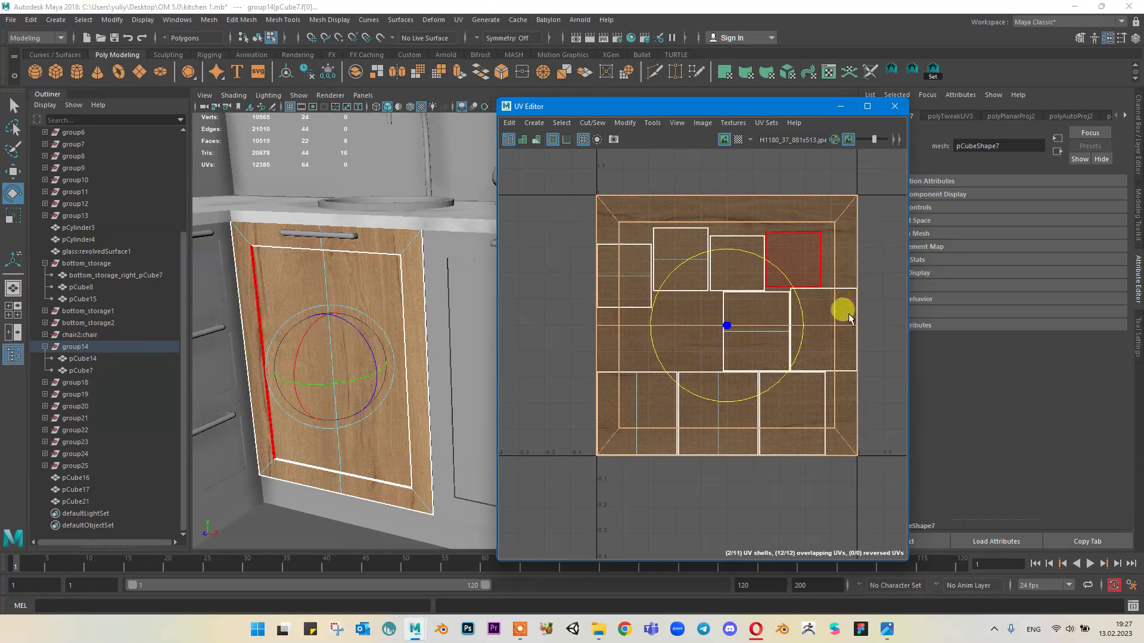
pyautogui.scroll(3, 794, 345)
pyautogui.press('r')
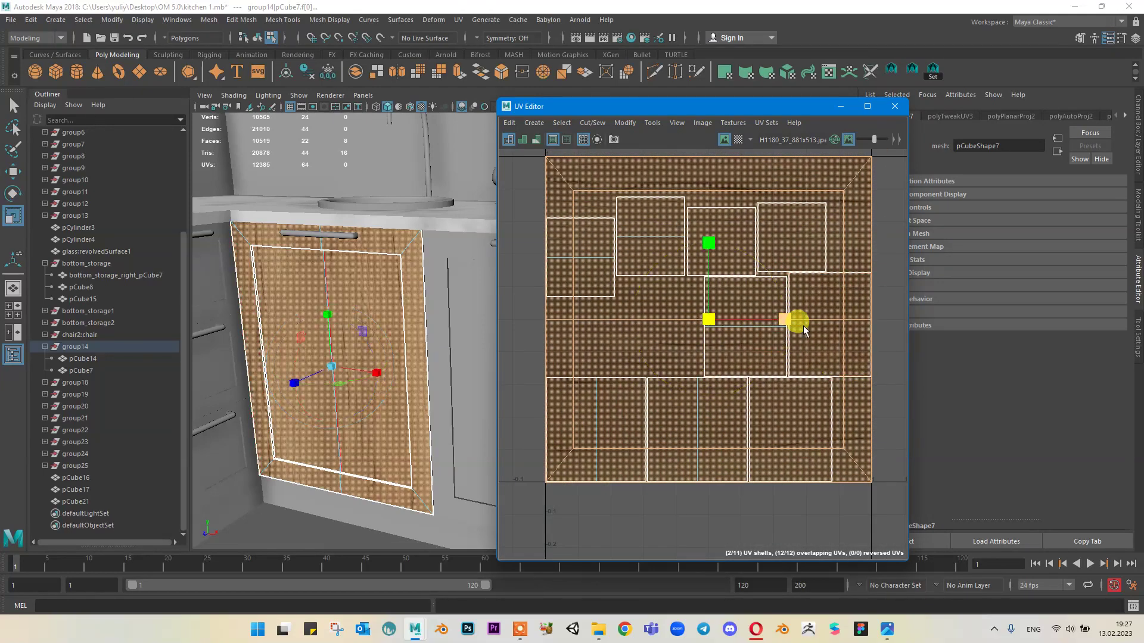
pyautogui.moveTo(789, 321); pyautogui.dragTo(759, 323)
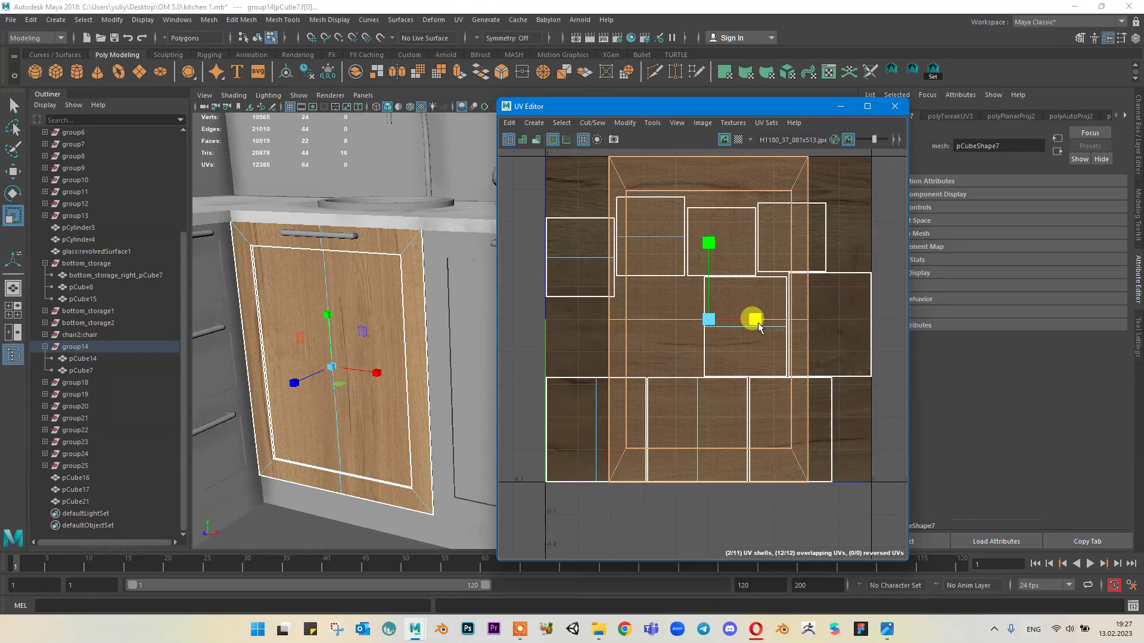
pyautogui.hotkey('ctrl', 'z')
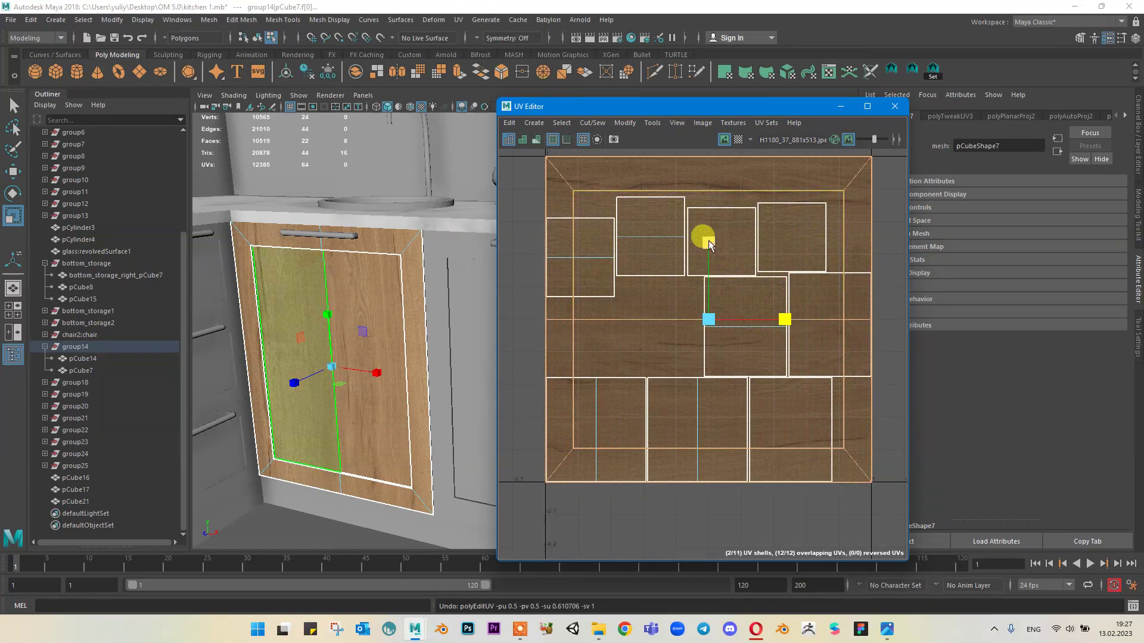
pyautogui.moveTo(707, 241); pyautogui.dragTo(712, 208)
pyautogui.hotkey('ctrl', 'z')
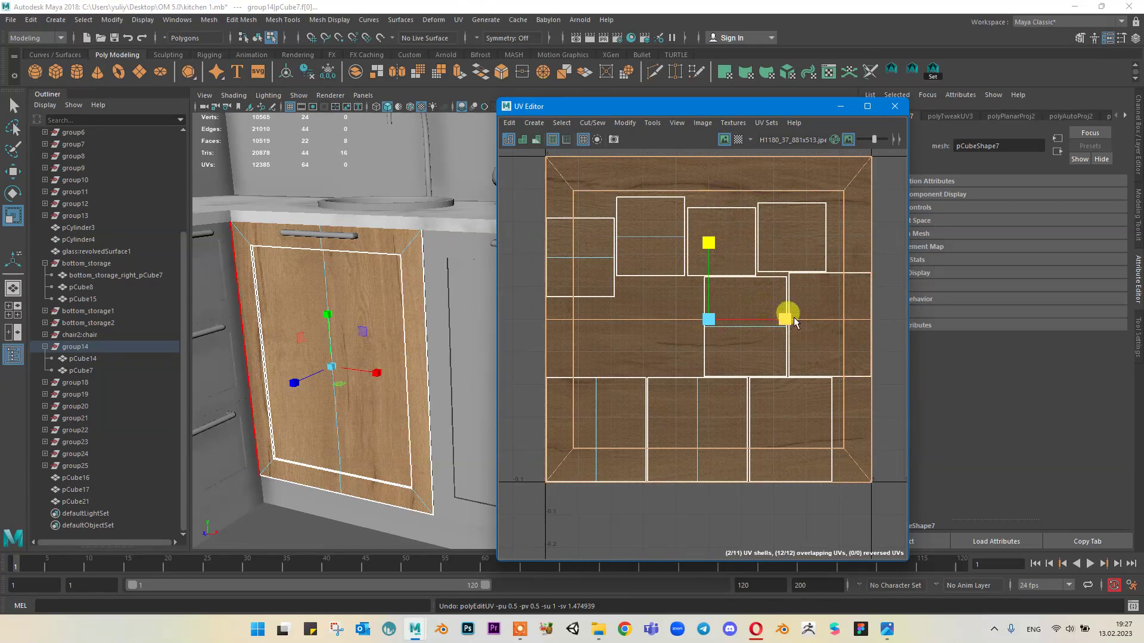
pyautogui.moveTo(786, 317)
pyautogui.mouseDown()
pyautogui.moveTo(812, 311)
pyautogui.moveTo(772, 316)
pyautogui.mouseUp()
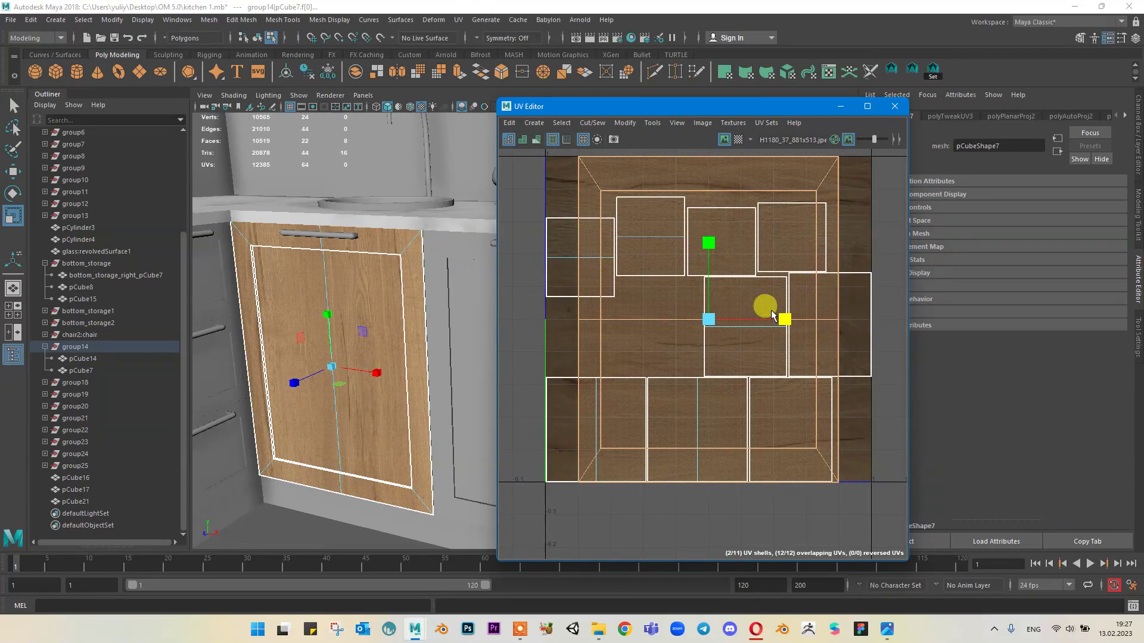
# Step: Return to object selection, check the vertical grain on the door from the front, and minimize the UV Editor
pyautogui.moveTo(404, 275); pyautogui.dragTo(460, 249, button='right')
pyautogui.click(311, 169)
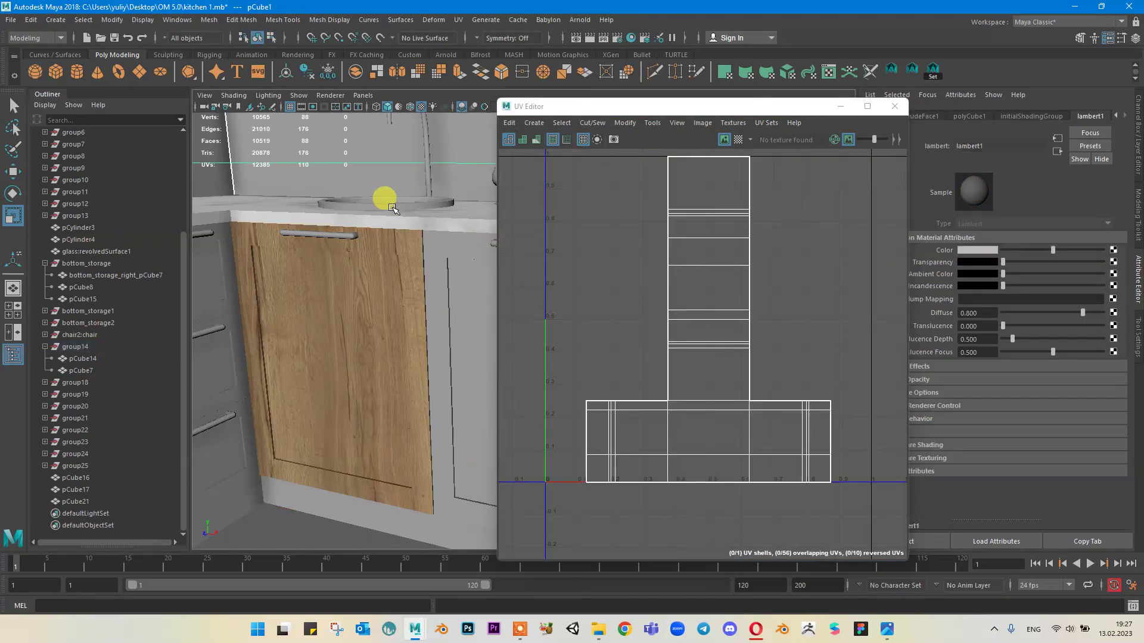
pyautogui.keyDown('alt'); pyautogui.moveTo(390, 208); pyautogui.dragTo(423, 208); pyautogui.keyUp('alt')
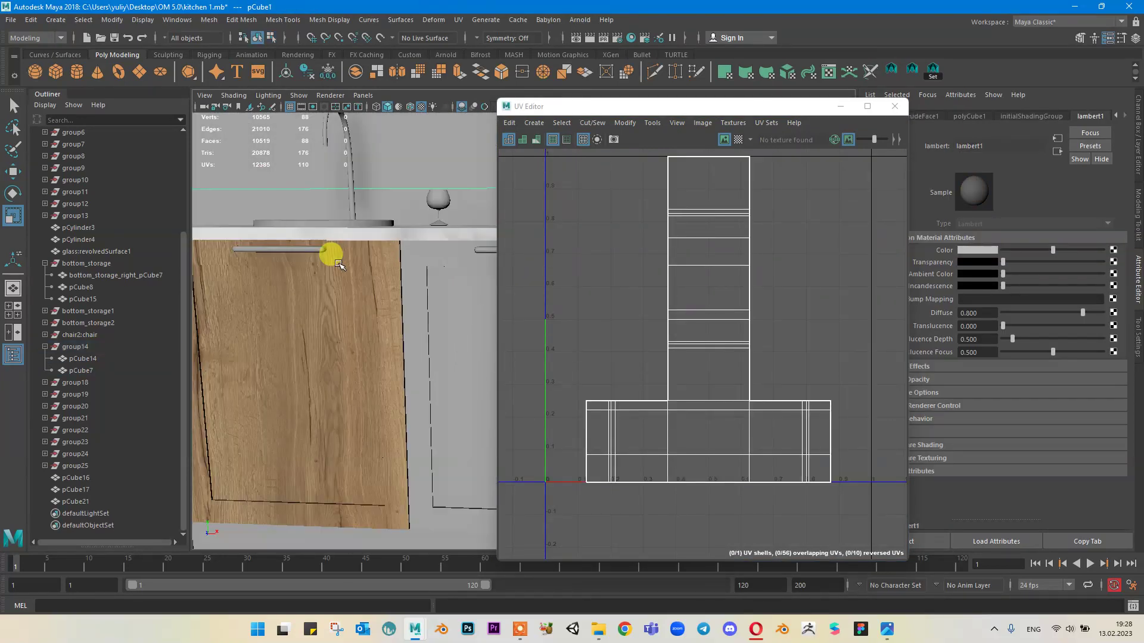
pyautogui.click(355, 281)
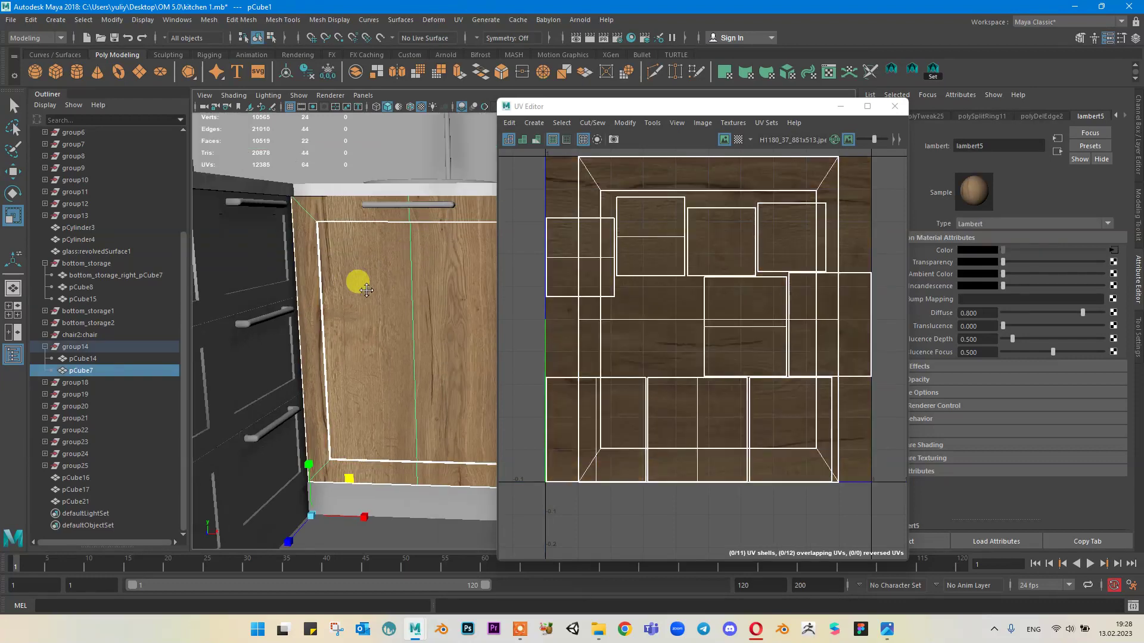
pyautogui.click(839, 107)
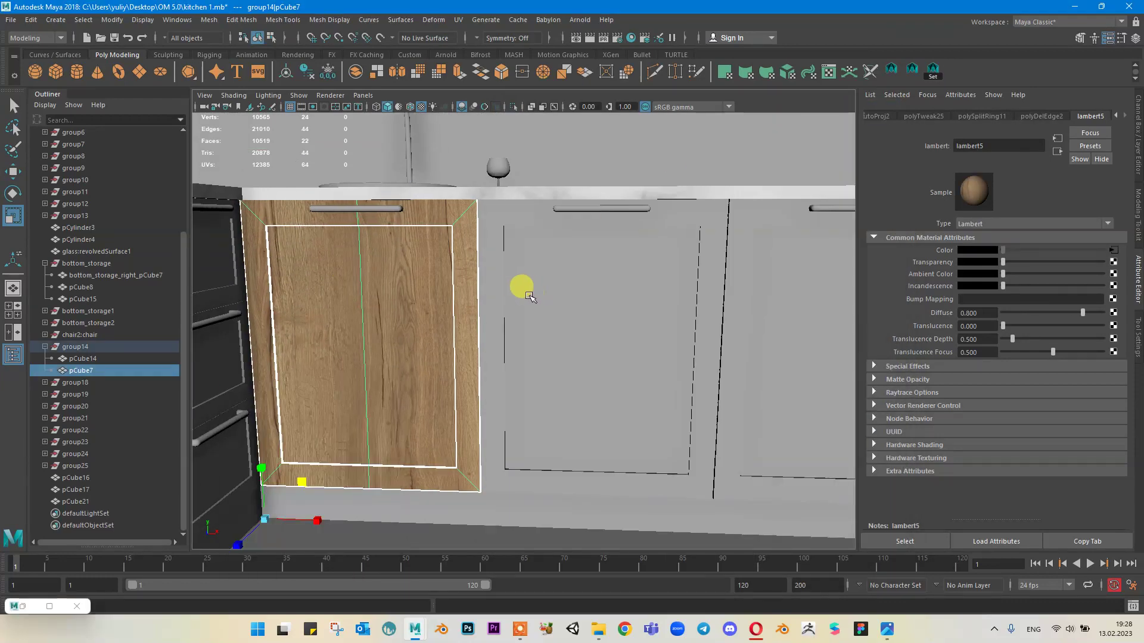
# Step: Select the three untextured lower cabinet doors beside the wood door, from the adjacent one to the one behind the chair
pyautogui.scroll(-3, 518, 287)
pyautogui.keyDown('alt'); pyautogui.moveTo(514, 290); pyautogui.dragTo(476, 322); pyautogui.keyUp('alt')
pyautogui.click(473, 367)
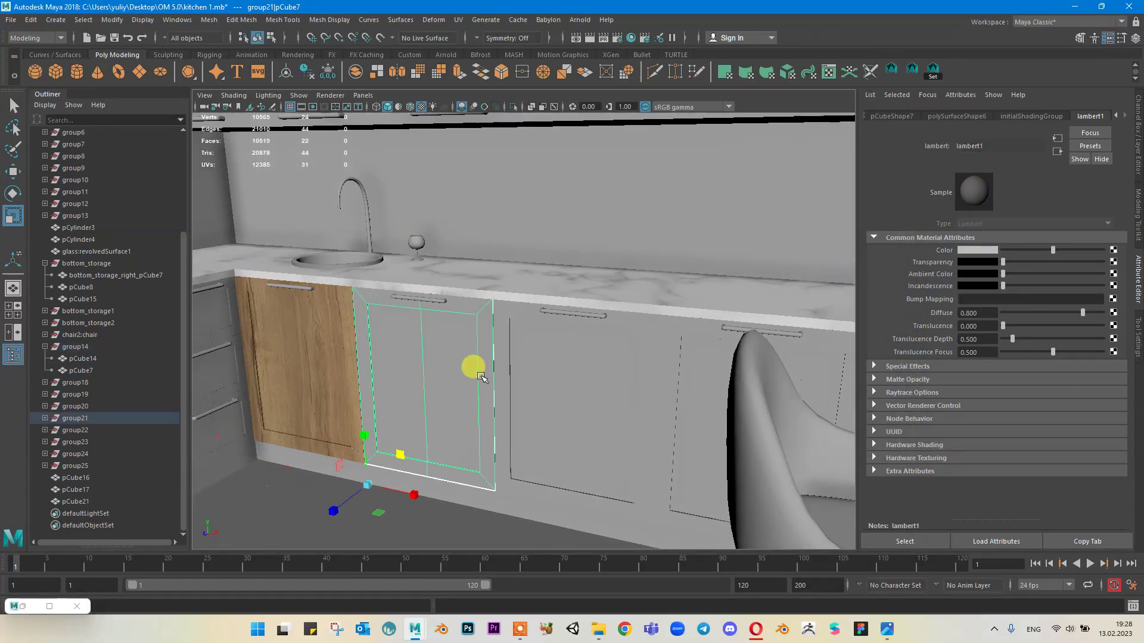
pyautogui.keyDown('alt'); pyautogui.moveTo(347, 380); pyautogui.dragTo(304, 412, button='right'); pyautogui.keyUp('alt')
pyautogui.keyDown('alt'); pyautogui.moveTo(403, 340); pyautogui.dragTo(453, 341, button='middle'); pyautogui.keyUp('alt')
pyautogui.keyDown('alt'); pyautogui.moveTo(400, 336); pyautogui.dragTo(387, 347); pyautogui.keyUp('alt')
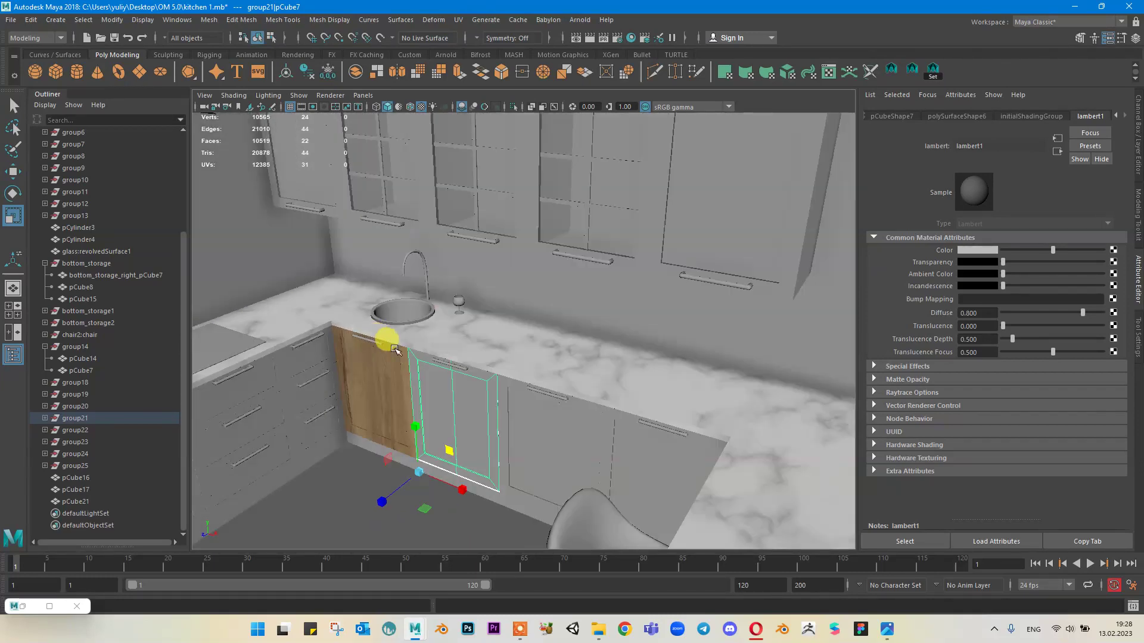
pyautogui.keyDown('alt'); pyautogui.moveTo(395, 349); pyautogui.dragTo(478, 426, button='right'); pyautogui.keyUp('alt')
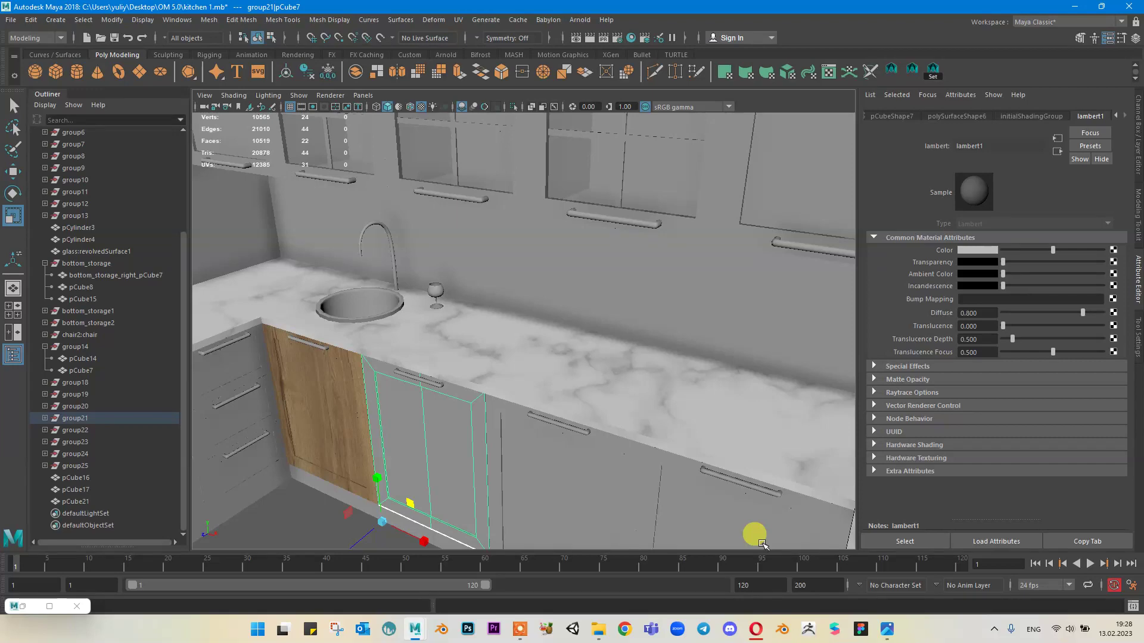
pyautogui.keyDown('alt'); pyautogui.moveTo(500, 322); pyautogui.dragTo(518, 214); pyautogui.keyUp('alt')
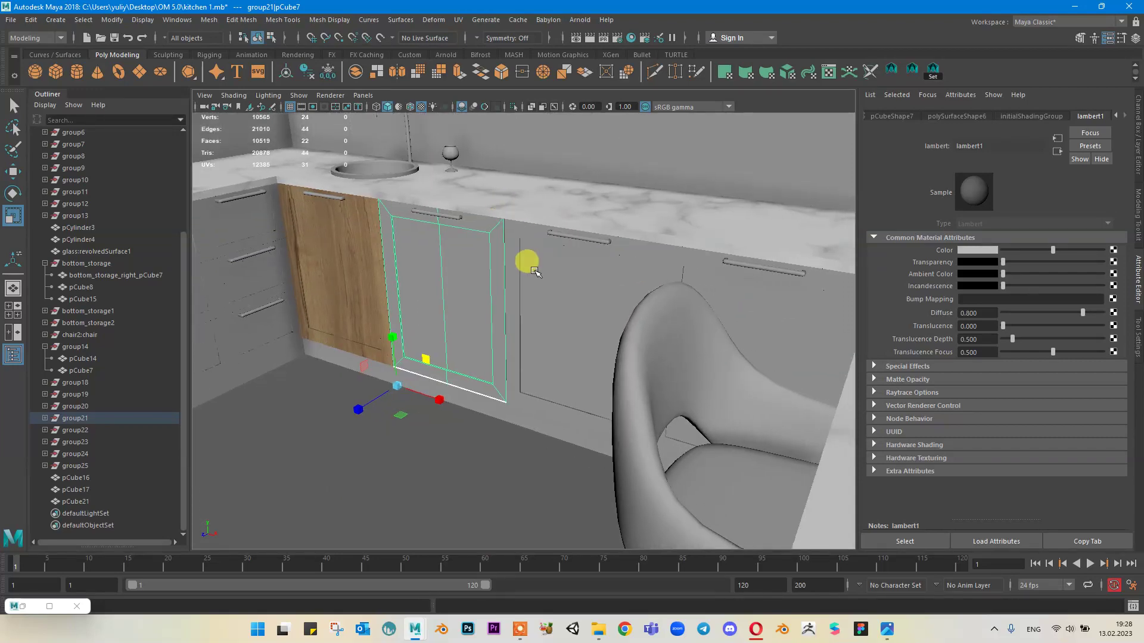
pyautogui.keyDown('shift'); pyautogui.click(613, 287); pyautogui.keyUp('shift')
pyautogui.keyDown('alt'); pyautogui.moveTo(613, 287); pyautogui.dragTo(526, 302); pyautogui.keyUp('alt')
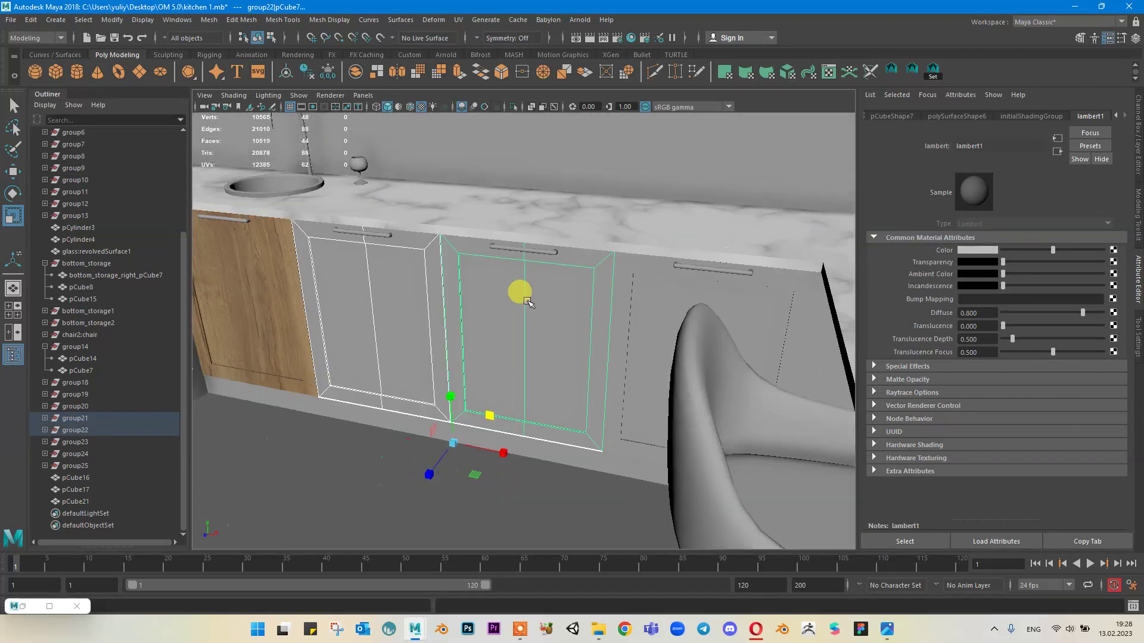
pyautogui.keyDown('shift'); pyautogui.click(629, 305); pyautogui.keyUp('shift')
pyautogui.keyDown('alt'); pyautogui.moveTo(626, 333); pyautogui.dragTo(532, 308); pyautogui.keyUp('alt')
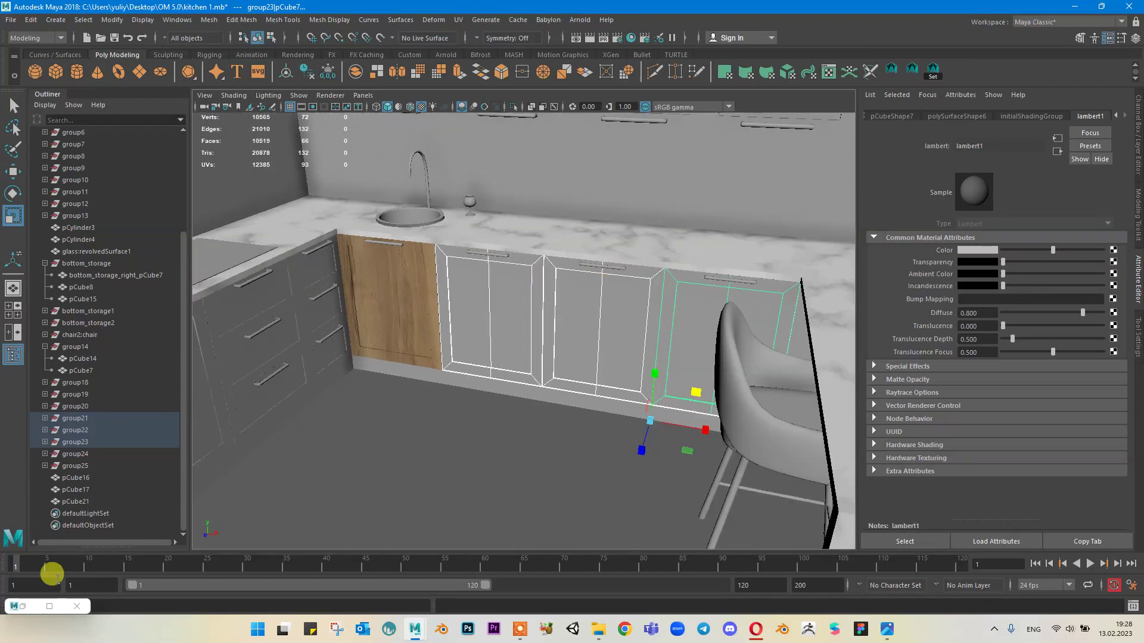
# Step: Restore the UV Editor and try to create a new UV mapping for the three selected doors together
pyautogui.click(24, 608)
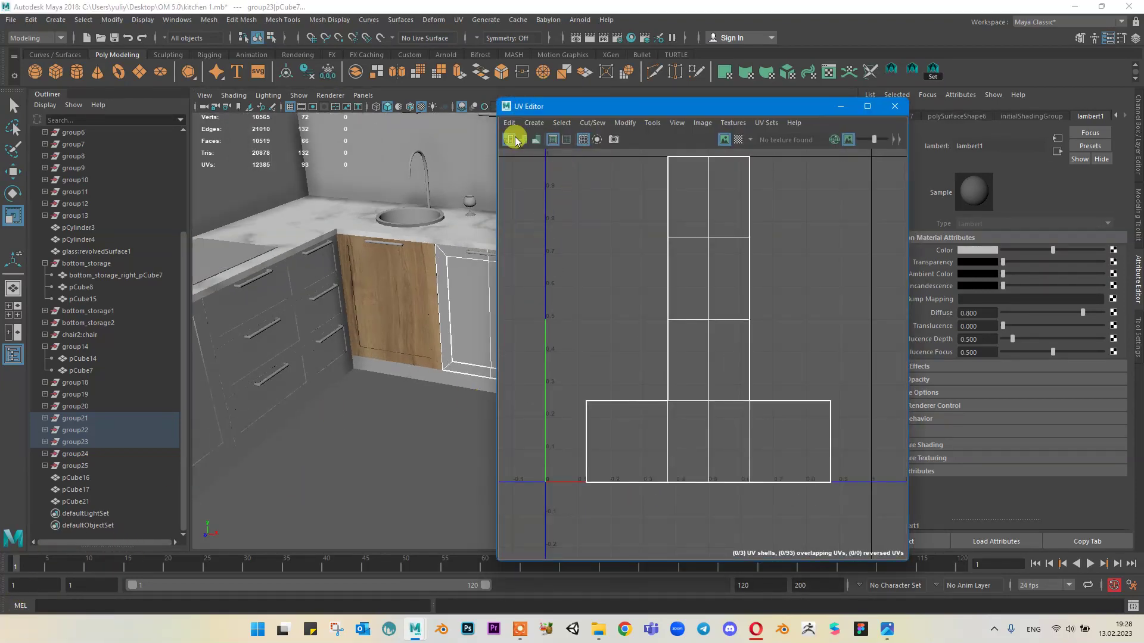
pyautogui.click(540, 125)
pyautogui.click(552, 164)
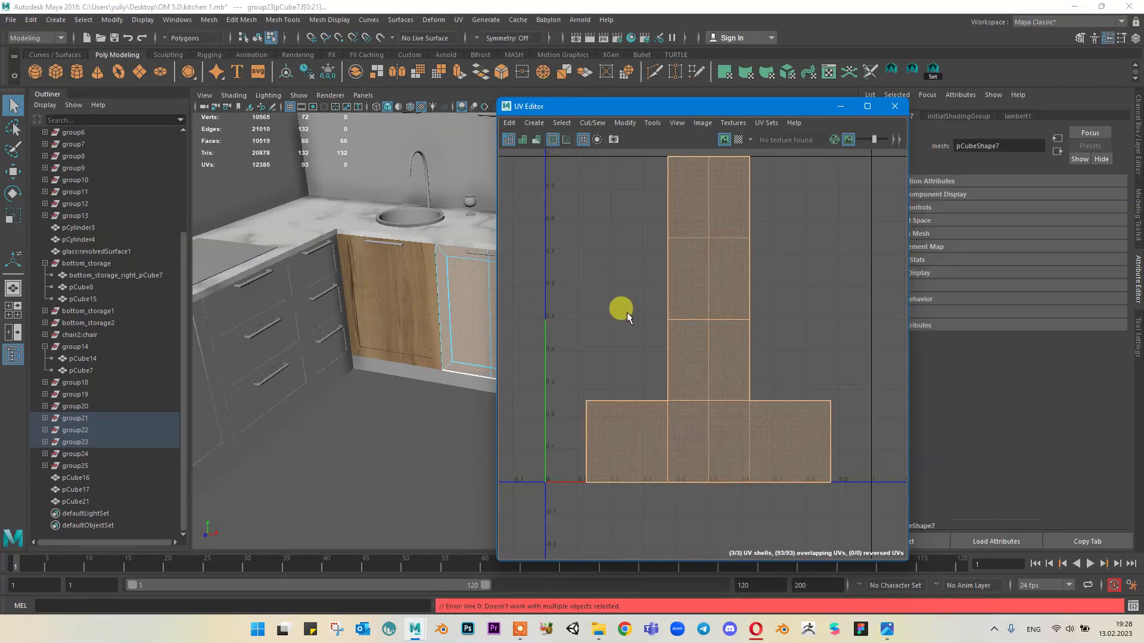
pyautogui.keyDown('alt'); pyautogui.moveTo(455, 306); pyautogui.dragTo(339, 275); pyautogui.keyUp('alt')
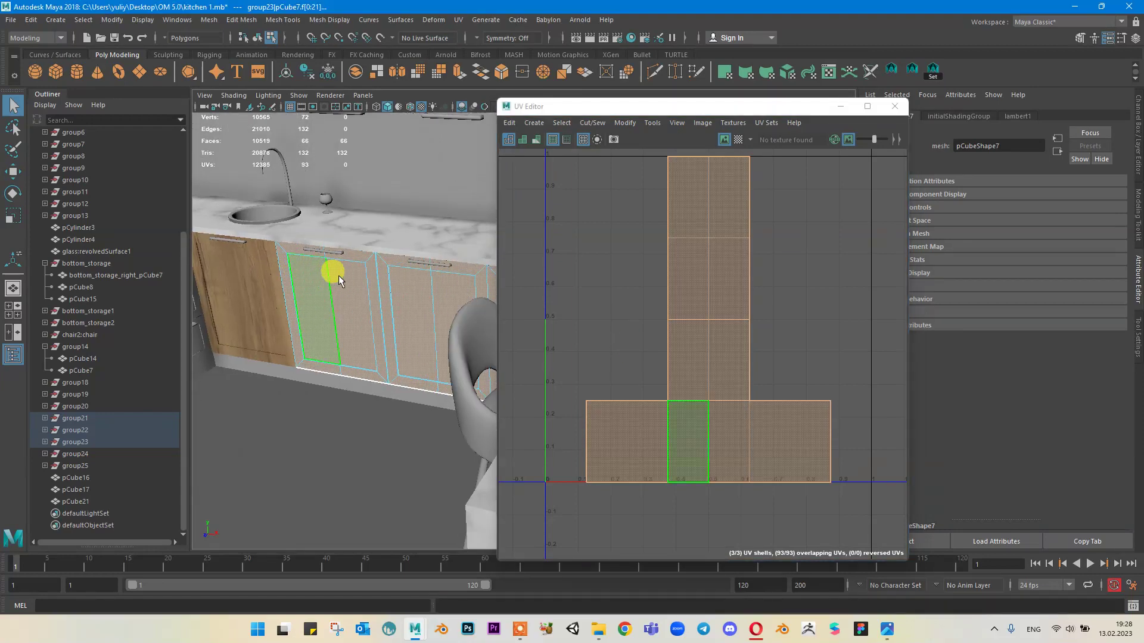
# Step: Return to object selection, reselect the three untextured doors, assign them a new Lambert material, and close the UV Editor
pyautogui.moveTo(339, 291); pyautogui.dragTo(406, 237, button='right')
pyautogui.click(355, 289)
pyautogui.keyDown('alt'); pyautogui.moveTo(424, 291); pyautogui.dragTo(360, 285, button='middle'); pyautogui.keyUp('alt')
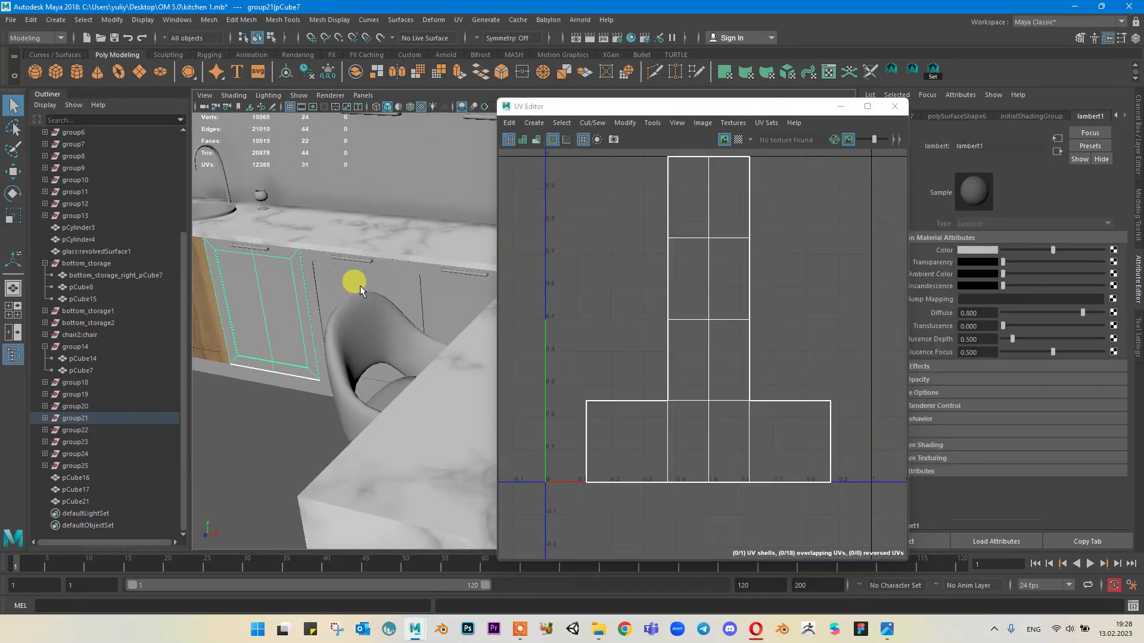
pyautogui.keyDown('shift'); pyautogui.click(345, 279); pyautogui.keyUp('shift')
pyautogui.keyDown('shift'); pyautogui.click(417, 273); pyautogui.keyUp('shift')
pyautogui.moveTo(380, 284); pyautogui.dragTo(392, 575, button='right')
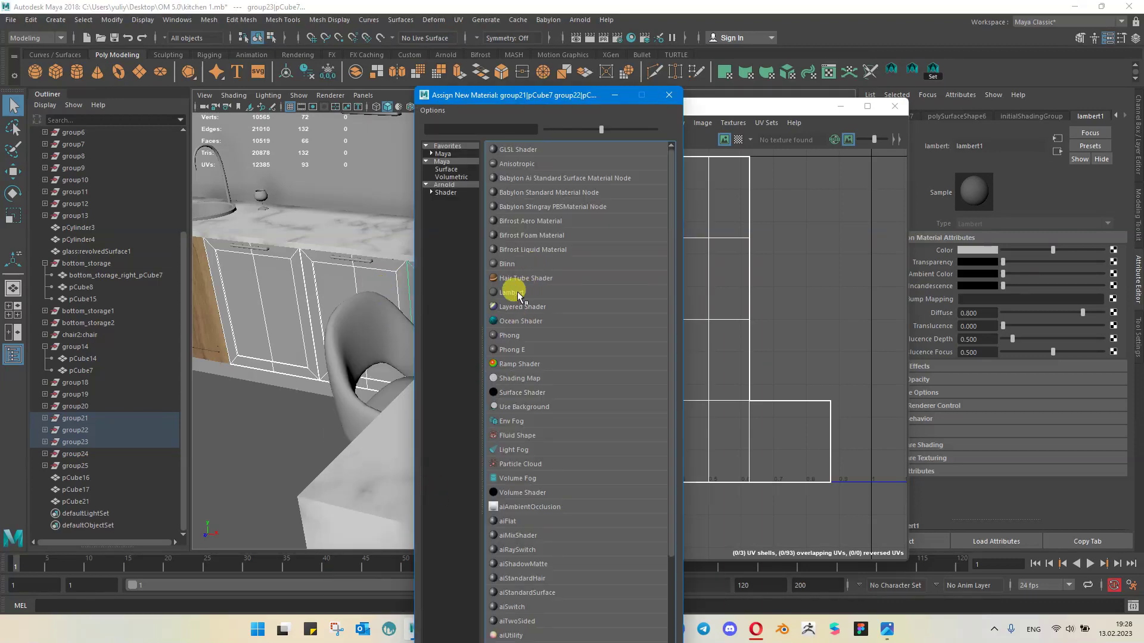
pyautogui.click(511, 293)
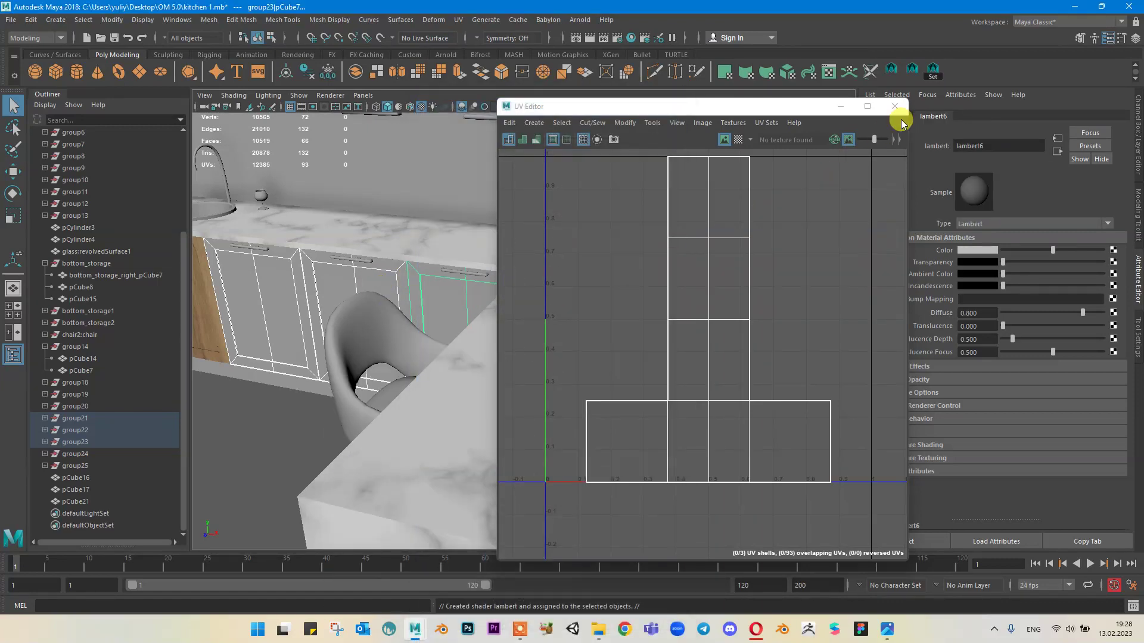
pyautogui.click(894, 106)
# Step: Set the new Lambert material's colour to dark grey with R, G and B at 0.122, and check it on the doors
pyautogui.keyDown('alt'); pyautogui.moveTo(567, 258); pyautogui.dragTo(753, 250); pyautogui.keyUp('alt')
pyautogui.click(993, 250)
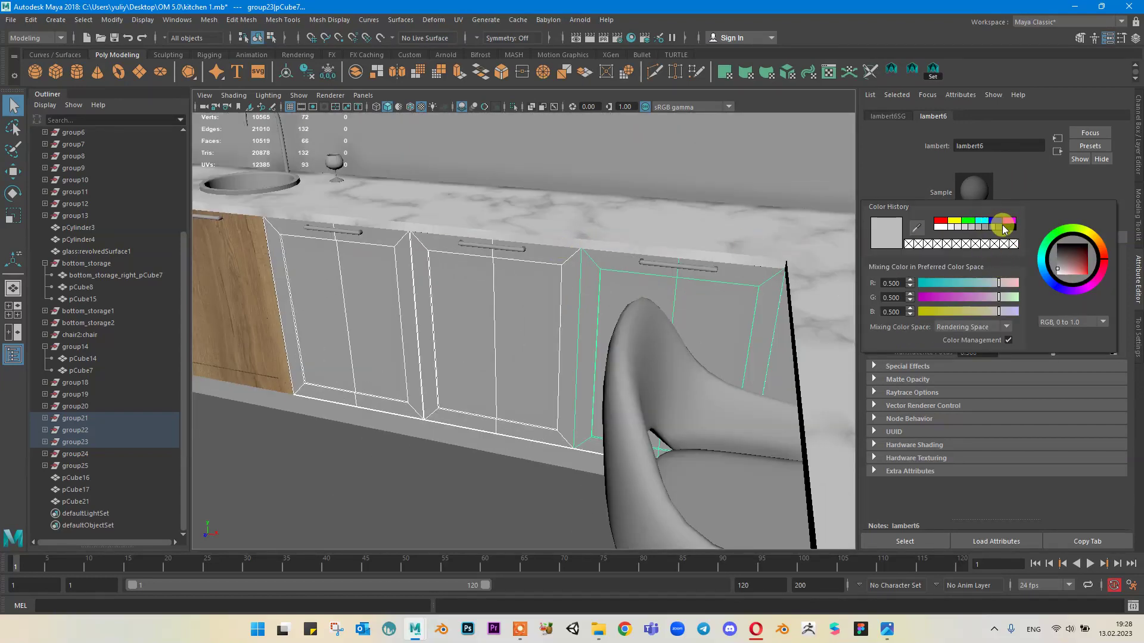
pyautogui.click(999, 227)
pyautogui.click(995, 227)
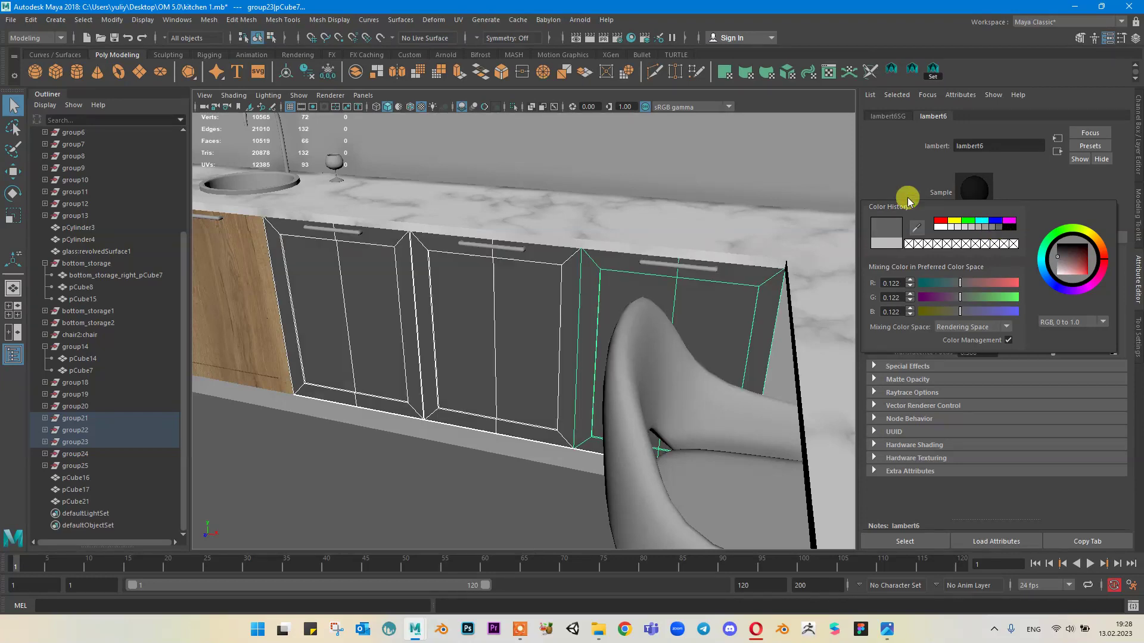
pyautogui.keyDown('alt'); pyautogui.moveTo(527, 217); pyautogui.dragTo(579, 233); pyautogui.keyUp('alt')
pyautogui.click(579, 233)
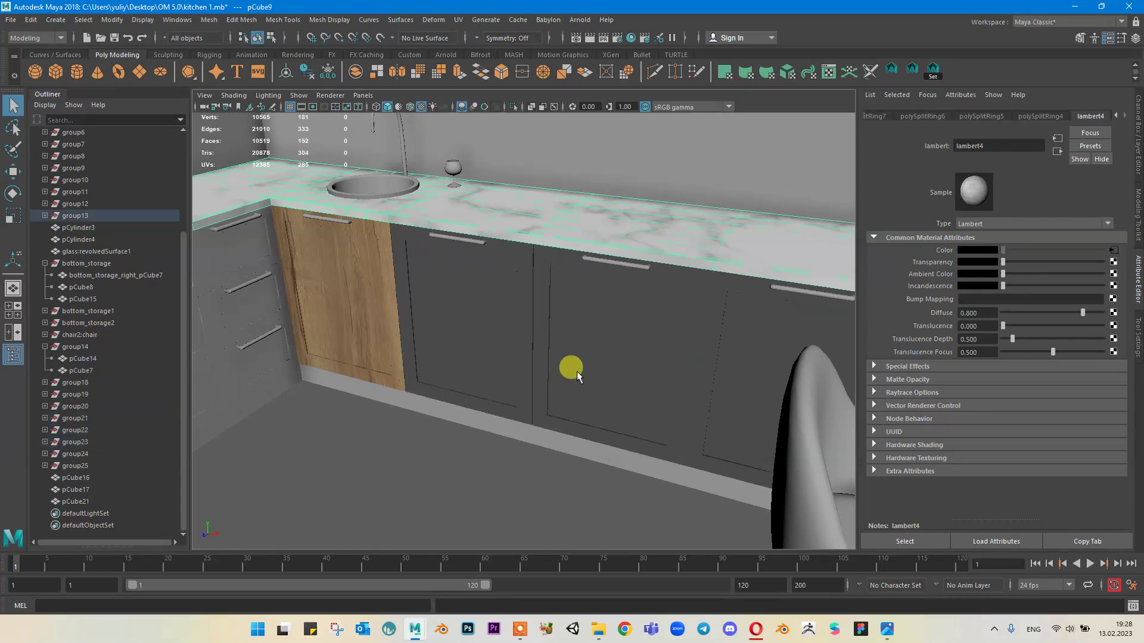
pyautogui.click(550, 317)
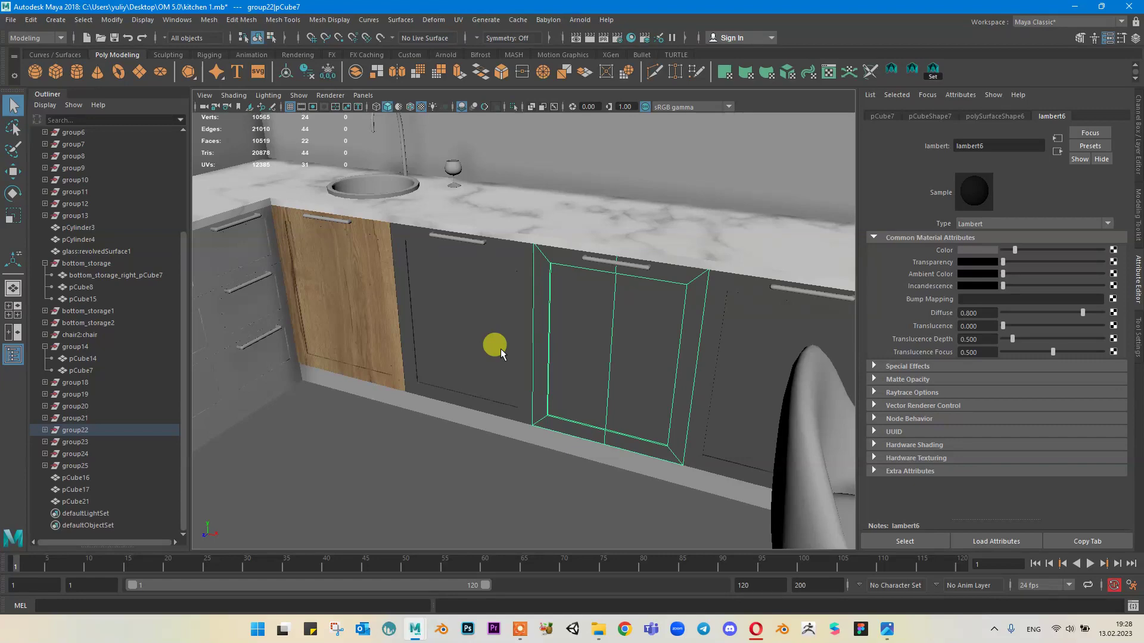
# Step: Go through the reference images to kitchen ref.jpg, examine the lower cabinet fronts up close, and minimize the image viewer
pyautogui.scroll(-3, 490, 289)
pyautogui.keyDown('alt'); pyautogui.moveTo(490, 289); pyautogui.dragTo(412, 314); pyautogui.keyUp('alt')
pyautogui.click(887, 630)
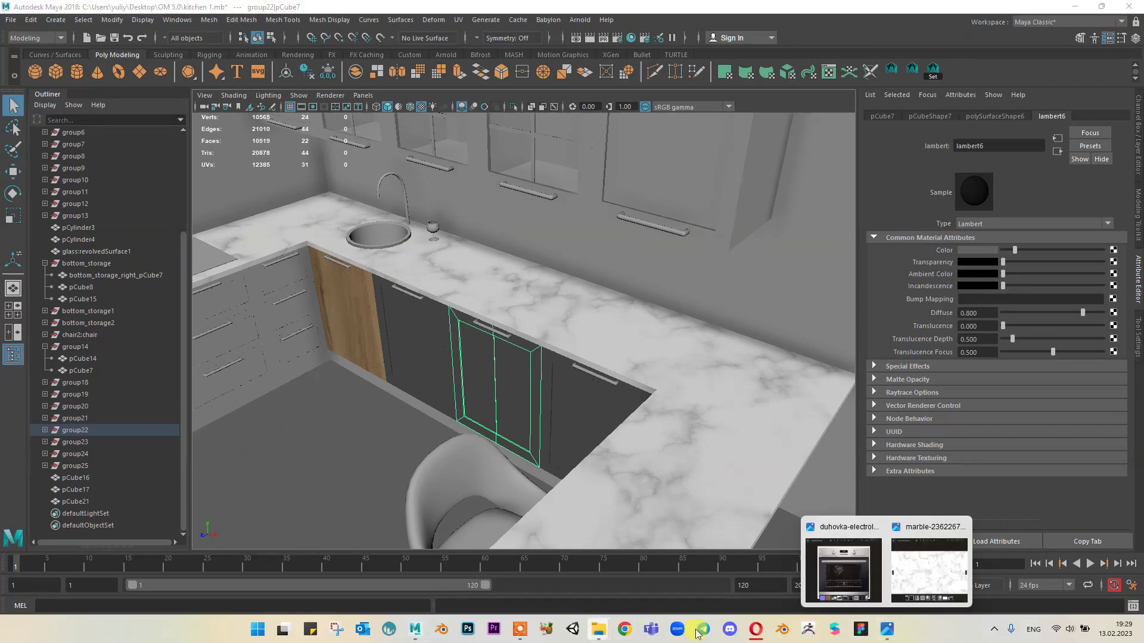
pyautogui.click(871, 583)
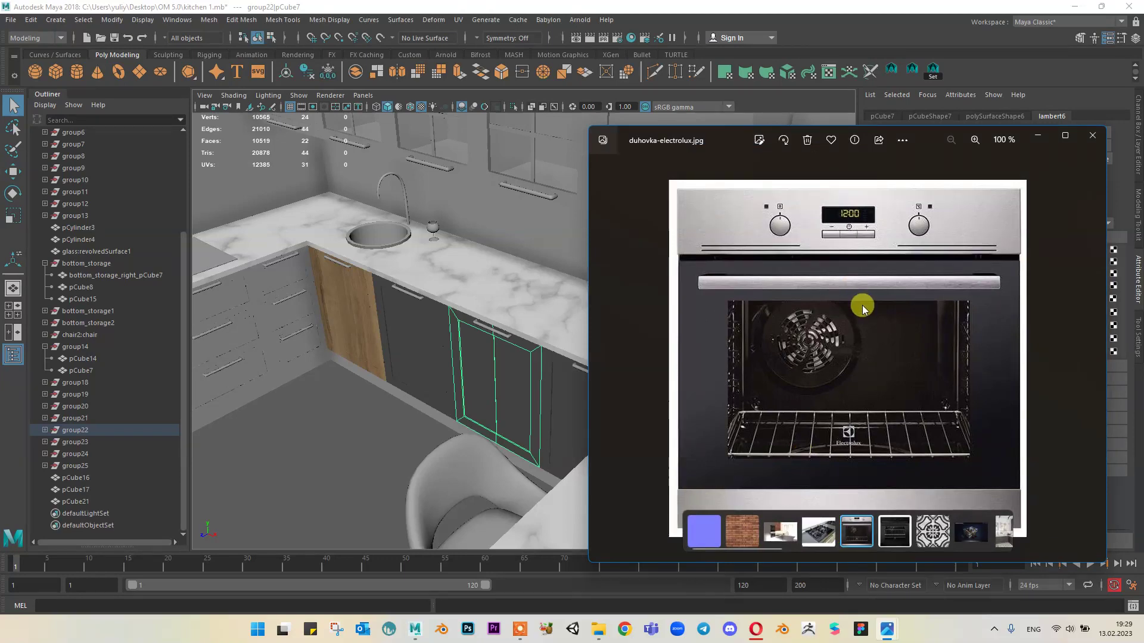
pyautogui.press('Left')
pyautogui.press('Left')
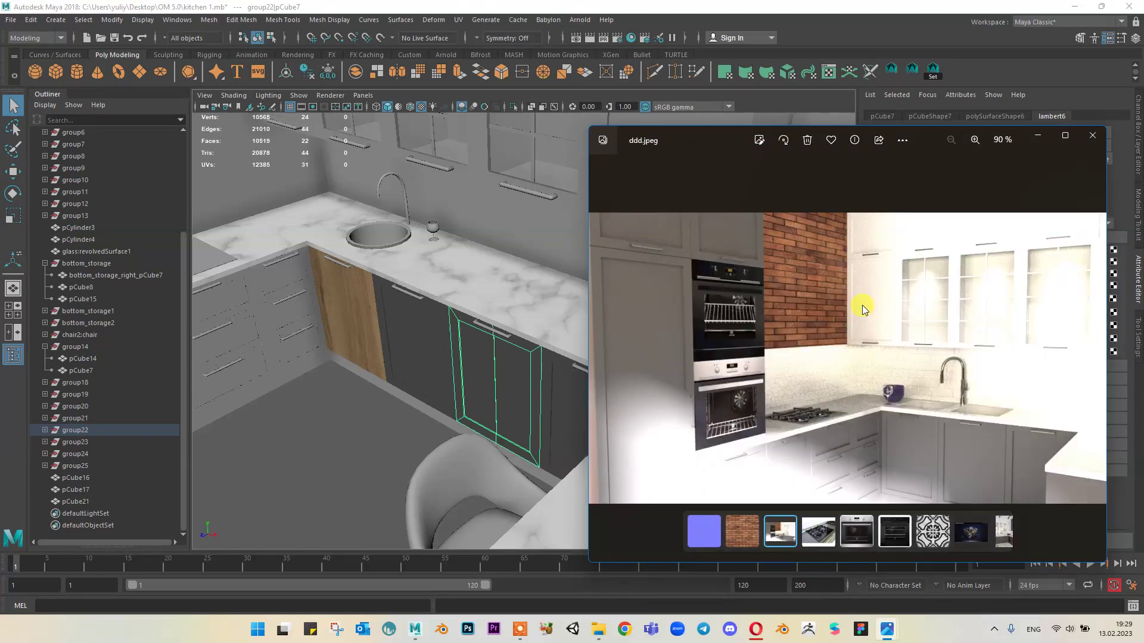
pyautogui.press('Left')
pyautogui.press('Left')
pyautogui.press('Right')
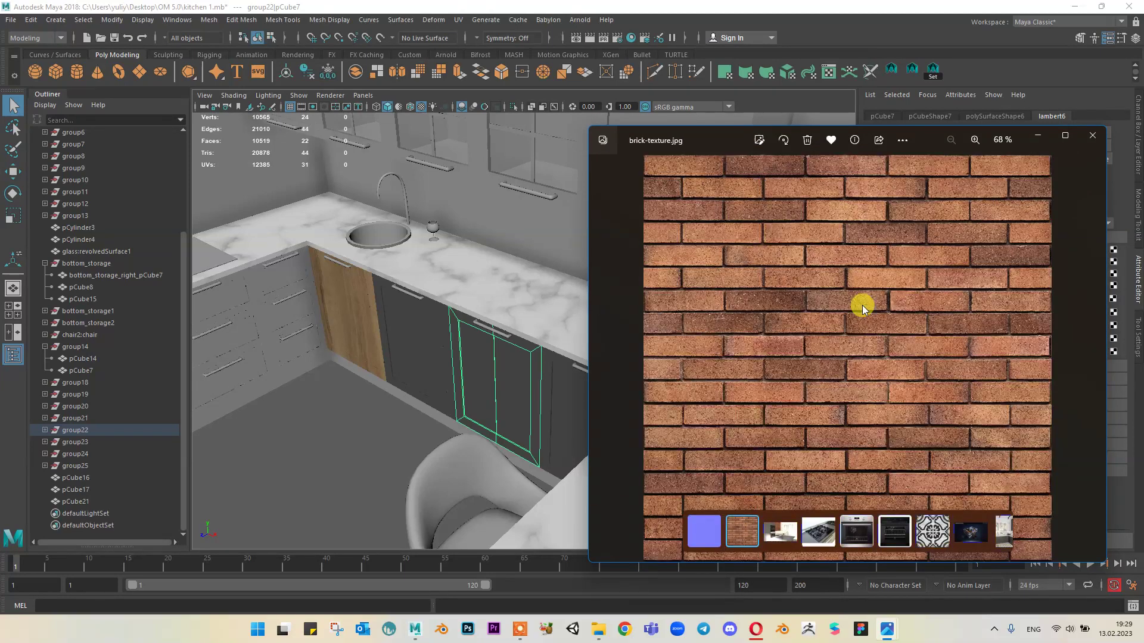
pyautogui.press('Right')
pyautogui.press('Right')
pyautogui.press('Right')
pyautogui.press('Right')
pyautogui.press('Right')
pyautogui.press('Right')
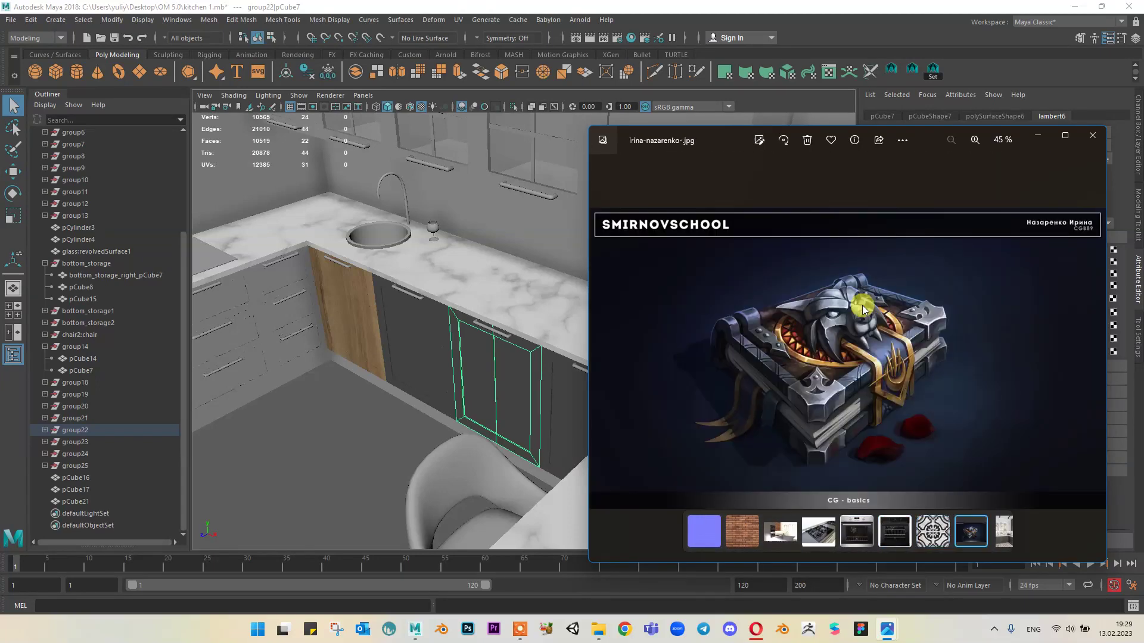
pyautogui.press('Right')
pyautogui.press('Right')
pyautogui.press('Right')
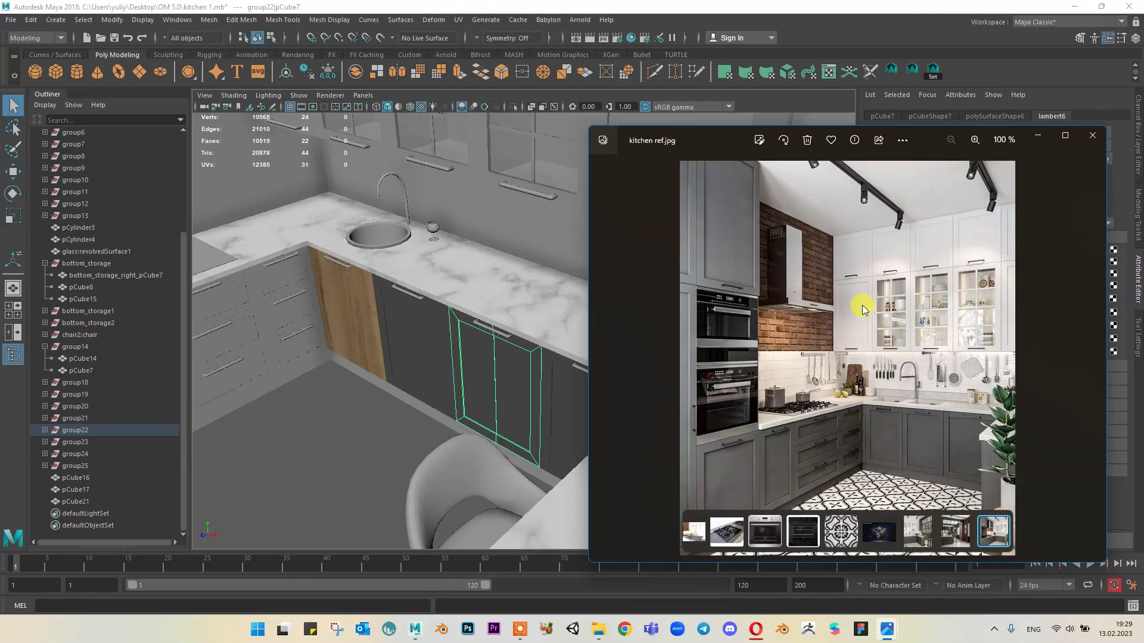
pyautogui.scroll(5, 1026, 432)
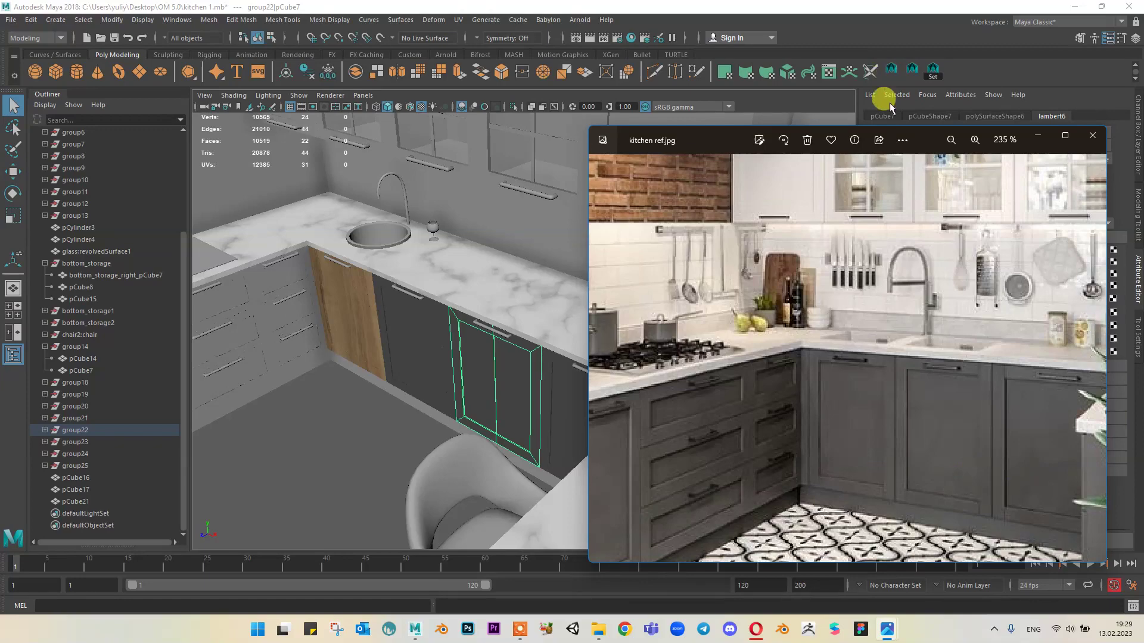
pyautogui.click(1037, 136)
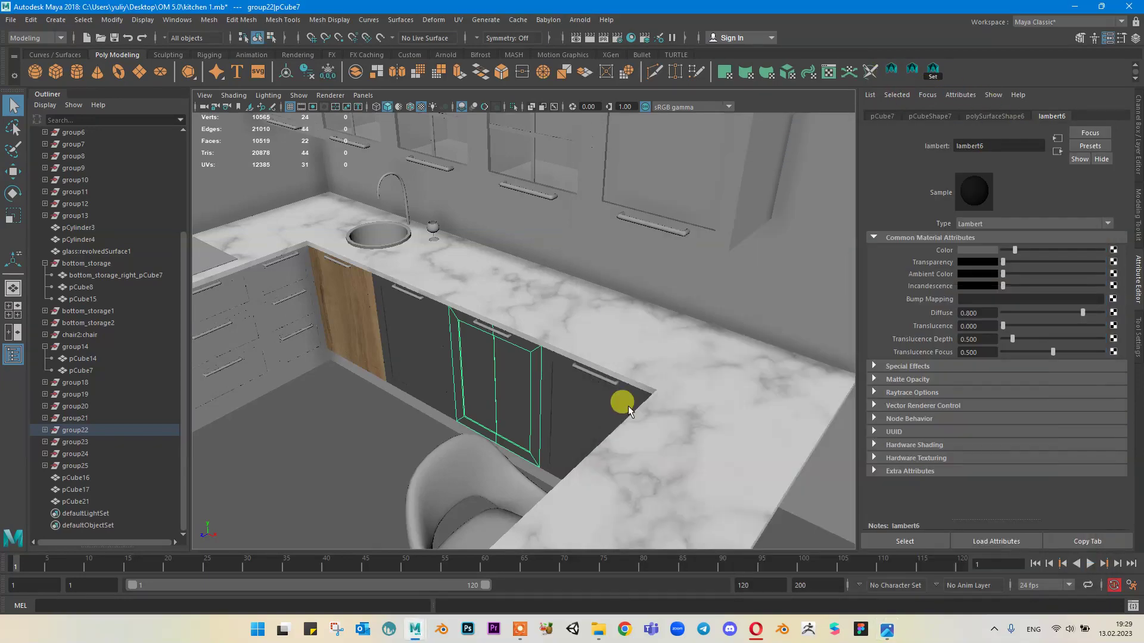
# Step: Switch to the Opera browser, search Yandex for "grey texture" and show the image results
pyautogui.click(760, 635)
pyautogui.click(619, 11)
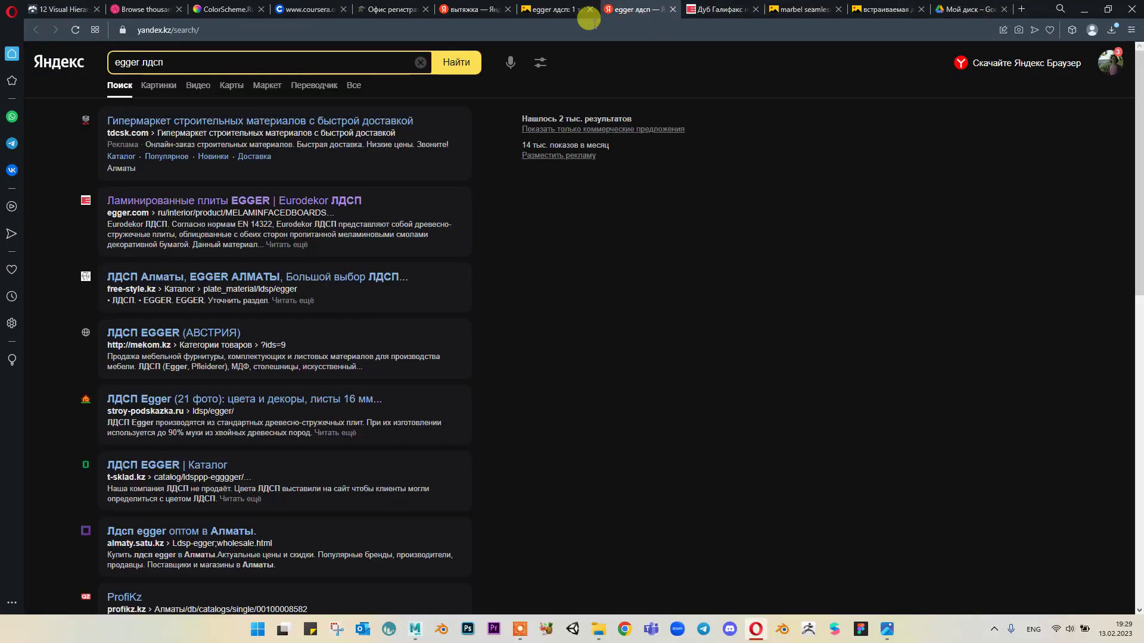
pyautogui.doubleClick(357, 62)
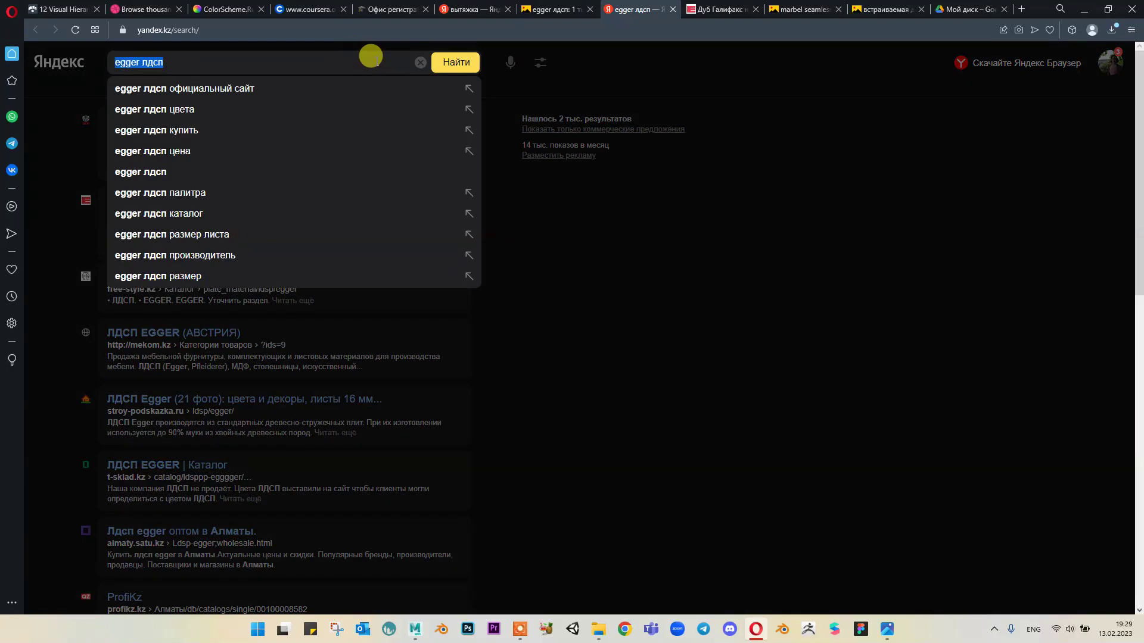
pyautogui.write('greay te')
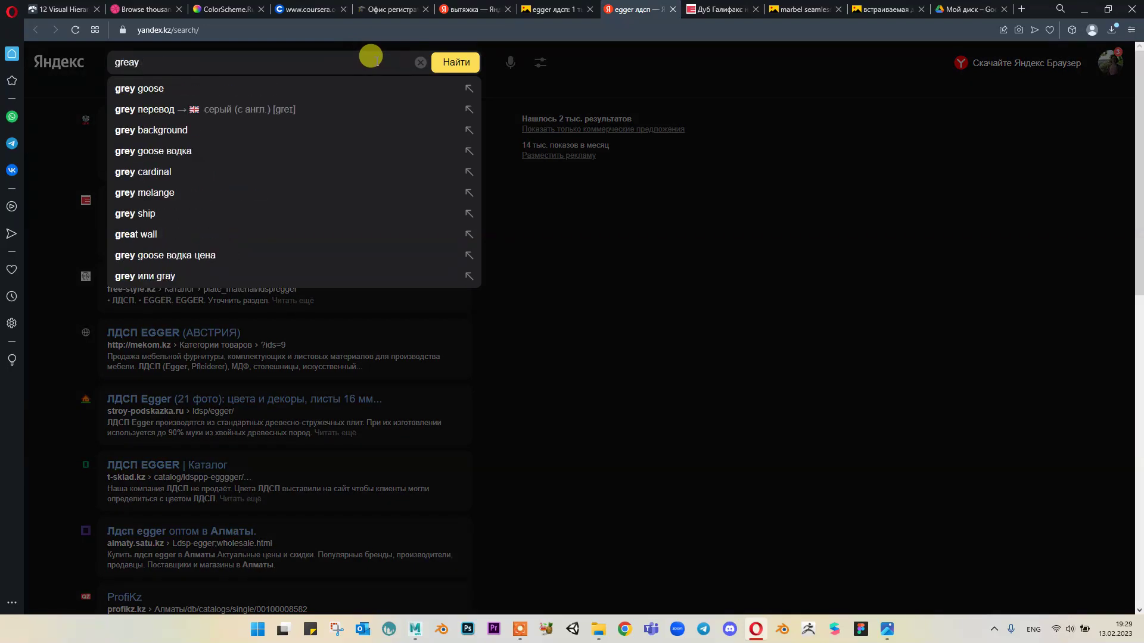
pyautogui.press('BackSpace')
pyautogui.press('BackSpace')
pyautogui.press('BackSpace')
pyautogui.press('BackSpace')
pyautogui.press('BackSpace')
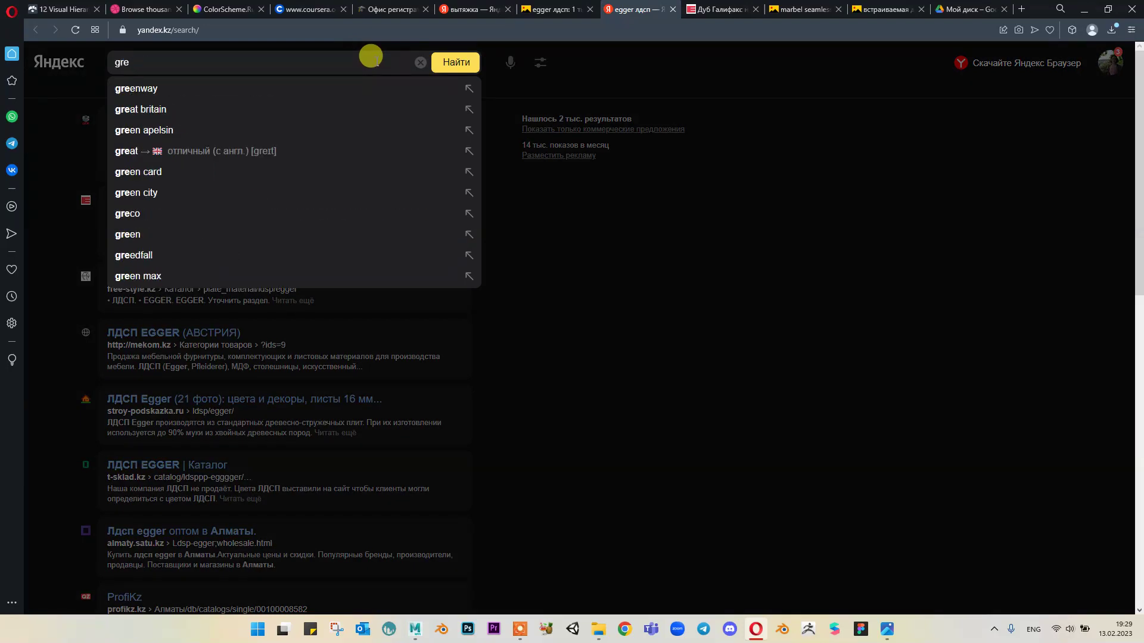
pyautogui.write('y teaxt')
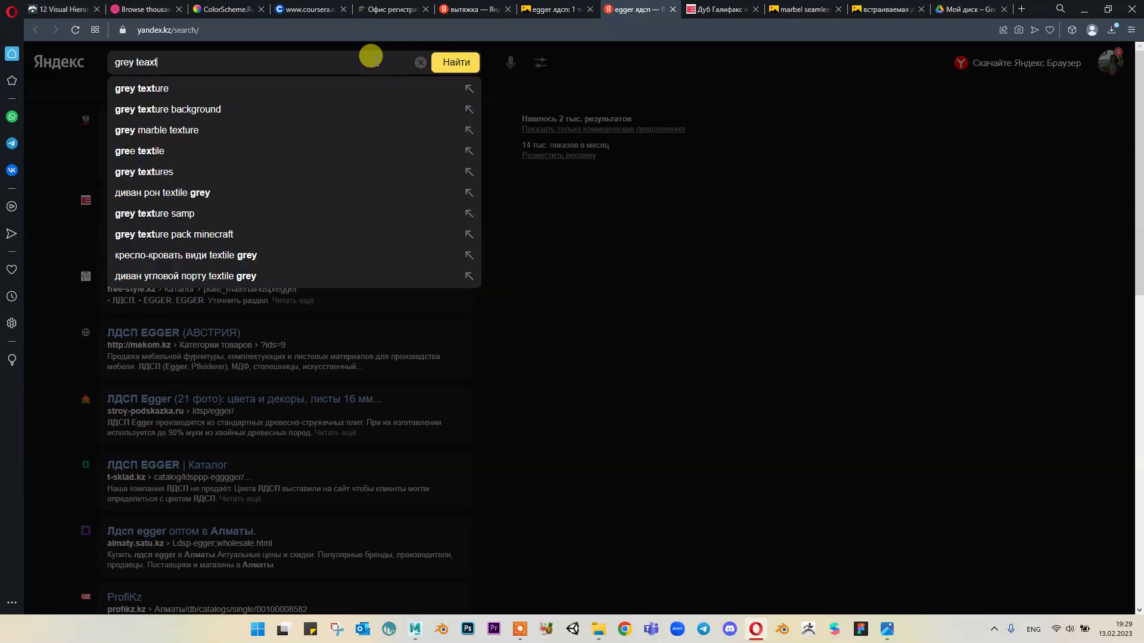
pyautogui.write('ure')
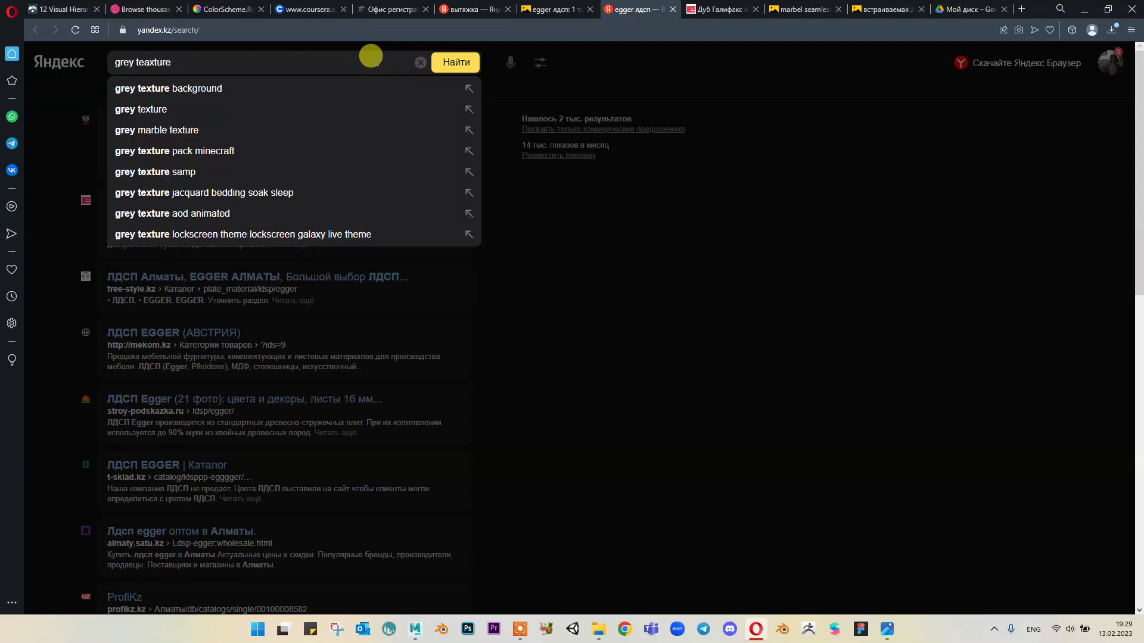
pyautogui.press('Return')
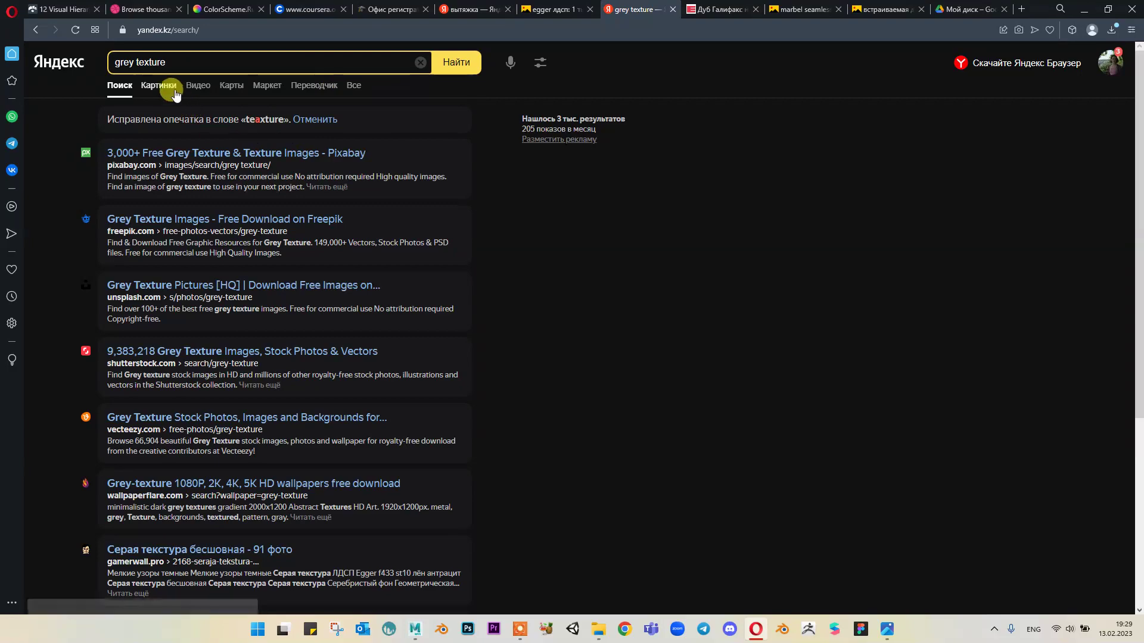
pyautogui.click(175, 94)
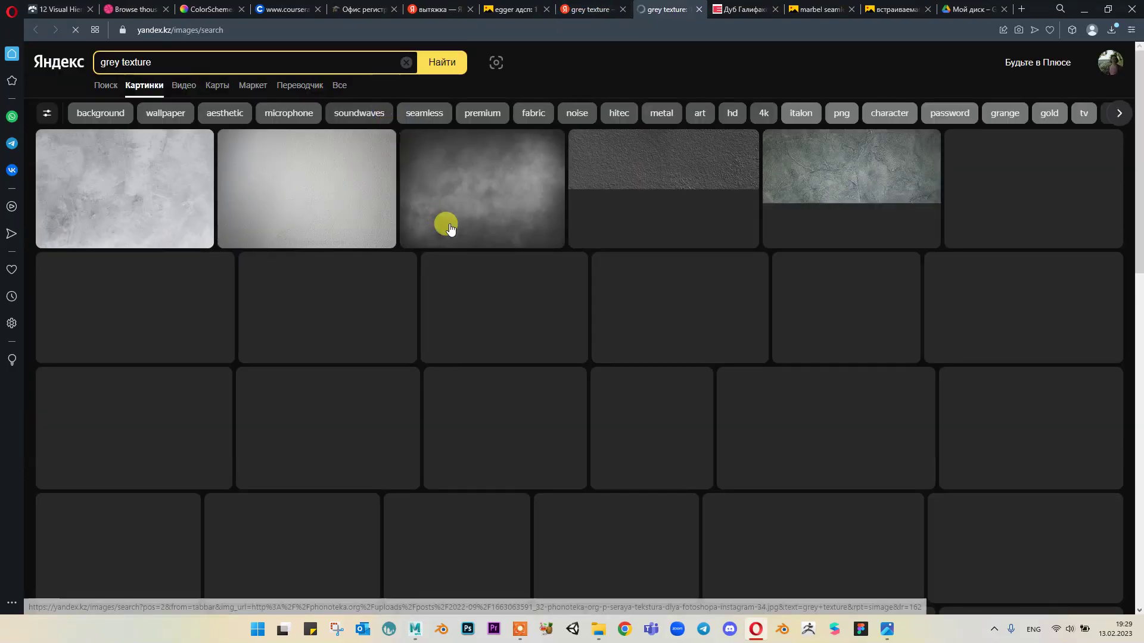
# Step: Browse the grey texture image results and open the dark grey concrete texture in the image preview
pyautogui.scroll(-1, 230, 212)
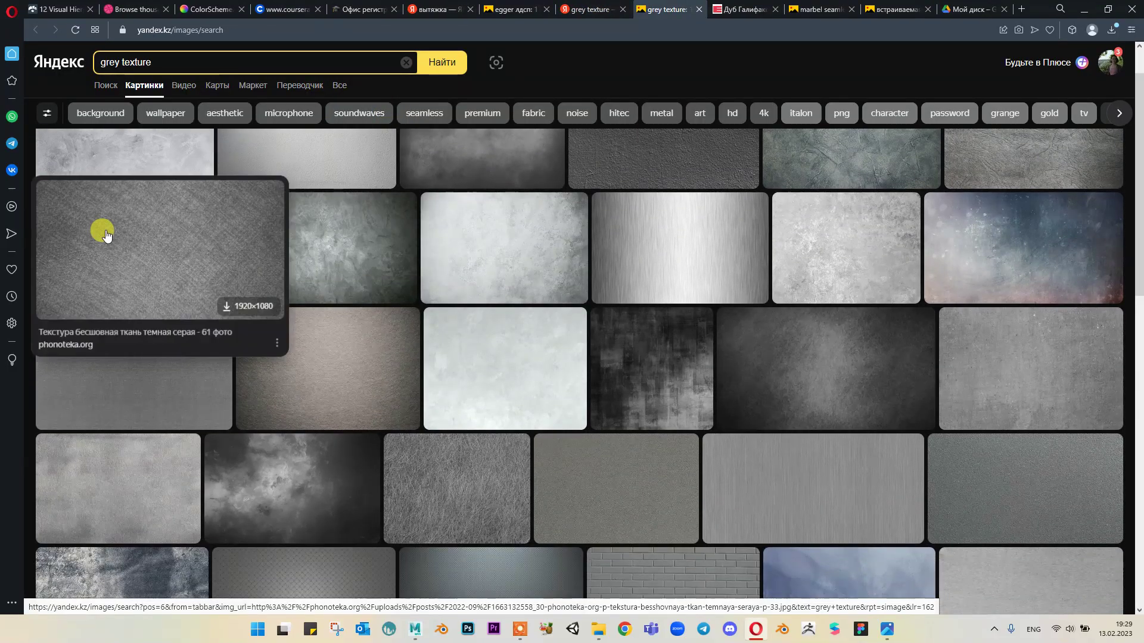
pyautogui.scroll(-5, 106, 236)
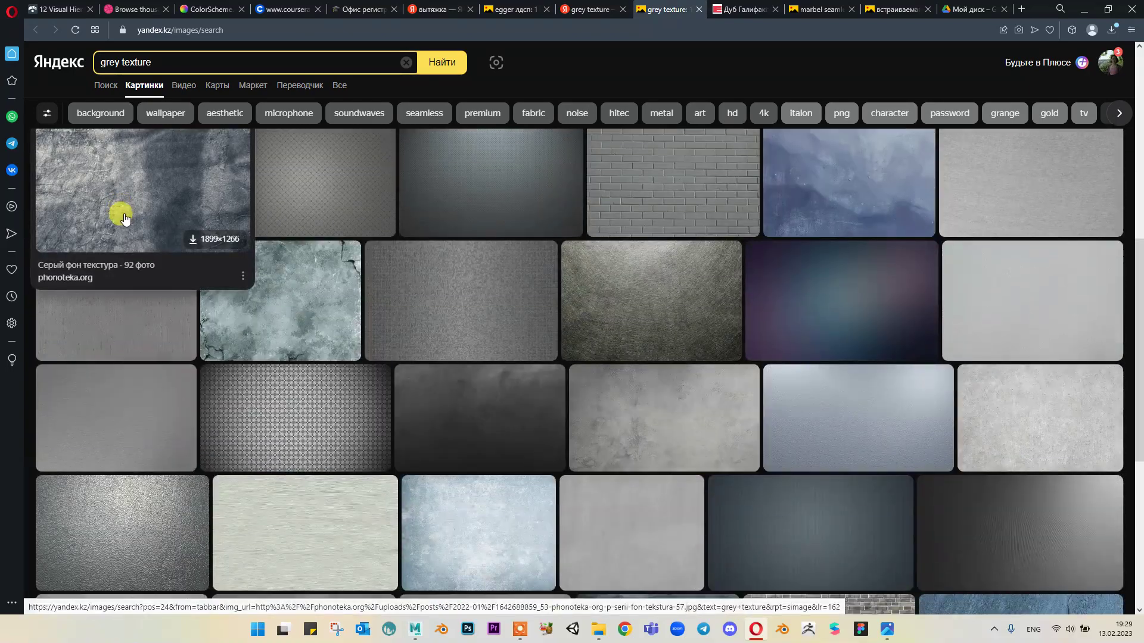
pyautogui.scroll(-6, 124, 219)
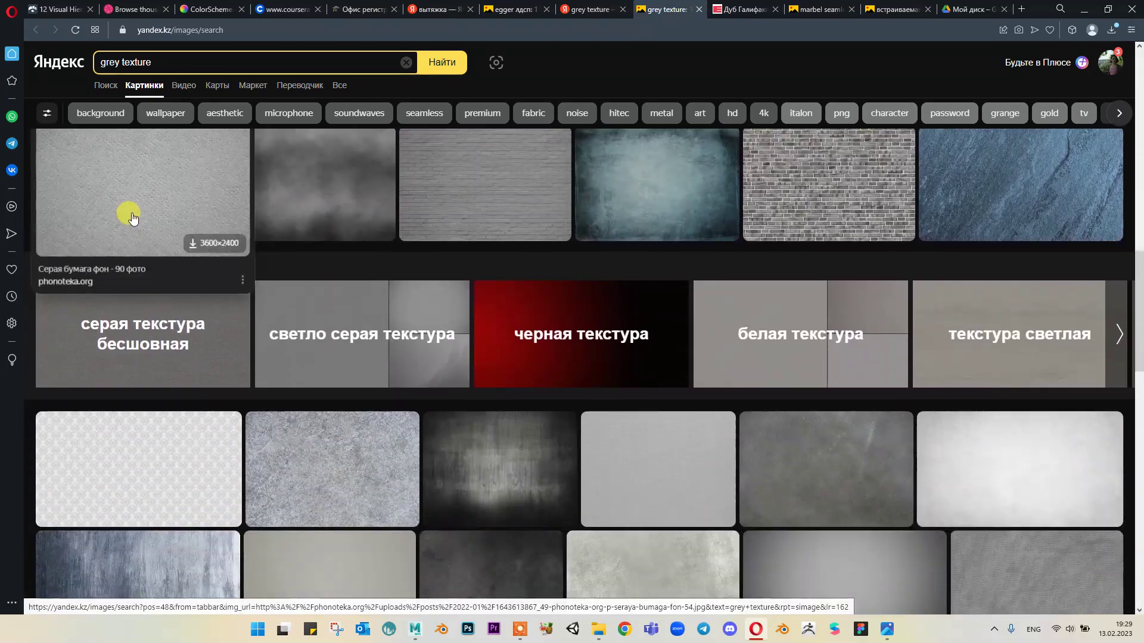
pyautogui.scroll(-5, 132, 218)
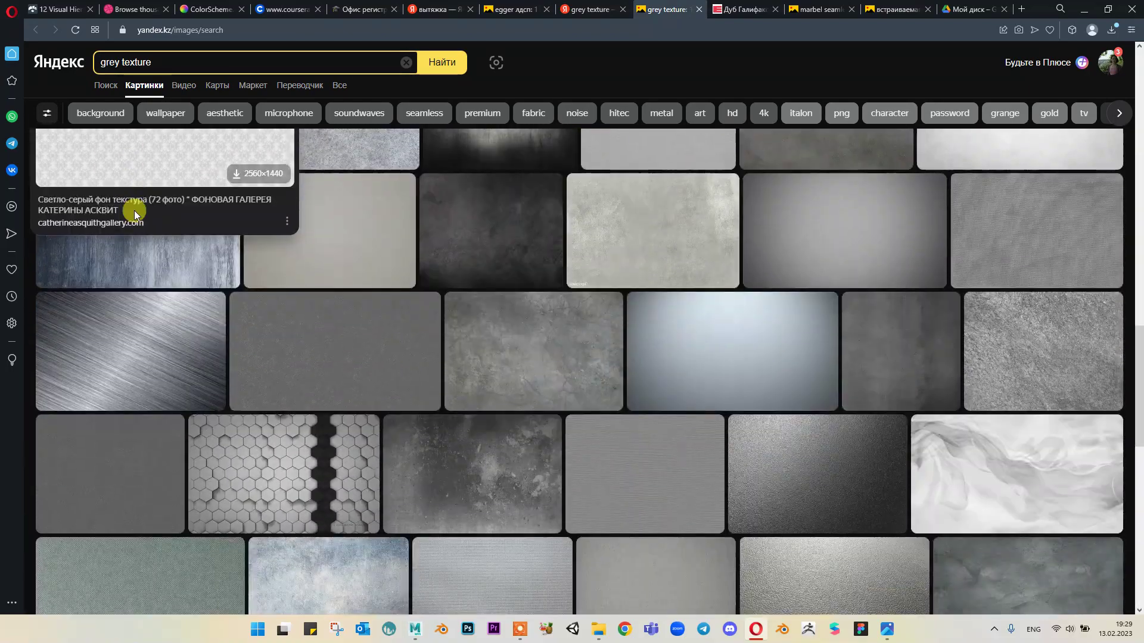
pyautogui.click(906, 351)
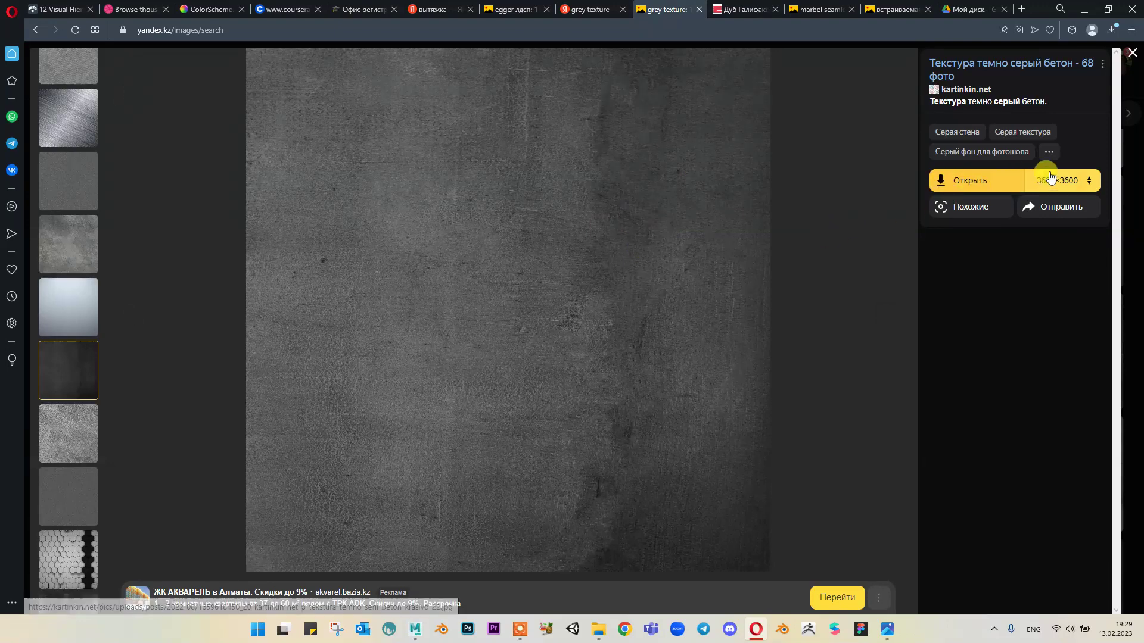
# Step: Try to save the dark grey concrete image into the OM 5.0 folder under its suggested file name
pyautogui.rightClick(627, 163)
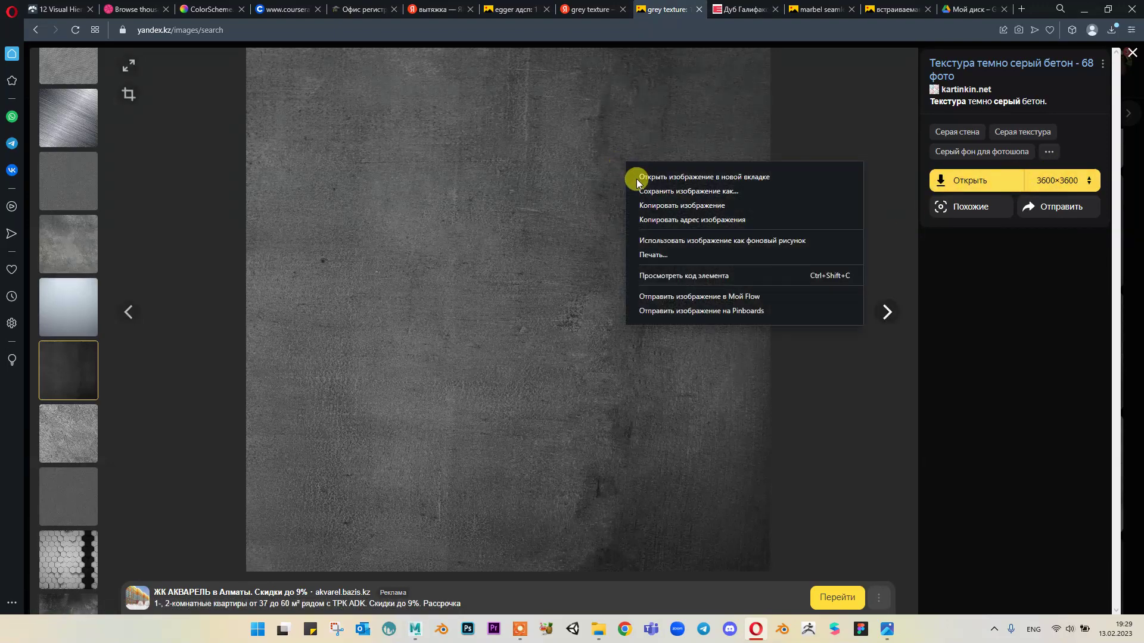
pyautogui.click(689, 192)
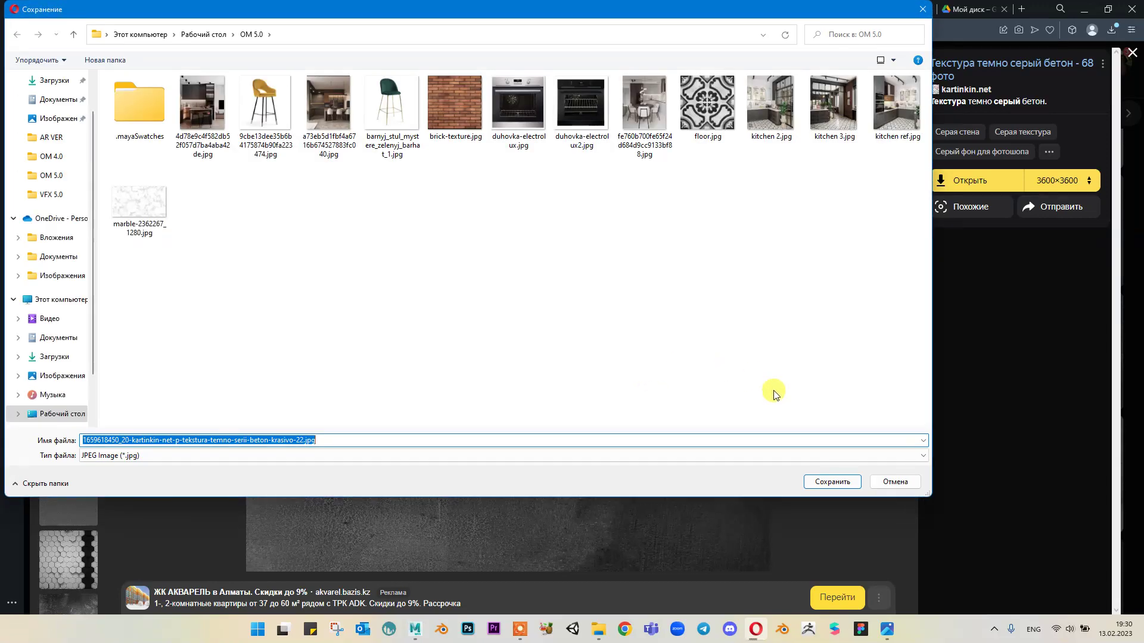
pyautogui.click(813, 476)
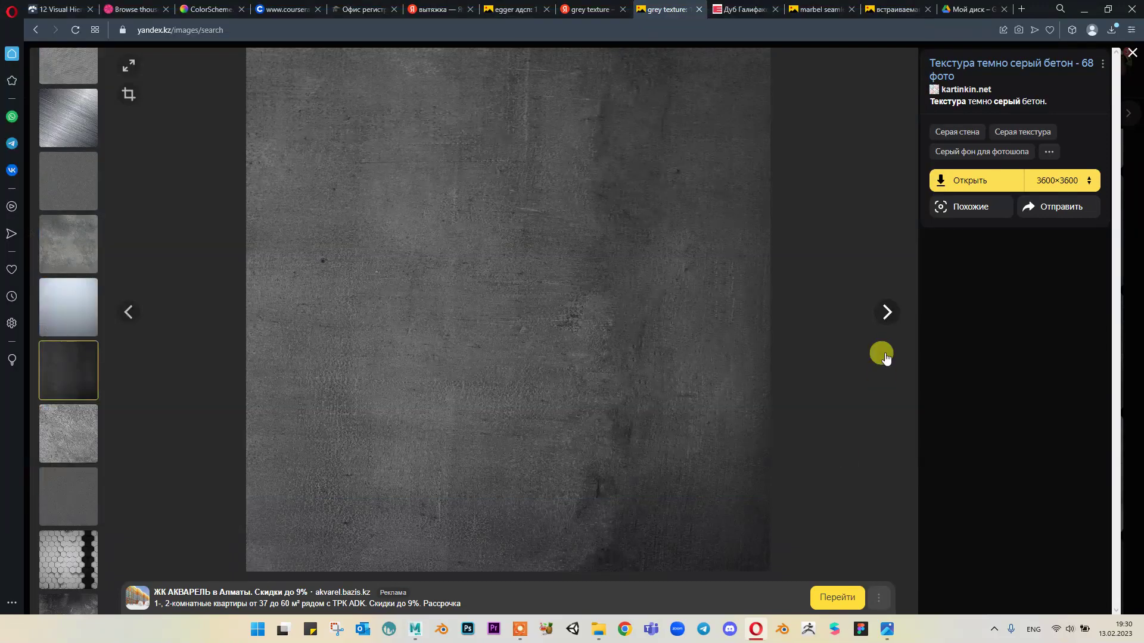
# Step: Return to Maya, map a File texture to the lambert6 colour, and open the file browser for its image
pyautogui.click(1081, 9)
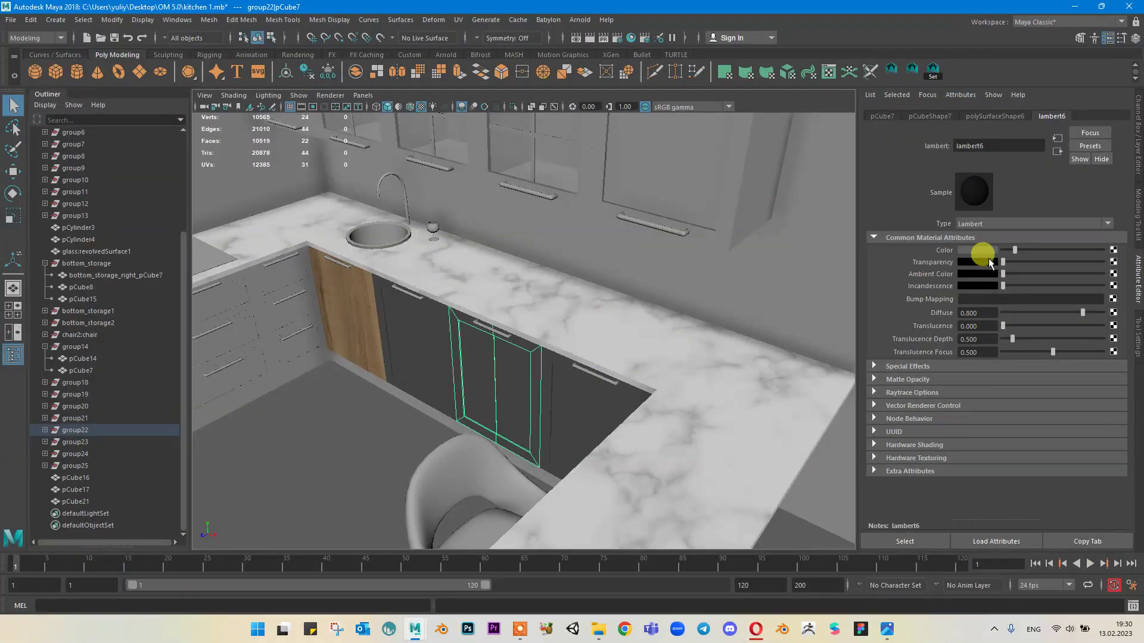
pyautogui.click(1099, 242)
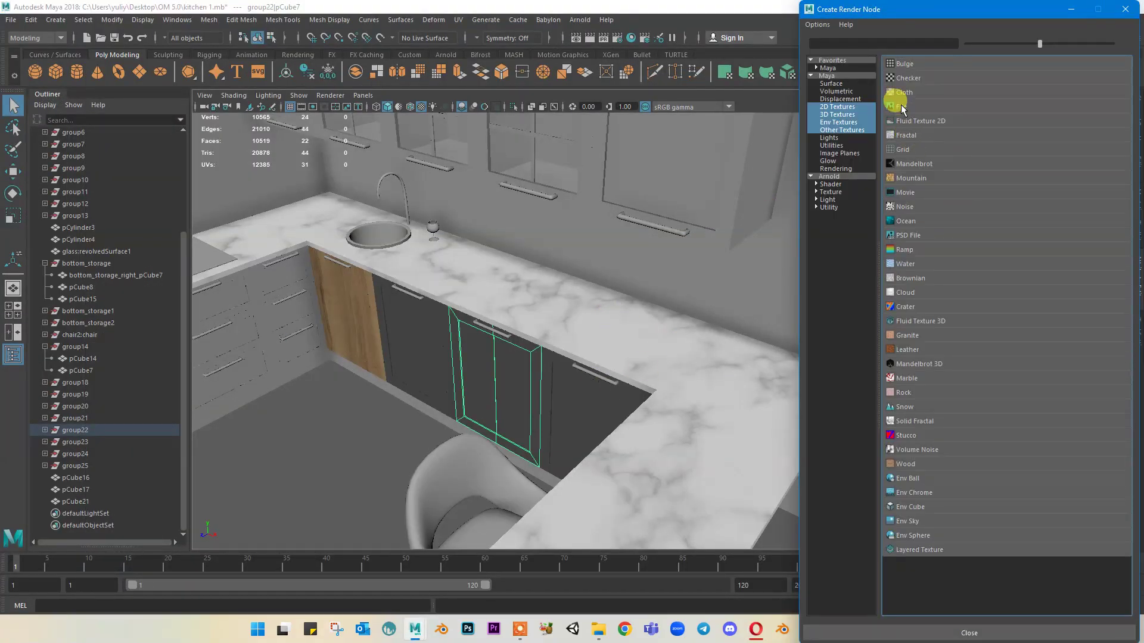
pyautogui.click(902, 107)
pyautogui.click(1109, 279)
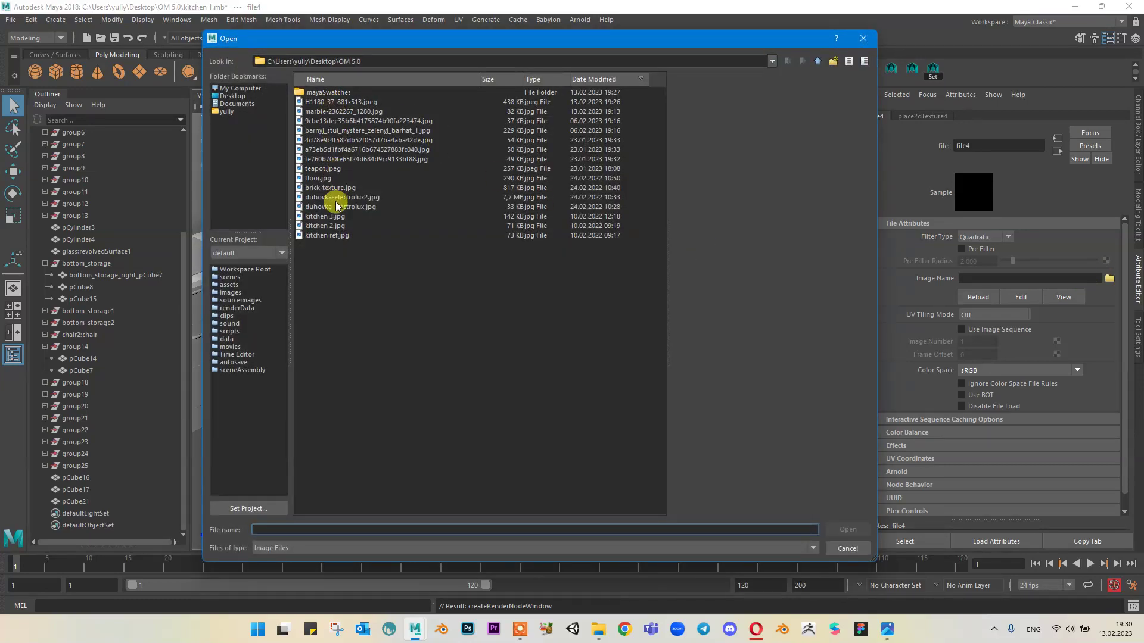
# Step: Look through the previews of the image files in the OM 5.0 folder for the dark grey concrete texture
pyautogui.click(370, 121)
pyautogui.click(369, 131)
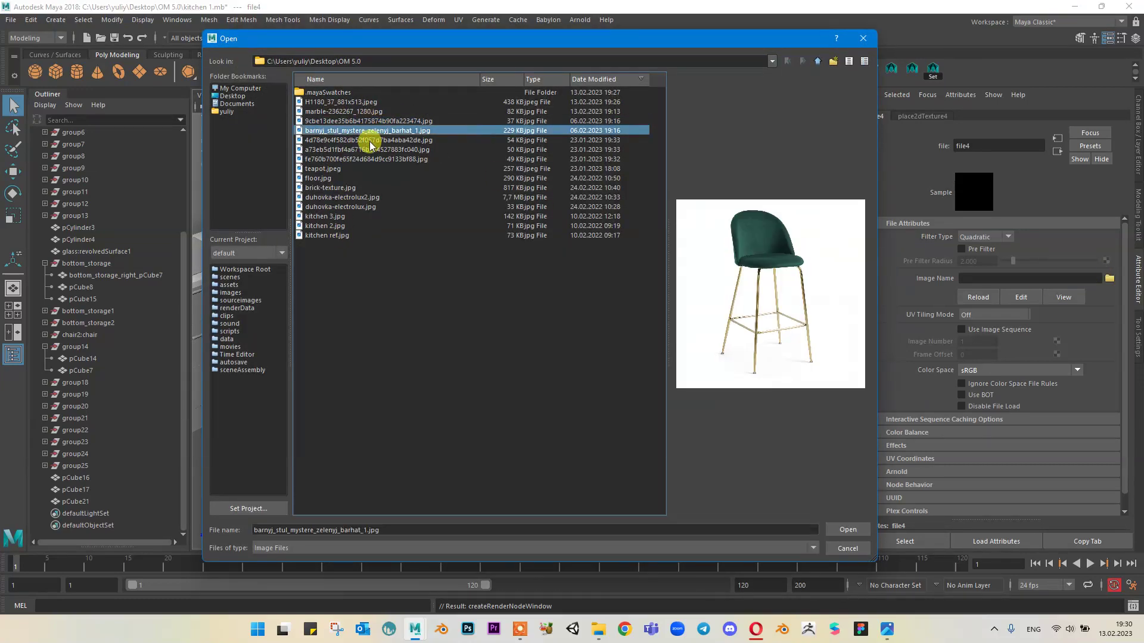
pyautogui.click(370, 140)
pyautogui.click(369, 149)
pyautogui.click(369, 159)
pyautogui.click(368, 103)
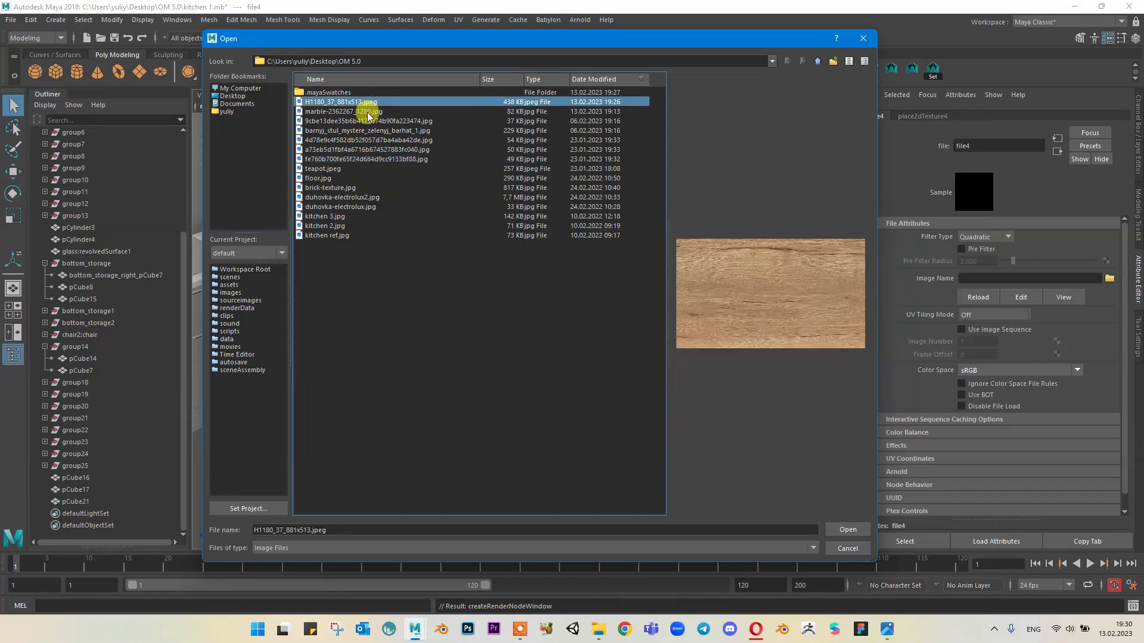
pyautogui.click(365, 112)
pyautogui.click(351, 197)
pyautogui.click(346, 207)
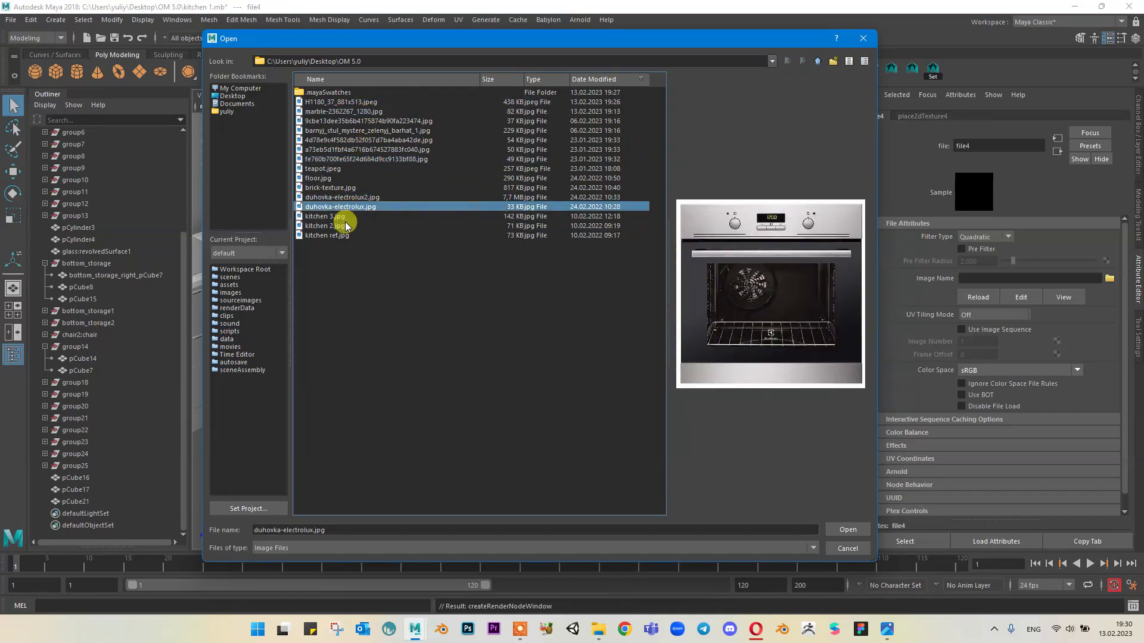
pyautogui.click(373, 168)
pyautogui.click(383, 159)
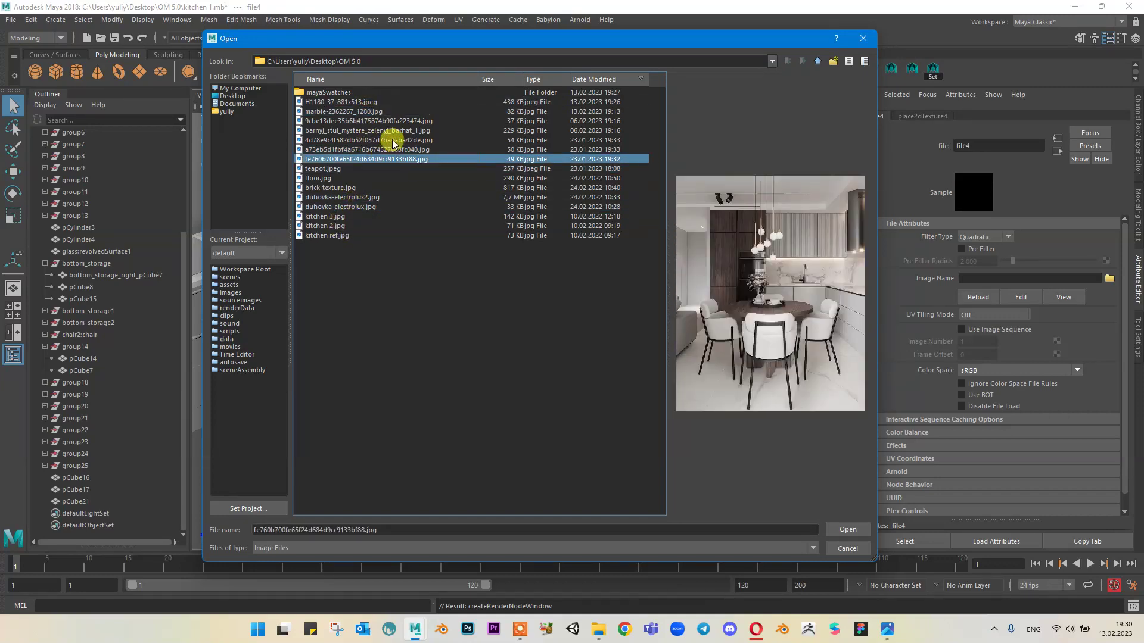
pyautogui.click(393, 140)
pyautogui.click(405, 131)
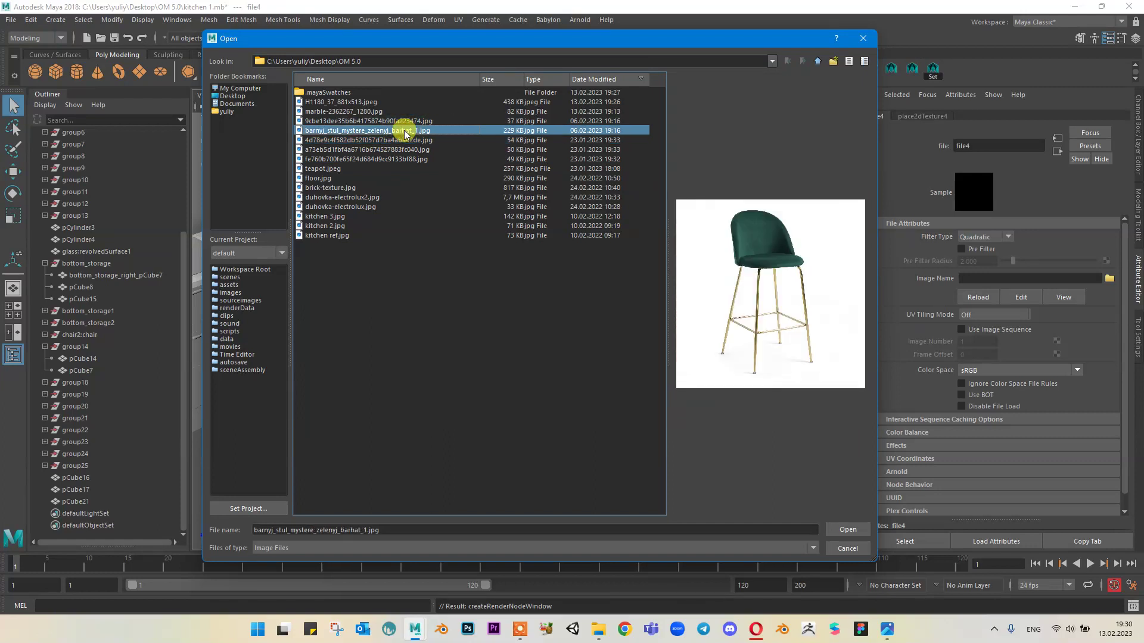
pyautogui.click(329, 170)
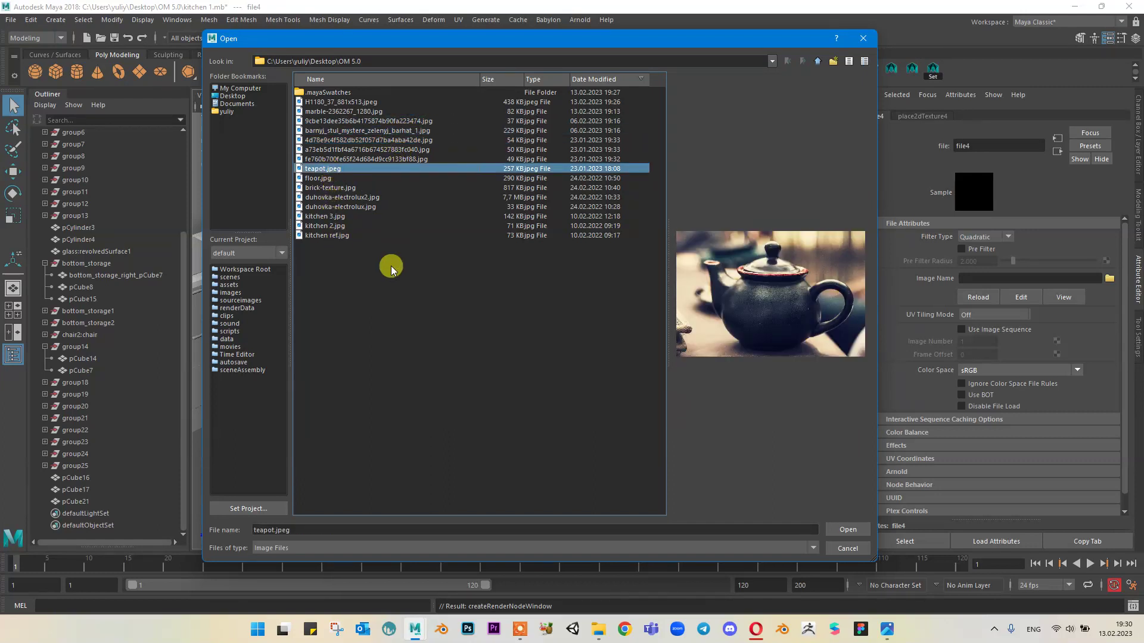
# Step: Switch to the Opera browser, open the original of the dark grey concrete image in its own tab, and close that tab
pyautogui.click(886, 633)
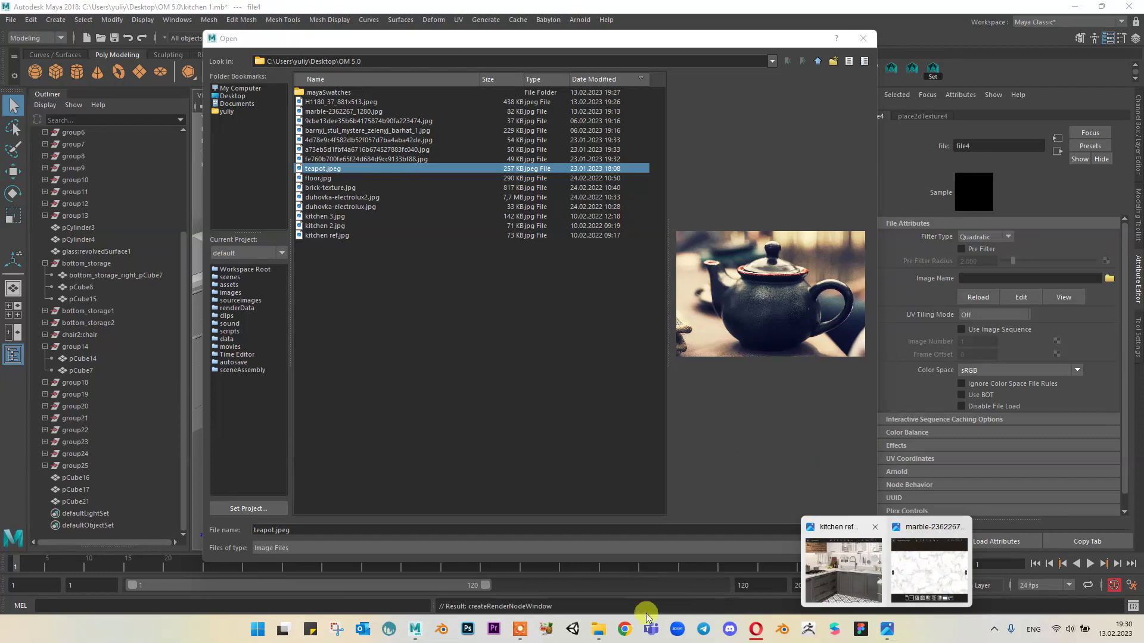
pyautogui.click(761, 623)
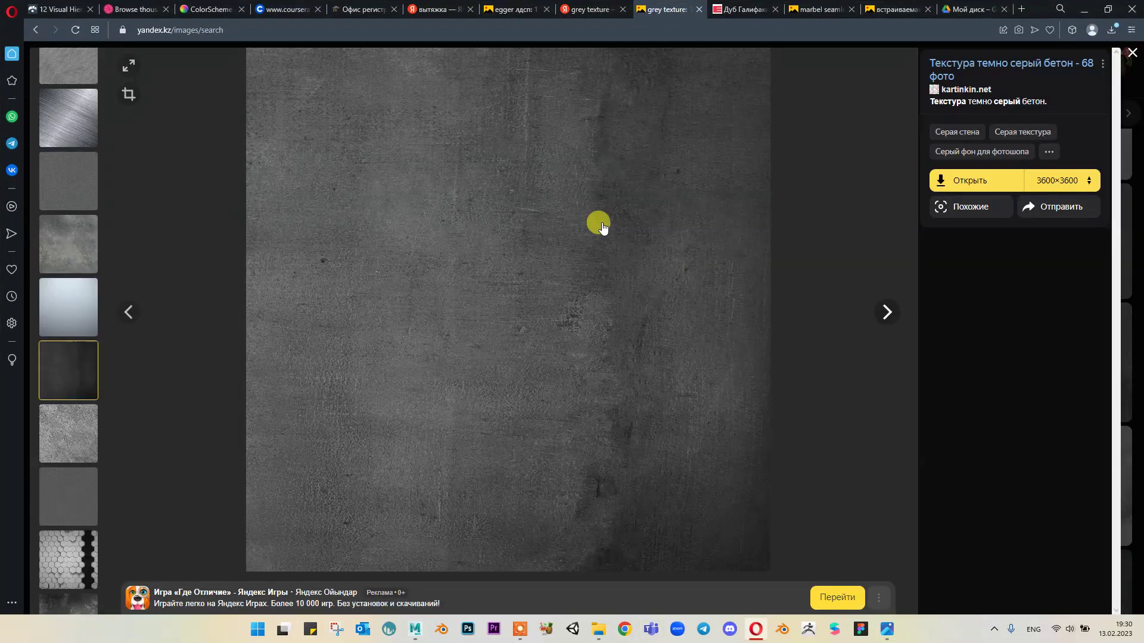
pyautogui.rightClick(602, 224)
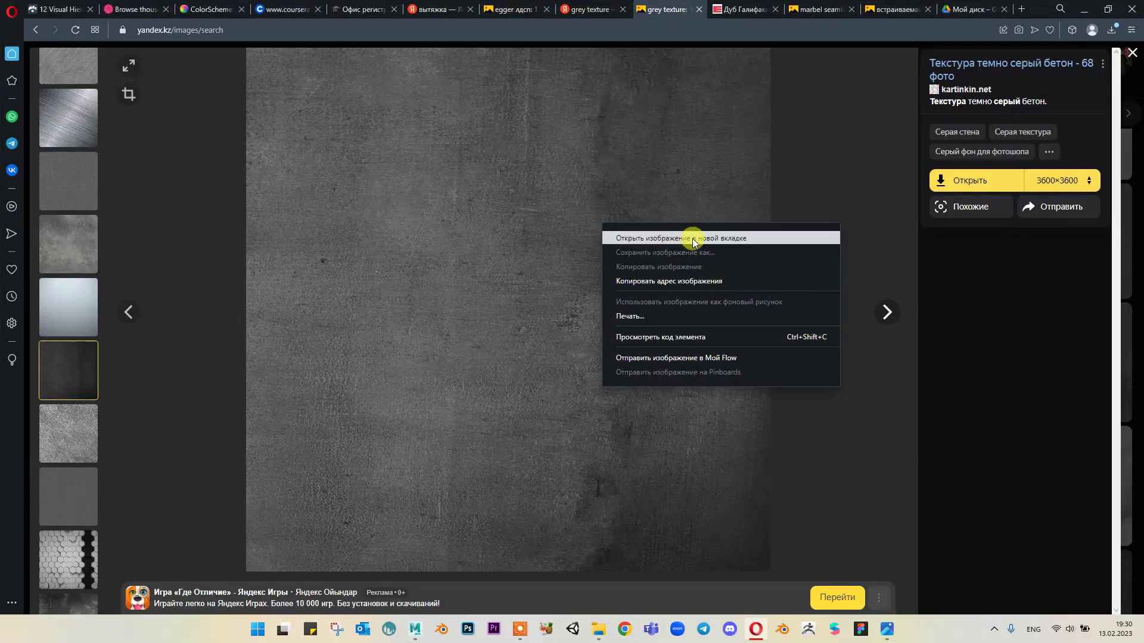
pyautogui.click(969, 181)
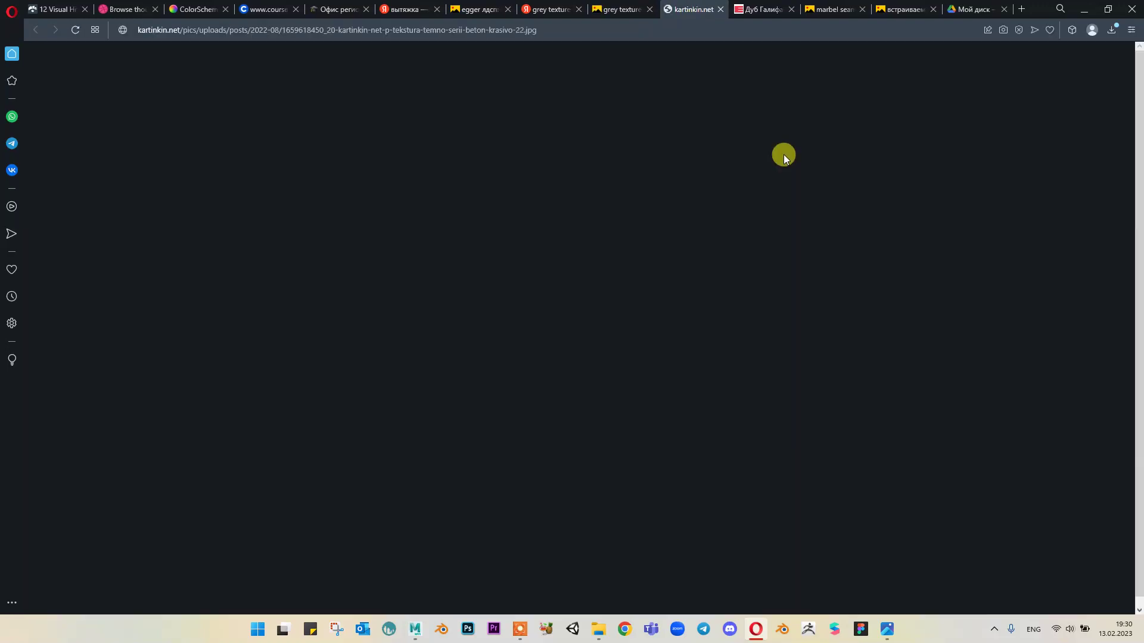
pyautogui.middleClick(702, 11)
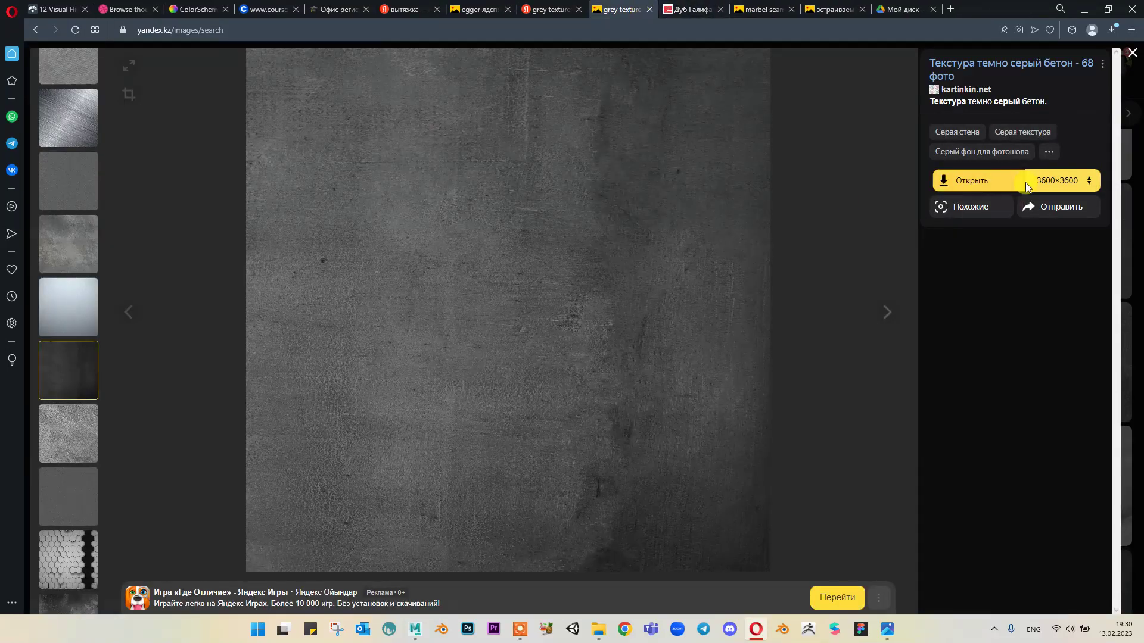
pyautogui.rightClick(688, 194)
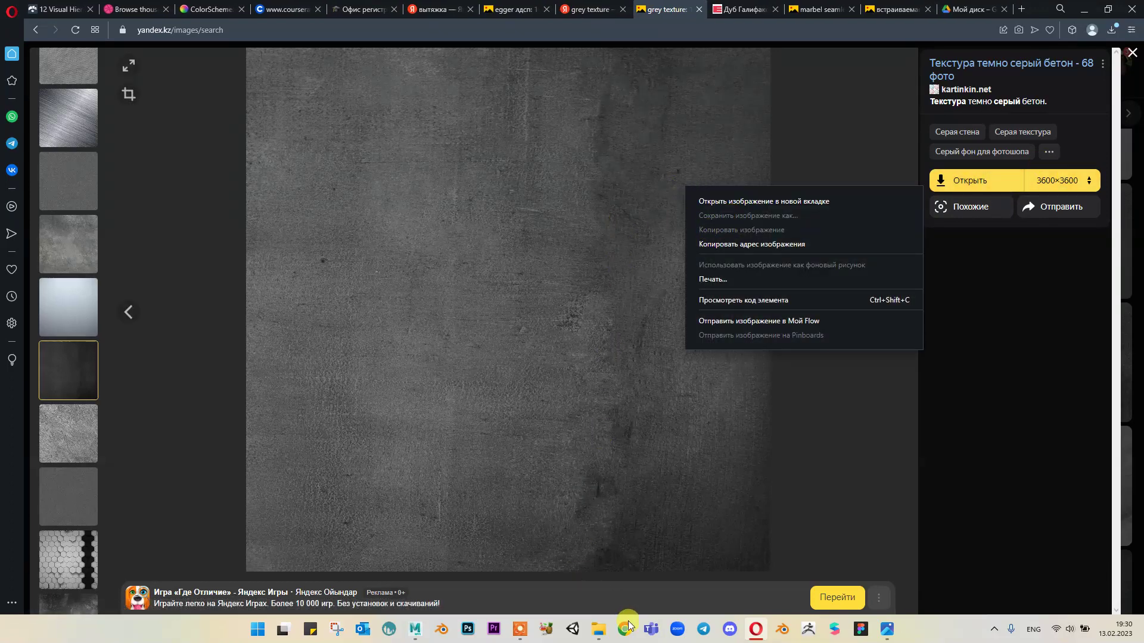
pyautogui.click(606, 637)
pyautogui.click(579, 586)
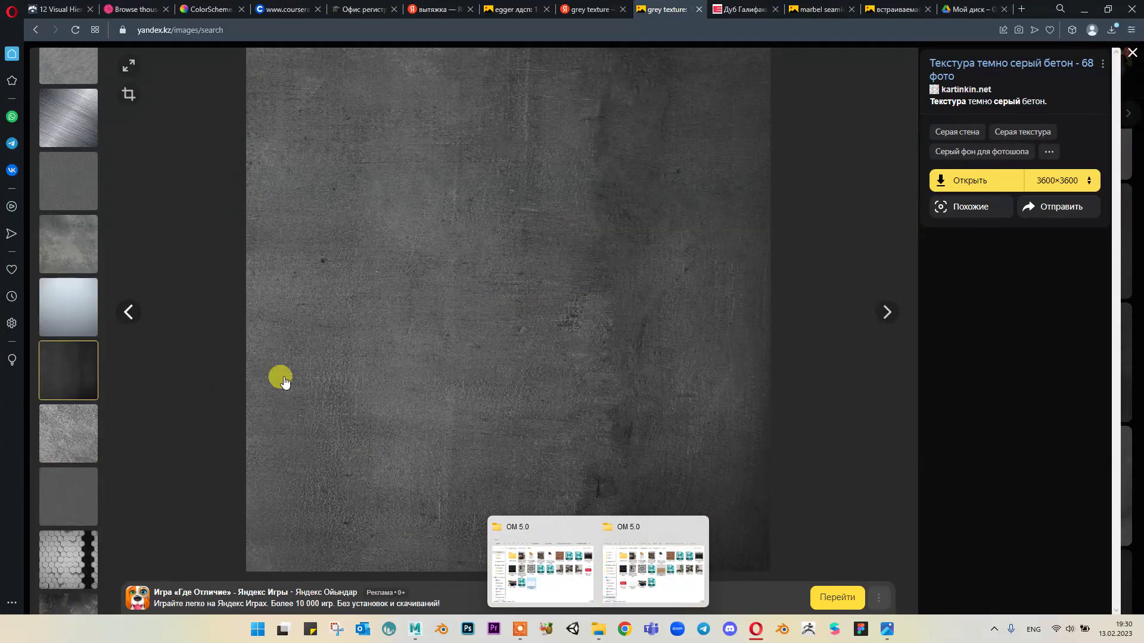
pyautogui.click(62, 485)
pyautogui.click(70, 374)
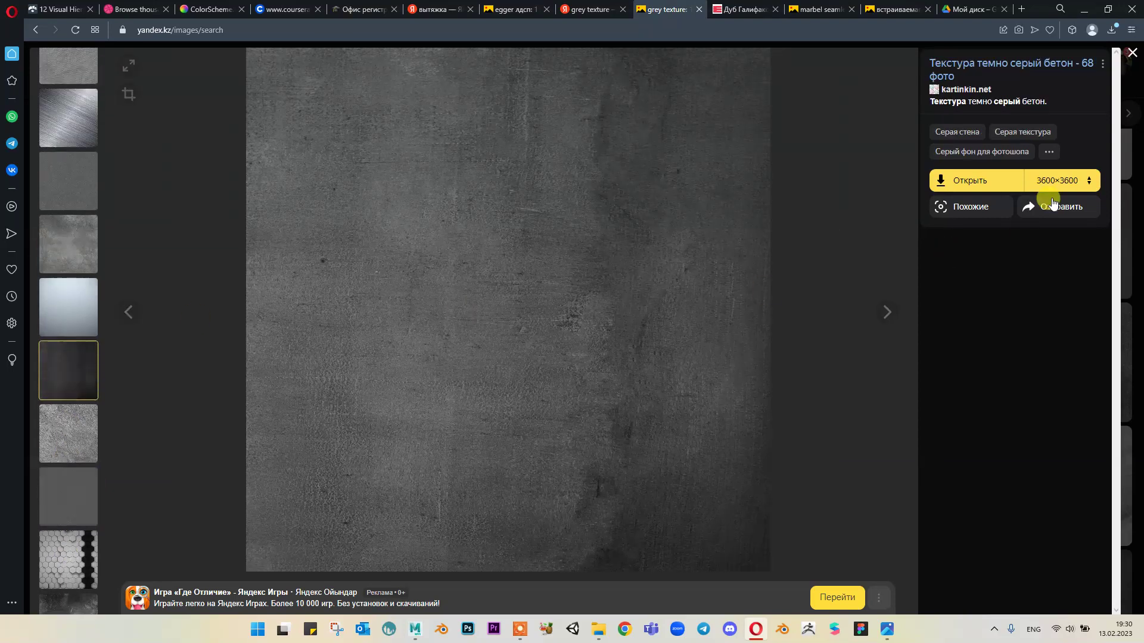
# Step: Try to save the dark grey concrete image into the OM 5.0 folder as a JPEG named grey
pyautogui.rightClick(670, 156)
pyautogui.click(697, 185)
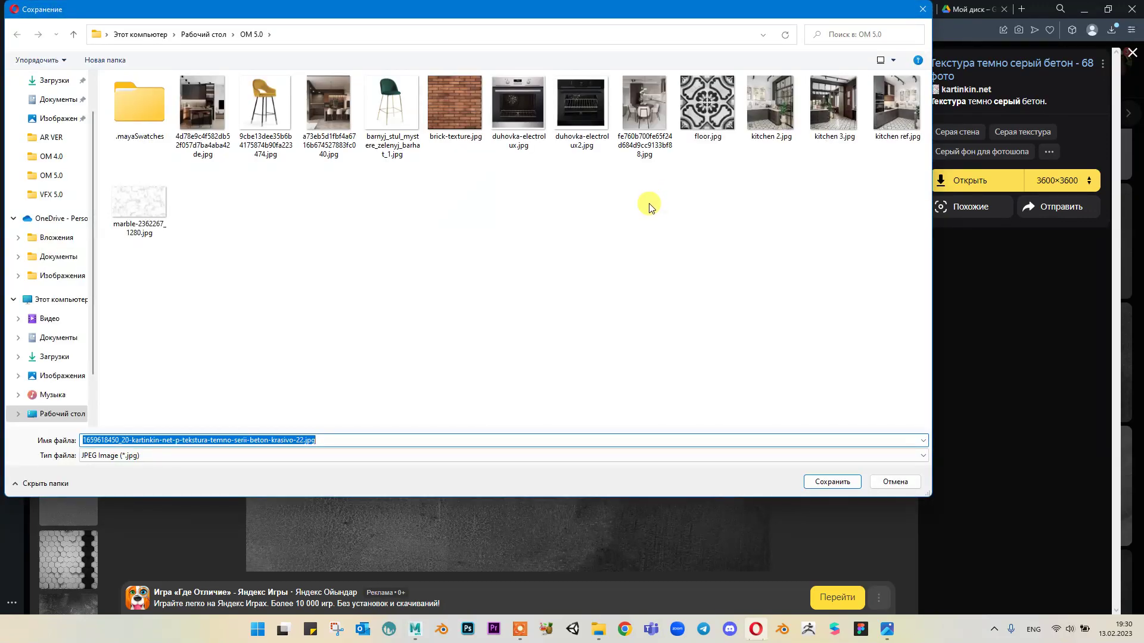
pyautogui.write('gre')
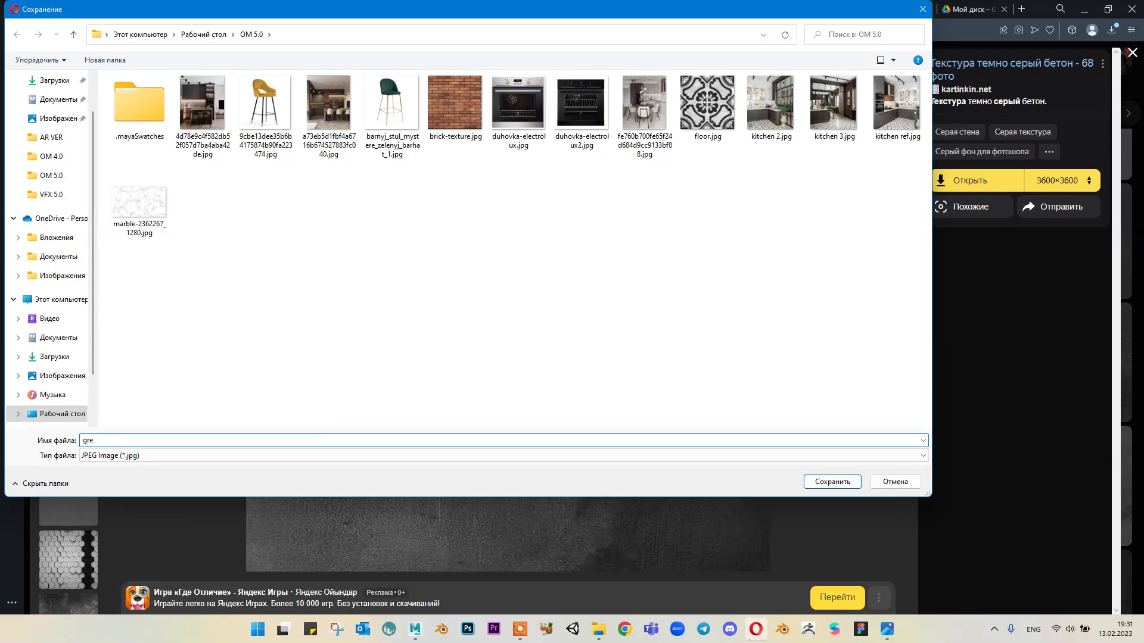
pyautogui.write('y')
pyautogui.press('Return')
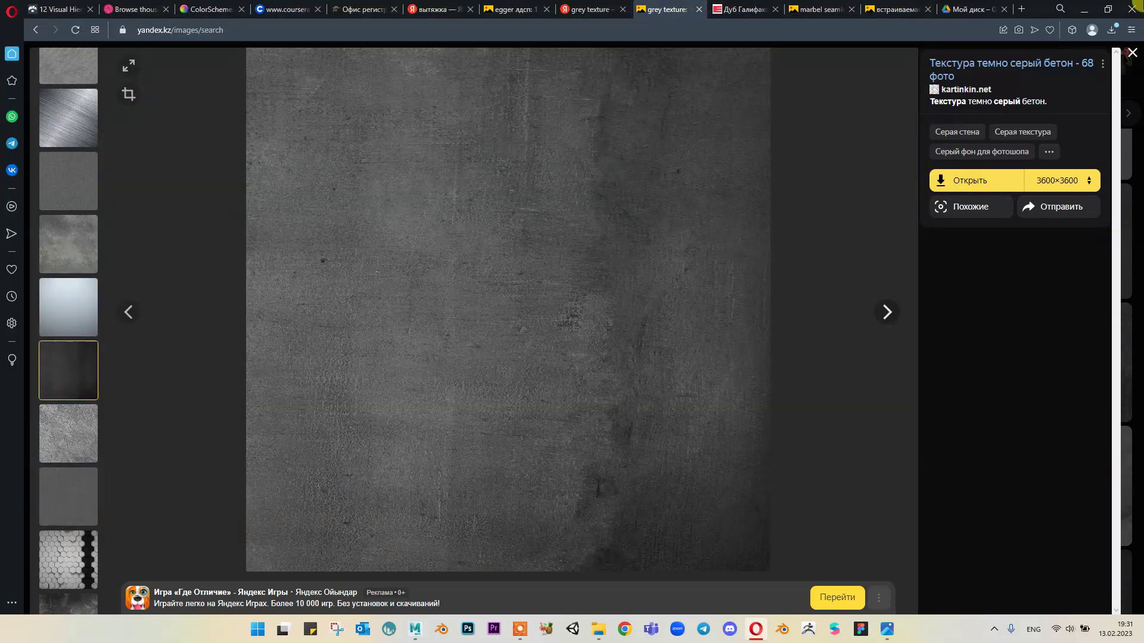
# Step: Minimize the browser and check for the grey image in Maya's file dialog and in the OM 5.0 folder in File Explorer
pyautogui.click(1084, 9)
pyautogui.click(334, 188)
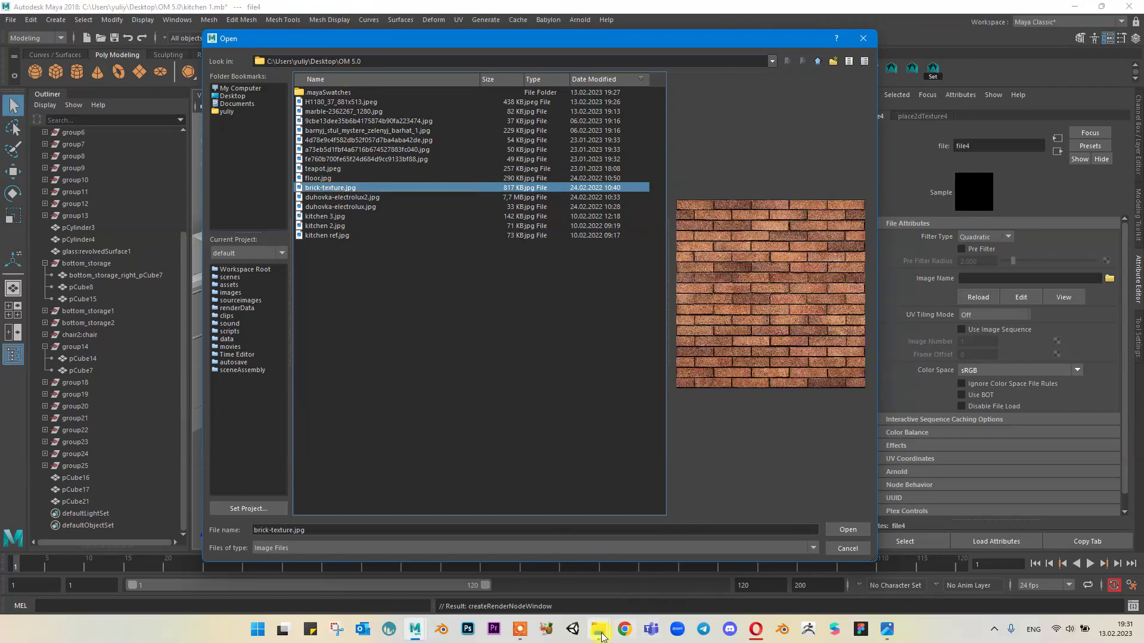
pyautogui.moveTo(601, 634)
pyautogui.click(536, 572)
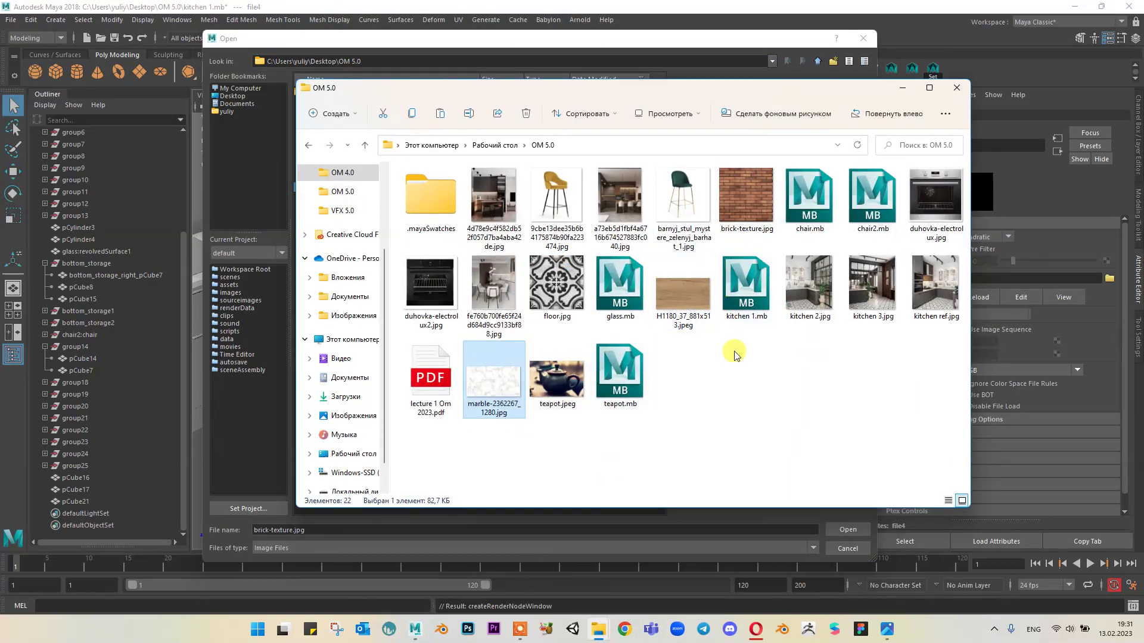
pyautogui.click(736, 356)
pyautogui.hotkey('alt', 'Tab')
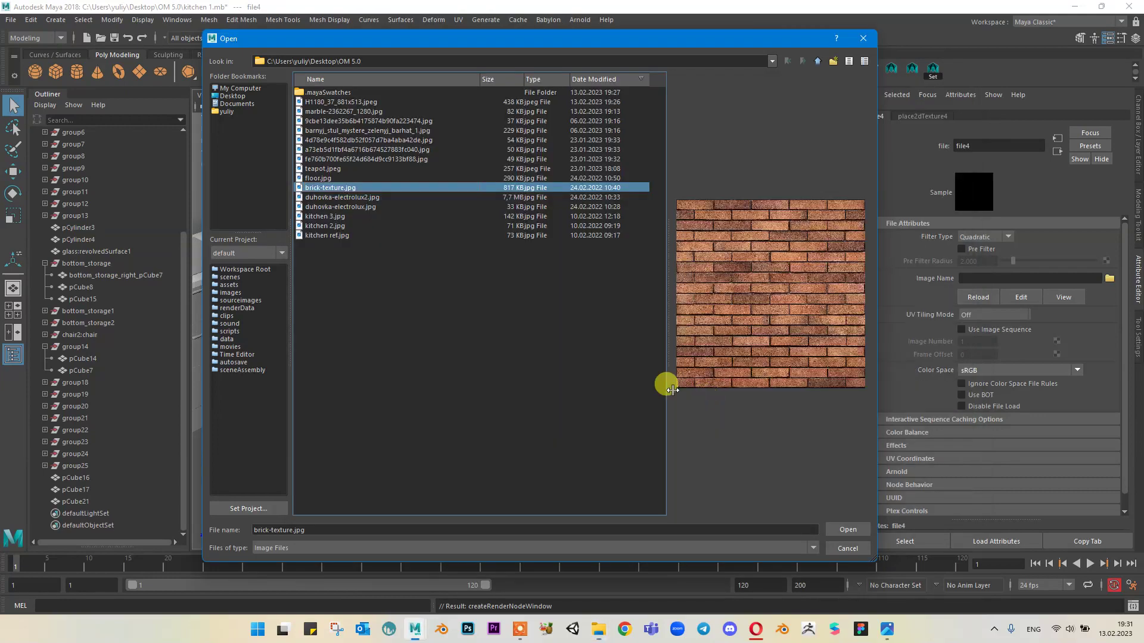
# Step: Switch back to the Opera browser, preview the neighbouring grey stone and graphite fabric textures, and return to the image results
pyautogui.click(756, 629)
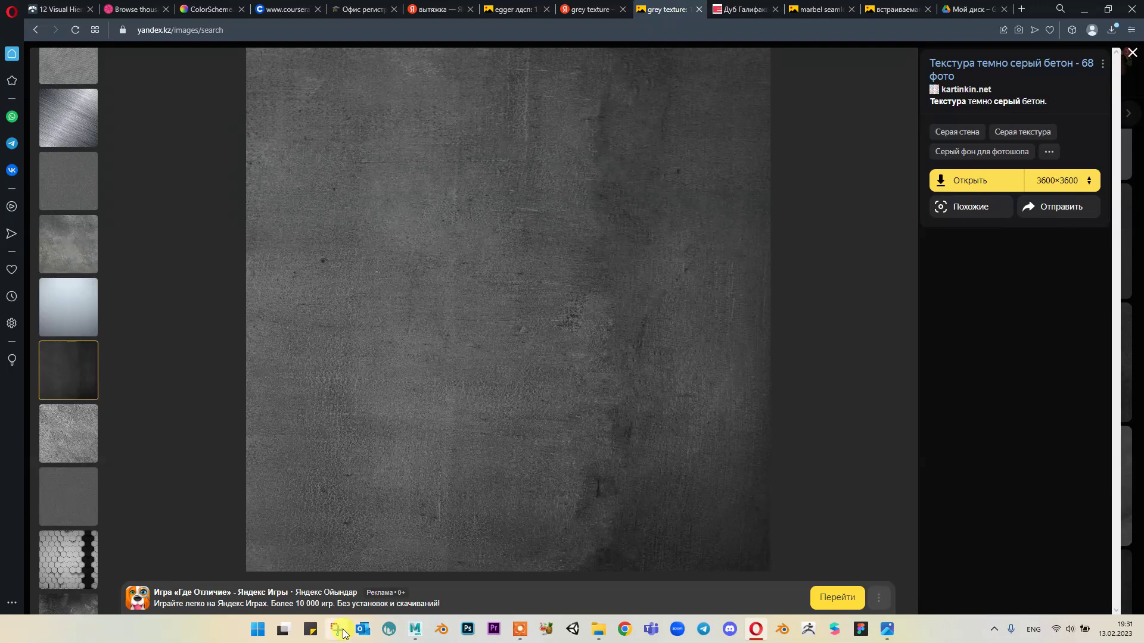
pyautogui.click(510, 396)
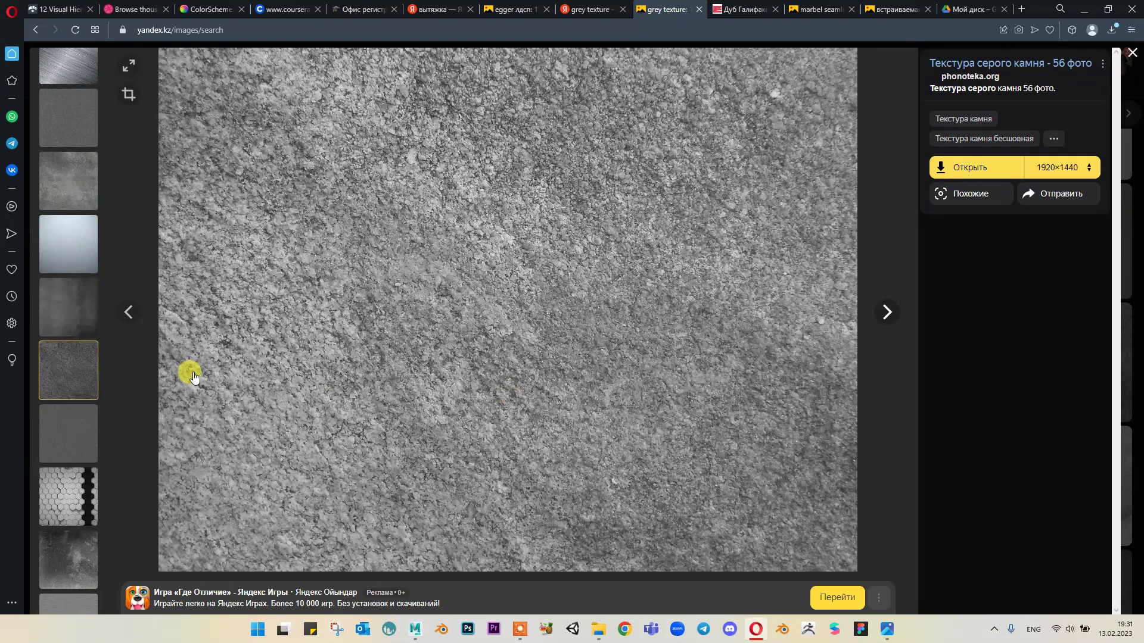
pyautogui.click(72, 424)
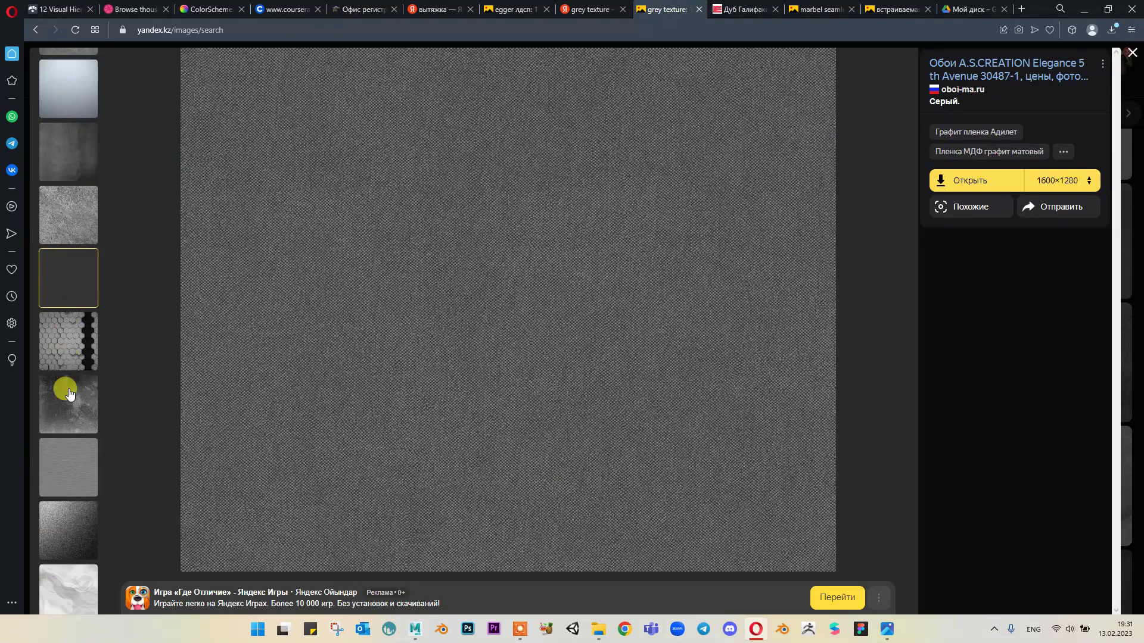
pyautogui.click(1133, 55)
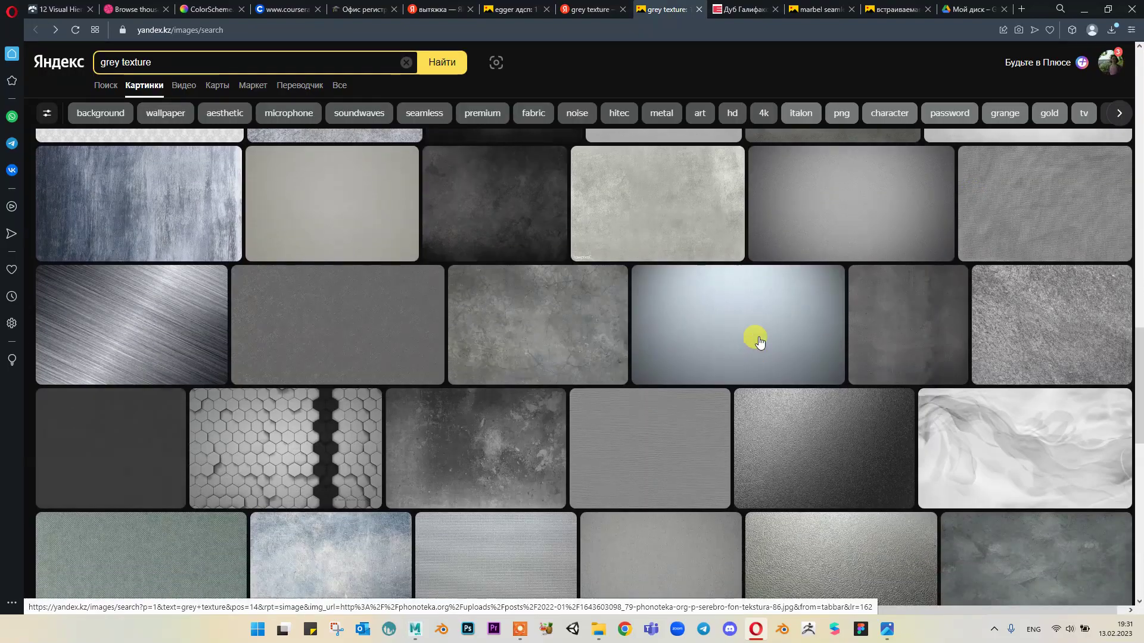
# Step: Browse further through the grey texture image results for a suitable surface for the lower cabinet doors
pyautogui.scroll(-6, 751, 333)
pyautogui.scroll(-6, 745, 335)
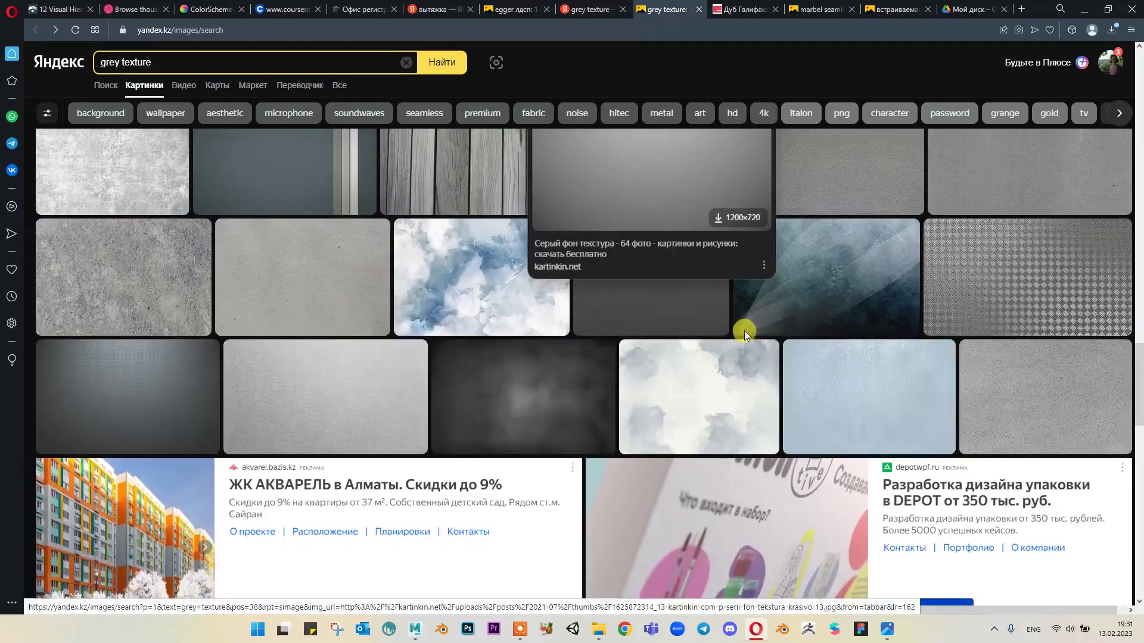
pyautogui.scroll(-10, 744, 335)
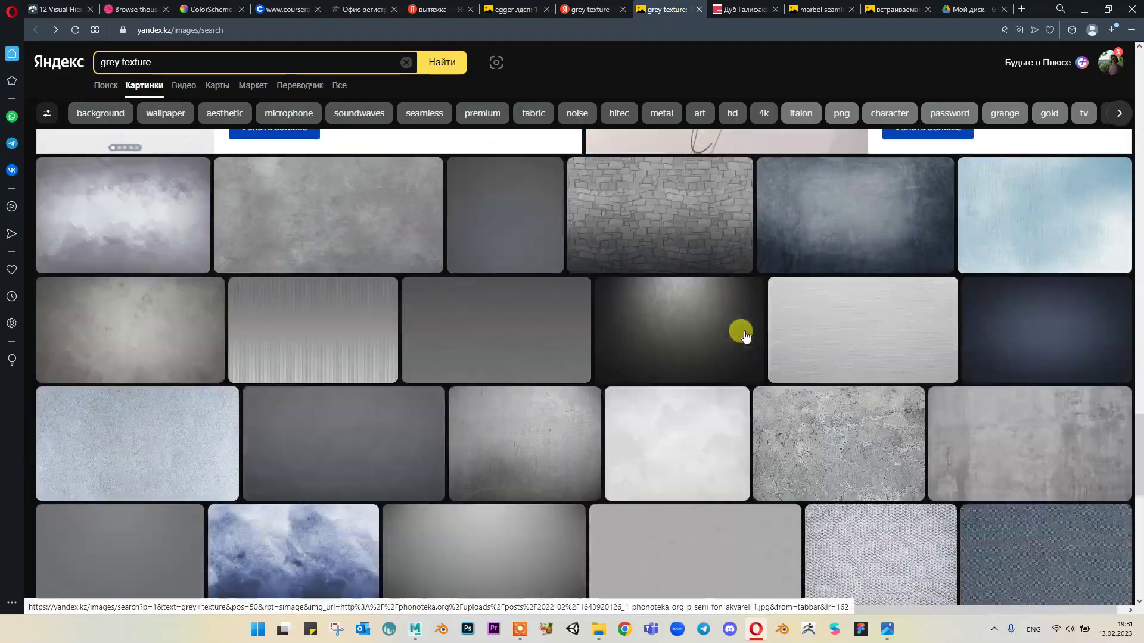
pyautogui.scroll(-10, 744, 335)
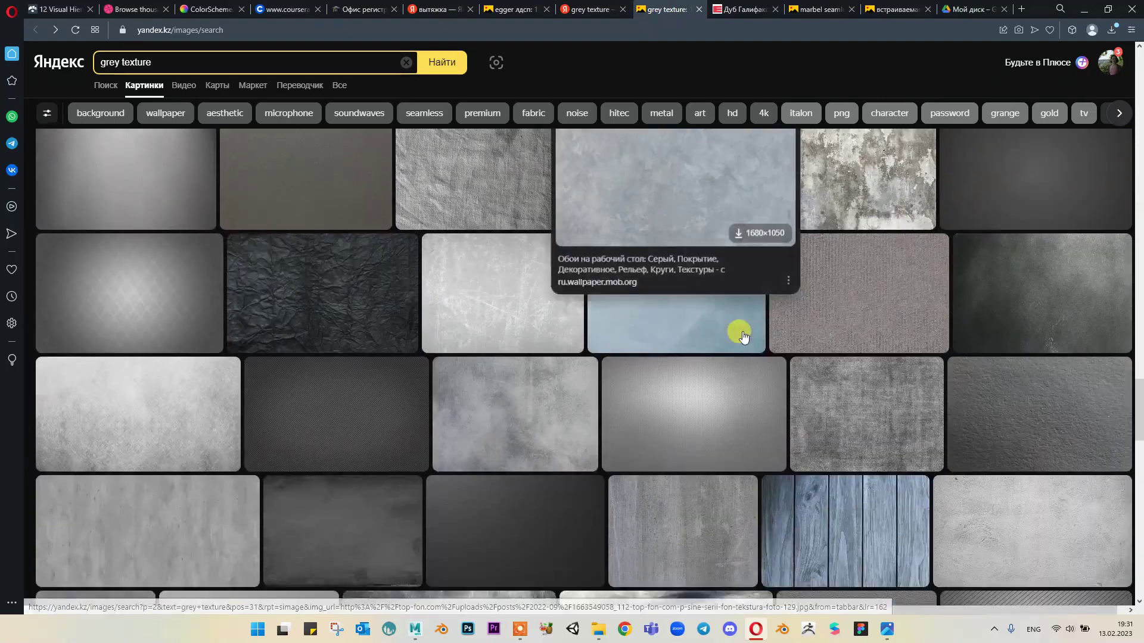
pyautogui.scroll(-6, 741, 331)
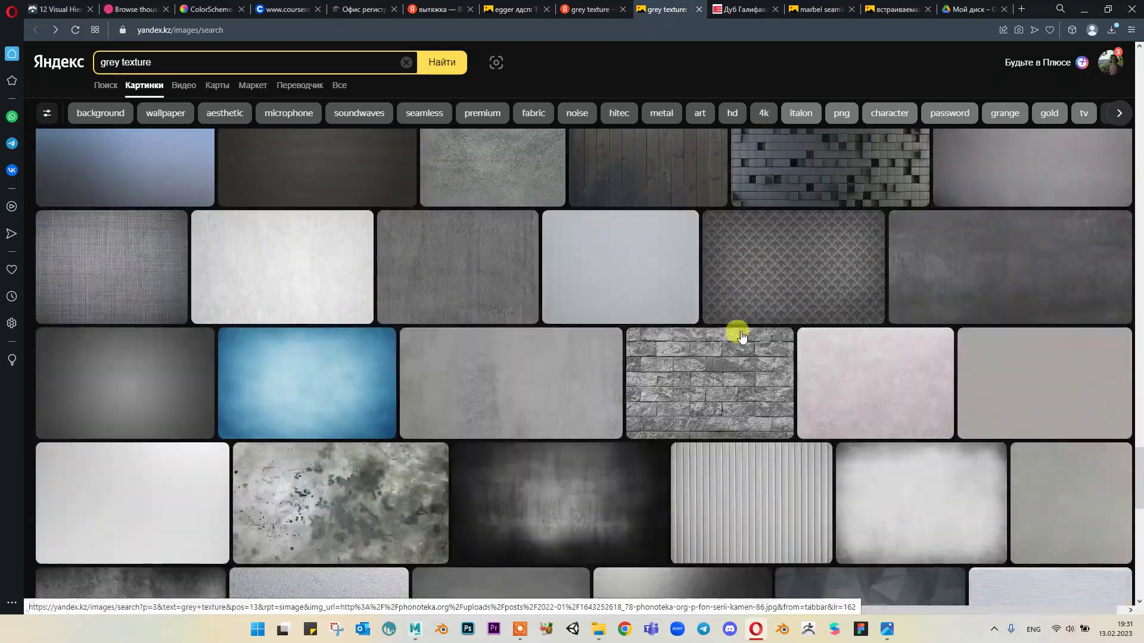
pyautogui.moveTo(740, 331)
pyautogui.scroll(-3, 738, 331)
pyautogui.scroll(-8, 739, 331)
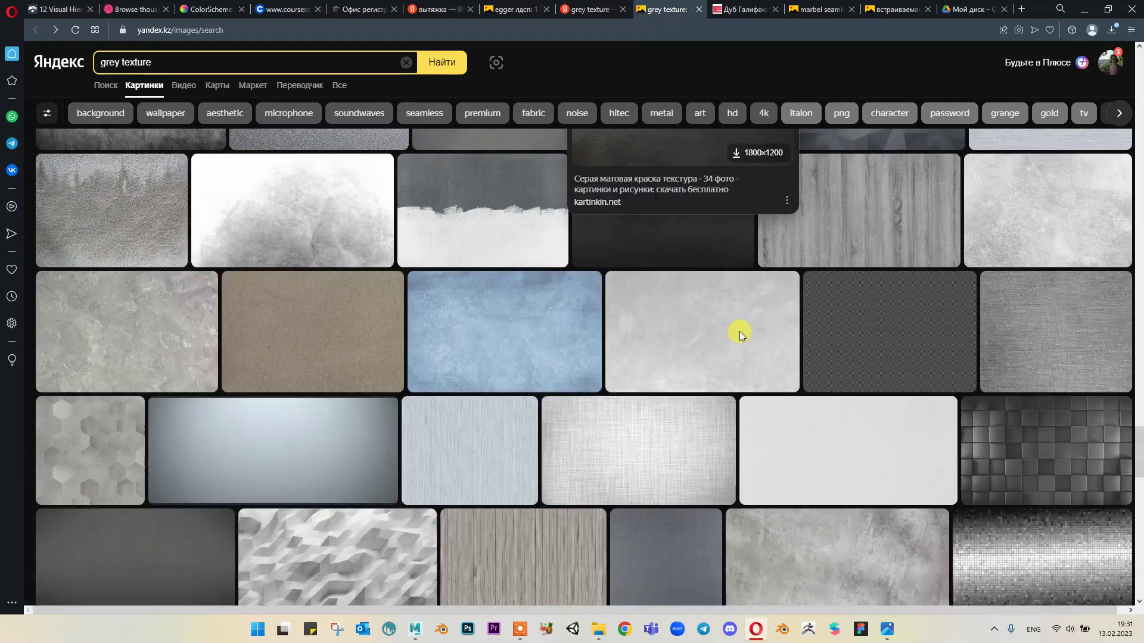
pyautogui.scroll(-6, 737, 331)
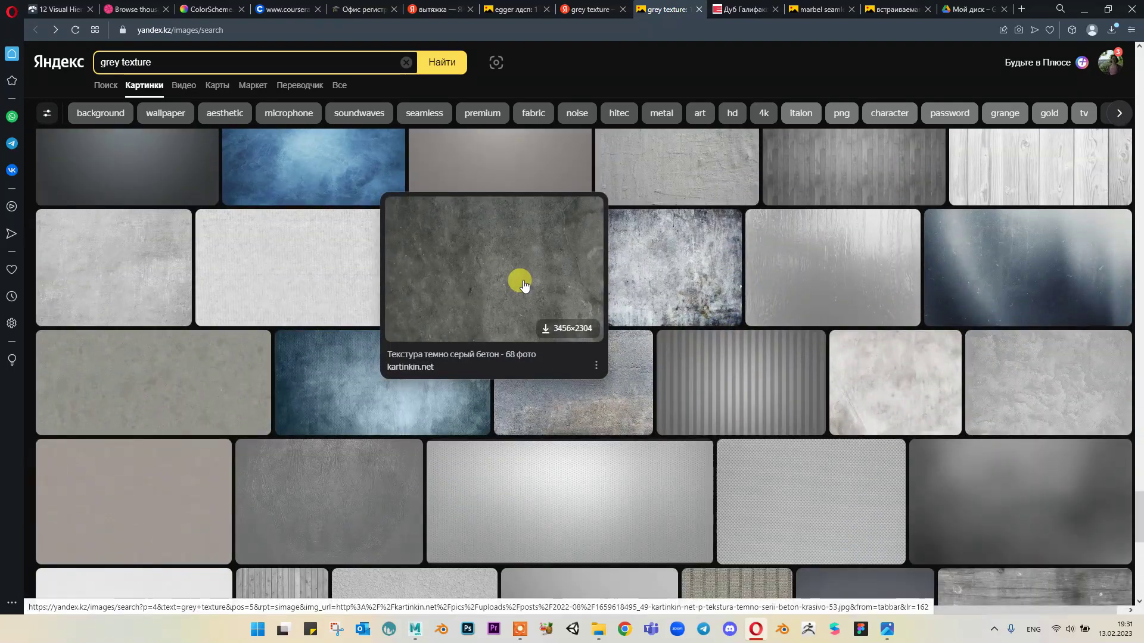
# Step: Preview the dark grey concrete image from kartinkin.net and close the preview without saving it
pyautogui.click(524, 286)
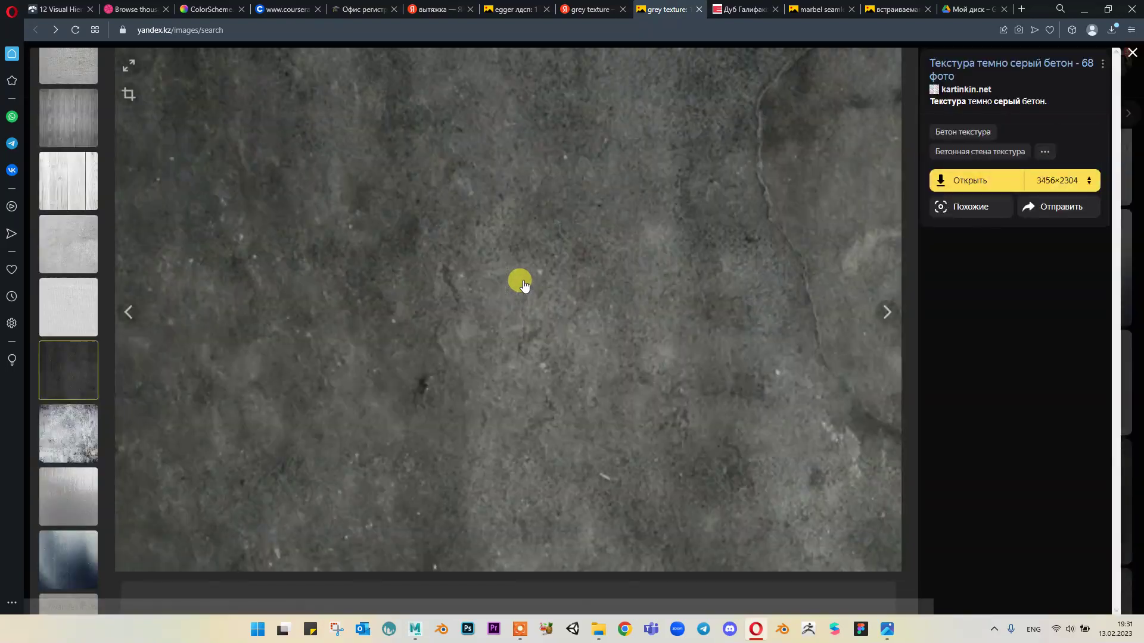
pyautogui.rightClick(624, 256)
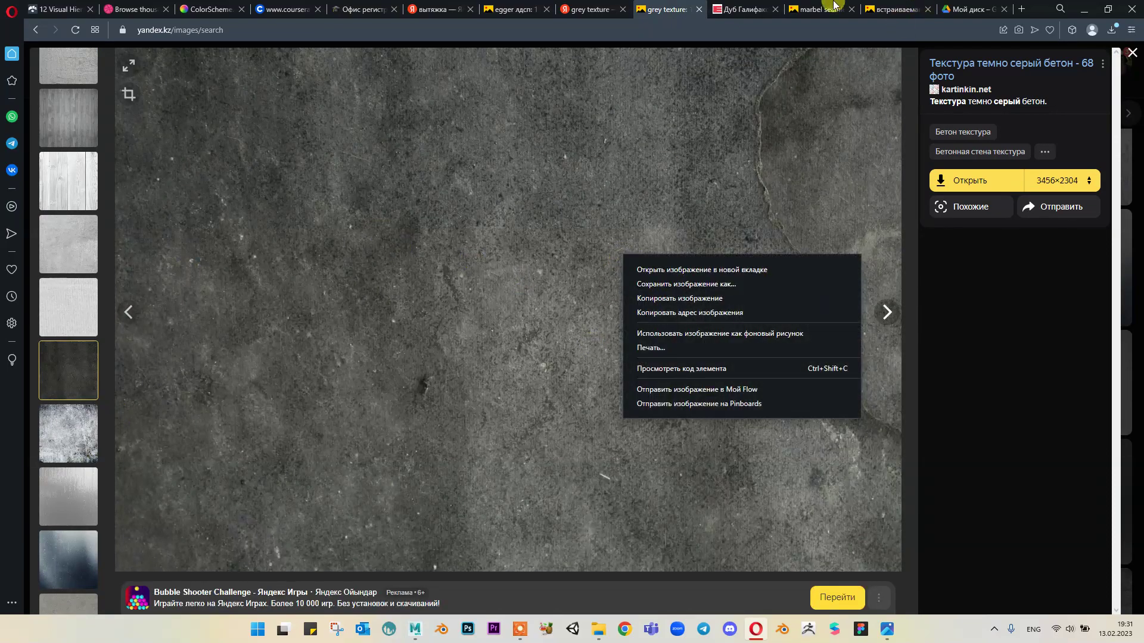
pyautogui.click(1134, 56)
# Step: Go back from the open EGGER oak decor page to the decor catalogue and browse its stone and plain grey swatches
pyautogui.click(742, 9)
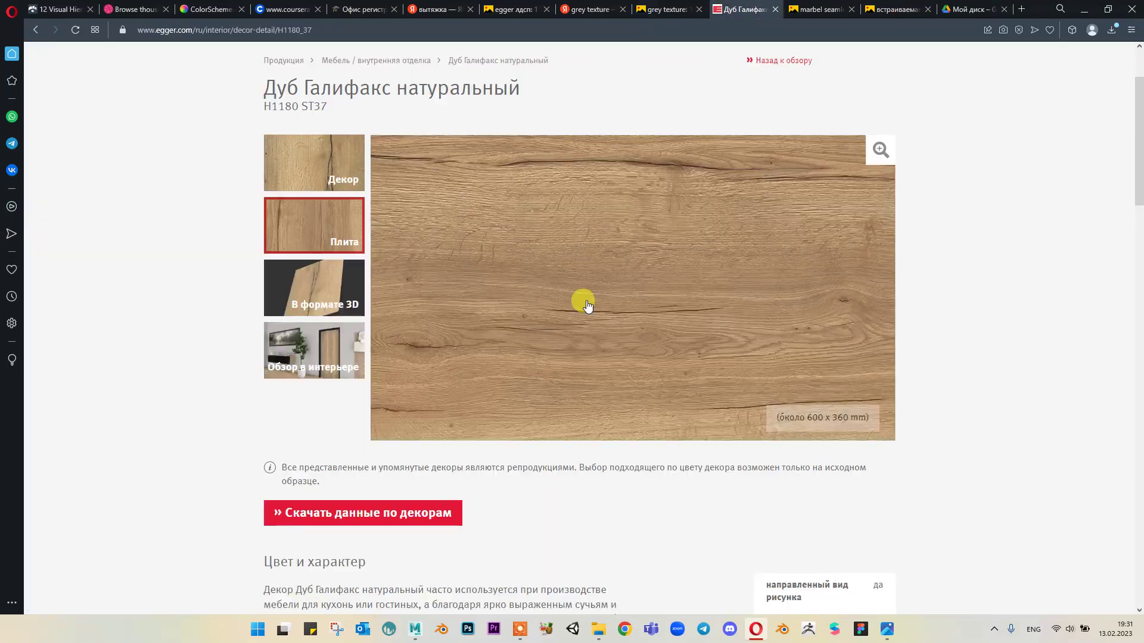
pyautogui.scroll(2, 347, 145)
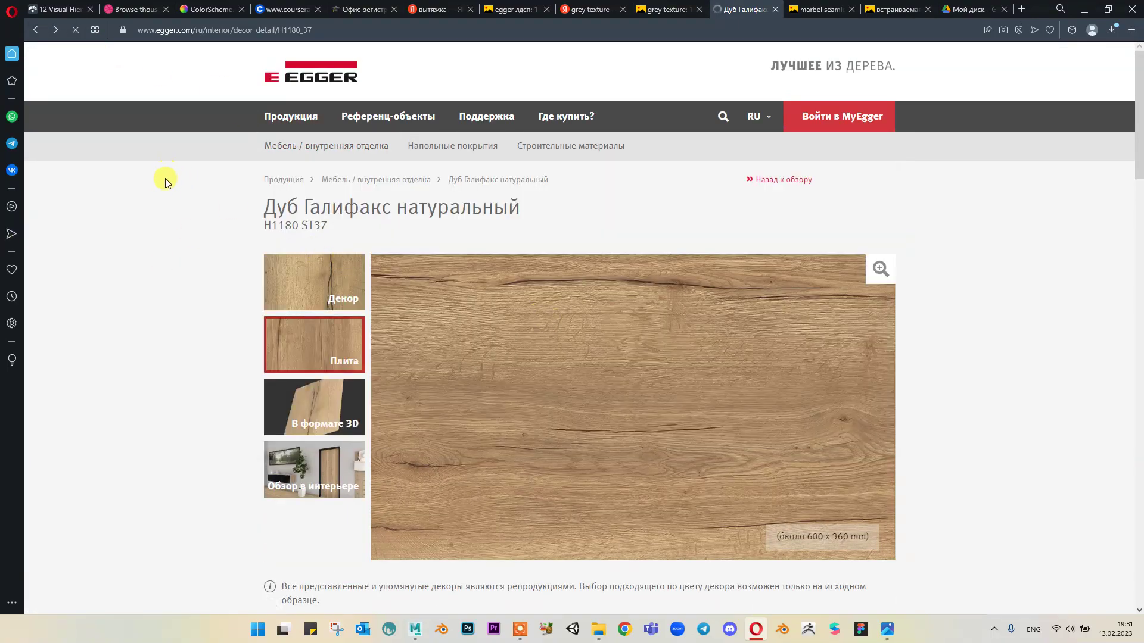
pyautogui.hotkey('alt', 'Left')
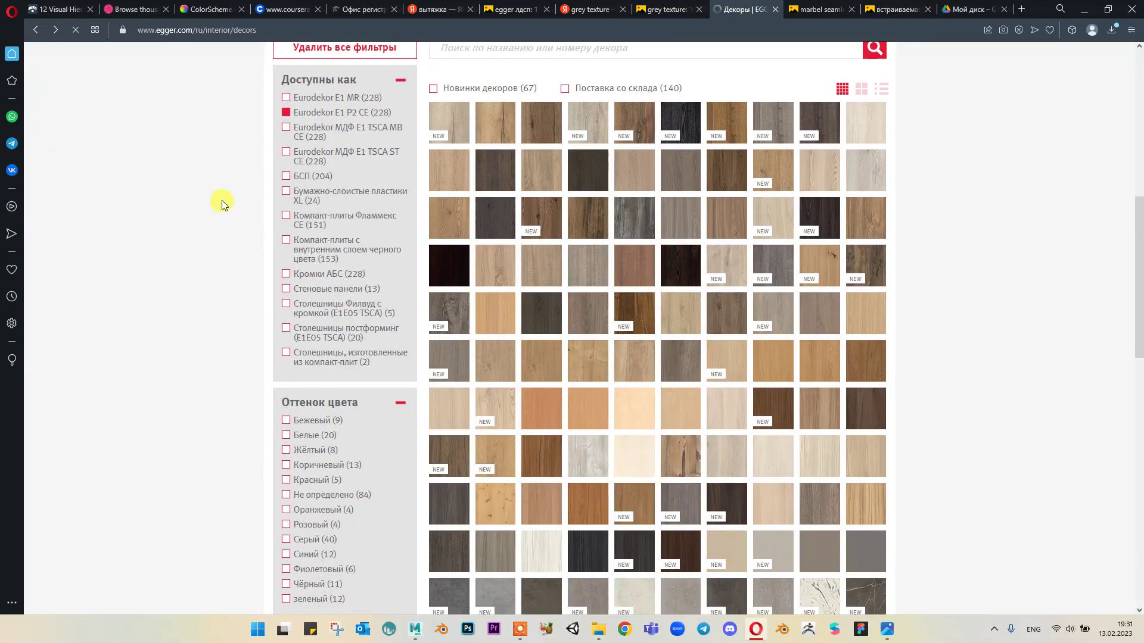
pyautogui.scroll(-5, 226, 194)
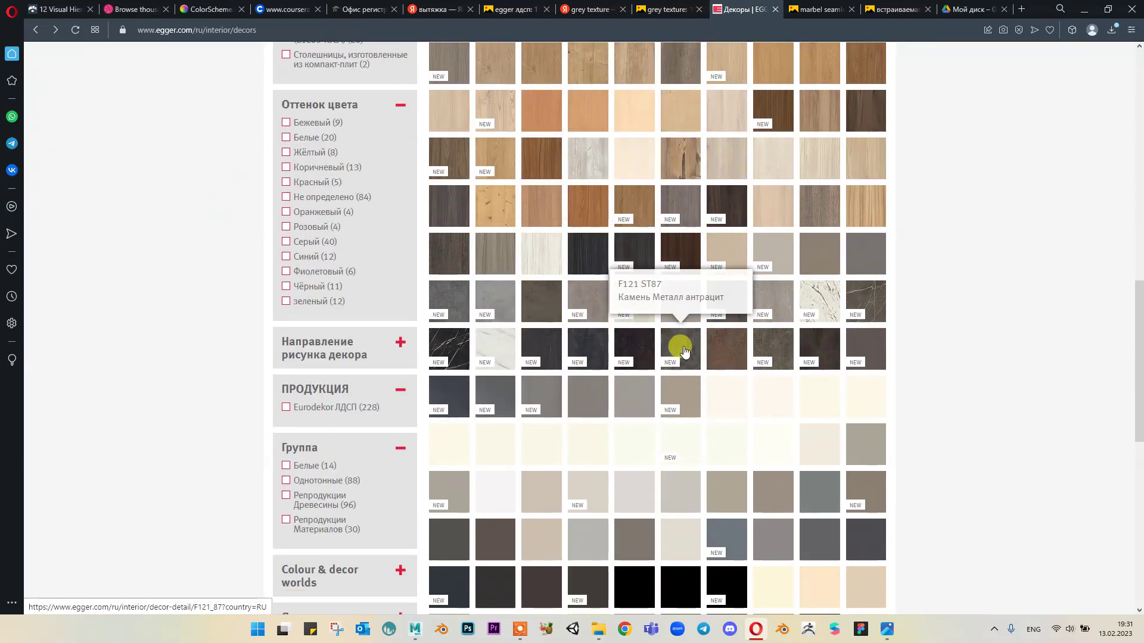
pyautogui.scroll(-4, 683, 351)
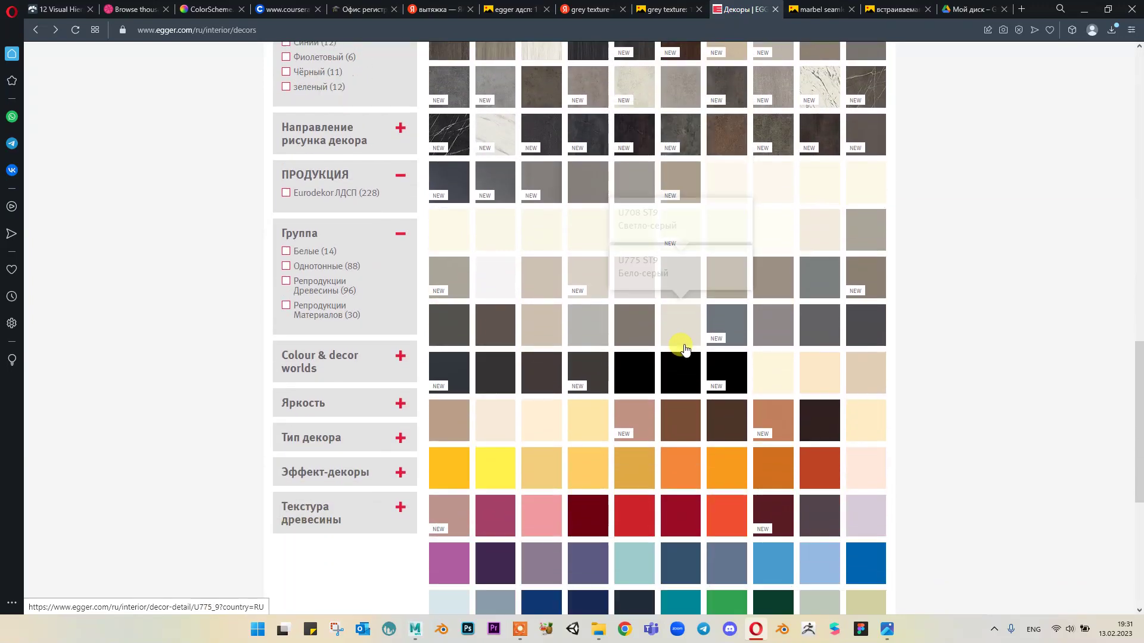
pyautogui.scroll(-2, 682, 339)
pyautogui.scroll(4, 682, 345)
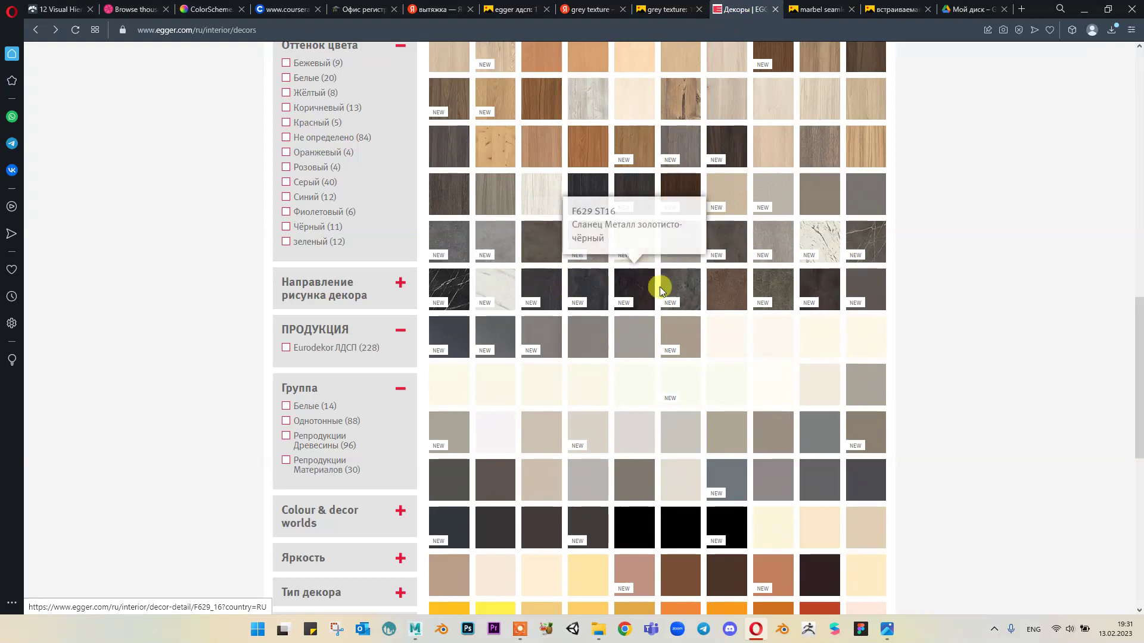
# Step: View the decor page for Камень Металл антрацит F121 ST87 and return to the decor catalogue
pyautogui.click(697, 287)
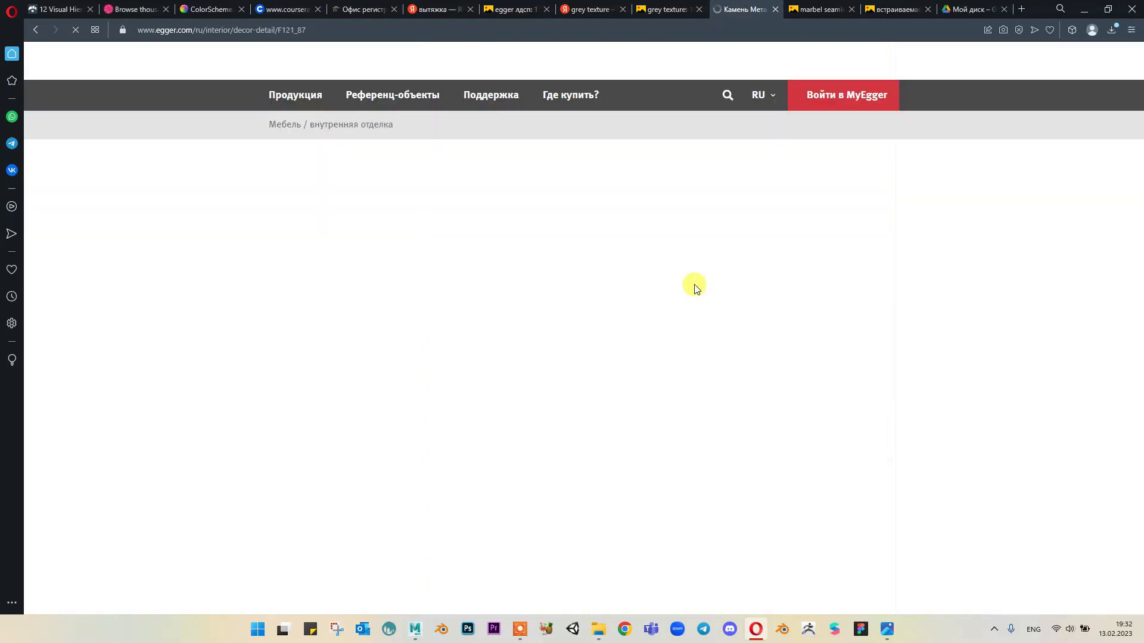
pyautogui.scroll(-1, 566, 294)
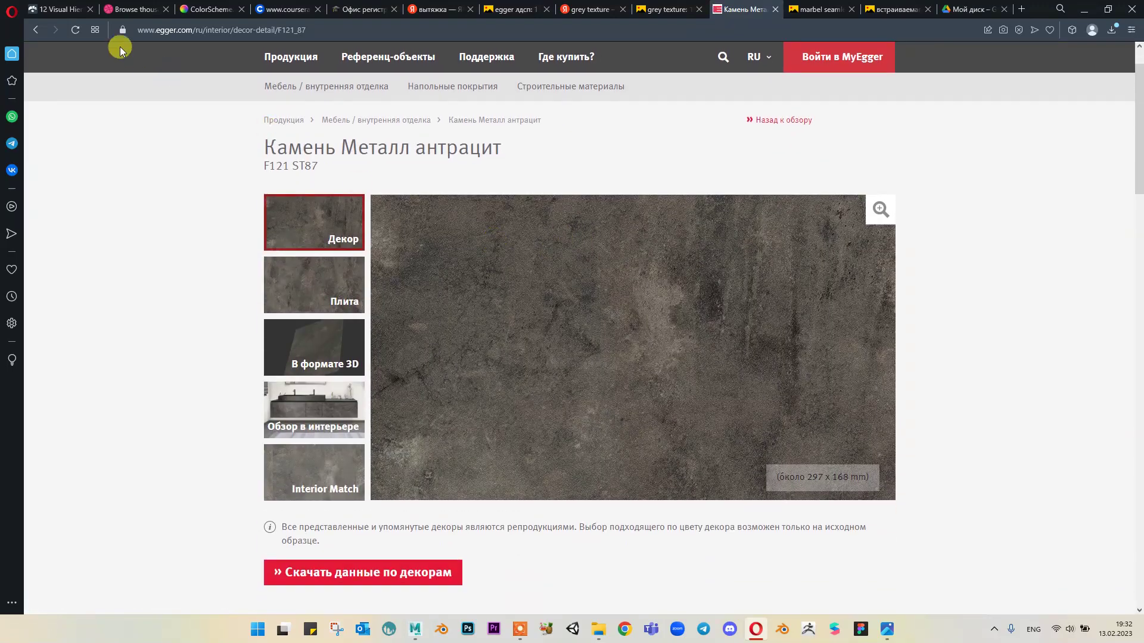
pyautogui.click(36, 30)
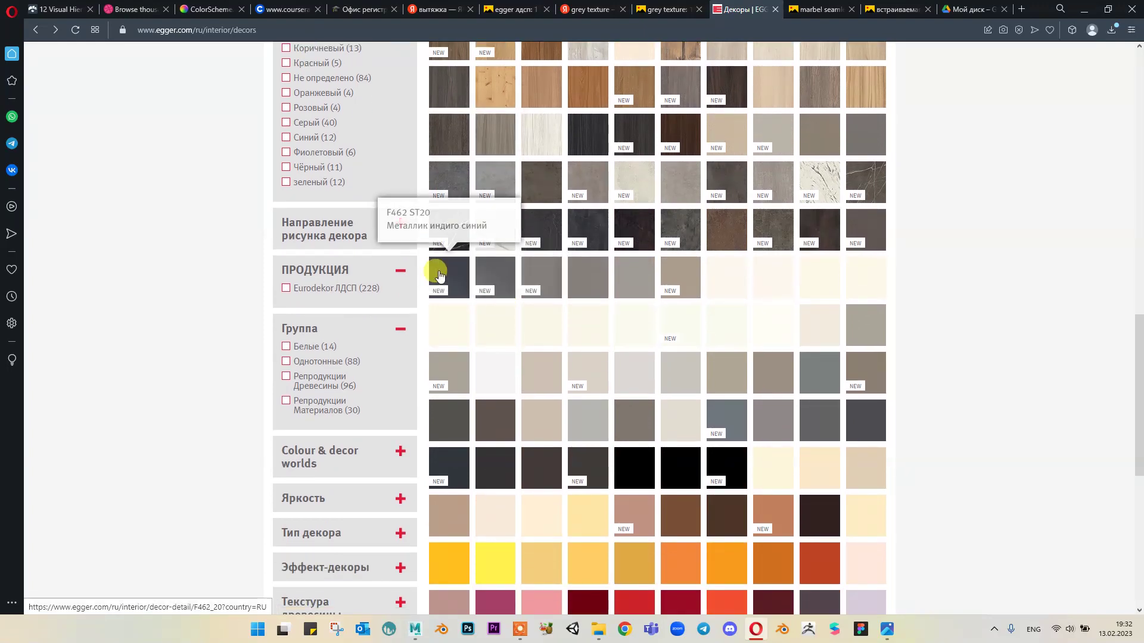
# Step: Open the Бетон Чикаго светло-серый F186 ST9 decor and save its image as F186_9_881x513.jpeg in the OM 5.0 folder
pyautogui.click(494, 179)
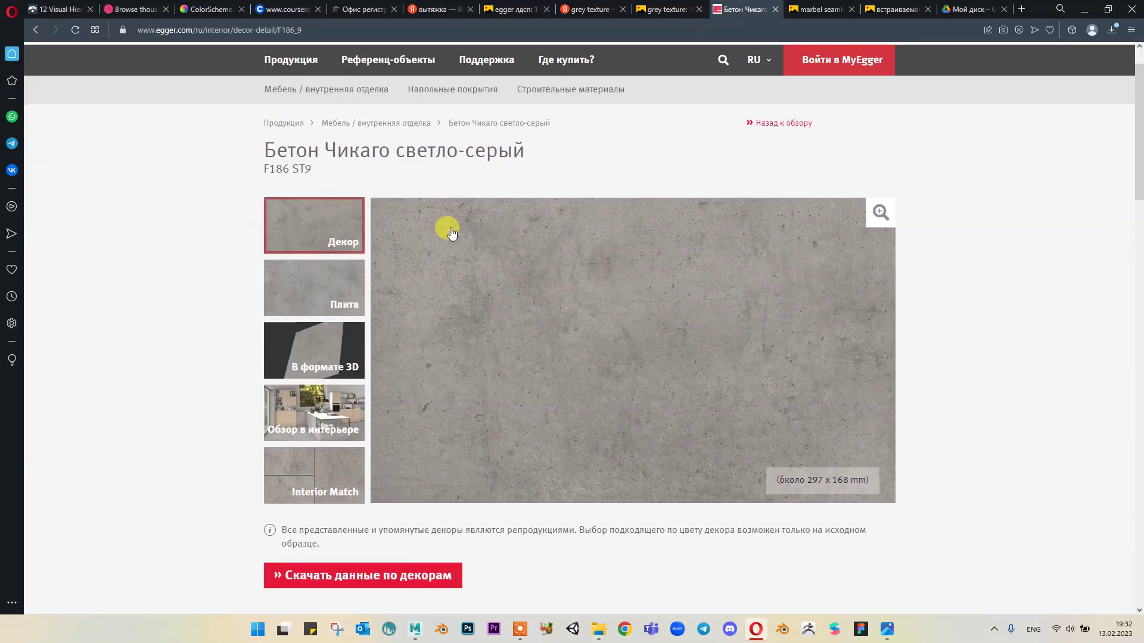
pyautogui.scroll(-3, 448, 230)
pyautogui.rightClick(571, 204)
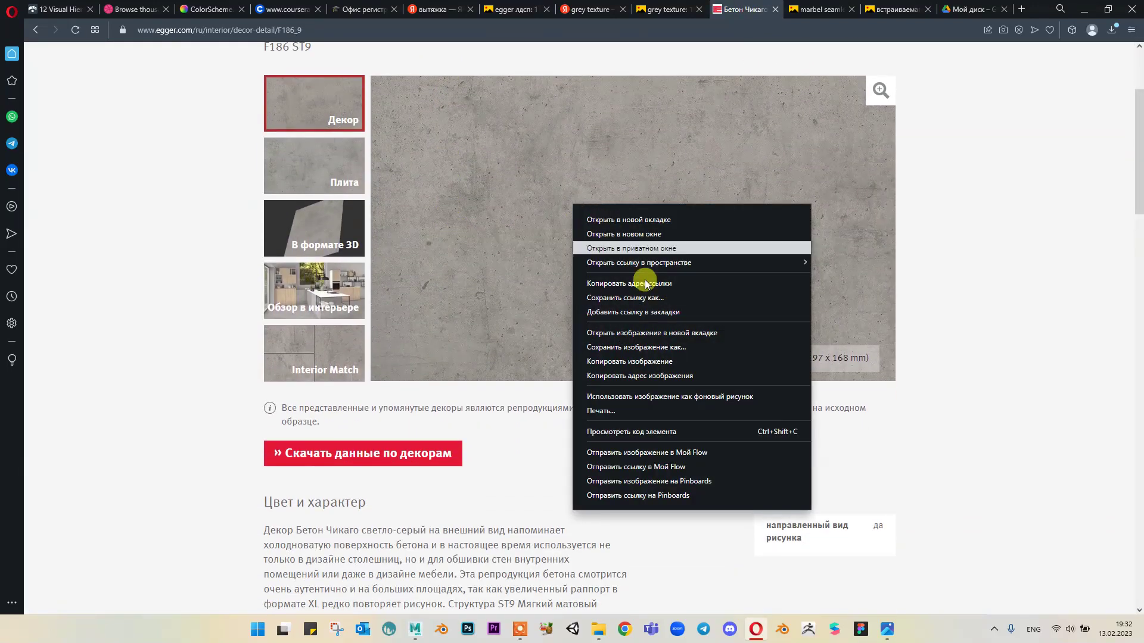
pyautogui.click(638, 348)
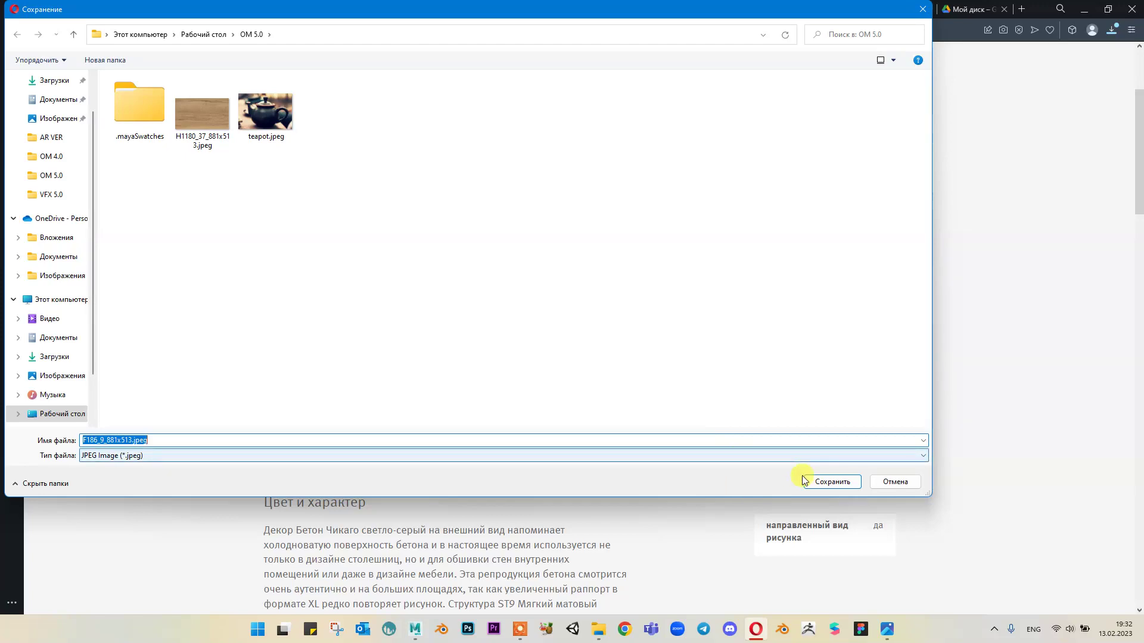
pyautogui.click(821, 481)
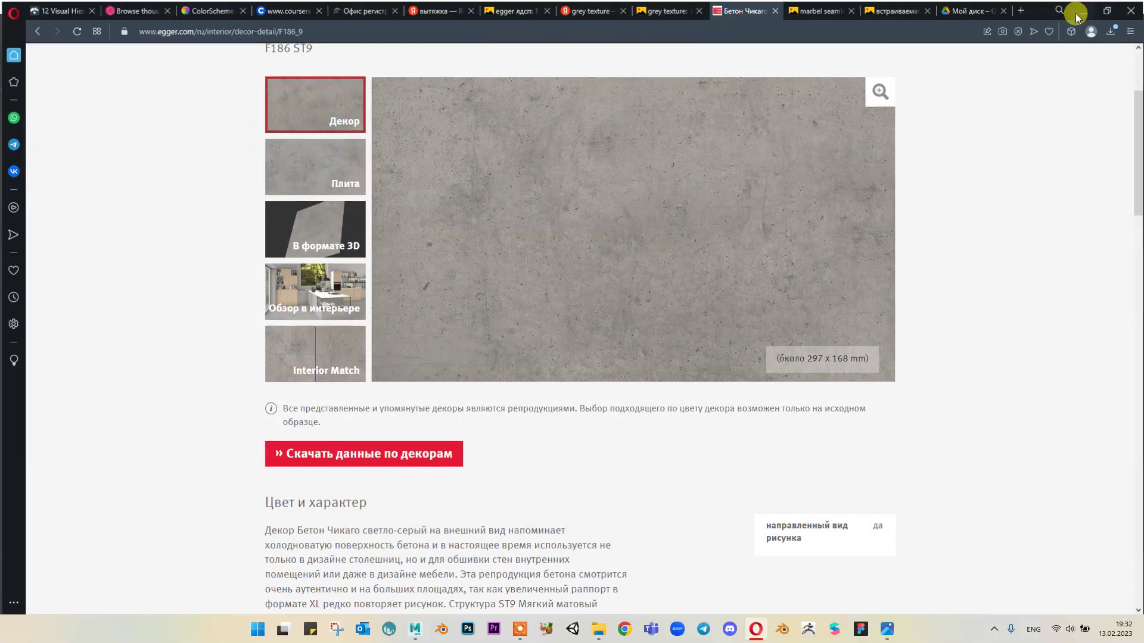
# Step: Minimize the browser to return to Maya and load F186_9_881x513.jpeg as the image of the file4 texture
pyautogui.click(1078, 10)
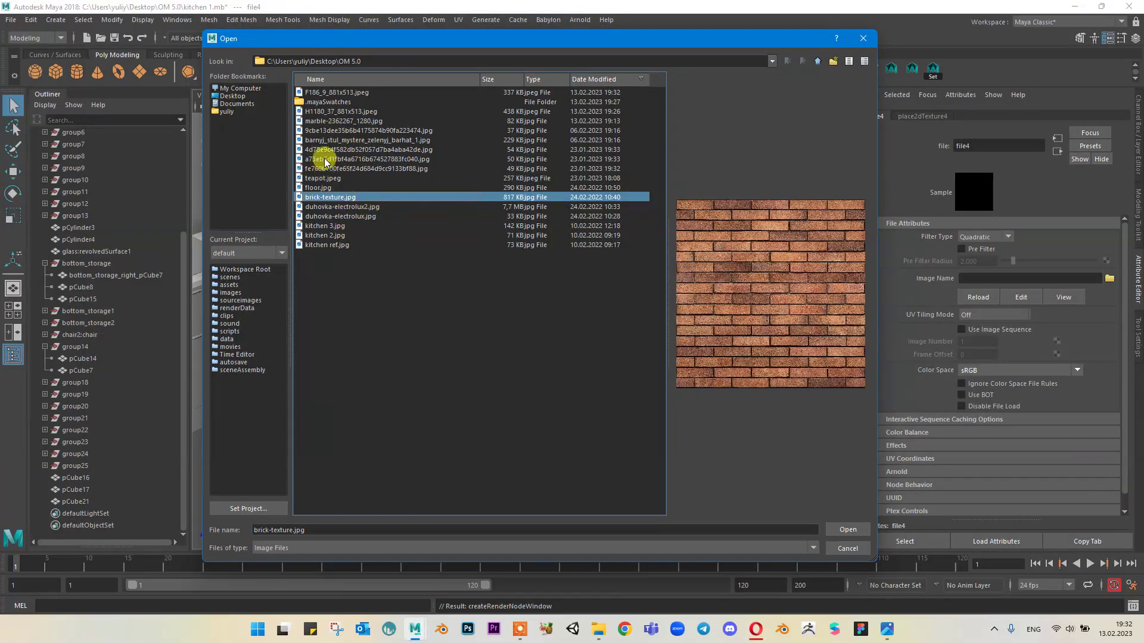
pyautogui.click(353, 149)
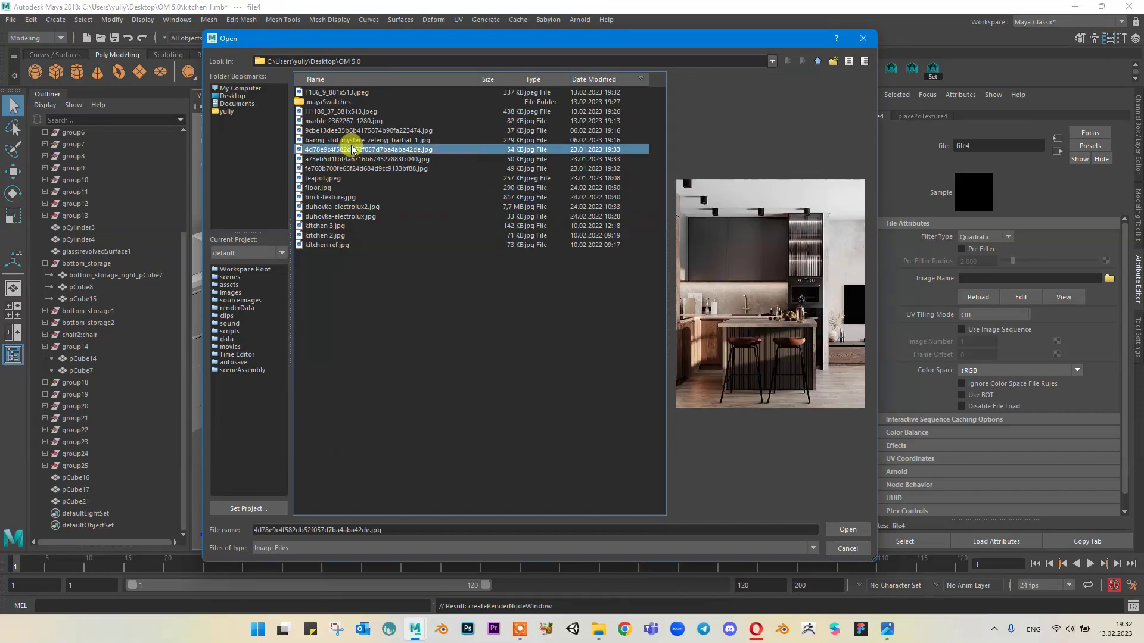
pyautogui.click(368, 92)
pyautogui.click(845, 529)
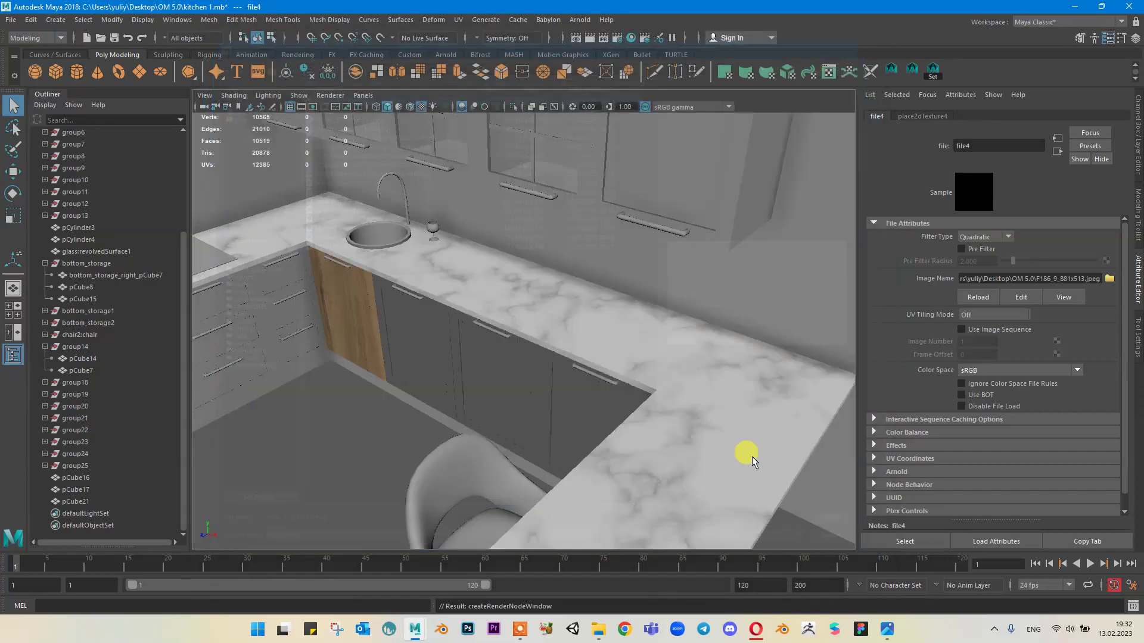
# Step: Examine the concrete texture's mapping on the grey lower cabinet doors and compare it with the neighbouring oak door
pyautogui.scroll(5, 509, 387)
pyautogui.scroll(-4, 509, 386)
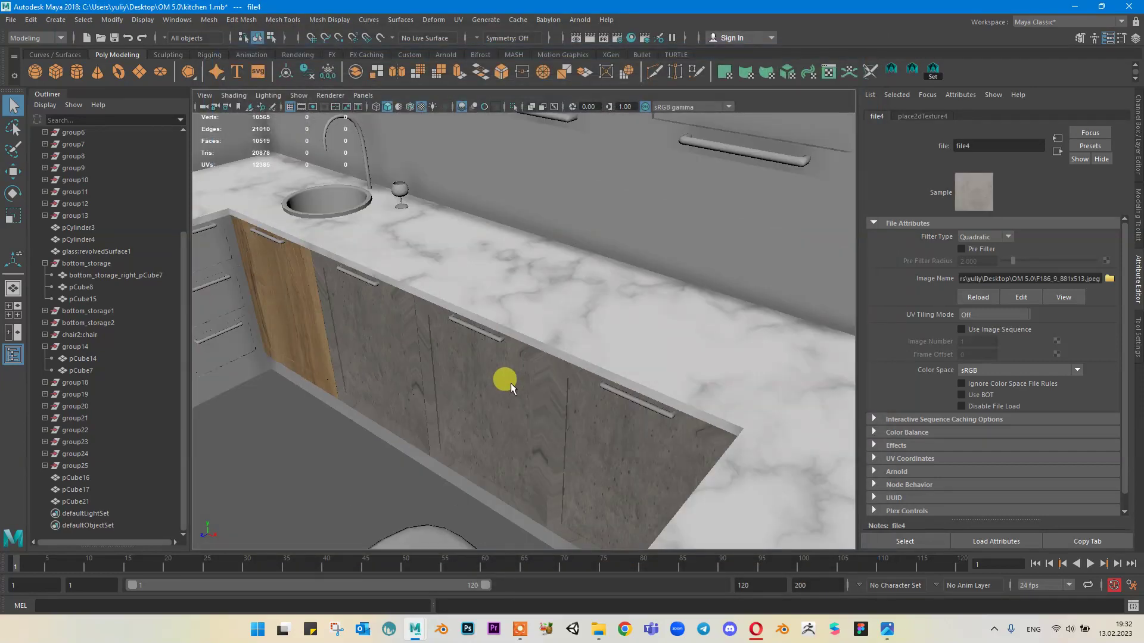
pyautogui.keyDown('alt'); pyautogui.moveTo(413, 339); pyautogui.dragTo(460, 315); pyautogui.keyUp('alt')
pyautogui.scroll(3, 585, 306)
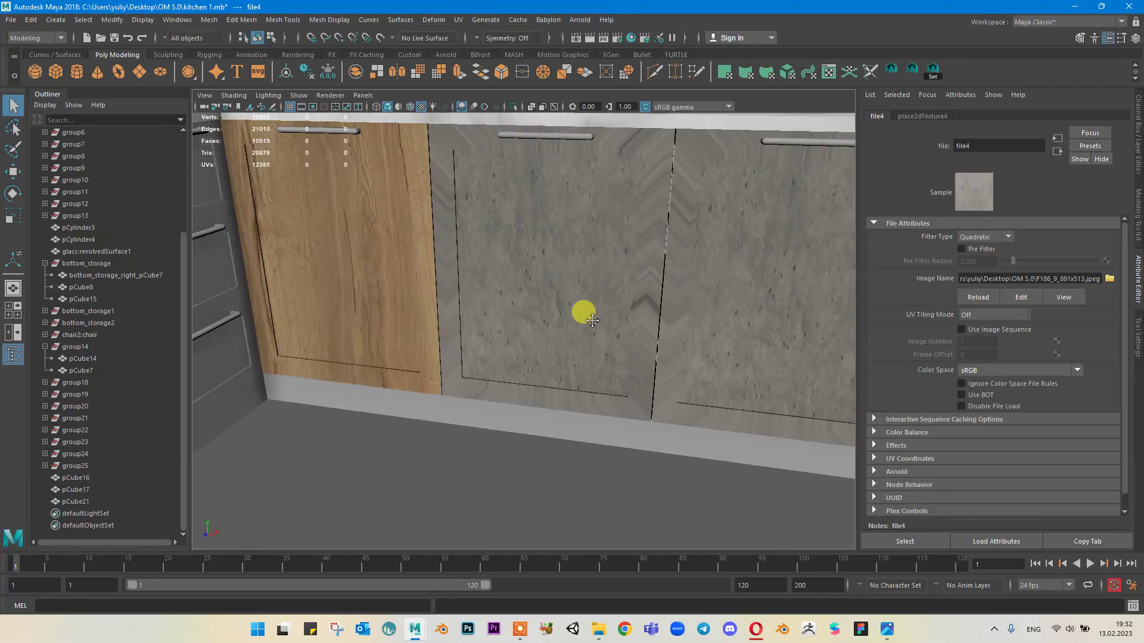
pyautogui.keyDown('alt'); pyautogui.moveTo(588, 316); pyautogui.dragTo(532, 348); pyautogui.keyUp('alt')
pyautogui.scroll(3, 531, 348)
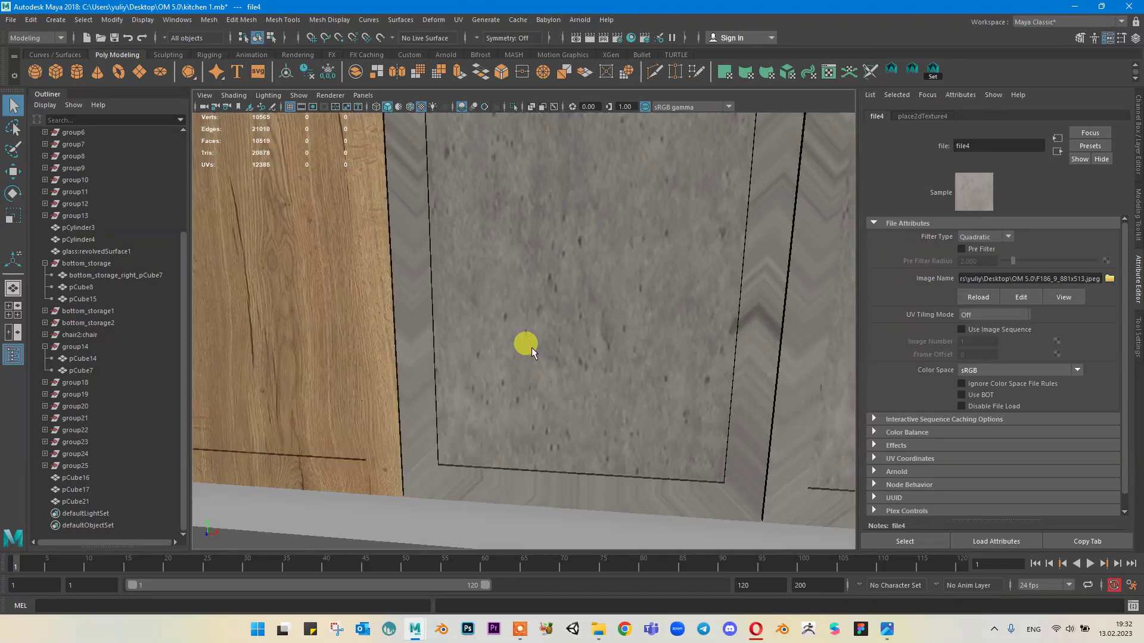
pyautogui.scroll(-3, 531, 334)
pyautogui.click(378, 287)
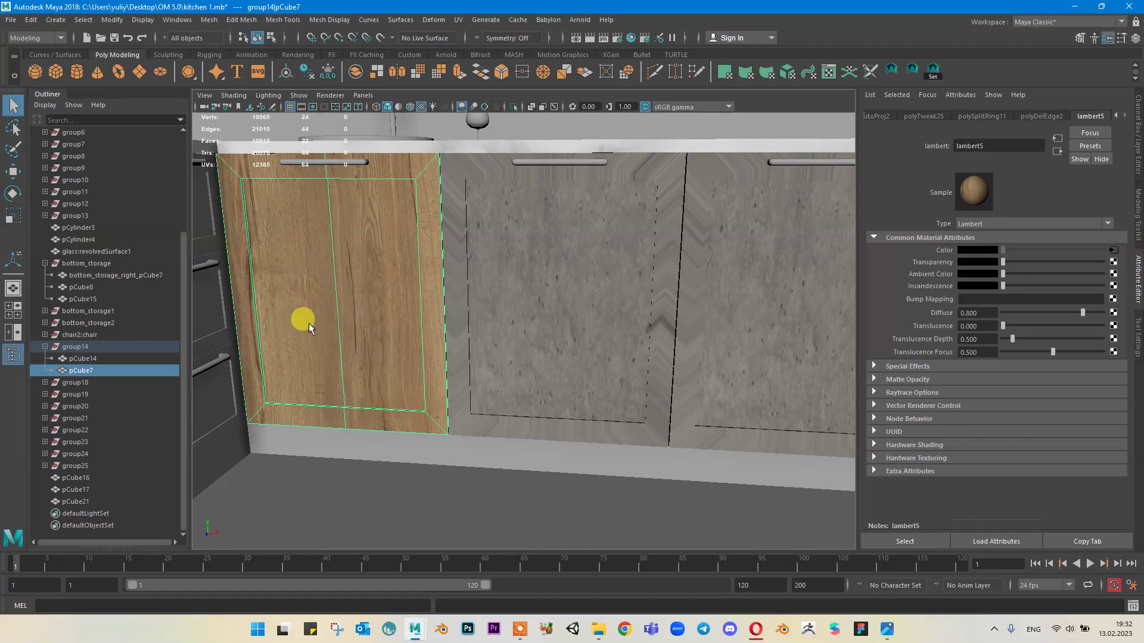
# Step: Select the front panel and frame faces of the grey lower door beside the oak one and apply a planar UV projection
pyautogui.click(585, 302)
pyautogui.scroll(-3, 581, 301)
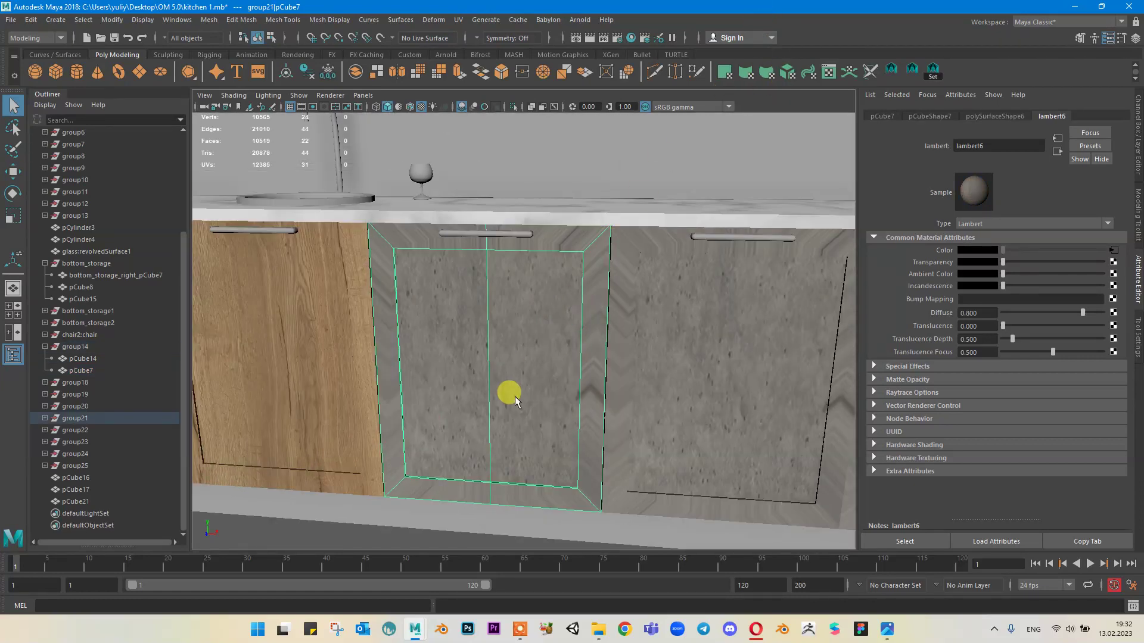
pyautogui.moveTo(497, 285); pyautogui.dragTo(497, 313, button='right')
pyautogui.click(394, 239)
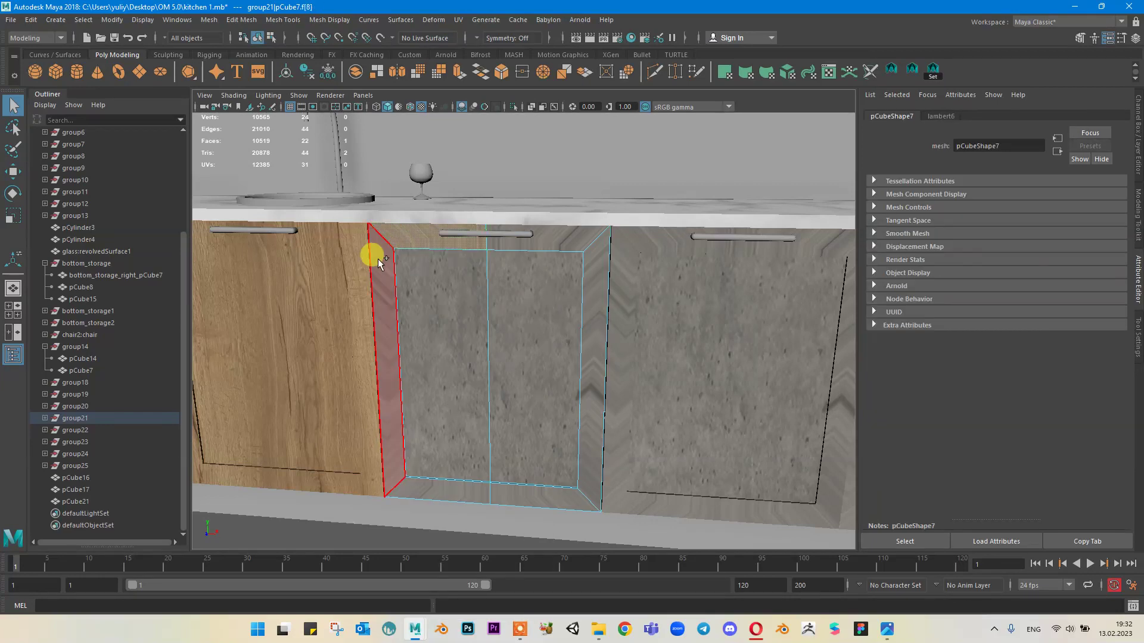
pyautogui.keyDown('shift'); pyautogui.click(375, 257); pyautogui.keyUp('shift')
pyautogui.keyDown('shift'); pyautogui.click(439, 280); pyautogui.keyUp('shift')
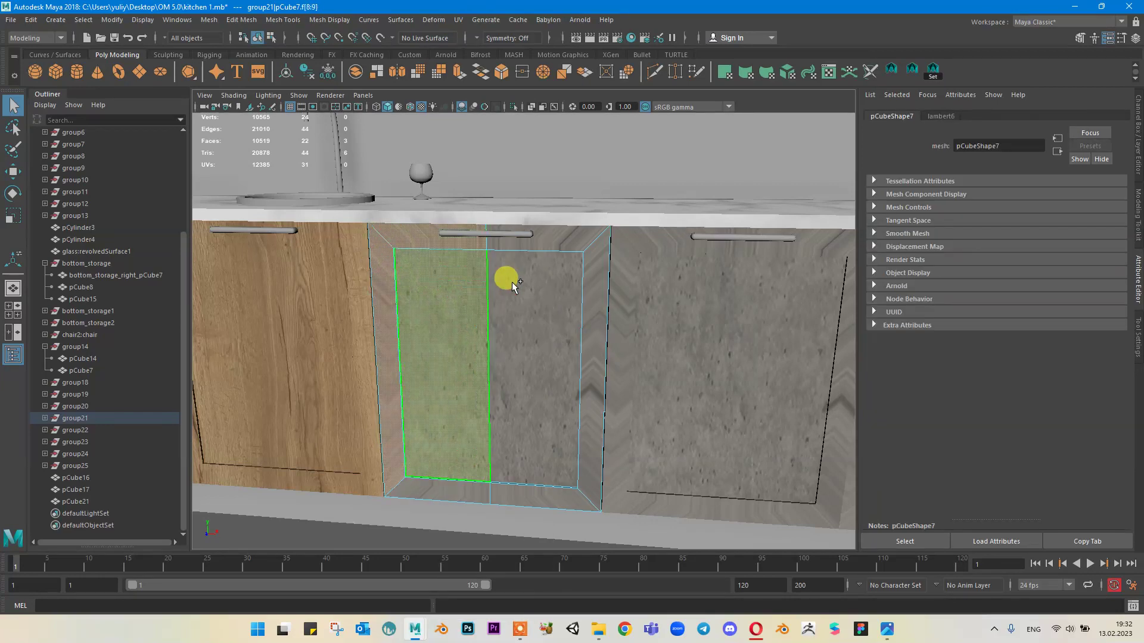
pyautogui.click(525, 503)
pyautogui.keyDown('shift'); pyautogui.click(446, 494); pyautogui.keyUp('shift')
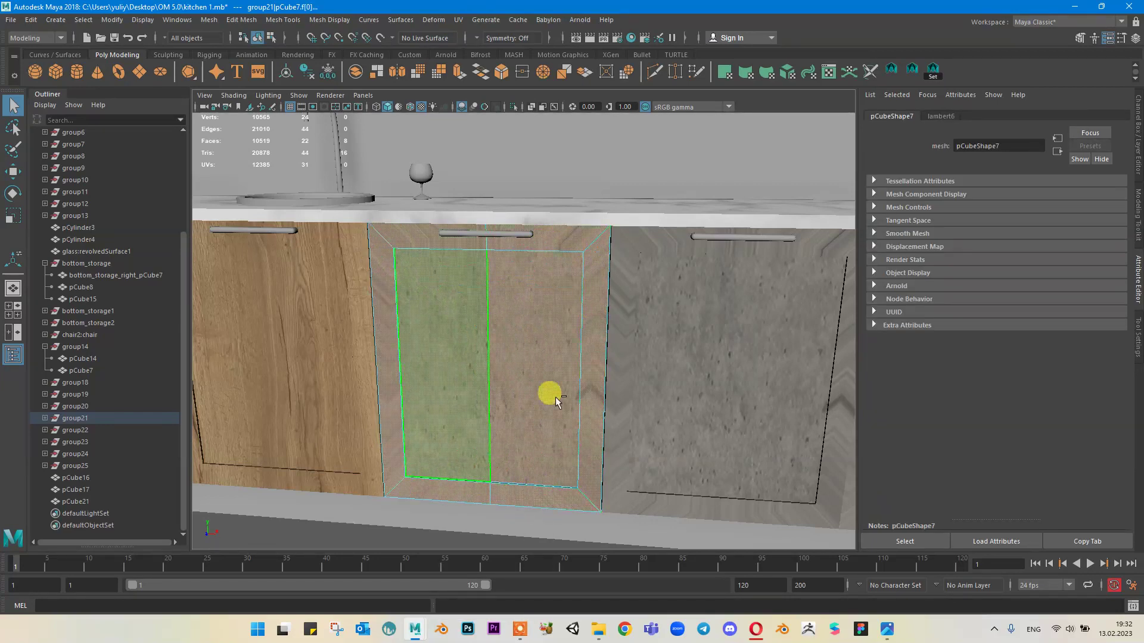
pyautogui.click(725, 71)
# Step: Inspect the concrete mapping on the projected door and select the next grey lower door beside it
pyautogui.keyDown('alt'); pyautogui.moveTo(543, 357); pyautogui.dragTo(515, 342, button='middle'); pyautogui.keyUp('alt')
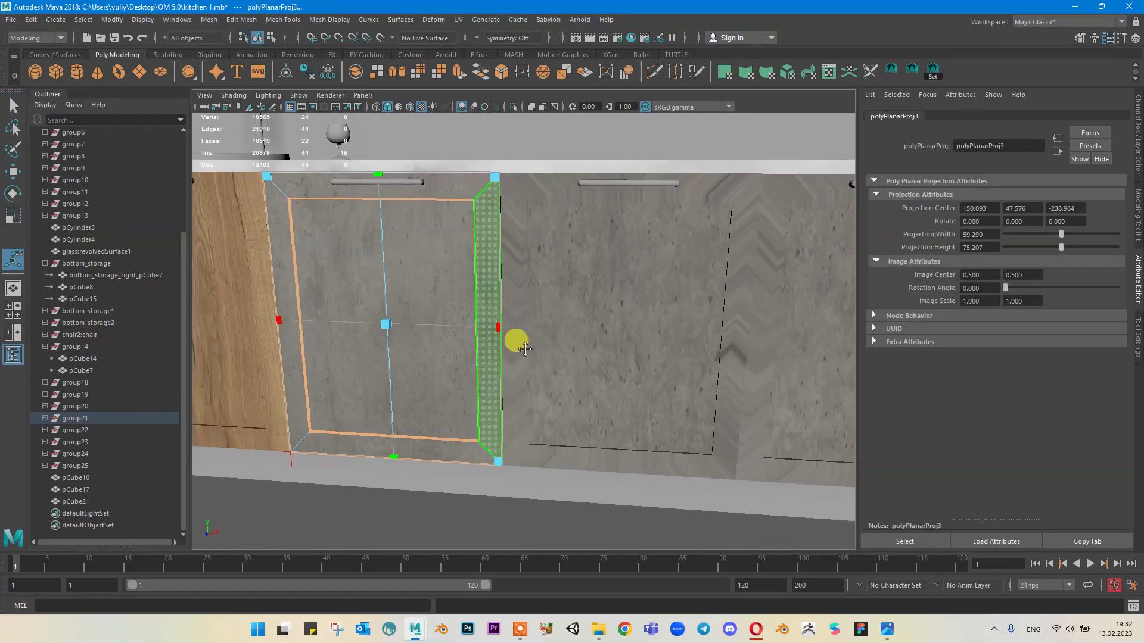
pyautogui.scroll(1, 486, 268)
pyautogui.scroll(-1, 435, 261)
pyautogui.moveTo(519, 289)
pyautogui.keyDown('alt'); pyautogui.mouseDown()
pyautogui.moveTo(474, 278)
pyautogui.moveTo(502, 292)
pyautogui.mouseUp(); pyautogui.keyUp('alt')
pyautogui.keyDown('alt'); pyautogui.moveTo(330, 262); pyautogui.dragTo(419, 266, button='middle'); pyautogui.keyUp('alt')
pyautogui.scroll(3, 366, 266)
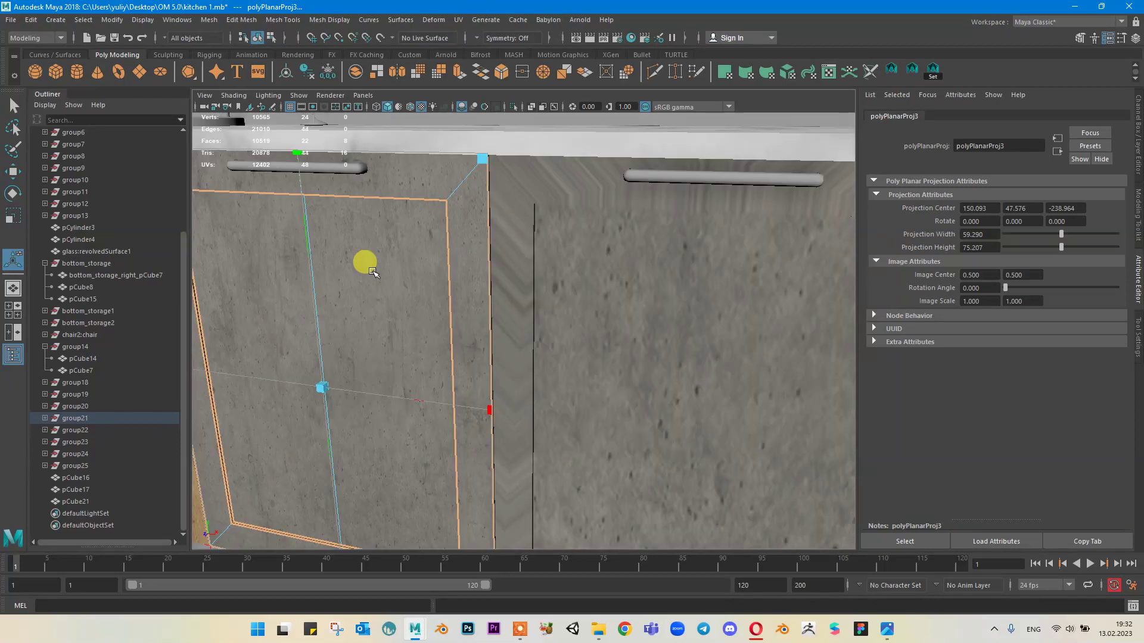
pyautogui.scroll(-3, 594, 316)
pyautogui.click(555, 312)
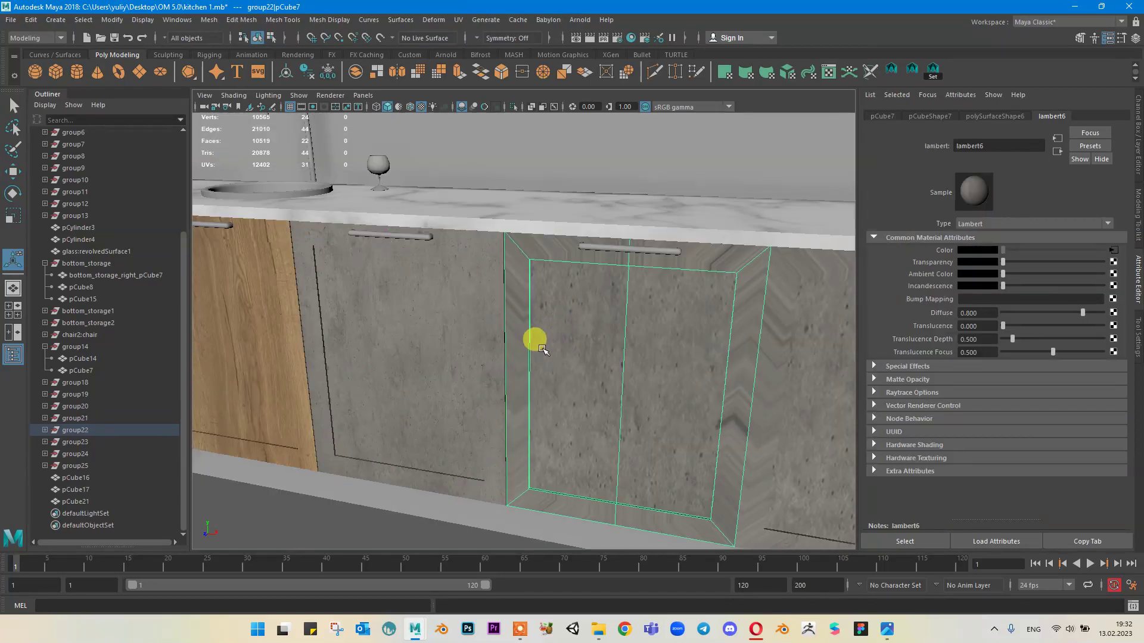
# Step: Select the front panel and frame faces of the second grey lower door from the oak one and apply a planar UV projection
pyautogui.scroll(2, 566, 334)
pyautogui.keyDown('alt'); pyautogui.moveTo(570, 322); pyautogui.dragTo(563, 316, button='middle'); pyautogui.keyUp('alt')
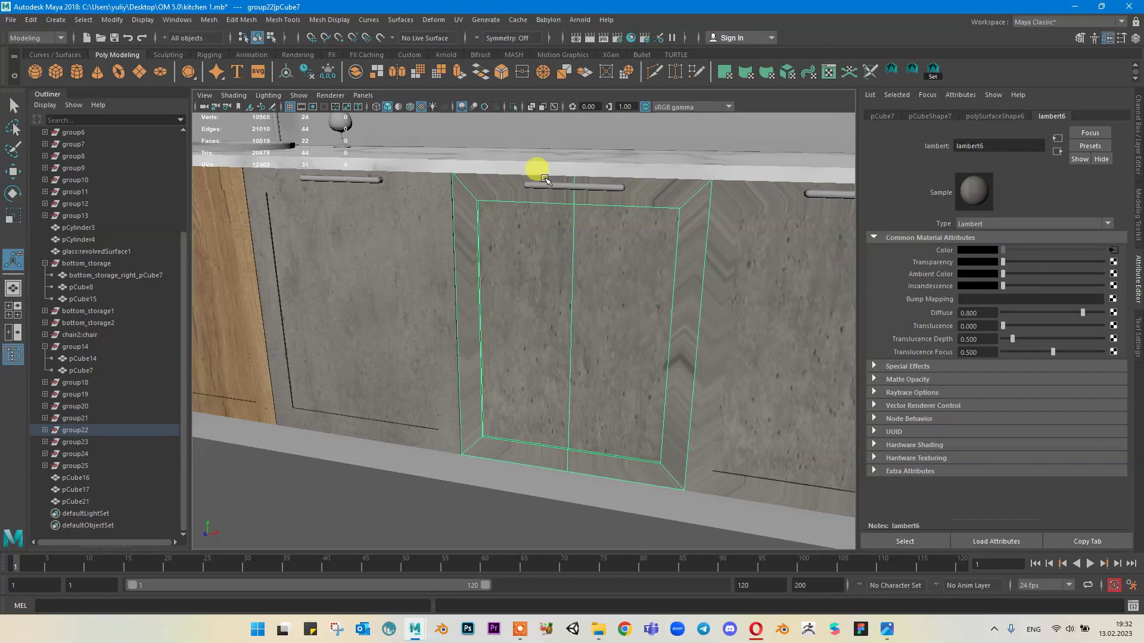
pyautogui.keyDown('alt'); pyautogui.moveTo(444, 183); pyautogui.dragTo(489, 211, button='middle'); pyautogui.keyUp('alt')
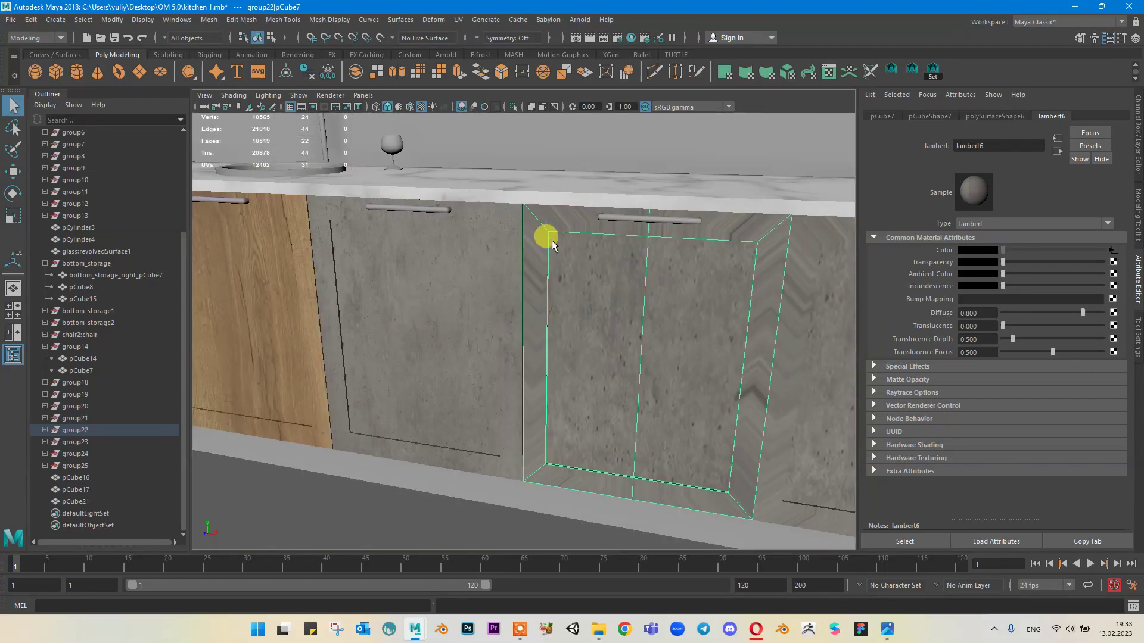
pyautogui.press('F11')
pyautogui.click(580, 258)
pyautogui.keyDown('shift'); pyautogui.click(679, 234); pyautogui.keyUp('shift')
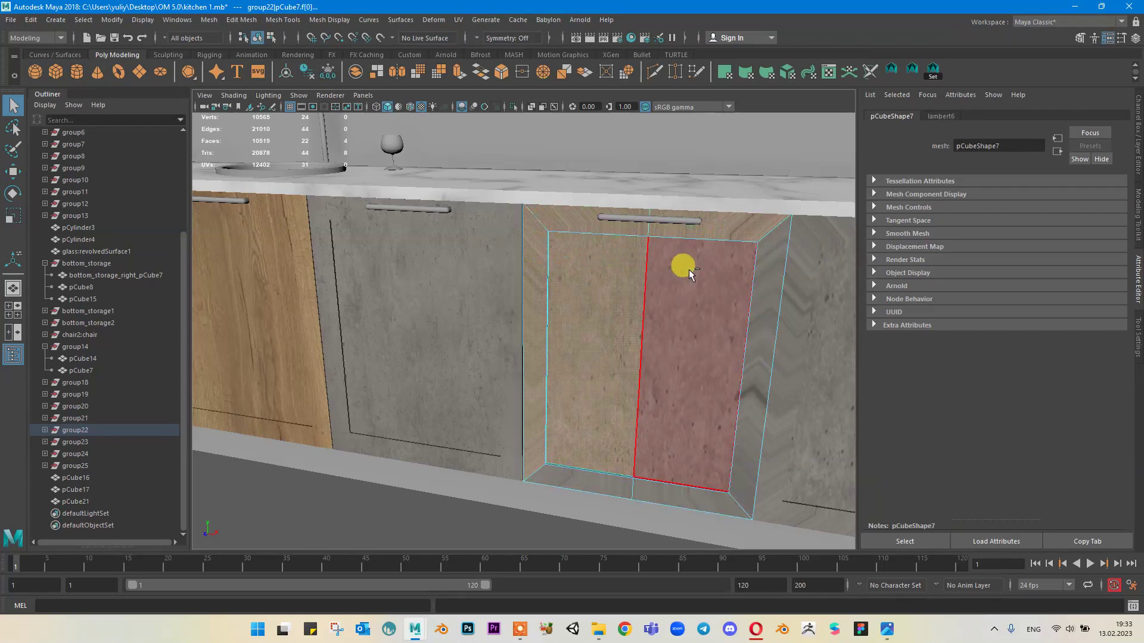
pyautogui.keyDown('shift'); pyautogui.click(687, 269); pyautogui.keyUp('shift')
pyautogui.keyDown('shift'); pyautogui.click(777, 257); pyautogui.keyUp('shift')
pyautogui.keyDown('shift'); pyautogui.click(686, 486); pyautogui.keyUp('shift')
pyautogui.keyDown('shift'); pyautogui.click(609, 490); pyautogui.keyUp('shift')
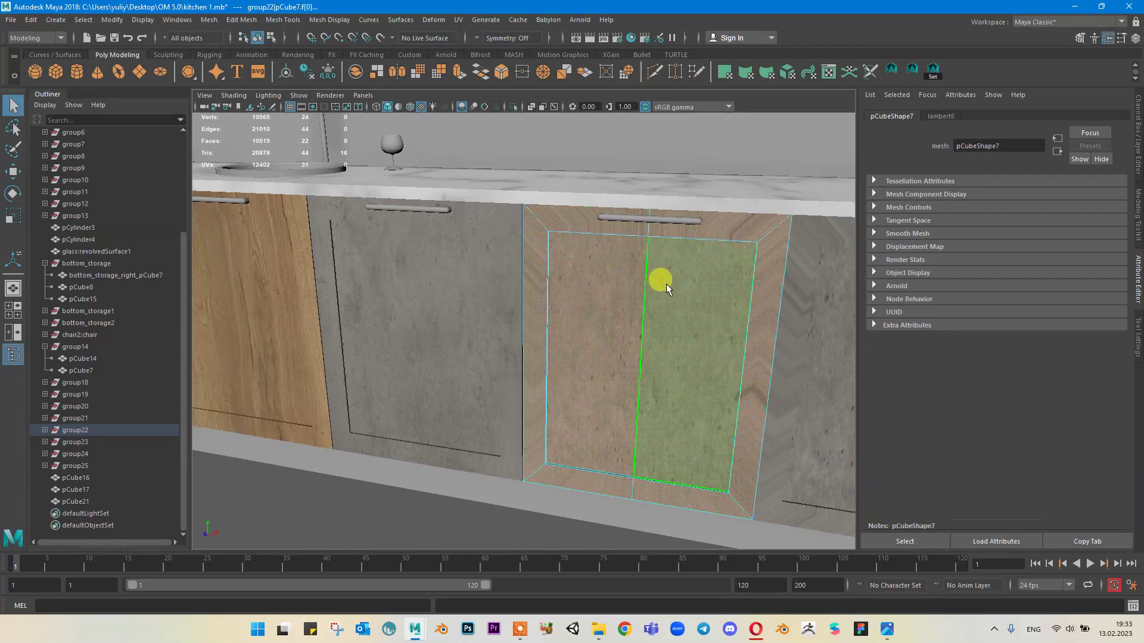
pyautogui.moveTo(667, 272)
pyautogui.mouseDown(button='right')
pyautogui.moveTo(665, 301)
pyautogui.moveTo(681, 316)
pyautogui.moveTo(710, 258)
pyautogui.moveTo(666, 266)
pyautogui.mouseUp(button='right')
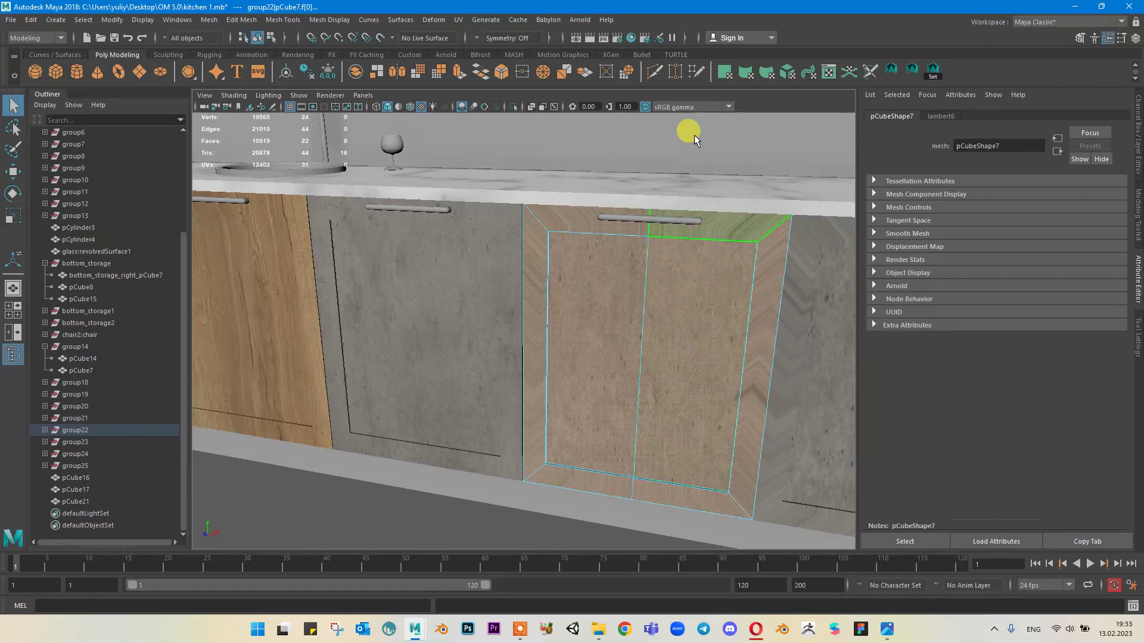
pyautogui.click(722, 72)
# Step: Select the panel and frame faces of the third grey lower door, at the end of the row, and apply a planar UV projection
pyautogui.keyDown('alt'); pyautogui.moveTo(704, 253); pyautogui.dragTo(596, 246); pyautogui.keyUp('alt')
pyautogui.click(727, 215)
pyautogui.keyDown('alt'); pyautogui.moveTo(687, 221); pyautogui.dragTo(665, 216, button='middle'); pyautogui.keyUp('alt')
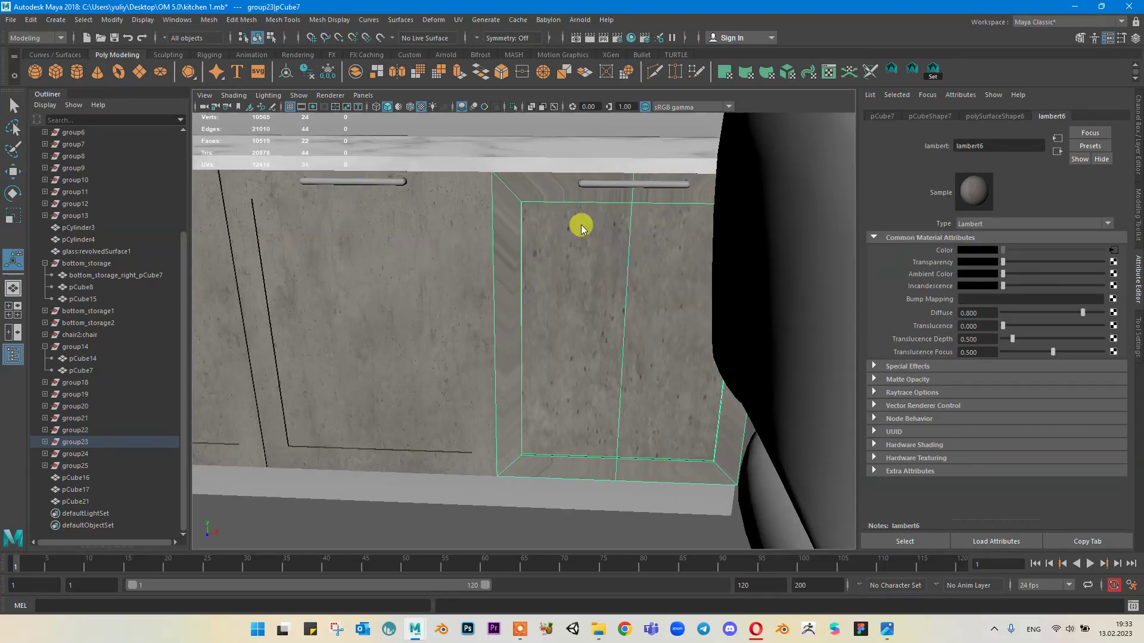
pyautogui.press('F11')
pyautogui.click(572, 241)
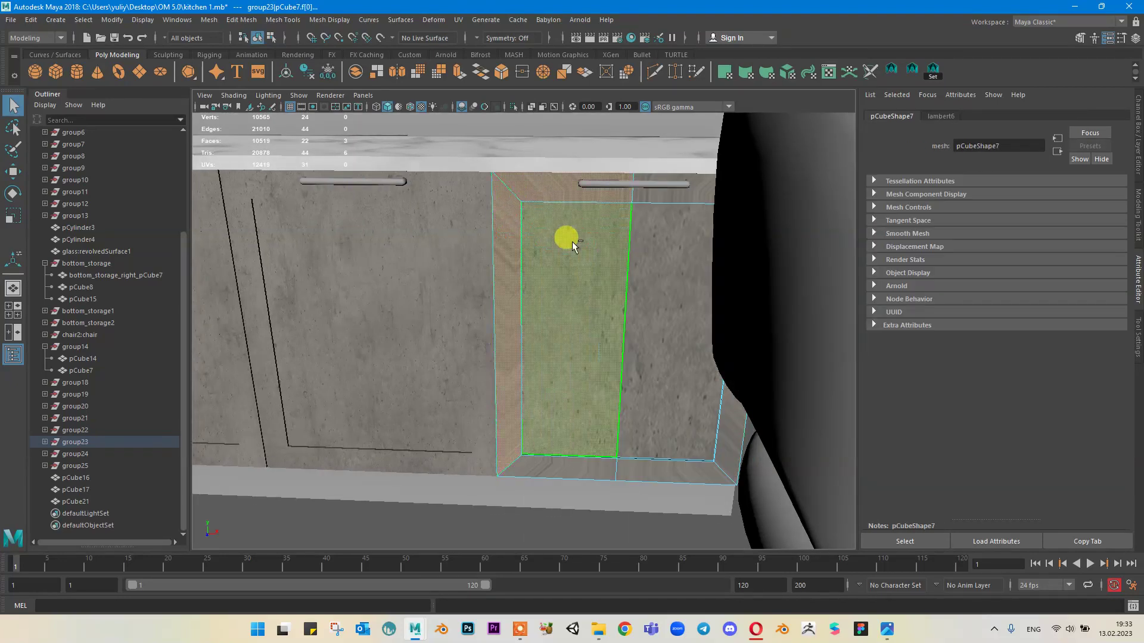
pyautogui.keyDown('shift'); pyautogui.click(665, 196); pyautogui.keyUp('shift')
pyautogui.keyDown('shift'); pyautogui.click(678, 328); pyautogui.keyUp('shift')
pyautogui.keyDown('shift'); pyautogui.click(728, 447); pyautogui.keyUp('shift')
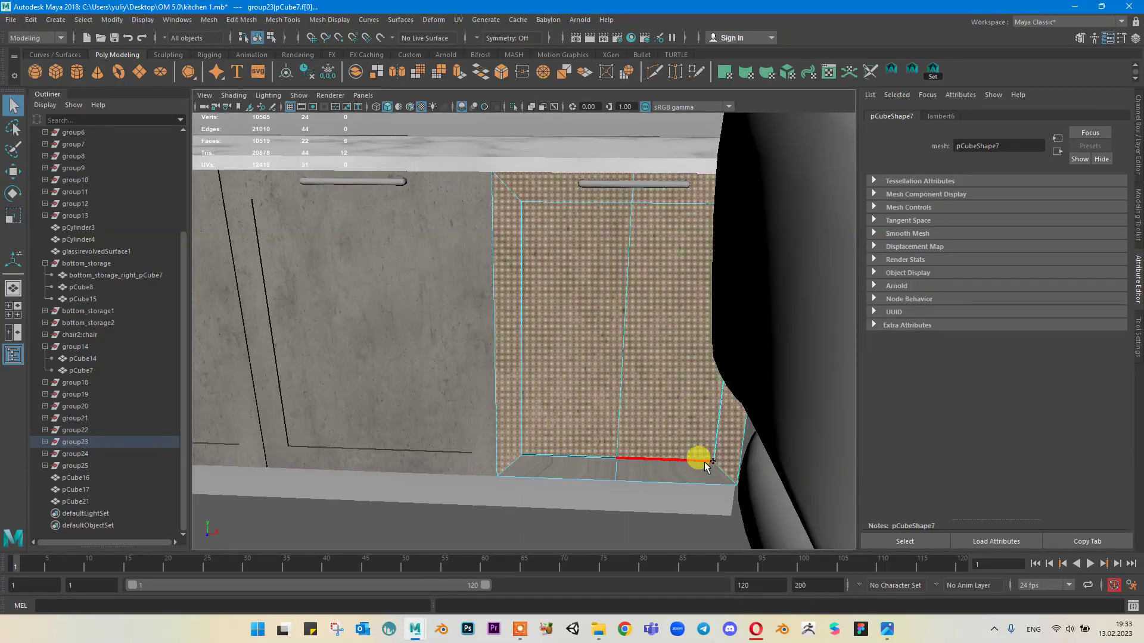
pyautogui.keyDown('shift'); pyautogui.click(661, 468); pyautogui.keyUp('shift')
pyautogui.keyDown('shift'); pyautogui.click(601, 467); pyautogui.keyUp('shift')
pyautogui.click(723, 74)
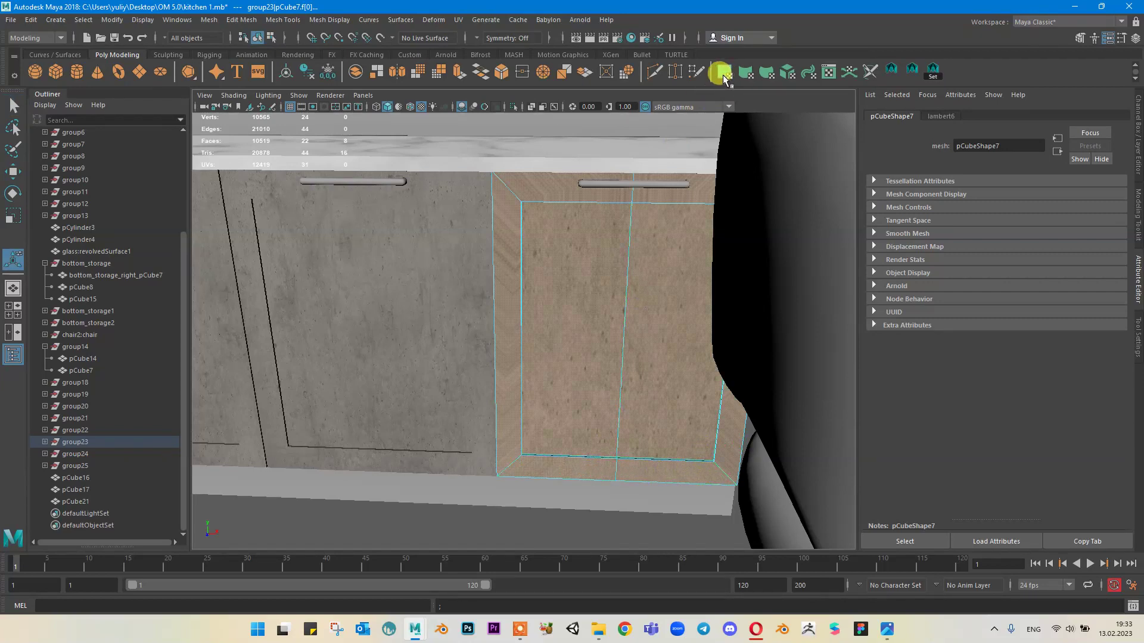
pyautogui.keyDown('alt'); pyautogui.moveTo(623, 268); pyautogui.dragTo(710, 243, button='middle'); pyautogui.keyUp('alt')
pyautogui.moveTo(575, 232); pyautogui.dragTo(613, 218, button='right')
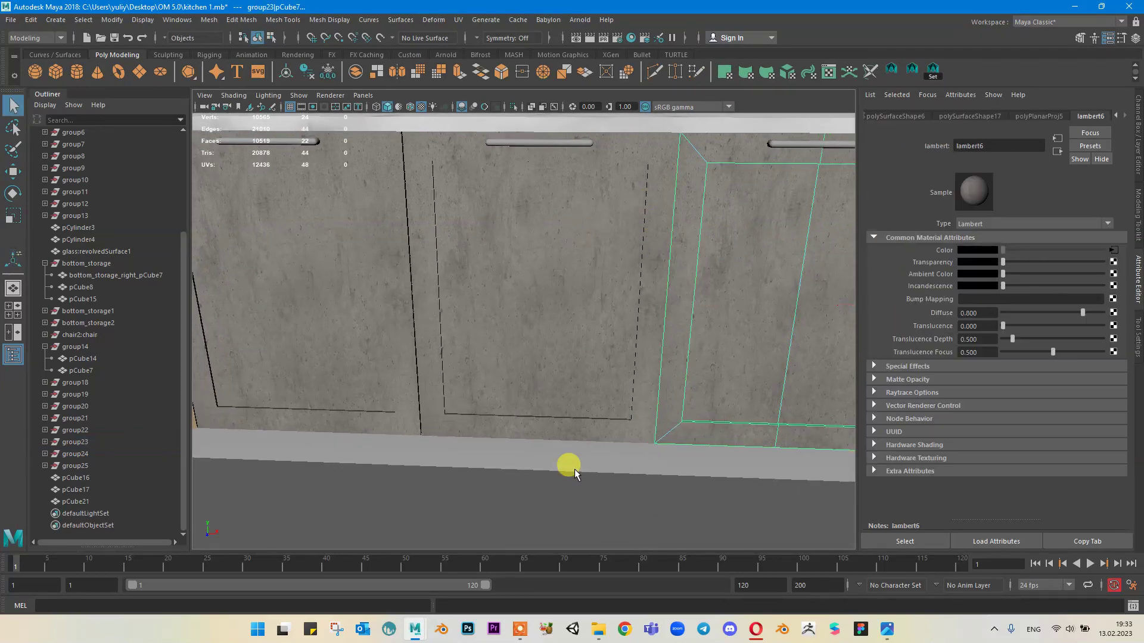
# Step: Select the grey lower door beside the oak one and darken its lambert6 concrete material by setting Diffuse to 0.446
pyautogui.click(582, 492)
pyautogui.keyDown('alt'); pyautogui.moveTo(557, 426); pyautogui.dragTo(480, 437); pyautogui.keyUp('alt')
pyautogui.scroll(5, 500, 360)
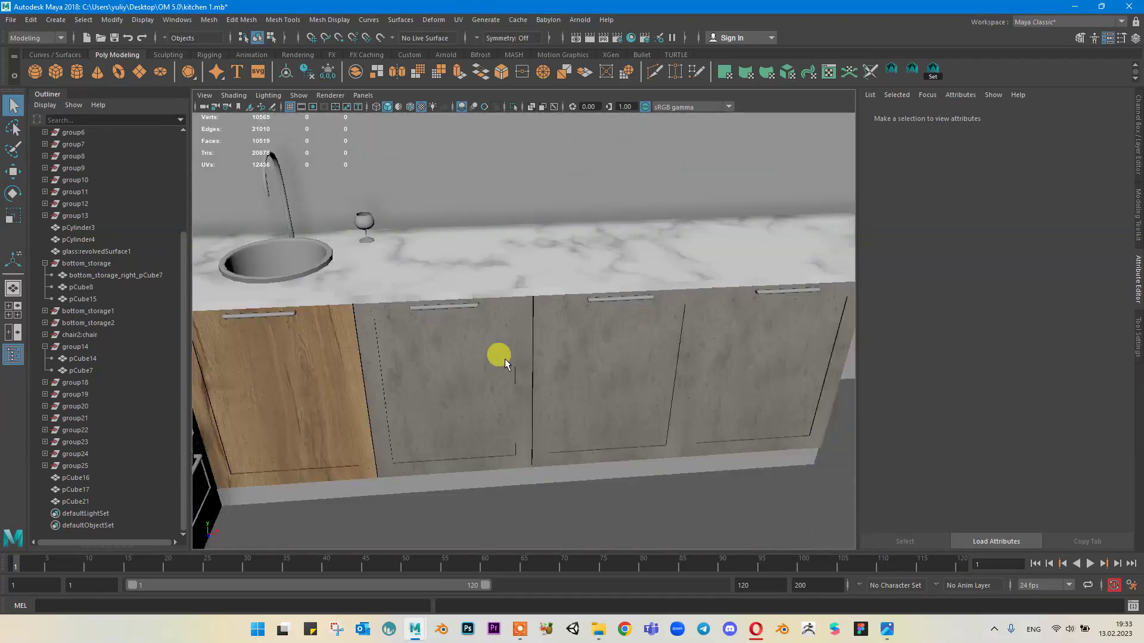
pyautogui.click(515, 354)
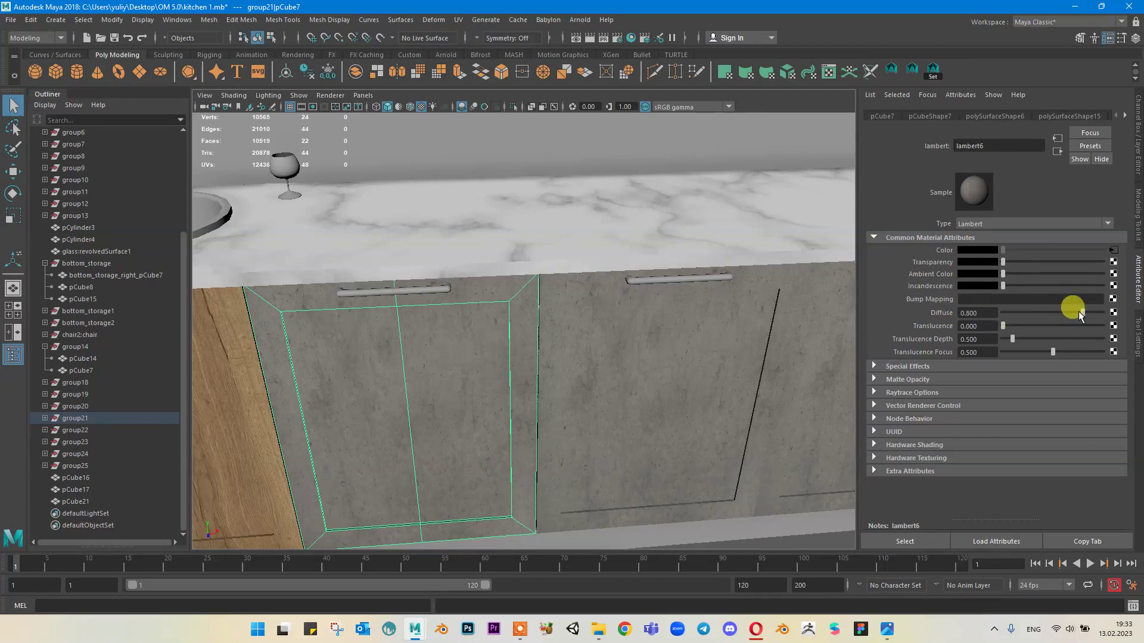
pyautogui.moveTo(1081, 312); pyautogui.dragTo(1047, 319)
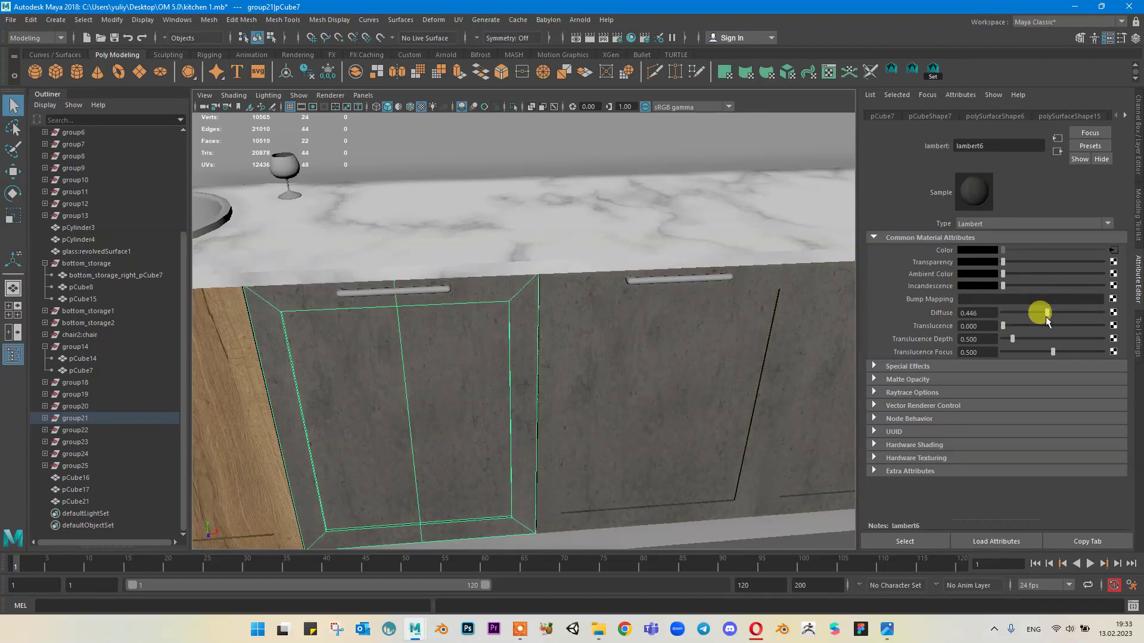
# Step: Examine the darkened concrete doors and compare their material with the neighbouring oak door's
pyautogui.keyDown('alt'); pyautogui.moveTo(619, 250); pyautogui.dragTo(595, 211); pyautogui.keyUp('alt')
pyautogui.click(669, 487)
pyautogui.keyDown('alt'); pyautogui.moveTo(596, 415); pyautogui.dragTo(475, 414, button='right'); pyautogui.keyUp('alt')
pyautogui.keyDown('alt'); pyautogui.moveTo(476, 414); pyautogui.dragTo(461, 384); pyautogui.keyUp('alt')
pyautogui.keyDown('alt'); pyautogui.moveTo(509, 291); pyautogui.dragTo(620, 310, button='middle'); pyautogui.keyUp('alt')
pyautogui.scroll(5, 587, 310)
pyautogui.click(501, 292)
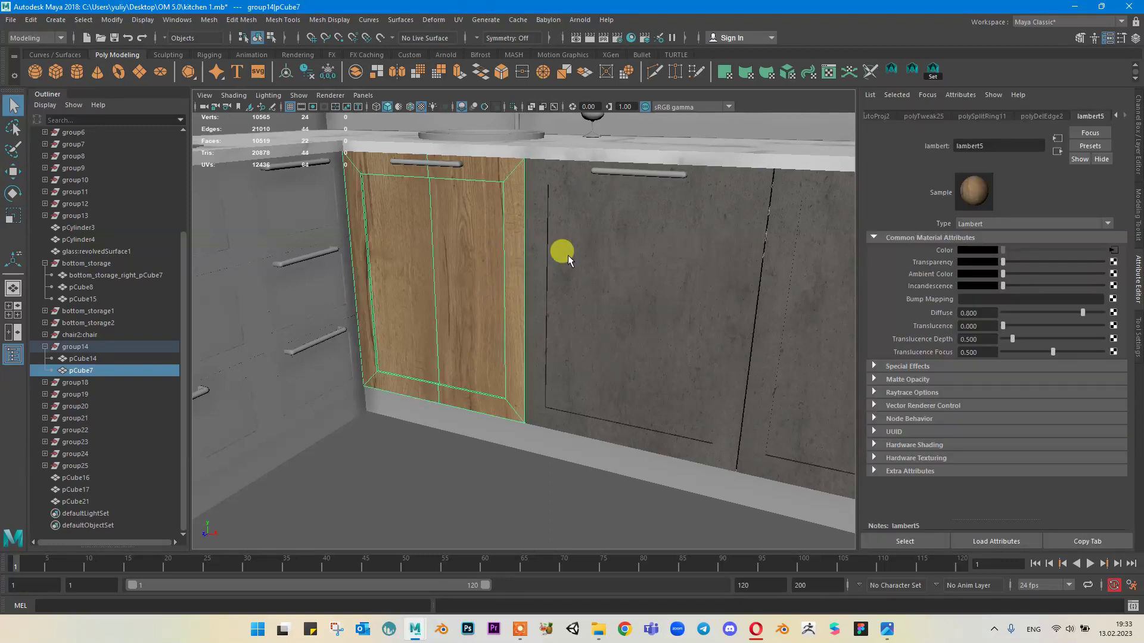
pyautogui.click(566, 256)
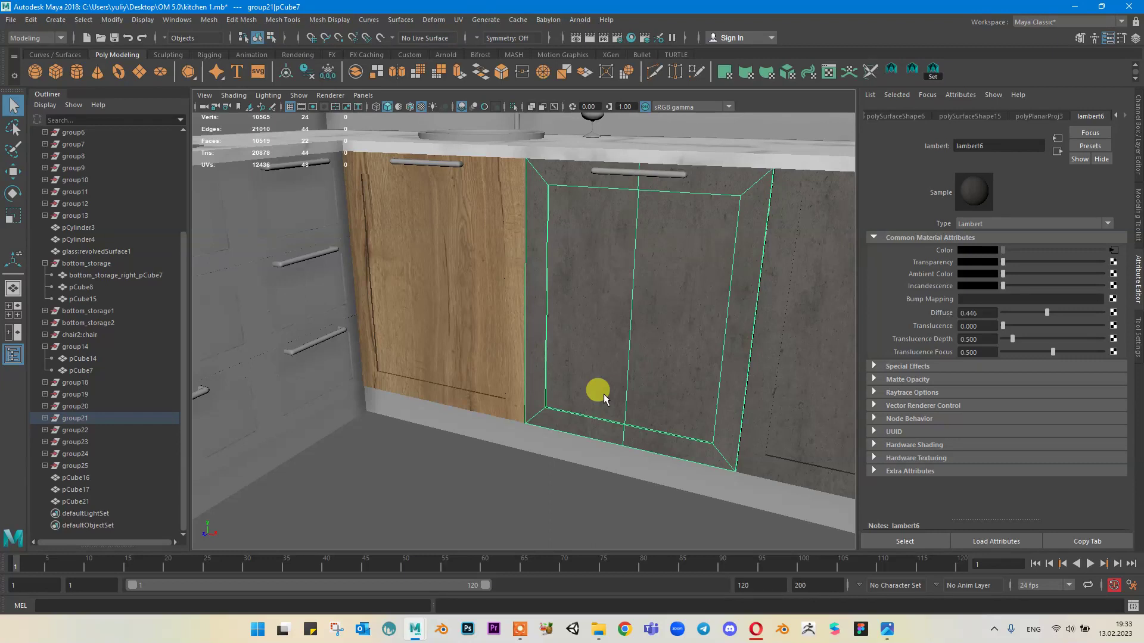
pyautogui.click(463, 282)
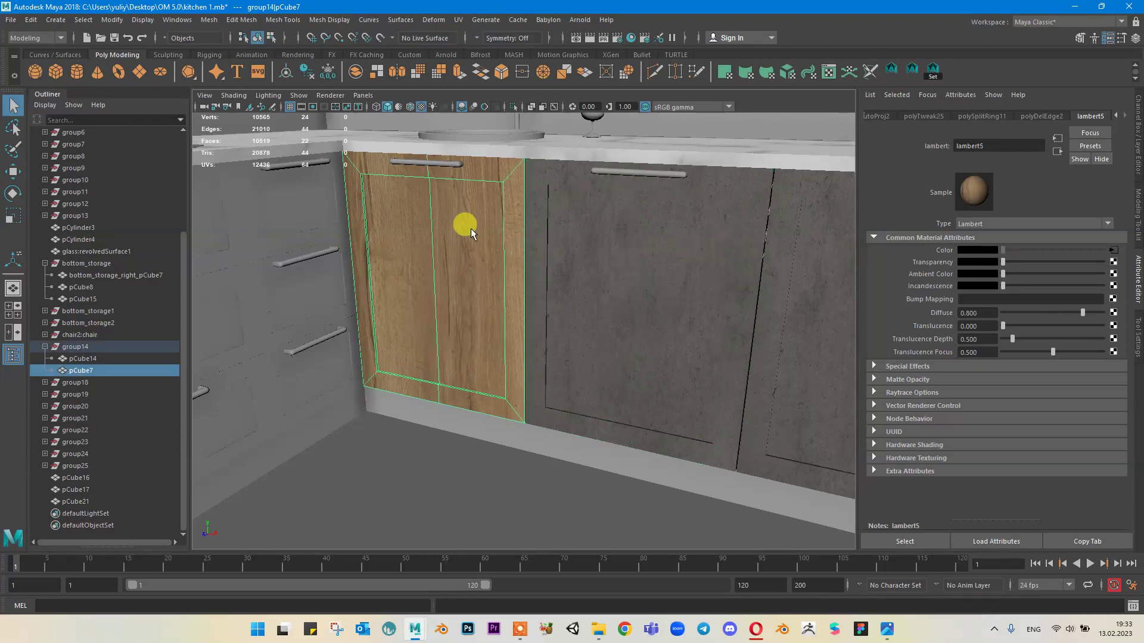
pyautogui.click(646, 275)
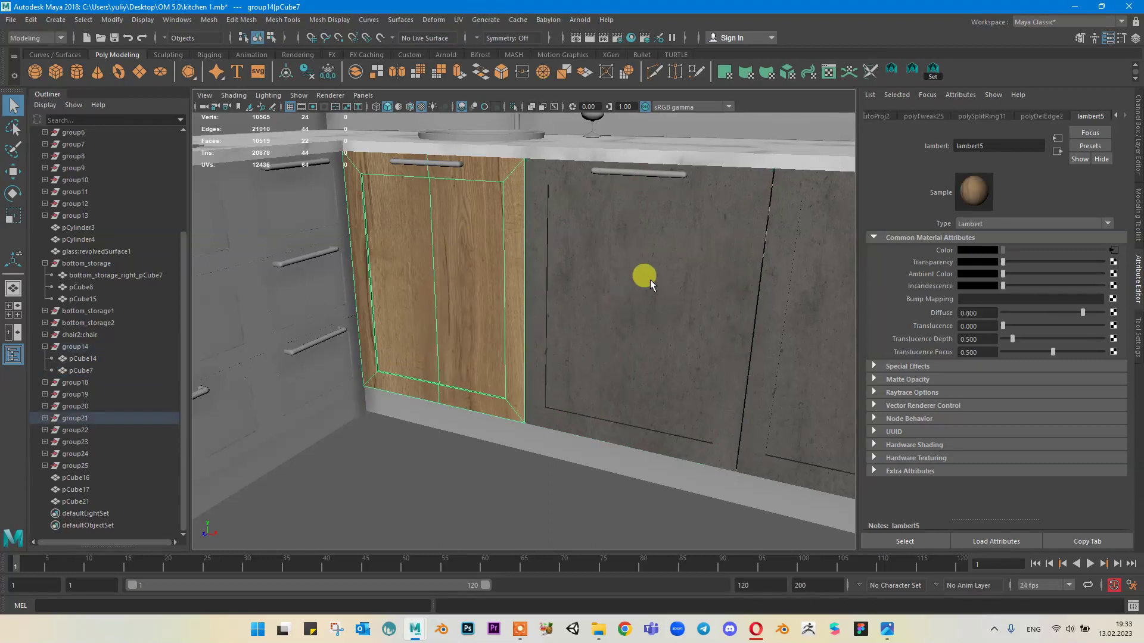
# Step: Open the Hypershade, pick out the lambert6 concrete material among the scene materials, and minimize the window
pyautogui.click(182, 20)
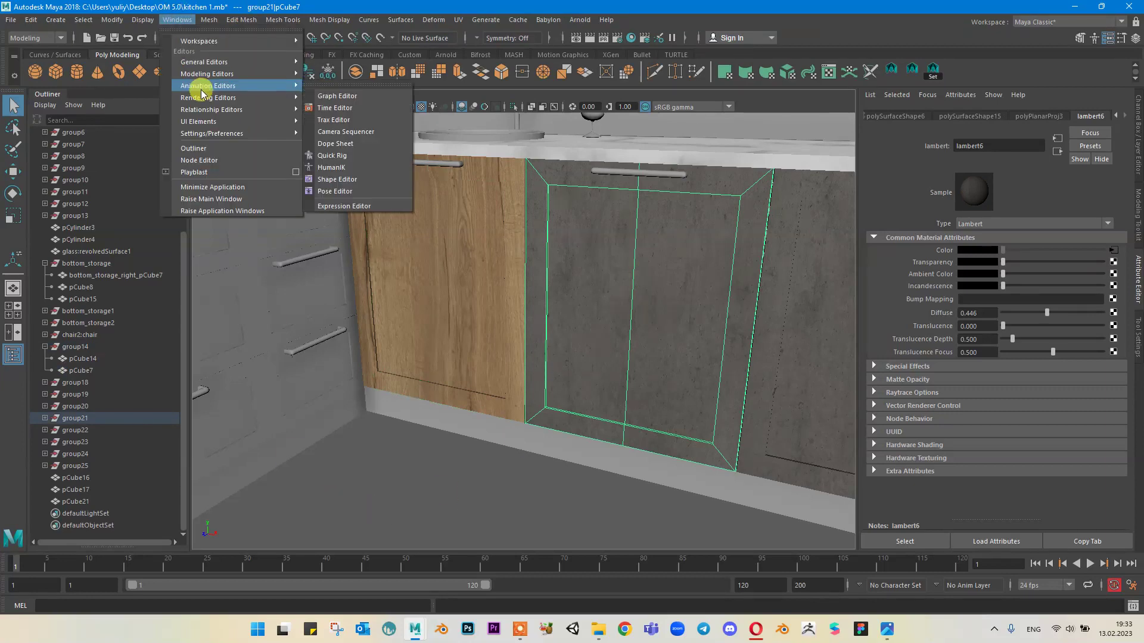
pyautogui.moveTo(204, 97)
pyautogui.click(328, 133)
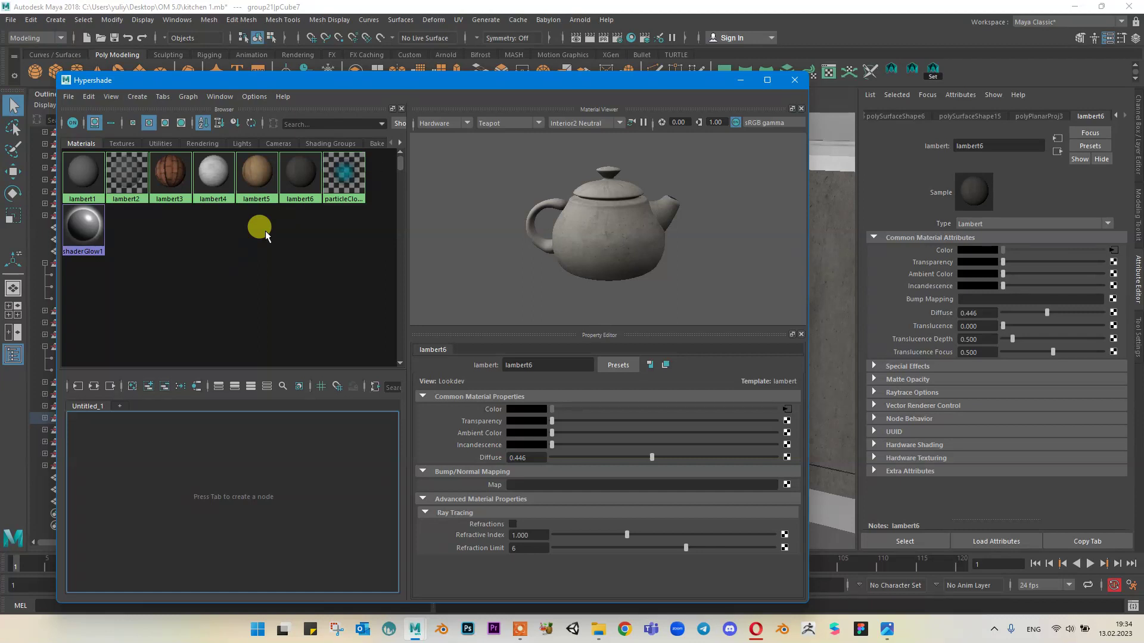
pyautogui.moveTo(536, 80); pyautogui.dragTo(841, 258)
pyautogui.moveTo(711, 203); pyautogui.dragTo(731, 105)
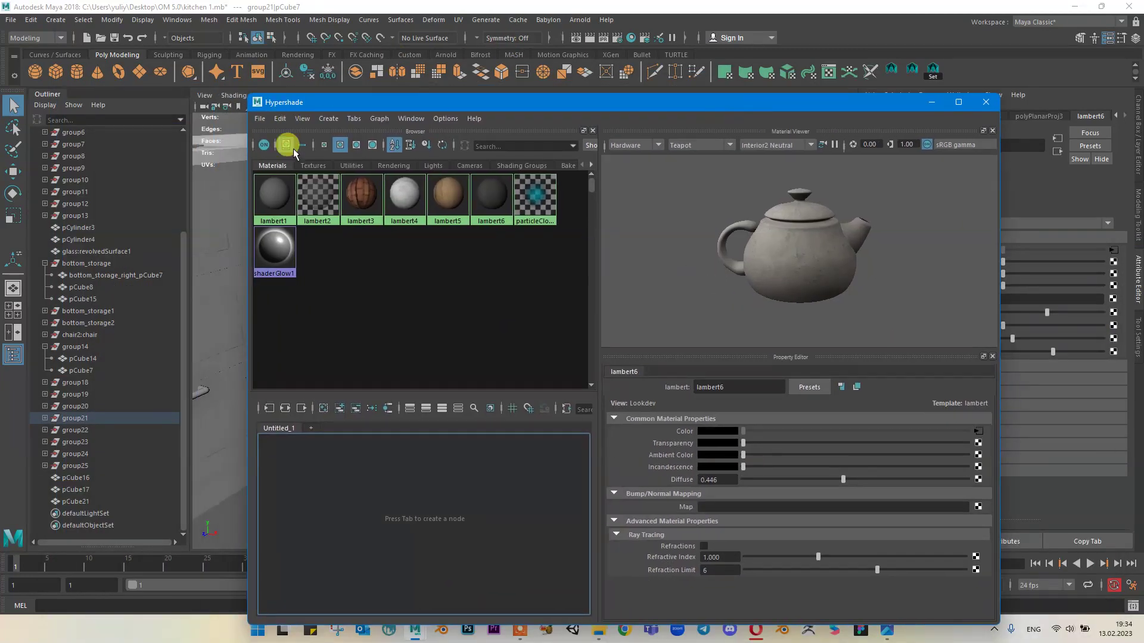
pyautogui.click(178, 21)
pyautogui.moveTo(191, 99)
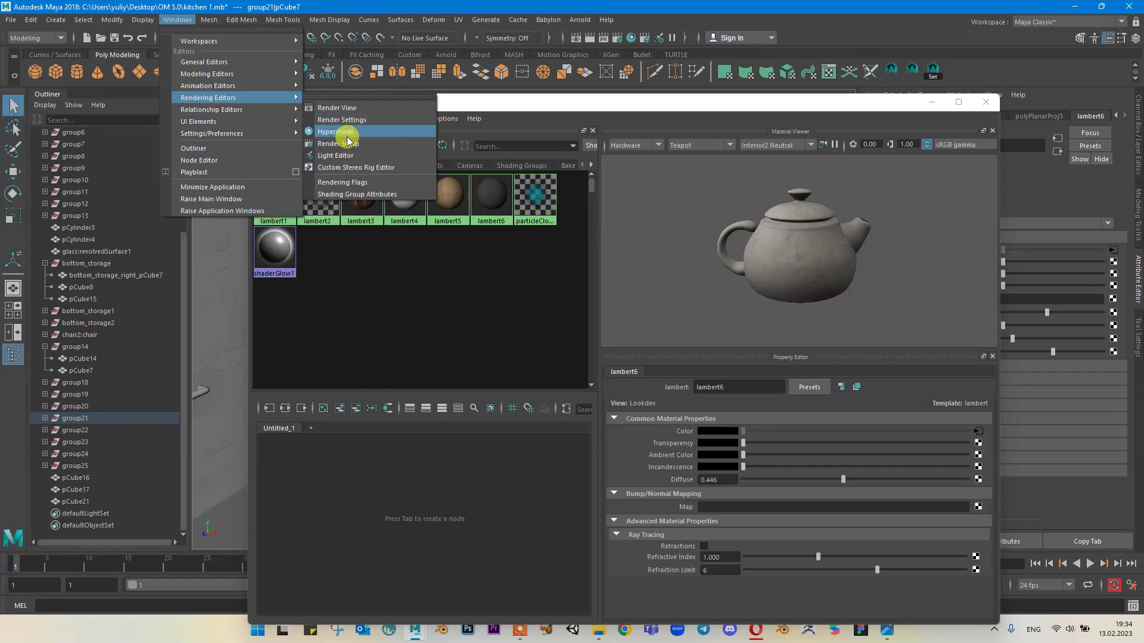
pyautogui.click(411, 134)
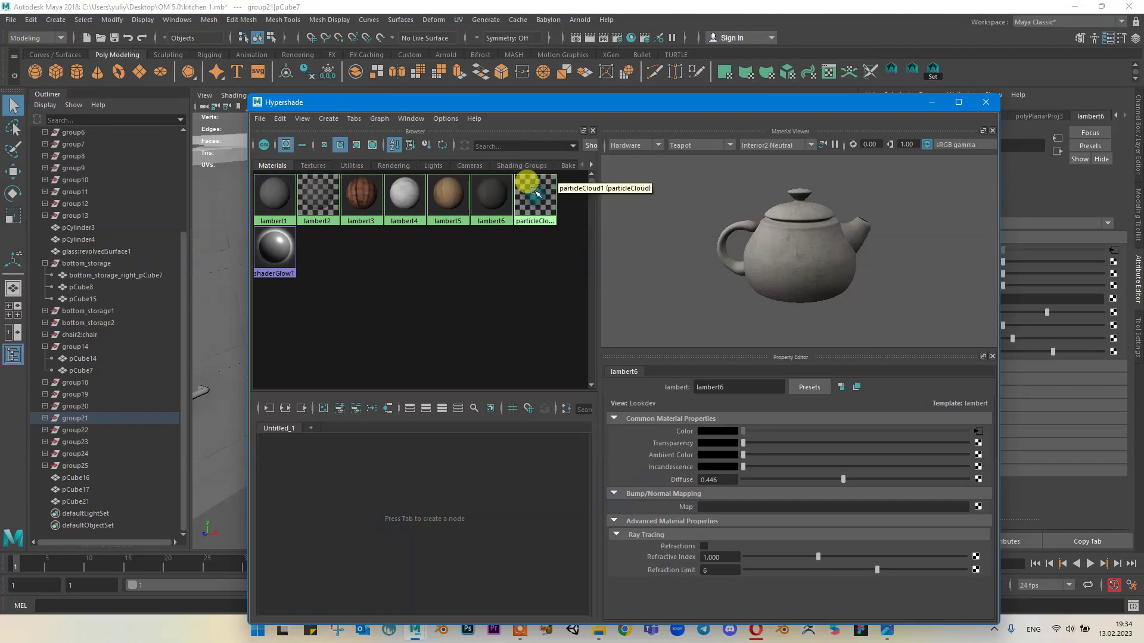
pyautogui.click(487, 201)
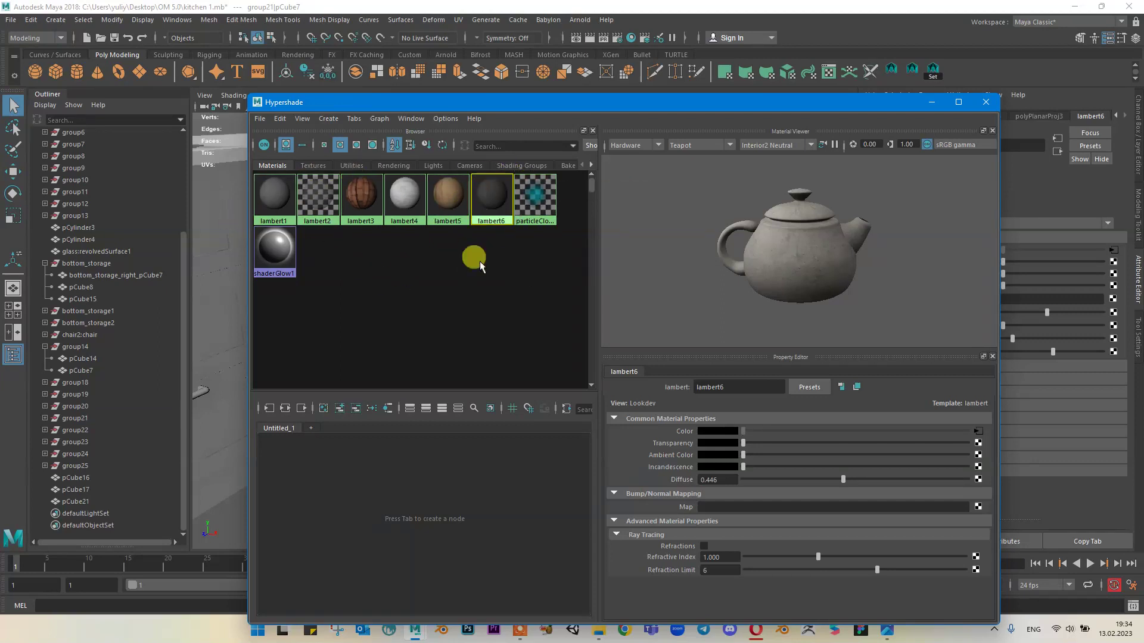
pyautogui.moveTo(675, 111); pyautogui.dragTo(653, 121)
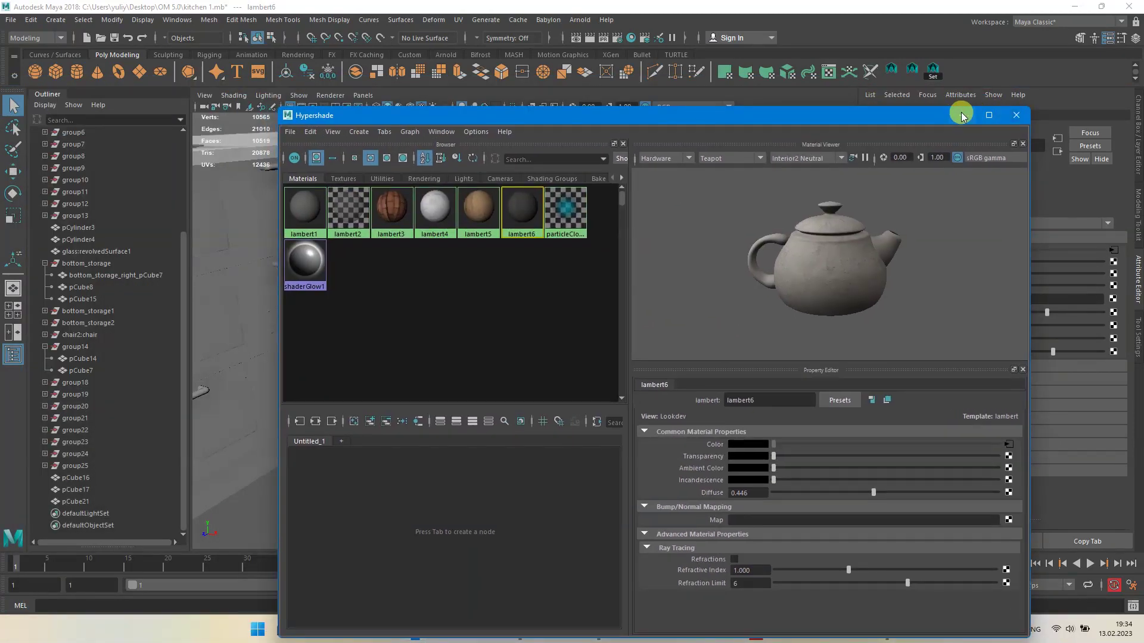
pyautogui.click(961, 115)
# Step: Select the oak corner door together with all the adjoining lower drawer fronts and the narrow door beyond them
pyautogui.scroll(-5, 487, 247)
pyautogui.click(483, 278)
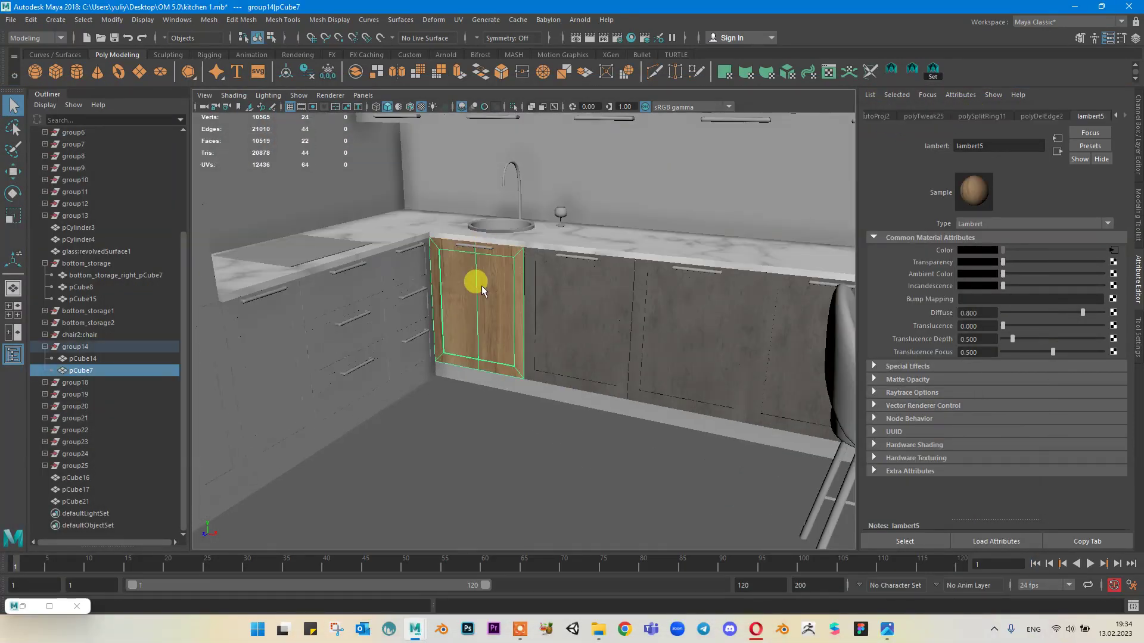
pyautogui.keyDown('alt'); pyautogui.moveTo(492, 275); pyautogui.dragTo(587, 298); pyautogui.keyUp('alt')
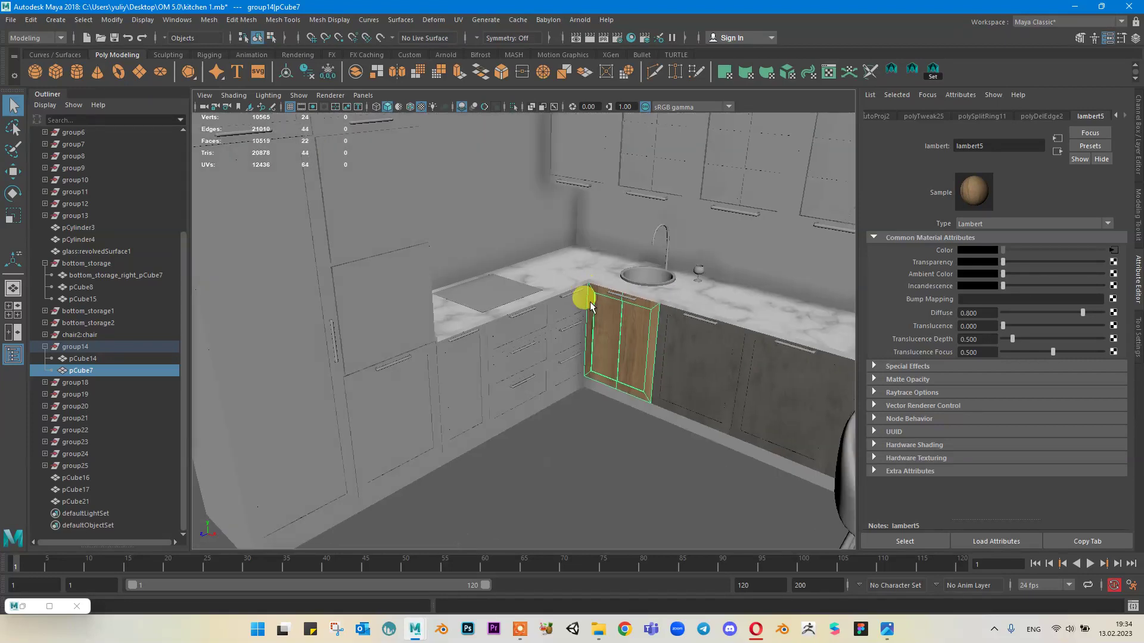
pyautogui.keyDown('shift'); pyautogui.click(556, 311); pyautogui.keyUp('shift')
pyautogui.keyDown('shift'); pyautogui.click(548, 378); pyautogui.keyUp('shift')
pyautogui.keyDown('shift'); pyautogui.click(467, 381); pyautogui.keyUp('shift')
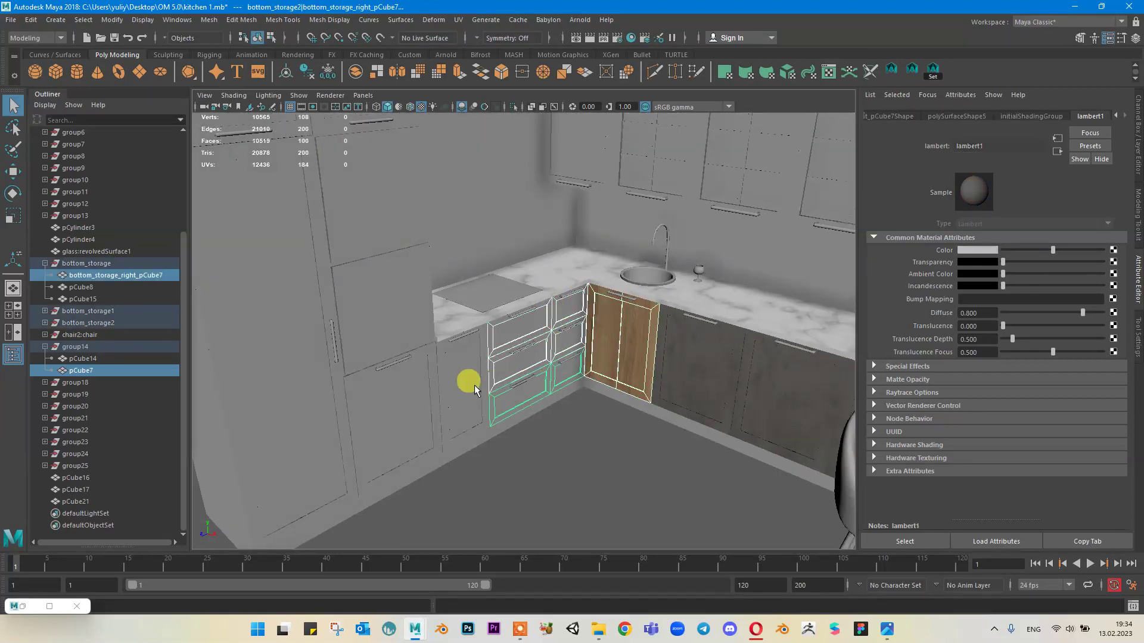
pyautogui.keyDown('shift'); pyautogui.click(451, 386); pyautogui.keyUp('shift')
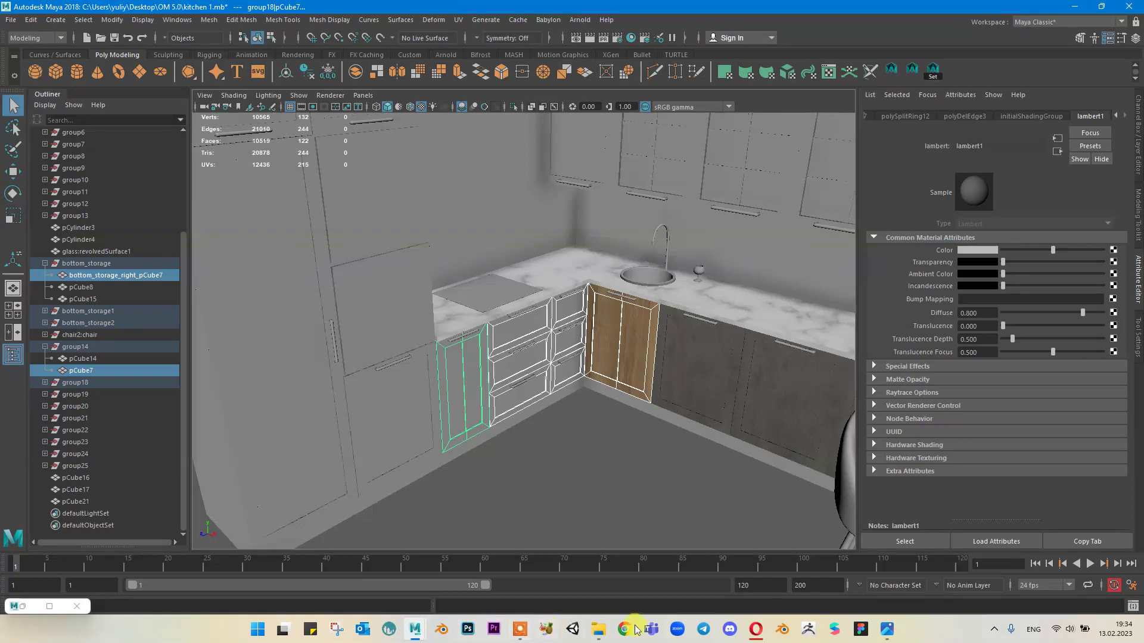
# Step: Restore and shrink the Hypershade window, then assign the lambert6 concrete material to the selected doors and drawer fronts
pyautogui.click(35, 606)
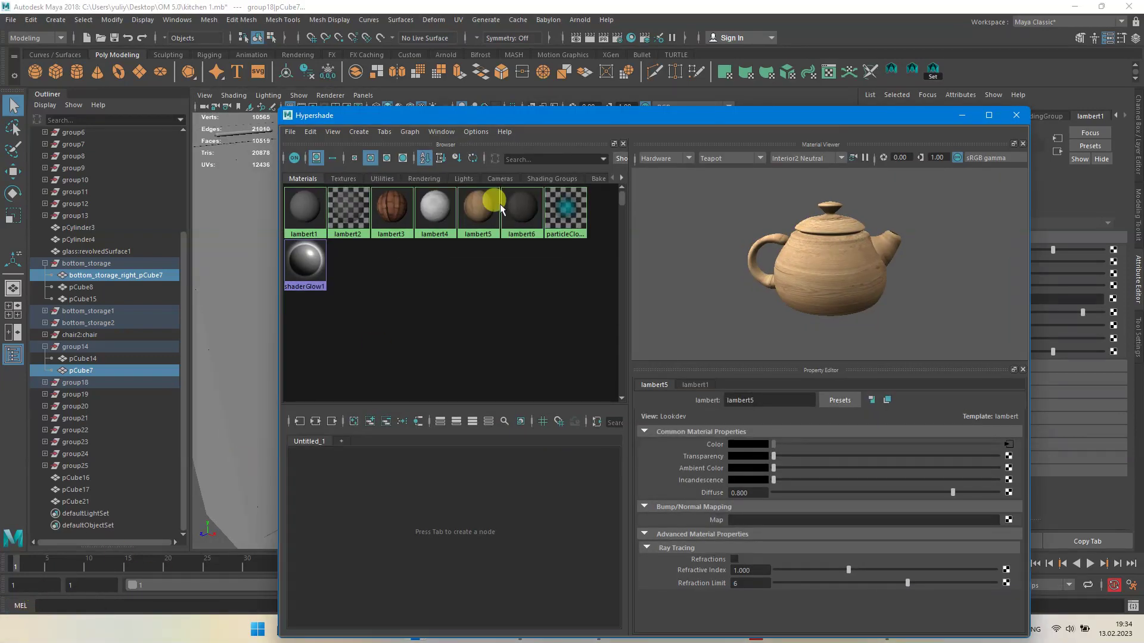
pyautogui.moveTo(570, 156); pyautogui.dragTo(319, 97)
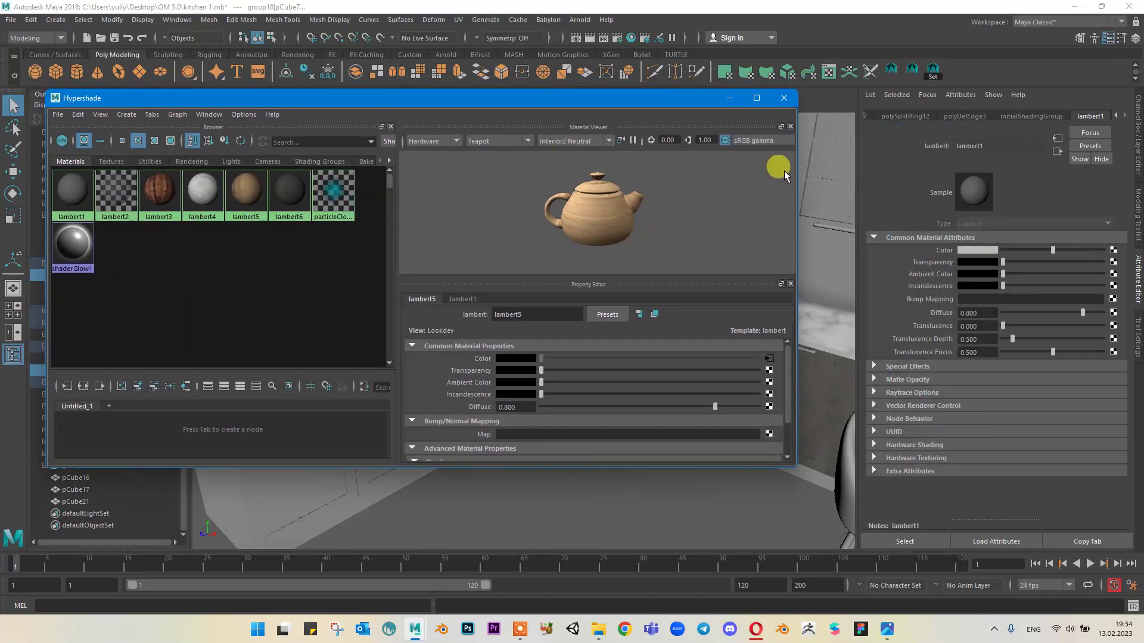
pyautogui.moveTo(798, 165); pyautogui.dragTo(475, 165)
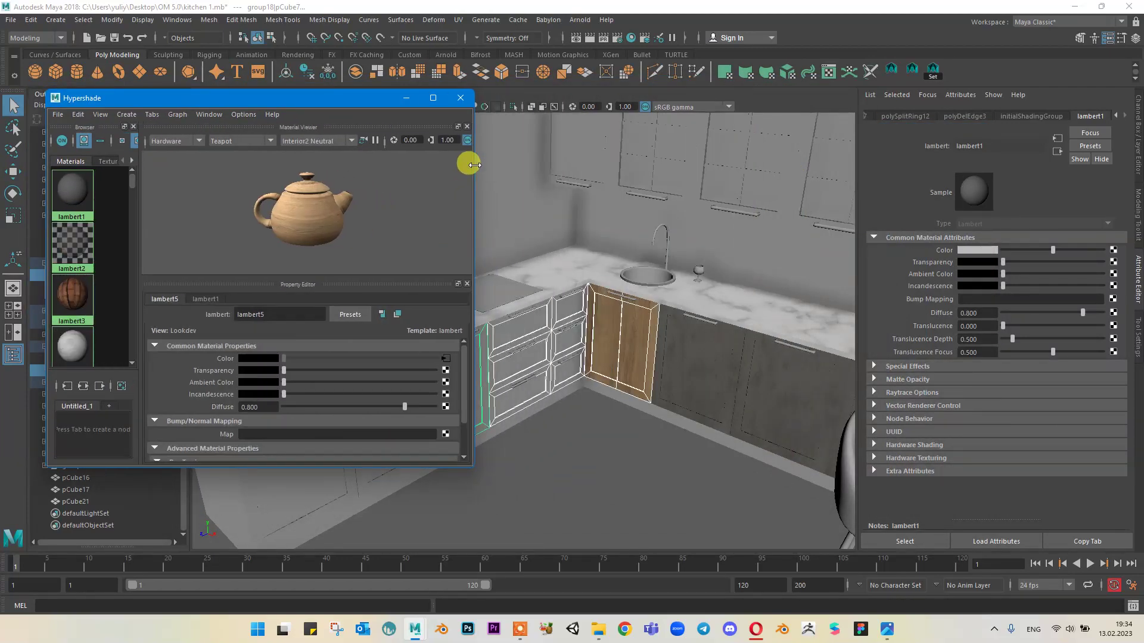
pyautogui.moveTo(133, 199); pyautogui.dragTo(272, 214)
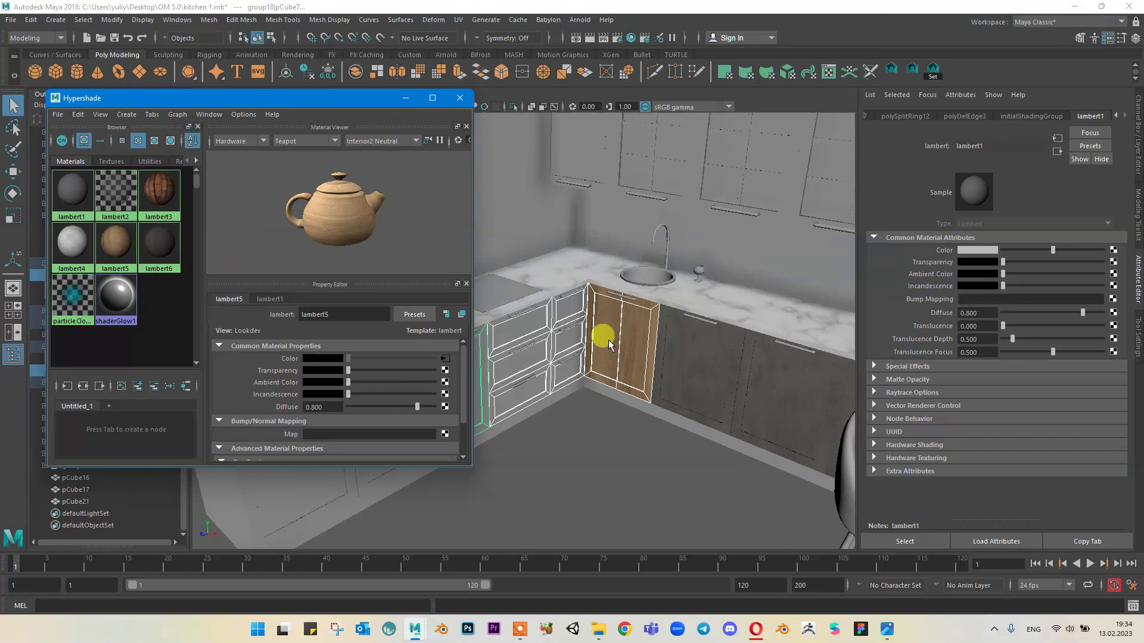
pyautogui.rightClick(158, 255)
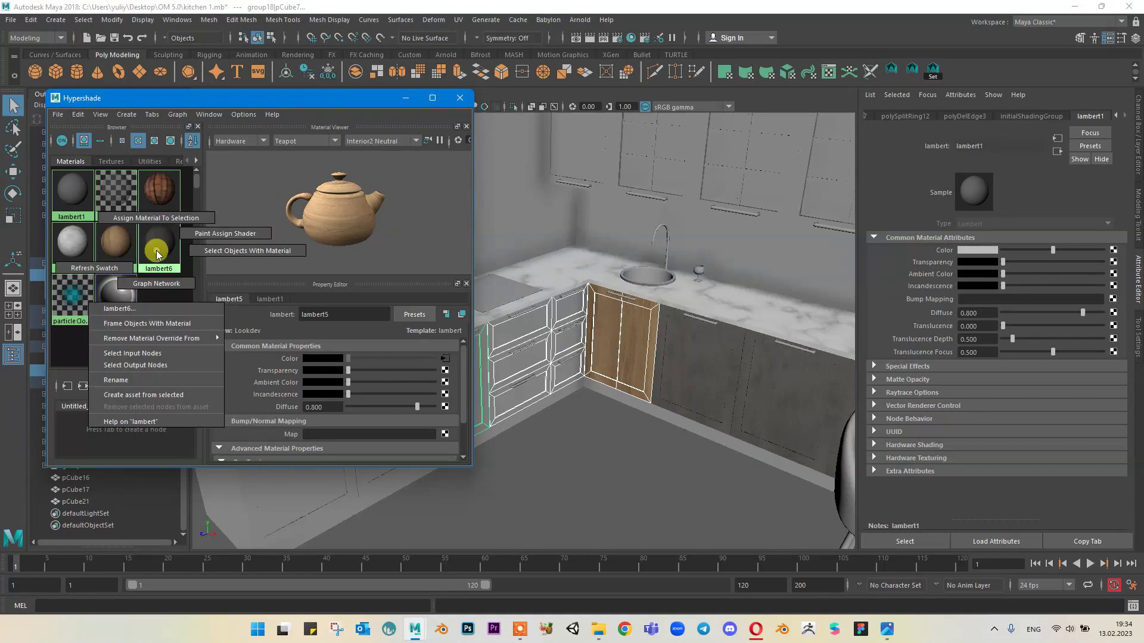
pyautogui.click(157, 221)
pyautogui.click(406, 96)
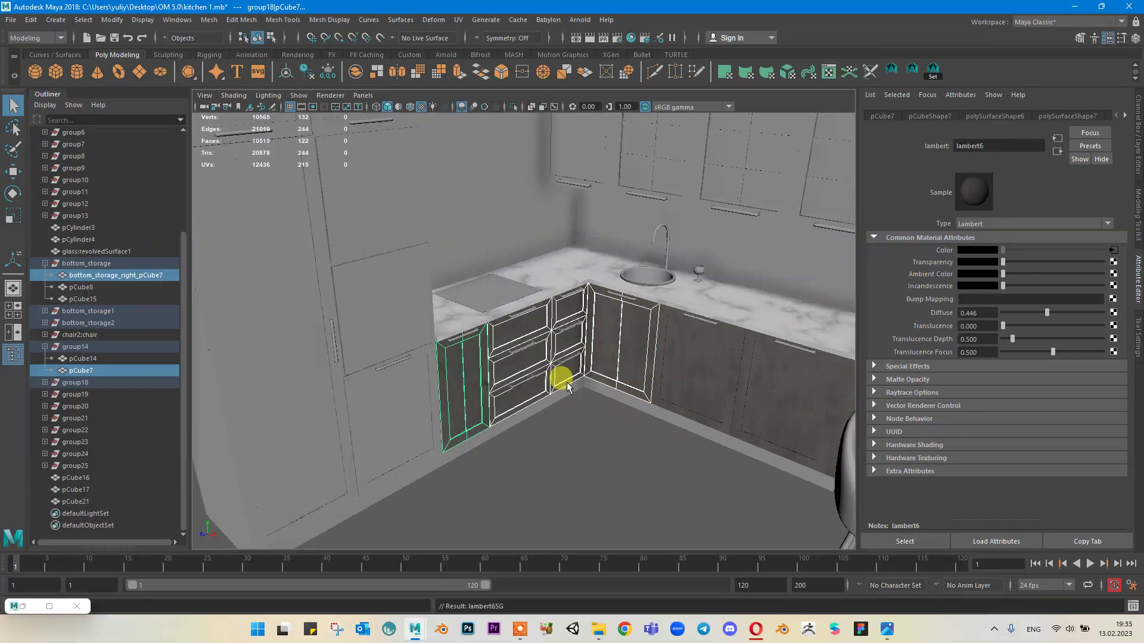
pyautogui.scroll(5, 573, 356)
pyautogui.click(649, 496)
pyautogui.scroll(-4, 548, 324)
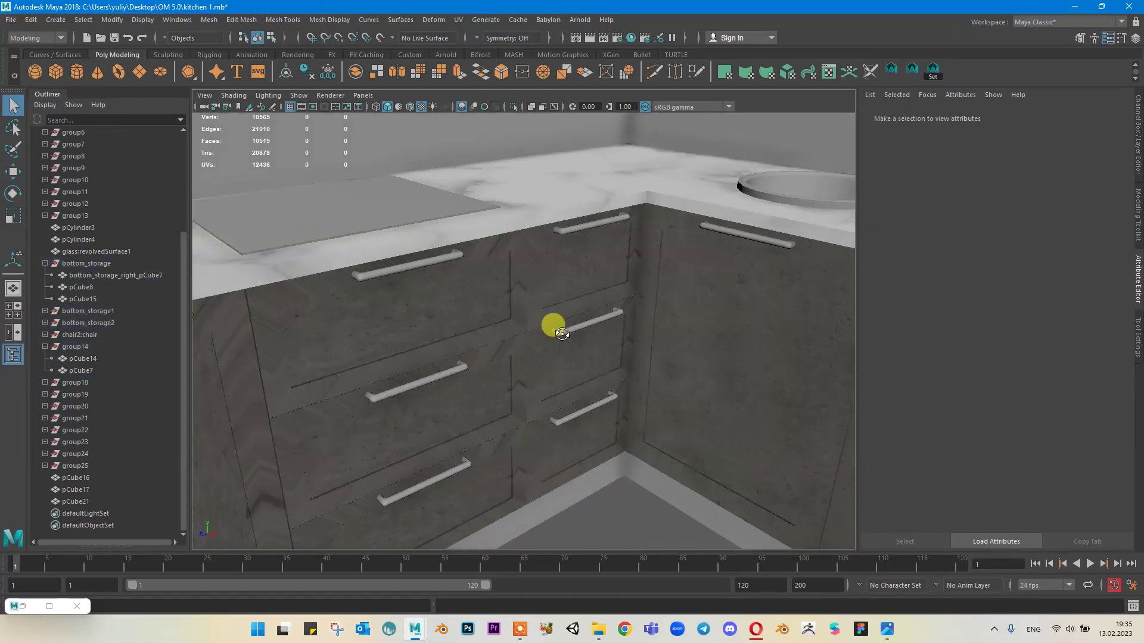
# Step: Apply automatic UV mapping to the uppermost drawer front through the UV Editor, and minimize the editor
pyautogui.click(554, 264)
pyautogui.scroll(4, 600, 304)
pyautogui.scroll(1, 601, 304)
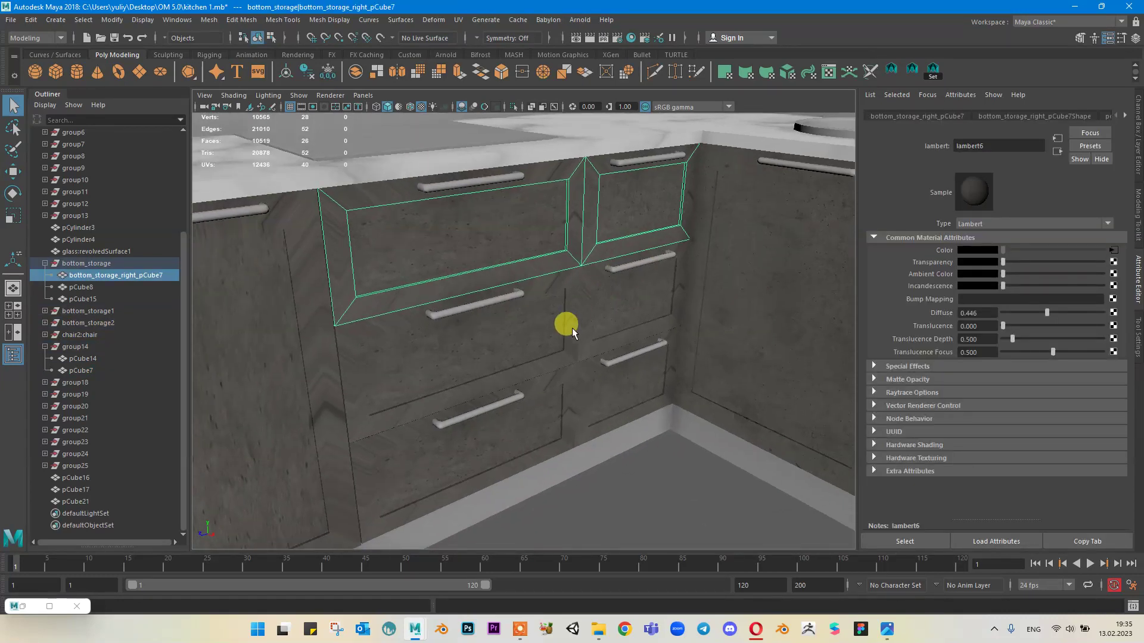
pyautogui.click(829, 71)
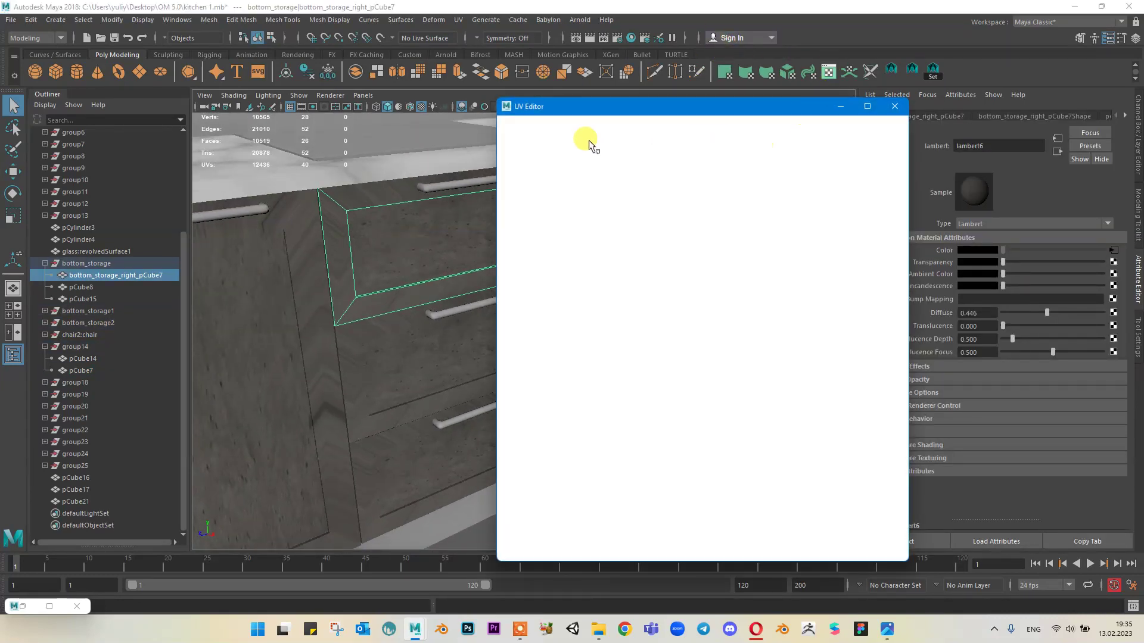
pyautogui.click(488, 155)
pyautogui.click(535, 123)
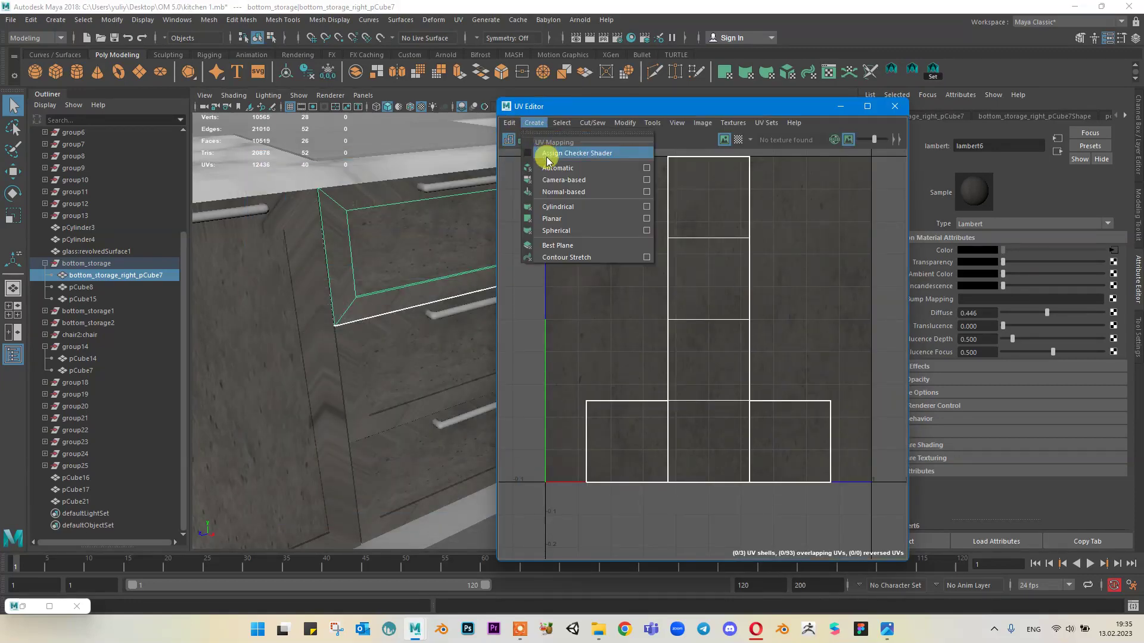
pyautogui.click(540, 168)
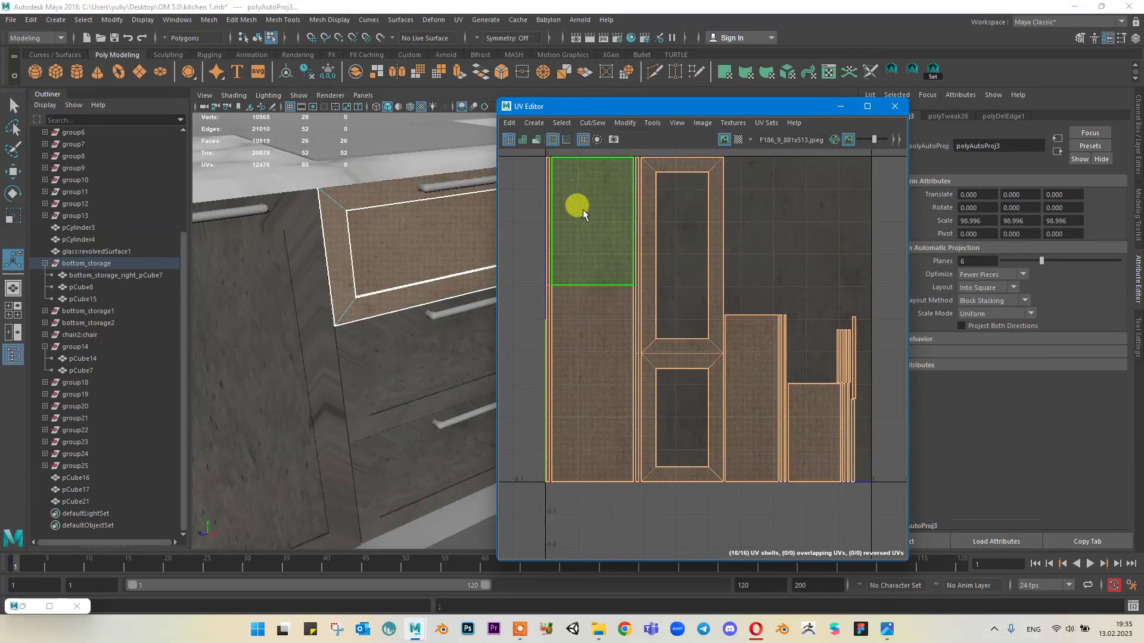
pyautogui.click(839, 108)
pyautogui.click(595, 186)
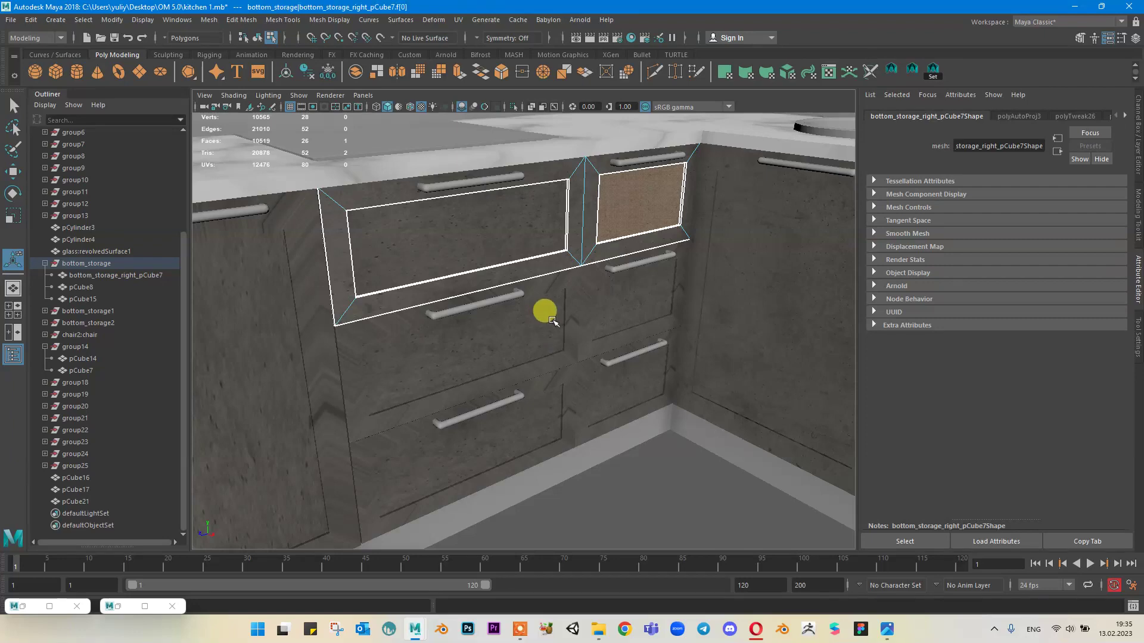
# Step: Apply automatic UV mapping to the middle drawer front, and return to object mode with nothing selected
pyautogui.click(553, 320)
pyautogui.moveTo(650, 340)
pyautogui.keyDown('alt'); pyautogui.mouseDown(button='middle')
pyautogui.moveTo(565, 341)
pyautogui.moveTo(642, 335)
pyautogui.mouseUp(button='middle'); pyautogui.keyUp('alt')
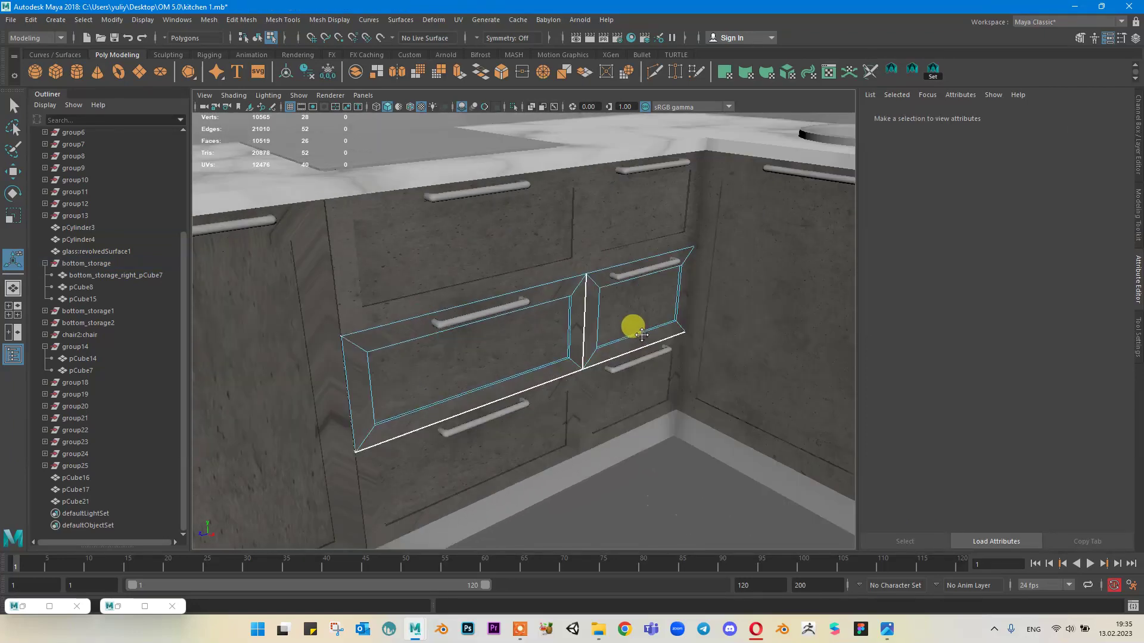
pyautogui.scroll(3, 615, 321)
pyautogui.scroll(-3, 615, 321)
pyautogui.moveTo(579, 303)
pyautogui.mouseDown(button='right')
pyautogui.moveTo(637, 305)
pyautogui.moveTo(640, 288)
pyautogui.moveTo(563, 309)
pyautogui.moveTo(581, 306)
pyautogui.mouseUp(button='right')
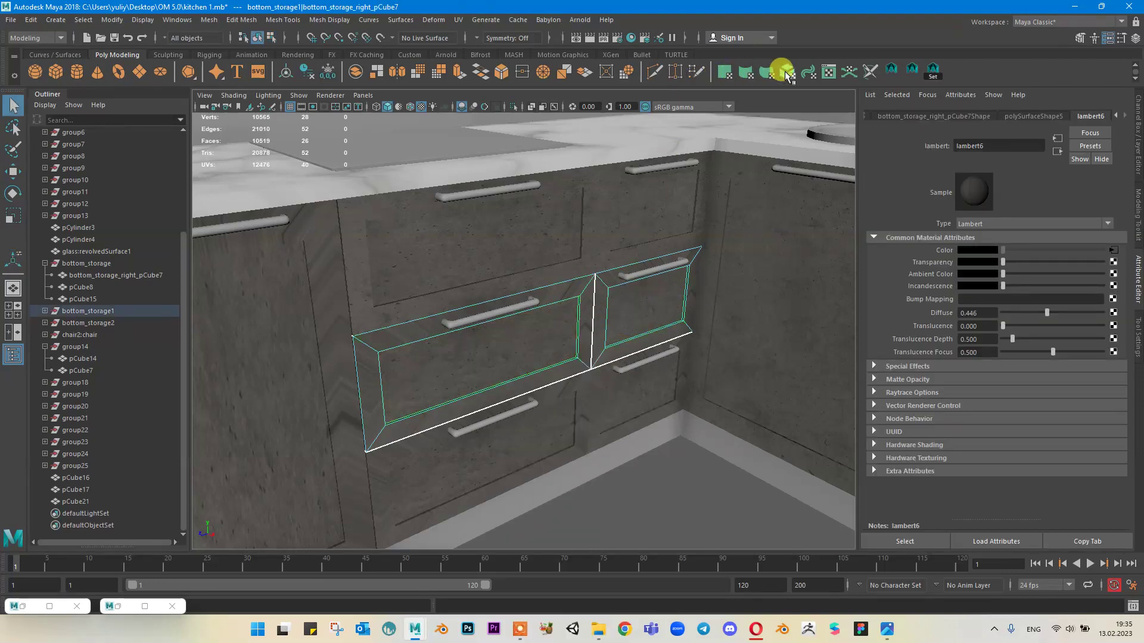
pyautogui.click(787, 72)
pyautogui.moveTo(641, 289); pyautogui.dragTo(710, 235, button='right')
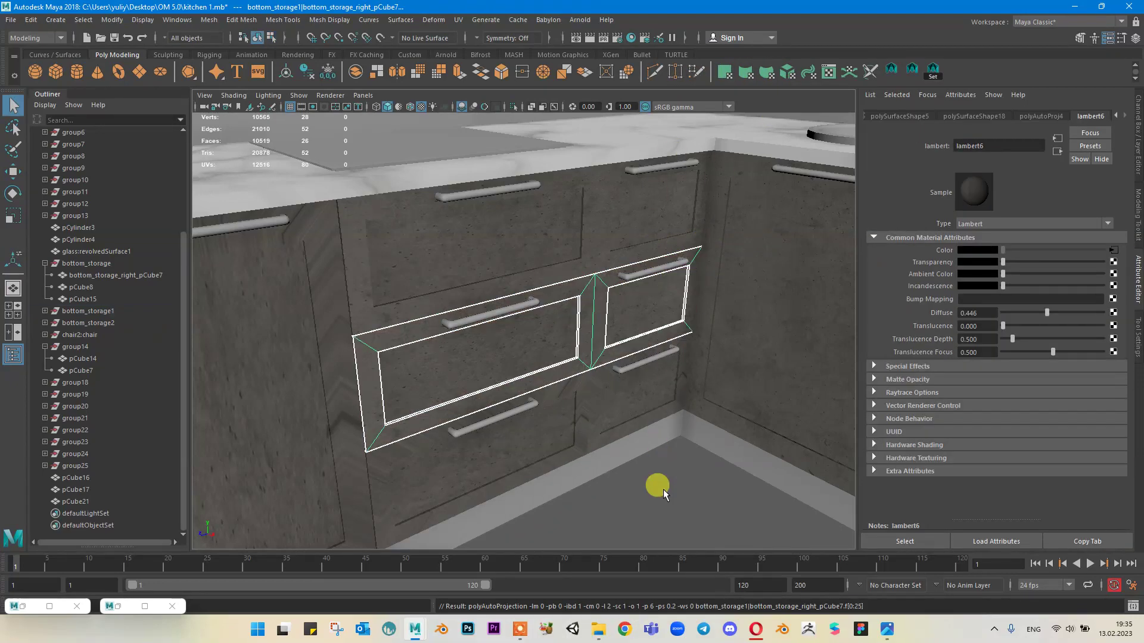
pyautogui.click(663, 493)
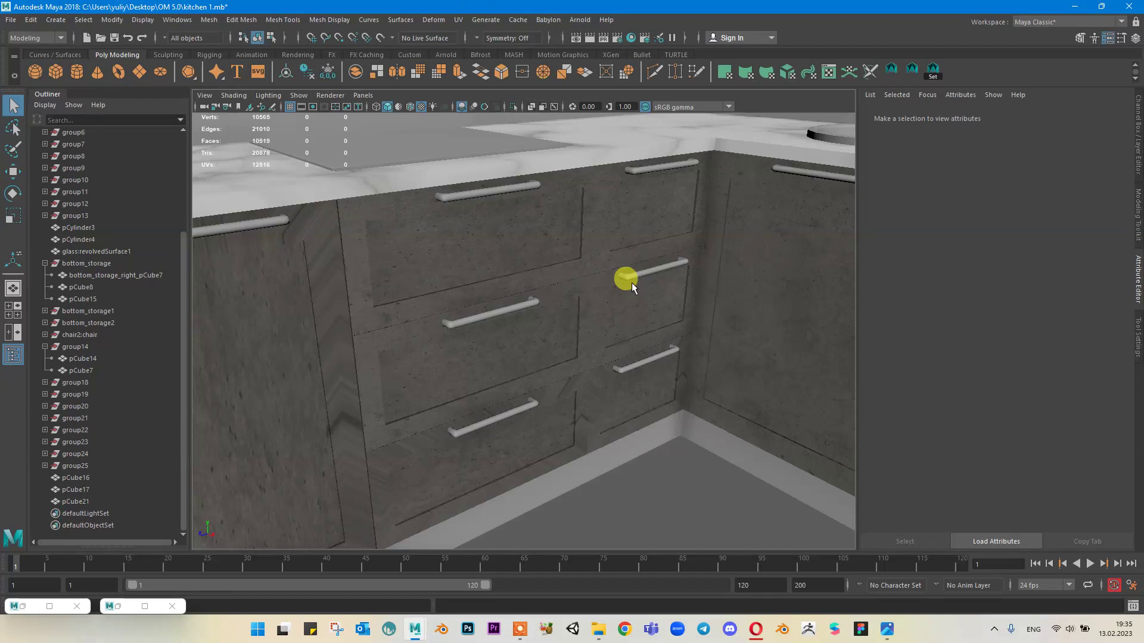
# Step: Apply automatic UV mapping to the lowest drawer front, and clear the selection in object mode
pyautogui.click(599, 380)
pyautogui.click(788, 72)
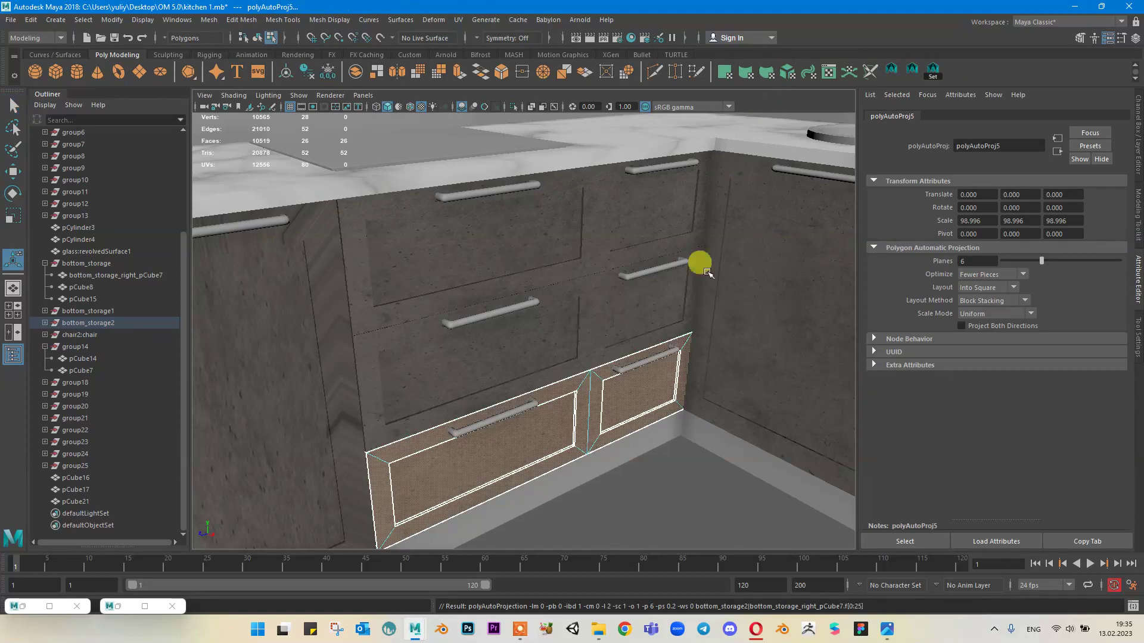
pyautogui.moveTo(673, 302); pyautogui.dragTo(749, 265, button='right')
pyautogui.click(707, 467)
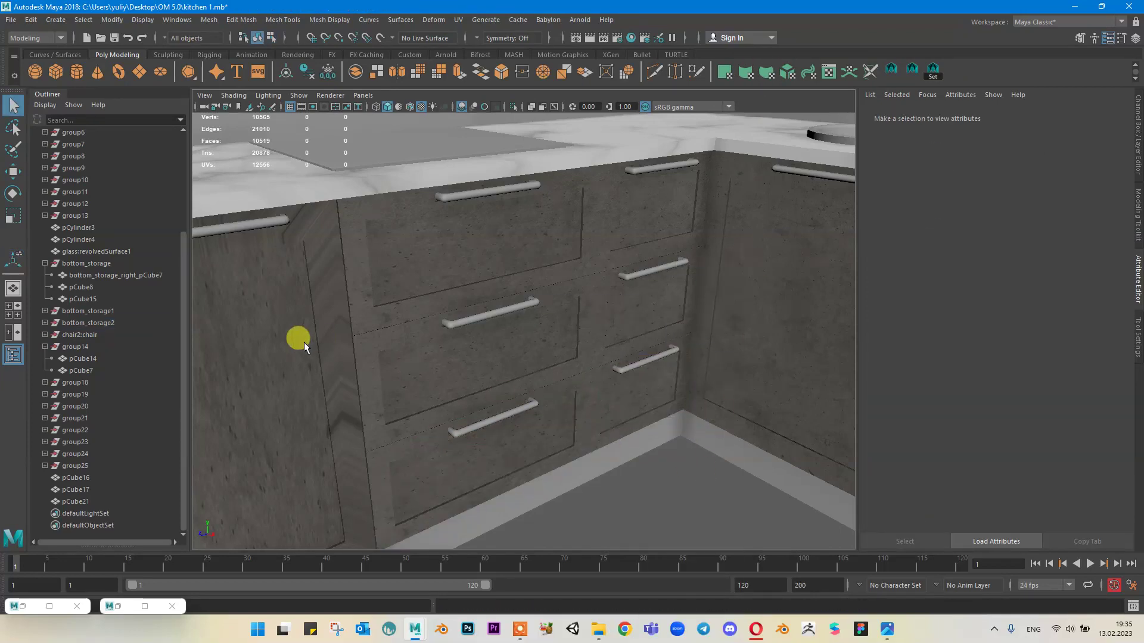
# Step: Repeat the automatic UV mapping on the narrow door beside the drawers, and deselect it in object mode
pyautogui.click(298, 338)
pyautogui.scroll(-3, 424, 314)
pyautogui.press('g')
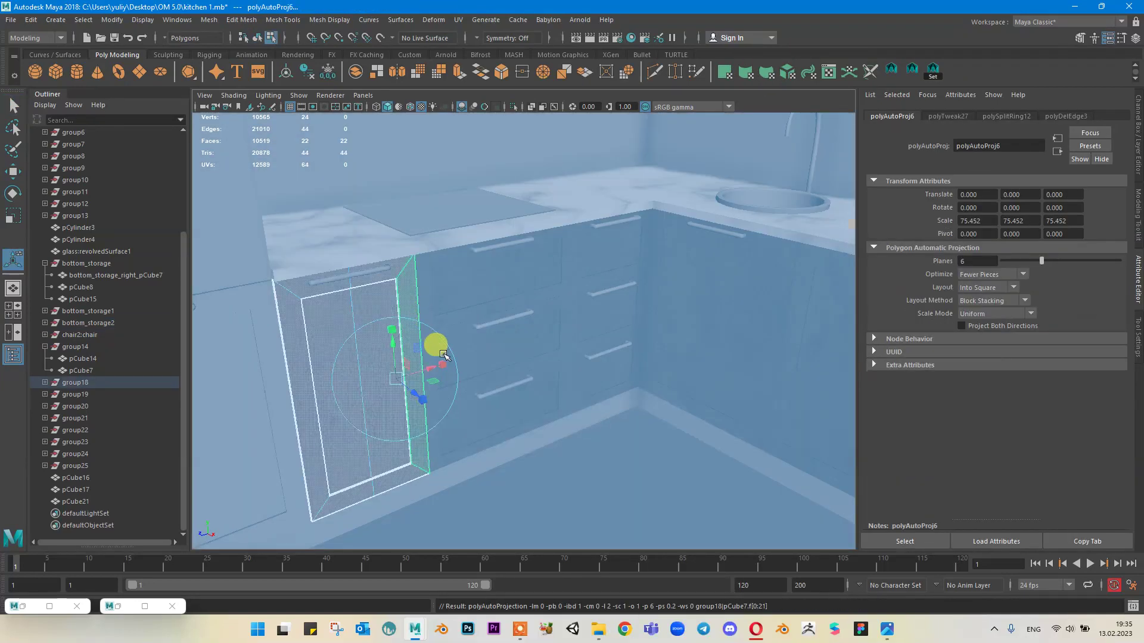
pyautogui.moveTo(404, 296); pyautogui.dragTo(501, 255, button='right')
pyautogui.click(595, 474)
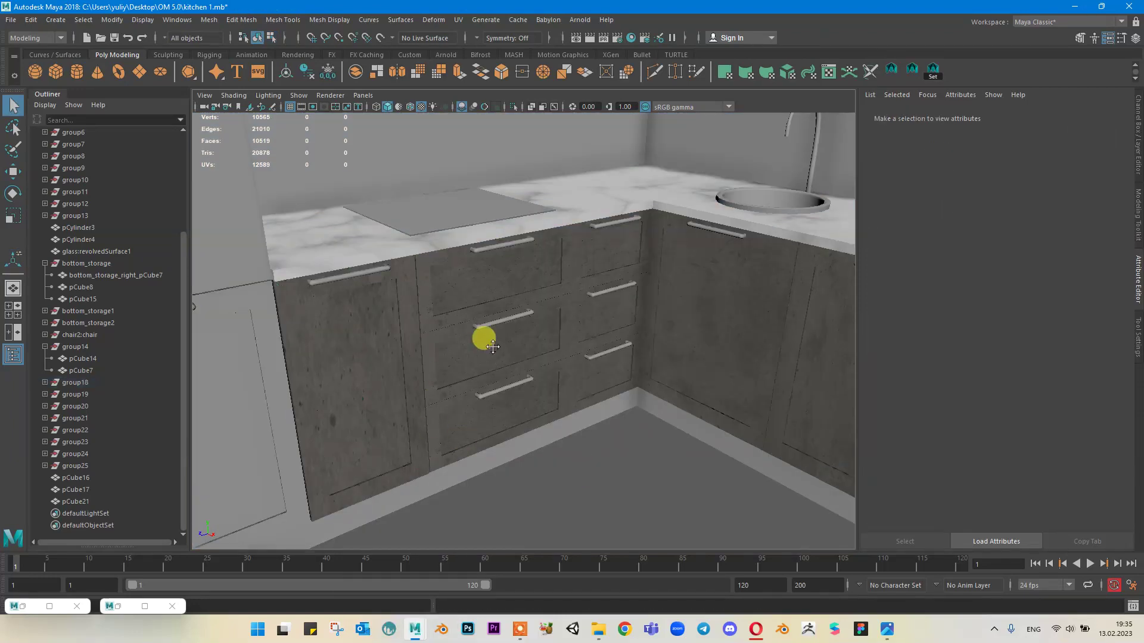
# Step: Select all the front faces of the narrow door, covering both inner panel halves and the surrounding frame
pyautogui.keyDown('alt'); pyautogui.moveTo(488, 342); pyautogui.dragTo(446, 329); pyautogui.keyUp('alt')
pyautogui.keyDown('alt'); pyautogui.moveTo(446, 330); pyautogui.dragTo(494, 326, button='middle'); pyautogui.keyUp('alt')
pyautogui.scroll(-3, 494, 325)
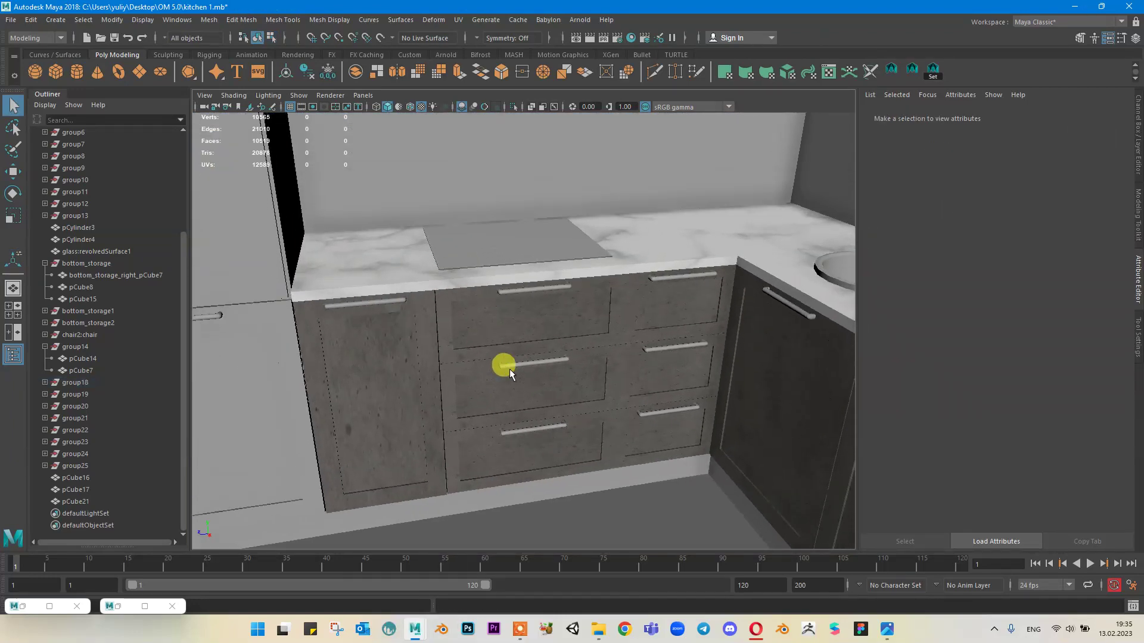
pyautogui.scroll(3, 506, 334)
pyautogui.scroll(4, 477, 233)
pyautogui.keyDown('alt'); pyautogui.moveTo(488, 226); pyautogui.dragTo(490, 303, button='middle'); pyautogui.keyUp('alt')
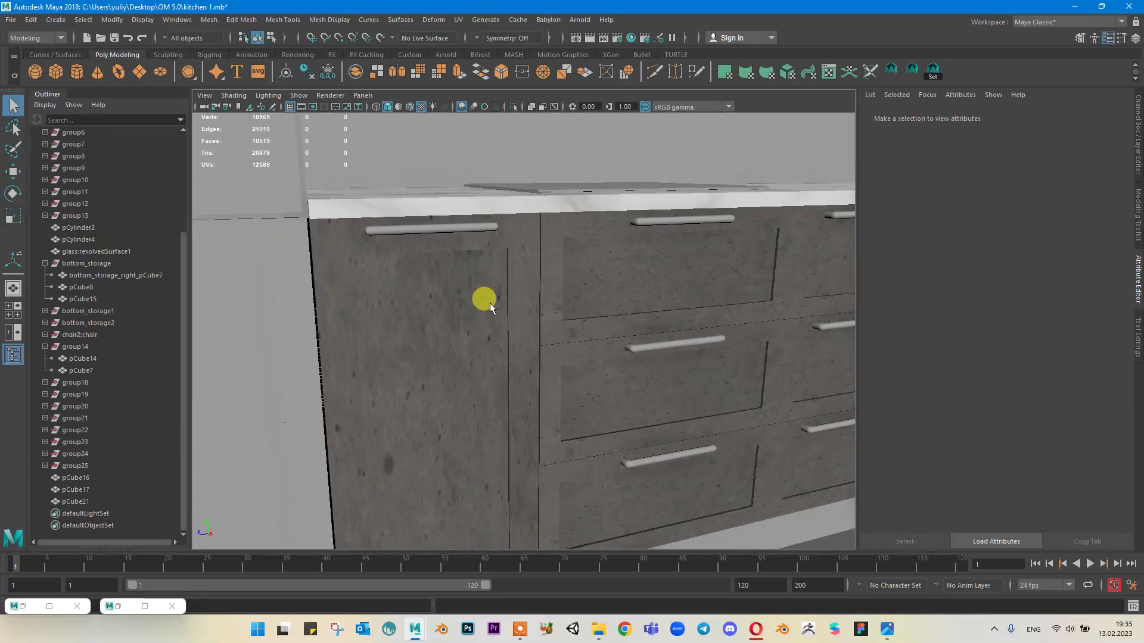
pyautogui.click(499, 291)
pyautogui.moveTo(513, 246); pyautogui.dragTo(522, 262, button='right')
pyautogui.click(522, 258)
pyautogui.keyDown('shift'); pyautogui.click(503, 238); pyautogui.keyUp('shift')
pyautogui.keyDown('shift'); pyautogui.click(453, 282); pyautogui.keyUp('shift')
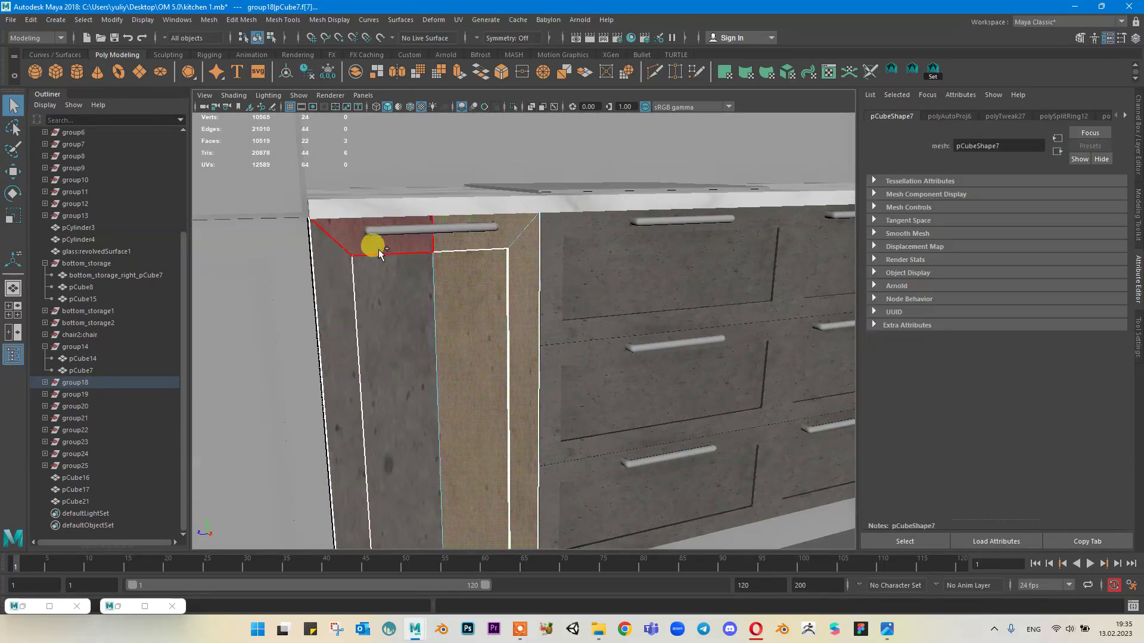
pyautogui.keyDown('shift'); pyautogui.click(379, 249); pyautogui.keyUp('shift')
pyautogui.keyDown('shift'); pyautogui.click(357, 284); pyautogui.keyUp('shift')
pyautogui.keyDown('shift'); pyautogui.click(351, 293); pyautogui.keyUp('shift')
pyautogui.keyDown('alt'); pyautogui.moveTo(651, 422); pyautogui.dragTo(652, 322, button='middle'); pyautogui.keyUp('alt')
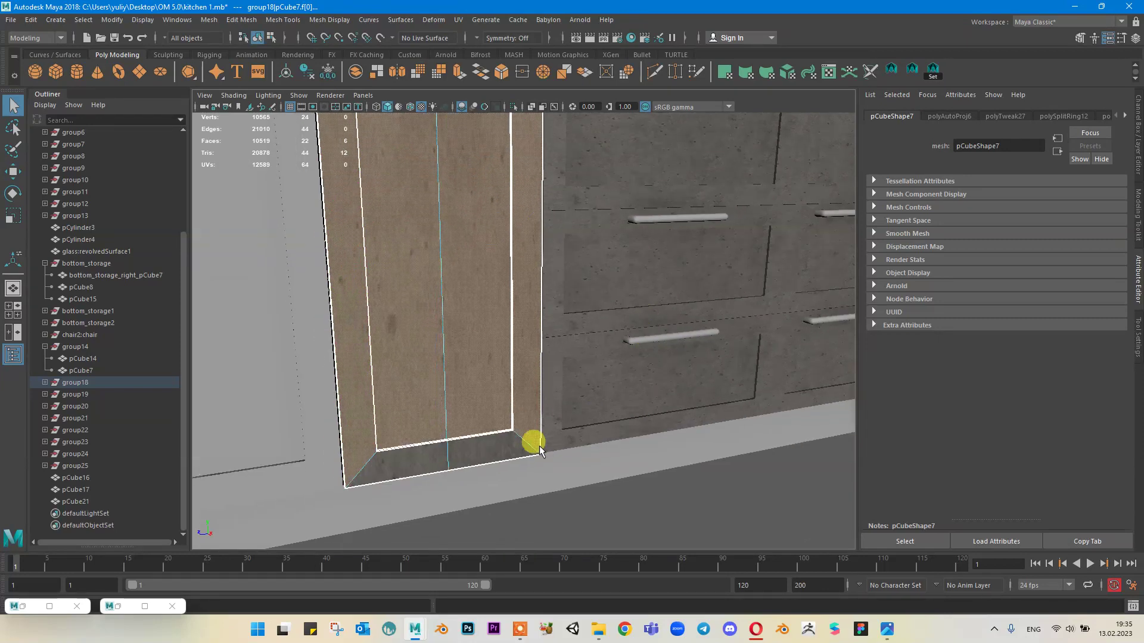
pyautogui.keyDown('shift'); pyautogui.click(511, 446); pyautogui.keyUp('shift')
pyautogui.keyDown('shift'); pyautogui.click(429, 456); pyautogui.keyUp('shift')
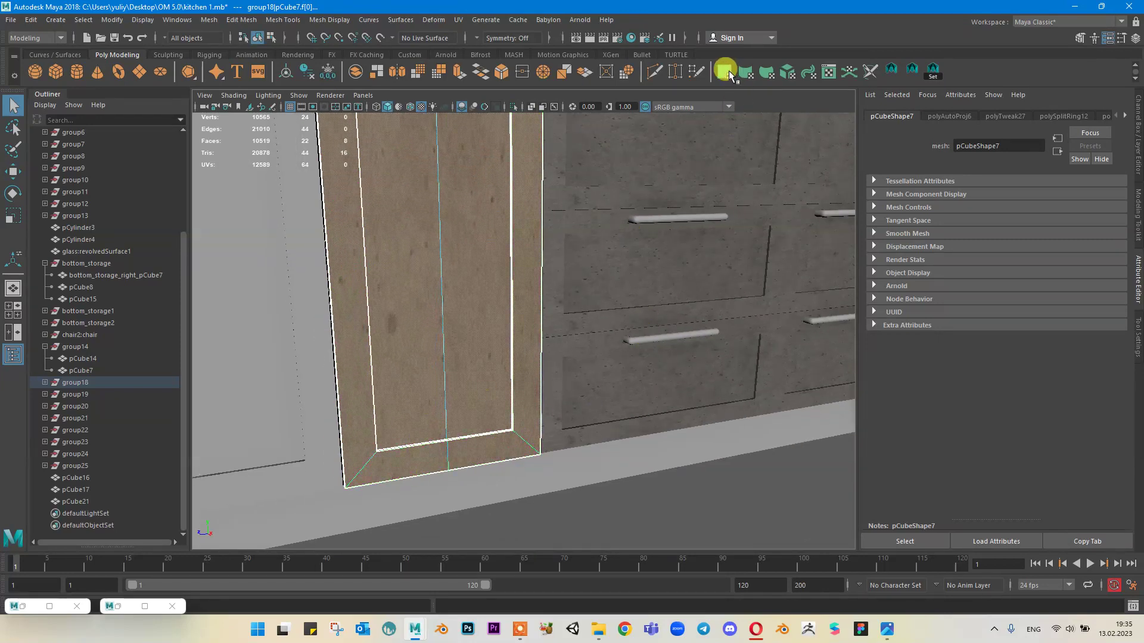
# Step: Try a planar UV projection with the preset settings on the selected door faces, and undo it
pyautogui.click(458, 19)
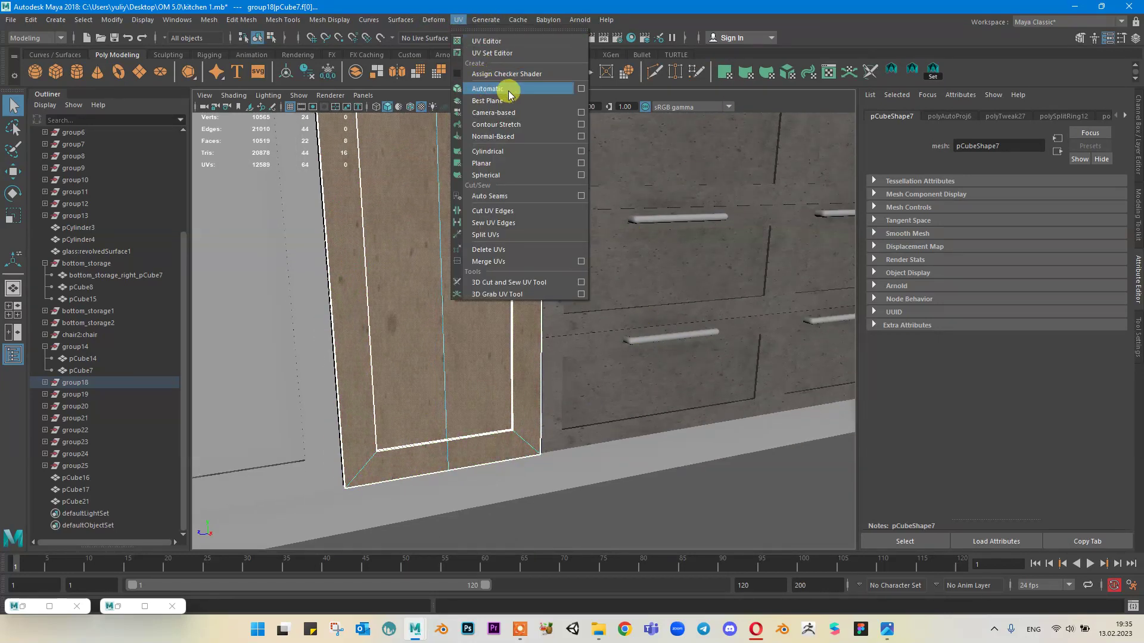
pyautogui.click(460, 23)
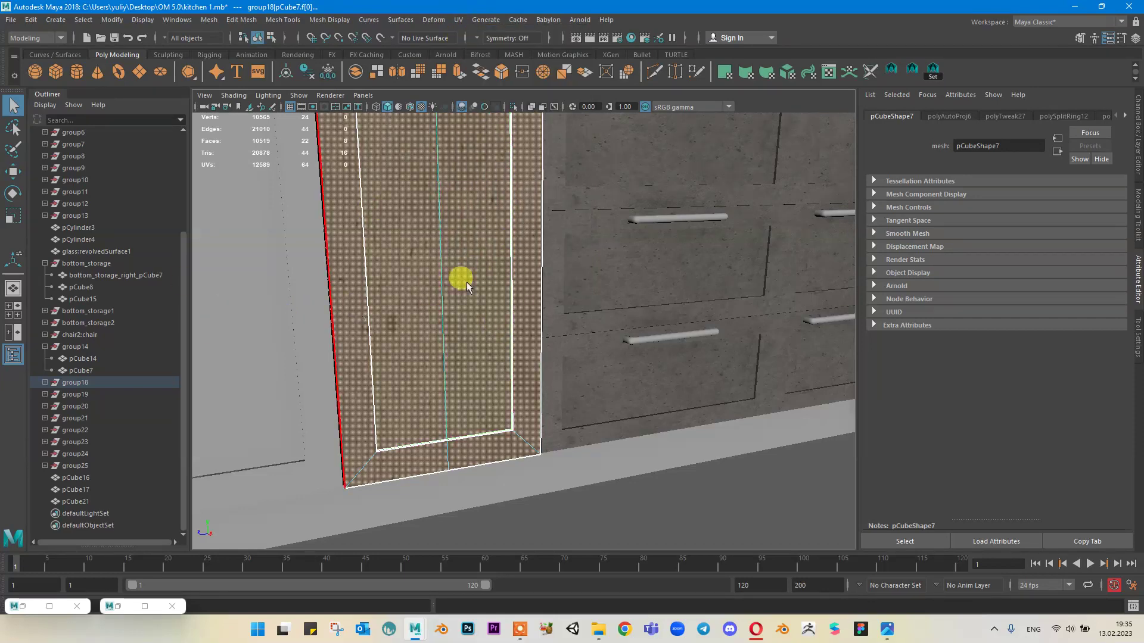
pyautogui.click(724, 73)
pyautogui.scroll(-5, 493, 233)
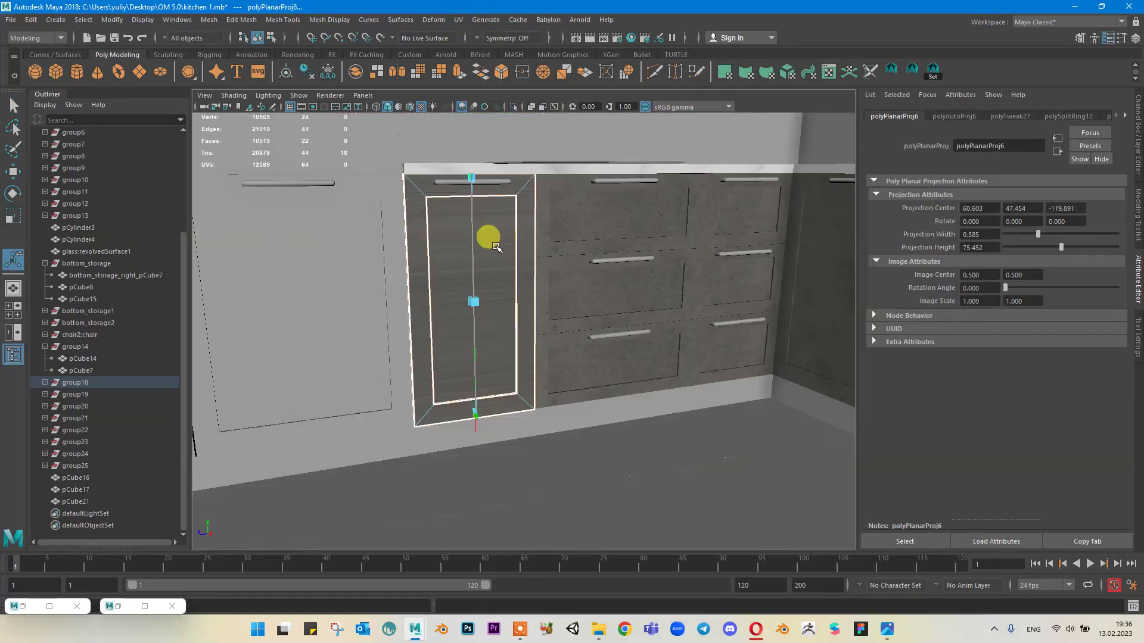
pyautogui.scroll(5, 465, 237)
pyautogui.scroll(-3, 463, 240)
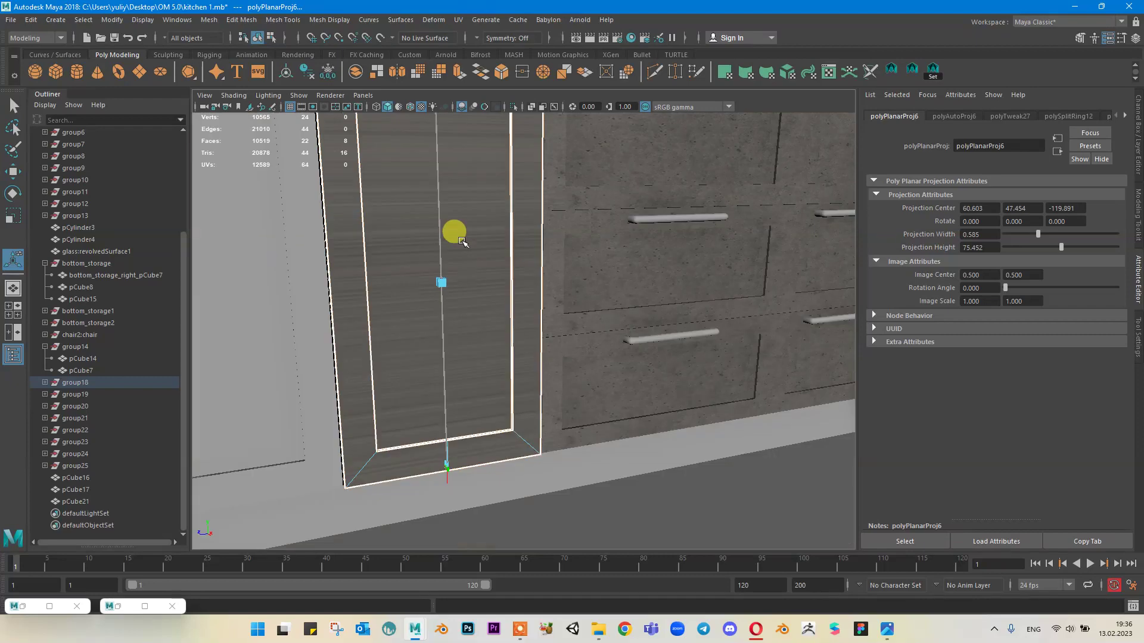
pyautogui.hotkey('ctrl', 'z')
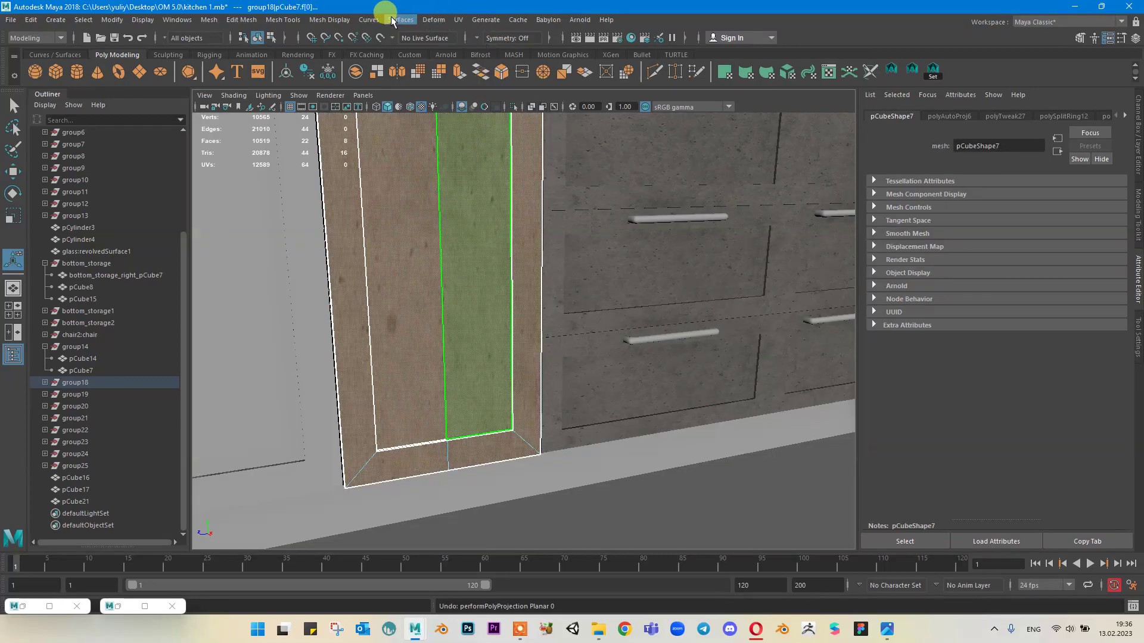
# Step: Project planar UVs from the X axis, fitted to the bounding box, onto the selected door faces, and return to object mode
pyautogui.click(458, 19)
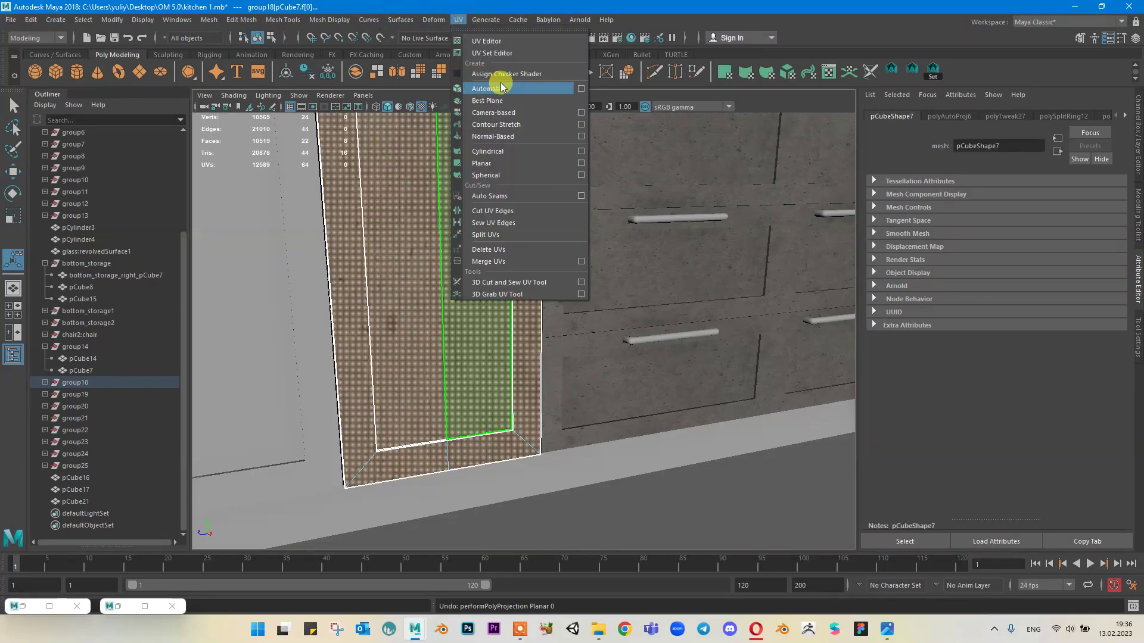
pyautogui.click(580, 163)
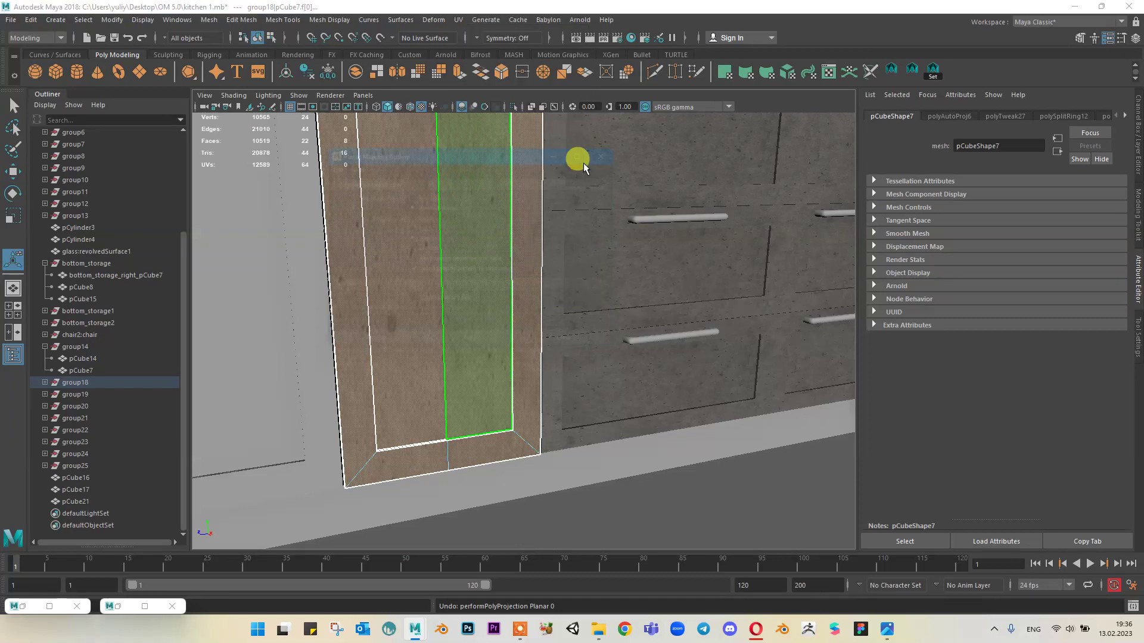
pyautogui.click(428, 218)
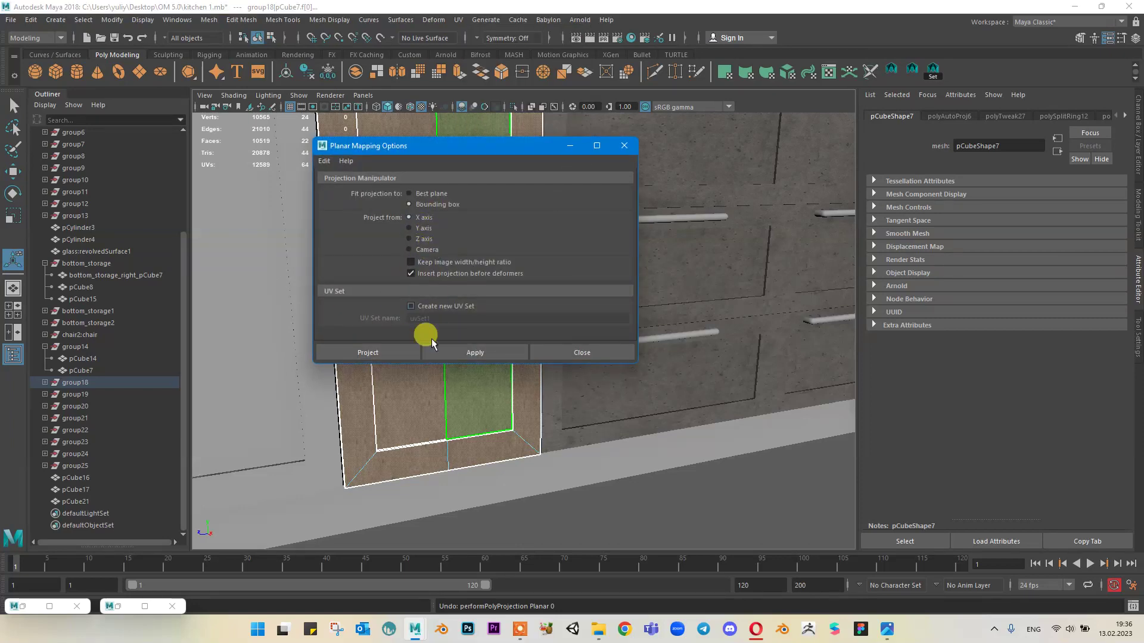
pyautogui.click(408, 354)
pyautogui.scroll(-4, 620, 230)
pyautogui.keyDown('alt'); pyautogui.moveTo(531, 257); pyautogui.dragTo(541, 310, button='middle'); pyautogui.keyUp('alt')
pyautogui.moveTo(518, 291); pyautogui.dragTo(598, 243, button='right')
pyautogui.click(665, 488)
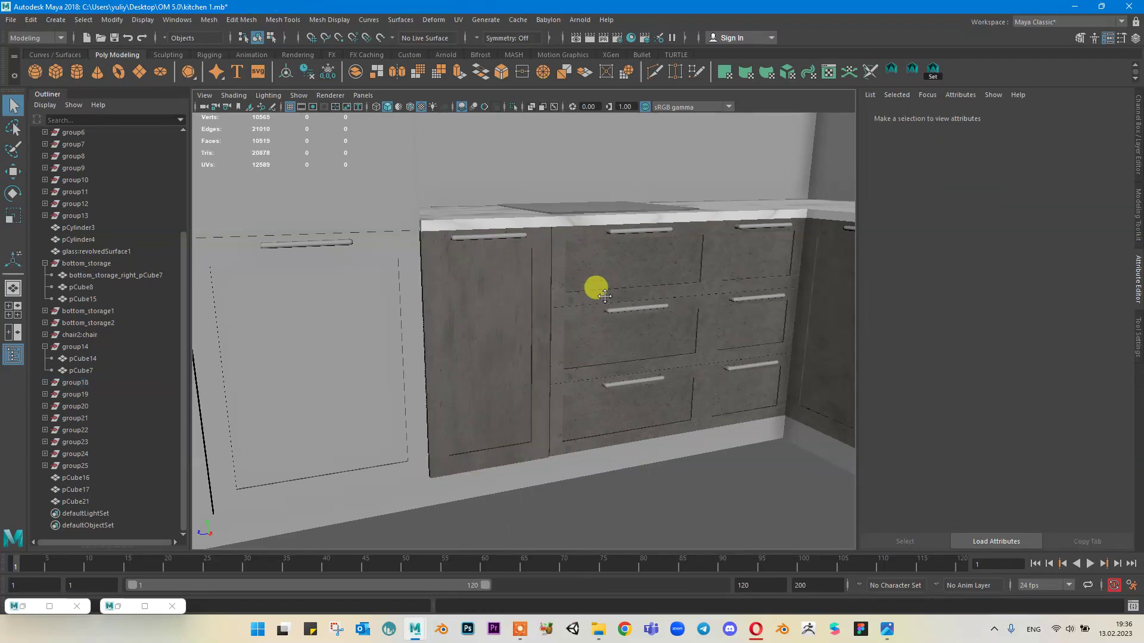
# Step: Select the narrow door, restore the UV Editor to show its layout, and switch to face selection
pyautogui.keyDown('alt'); pyautogui.moveTo(600, 294); pyautogui.dragTo(498, 275, button='middle'); pyautogui.keyUp('alt')
pyautogui.scroll(-3, 500, 280)
pyautogui.moveTo(472, 281)
pyautogui.keyDown('alt'); pyautogui.mouseDown()
pyautogui.moveTo(488, 298)
pyautogui.moveTo(479, 284)
pyautogui.mouseUp(); pyautogui.keyUp('alt')
pyautogui.scroll(5, 445, 330)
pyautogui.click(433, 310)
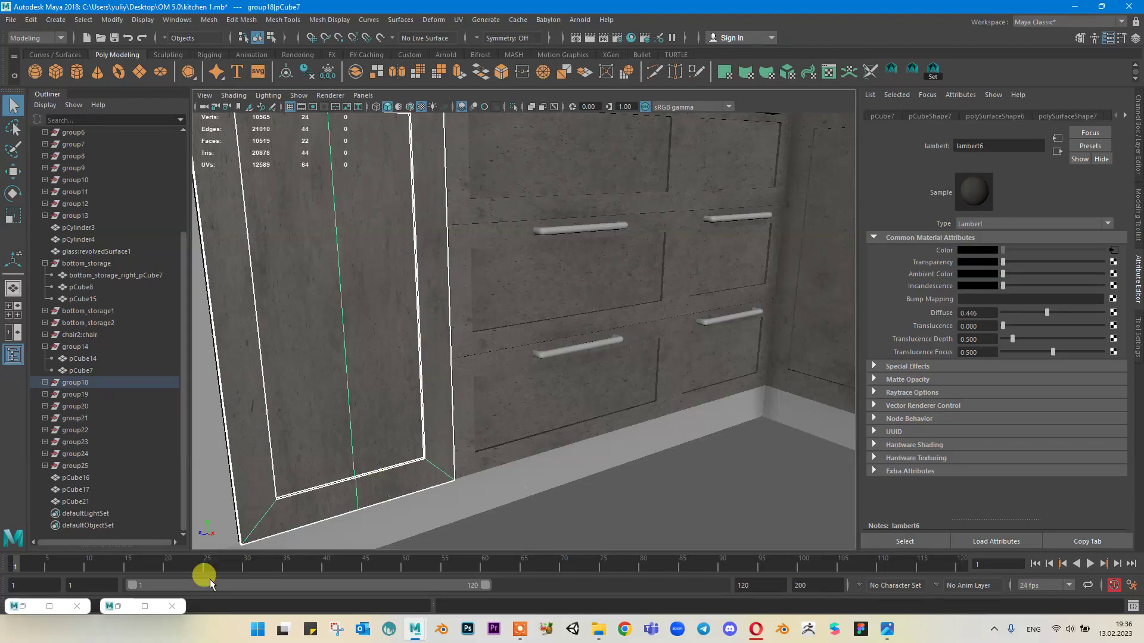
pyautogui.click(115, 606)
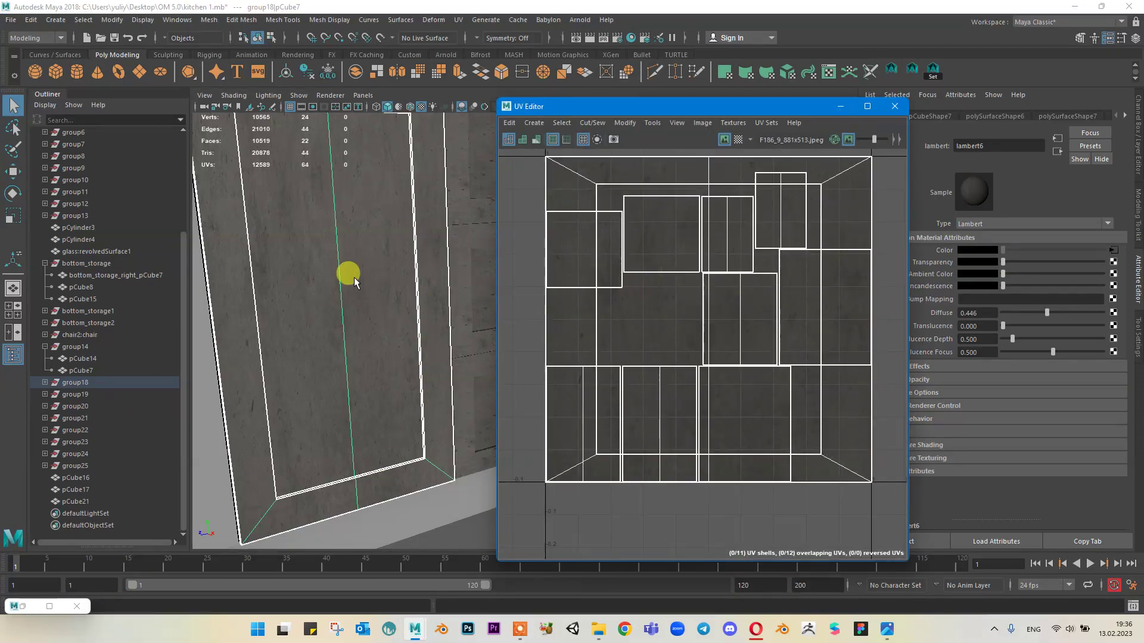
pyautogui.moveTo(439, 248); pyautogui.dragTo(438, 274, button='right')
# Step: Select every front face of the narrow door, including both panel halves and all the frame pieces
pyautogui.click(382, 256)
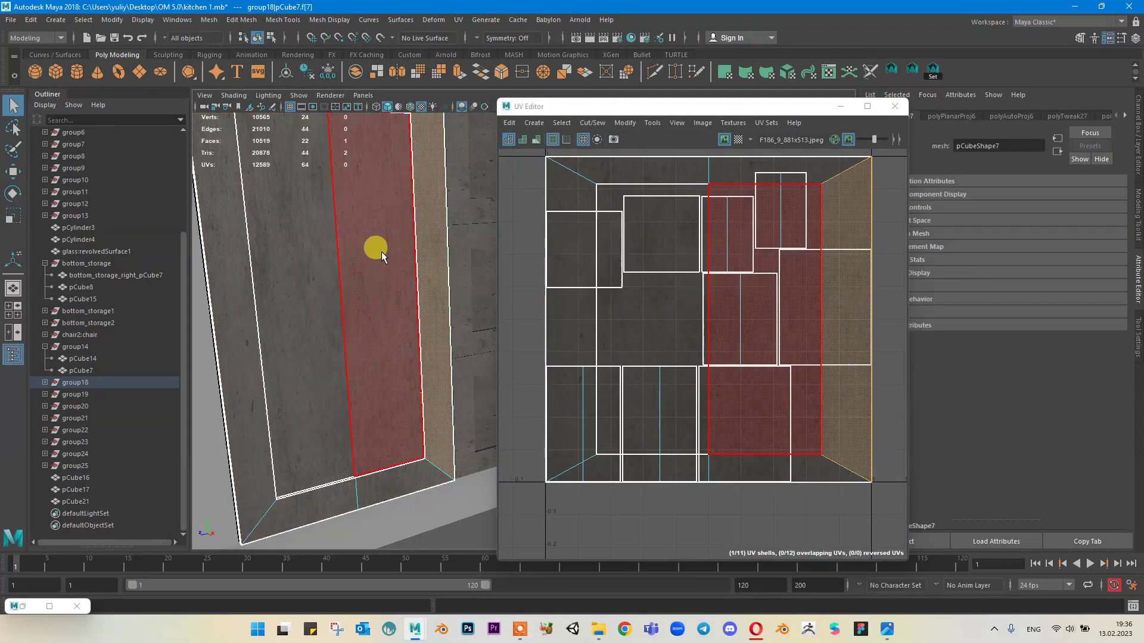
pyautogui.keyDown('shift'); pyautogui.click(409, 448); pyautogui.keyUp('shift')
pyautogui.keyDown('shift'); pyautogui.click(387, 486); pyautogui.keyUp('shift')
pyautogui.keyDown('shift'); pyautogui.click(327, 502); pyautogui.keyUp('shift')
pyautogui.keyDown('shift'); pyautogui.click(302, 451); pyautogui.keyUp('shift')
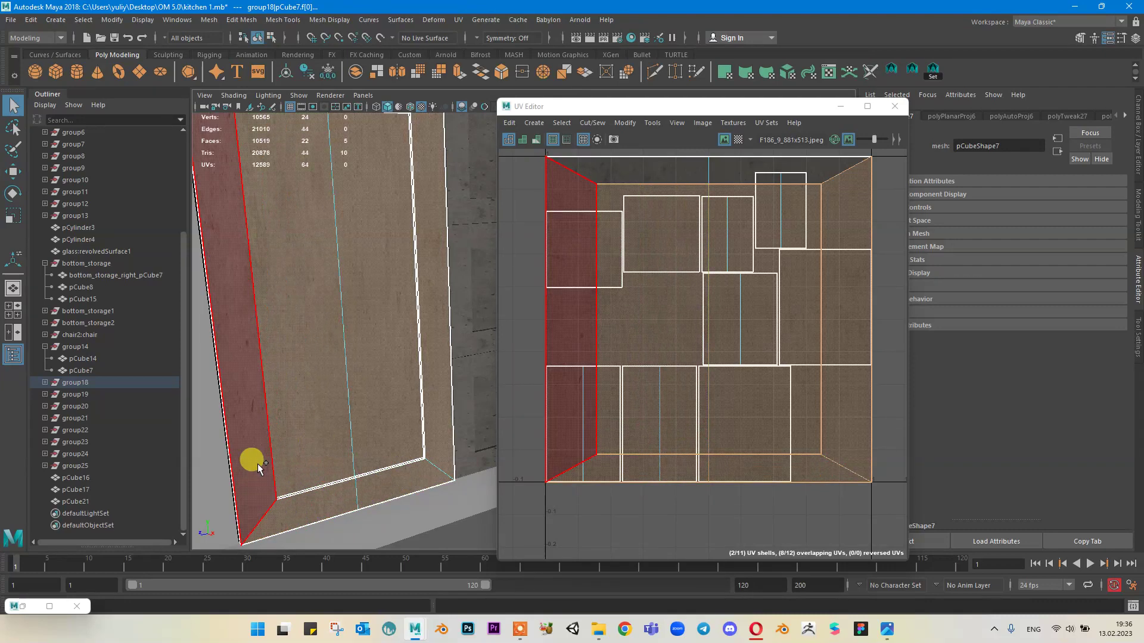
pyautogui.keyDown('shift'); pyautogui.click(257, 468); pyautogui.keyUp('shift')
pyautogui.keyDown('alt'); pyautogui.moveTo(396, 239); pyautogui.dragTo(388, 323, button='middle'); pyautogui.keyUp('alt')
pyautogui.keyDown('shift'); pyautogui.click(359, 420); pyautogui.keyUp('shift')
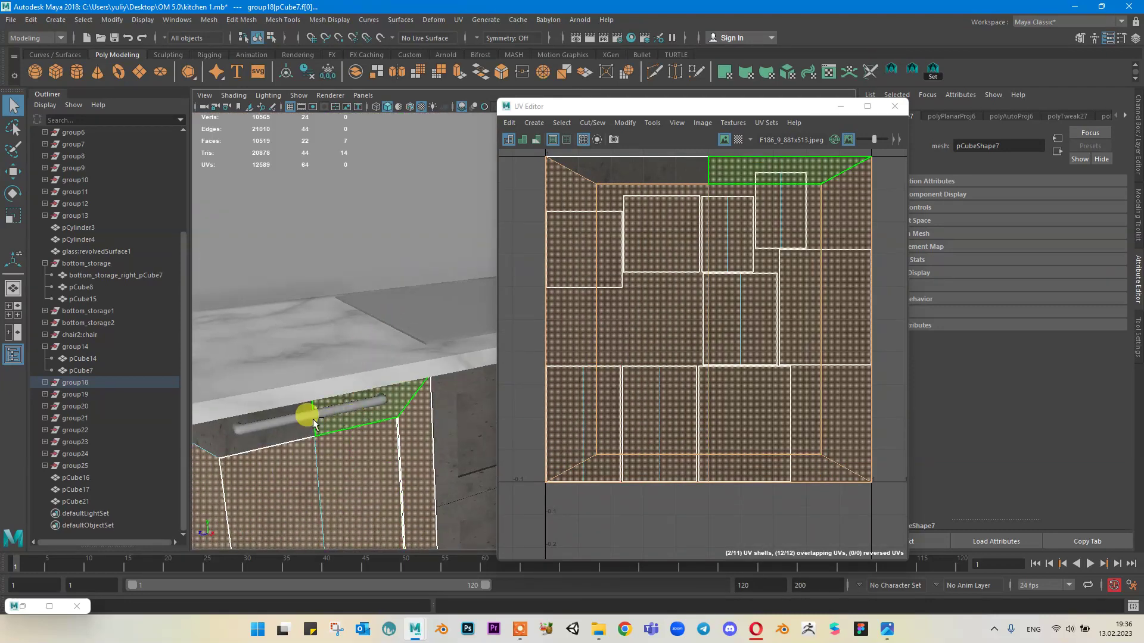
pyautogui.keyDown('shift'); pyautogui.click(292, 425); pyautogui.keyUp('shift')
# Step: Scale the door front's UV shell down to about 90 percent vertically and slightly less than full width horizontally
pyautogui.press('r')
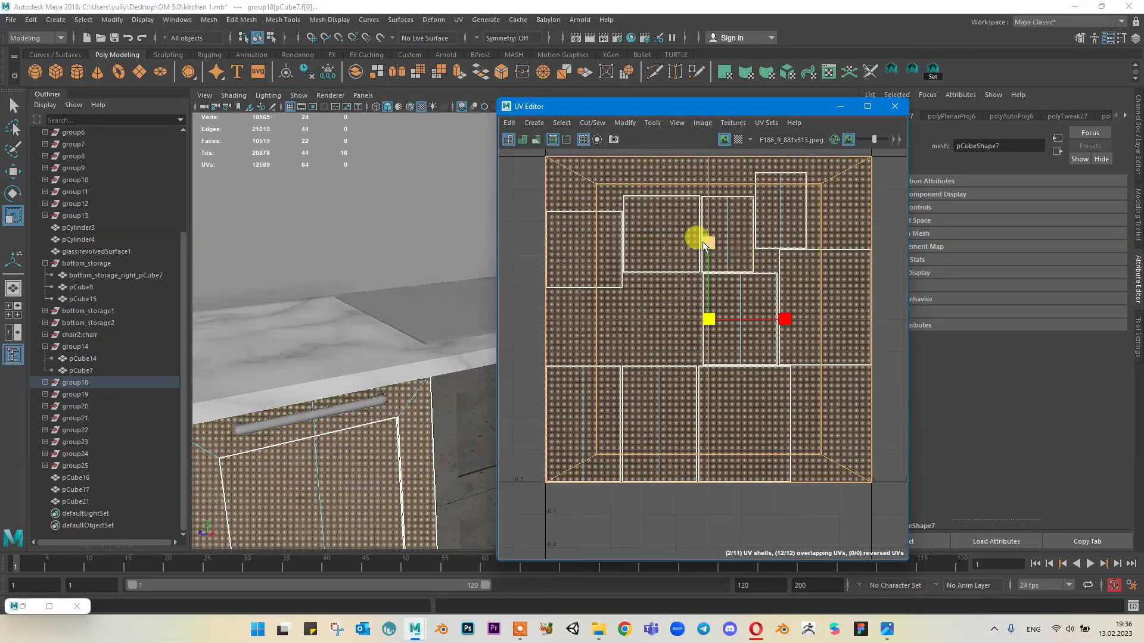
pyautogui.moveTo(708, 243); pyautogui.dragTo(709, 268)
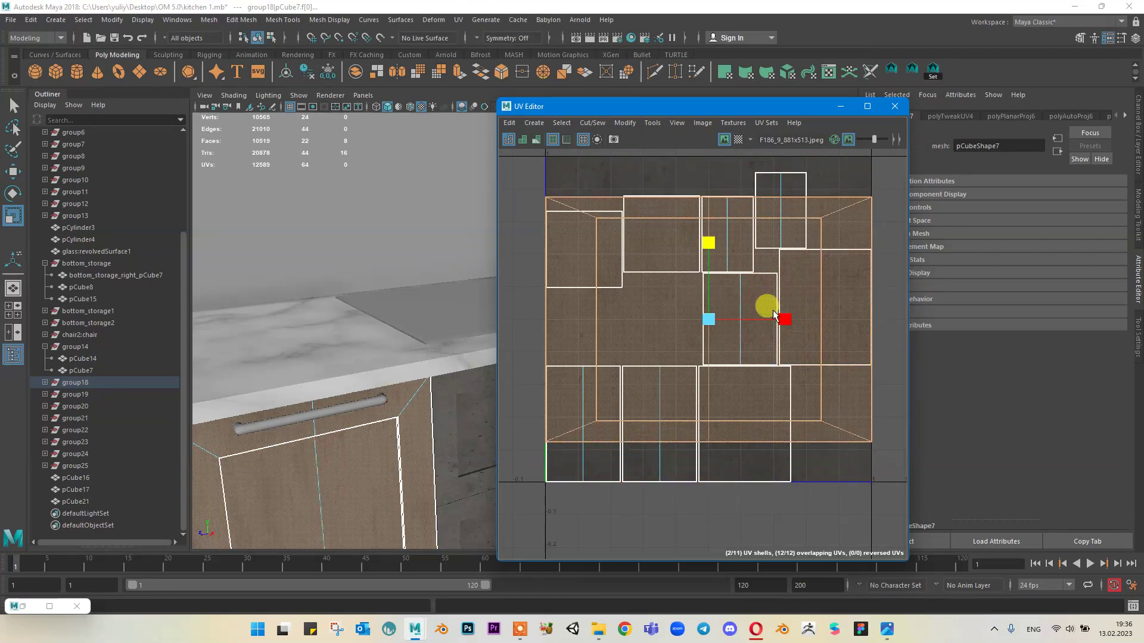
pyautogui.moveTo(783, 318)
pyautogui.mouseDown()
pyautogui.moveTo(797, 319)
pyautogui.moveTo(764, 306)
pyautogui.mouseUp()
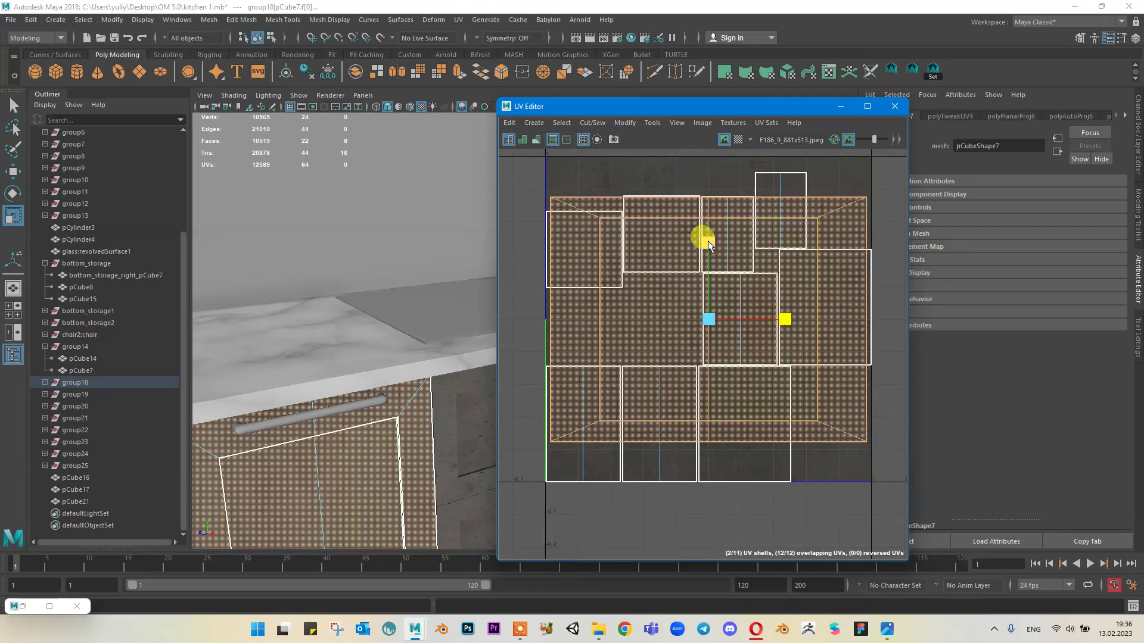
pyautogui.moveTo(709, 242); pyautogui.dragTo(708, 228)
# Step: Minimize the UV Editor, clear the selection, and compare the narrow door's concrete texture with the neighbouring cabinet fronts
pyautogui.keyDown('alt'); pyautogui.moveTo(294, 332); pyautogui.dragTo(369, 159, button='middle'); pyautogui.keyUp('alt')
pyautogui.keyDown('alt'); pyautogui.moveTo(369, 160); pyautogui.dragTo(358, 184); pyautogui.keyUp('alt')
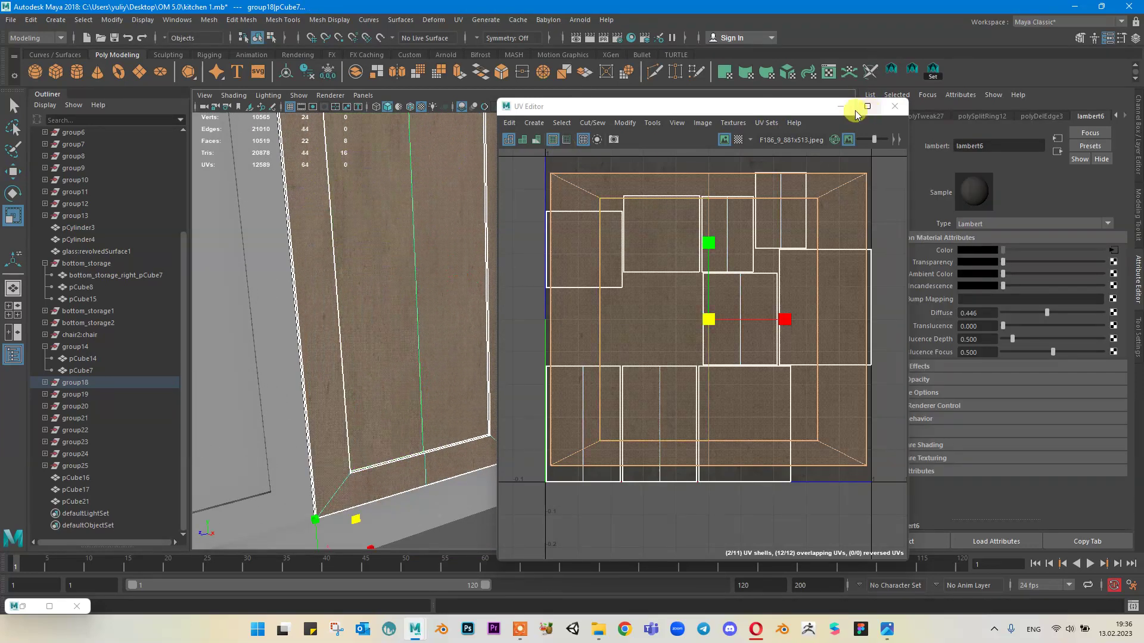
pyautogui.click(839, 107)
pyautogui.click(684, 465)
pyautogui.scroll(-5, 666, 275)
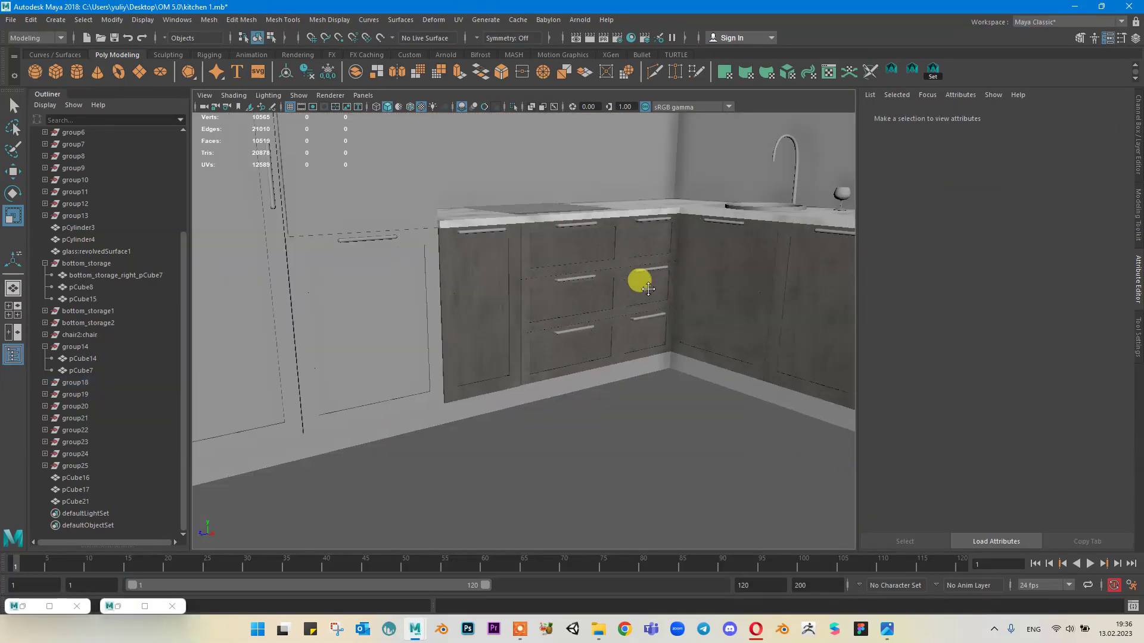
pyautogui.scroll(3, 638, 281)
pyautogui.click(721, 454)
pyautogui.keyDown('alt'); pyautogui.moveTo(723, 455); pyautogui.dragTo(577, 357); pyautogui.keyUp('alt')
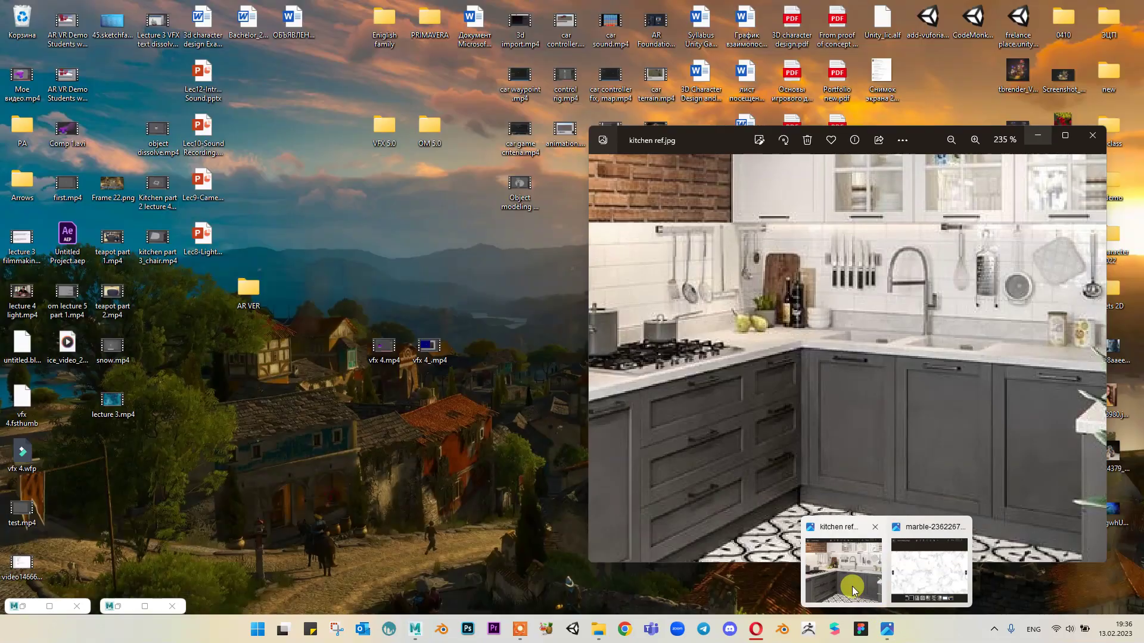
# Step: Examine the oven and cabinet layout in the kitchen ref.jpg reference image, and return to the kitchen model in Maya
pyautogui.click(850, 581)
pyautogui.scroll(-3, 785, 420)
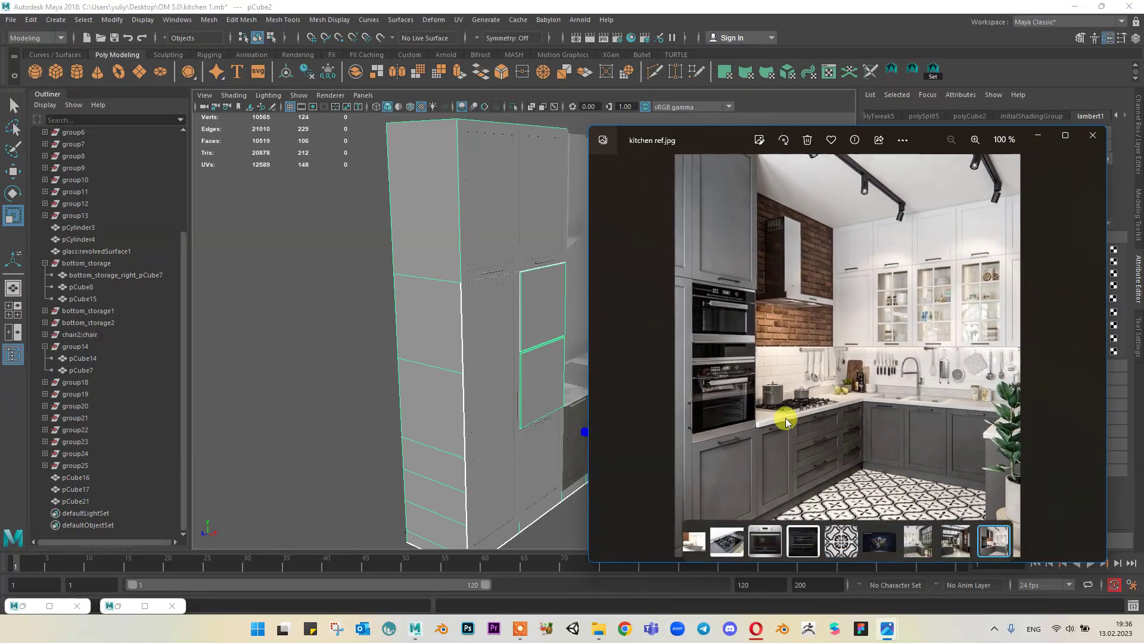
pyautogui.click(1036, 136)
pyautogui.keyDown('alt'); pyautogui.moveTo(666, 296); pyautogui.dragTo(589, 279); pyautogui.keyUp('alt')
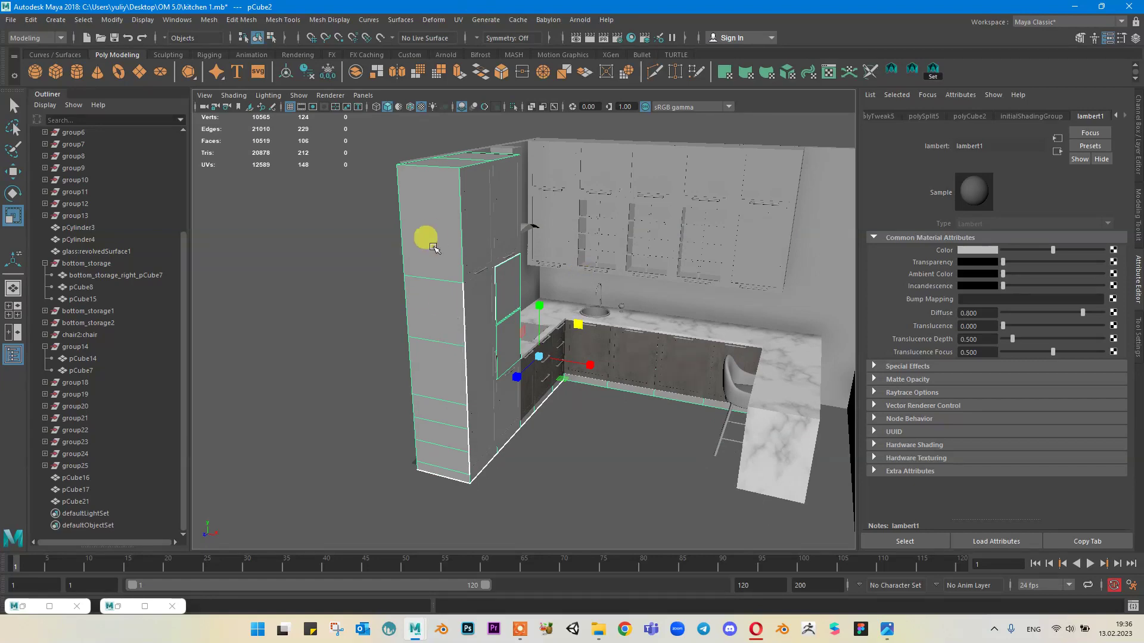
# Step: Assign the existing dark lambert6 material to the selected tall cabinet body from Hypershade, with the UV Editor open alongside
pyautogui.click(118, 607)
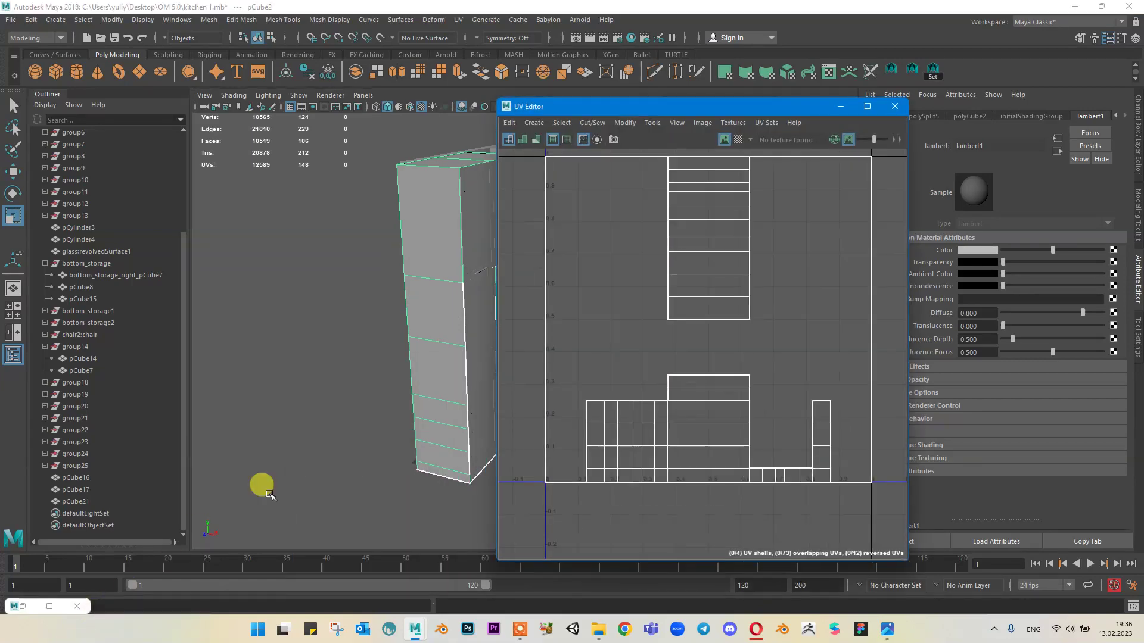
pyautogui.click(22, 609)
pyautogui.moveTo(322, 208); pyautogui.dragTo(166, 252, button='middle')
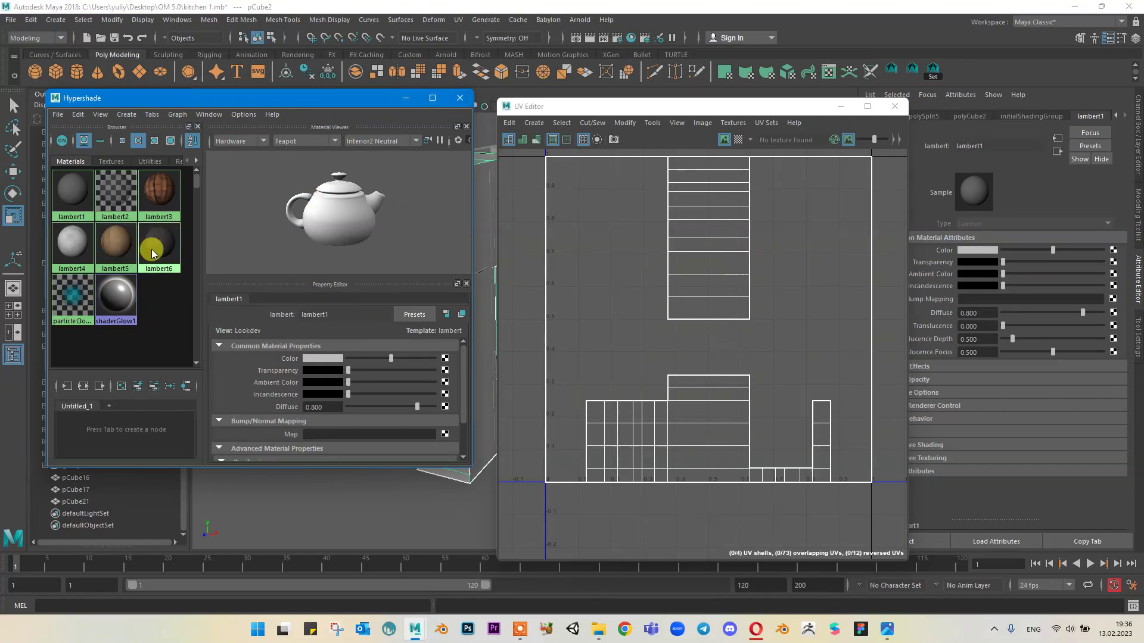
pyautogui.moveTo(152, 250); pyautogui.dragTo(162, 224, button='right')
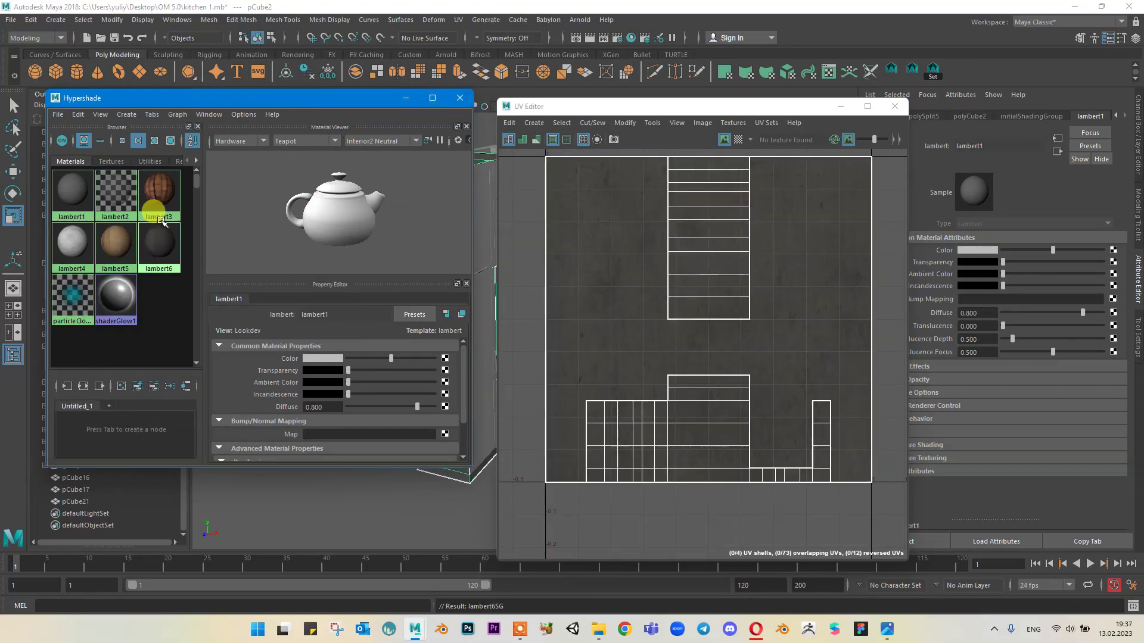
pyautogui.click(405, 98)
# Step: Apply an automatic UV projection to the tall cabinet body, return to object mode and clear the selection
pyautogui.keyDown('alt'); pyautogui.moveTo(437, 290); pyautogui.dragTo(353, 289); pyautogui.keyUp('alt')
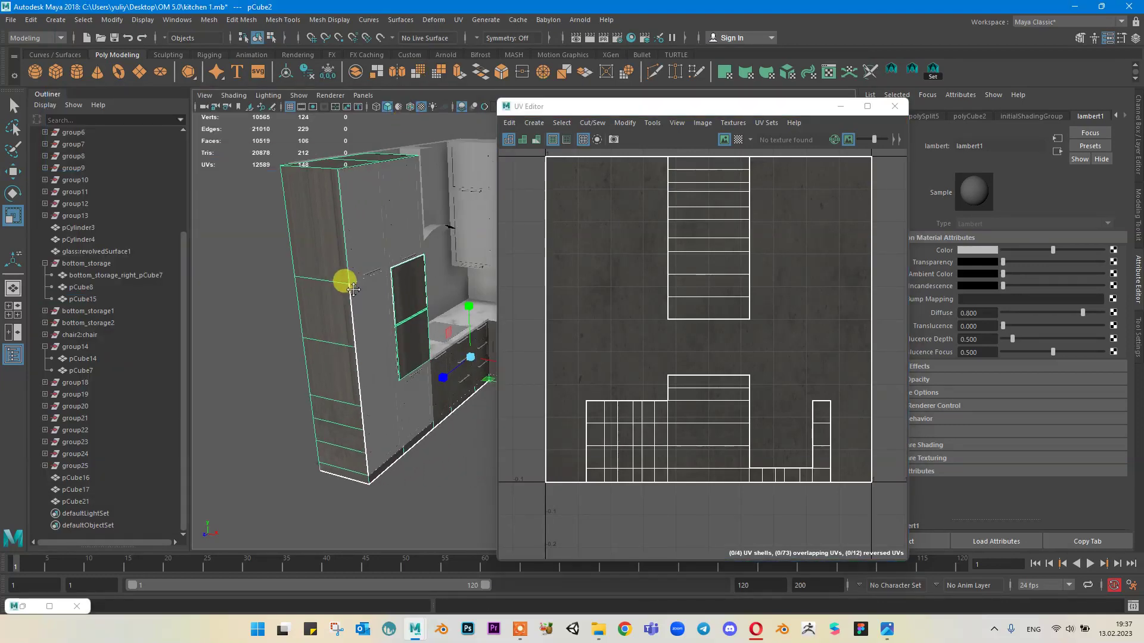
pyautogui.scroll(3, 354, 293)
pyautogui.keyDown('alt'); pyautogui.moveTo(355, 294); pyautogui.dragTo(378, 356, button='middle'); pyautogui.keyUp('alt')
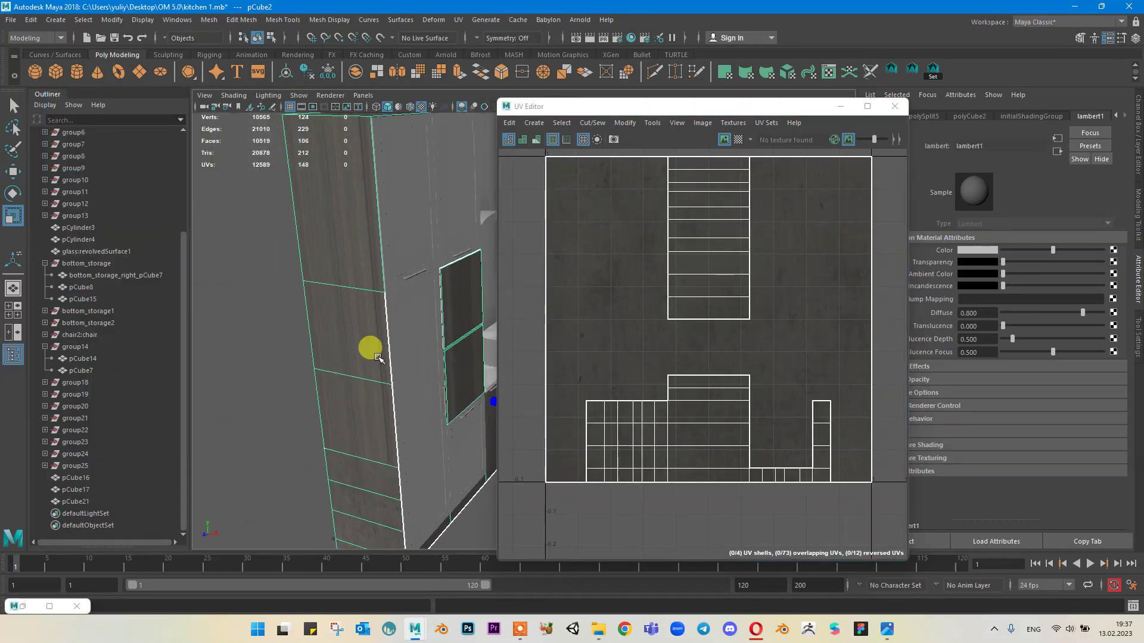
pyautogui.keyDown('alt'); pyautogui.moveTo(414, 411); pyautogui.dragTo(419, 347, button='middle'); pyautogui.keyUp('alt')
pyautogui.scroll(4, 385, 310)
pyautogui.scroll(-2, 383, 311)
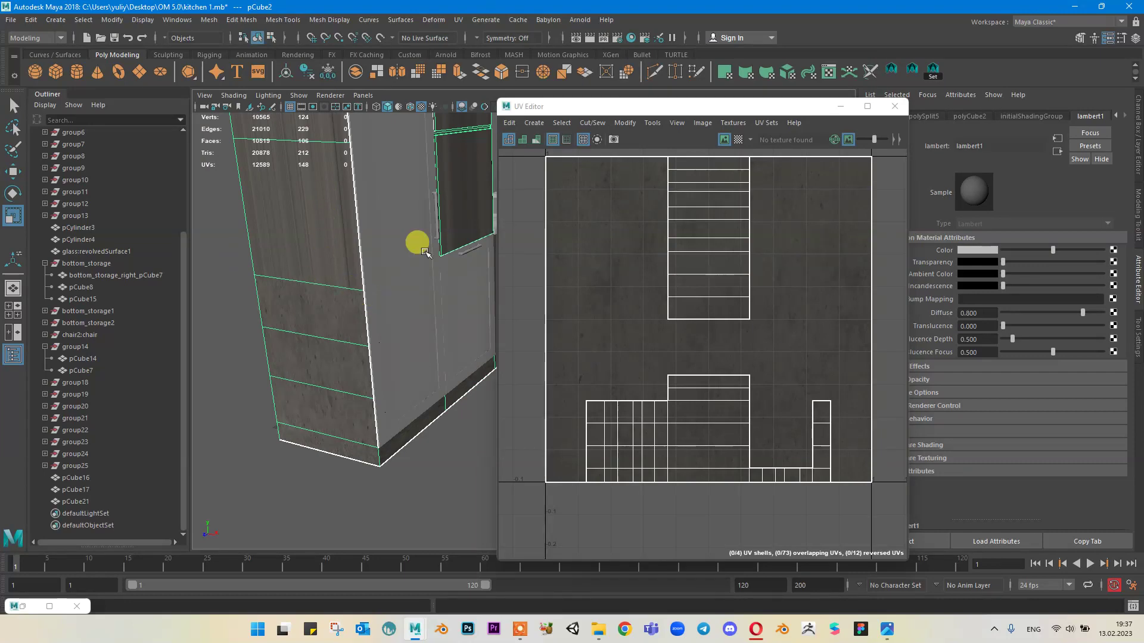
pyautogui.keyDown('alt'); pyautogui.moveTo(443, 254); pyautogui.dragTo(434, 276, button='middle'); pyautogui.keyUp('alt')
pyautogui.keyDown('alt'); pyautogui.moveTo(434, 276); pyautogui.dragTo(467, 266); pyautogui.keyUp('alt')
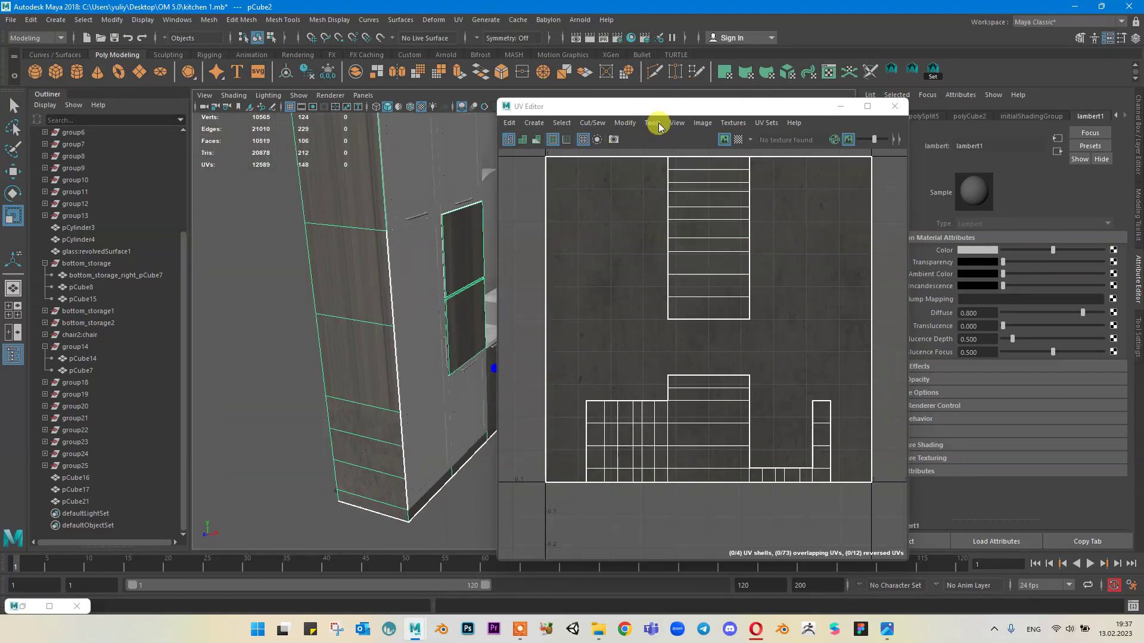
pyautogui.click(787, 76)
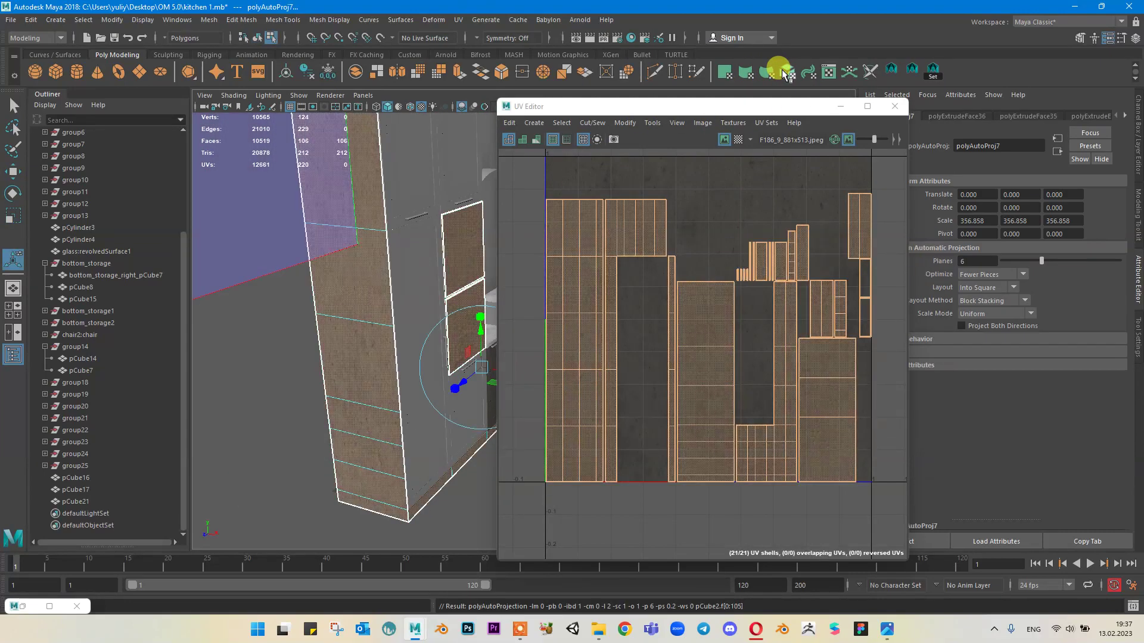
pyautogui.moveTo(387, 221); pyautogui.dragTo(463, 188, button='right')
pyautogui.press('q')
pyautogui.click(269, 308)
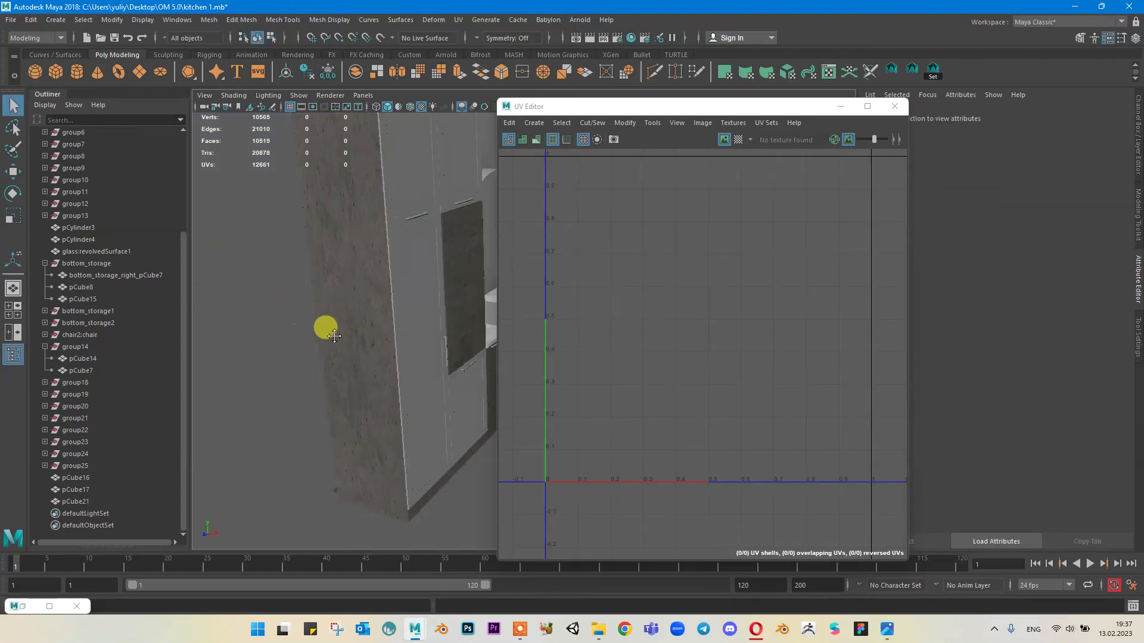
# Step: Select the cabinet body around the oven niche to check its texture, save the scene and close the UV Editor
pyautogui.keyDown('alt'); pyautogui.moveTo(397, 292); pyautogui.dragTo(329, 362, button='middle'); pyautogui.keyUp('alt')
pyautogui.keyDown('alt'); pyautogui.moveTo(330, 362); pyautogui.dragTo(335, 284); pyautogui.keyUp('alt')
pyautogui.click(305, 301)
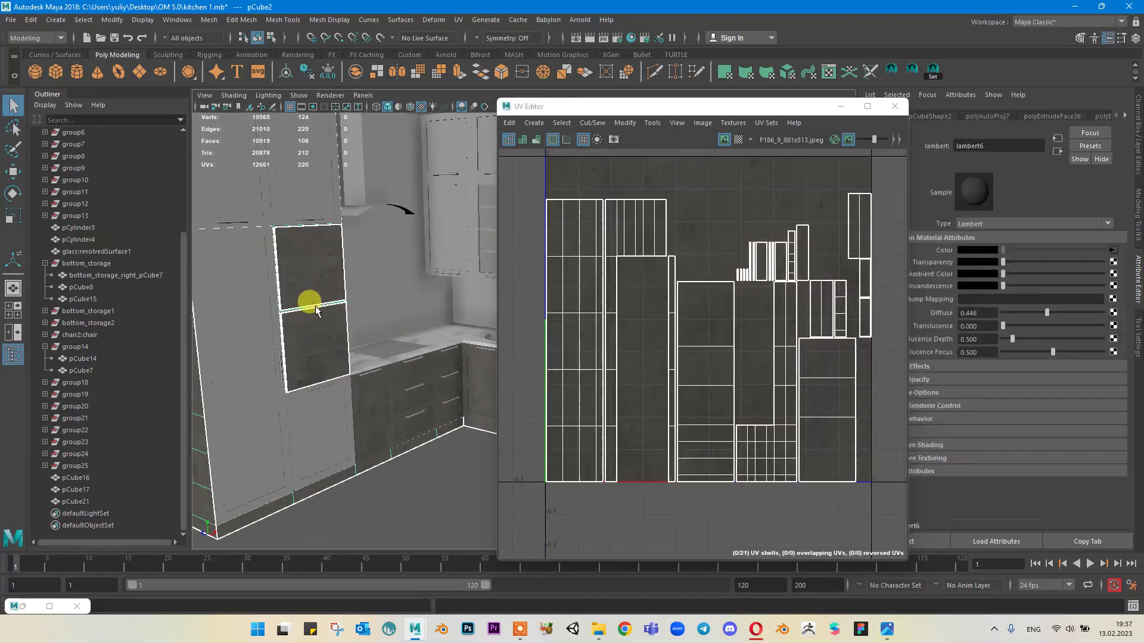
pyautogui.click(321, 323)
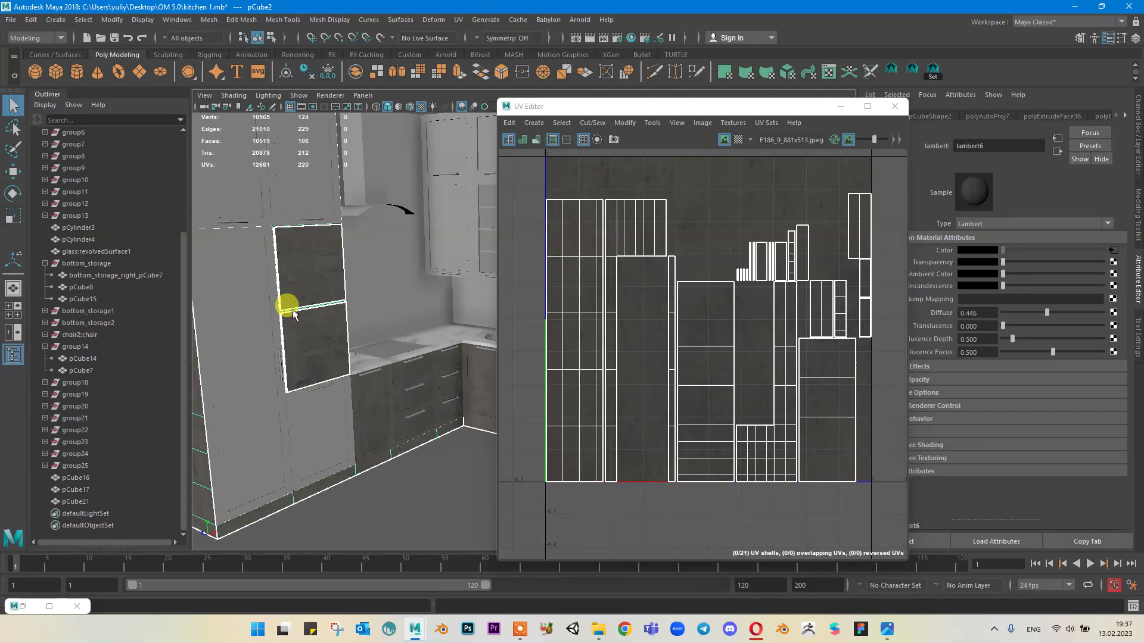
pyautogui.hotkey('ctrl', 's')
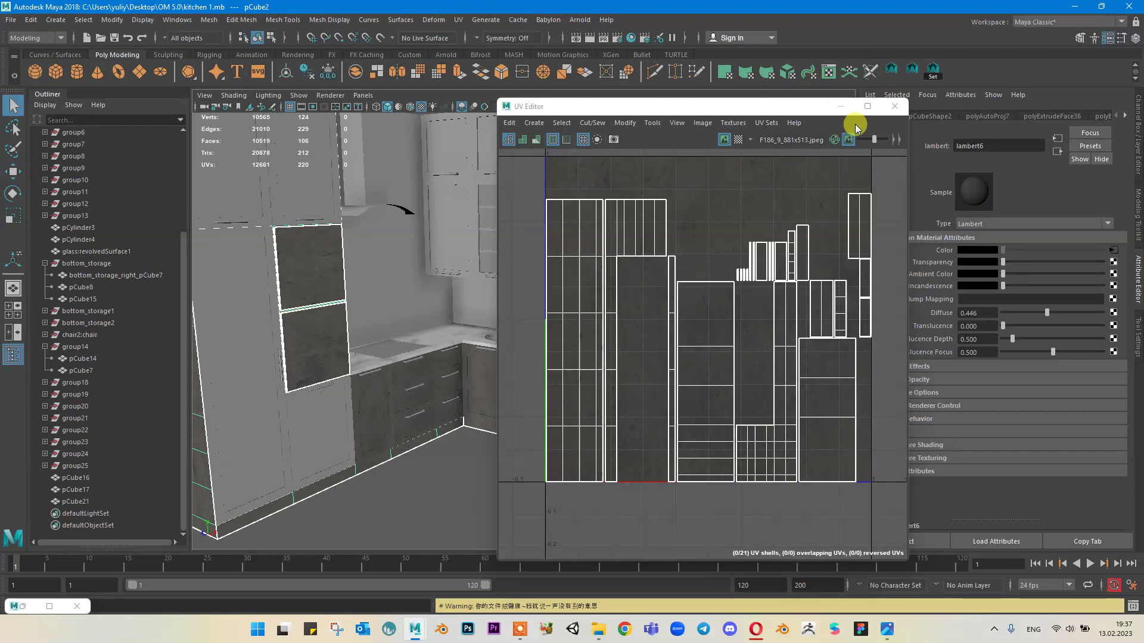
pyautogui.click(894, 106)
pyautogui.keyDown('alt'); pyautogui.moveTo(437, 351); pyautogui.dragTo(496, 380, button='middle'); pyautogui.keyUp('alt')
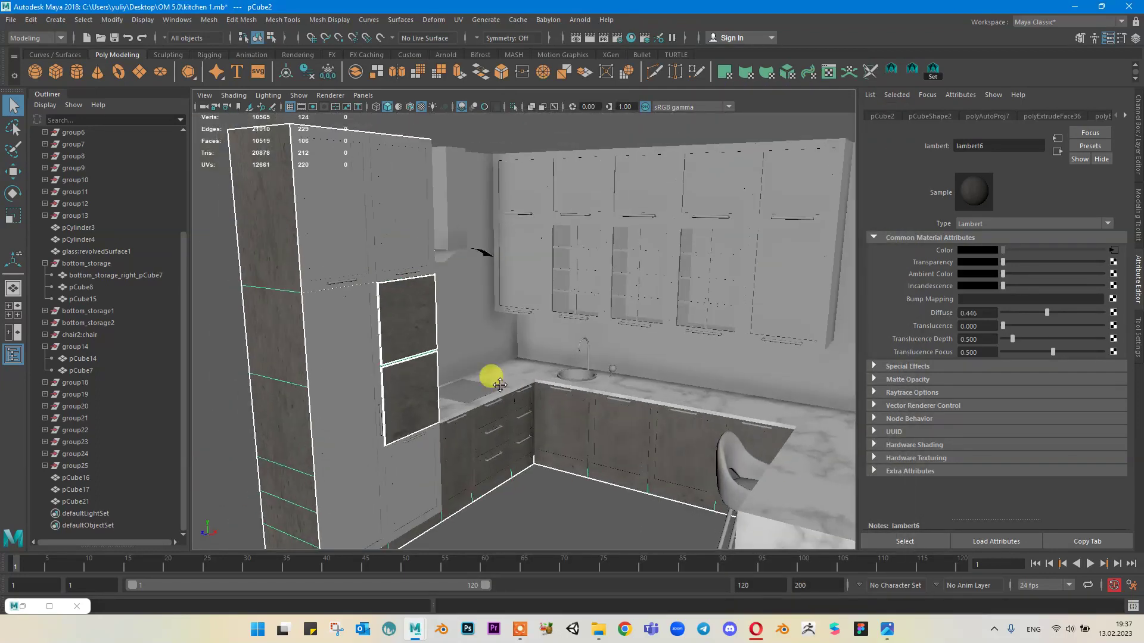
pyautogui.scroll(3, 405, 343)
pyautogui.scroll(4, 513, 296)
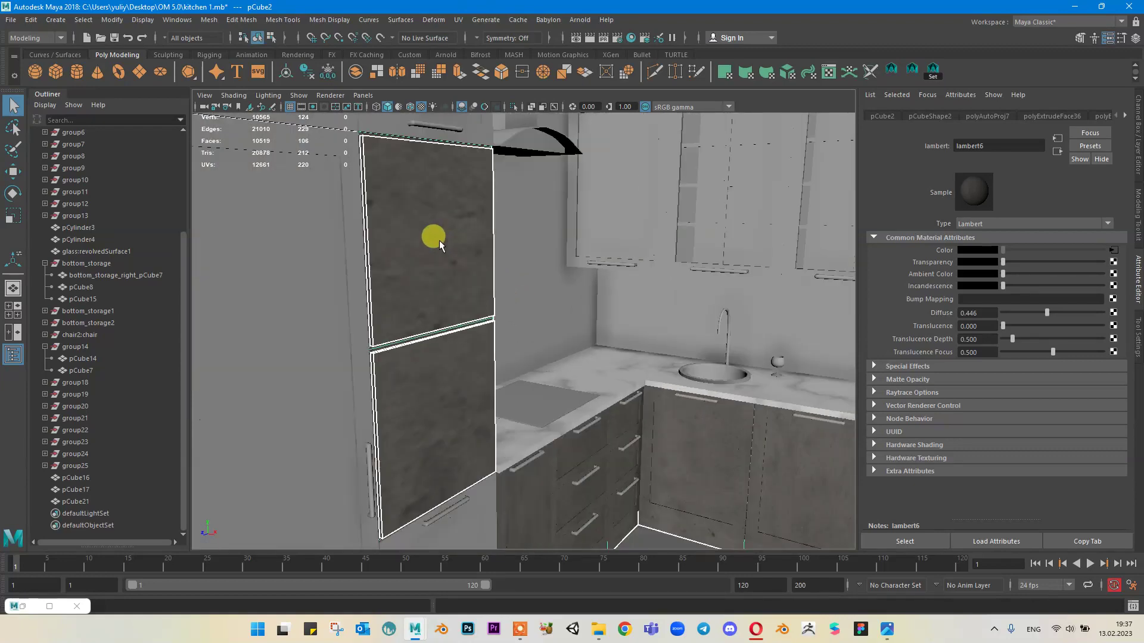
pyautogui.scroll(3, 498, 247)
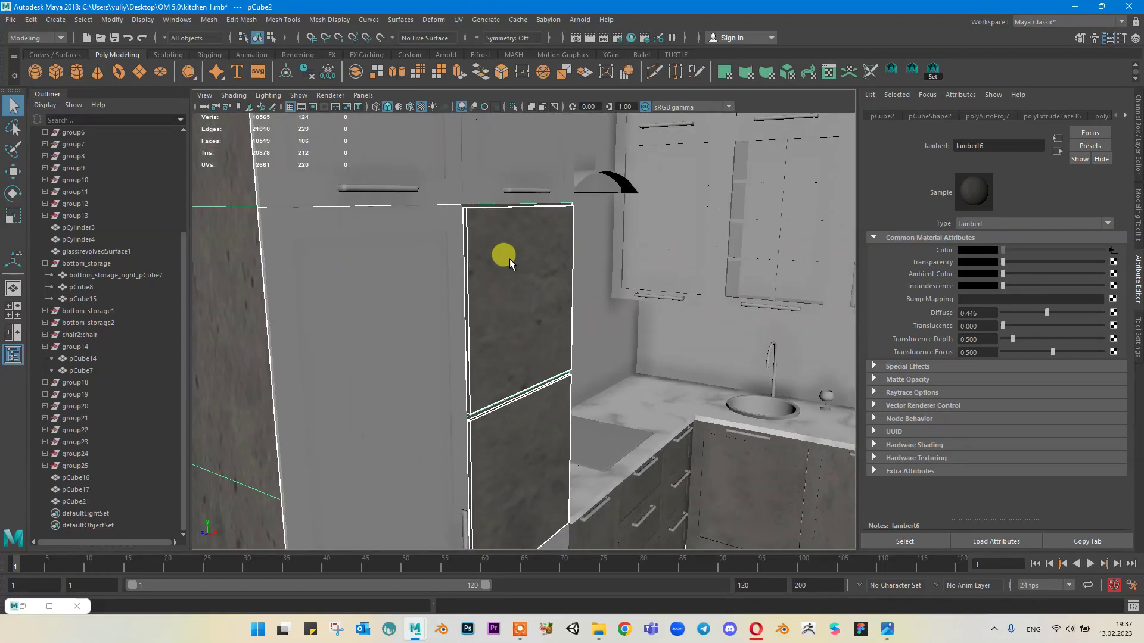
pyautogui.scroll(-5, 487, 242)
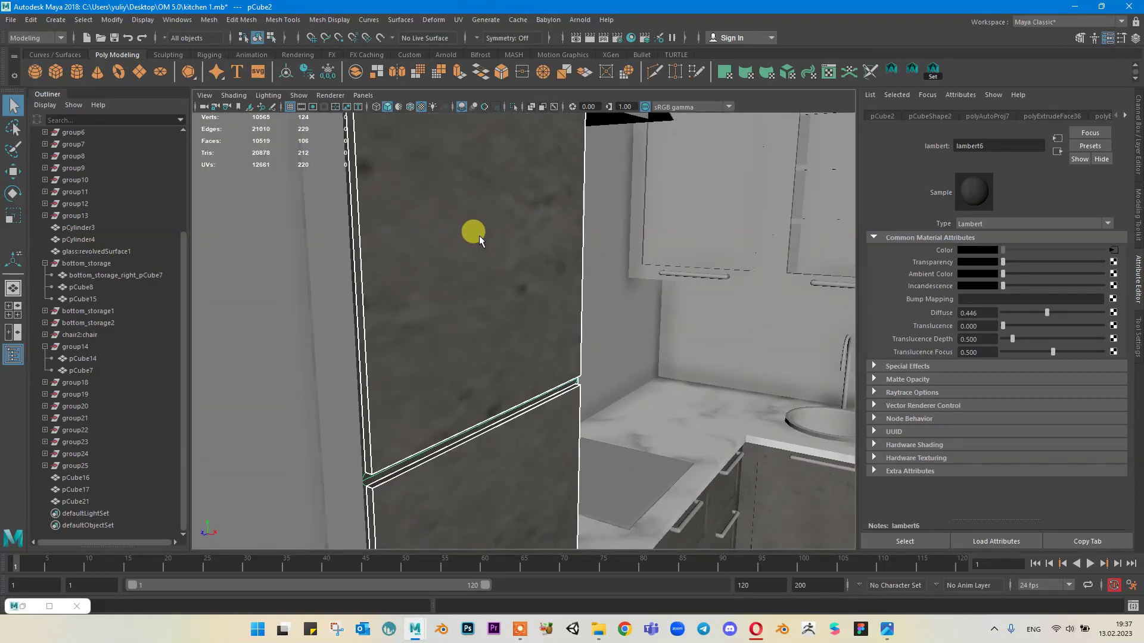
pyautogui.moveTo(480, 222); pyautogui.dragTo(484, 252, button='right')
pyautogui.click(520, 255)
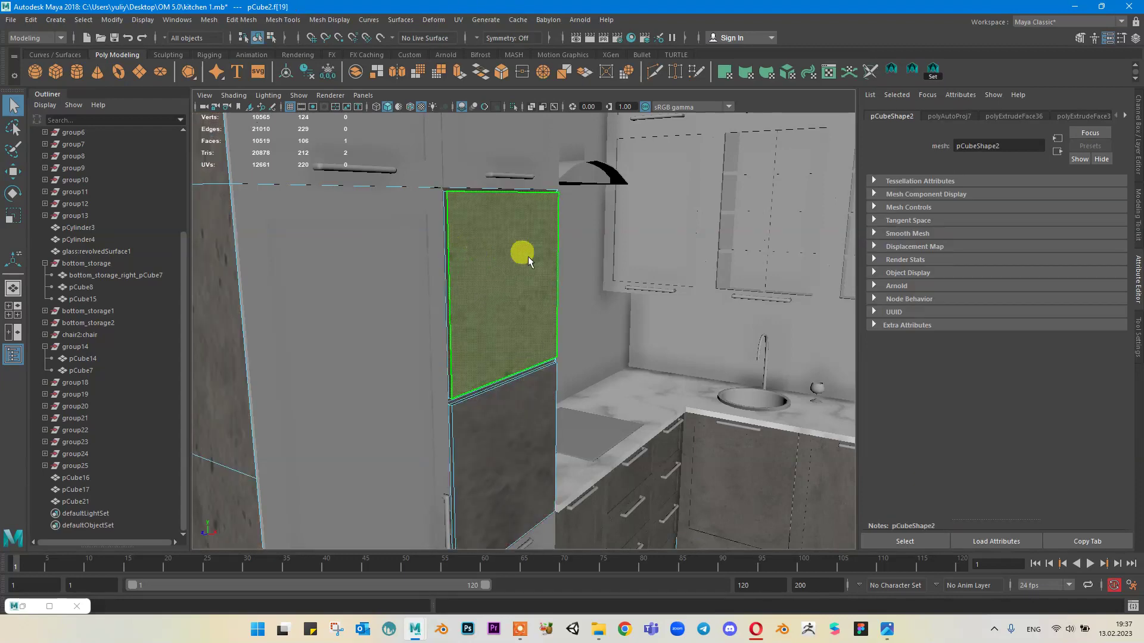
pyautogui.scroll(3, 510, 266)
pyautogui.scroll(2, 512, 280)
pyautogui.keyDown('alt'); pyautogui.moveTo(475, 276); pyautogui.dragTo(468, 290); pyautogui.keyUp('alt')
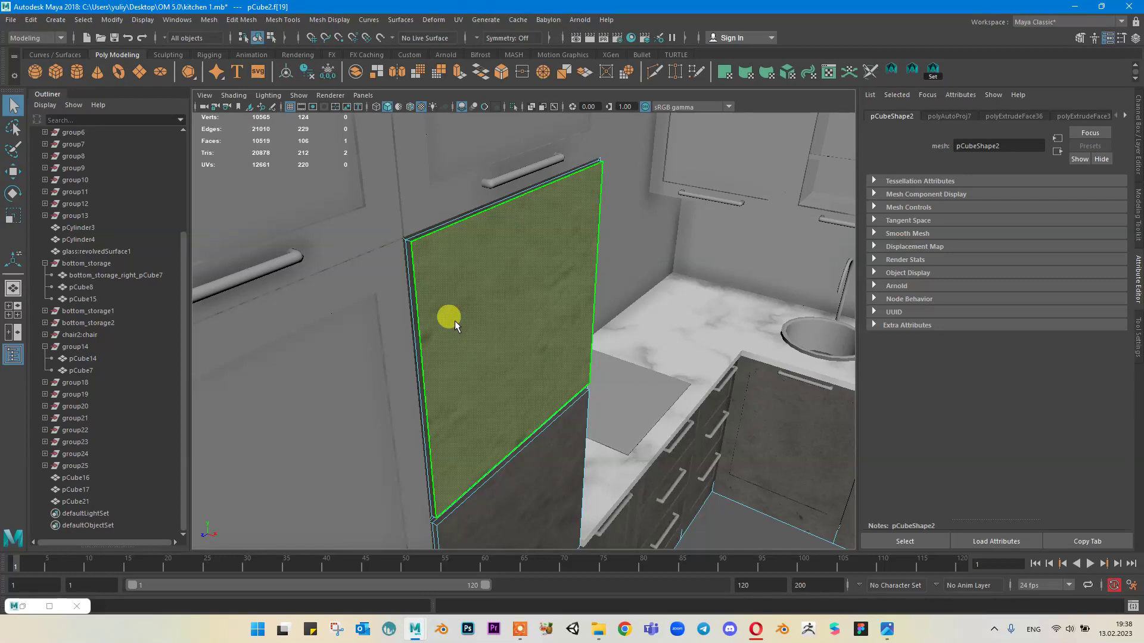
pyautogui.scroll(-3, 427, 271)
pyautogui.moveTo(469, 287); pyautogui.dragTo(534, 254, button='right')
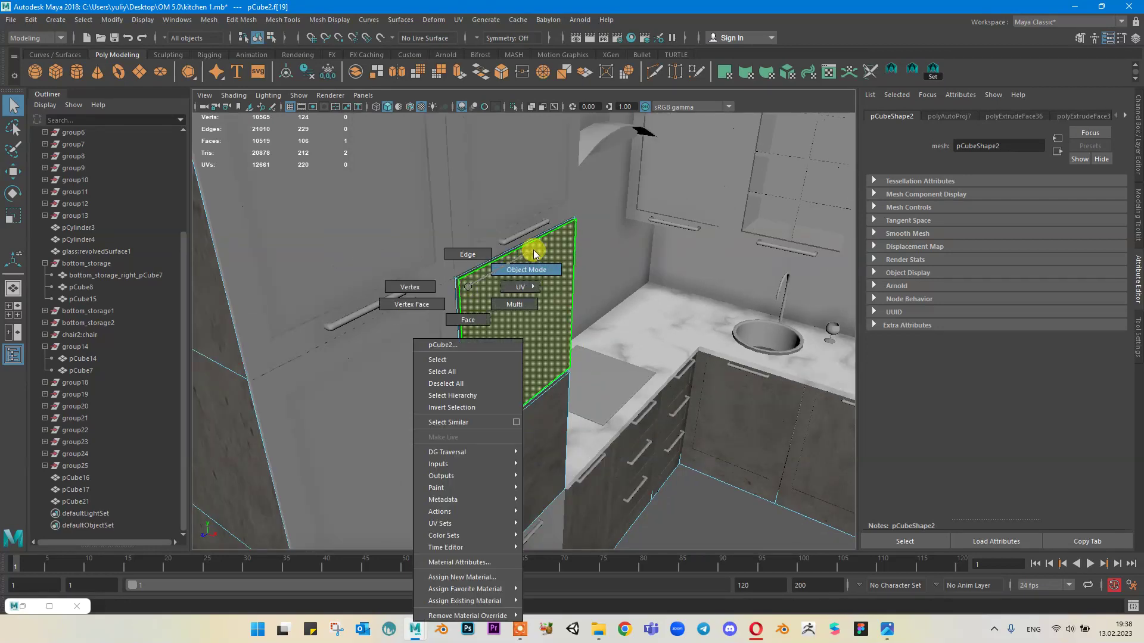
pyautogui.keyDown('alt'); pyautogui.moveTo(534, 255); pyautogui.dragTo(449, 302); pyautogui.keyUp('alt')
pyautogui.keyDown('alt'); pyautogui.moveTo(663, 488); pyautogui.dragTo(669, 476); pyautogui.keyUp('alt')
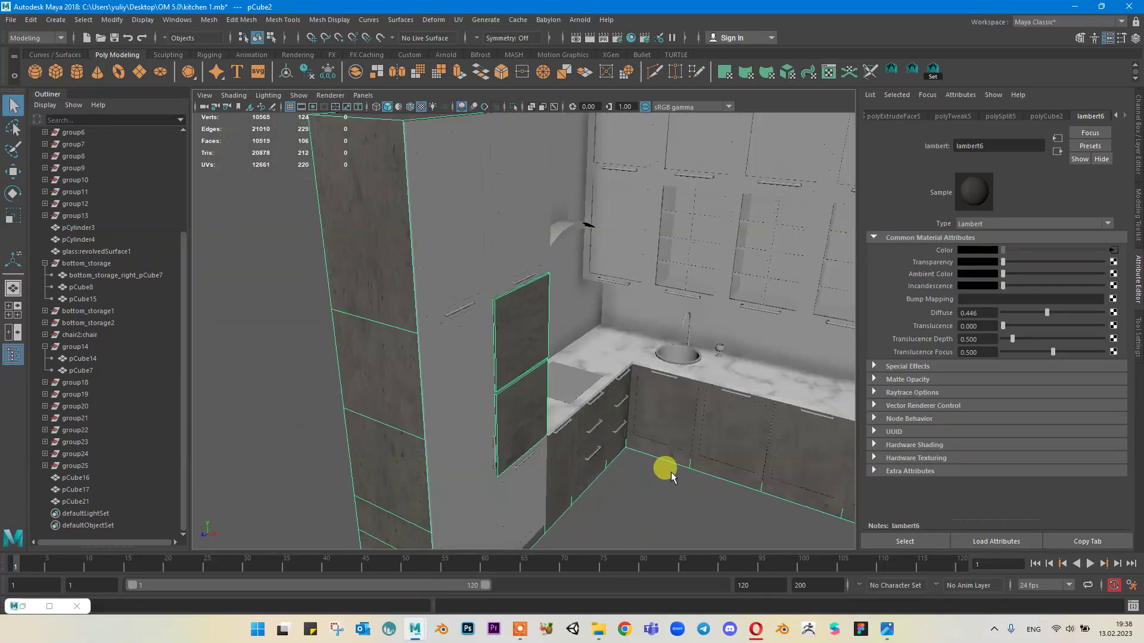
pyautogui.click(669, 476)
pyautogui.click(391, 404)
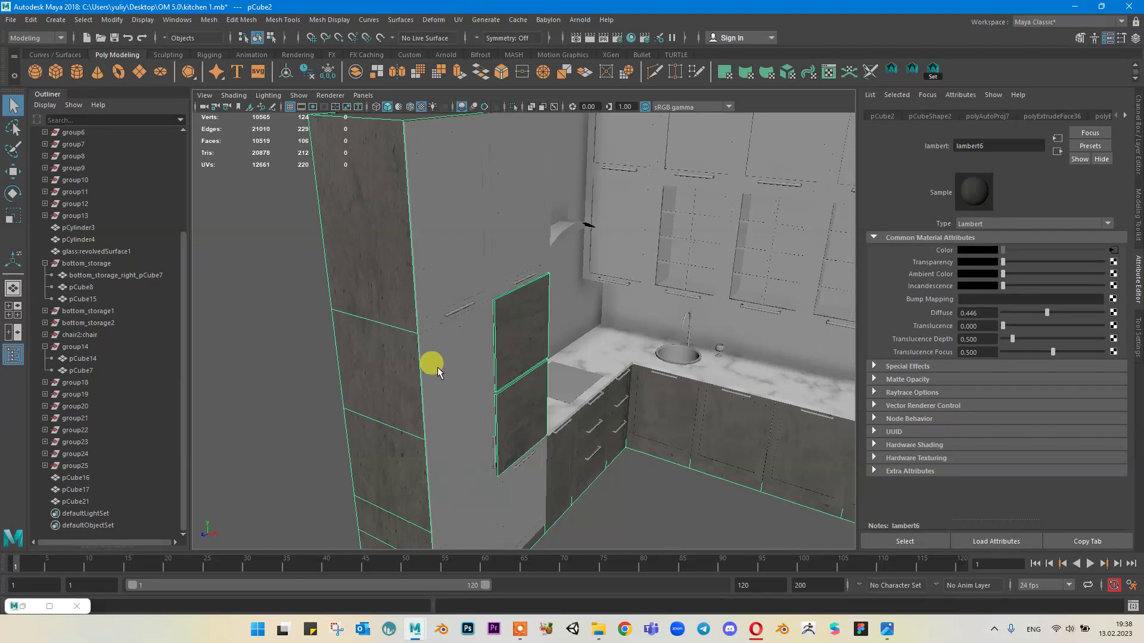
# Step: Select the upper oven panel's front face and its narrow side faces, and assign them a new Lambert material
pyautogui.scroll(-8, 520, 284)
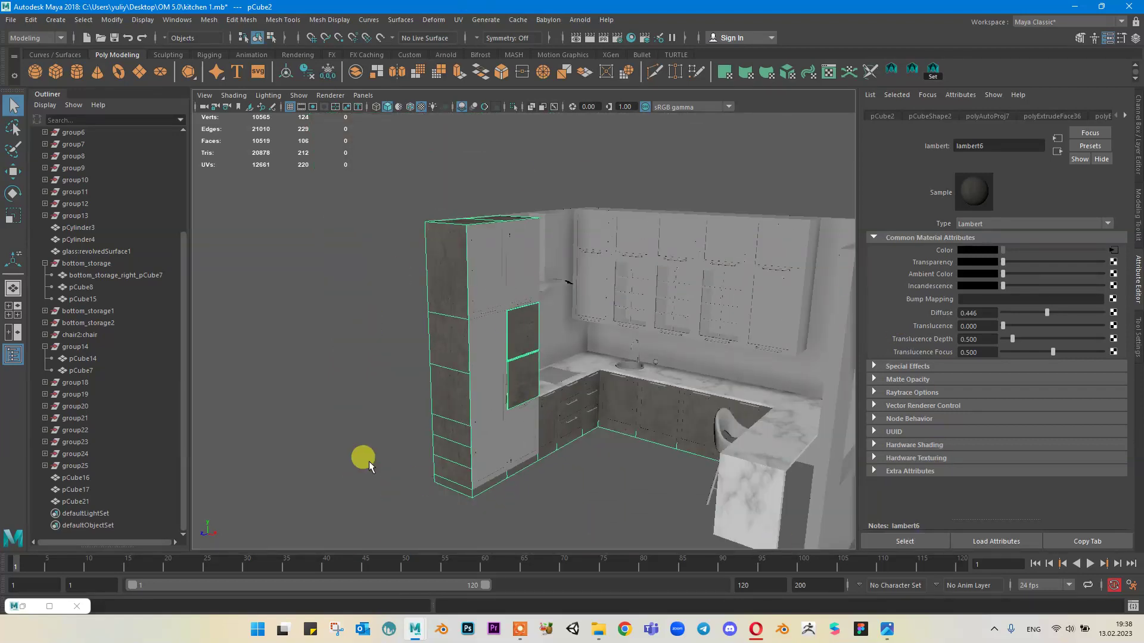
pyautogui.scroll(8, 539, 384)
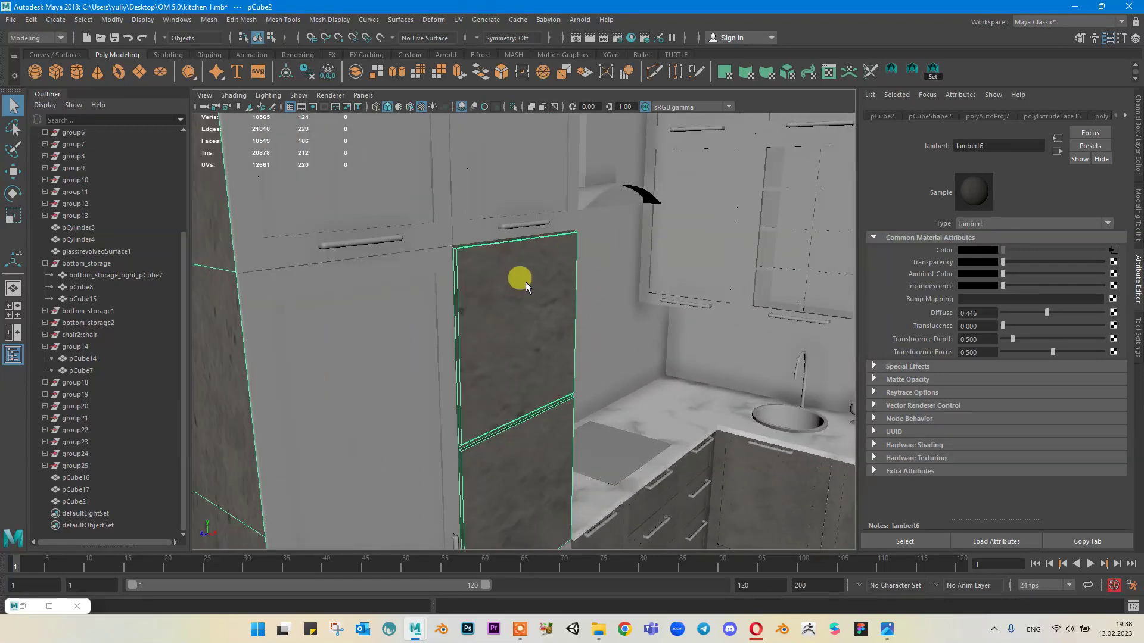
pyautogui.click(520, 300)
pyautogui.scroll(4, 427, 225)
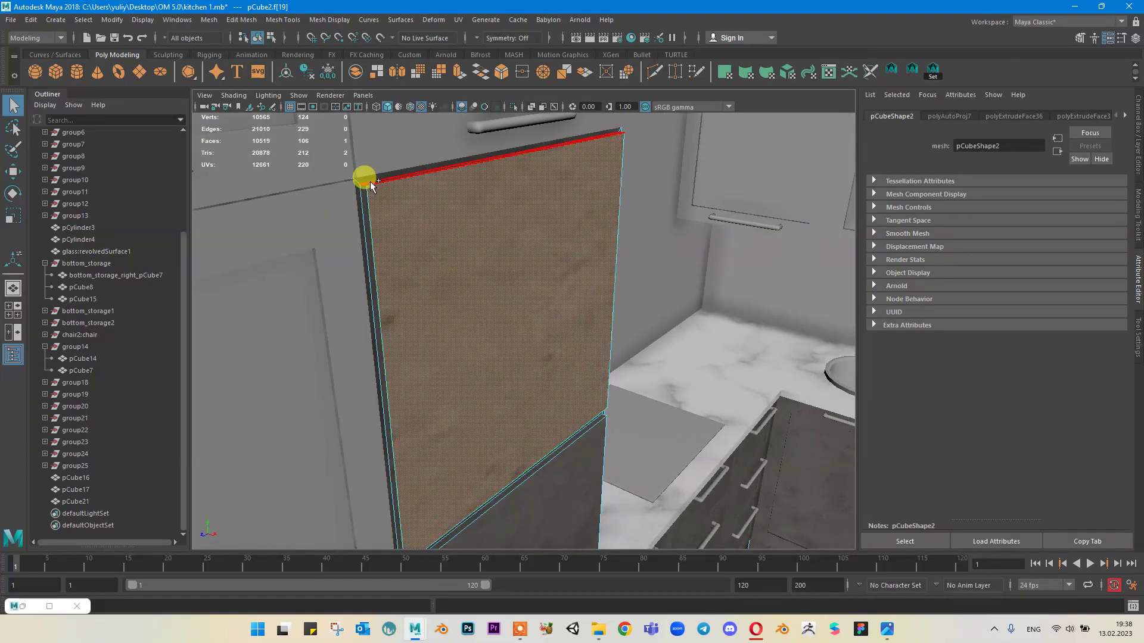
pyautogui.keyDown('shift'); pyautogui.click(370, 181); pyautogui.keyUp('shift')
pyautogui.keyDown('shift'); pyautogui.click(363, 188); pyautogui.keyUp('shift')
pyautogui.keyDown('alt'); pyautogui.moveTo(462, 221); pyautogui.dragTo(502, 199); pyautogui.keyUp('alt')
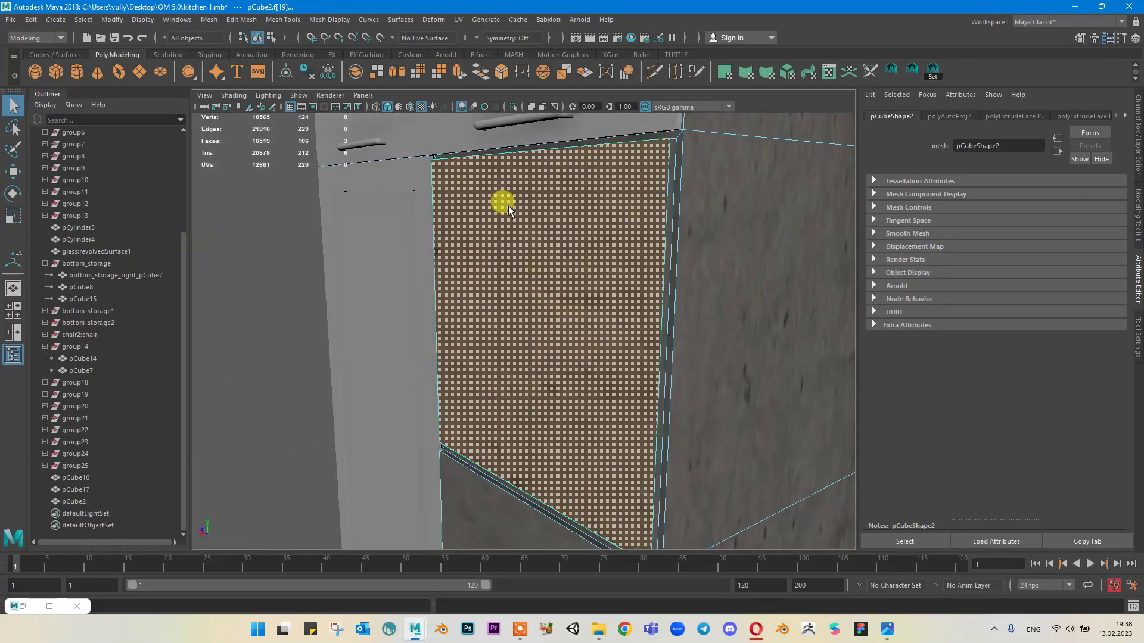
pyautogui.keyDown('shift'); pyautogui.click(675, 271); pyautogui.keyUp('shift')
pyautogui.keyDown('alt'); pyautogui.moveTo(676, 272); pyautogui.dragTo(503, 252); pyautogui.keyUp('alt')
pyautogui.keyDown('shift'); pyautogui.click(685, 463); pyautogui.keyUp('shift')
pyautogui.rightClick(509, 257)
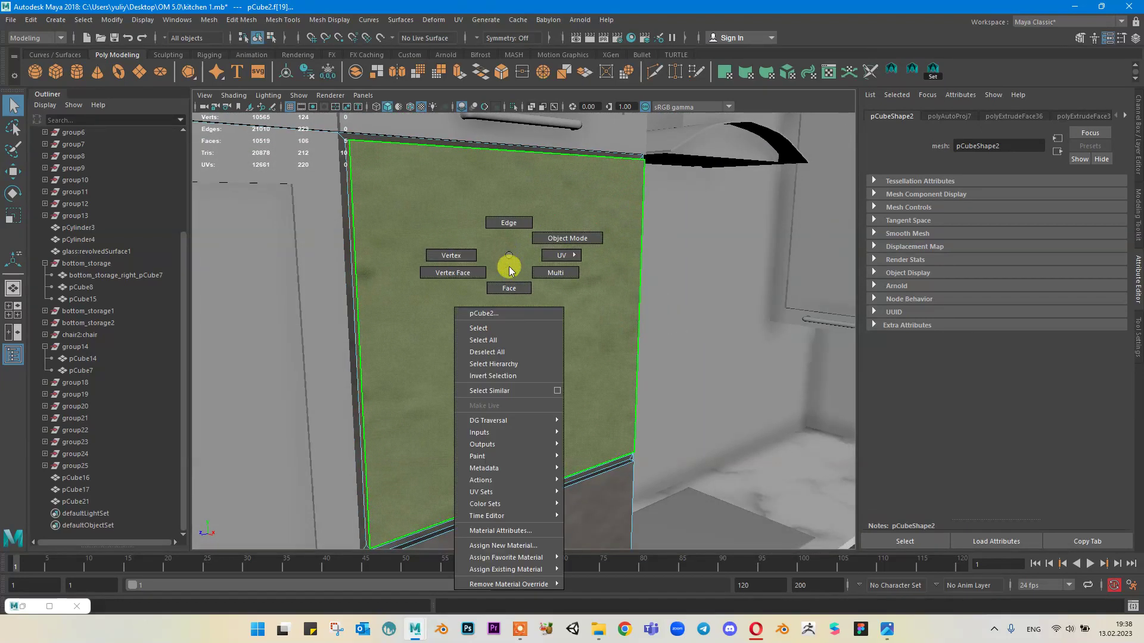
pyautogui.click(512, 545)
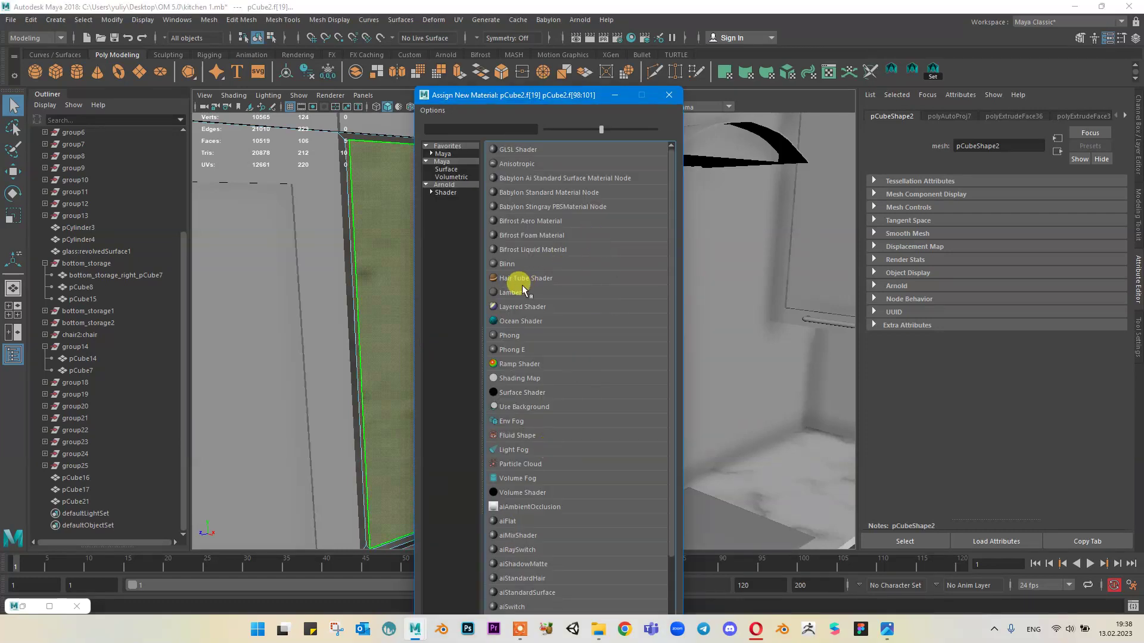
pyautogui.click(507, 292)
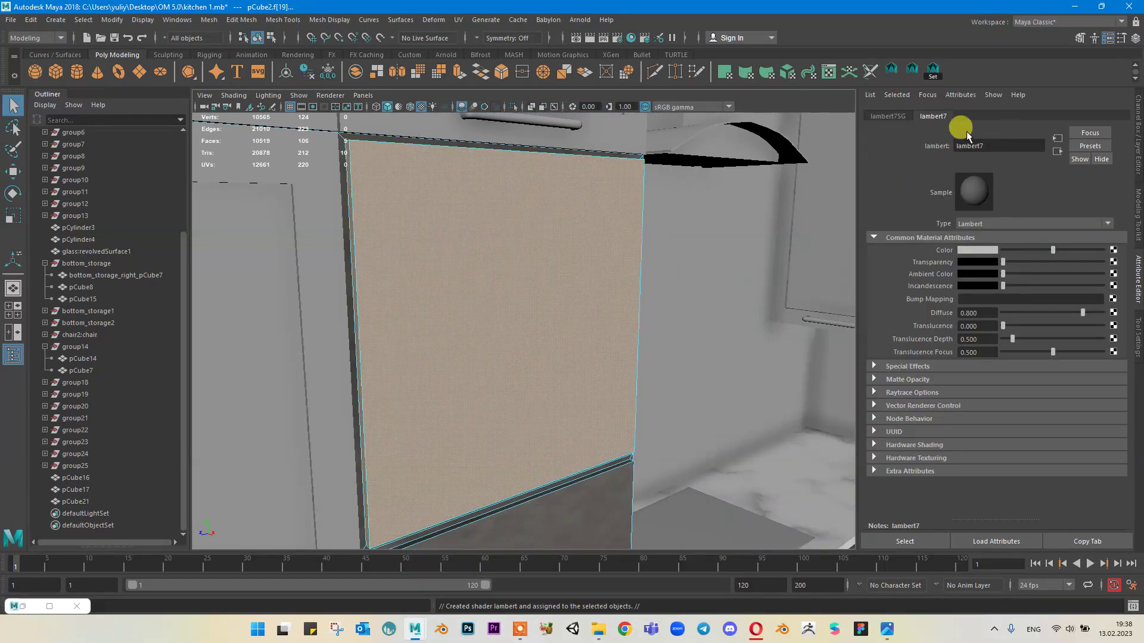
# Step: Open the oven image duhovka-electrolux2.jpg from the OM 5.0 folder in File Explorer to examine the oven front
pyautogui.scroll(-2, 558, 266)
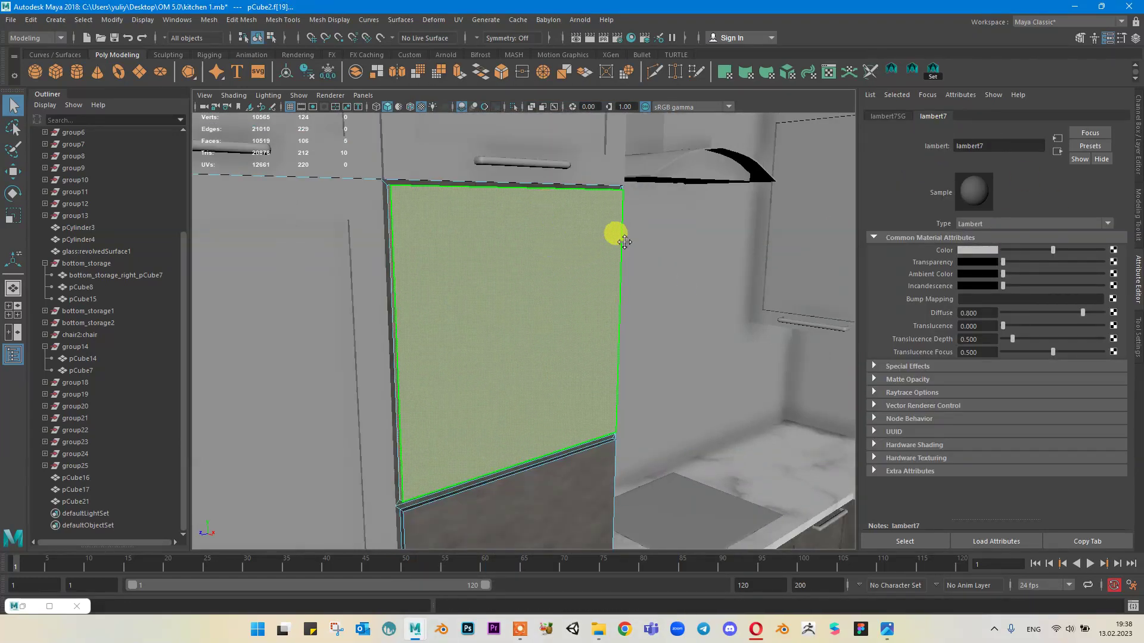
pyautogui.keyDown('alt'); pyautogui.moveTo(624, 242); pyautogui.dragTo(635, 196, button='middle'); pyautogui.keyUp('alt')
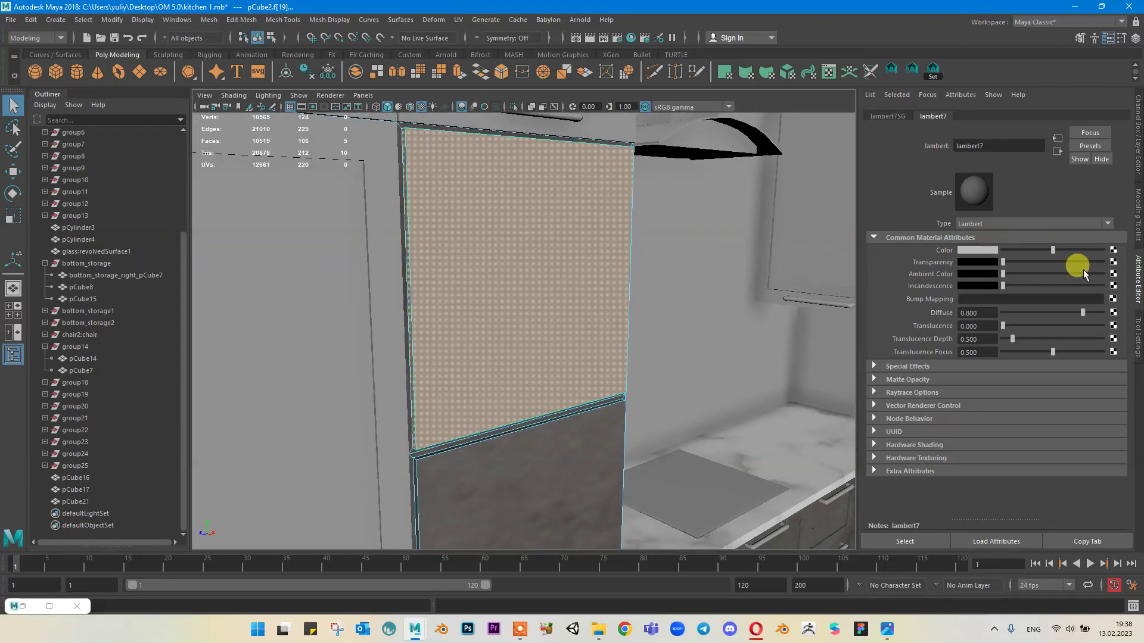
pyautogui.moveTo(599, 629)
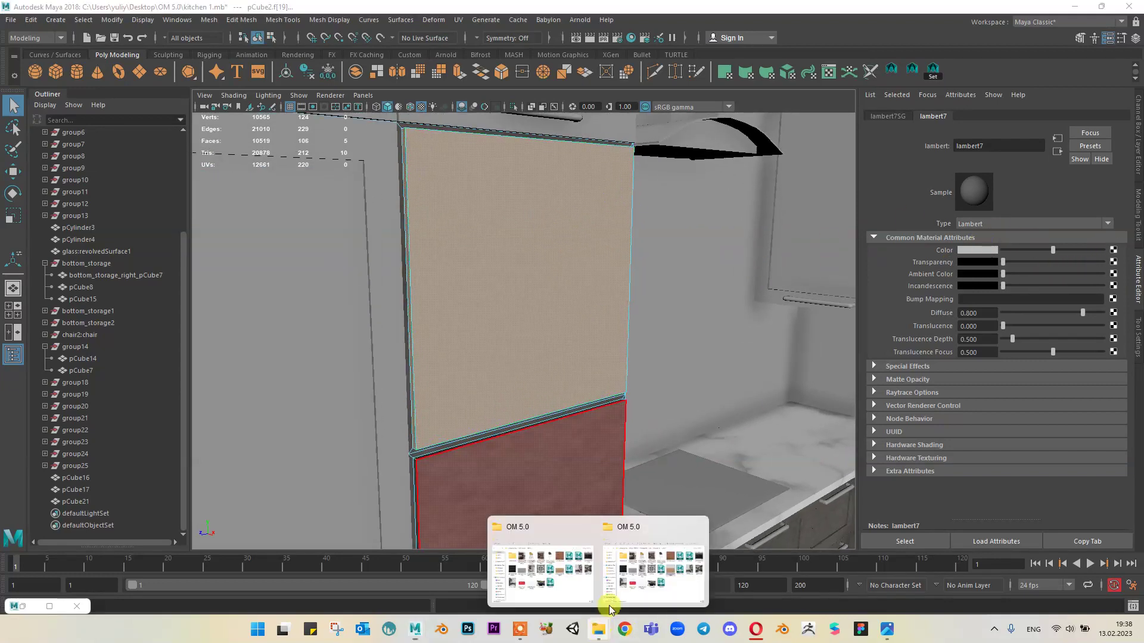
pyautogui.click(553, 566)
pyautogui.click(441, 283)
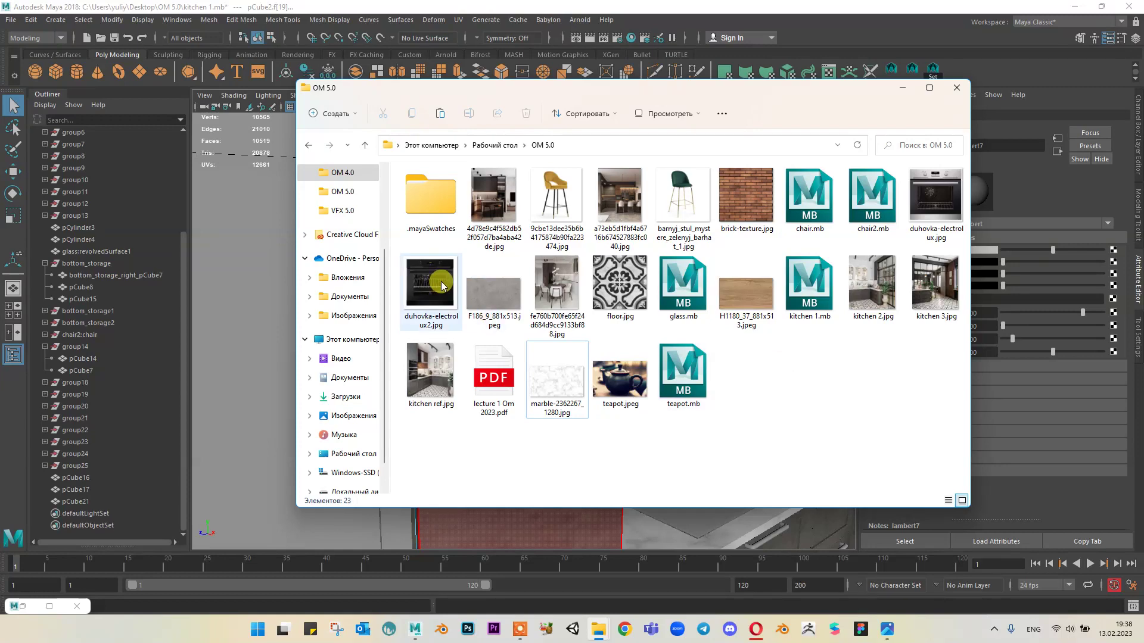
pyautogui.doubleClick(443, 291)
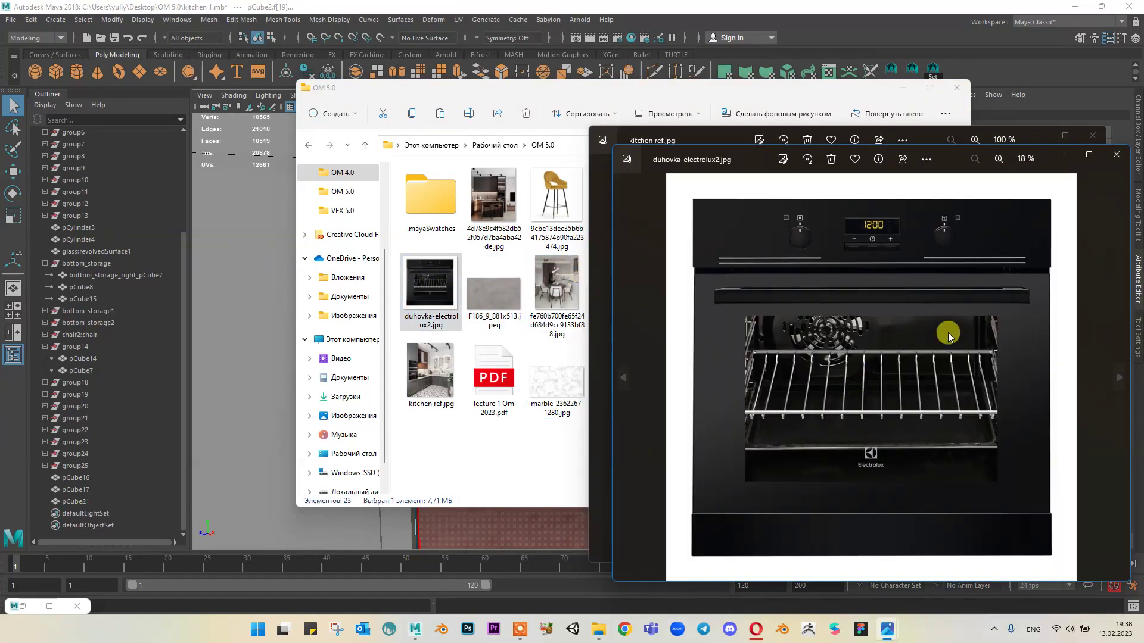
# Step: Close the open image previews and open duhovka-electrolux.jpg from the OM 5.0 folder to examine the oven front
pyautogui.click(1116, 155)
pyautogui.click(1093, 140)
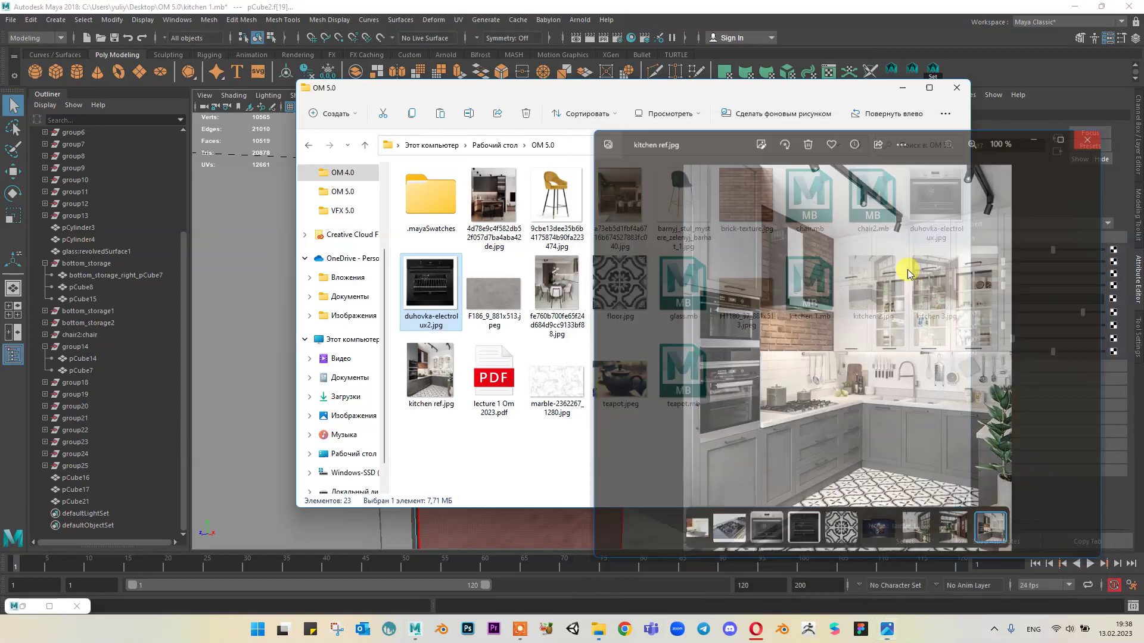
pyautogui.doubleClick(935, 203)
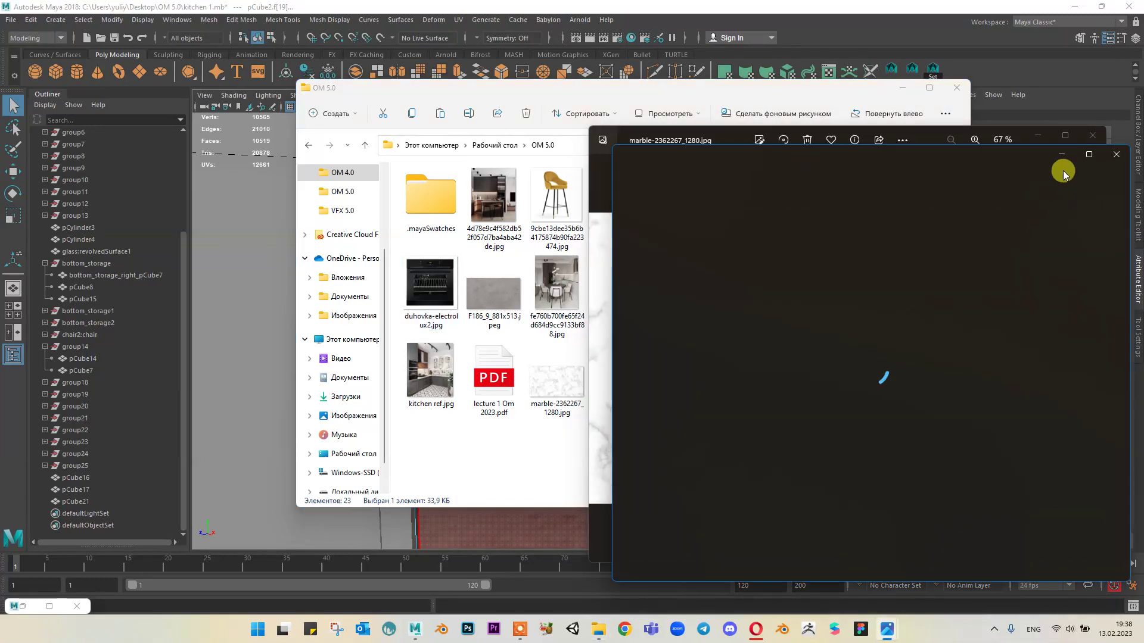
pyautogui.click(1092, 136)
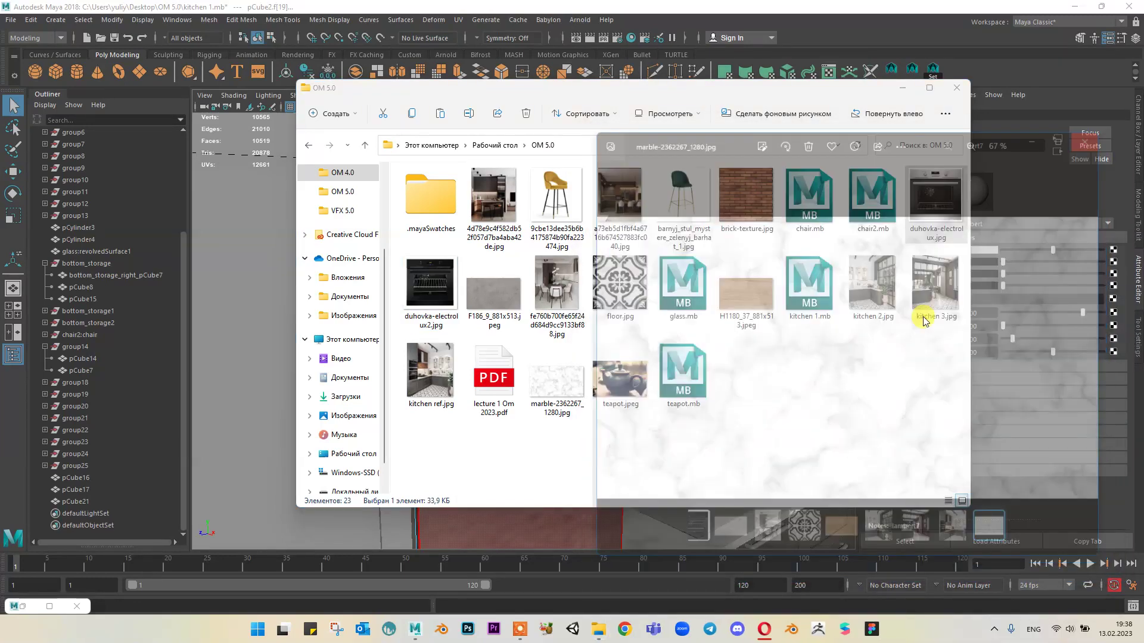
# Step: Switch to the Opera browser and run a Yandex image search for "встраиваемая духовка"
pyautogui.click(769, 629)
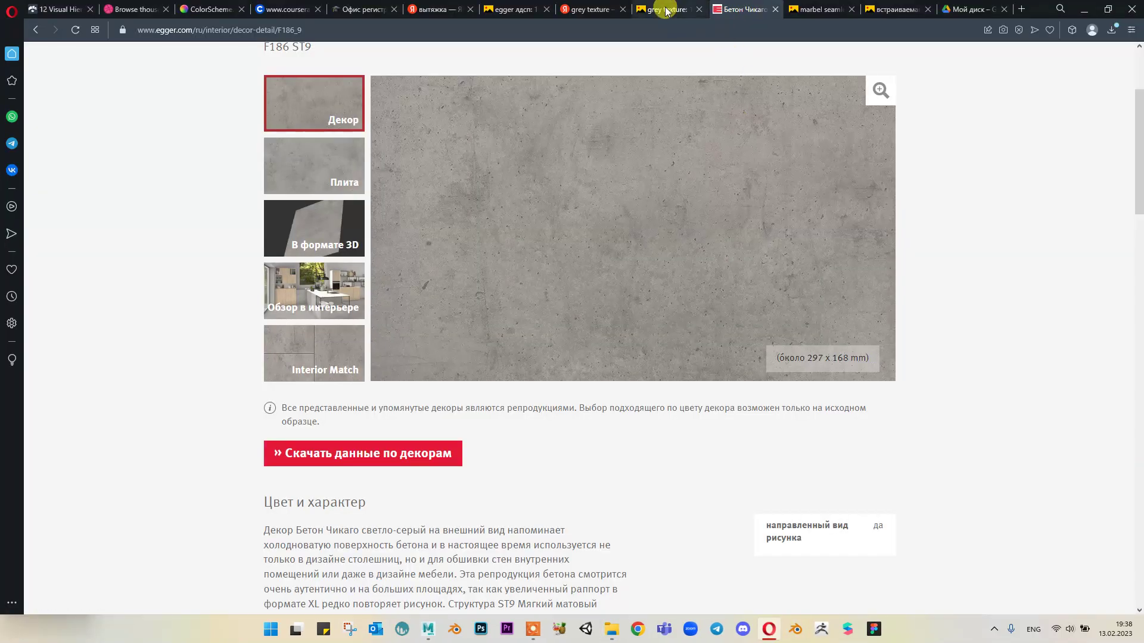
pyautogui.click(588, 9)
pyautogui.click(185, 59)
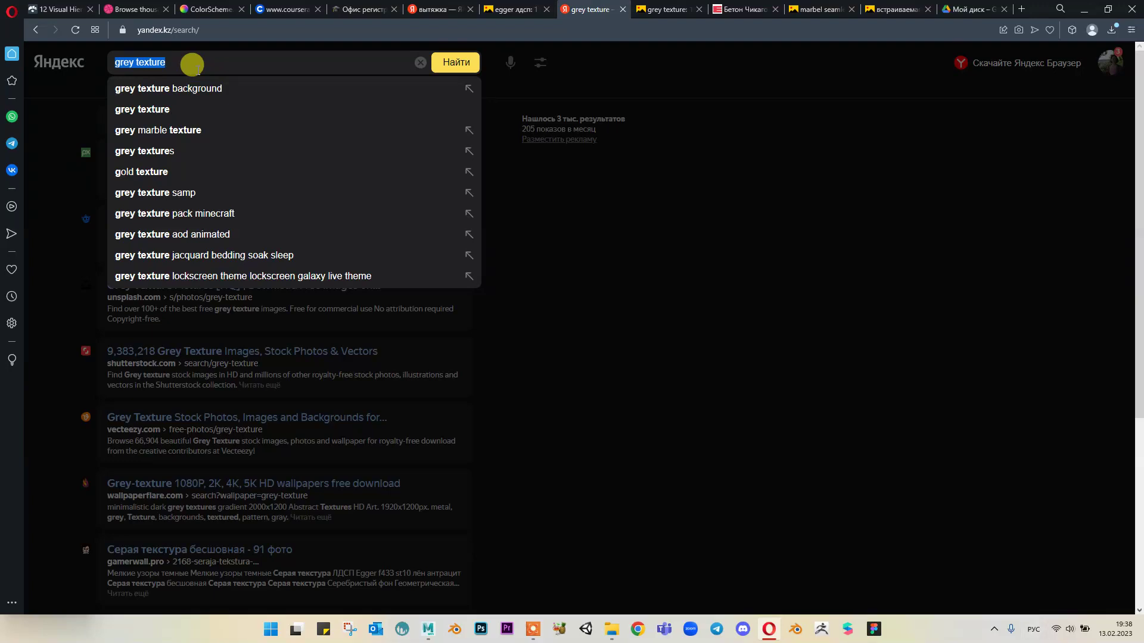
pyautogui.write('встра')
pyautogui.press('Down')
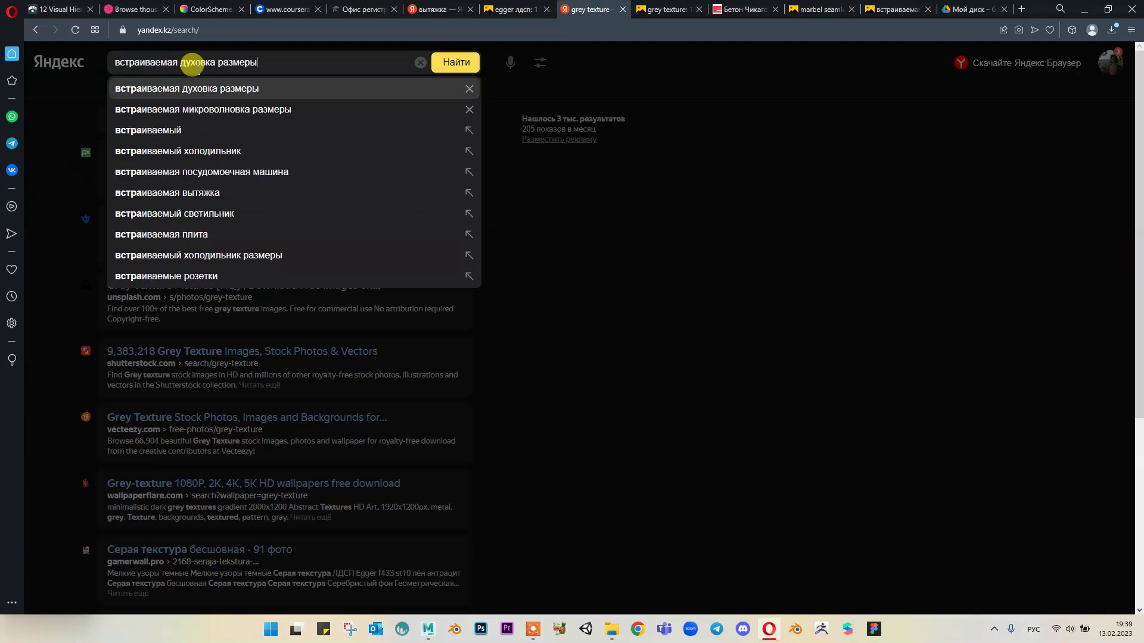
pyautogui.press('BackSpace')
pyautogui.press('BackSpace')
pyautogui.press('BackSpace')
pyautogui.press('BackSpace')
pyautogui.press('BackSpace')
pyautogui.press('BackSpace')
pyautogui.press('BackSpace')
pyautogui.press('BackSpace')
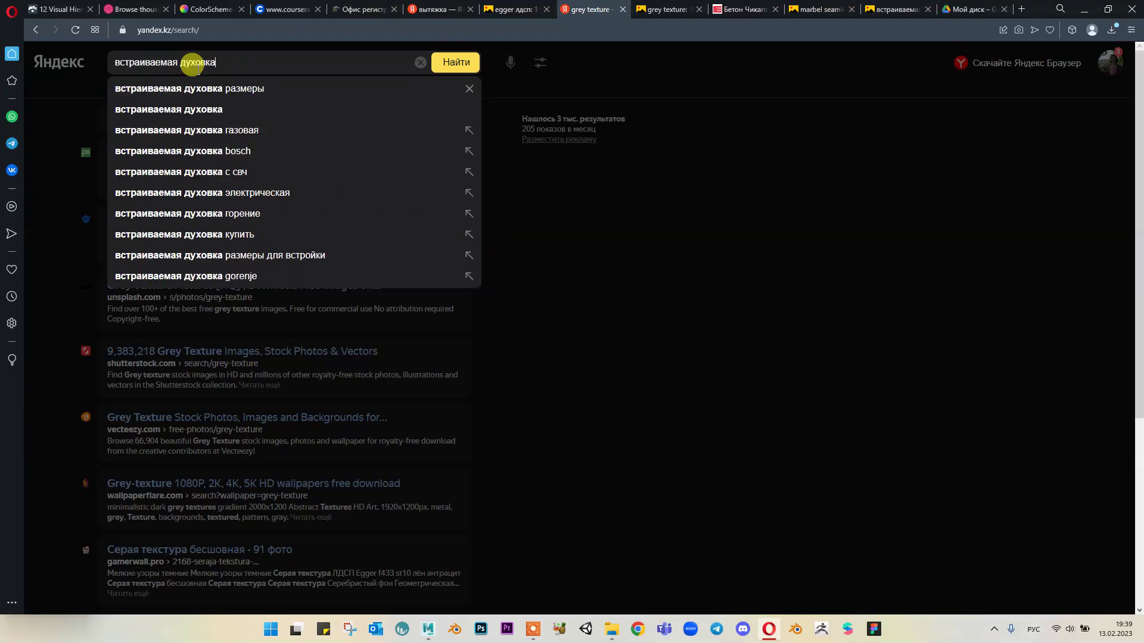
pyautogui.press('Return')
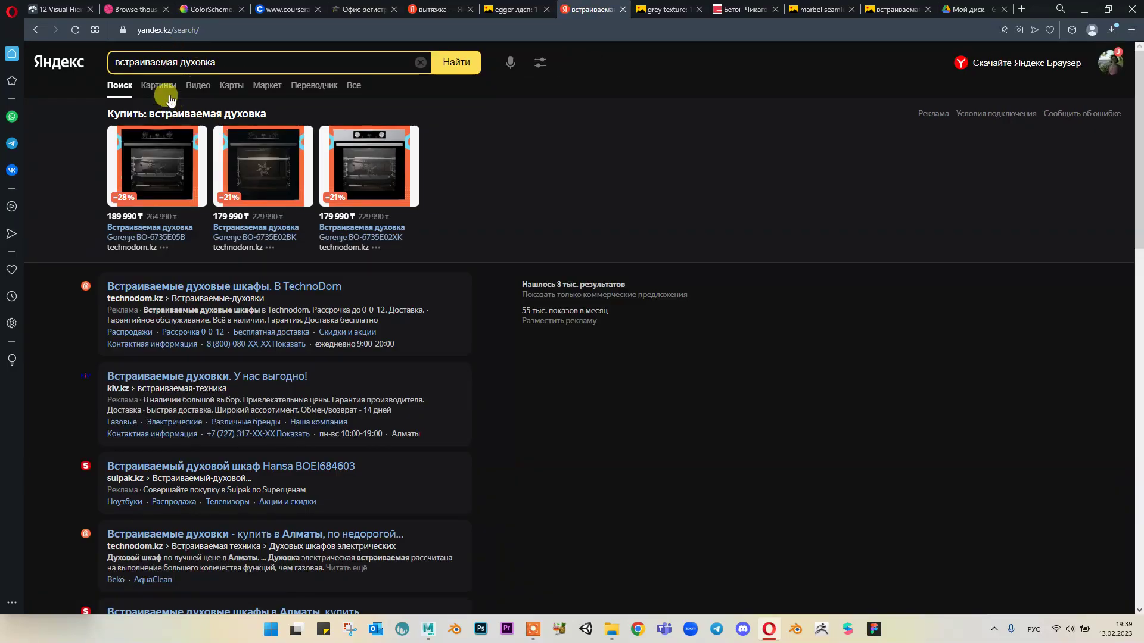
pyautogui.click(158, 85)
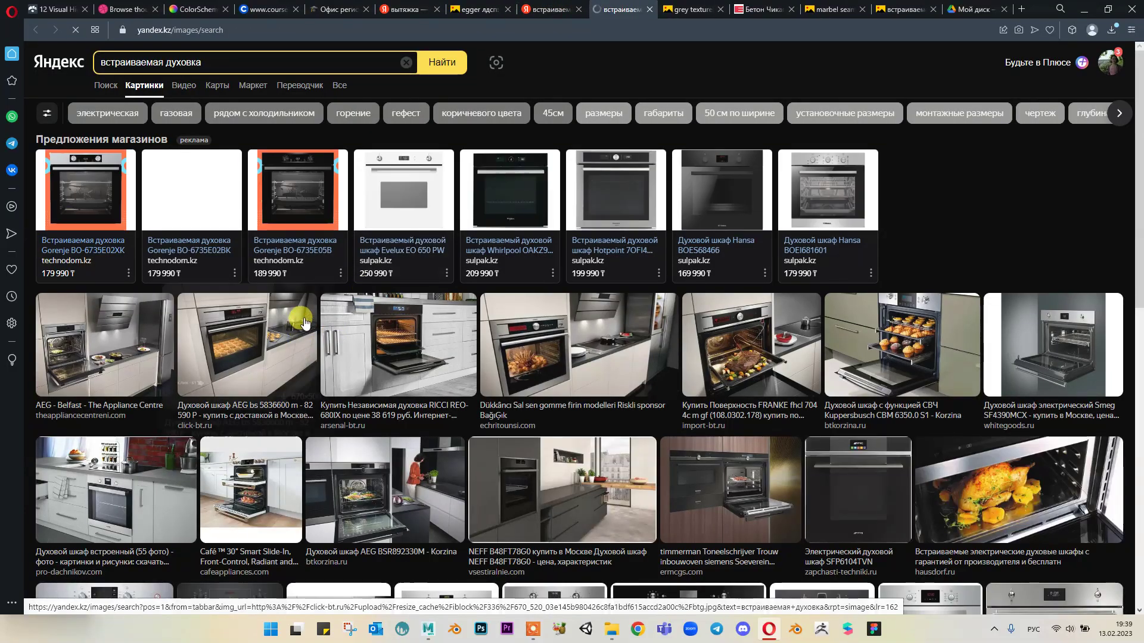
# Step: Open the Hansa BOEI681601 oven's product page, dismiss the city prompt and examine the front-view product photo
pyautogui.moveTo(317, 296)
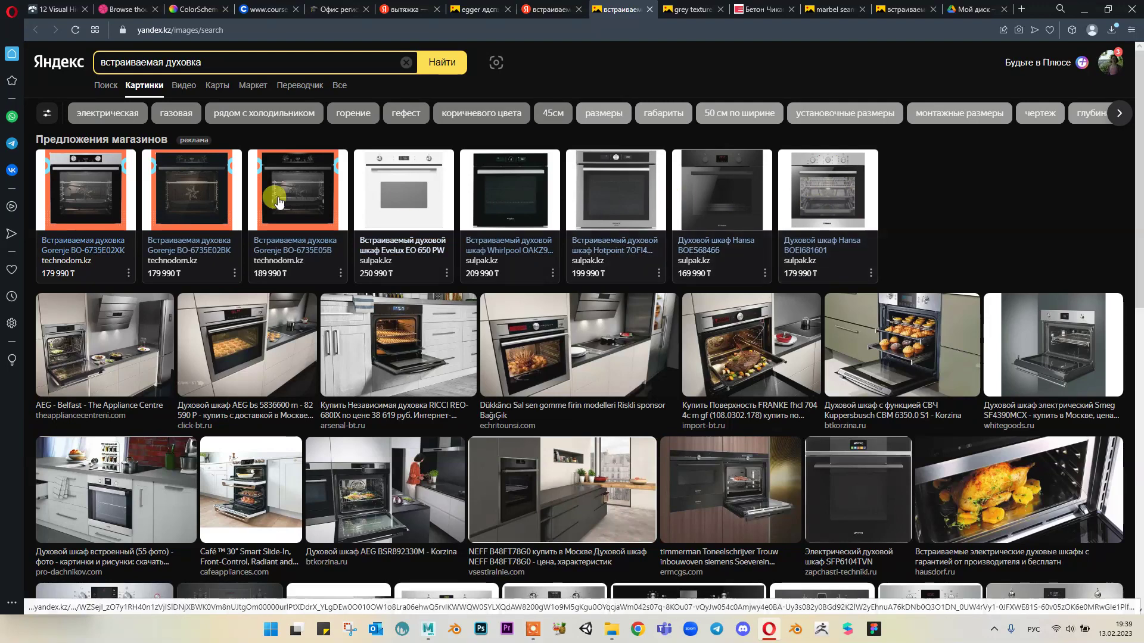
pyautogui.click(836, 202)
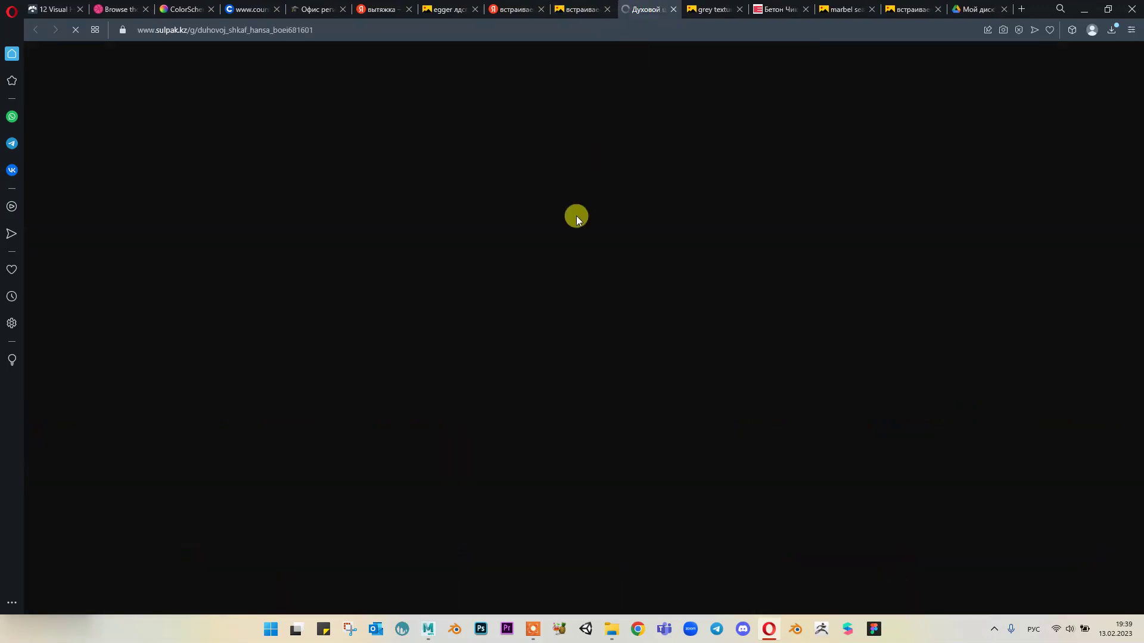
pyautogui.scroll(-1, 446, 365)
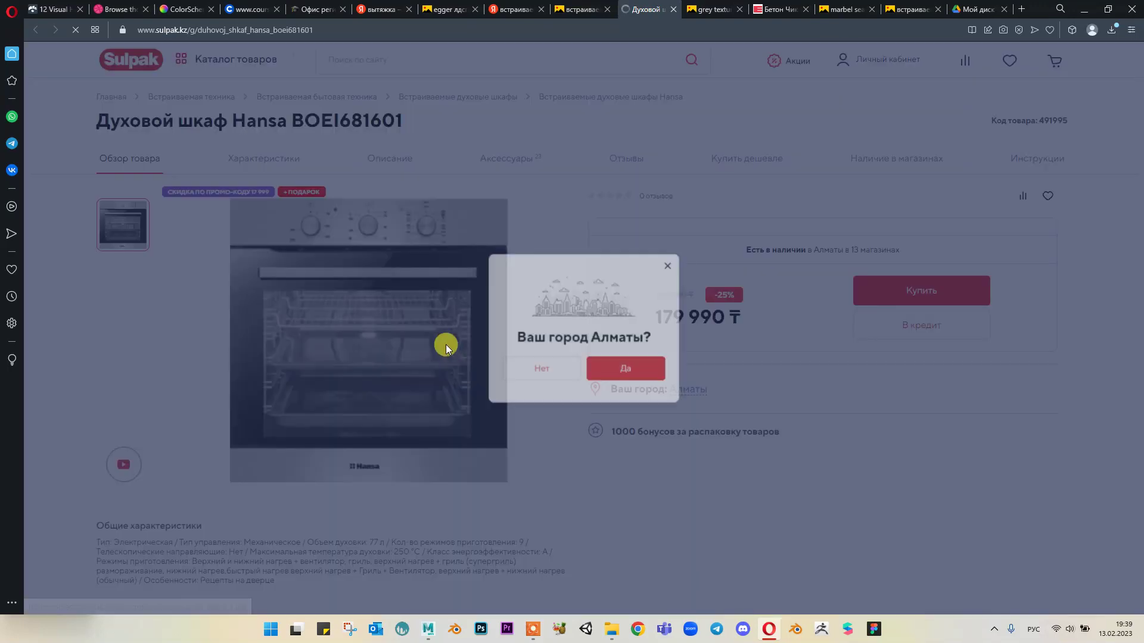
pyautogui.click(601, 351)
pyautogui.click(717, 281)
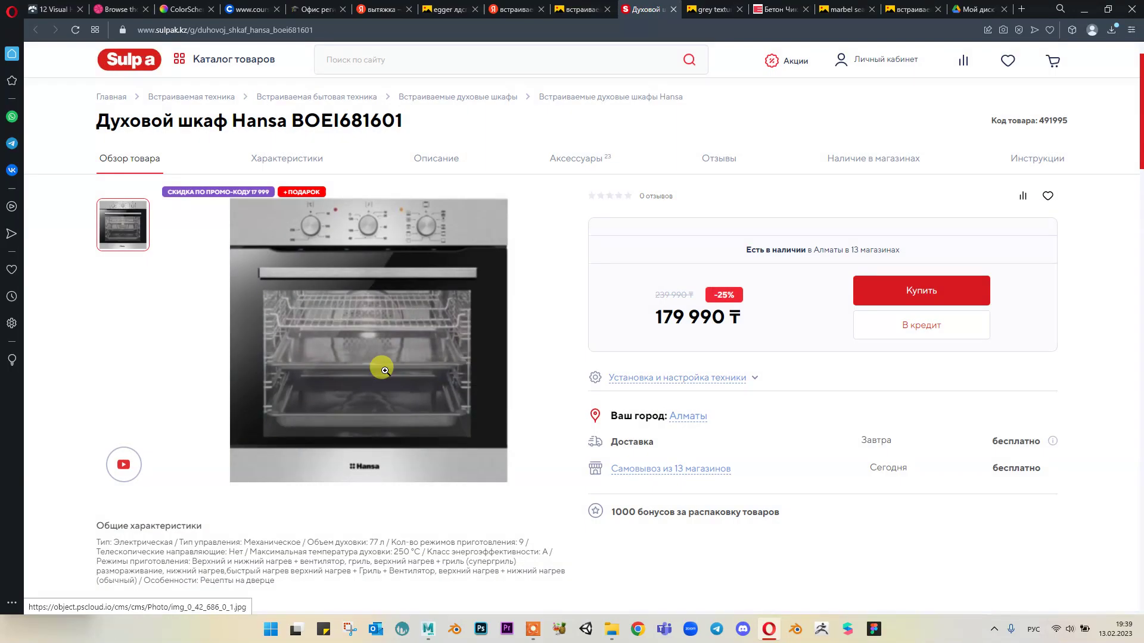
pyautogui.scroll(-1, 440, 381)
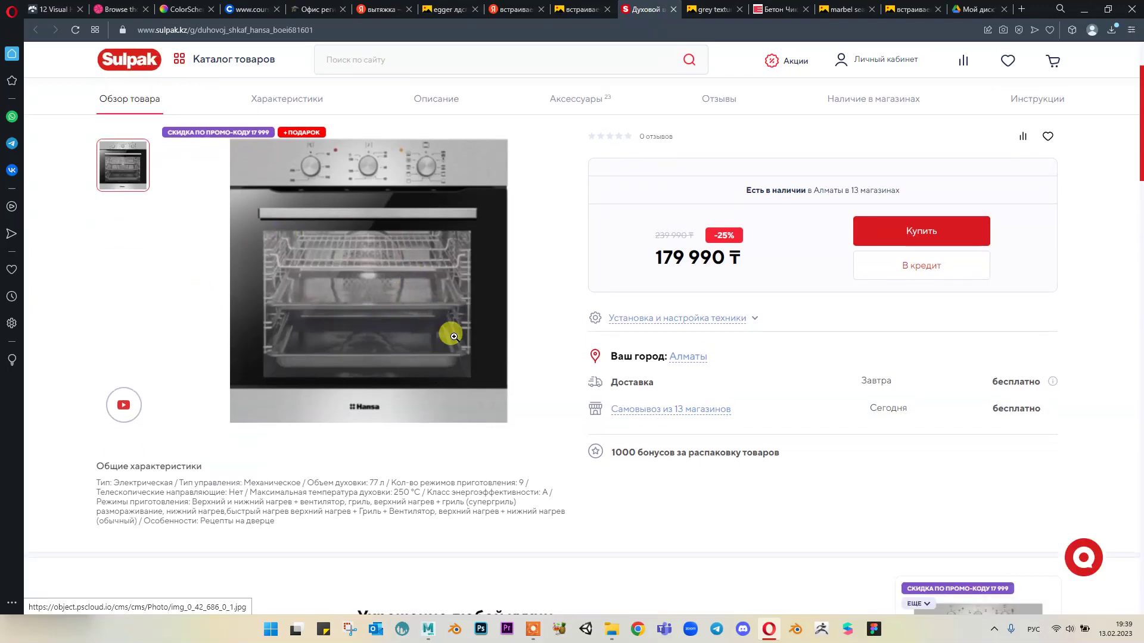
# Step: Return to the built-in oven image results and browse them for straight front-view oven photos
pyautogui.click(580, 9)
pyautogui.scroll(-1, 534, 320)
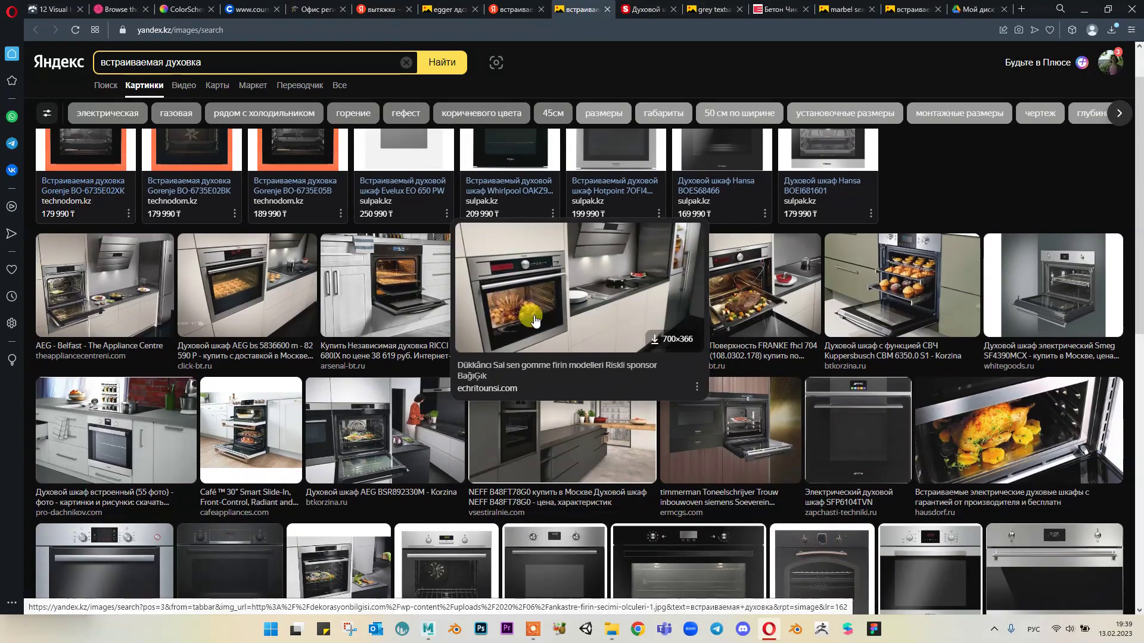
pyautogui.scroll(1, 535, 320)
pyautogui.scroll(-5, 271, 247)
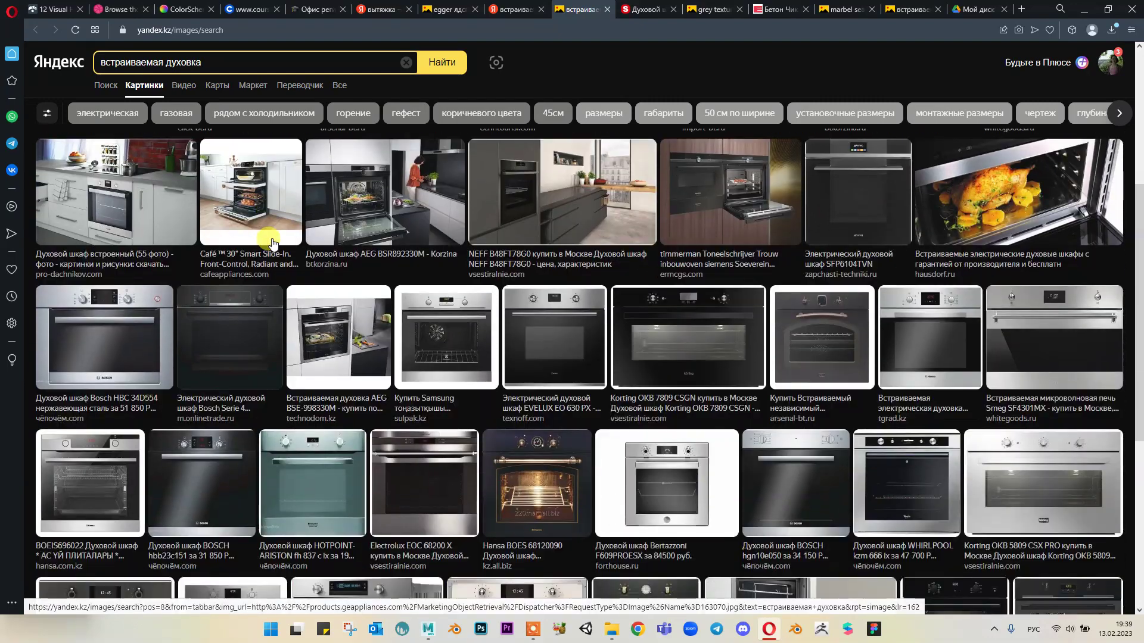
pyautogui.scroll(-2, 271, 241)
pyautogui.moveTo(455, 237)
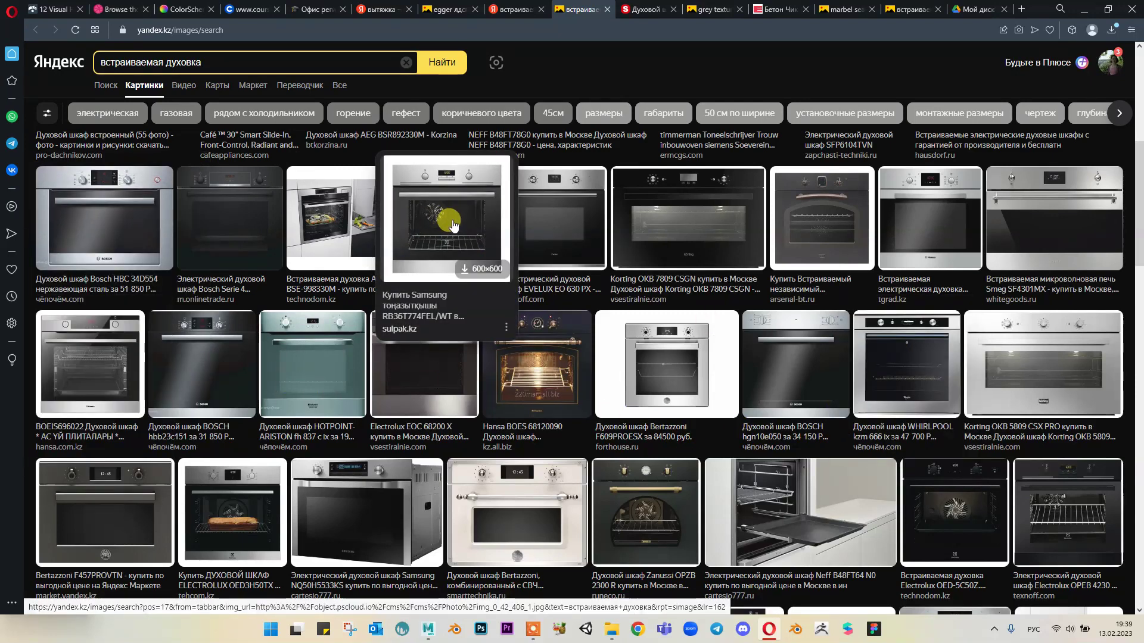
# Step: Check the oven images saved in the OM 5.0 folder, minimize the folder and browser, and return to Maya
pyautogui.moveTo(612, 629)
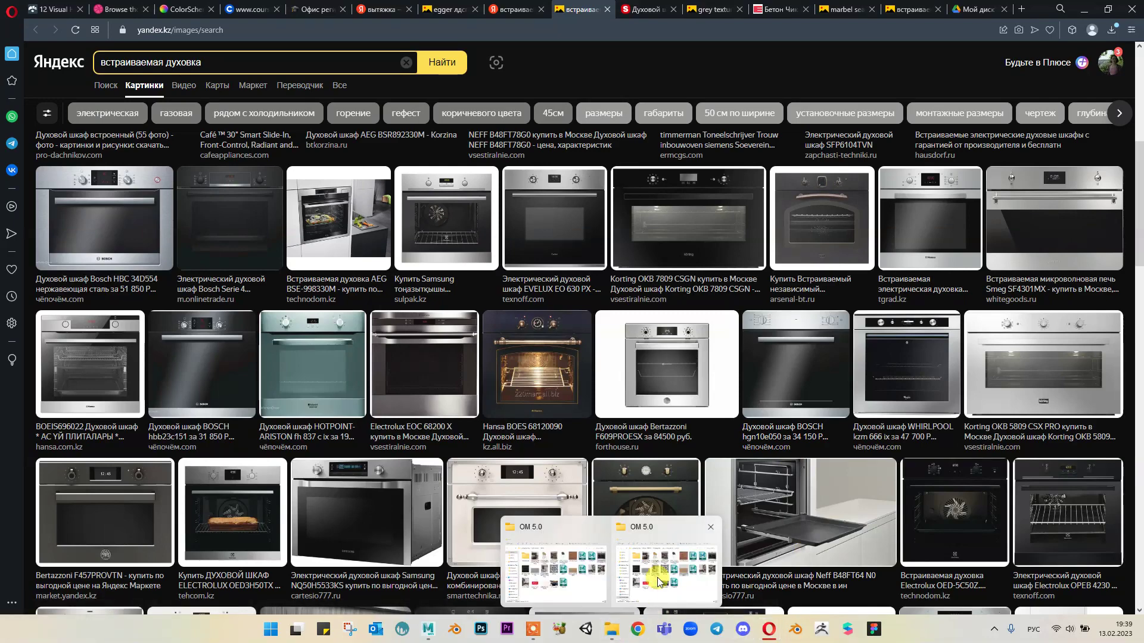
pyautogui.click(566, 580)
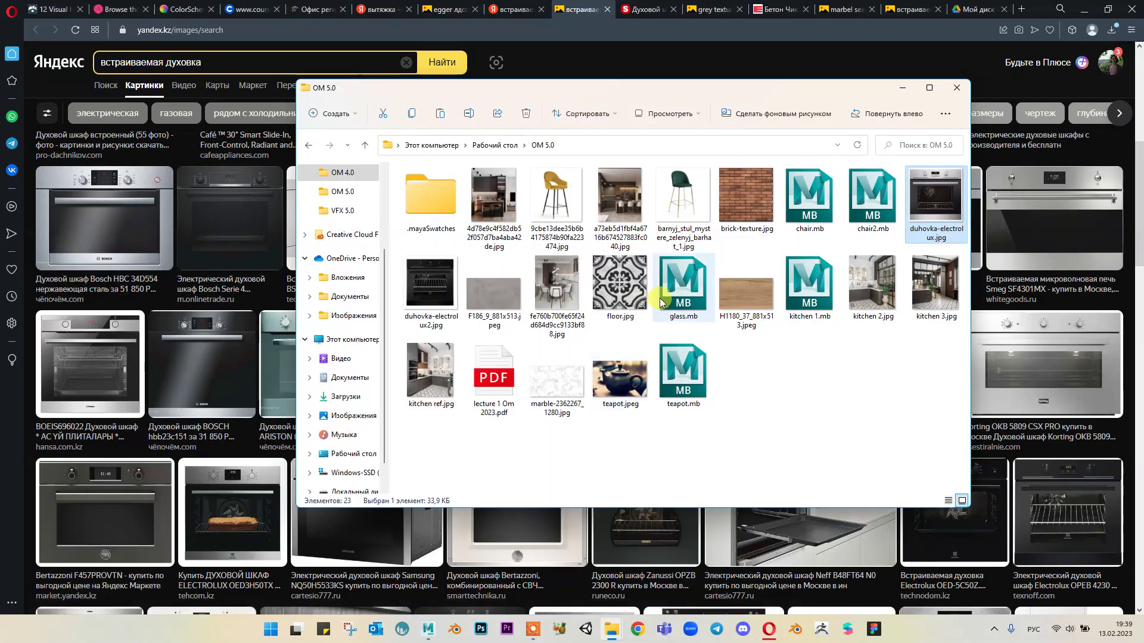
pyautogui.click(906, 89)
pyautogui.click(1084, 9)
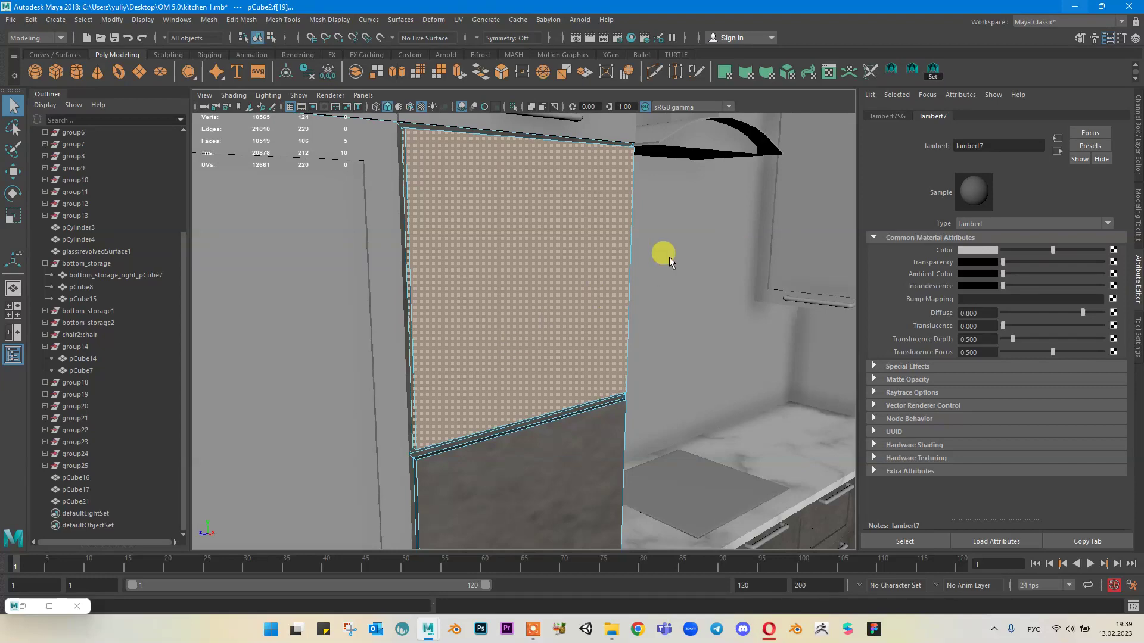
# Step: Return the tall cabinet from face selection to object mode and delete its construction history
pyautogui.keyDown('alt'); pyautogui.moveTo(609, 264); pyautogui.dragTo(603, 264); pyautogui.keyUp('alt')
pyautogui.keyDown('alt'); pyautogui.moveTo(603, 264); pyautogui.dragTo(620, 210, button='right'); pyautogui.keyUp('alt')
pyautogui.keyDown('alt'); pyautogui.moveTo(619, 223); pyautogui.dragTo(582, 271, button='middle'); pyautogui.keyUp('alt')
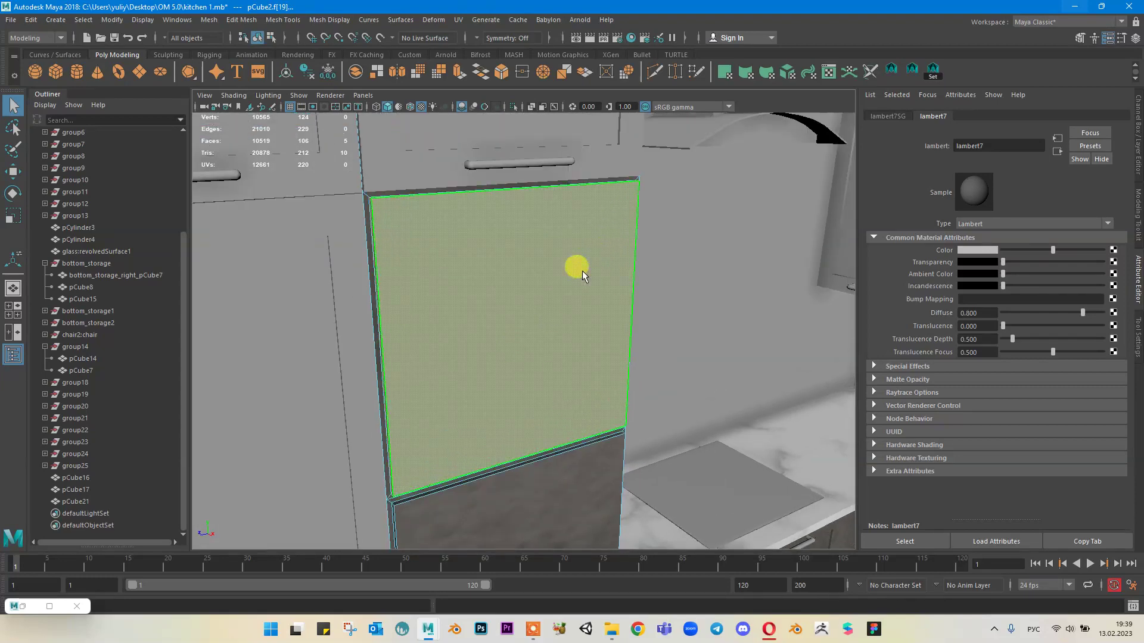
pyautogui.click(582, 270)
pyautogui.keyDown('alt'); pyautogui.moveTo(484, 326); pyautogui.dragTo(544, 260); pyautogui.keyUp('alt')
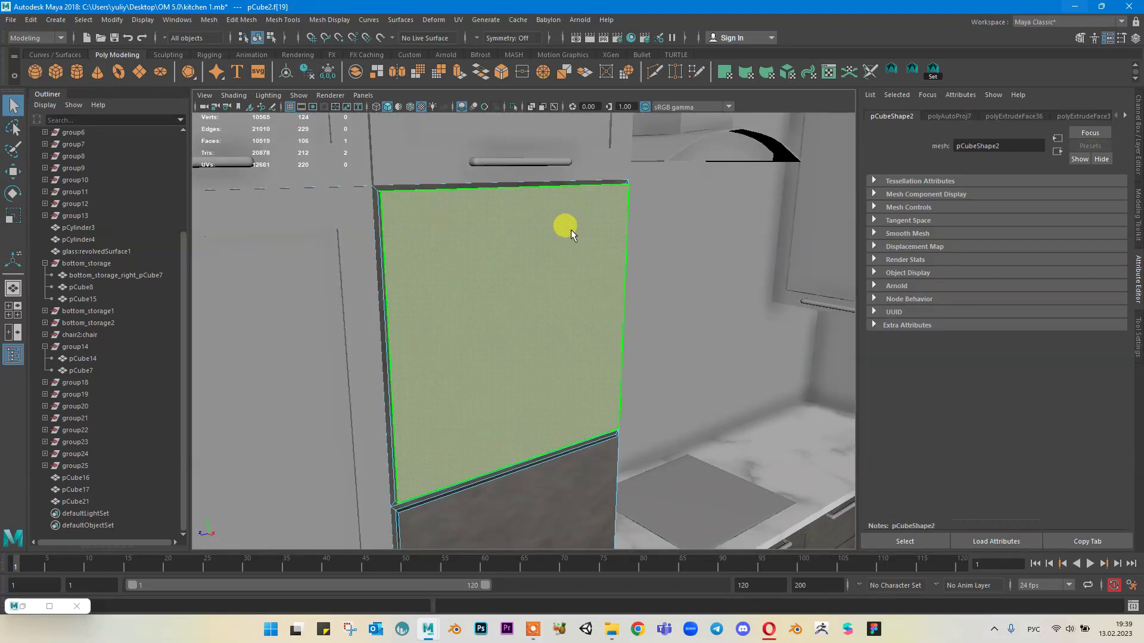
pyautogui.moveTo(571, 230); pyautogui.dragTo(639, 198, button='right')
pyautogui.scroll(-2, 567, 262)
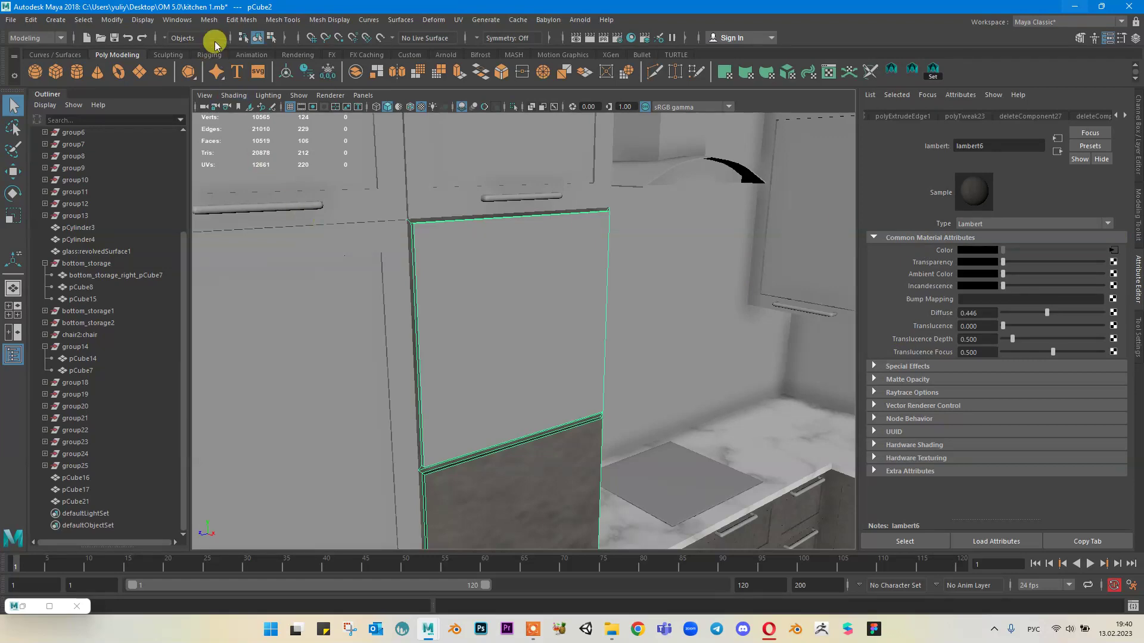
pyautogui.click(307, 71)
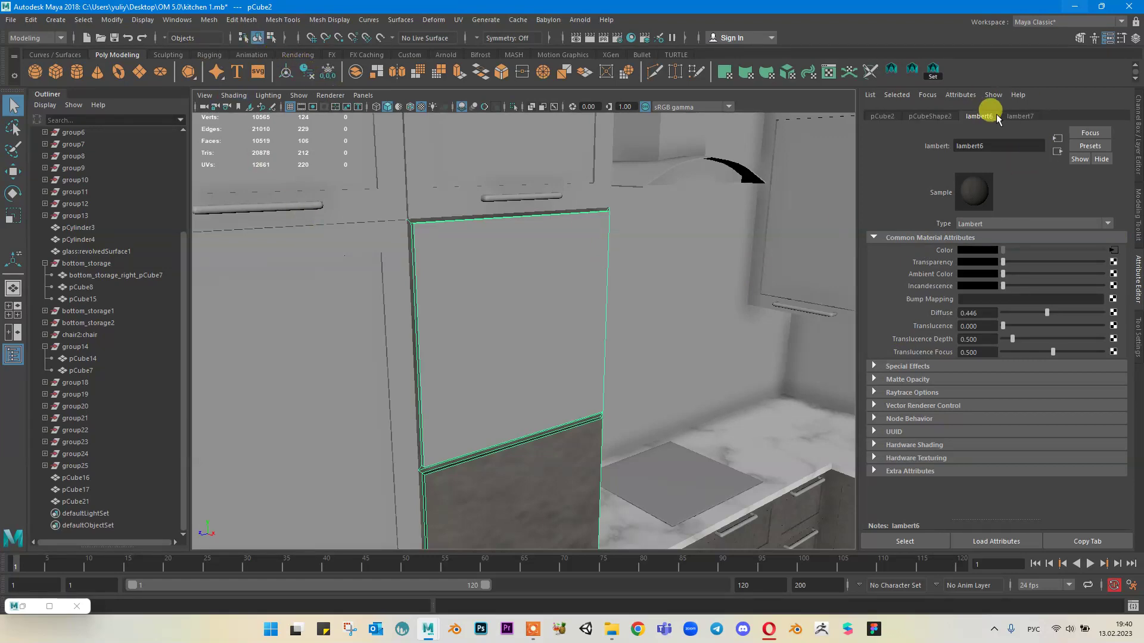
# Step: Compare the cabinet's two Lambert materials and rename the upper oven panel's lambert7 as duhovka1
pyautogui.click(1018, 115)
pyautogui.click(976, 117)
pyautogui.scroll(-3, 439, 288)
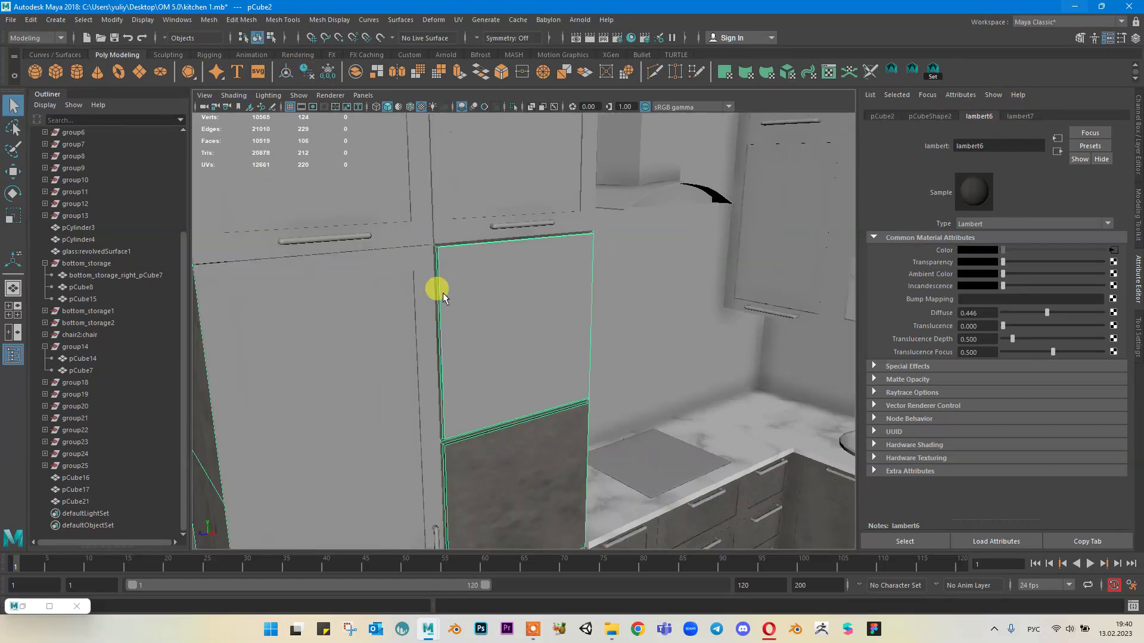
pyautogui.scroll(2, 447, 296)
pyautogui.click(1011, 119)
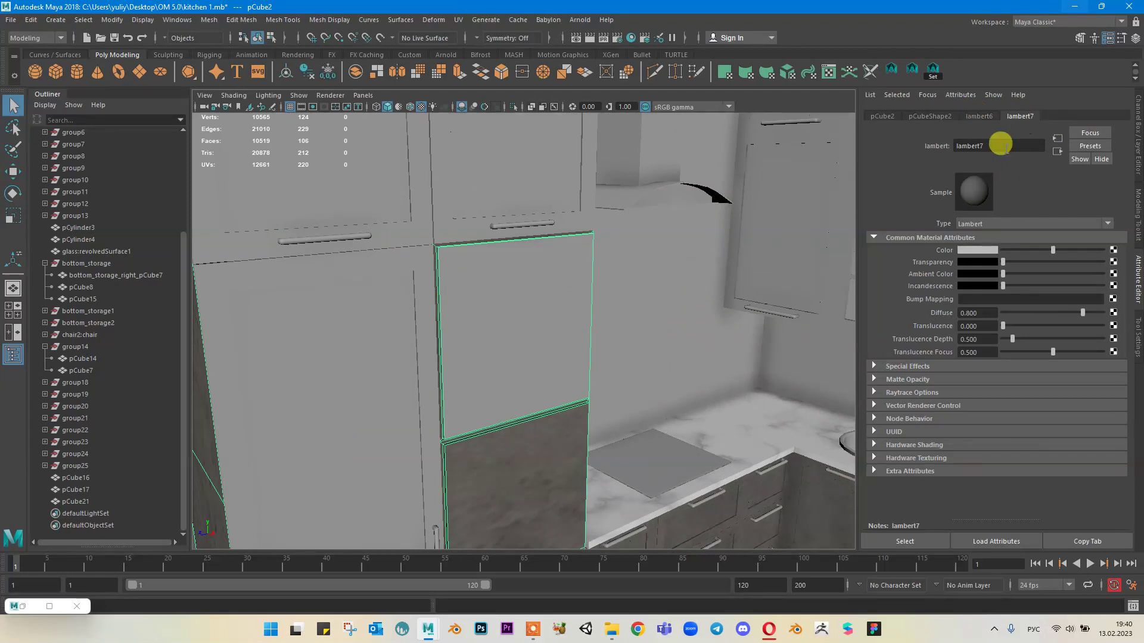
pyautogui.moveTo(997, 147); pyautogui.dragTo(906, 150)
pyautogui.hotkey('alt', 'shift')
pyautogui.write('duhovka1')
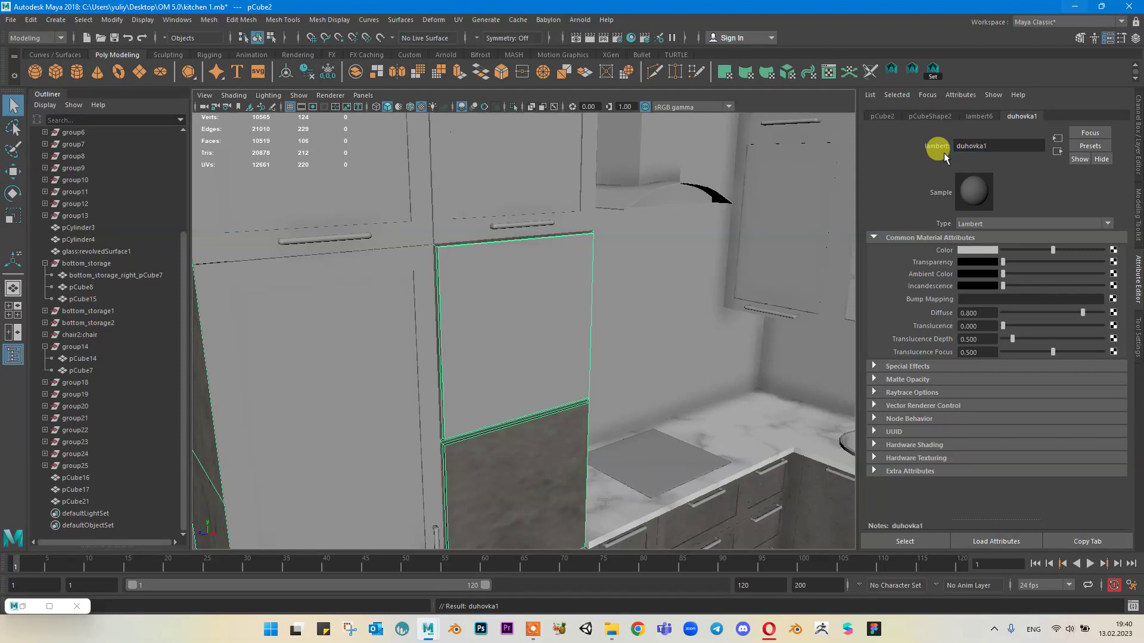
# Step: Add a file texture to the duhovka1 material's color and load duhovka-electrolux.jpg as its image
pyautogui.keyDown('alt'); pyautogui.moveTo(713, 222); pyautogui.dragTo(682, 196, button='middle'); pyautogui.keyUp('alt')
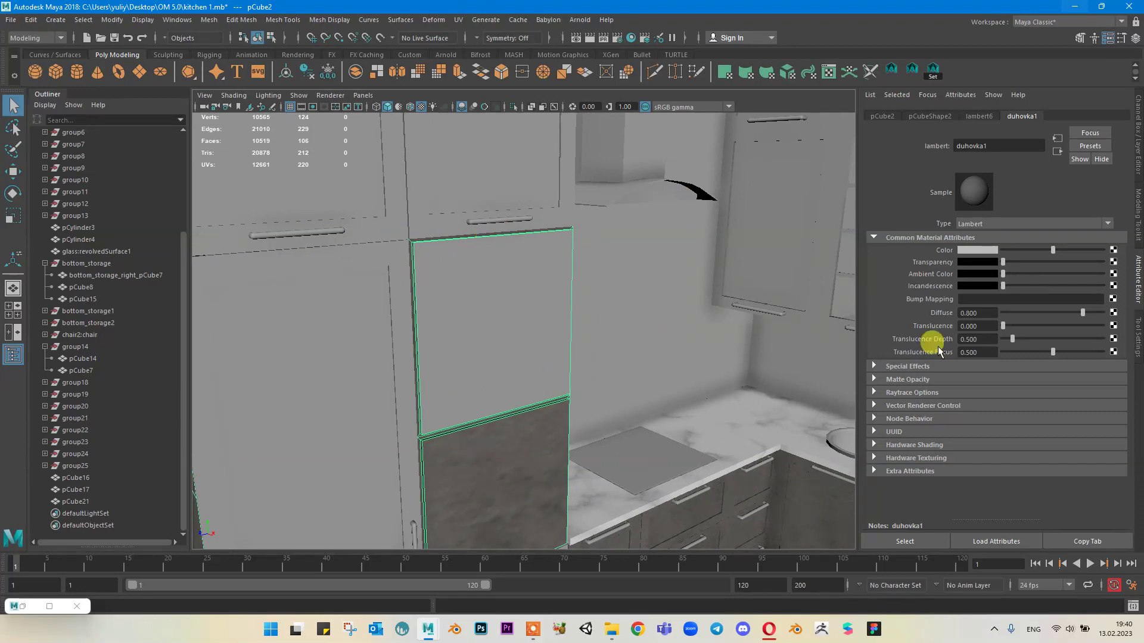
pyautogui.click(1112, 250)
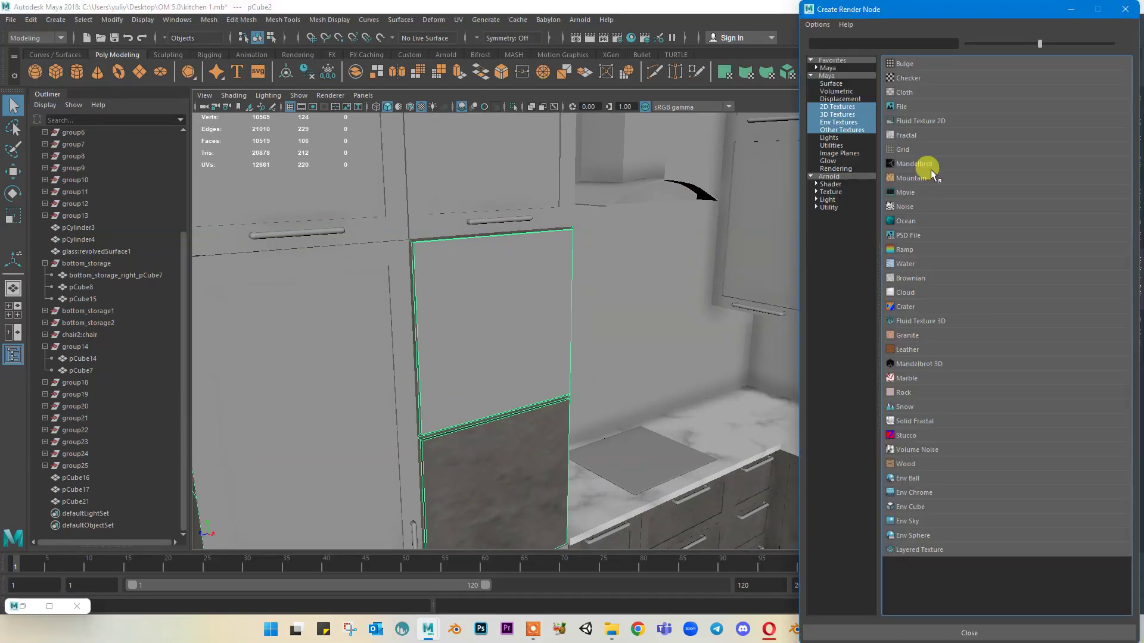
pyautogui.click(900, 106)
pyautogui.click(1108, 278)
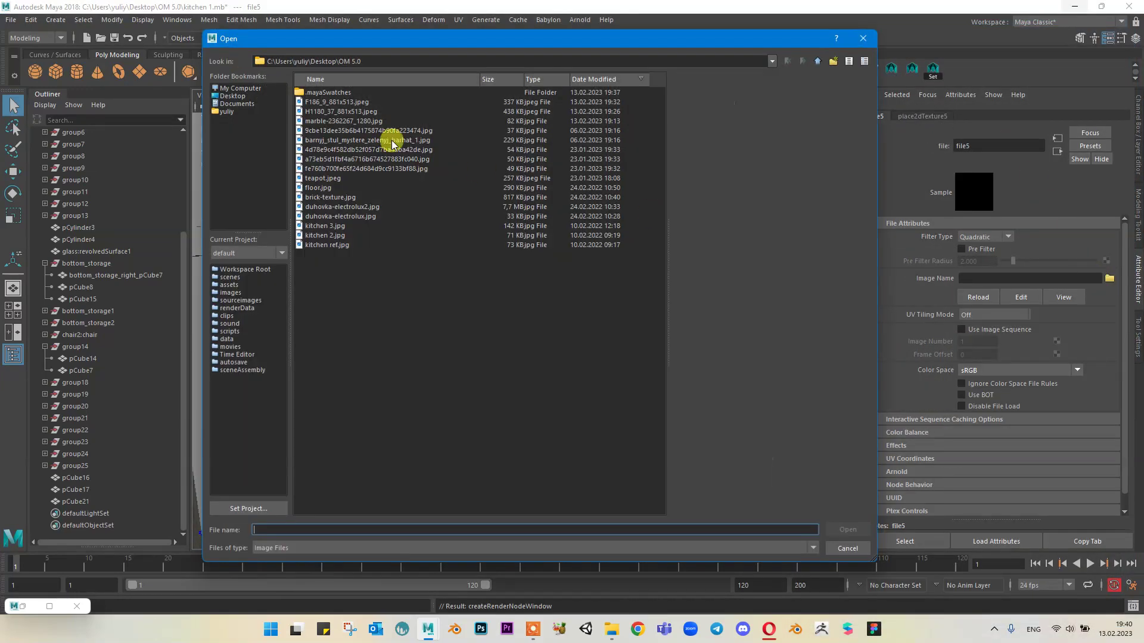
pyautogui.click(325, 121)
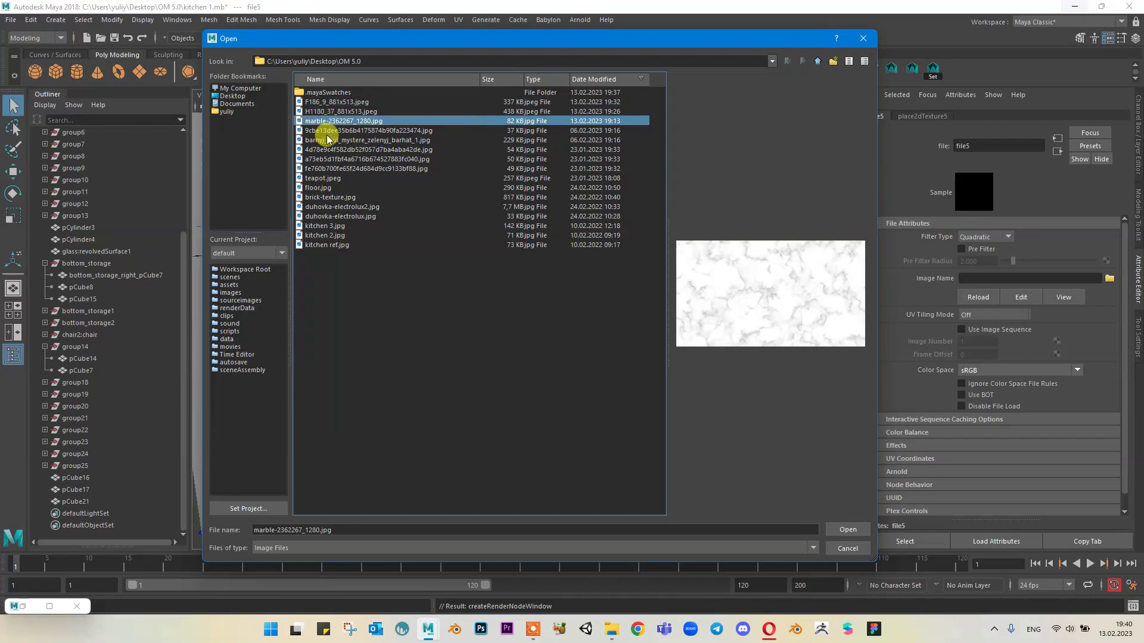
pyautogui.click(327, 140)
pyautogui.click(326, 188)
pyautogui.click(323, 208)
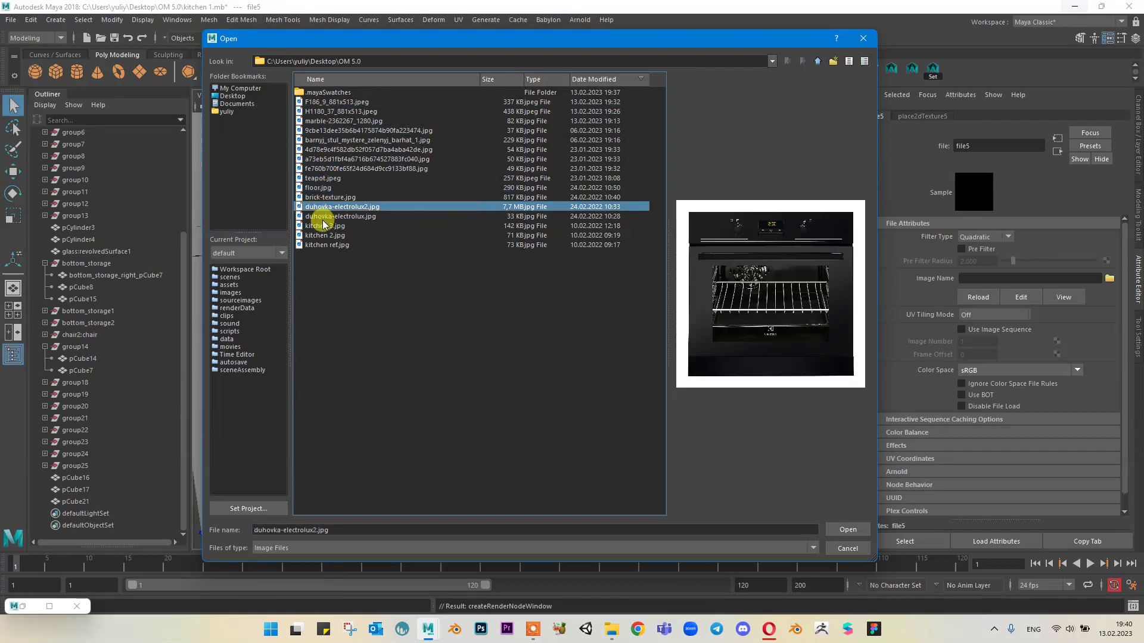
pyautogui.click(324, 217)
pyautogui.click(864, 539)
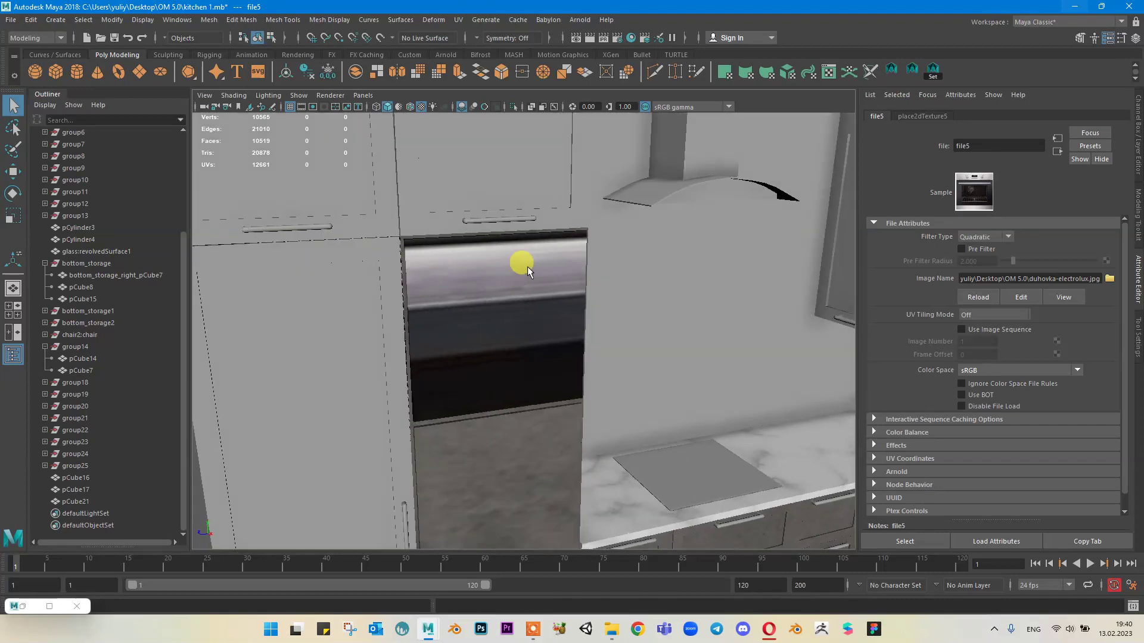
# Step: Select the tall cabinet and show its UVs in the UV Editor, closing the UV Toolkit
pyautogui.click(528, 266)
pyautogui.scroll(2, 484, 357)
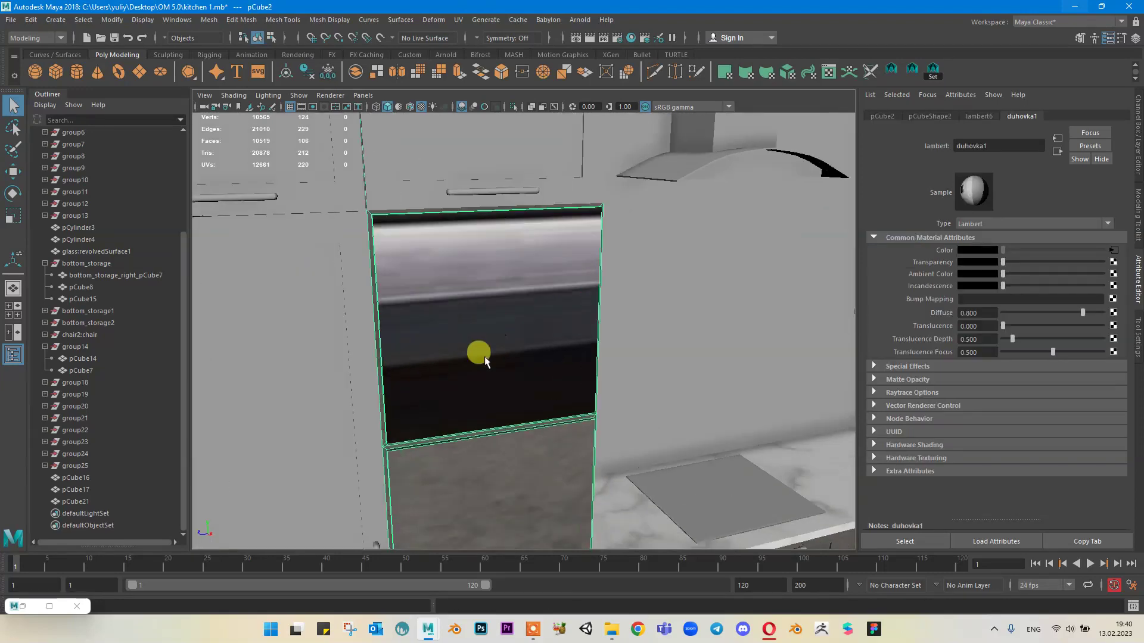
pyautogui.click(24, 606)
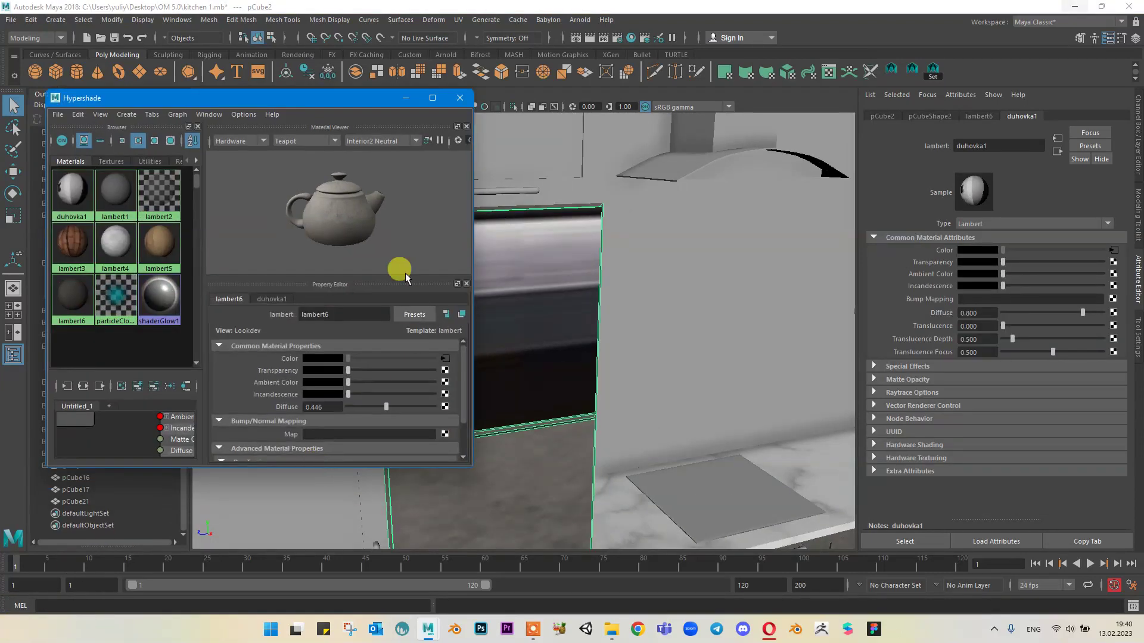
pyautogui.click(405, 98)
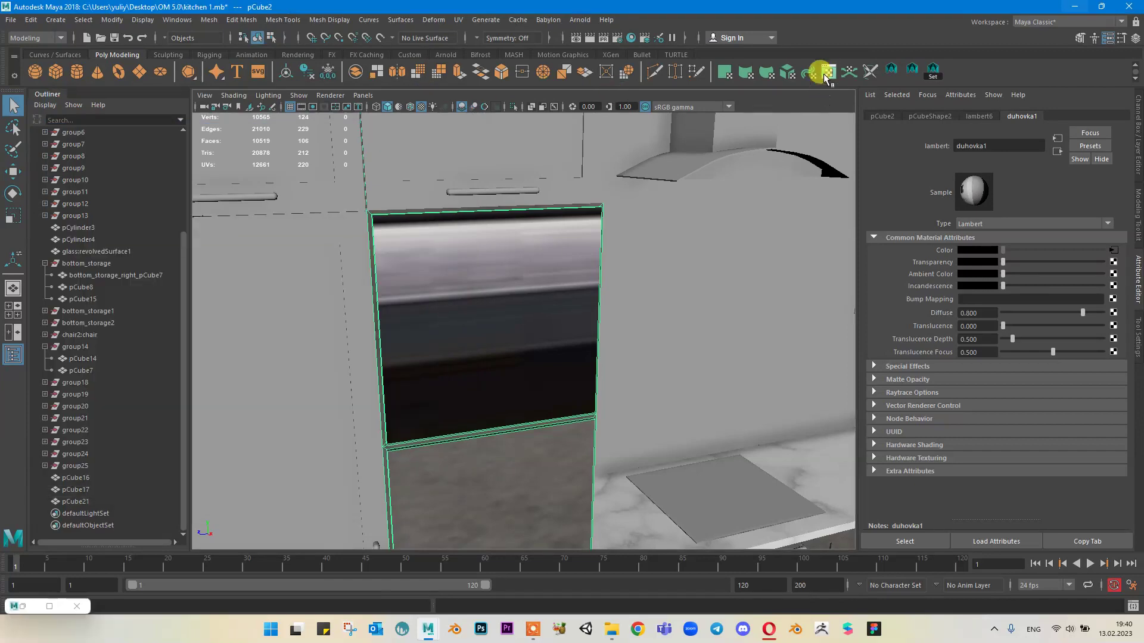
pyautogui.click(828, 72)
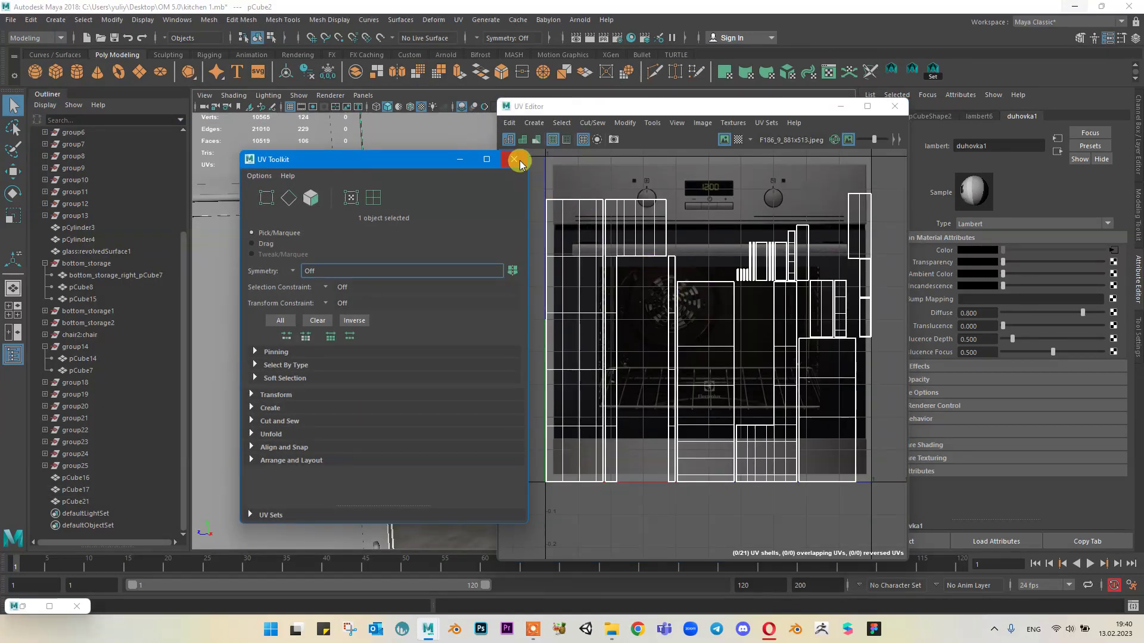
pyautogui.click(520, 161)
# Step: Apply a planar projection to the upper oven panel's front face and place the UV Editor clear of the oven
pyautogui.moveTo(434, 224); pyautogui.dragTo(434, 260, button='right')
pyautogui.click(434, 259)
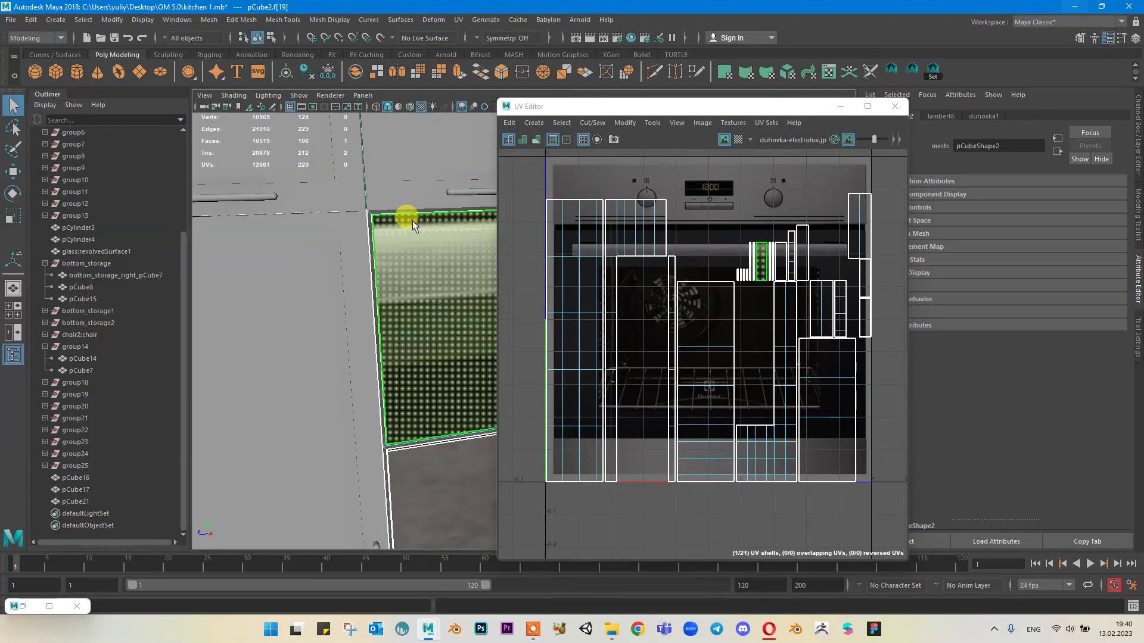
pyautogui.keyDown('alt'); pyautogui.moveTo(412, 220); pyautogui.dragTo(419, 312); pyautogui.keyUp('alt')
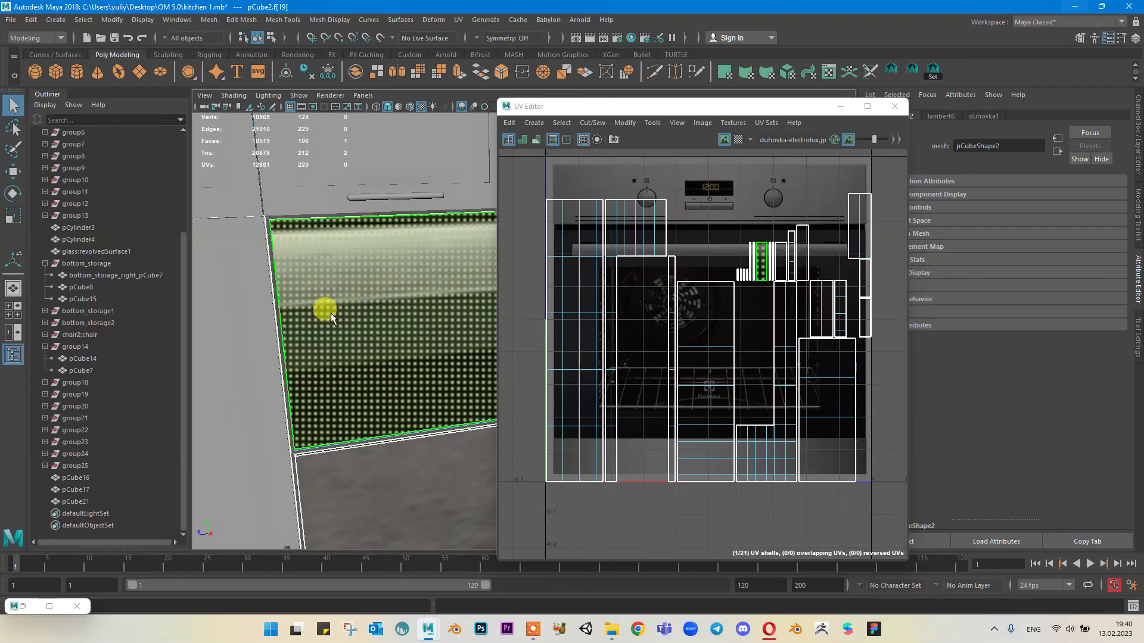
pyautogui.click(725, 72)
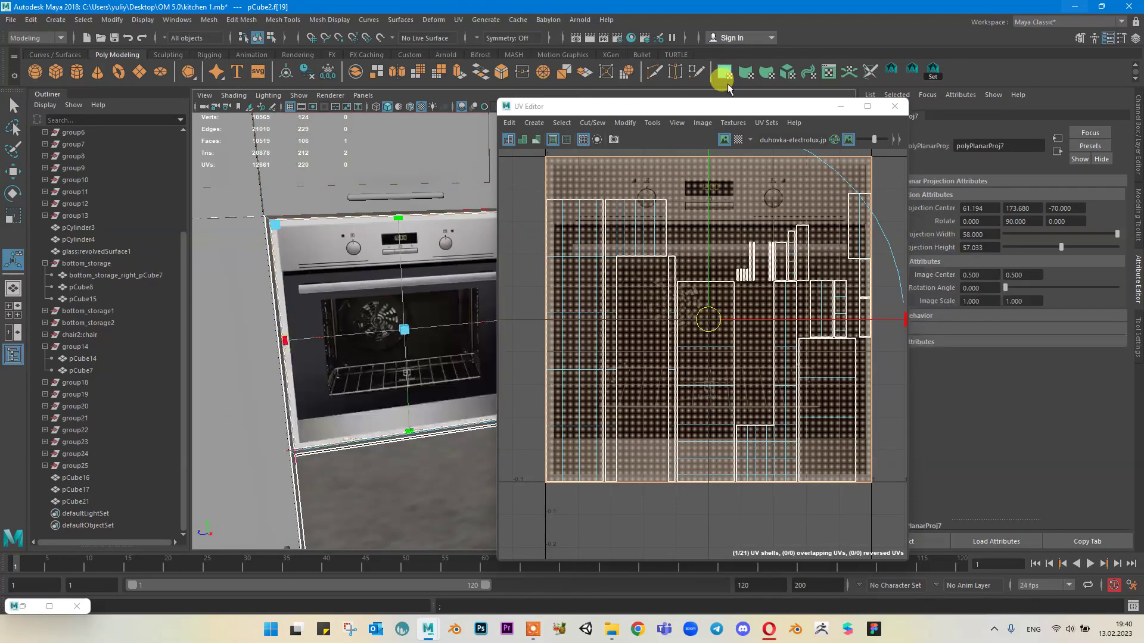
pyautogui.keyDown('alt'); pyautogui.moveTo(393, 227); pyautogui.dragTo(382, 245, button='middle'); pyautogui.keyUp('alt')
pyautogui.keyDown('alt'); pyautogui.moveTo(382, 244); pyautogui.dragTo(373, 301, button='right'); pyautogui.keyUp('alt')
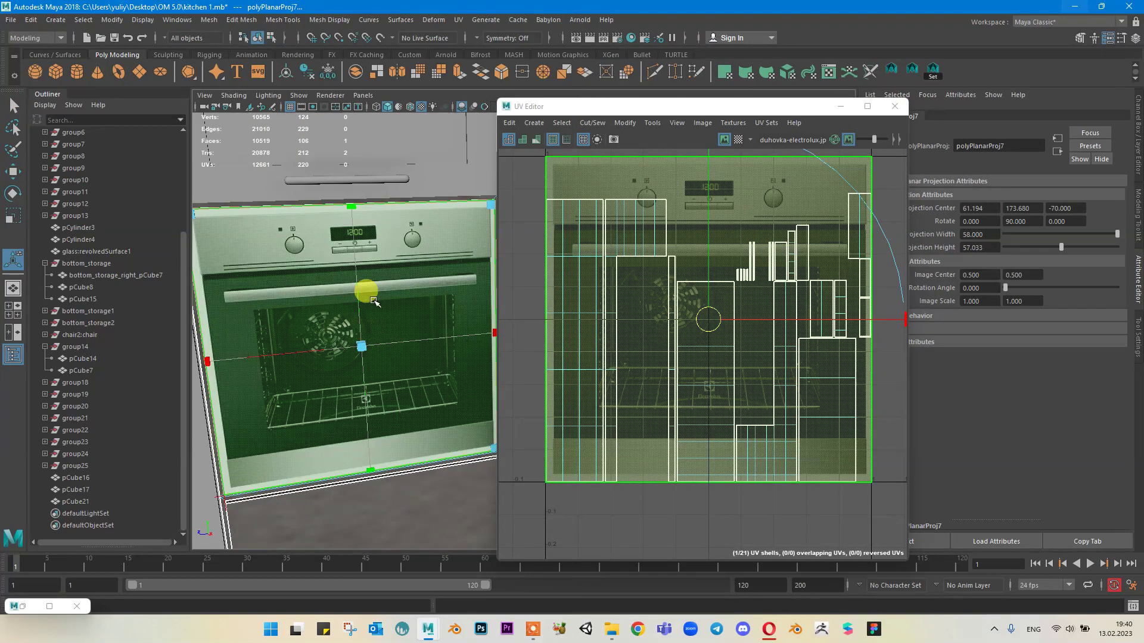
pyautogui.keyDown('alt'); pyautogui.moveTo(346, 288); pyautogui.dragTo(375, 247); pyautogui.keyUp('alt')
pyautogui.moveTo(757, 106); pyautogui.dragTo(966, 112)
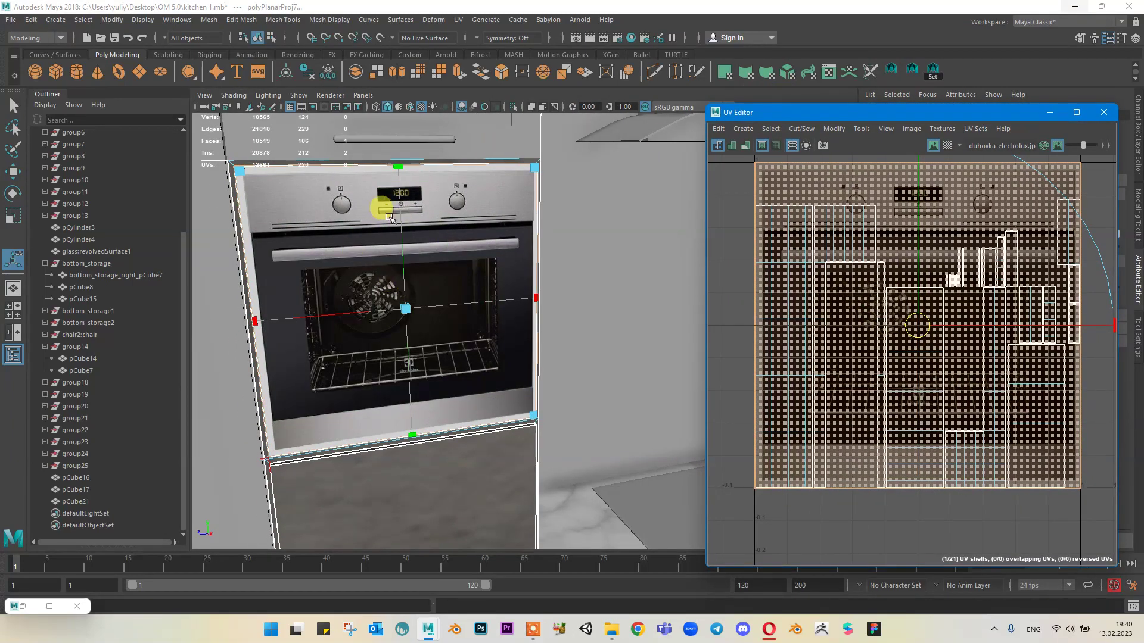
# Step: Scale the oven front's UV shell down slightly and uniformly so the image's outer margin is cropped off
pyautogui.click(423, 227)
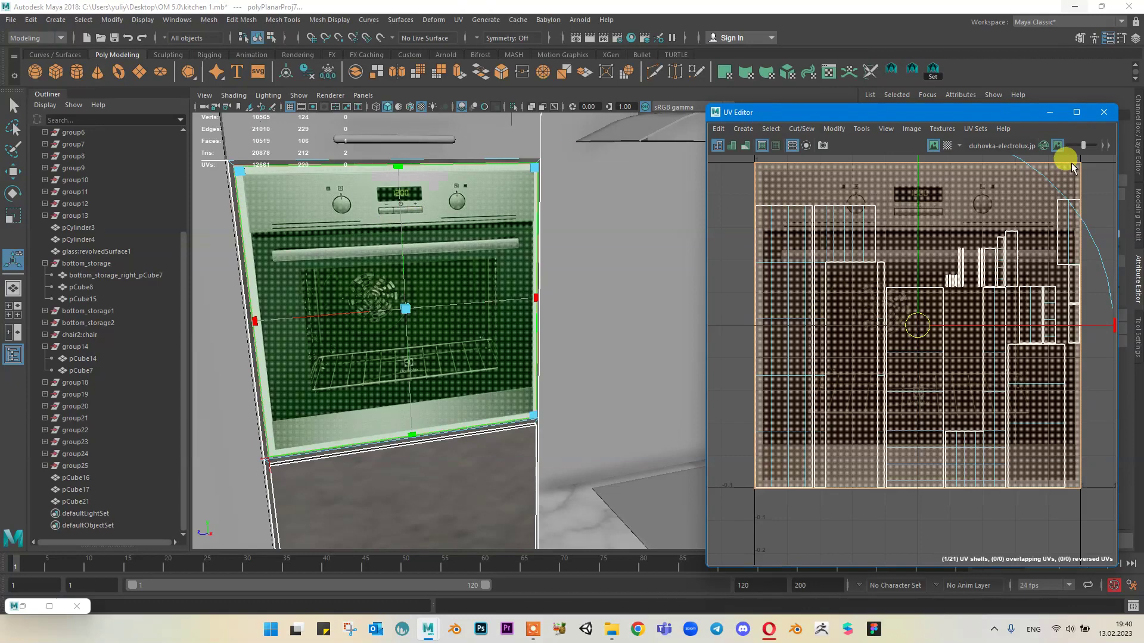
pyautogui.click(975, 216)
pyautogui.press('r')
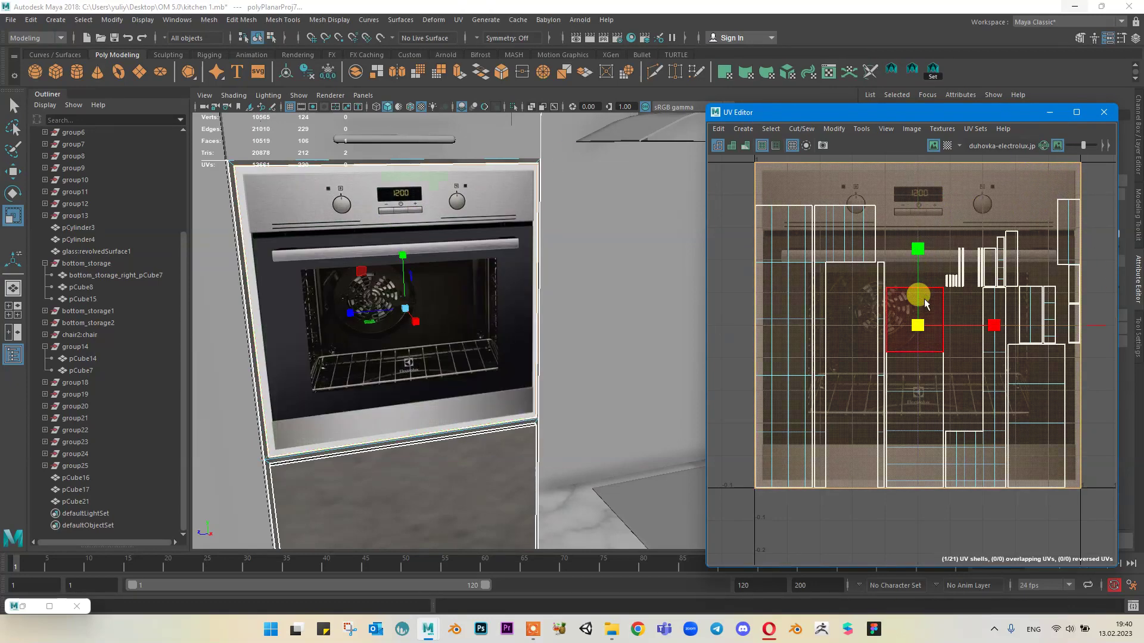
pyautogui.click(918, 323)
pyautogui.moveTo(921, 327); pyautogui.dragTo(919, 333)
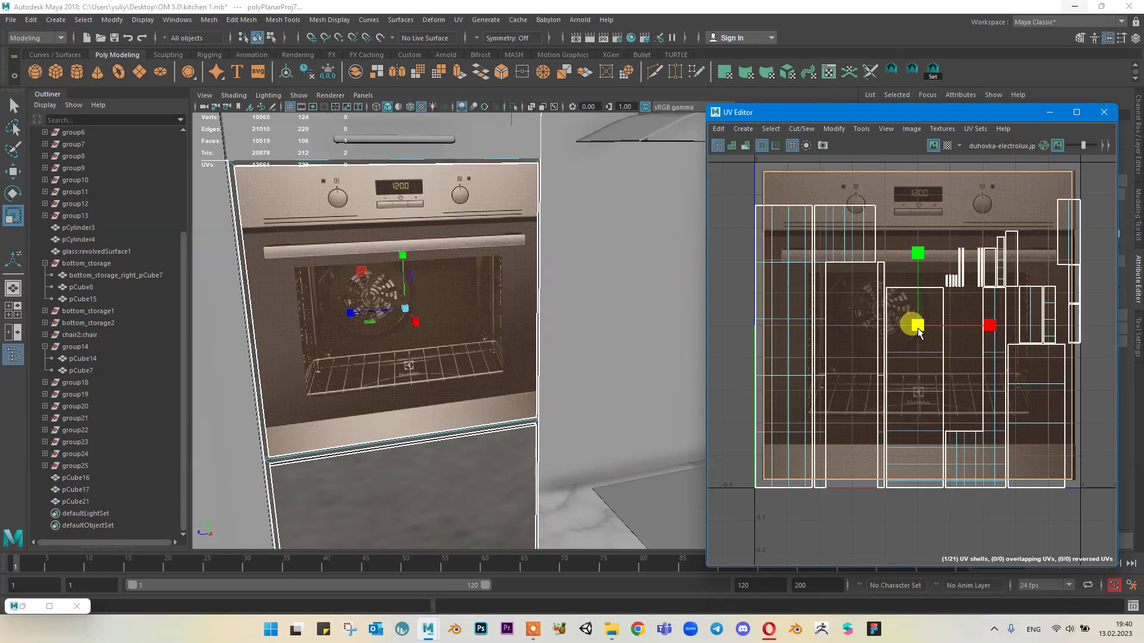
# Step: Move the two right-hand corner UVs of the oven front's shell slightly outward to the oven image's edge
pyautogui.keyDown('alt'); pyautogui.moveTo(1014, 178); pyautogui.dragTo(925, 195, button='middle'); pyautogui.keyUp('alt')
pyautogui.moveTo(928, 196); pyautogui.dragTo(983, 193, button='right')
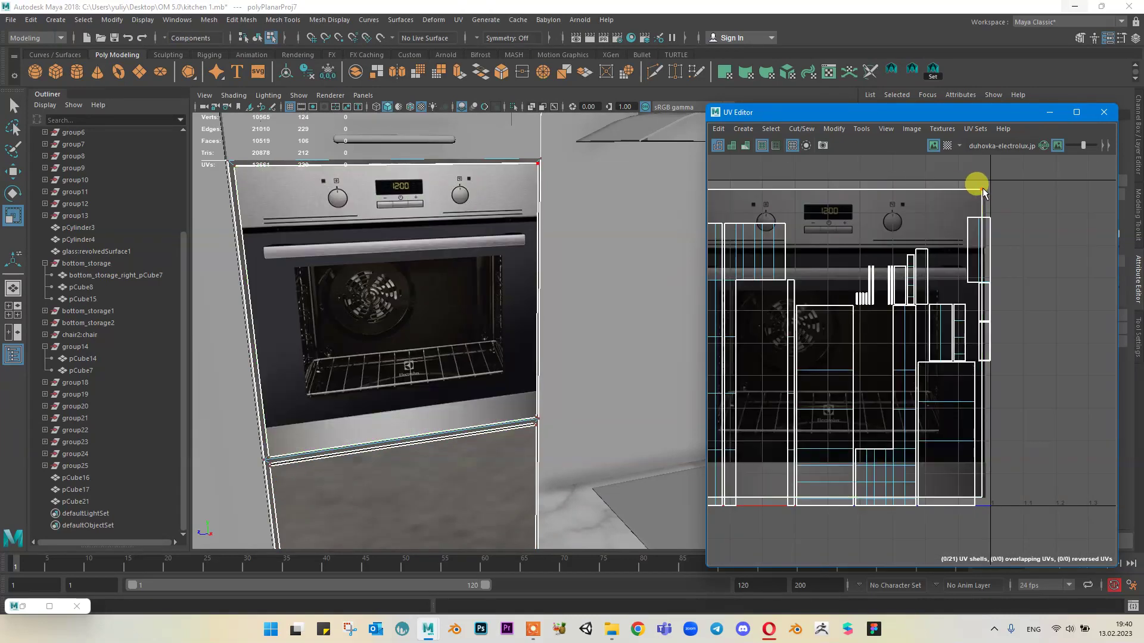
pyautogui.click(983, 192)
pyautogui.keyDown('shift'); pyautogui.click(979, 495); pyautogui.keyUp('shift')
pyautogui.press('w')
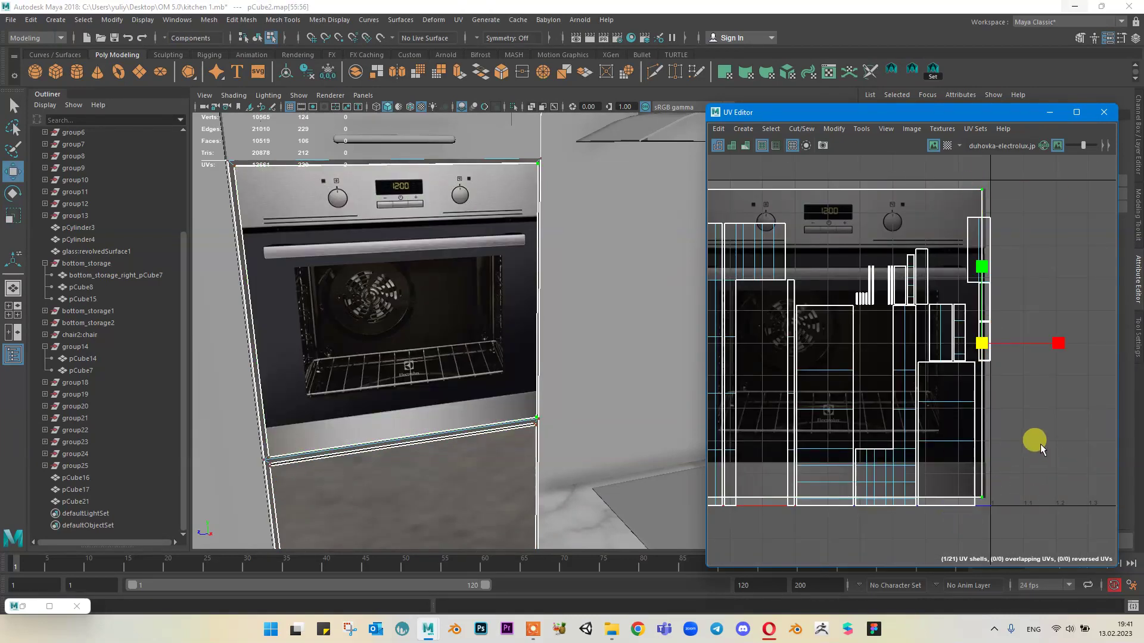
pyautogui.moveTo(1058, 344); pyautogui.dragTo(1064, 342)
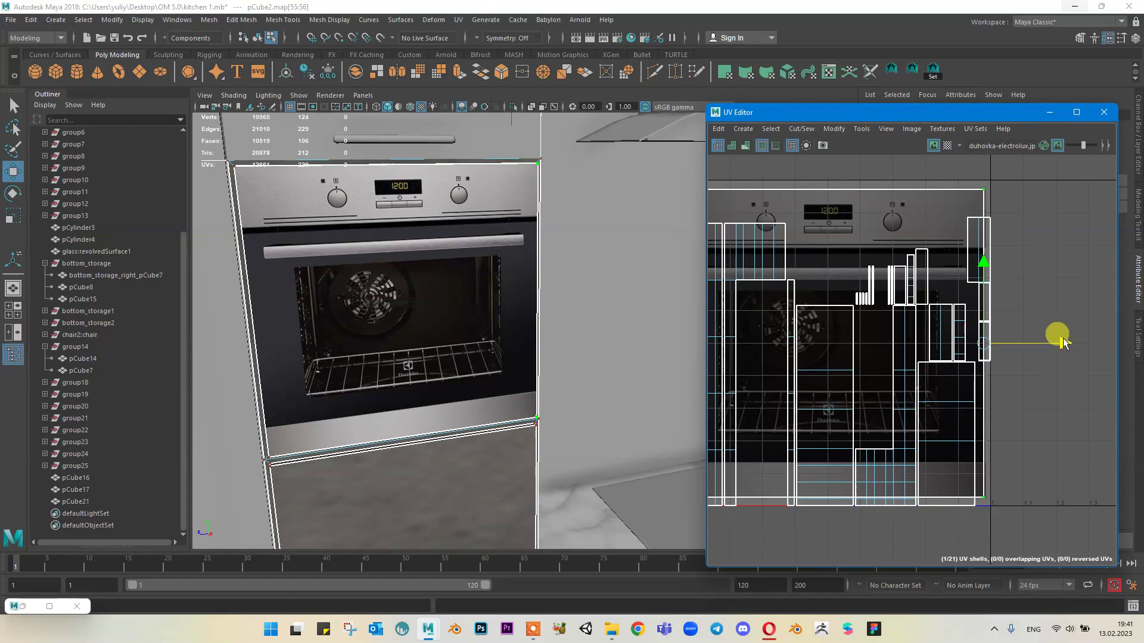
# Step: Return the cabinet to object mode and clear the selection
pyautogui.keyDown('alt'); pyautogui.moveTo(528, 278); pyautogui.dragTo(588, 258, button='middle'); pyautogui.keyUp('alt')
pyautogui.moveTo(531, 256); pyautogui.dragTo(594, 229, button='right')
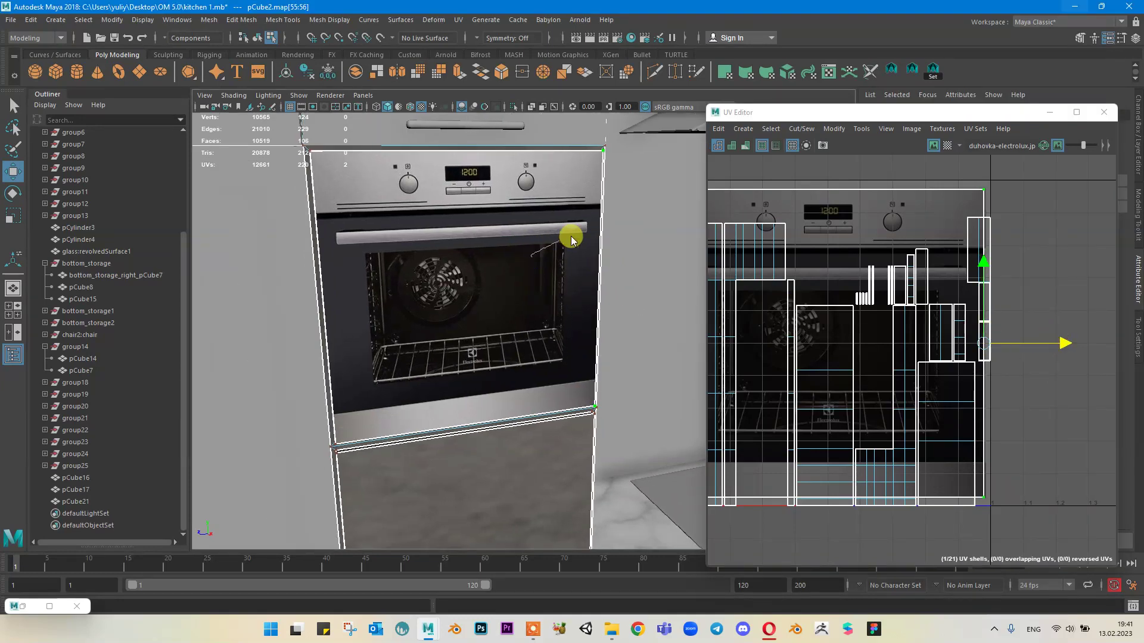
pyautogui.scroll(-6, 573, 224)
pyautogui.click(304, 360)
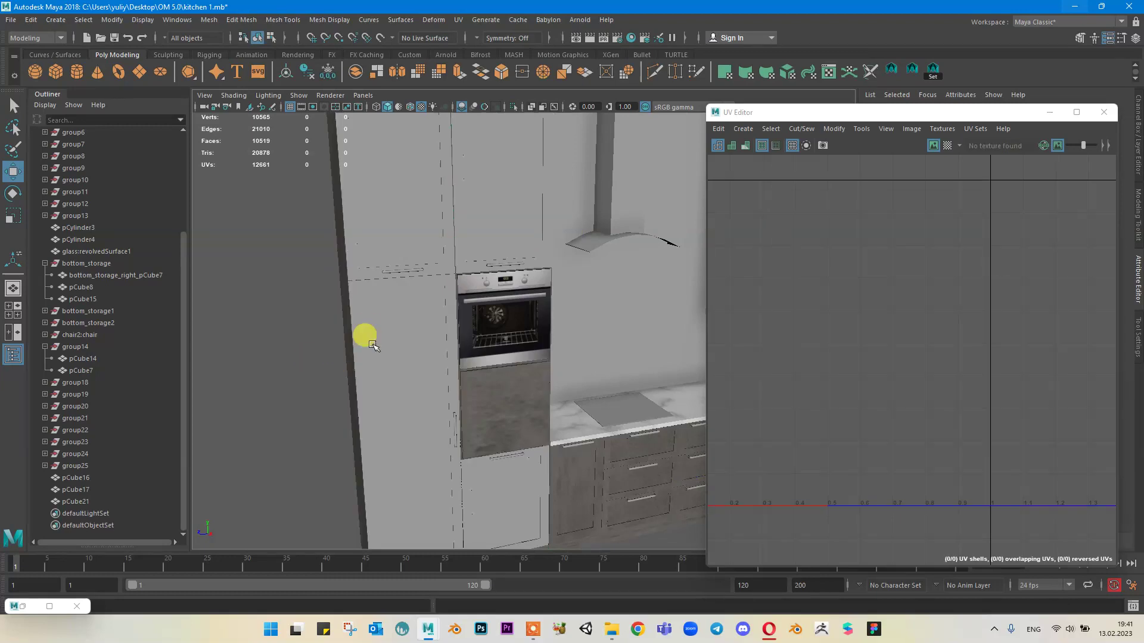
# Step: Examine the textured oven panel and its narrow left side edge up close from several angles
pyautogui.keyDown('alt'); pyautogui.moveTo(438, 303); pyautogui.dragTo(447, 305); pyautogui.keyUp('alt')
pyautogui.scroll(3, 521, 302)
pyautogui.keyDown('alt'); pyautogui.moveTo(521, 261); pyautogui.dragTo(521, 298, button='middle'); pyautogui.keyUp('alt')
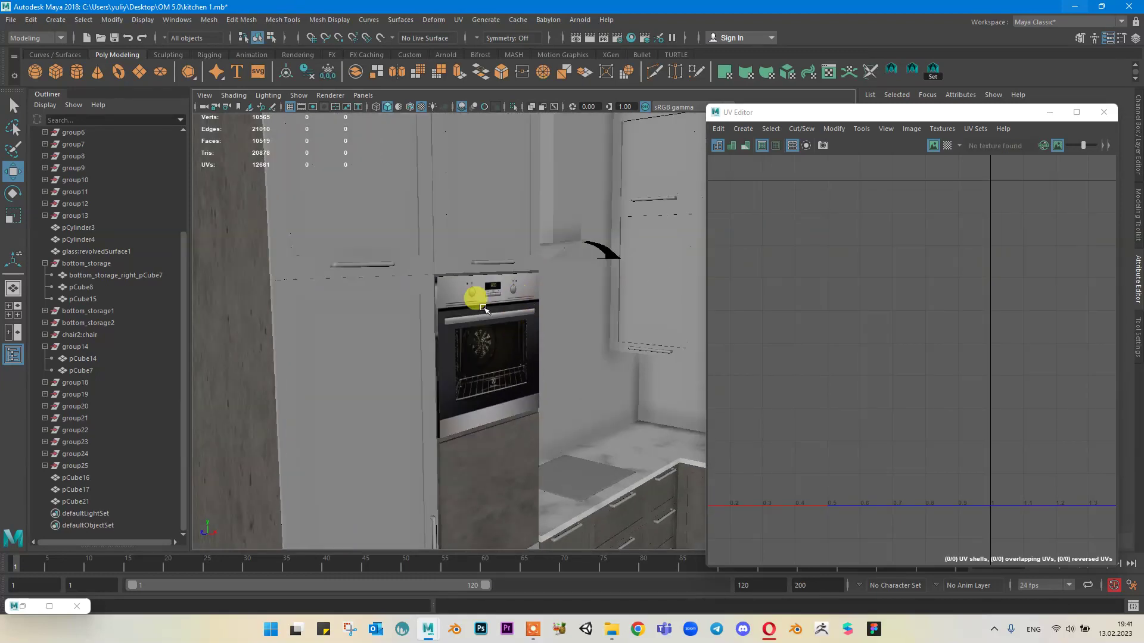
pyautogui.scroll(4, 471, 302)
pyautogui.moveTo(389, 300)
pyautogui.keyDown('alt'); pyautogui.mouseDown()
pyautogui.moveTo(408, 324)
pyautogui.moveTo(498, 288)
pyautogui.moveTo(443, 317)
pyautogui.moveTo(410, 299)
pyautogui.mouseUp(); pyautogui.keyUp('alt')
pyautogui.click(391, 265)
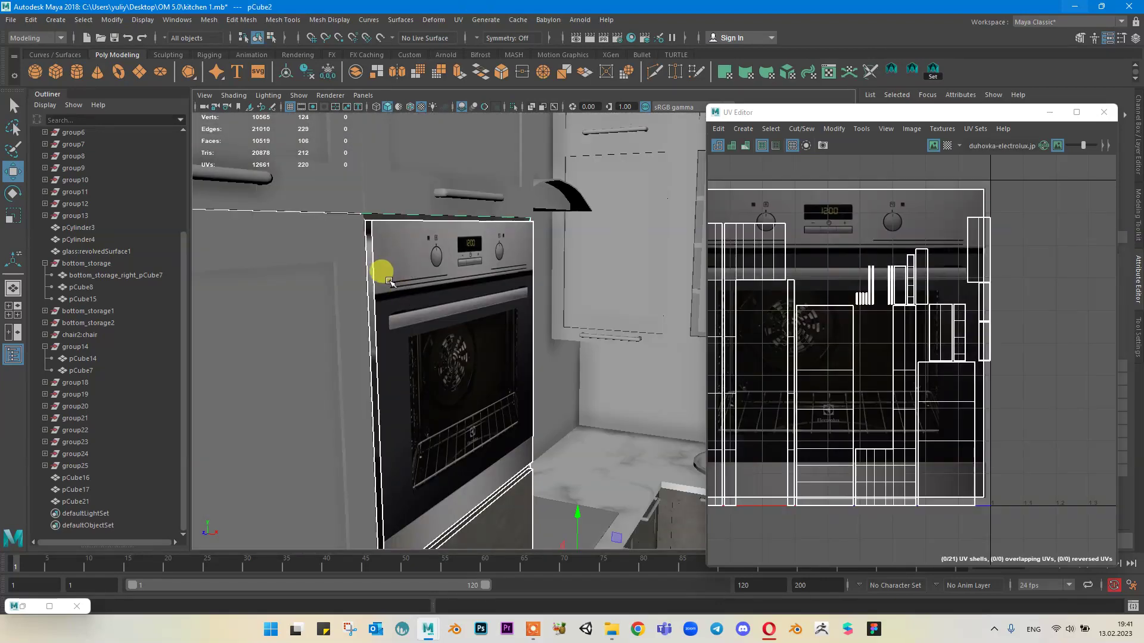
pyautogui.keyDown('alt'); pyautogui.moveTo(378, 265); pyautogui.dragTo(387, 295); pyautogui.keyUp('alt')
pyautogui.keyDown('alt'); pyautogui.moveTo(434, 261); pyautogui.dragTo(464, 257, button='middle'); pyautogui.keyUp('alt')
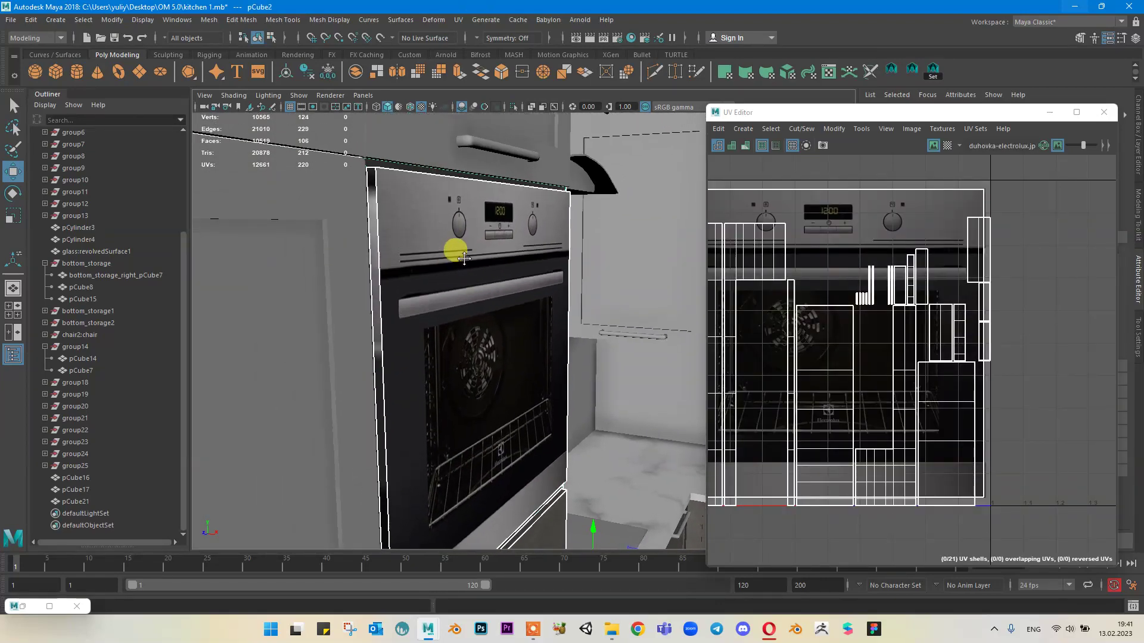
pyautogui.moveTo(447, 213)
pyautogui.mouseDown(button='right')
pyautogui.moveTo(444, 231)
pyautogui.moveTo(485, 191)
pyautogui.moveTo(440, 229)
pyautogui.moveTo(458, 212)
pyautogui.moveTo(447, 222)
pyautogui.mouseUp(button='right')
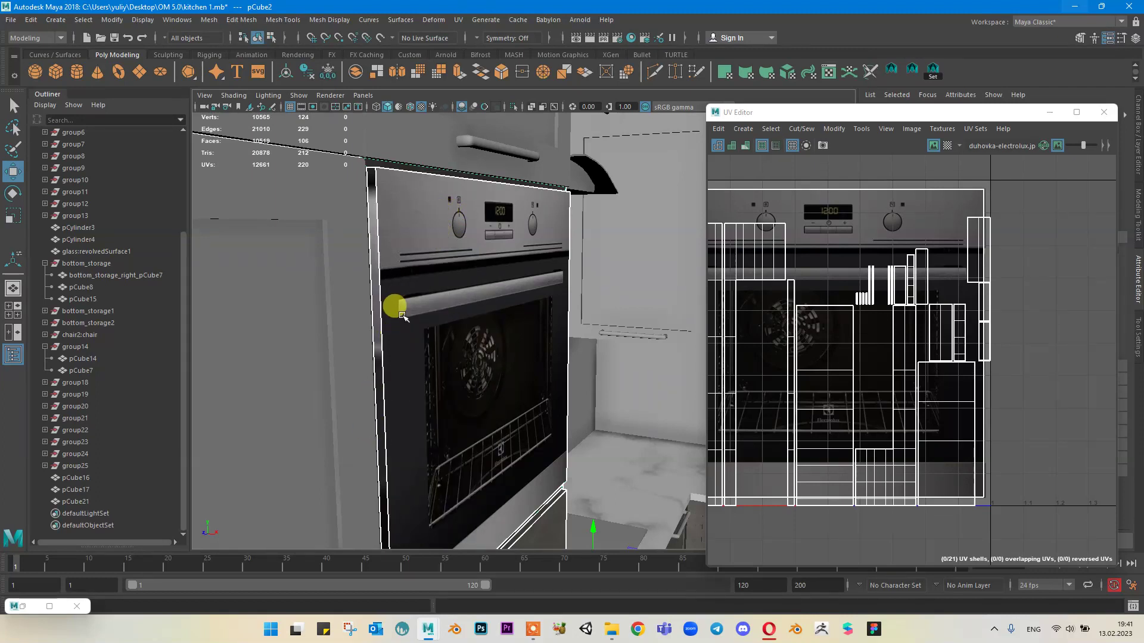
pyautogui.keyDown('alt'); pyautogui.moveTo(454, 197); pyautogui.dragTo(391, 221); pyautogui.keyUp('alt')
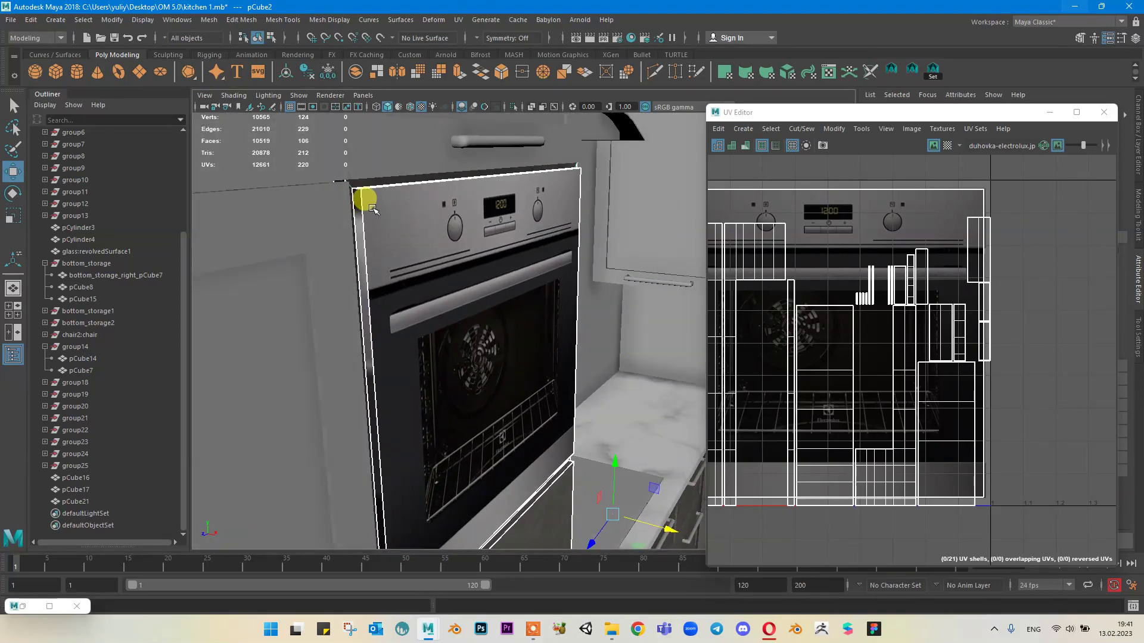
# Step: Select the oven panel's narrow left side face and move its UV shell into the empty space right of the texture square
pyautogui.moveTo(408, 229); pyautogui.dragTo(368, 204, button='right')
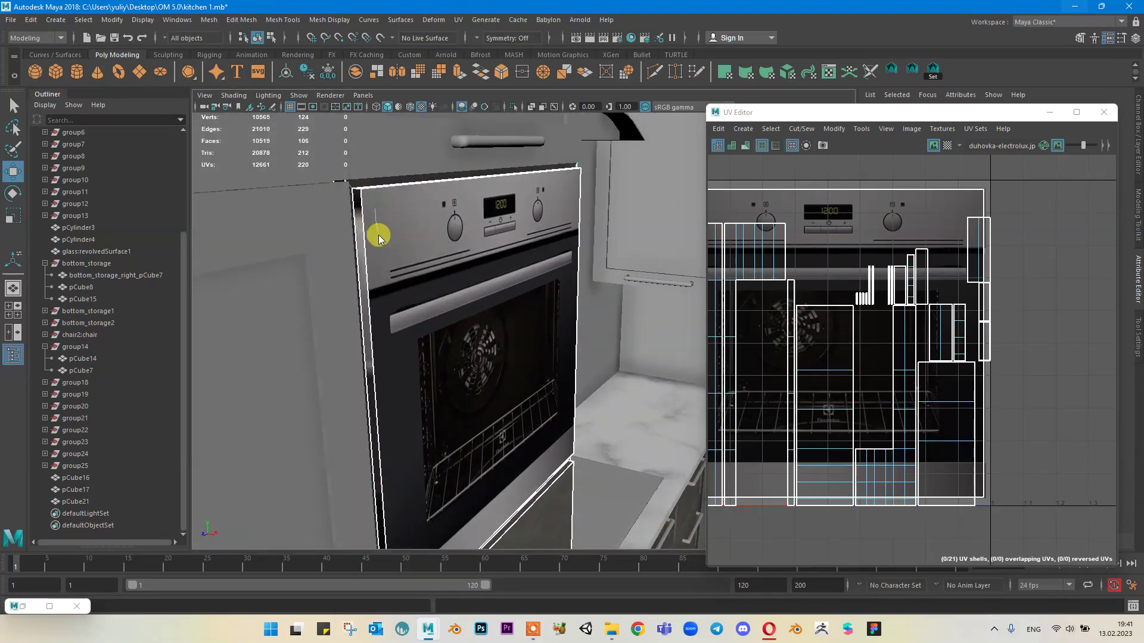
pyautogui.click(373, 245)
pyautogui.click(356, 230)
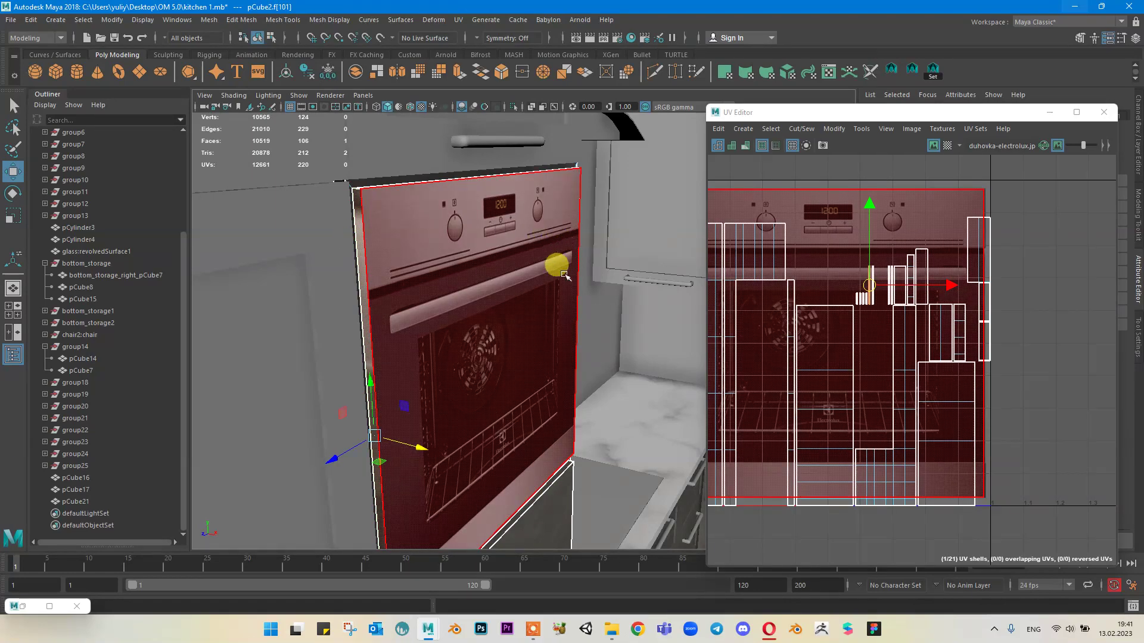
pyautogui.keyDown('alt'); pyautogui.moveTo(472, 197); pyautogui.dragTo(685, 197); pyautogui.keyUp('alt')
pyautogui.click(886, 393)
pyautogui.keyDown('alt'); pyautogui.moveTo(886, 392); pyautogui.dragTo(957, 355, button='middle'); pyautogui.keyUp('alt')
pyautogui.scroll(2, 966, 243)
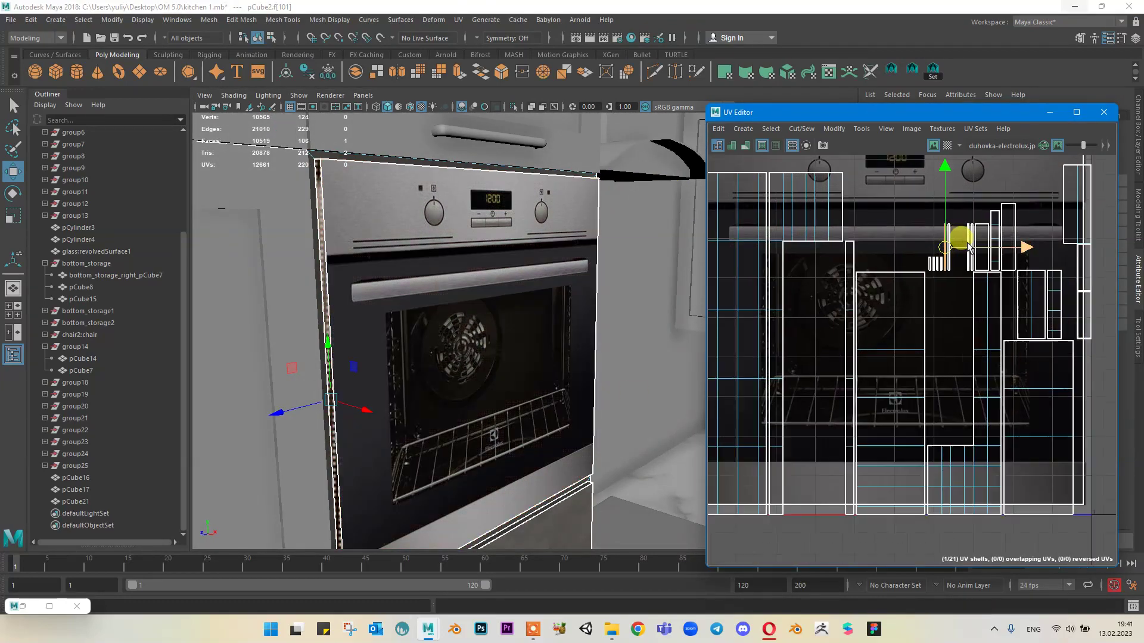
pyautogui.moveTo(945, 247); pyautogui.dragTo(1093, 349)
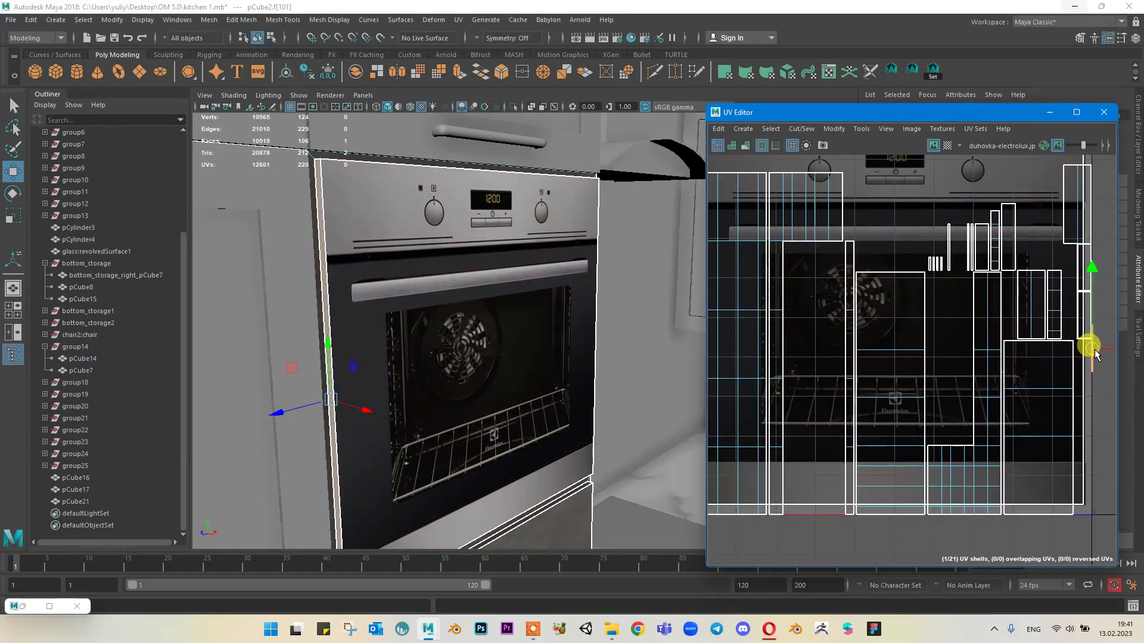
pyautogui.keyDown('alt'); pyautogui.moveTo(1066, 360); pyautogui.dragTo(1028, 404, button='middle'); pyautogui.keyUp('alt')
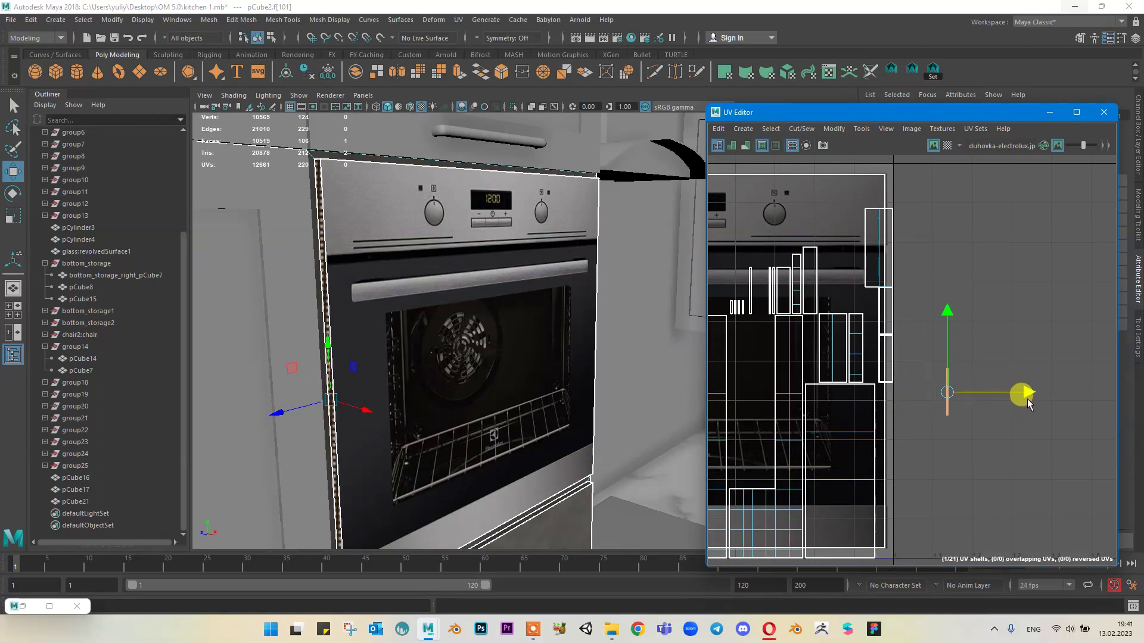
# Step: Scale the side face's UV shell vertically to match the oven front's shell height and align it at the same level
pyautogui.press('r')
pyautogui.moveTo(934, 313); pyautogui.dragTo(986, 140)
pyautogui.moveTo(1038, 397); pyautogui.dragTo(1129, 391)
pyautogui.moveTo(946, 313); pyautogui.dragTo(945, 211)
pyautogui.scroll(-2, 945, 212)
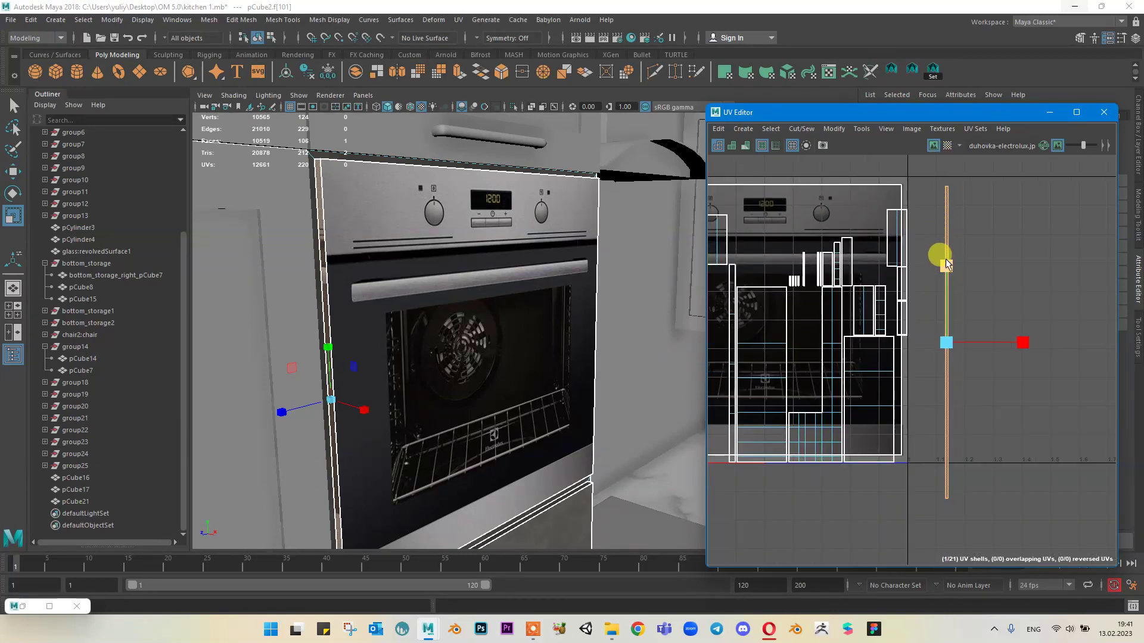
pyautogui.press('w')
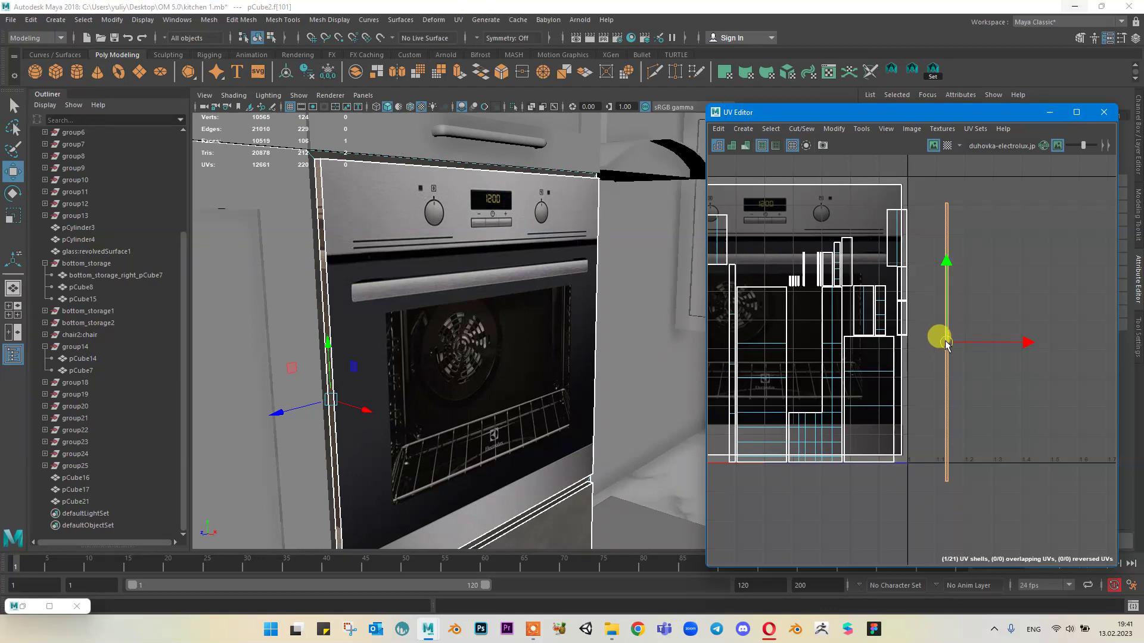
pyautogui.moveTo(941, 338); pyautogui.dragTo(932, 329)
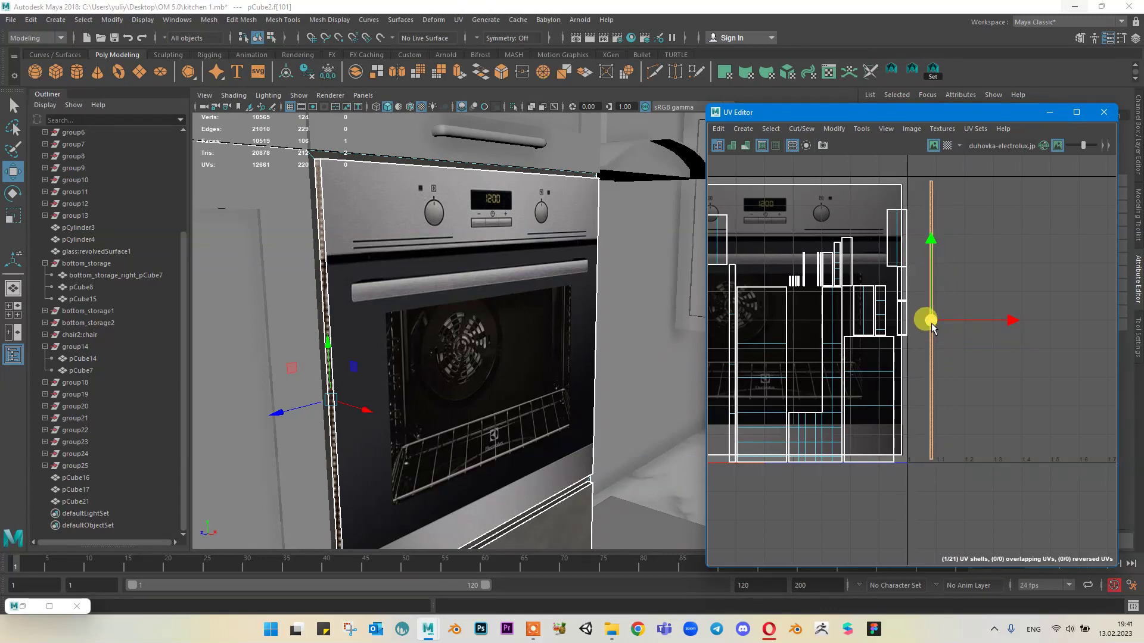
pyautogui.press('r')
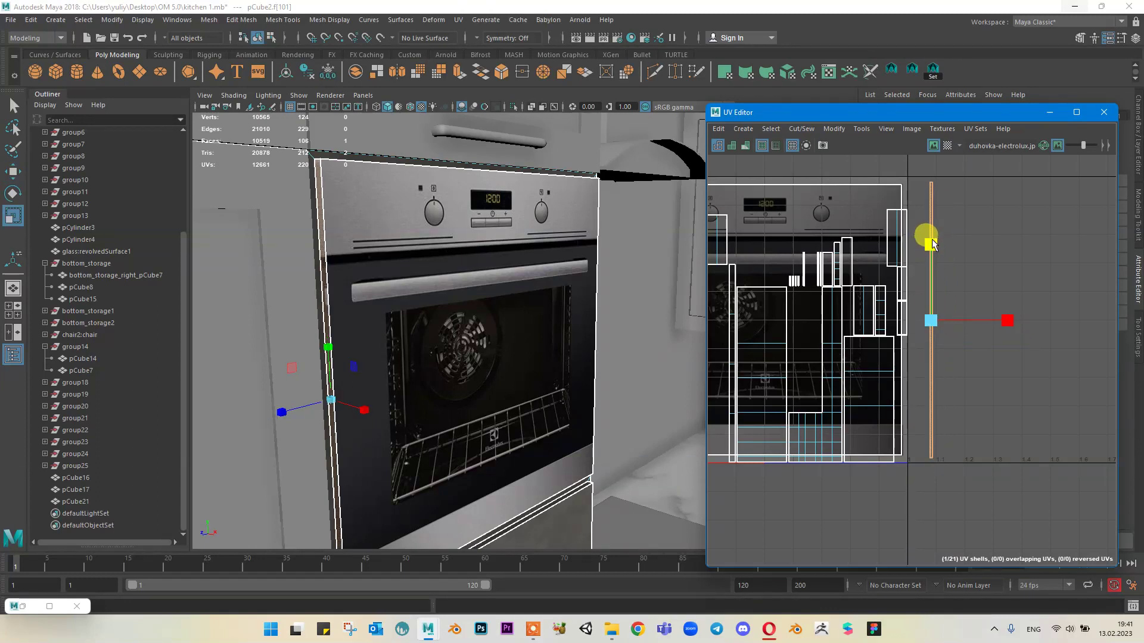
pyautogui.click(945, 174)
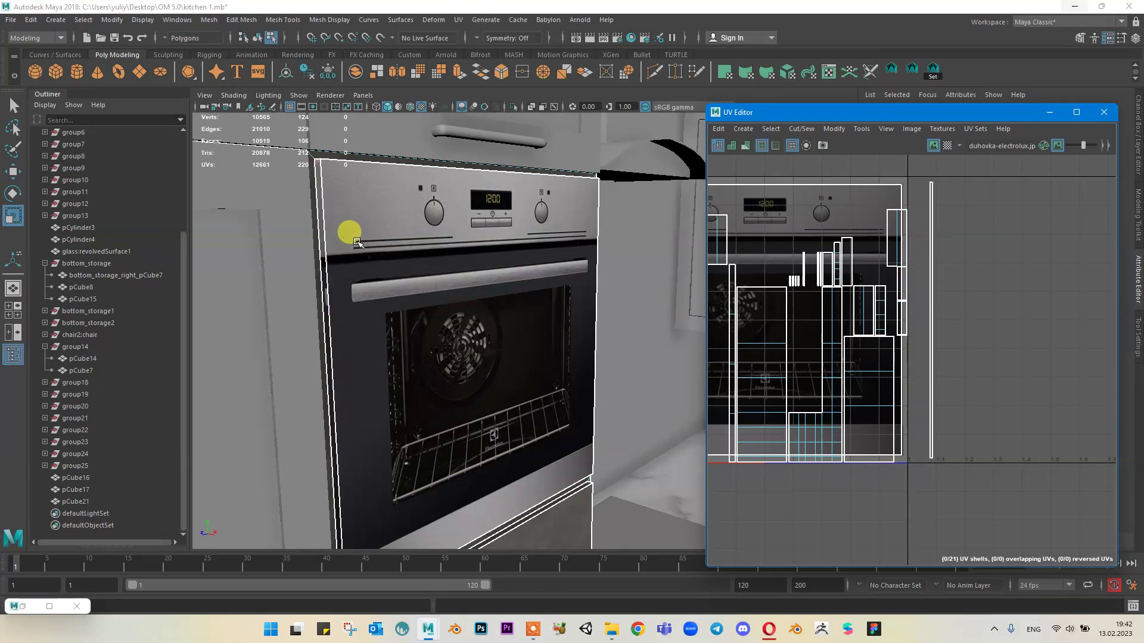
# Step: Select the vertical edge between the oven's front and left side faces and join their UVs with Move and Sew
pyautogui.click(327, 235)
pyautogui.moveTo(344, 222); pyautogui.dragTo(345, 184, button='right')
pyautogui.click(319, 198)
pyautogui.keyDown('alt'); pyautogui.moveTo(949, 325); pyautogui.dragTo(1098, 300, button='middle'); pyautogui.keyUp('alt')
pyautogui.keyDown('shift'); pyautogui.moveTo(907, 229); pyautogui.dragTo(903, 190, button='right'); pyautogui.keyUp('shift')
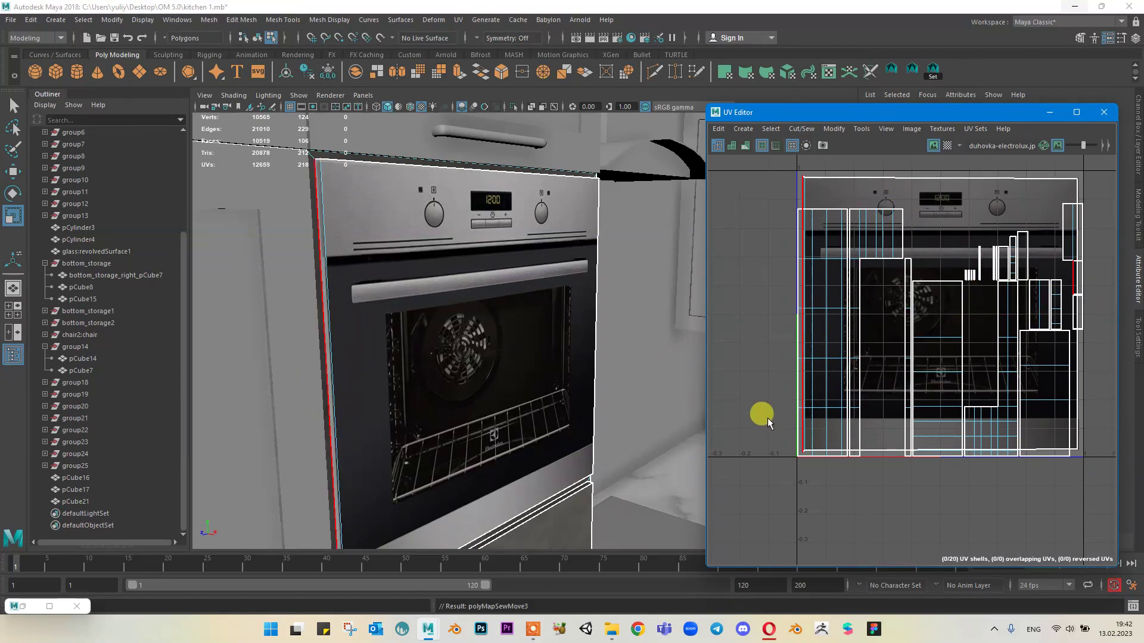
# Step: Select the two left corner UVs of the sewn oven shell and move them horizontally inward onto the oven image
pyautogui.scroll(5, 365, 212)
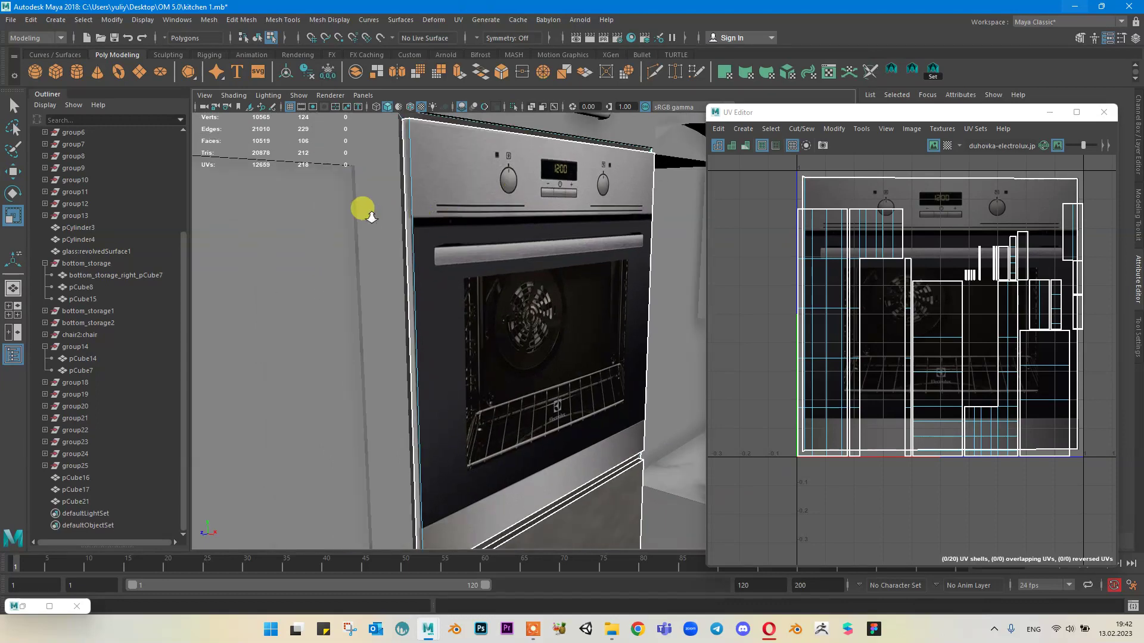
pyautogui.scroll(-3, 372, 217)
pyautogui.rightClick(811, 185)
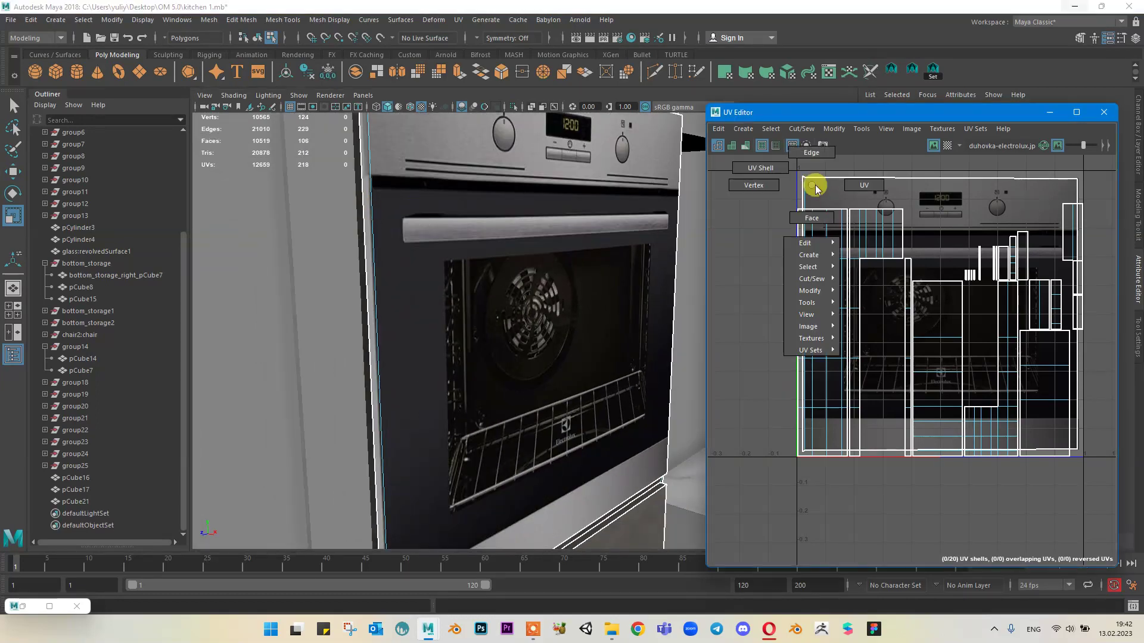
pyautogui.moveTo(816, 186); pyautogui.dragTo(861, 184, button='right')
pyautogui.scroll(6, 785, 182)
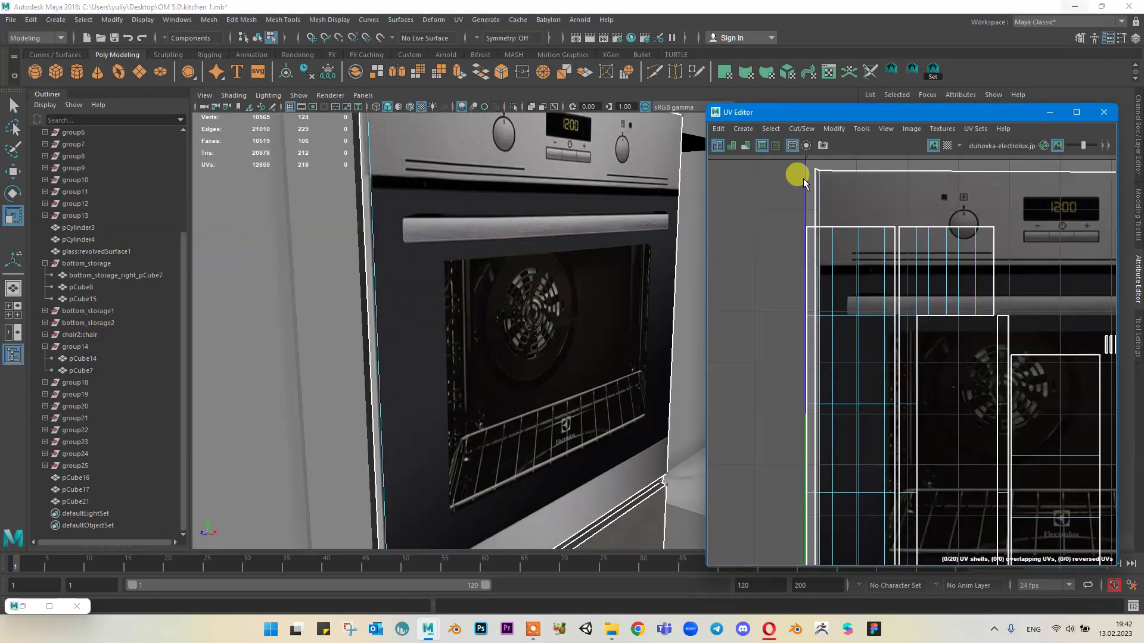
pyautogui.scroll(-4, 816, 174)
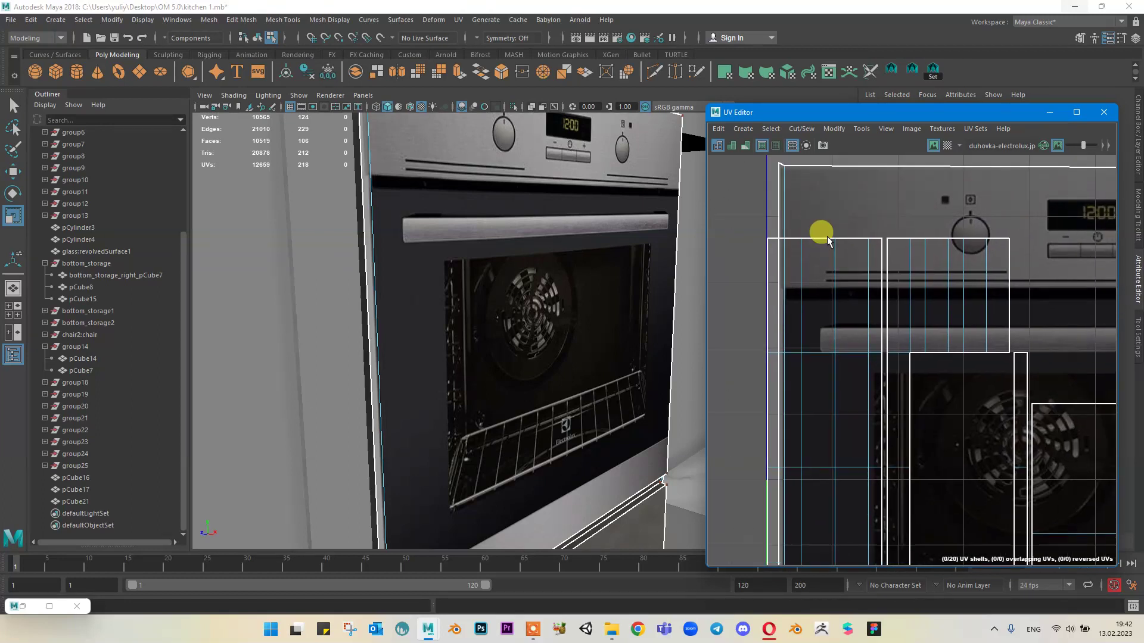
pyautogui.click(777, 166)
pyautogui.keyDown('alt'); pyautogui.moveTo(812, 373); pyautogui.dragTo(814, 244, button='middle'); pyautogui.keyUp('alt')
pyautogui.keyDown('alt'); pyautogui.moveTo(810, 352); pyautogui.dragTo(815, 252, button='middle'); pyautogui.keyUp('alt')
pyautogui.moveTo(821, 414)
pyautogui.keyDown('alt'); pyautogui.mouseDown(button='middle')
pyautogui.moveTo(825, 310)
pyautogui.moveTo(852, 436)
pyautogui.mouseUp(button='middle'); pyautogui.keyUp('alt')
pyautogui.keyDown('shift'); pyautogui.click(787, 466); pyautogui.keyUp('shift')
pyautogui.scroll(-2, 876, 341)
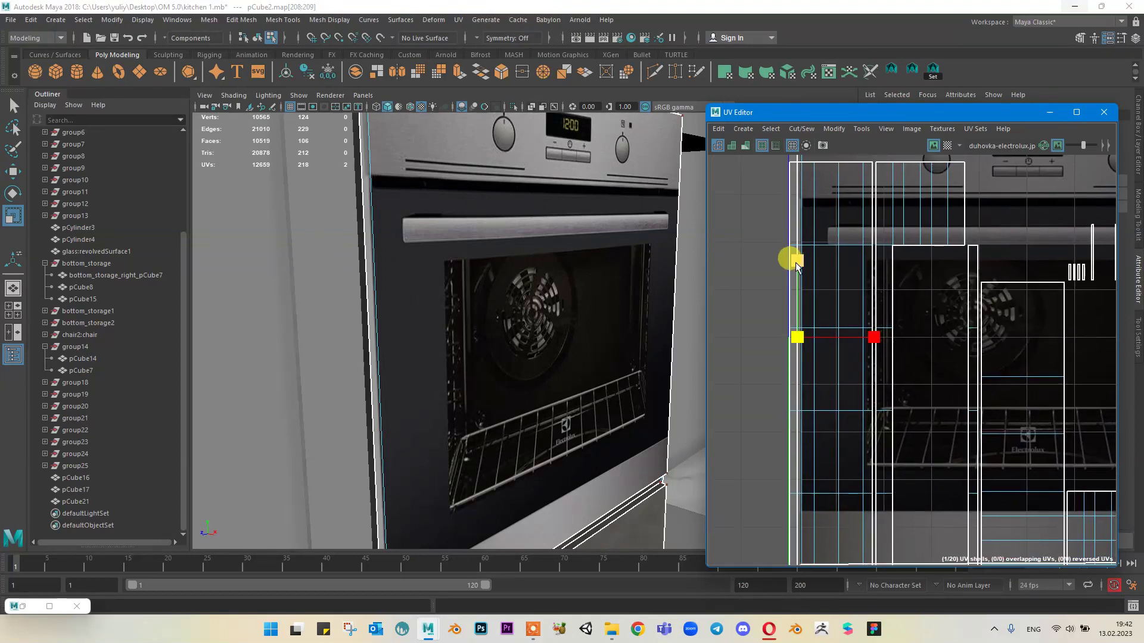
pyautogui.press('w')
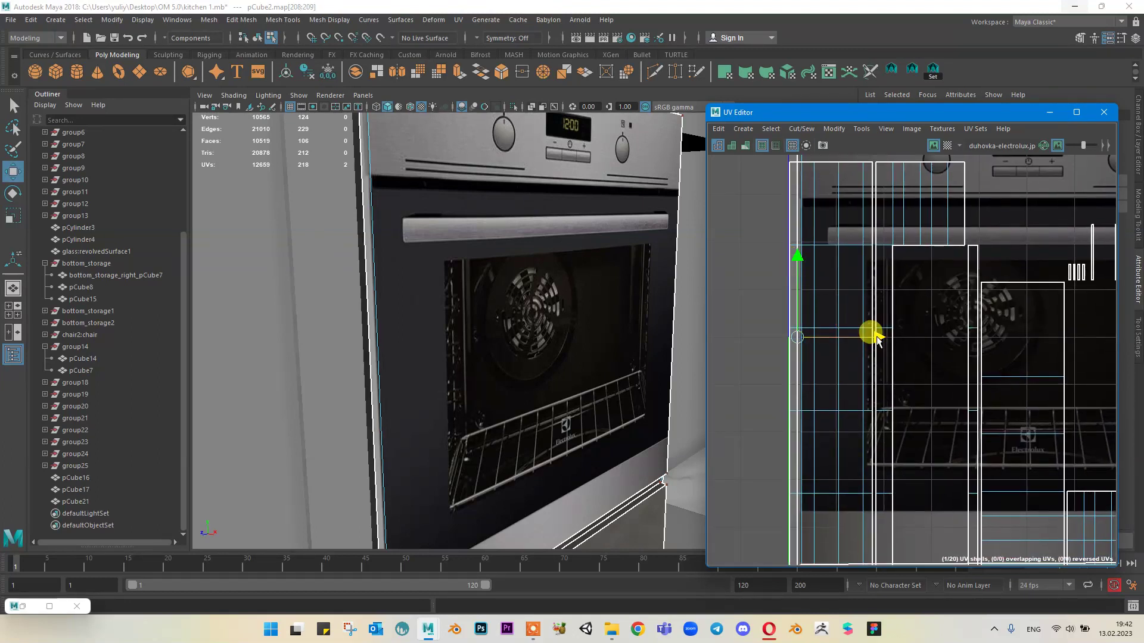
pyautogui.moveTo(876, 337); pyautogui.dragTo(889, 338)
pyautogui.press('r')
pyautogui.click(812, 261)
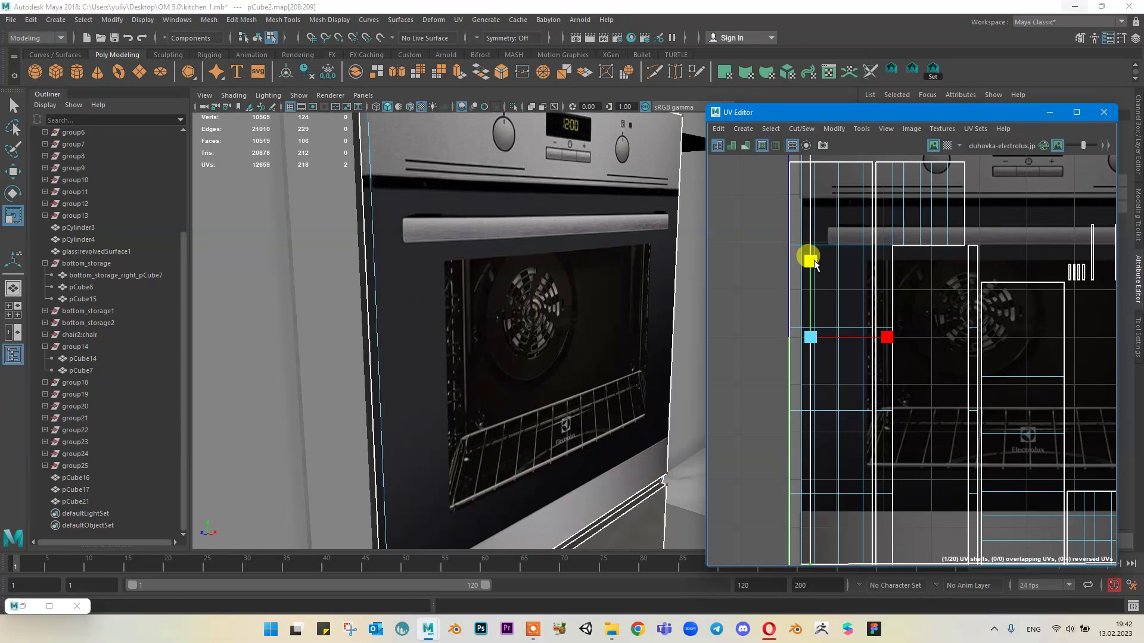
# Step: Return to object mode and examine the oven panel's retextured left side edge on the model
pyautogui.scroll(-3, 485, 221)
pyautogui.moveTo(461, 206); pyautogui.dragTo(530, 173, button='right')
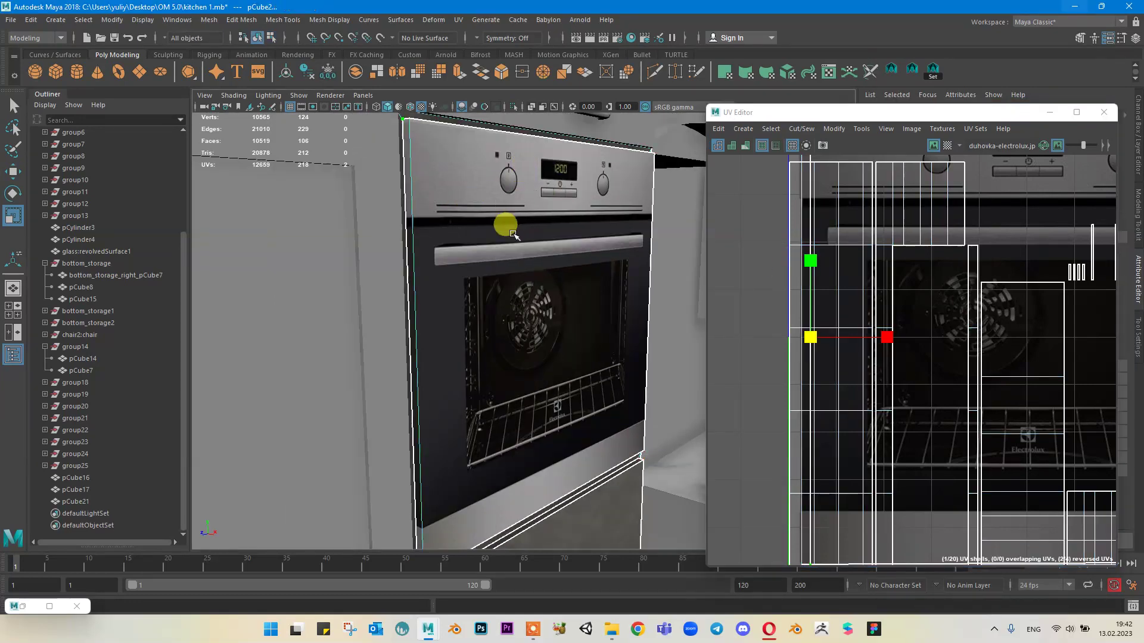
pyautogui.click(512, 233)
pyautogui.click(678, 356)
pyautogui.scroll(-3, 659, 341)
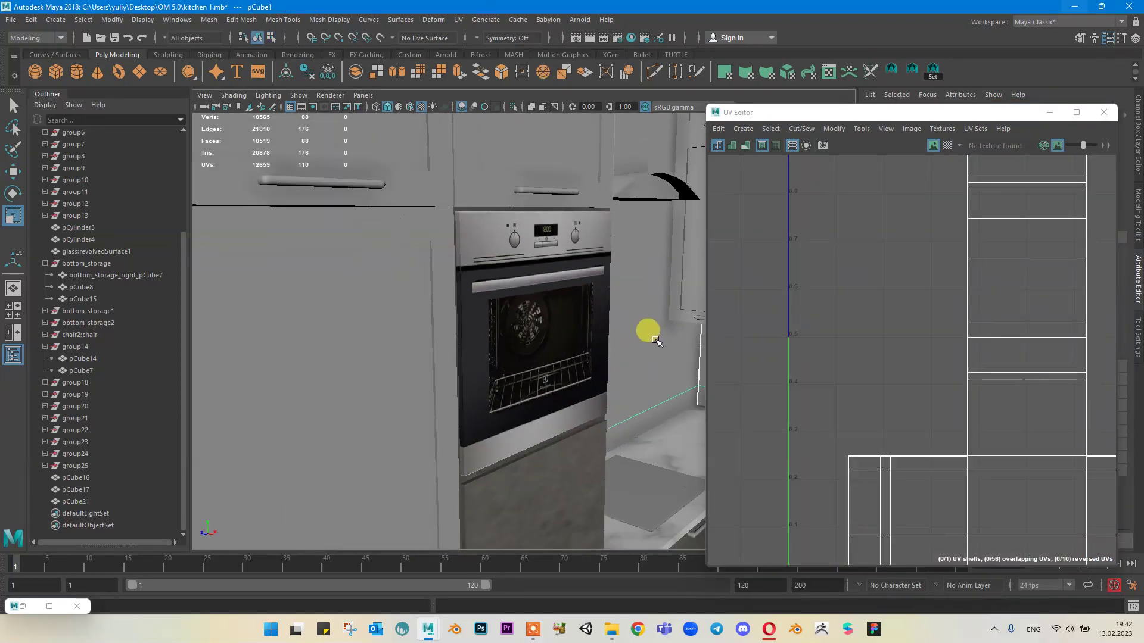
pyautogui.moveTo(659, 341)
pyautogui.keyDown('alt'); pyautogui.mouseDown()
pyautogui.moveTo(480, 293)
pyautogui.moveTo(500, 296)
pyautogui.moveTo(495, 321)
pyautogui.moveTo(471, 278)
pyautogui.moveTo(523, 286)
pyautogui.moveTo(477, 304)
pyautogui.moveTo(350, 294)
pyautogui.moveTo(367, 302)
pyautogui.moveTo(585, 242)
pyautogui.moveTo(558, 245)
pyautogui.moveTo(613, 276)
pyautogui.moveTo(684, 291)
pyautogui.moveTo(562, 286)
pyautogui.moveTo(518, 304)
pyautogui.moveTo(471, 277)
pyautogui.moveTo(503, 290)
pyautogui.mouseUp(); pyautogui.keyUp('alt')
# Step: Select the tall cabinet and use Multi-Cut to insert a horizontal edge loop along the top of the oven's pictured handle
pyautogui.click(530, 305)
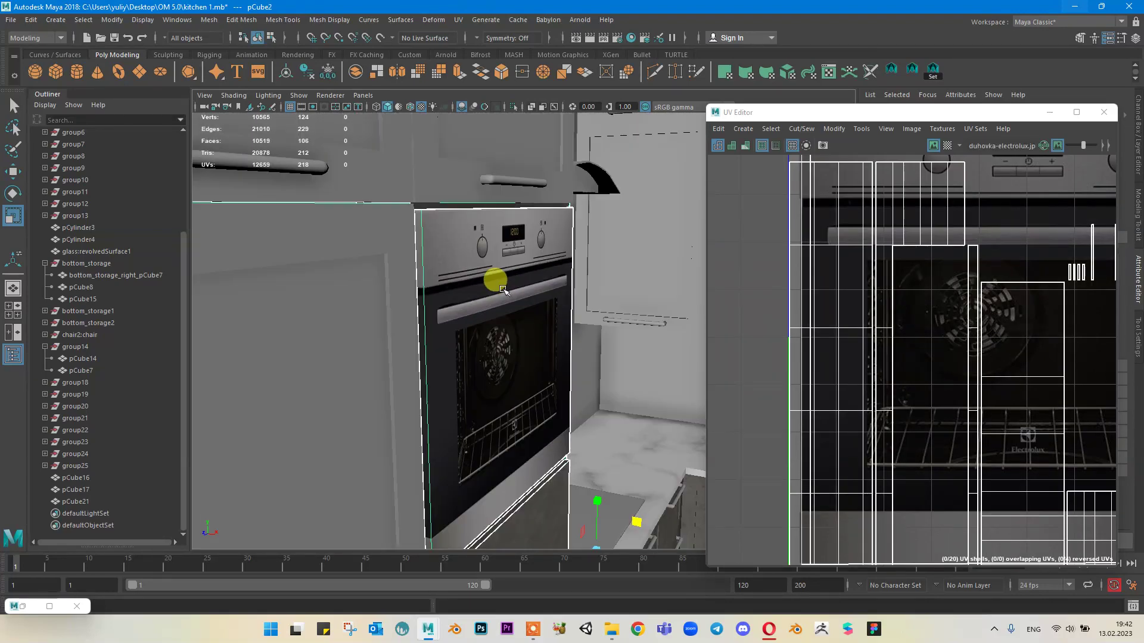
pyautogui.keyDown('shift'); pyautogui.rightClick(459, 317); pyautogui.keyUp('shift')
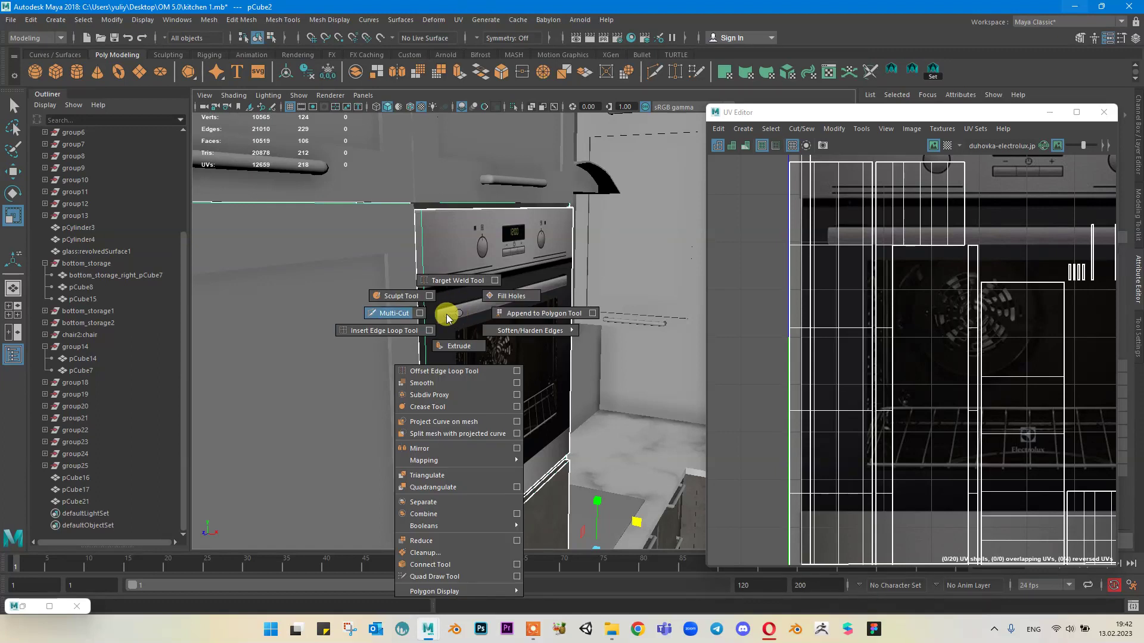
pyautogui.click(388, 314)
pyautogui.click(417, 310)
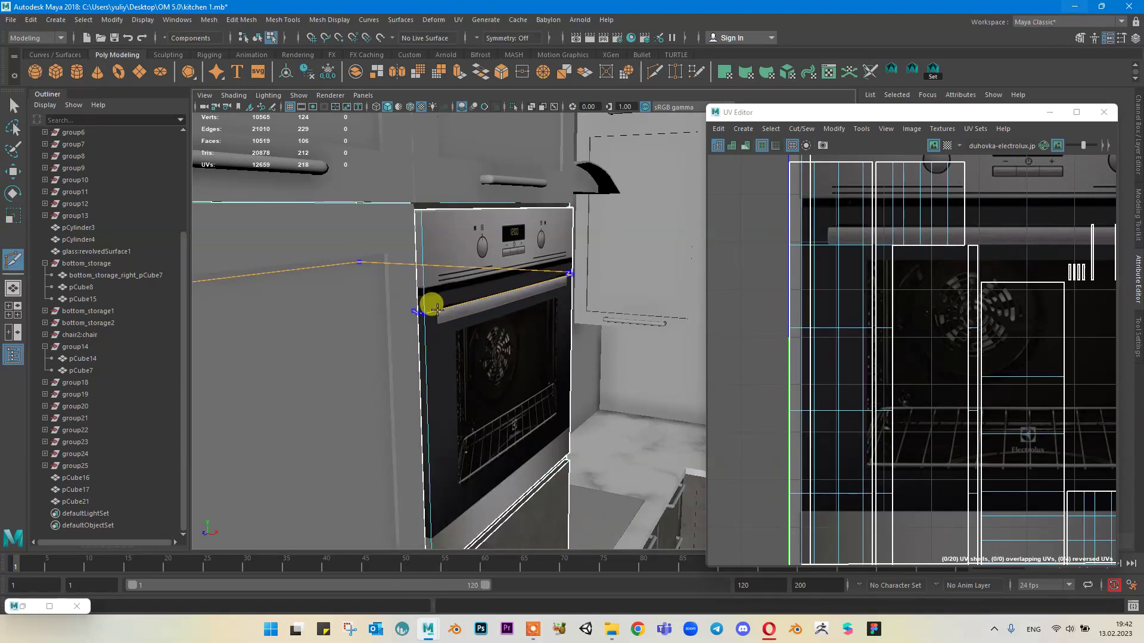
pyautogui.keyDown('ctrl'); pyautogui.click(437, 309); pyautogui.keyUp('ctrl')
# Step: Insert a second horizontal edge loop along the bottom of the oven's pictured handle
pyautogui.keyDown('alt'); pyautogui.moveTo(512, 298); pyautogui.dragTo(447, 293); pyautogui.keyUp('alt')
pyautogui.scroll(5, 449, 291)
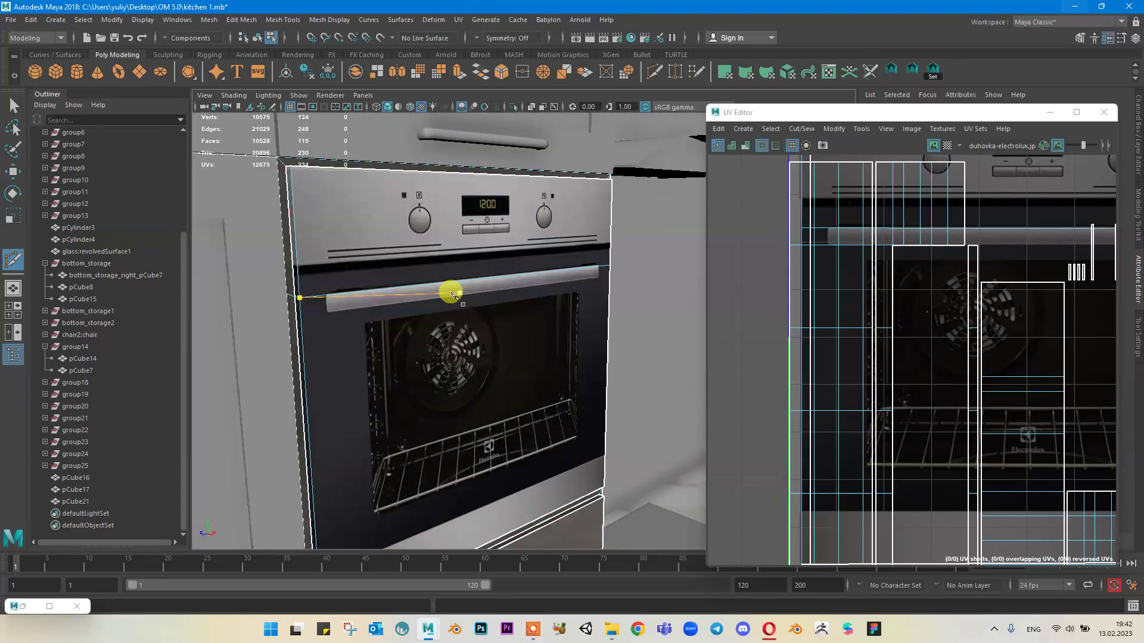
pyautogui.keyDown('alt'); pyautogui.moveTo(332, 298); pyautogui.dragTo(441, 294, button='middle'); pyautogui.keyUp('alt')
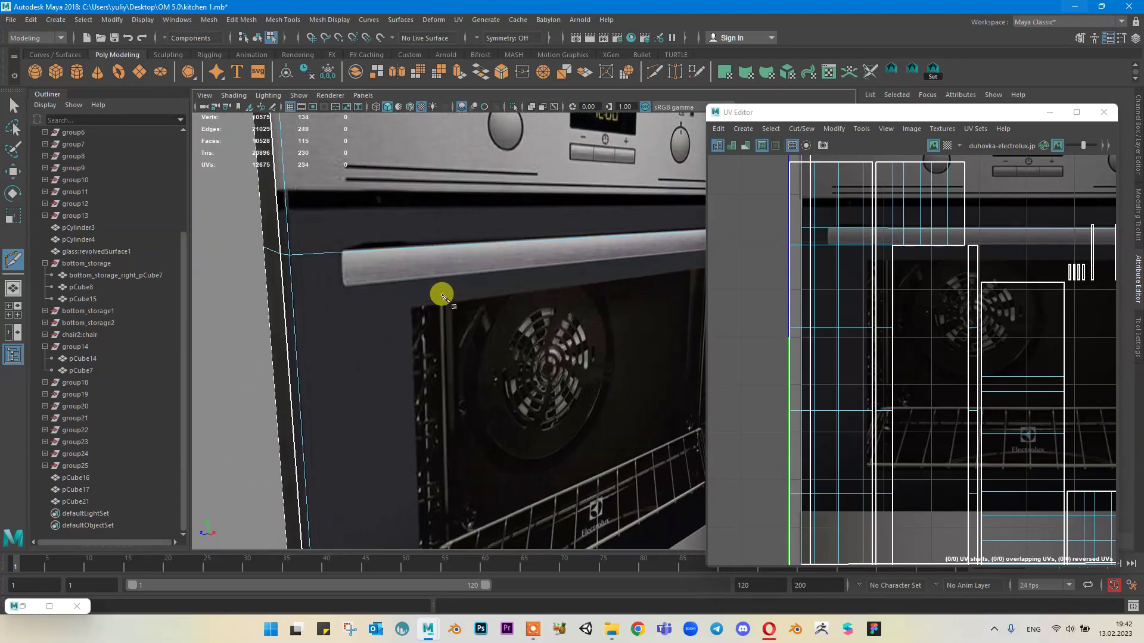
pyautogui.keyDown('ctrl'); pyautogui.click(290, 286); pyautogui.keyUp('ctrl')
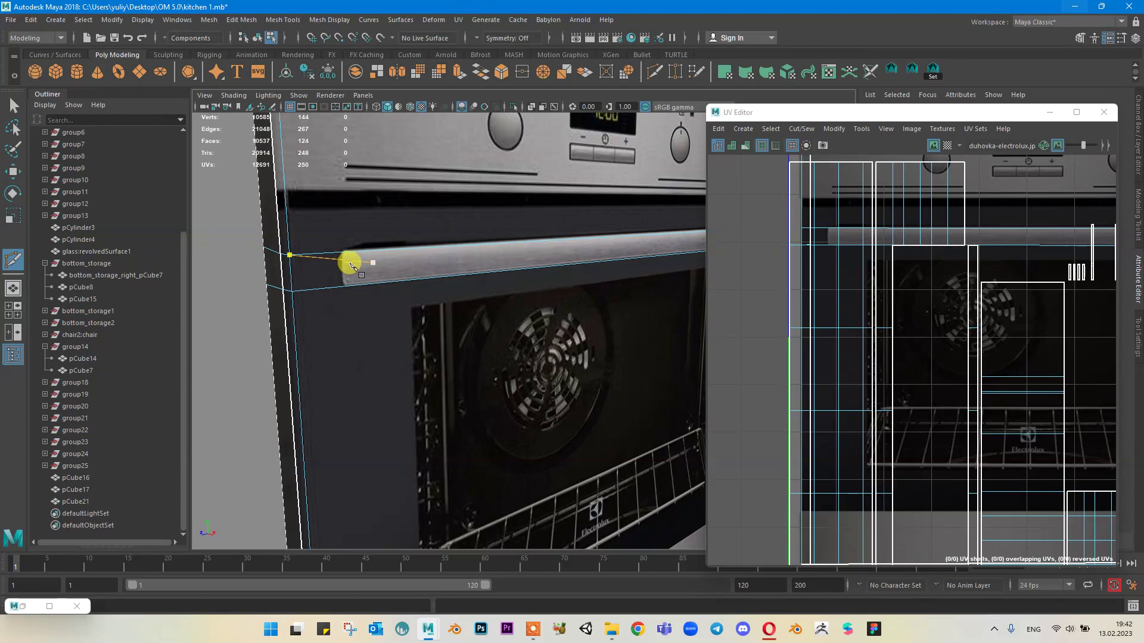
pyautogui.scroll(-5, 340, 262)
# Step: Insert vertical edge loops through the oven front at the left and right ends of the handle
pyautogui.scroll(5, 541, 270)
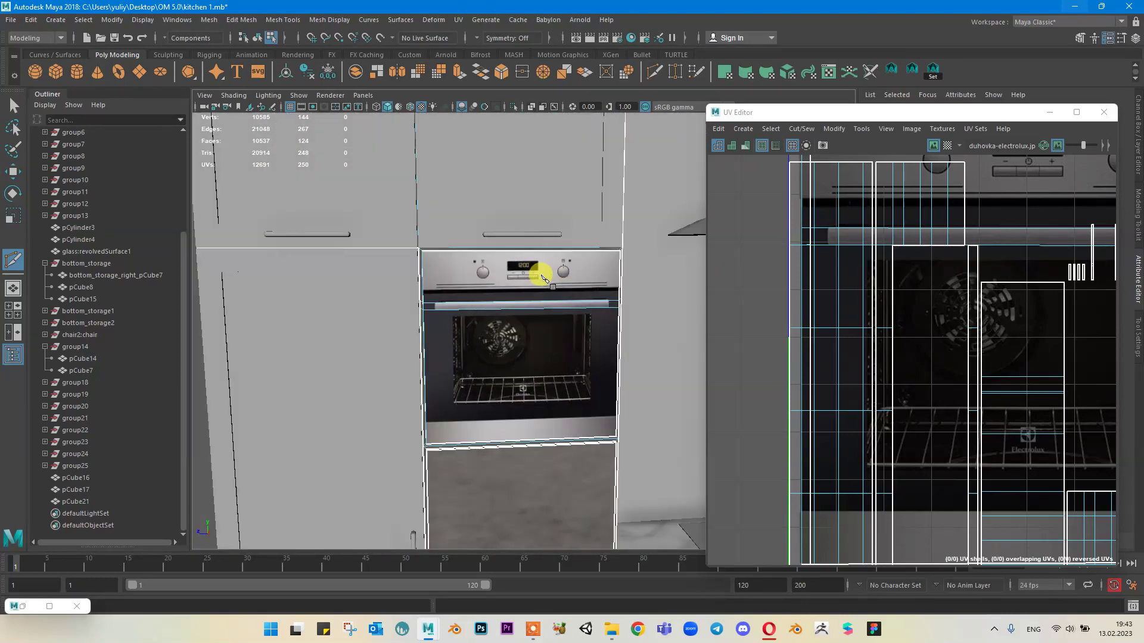
pyautogui.scroll(2, 459, 284)
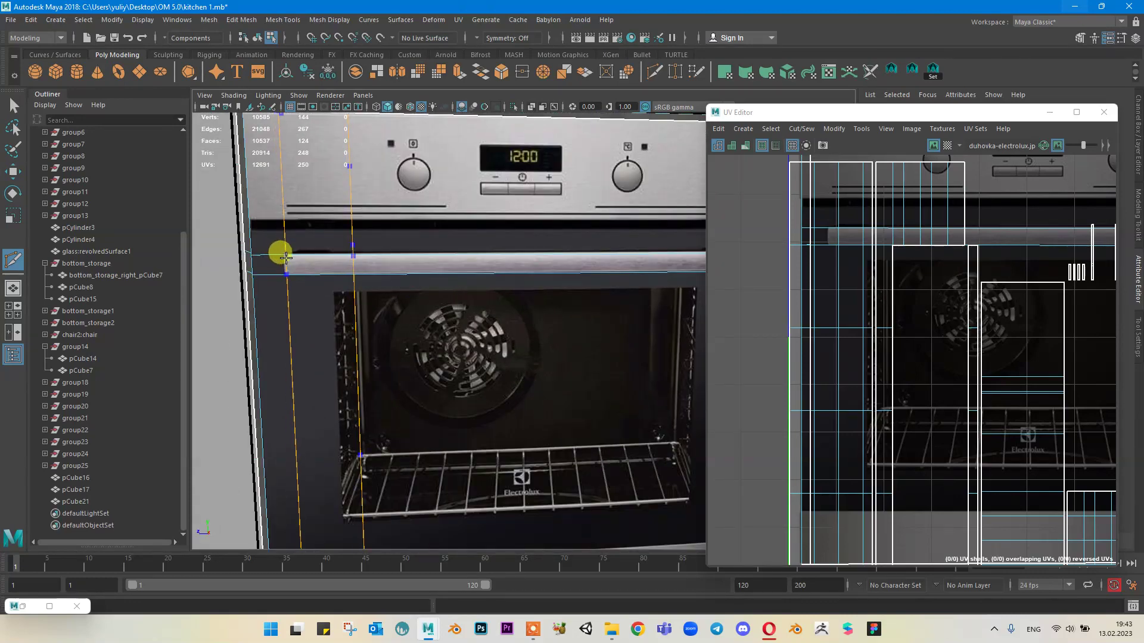
pyautogui.keyDown('ctrl'); pyautogui.click(284, 257); pyautogui.keyUp('ctrl')
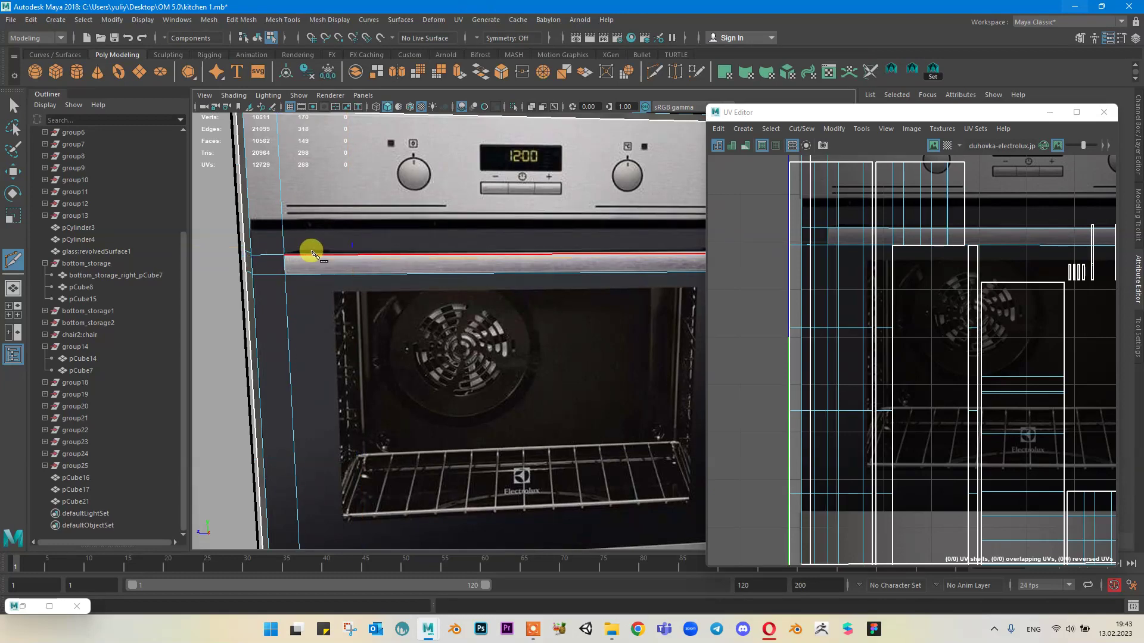
pyautogui.scroll(-3, 331, 243)
pyautogui.scroll(4, 357, 268)
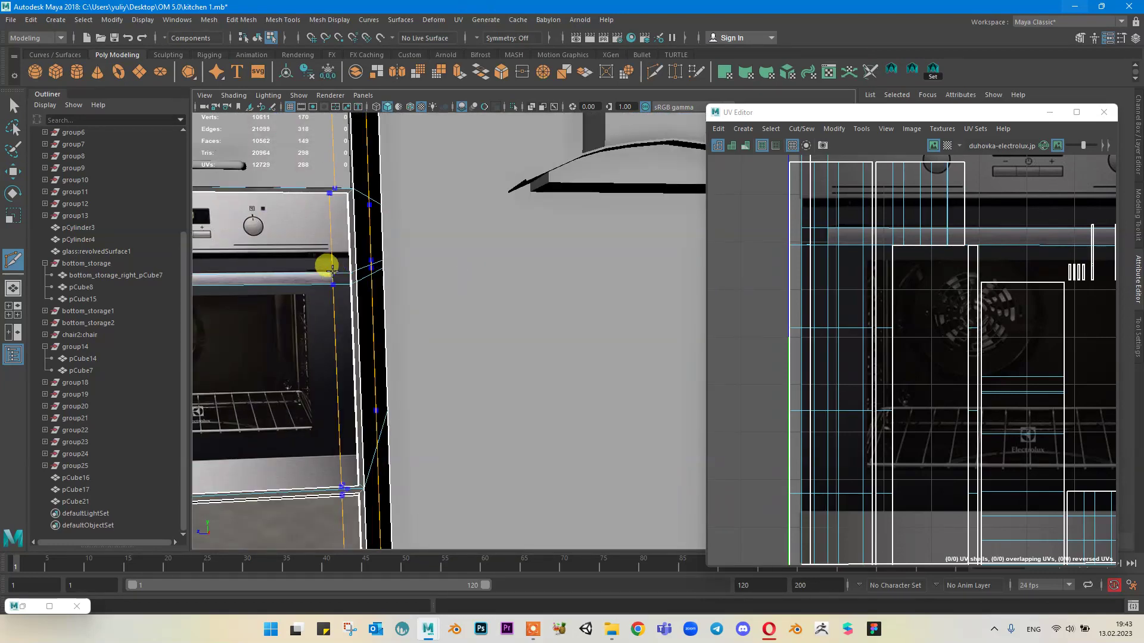
pyautogui.keyDown('ctrl'); pyautogui.click(332, 272); pyautogui.keyUp('ctrl')
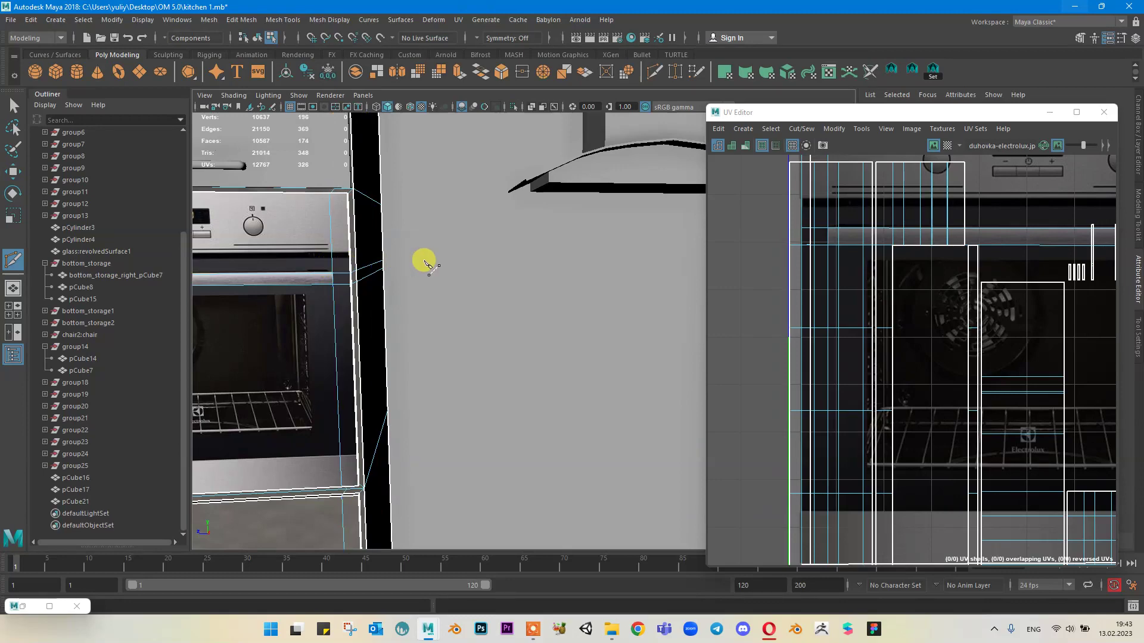
# Step: Select the face enclosing the oven handle and extrude it outward from the oven front
pyautogui.scroll(-3, 424, 260)
pyautogui.keyDown('alt'); pyautogui.moveTo(448, 273); pyautogui.dragTo(490, 278); pyautogui.keyUp('alt')
pyautogui.press('q')
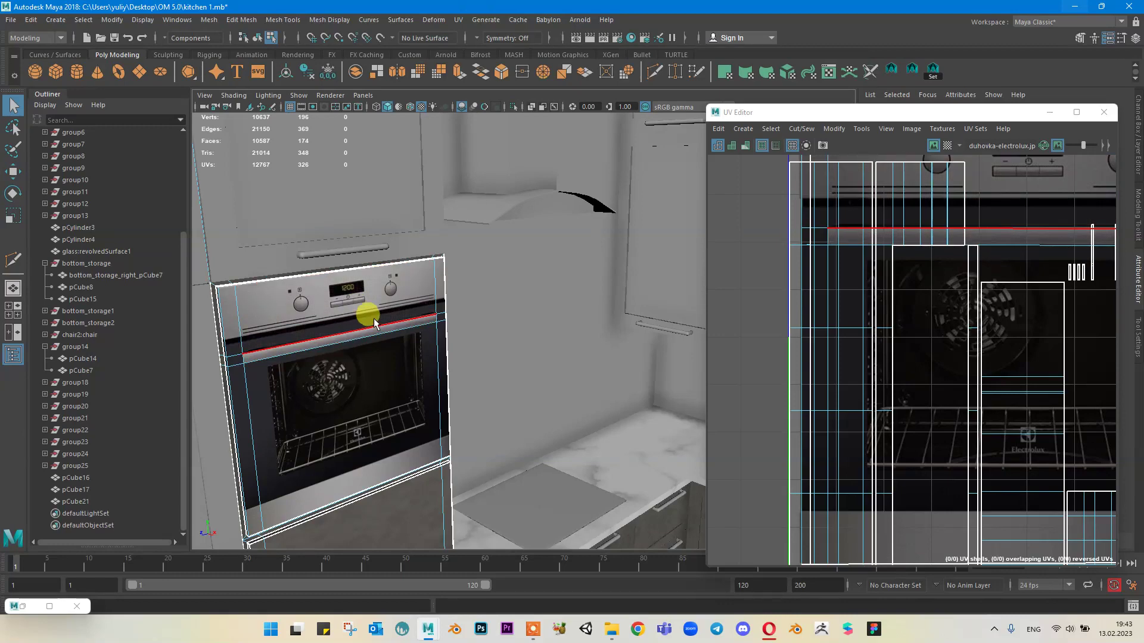
pyautogui.click(359, 333)
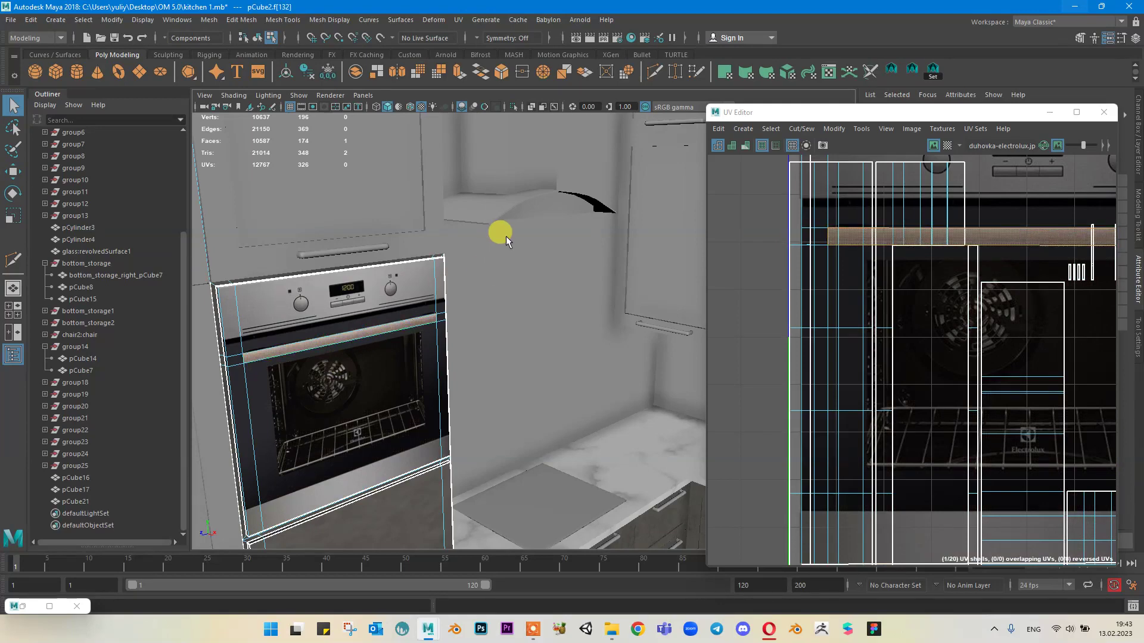
pyautogui.keyDown('alt'); pyautogui.moveTo(506, 236); pyautogui.dragTo(524, 233); pyautogui.keyUp('alt')
pyautogui.scroll(3, 476, 298)
pyautogui.keyDown('alt'); pyautogui.moveTo(505, 292); pyautogui.dragTo(539, 277, button='middle'); pyautogui.keyUp('alt')
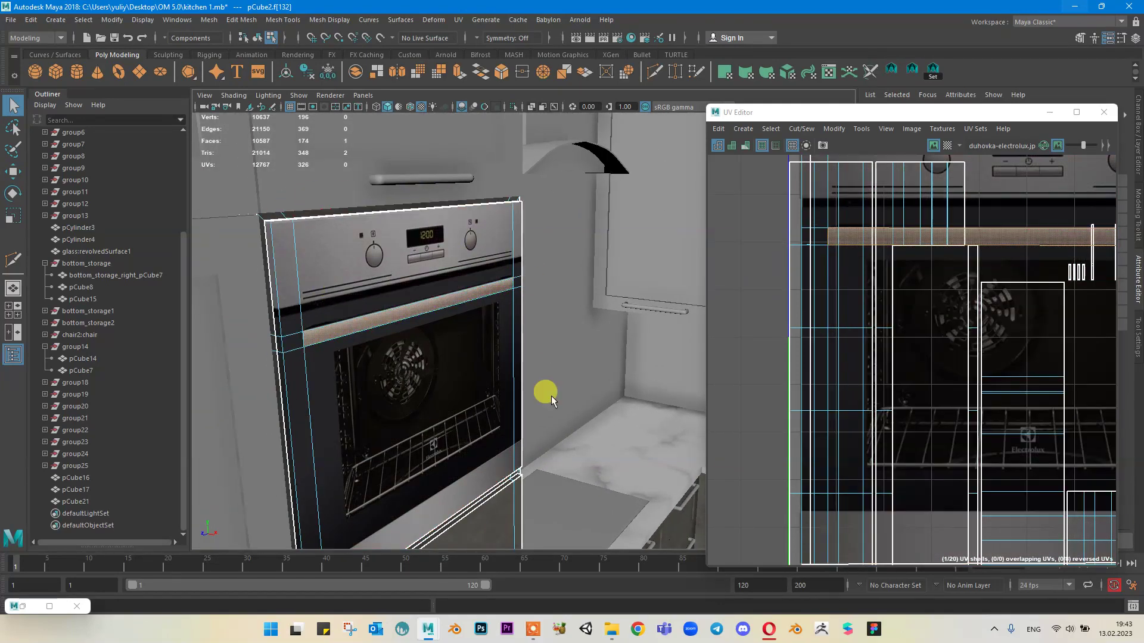
pyautogui.click(459, 73)
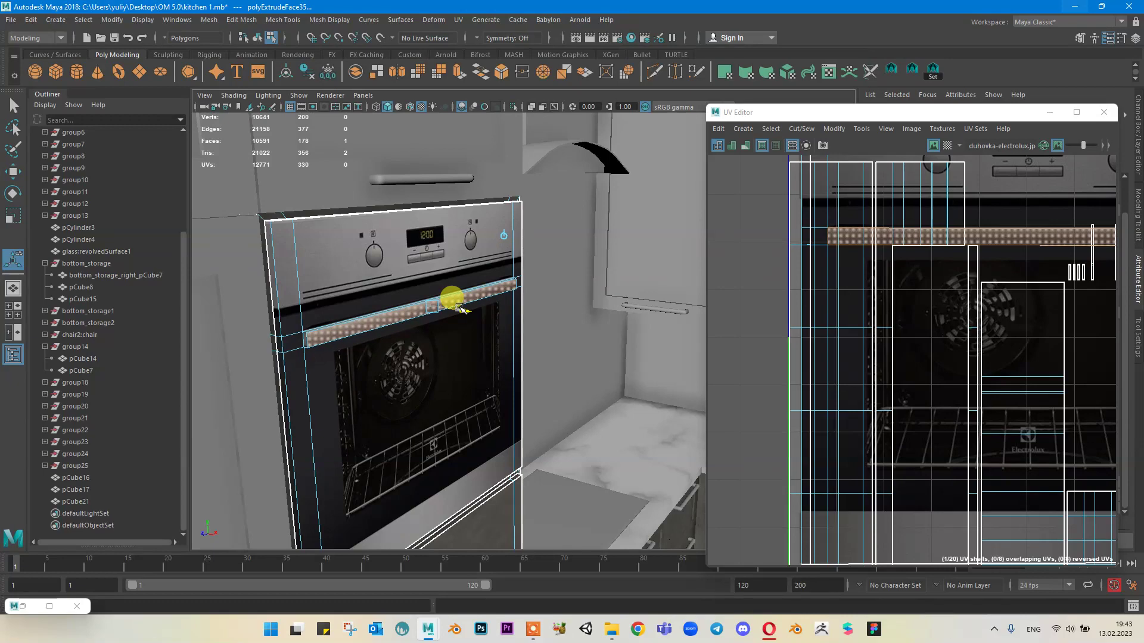
pyautogui.click(459, 308)
pyautogui.moveTo(461, 309); pyautogui.dragTo(465, 311)
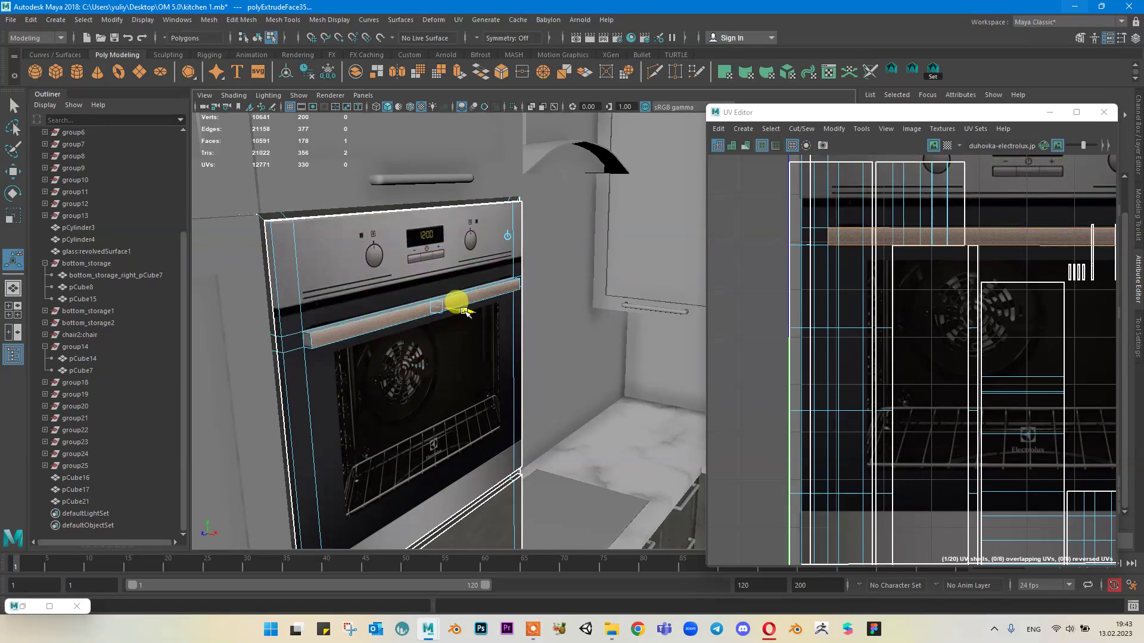
# Step: Leave component editing on the tall cabinet, return to object mode and clear the selection
pyautogui.moveTo(340, 290); pyautogui.dragTo(384, 235, button='right')
pyautogui.scroll(-5, 524, 302)
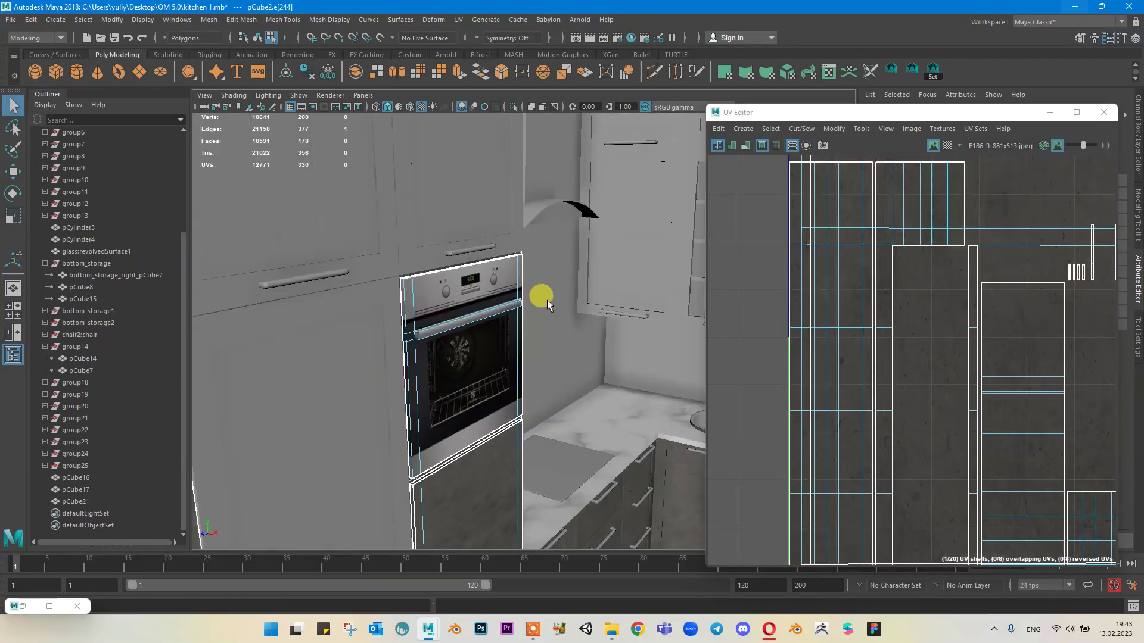
pyautogui.keyDown('alt'); pyautogui.moveTo(546, 299); pyautogui.dragTo(488, 348); pyautogui.keyUp('alt')
pyautogui.click(577, 370)
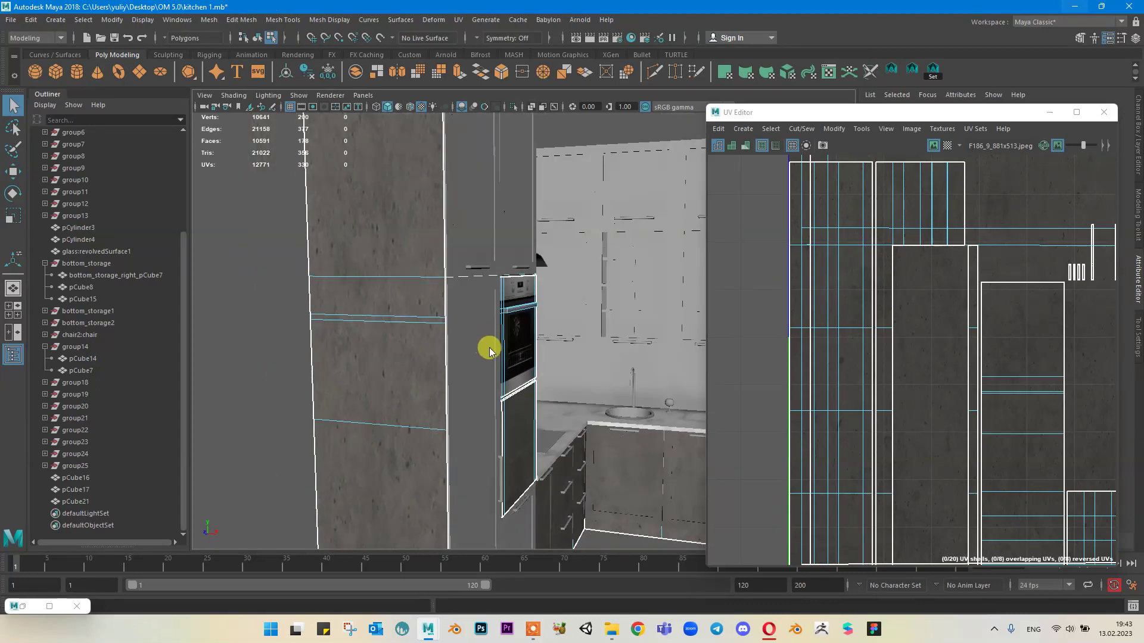
pyautogui.moveTo(487, 347); pyautogui.dragTo(550, 279, button='right')
pyautogui.click(242, 271)
# Step: Examine the oven's extruded handle, front panel and surrounding cabinet from several angles and distances
pyautogui.keyDown('alt'); pyautogui.moveTo(494, 300); pyautogui.dragTo(446, 315); pyautogui.keyUp('alt')
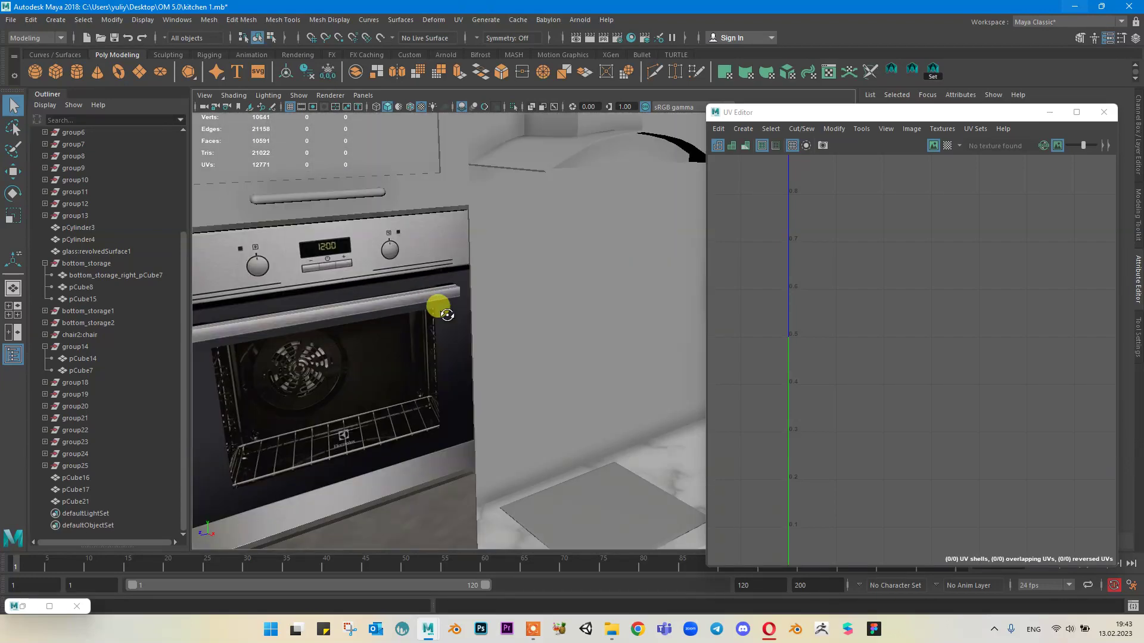
pyautogui.scroll(-3, 449, 322)
pyautogui.keyDown('alt'); pyautogui.moveTo(584, 391); pyautogui.dragTo(573, 316, button='middle'); pyautogui.keyUp('alt')
pyautogui.scroll(-4, 563, 321)
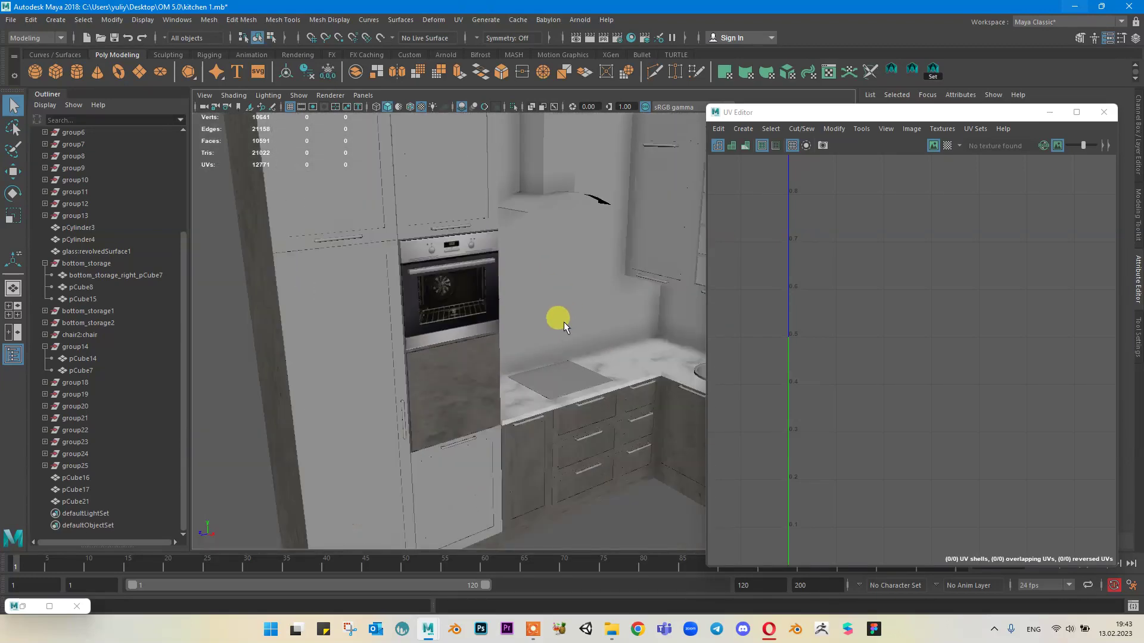
pyautogui.scroll(2, 513, 287)
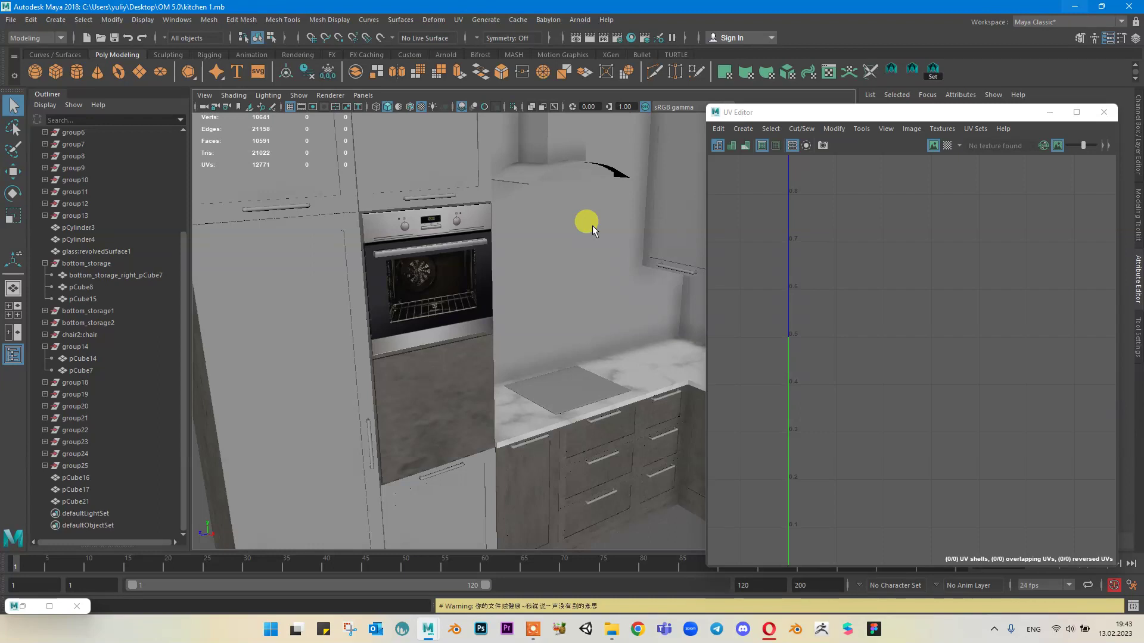
pyautogui.keyDown('alt'); pyautogui.moveTo(510, 189); pyautogui.dragTo(530, 182); pyautogui.keyUp('alt')
pyautogui.scroll(4, 469, 207)
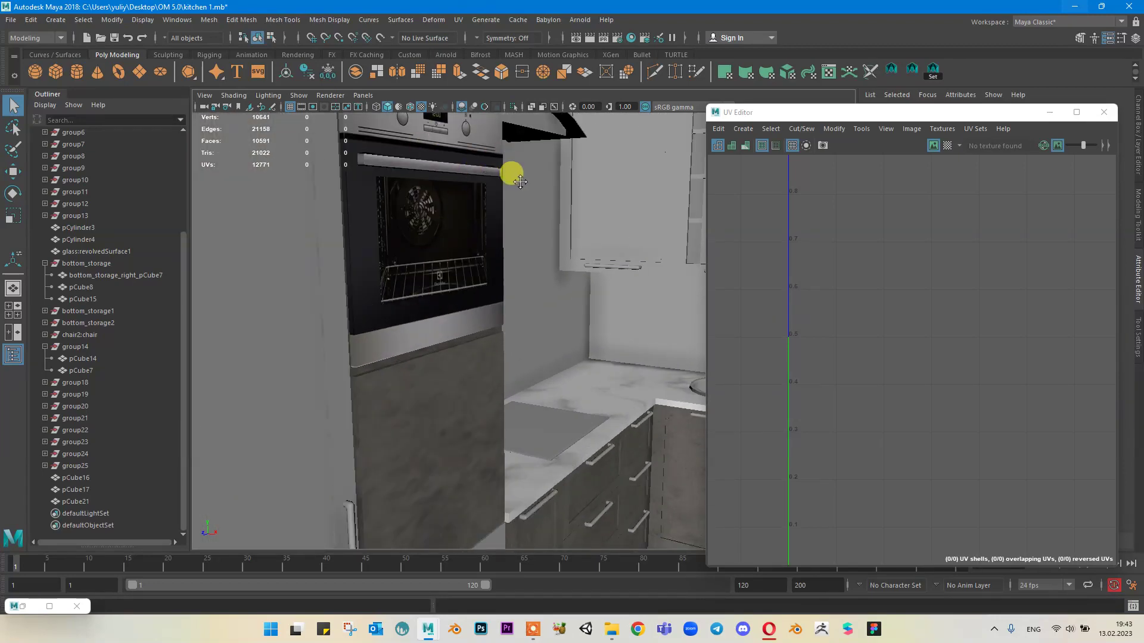
pyautogui.keyDown('alt'); pyautogui.moveTo(517, 177); pyautogui.dragTo(525, 211, button='middle'); pyautogui.keyUp('alt')
pyautogui.scroll(3, 392, 234)
pyautogui.scroll(-1, 391, 230)
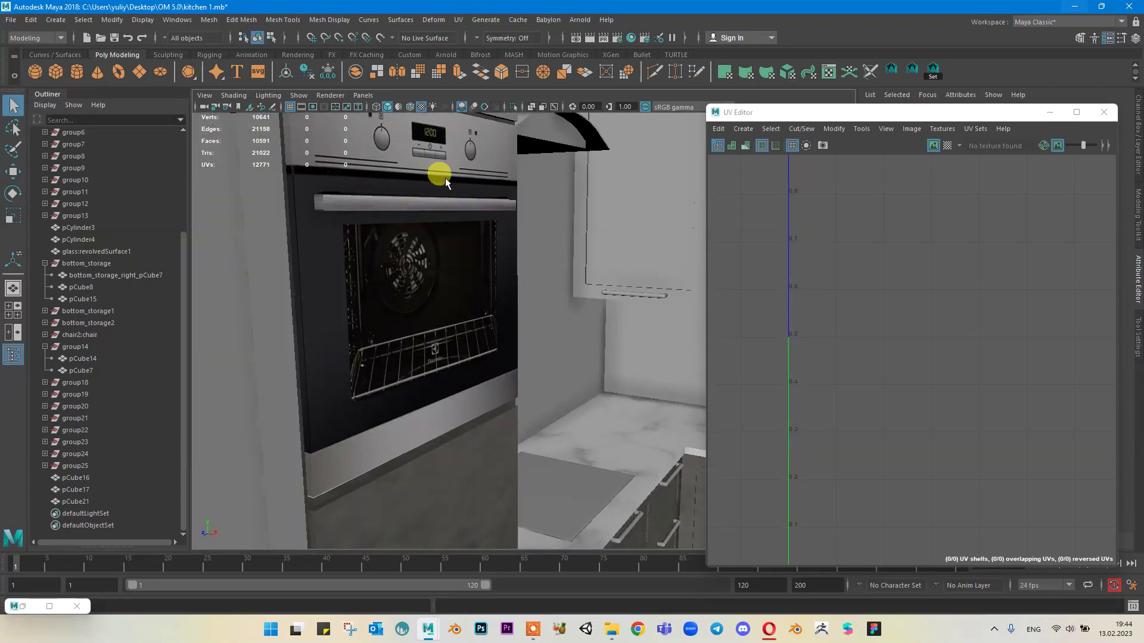
pyautogui.scroll(-3, 445, 178)
pyautogui.moveTo(453, 218)
pyautogui.keyDown('alt'); pyautogui.mouseDown()
pyautogui.moveTo(438, 223)
pyautogui.moveTo(466, 224)
pyautogui.mouseUp(); pyautogui.keyUp('alt')
pyautogui.keyDown('alt'); pyautogui.moveTo(528, 255); pyautogui.dragTo(503, 214, button='middle'); pyautogui.keyUp('alt')
pyautogui.scroll(4, 508, 277)
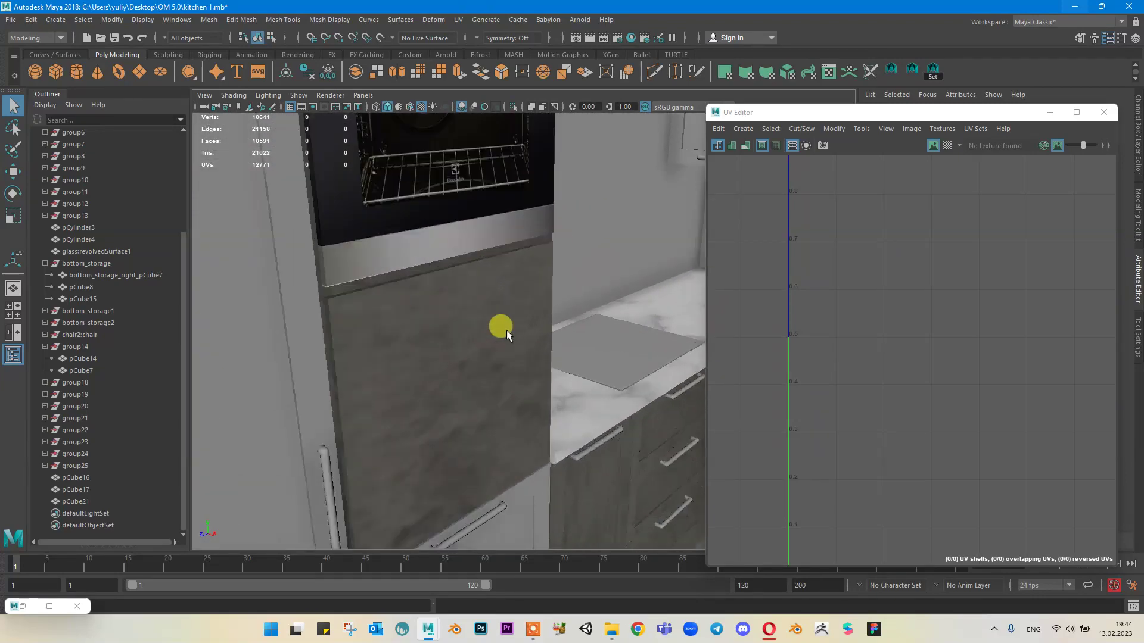
# Step: Examine the panel below the oven, the cooktop on the marble worktop and the surrounding cabinets
pyautogui.click(508, 344)
pyautogui.keyDown('alt'); pyautogui.moveTo(509, 342); pyautogui.dragTo(480, 305); pyautogui.keyUp('alt')
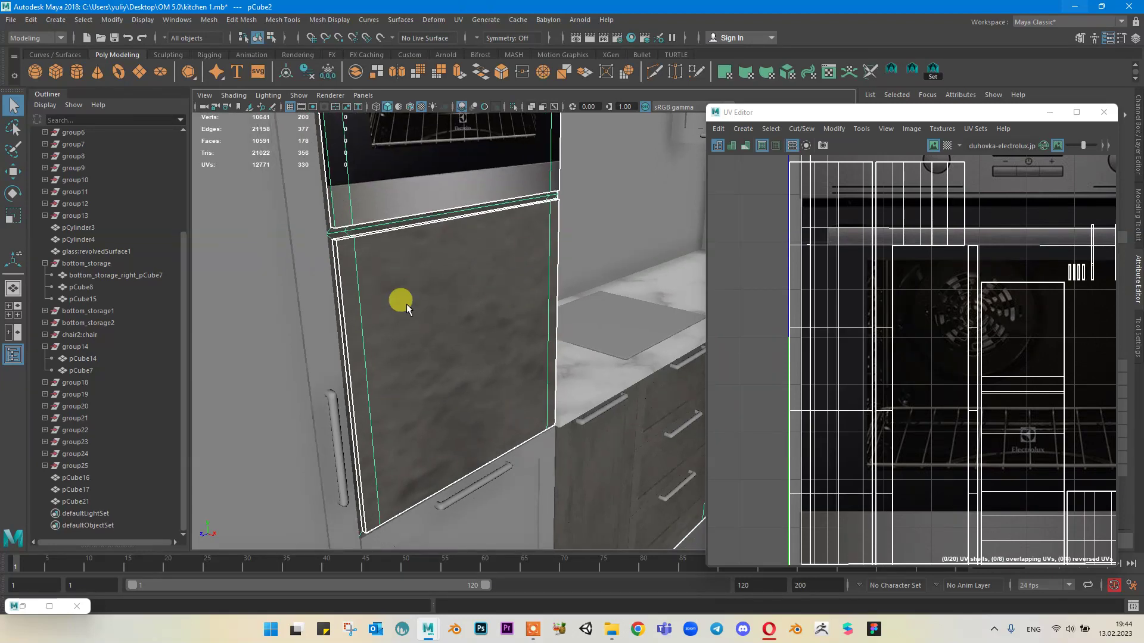
pyautogui.scroll(-3, 505, 360)
pyautogui.keyDown('alt'); pyautogui.moveTo(544, 331); pyautogui.dragTo(449, 377); pyautogui.keyUp('alt')
pyautogui.click(560, 357)
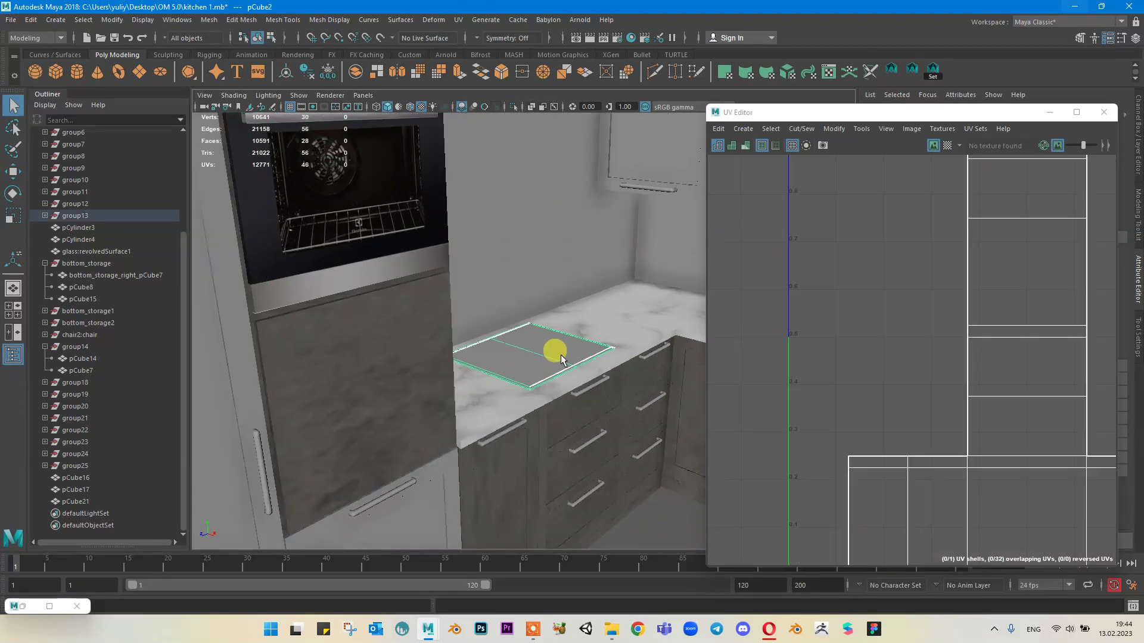
pyautogui.scroll(-2, 587, 298)
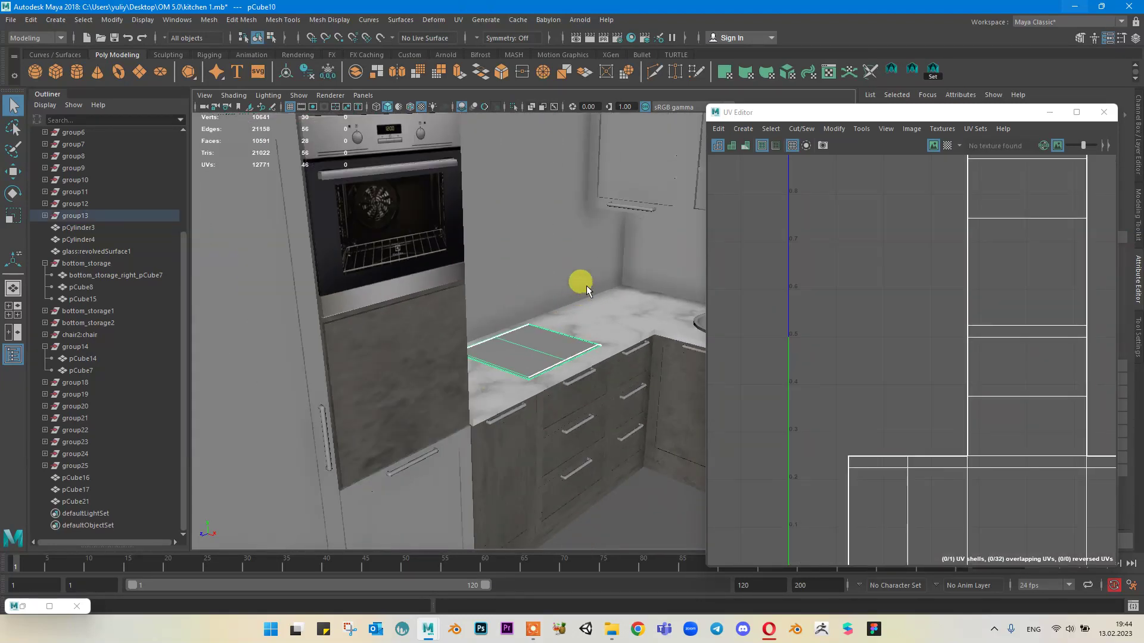
pyautogui.keyDown('alt'); pyautogui.moveTo(586, 285); pyautogui.dragTo(545, 335); pyautogui.keyUp('alt')
pyautogui.scroll(-2, 572, 325)
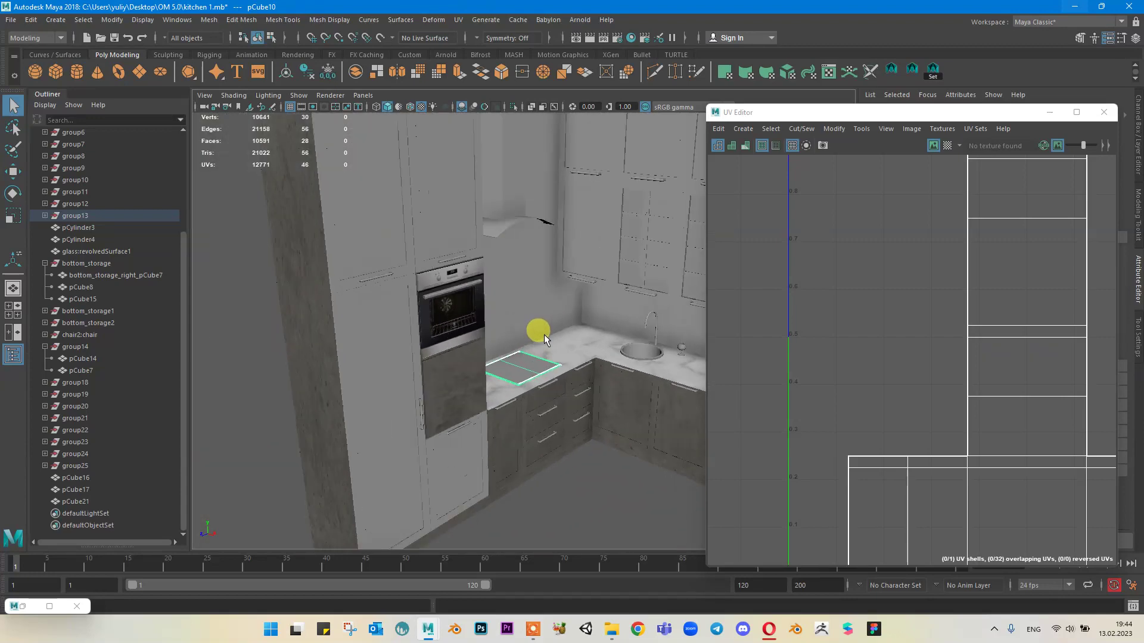
# Step: Assign the existing lambert6 material to the cabinet door at the bottom of the oven column
pyautogui.click(460, 465)
pyautogui.scroll(4, 535, 415)
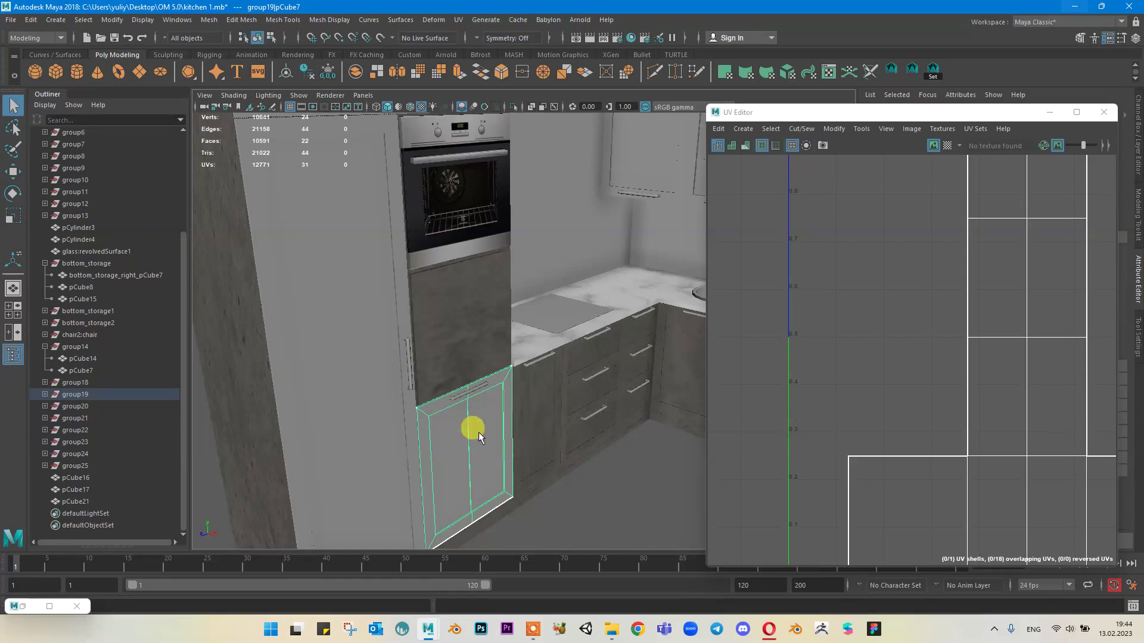
pyautogui.click(1046, 115)
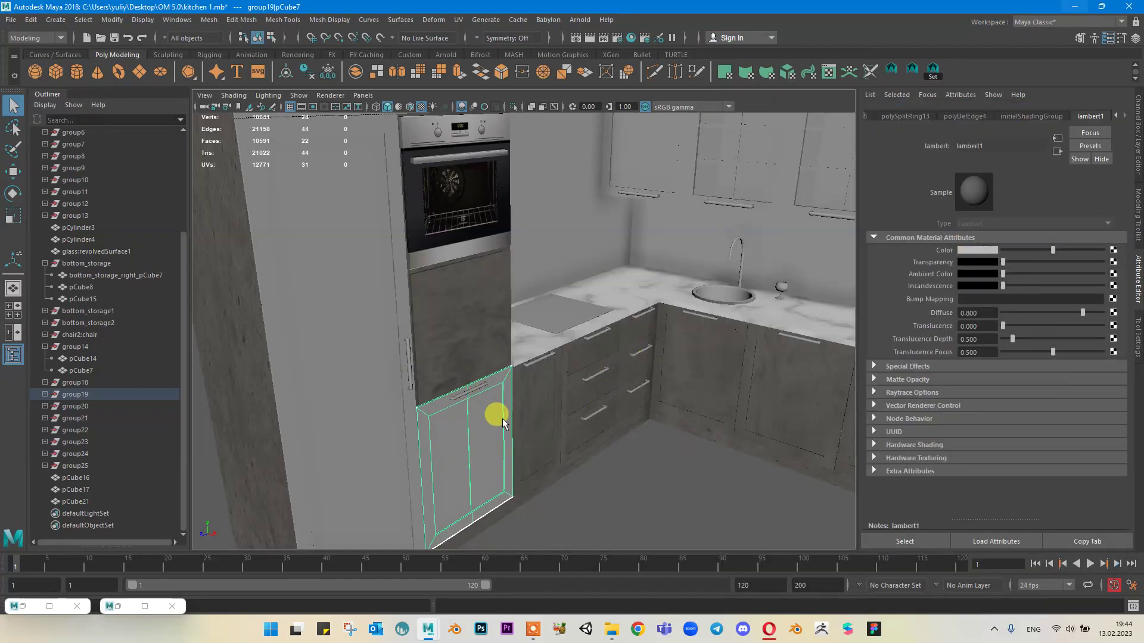
pyautogui.rightClick(473, 429)
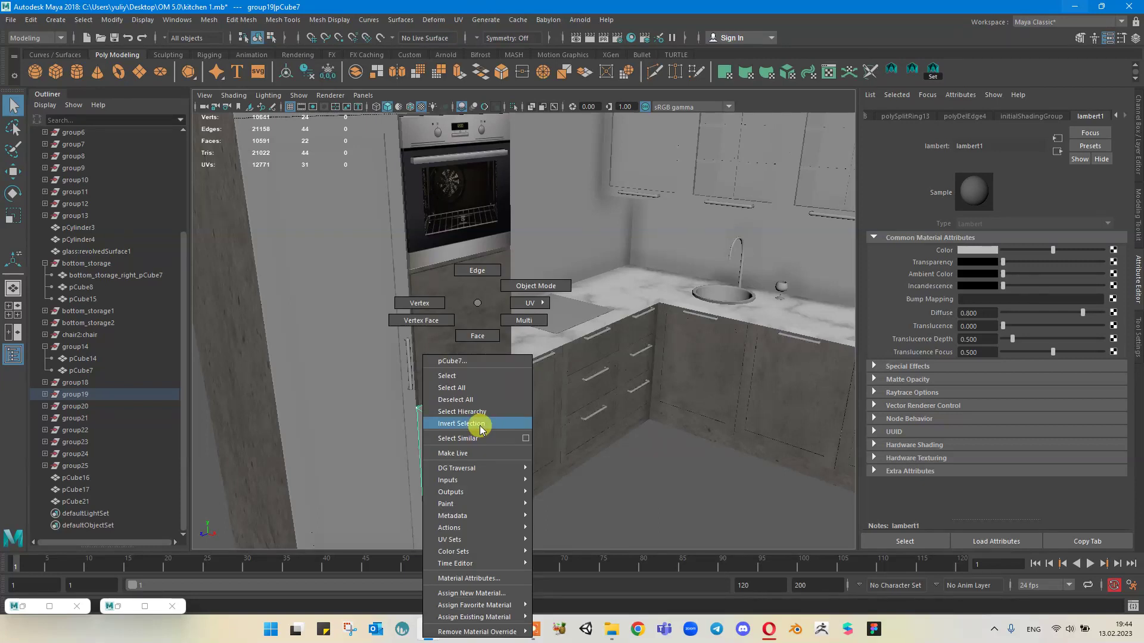
pyautogui.moveTo(501, 604)
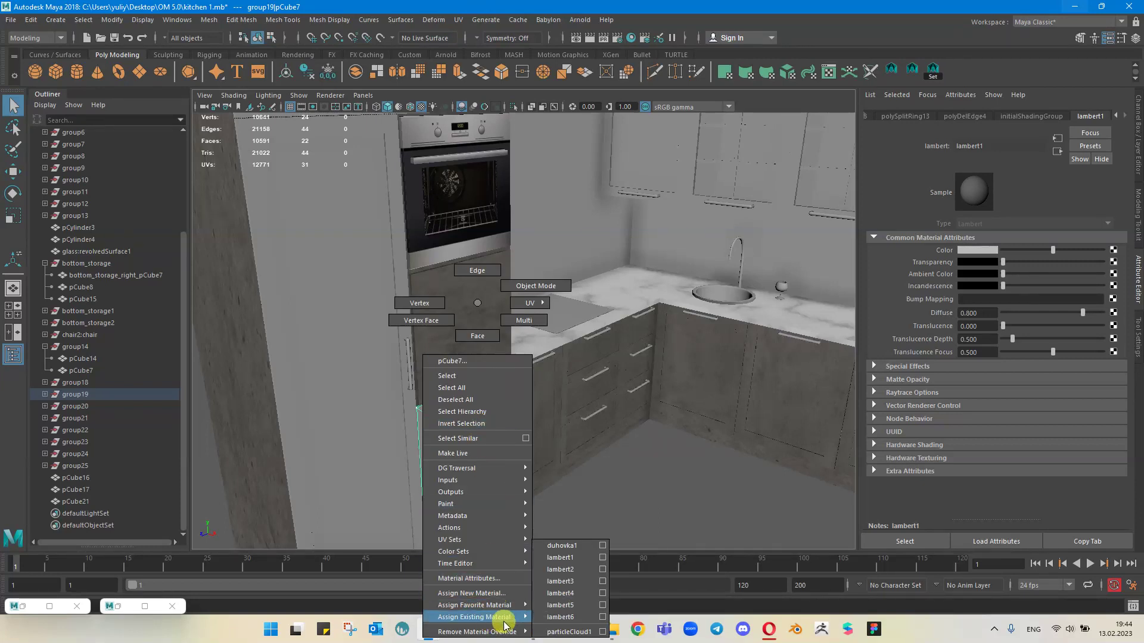
pyautogui.click(560, 617)
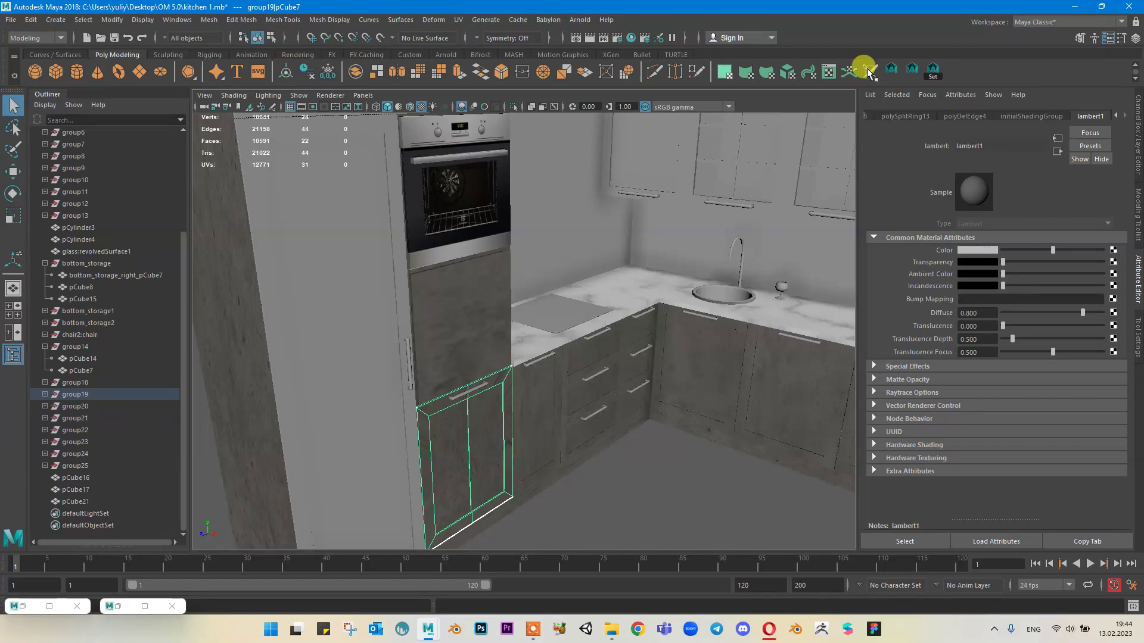
# Step: Rename the lambert6 material on the lower oven-column door as fasad
pyautogui.click(568, 498)
pyautogui.click(494, 469)
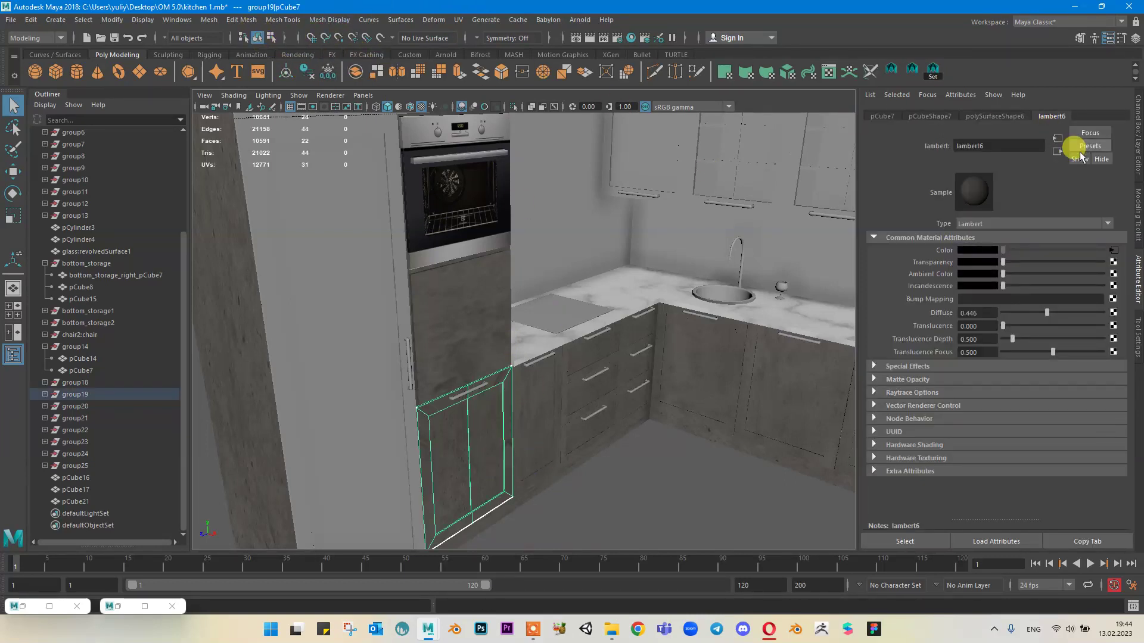
pyautogui.click(989, 147)
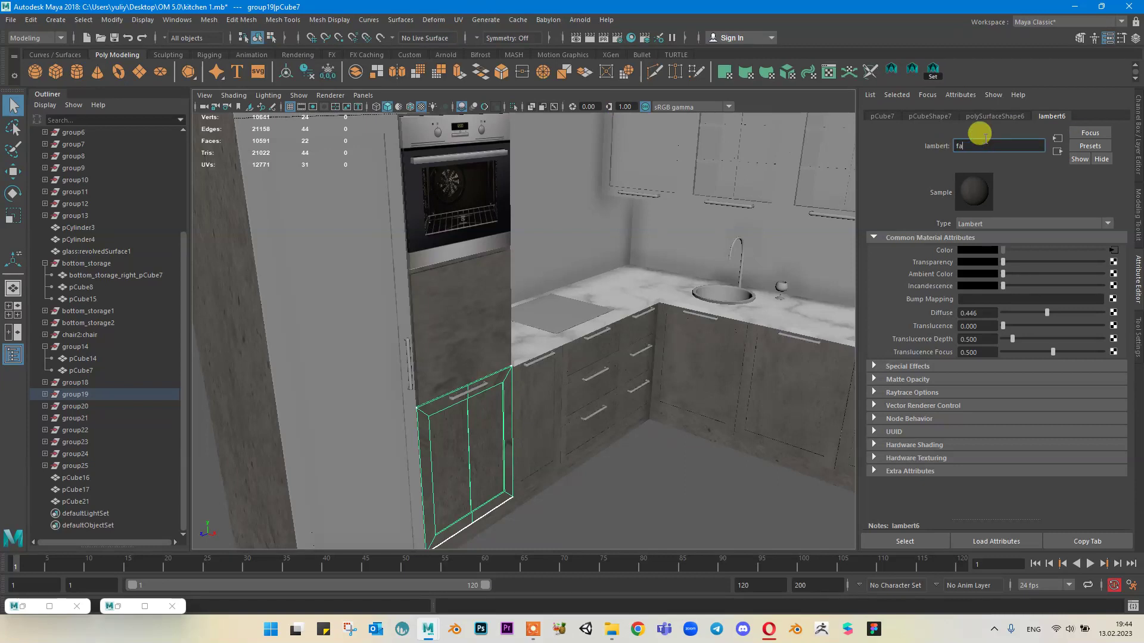
pyautogui.press('Return')
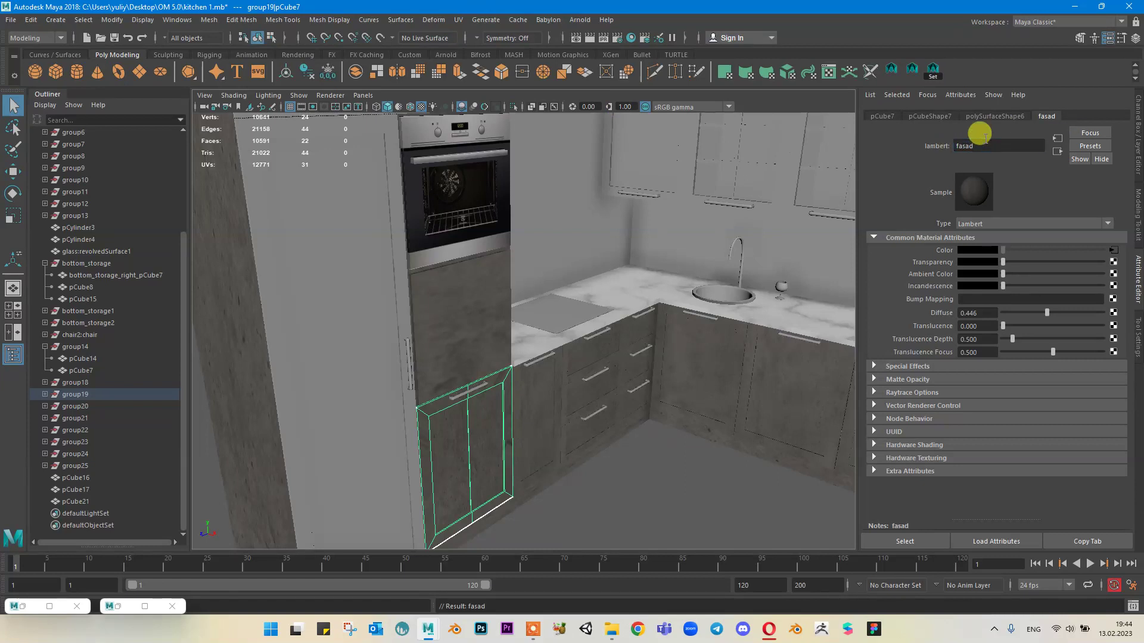
# Step: Assign the existing fasad material to the long door beside the oven
pyautogui.click(363, 217)
pyautogui.moveTo(370, 215); pyautogui.dragTo(452, 539, button='right')
pyautogui.scroll(-2, 433, 224)
# Step: Assign the fasad material to the two upper doors, above the long door and above the oven
pyautogui.click(416, 134)
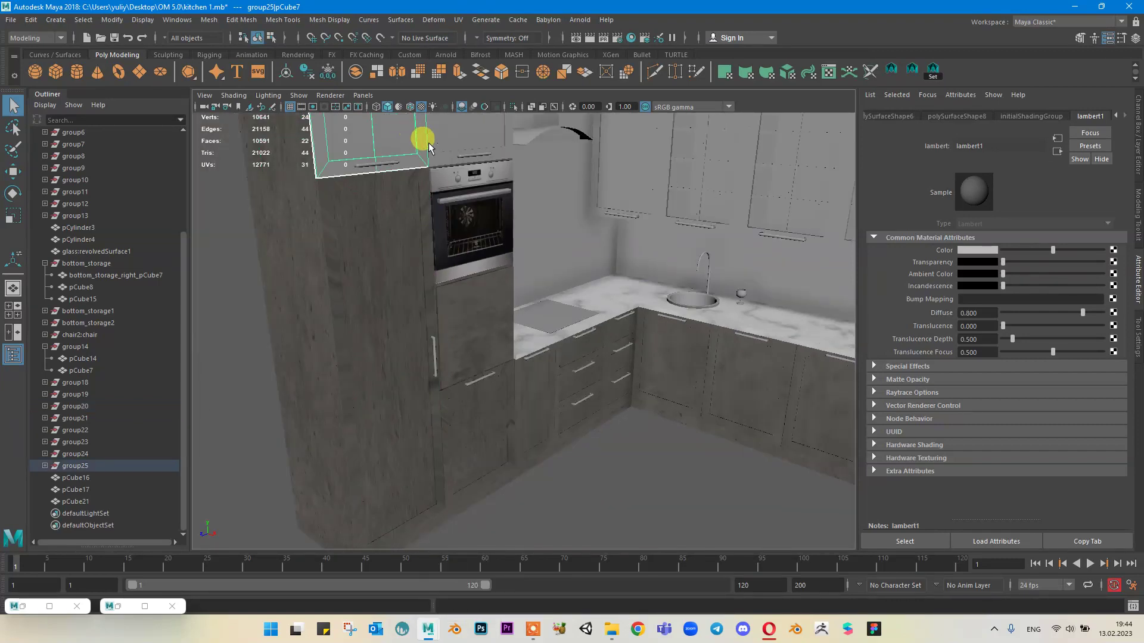
pyautogui.keyDown('alt'); pyautogui.moveTo(447, 166); pyautogui.dragTo(440, 300); pyautogui.keyUp('alt')
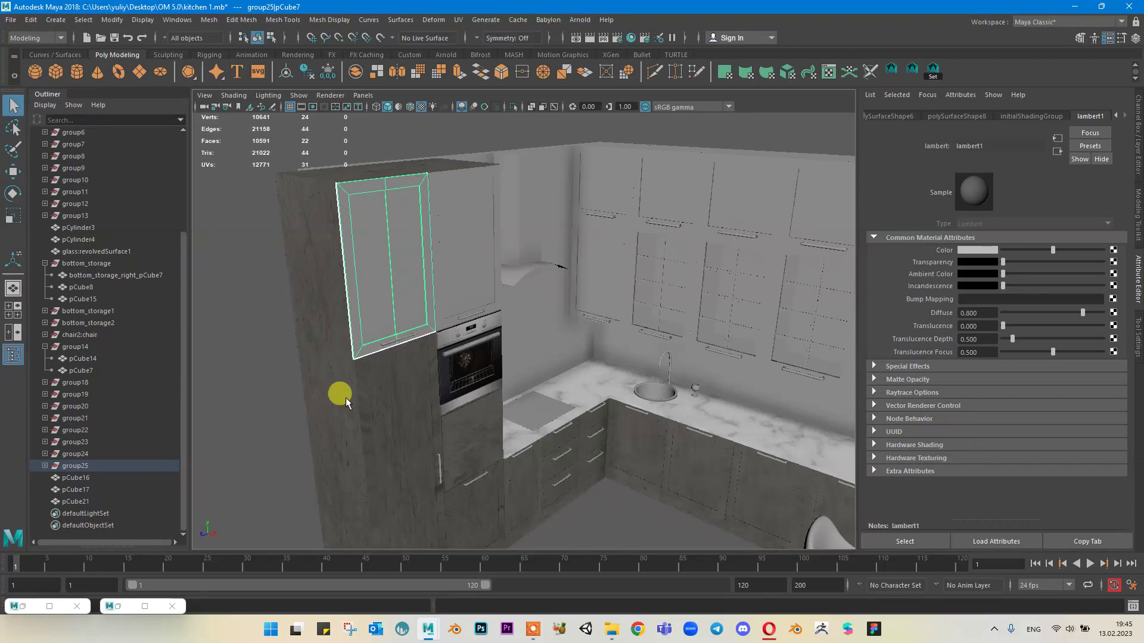
pyautogui.press('g')
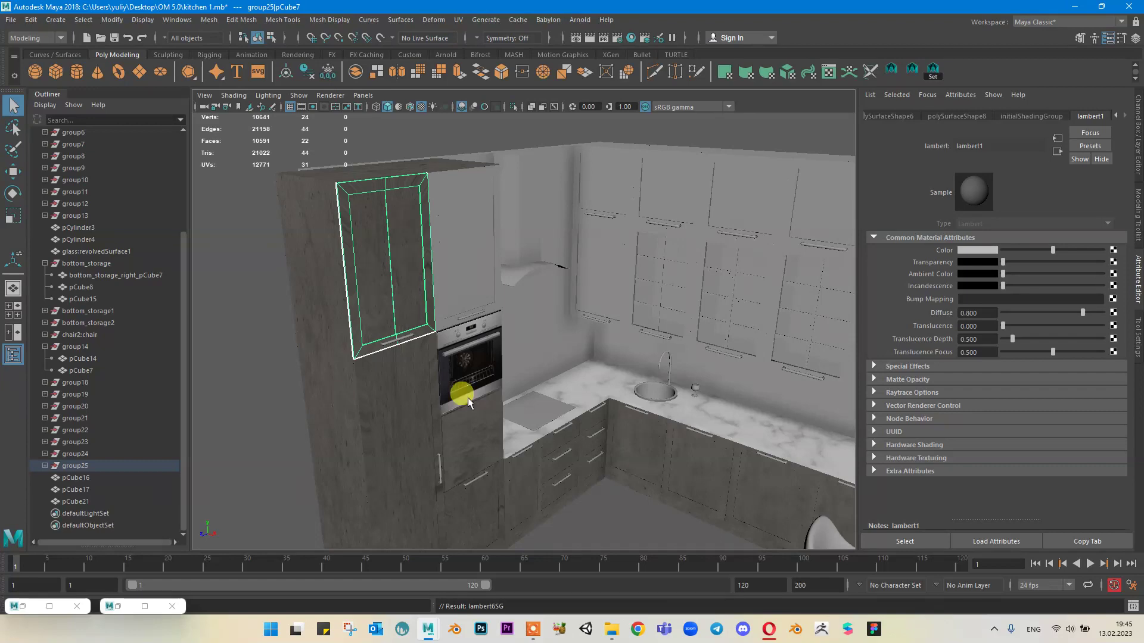
pyautogui.click(473, 253)
pyautogui.press('g')
# Step: Examine the wood texture on the tall cabinet's upper doors and long door from several angles and distances
pyautogui.keyDown('alt'); pyautogui.moveTo(480, 256); pyautogui.dragTo(564, 346); pyautogui.keyUp('alt')
pyautogui.keyDown('alt'); pyautogui.moveTo(564, 346); pyautogui.dragTo(503, 371, button='middle'); pyautogui.keyUp('alt')
pyautogui.click(461, 418)
pyautogui.keyDown('alt'); pyautogui.moveTo(500, 322); pyautogui.dragTo(638, 411, button='middle'); pyautogui.keyUp('alt')
pyautogui.scroll(2, 497, 337)
pyautogui.scroll(2, 476, 324)
pyautogui.scroll(2, 345, 285)
pyautogui.click(310, 292)
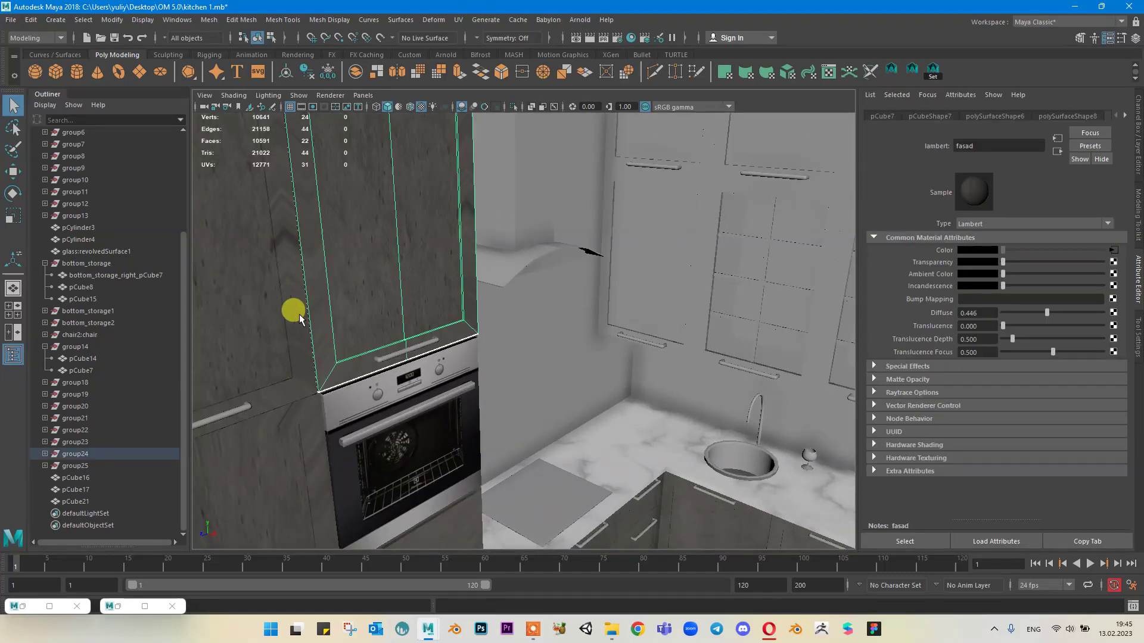
pyautogui.keyDown('alt'); pyautogui.moveTo(293, 312); pyautogui.dragTo(440, 273, button='middle'); pyautogui.keyUp('alt')
pyautogui.keyDown('shift'); pyautogui.click(397, 312); pyautogui.keyUp('shift')
pyautogui.keyDown('shift'); pyautogui.click(420, 406); pyautogui.keyUp('shift')
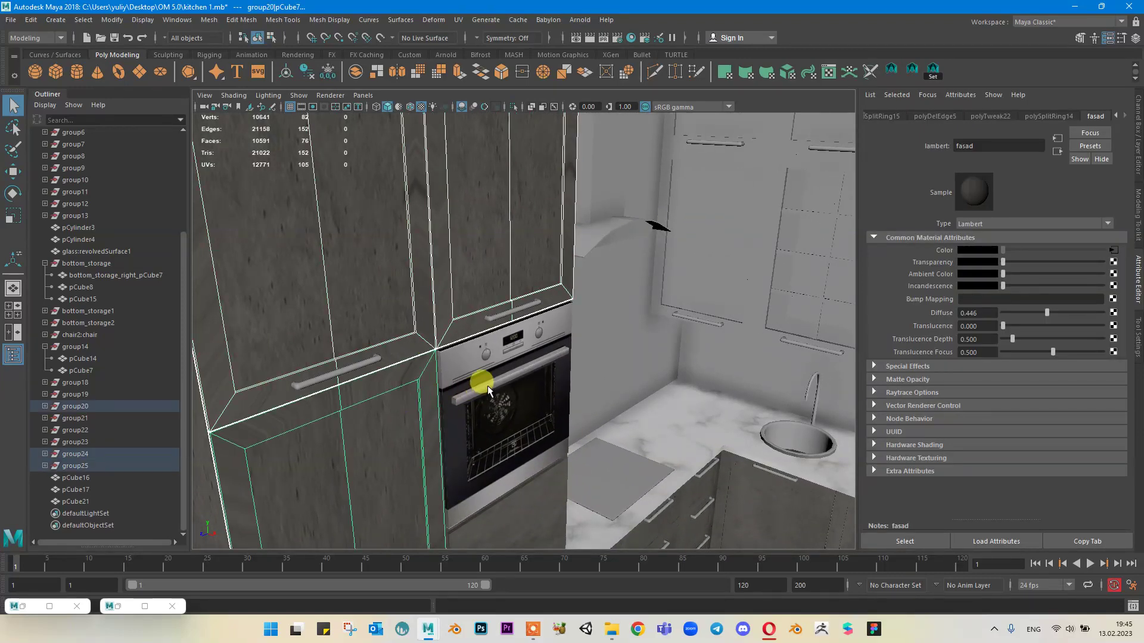
pyautogui.scroll(-3, 510, 336)
# Step: Apply automatic UV projection to the door above the oven and to the upper door beside it
pyautogui.click(521, 256)
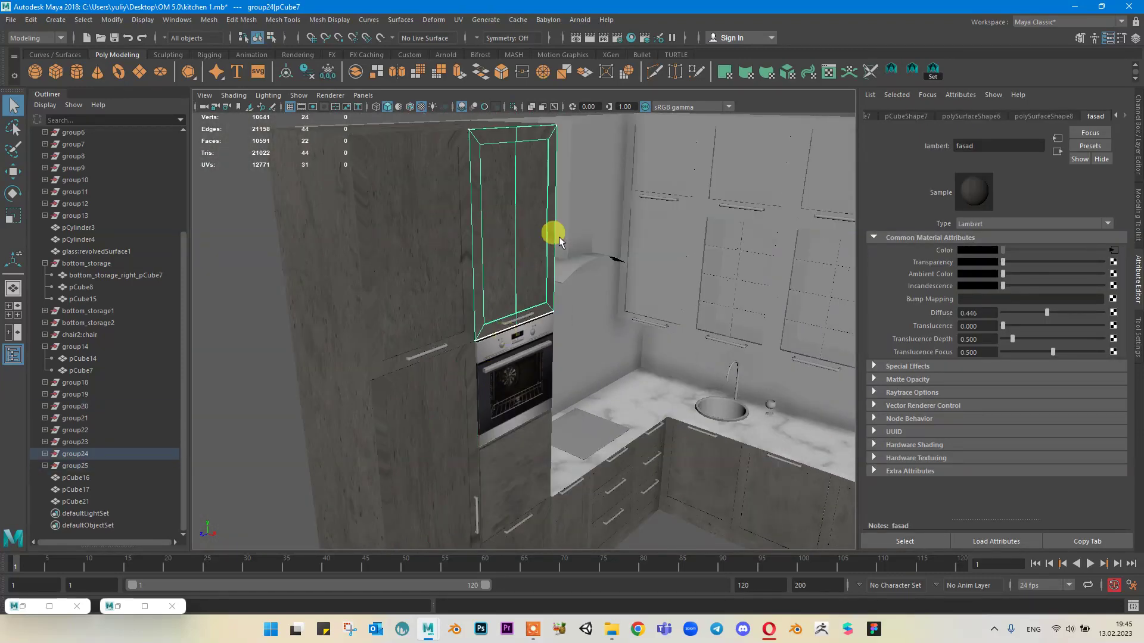
pyautogui.click(773, 73)
pyautogui.moveTo(516, 186); pyautogui.dragTo(596, 152, button='right')
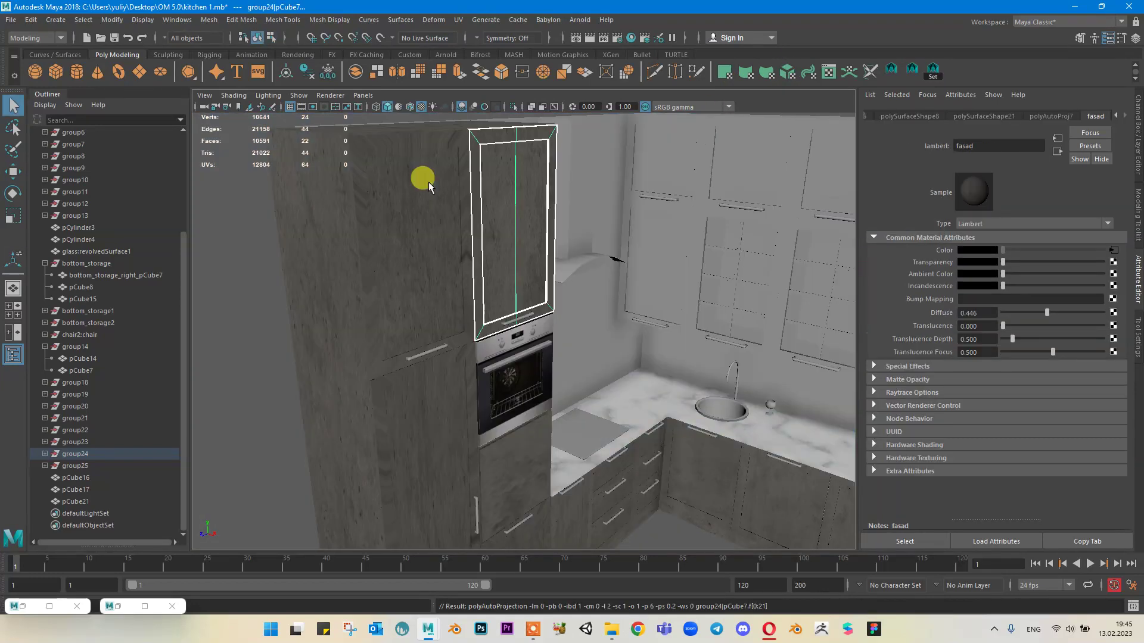
pyautogui.click(421, 179)
pyautogui.click(773, 73)
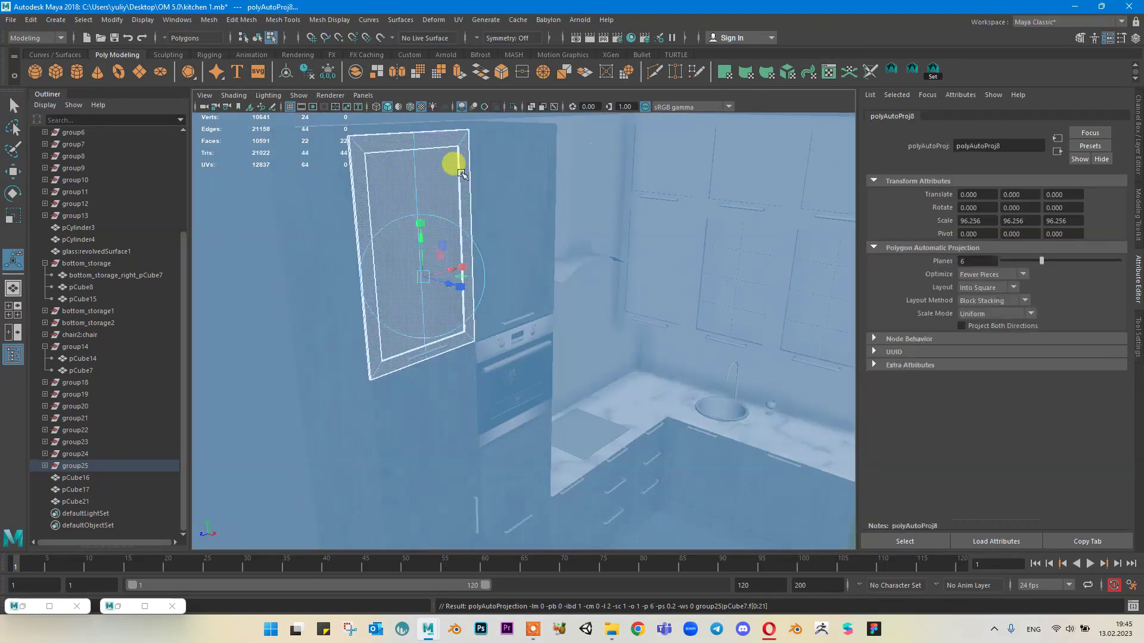
pyautogui.moveTo(426, 183); pyautogui.dragTo(488, 152, button='right')
# Step: Apply automatic UV projection to the long door beside the oven
pyautogui.click(446, 446)
pyautogui.keyDown('alt'); pyautogui.moveTo(531, 250); pyautogui.dragTo(549, 128, button='middle'); pyautogui.keyUp('alt')
pyautogui.click(788, 72)
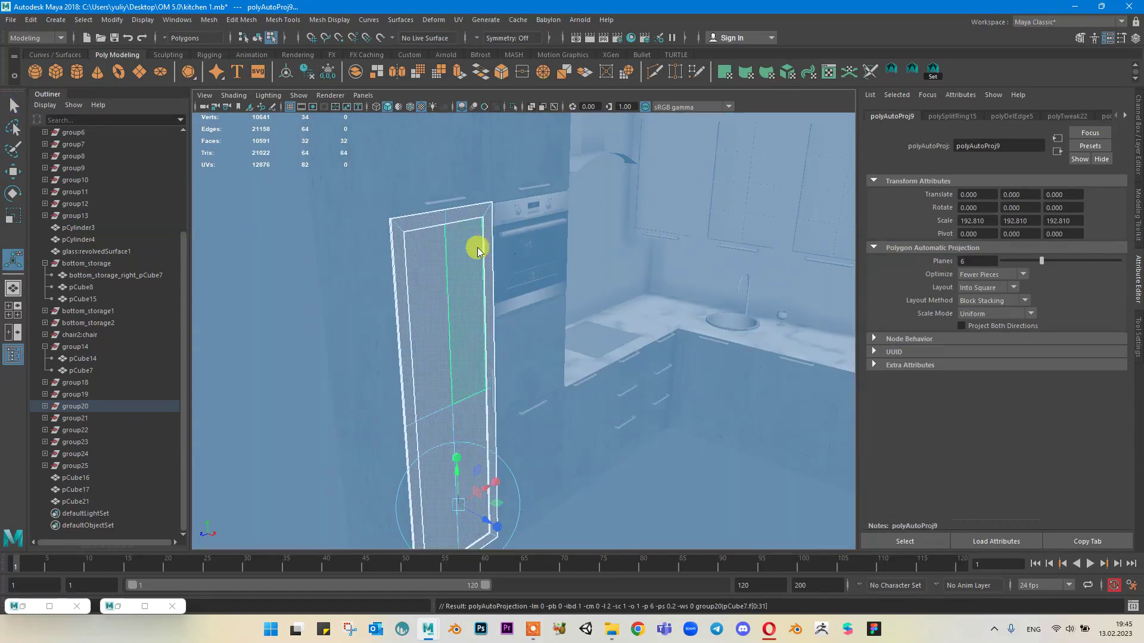
# Step: Select all the front faces of the long door, including its narrow borders along the top and bottom
pyautogui.moveTo(478, 248)
pyautogui.mouseDown(button='right')
pyautogui.moveTo(530, 223)
pyautogui.moveTo(468, 243)
pyautogui.mouseUp(button='right')
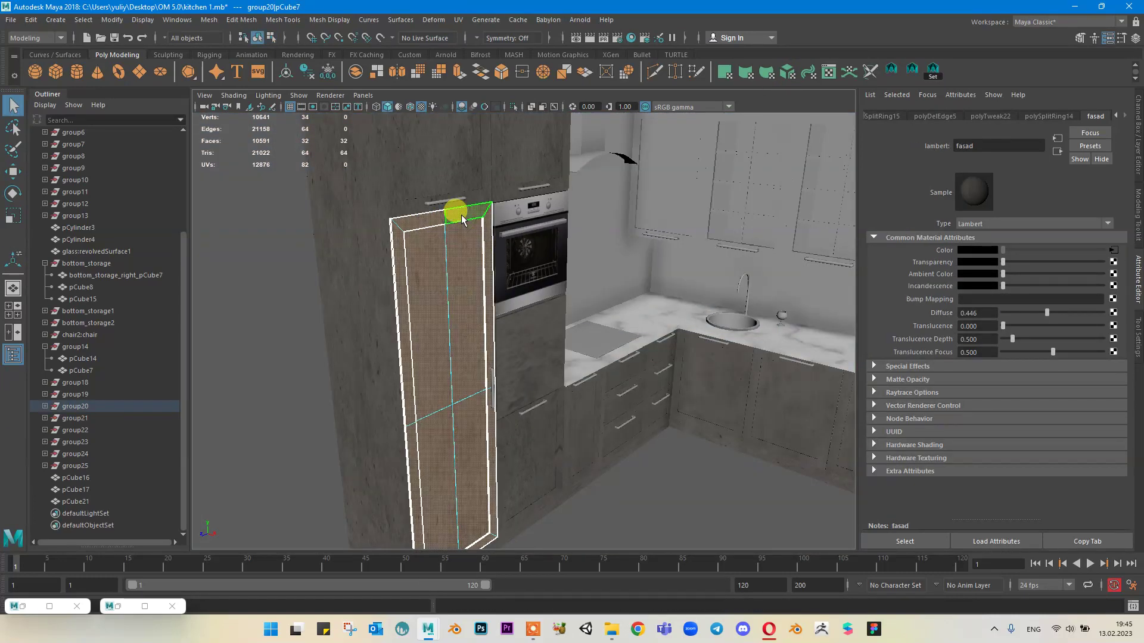
pyautogui.click(462, 219)
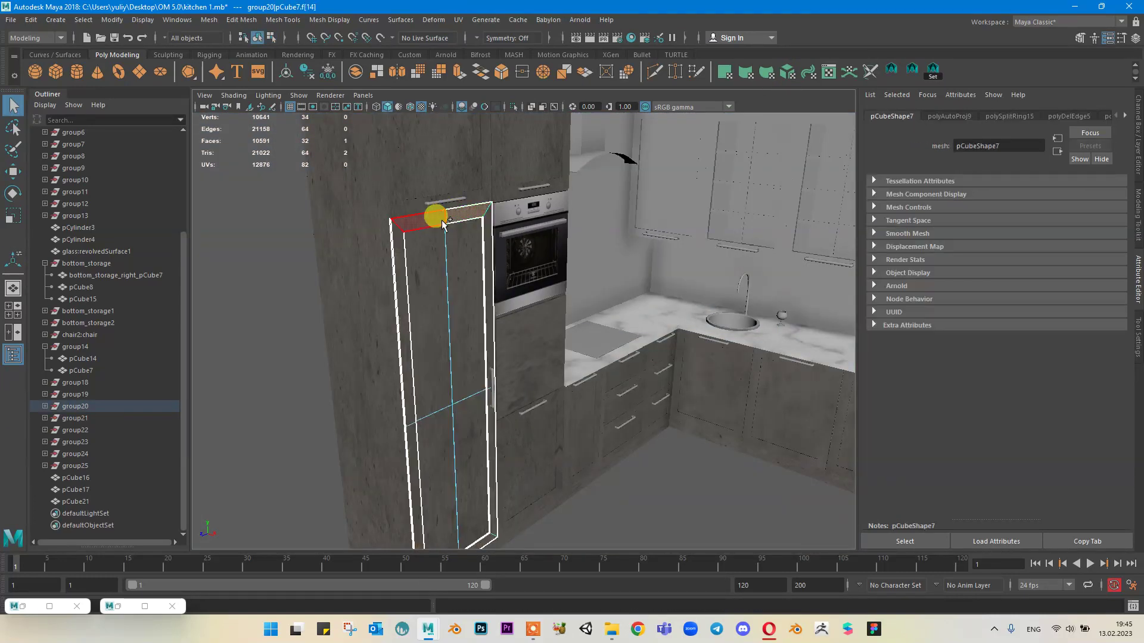
pyautogui.keyDown('shift'); pyautogui.click(474, 240); pyautogui.keyUp('shift')
pyautogui.keyDown('shift'); pyautogui.click(484, 437); pyautogui.keyUp('shift')
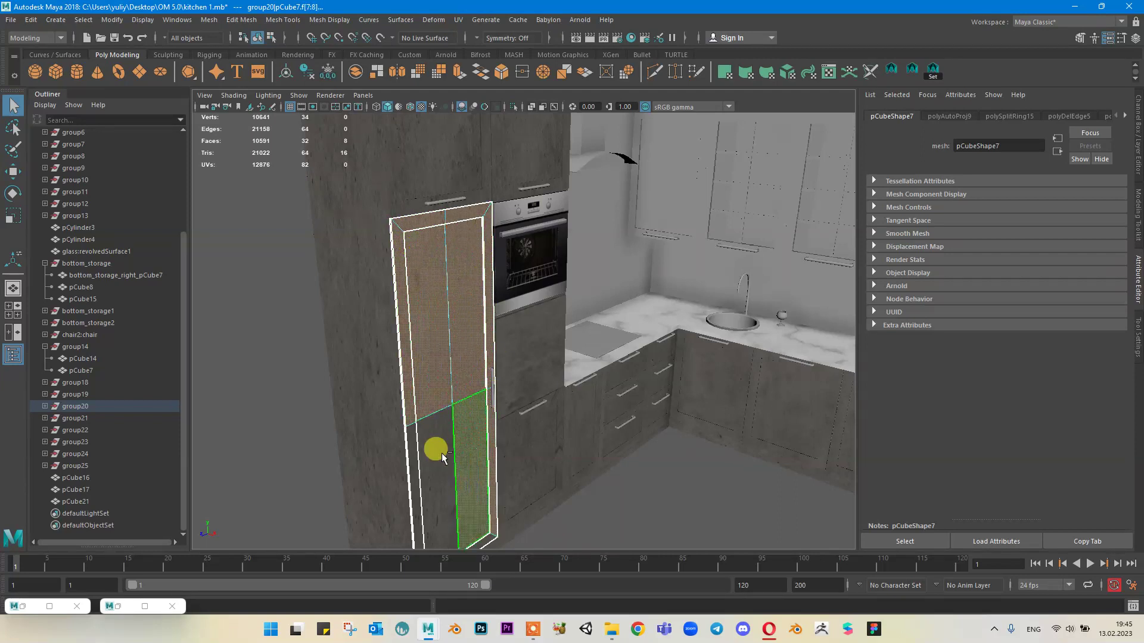
pyautogui.keyDown('shift'); pyautogui.click(413, 467); pyautogui.keyUp('shift')
pyautogui.keyDown('alt'); pyautogui.moveTo(465, 283); pyautogui.dragTo(461, 231, button='middle'); pyautogui.keyUp('alt')
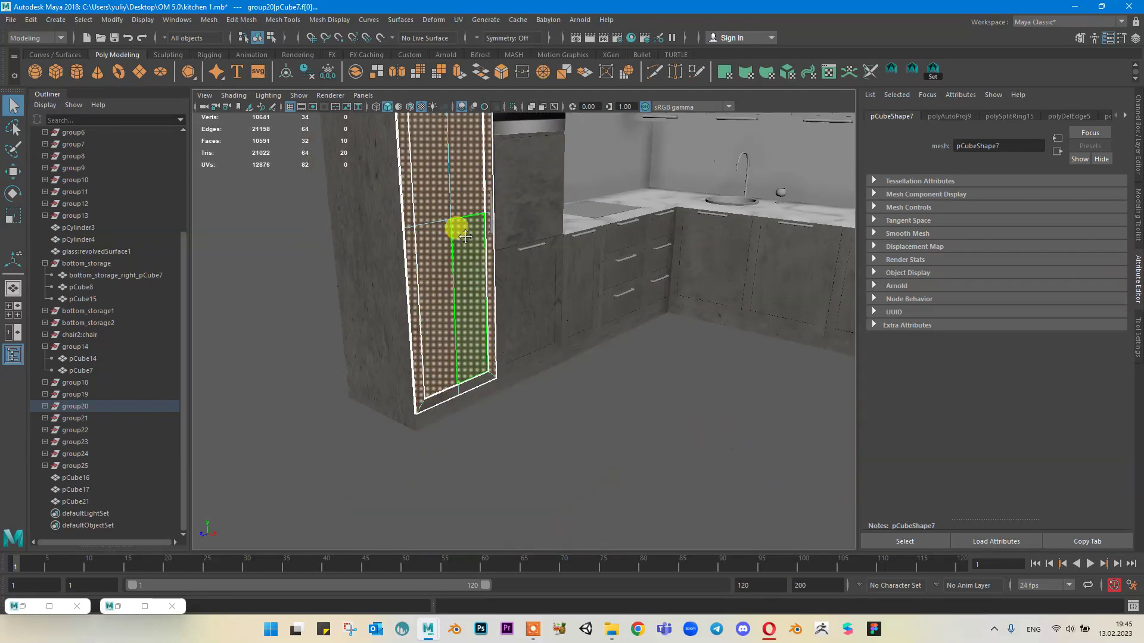
pyautogui.scroll(3, 458, 356)
pyautogui.keyDown('shift'); pyautogui.click(435, 418); pyautogui.keyUp('shift')
pyautogui.keyDown('shift'); pyautogui.click(376, 444); pyautogui.keyUp('shift')
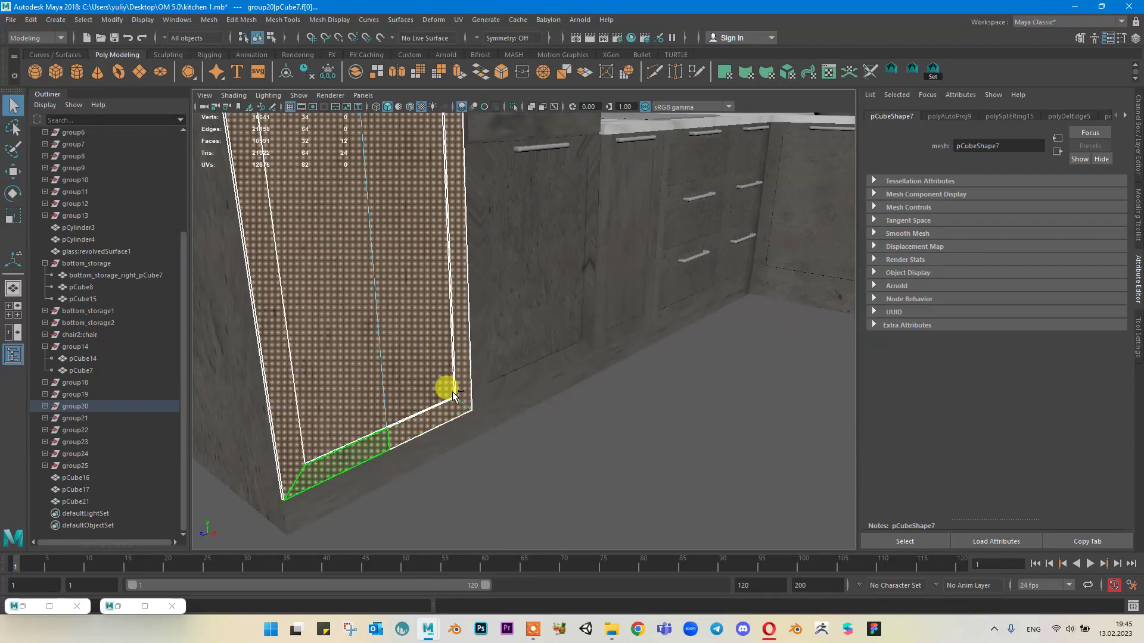
# Step: Apply planar UV projection to the long door's selected front faces, return to object mode and clear the selection
pyautogui.scroll(-3, 516, 305)
pyautogui.keyDown('alt'); pyautogui.moveTo(528, 286); pyautogui.dragTo(699, 237); pyautogui.keyUp('alt')
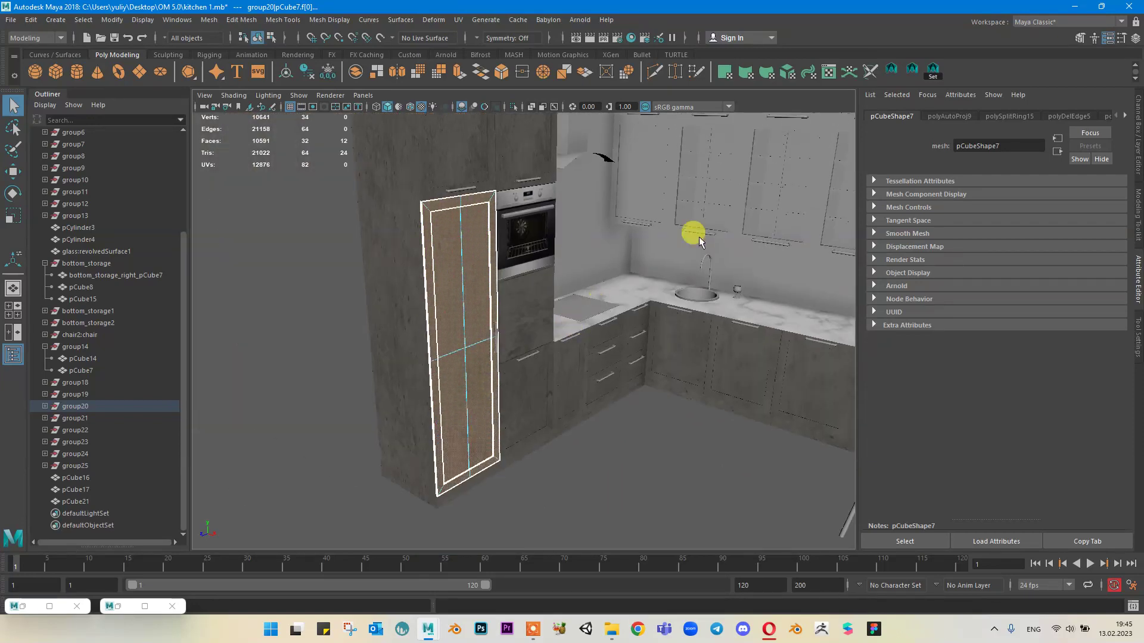
pyautogui.click(725, 72)
pyautogui.click(446, 276)
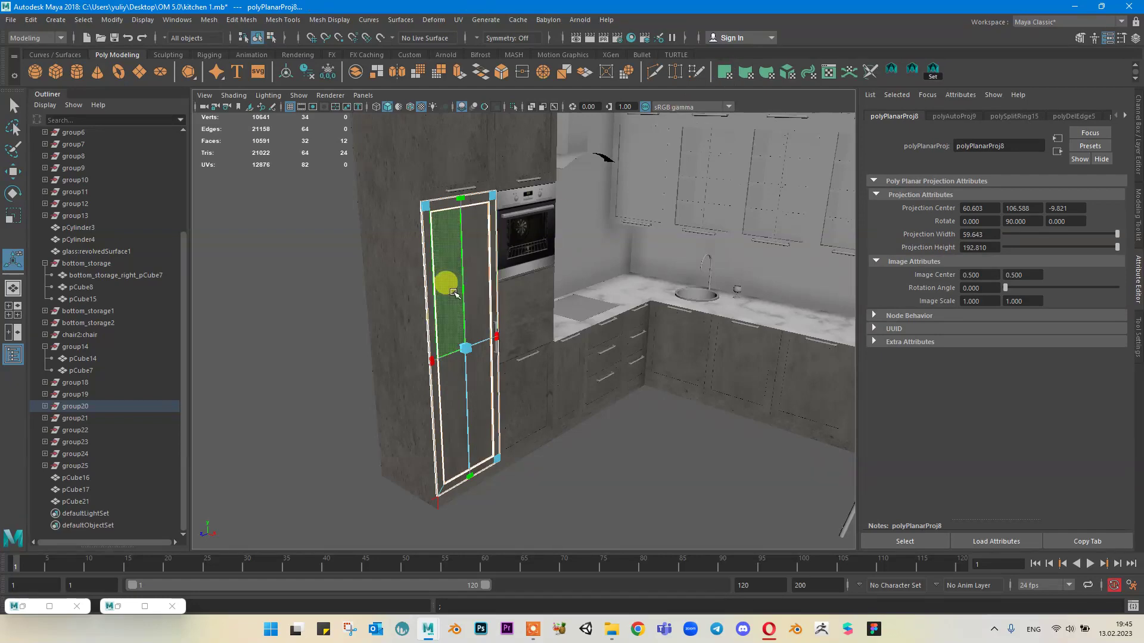
pyautogui.scroll(3, 455, 279)
pyautogui.scroll(-3, 447, 269)
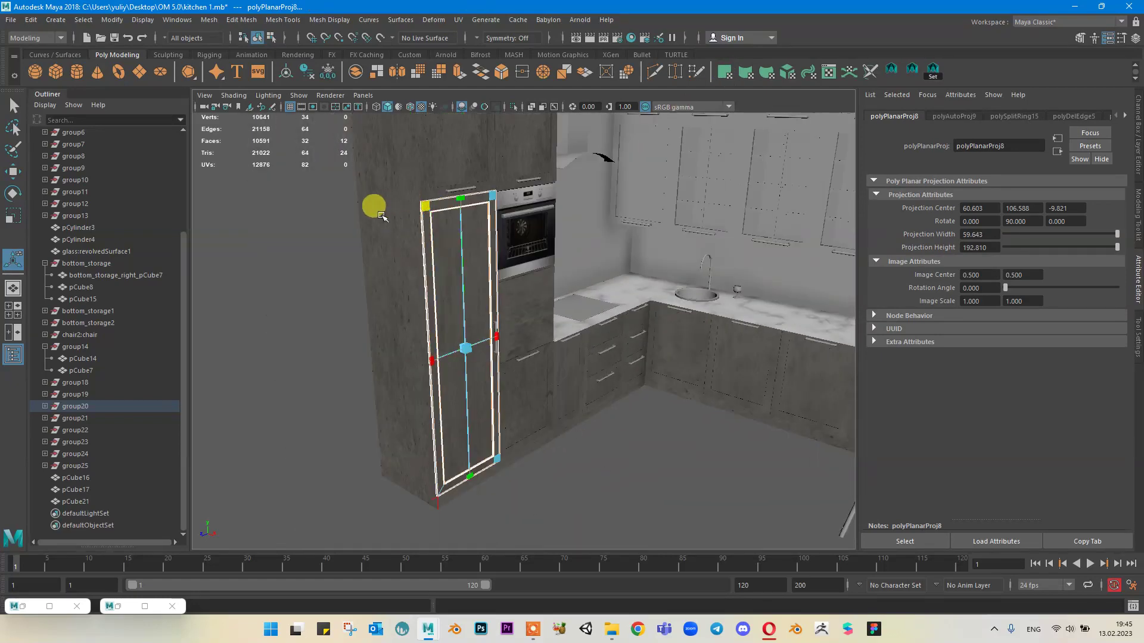
pyautogui.keyDown('alt'); pyautogui.moveTo(374, 206); pyautogui.dragTo(374, 231, button='middle'); pyautogui.keyUp('alt')
pyautogui.moveTo(459, 229); pyautogui.dragTo(524, 199, button='right')
pyautogui.click(254, 236)
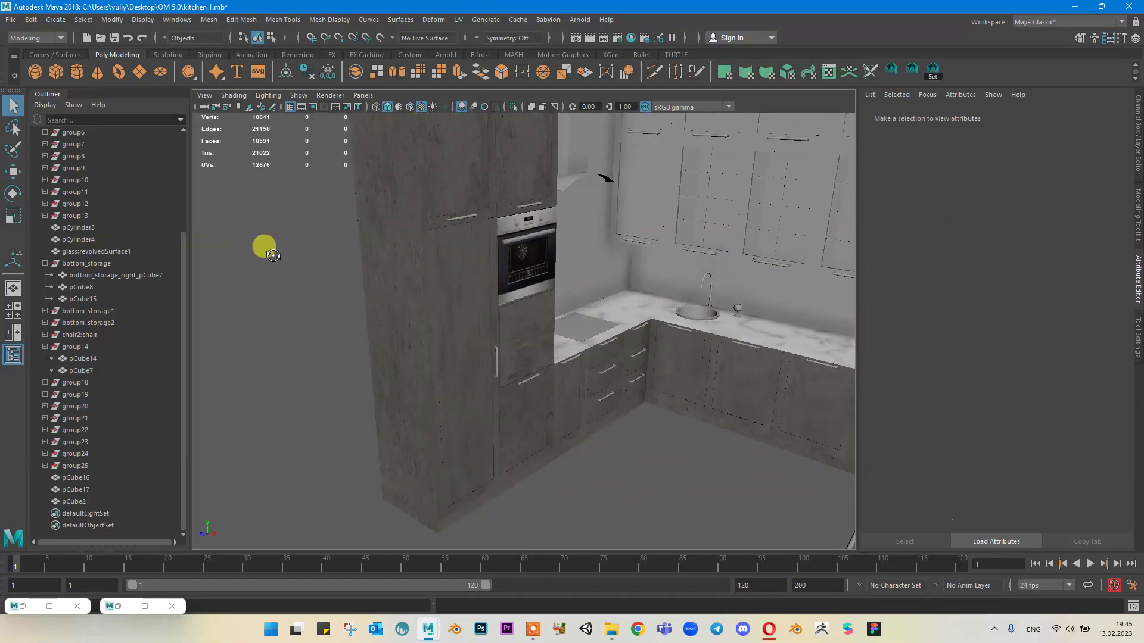
# Step: Select the plinth's front faces beneath the long door, the oven column and the adjoining base cabinets
pyautogui.keyDown('alt'); pyautogui.moveTo(273, 255); pyautogui.dragTo(313, 263); pyautogui.keyUp('alt')
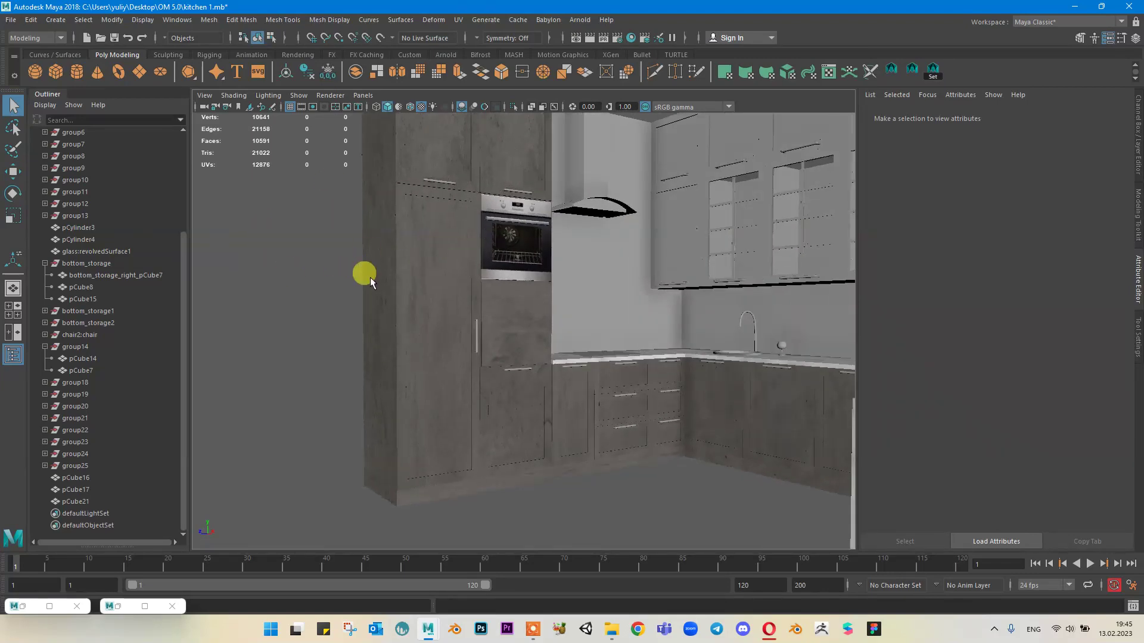
pyautogui.keyDown('alt'); pyautogui.moveTo(502, 301); pyautogui.dragTo(462, 241); pyautogui.keyUp('alt')
pyautogui.keyDown('alt'); pyautogui.moveTo(463, 242); pyautogui.dragTo(480, 360, button='middle'); pyautogui.keyUp('alt')
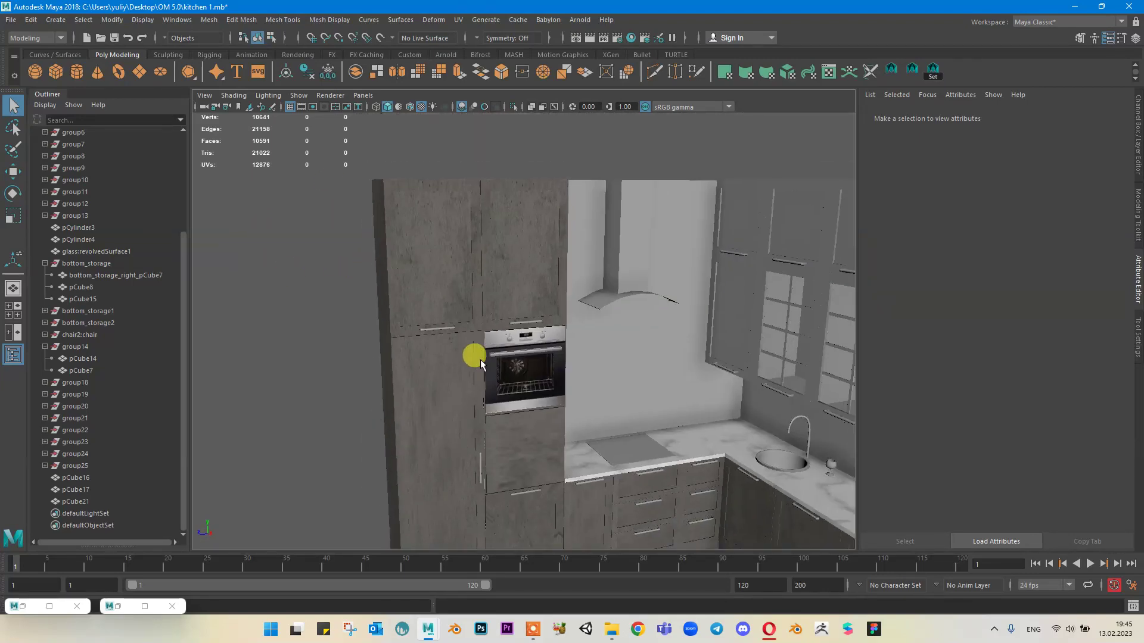
pyautogui.keyDown('alt'); pyautogui.moveTo(480, 359); pyautogui.dragTo(454, 260, button='right'); pyautogui.keyUp('alt')
pyautogui.keyDown('alt'); pyautogui.moveTo(625, 421); pyautogui.dragTo(620, 370); pyautogui.keyUp('alt')
pyautogui.moveTo(630, 303); pyautogui.dragTo(636, 336, button='right')
pyautogui.click(738, 390)
pyautogui.moveTo(756, 394); pyautogui.dragTo(756, 345, button='right')
pyautogui.click(746, 384)
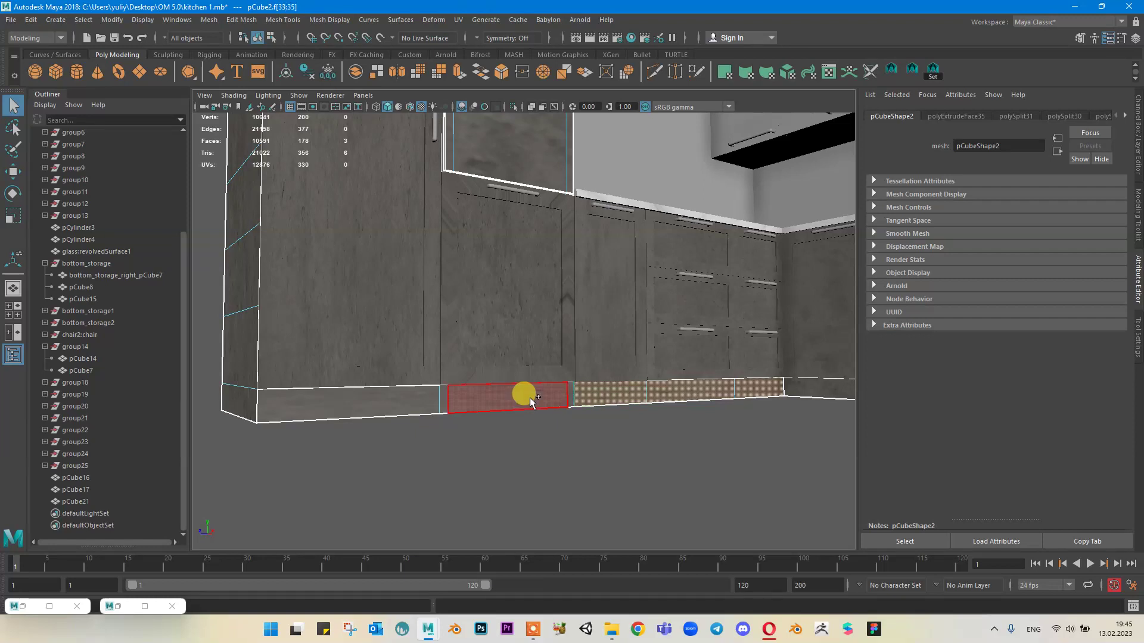
pyautogui.keyDown('shift'); pyautogui.click(566, 404); pyautogui.keyUp('shift')
pyautogui.keyDown('shift'); pyautogui.click(470, 404); pyautogui.keyUp('shift')
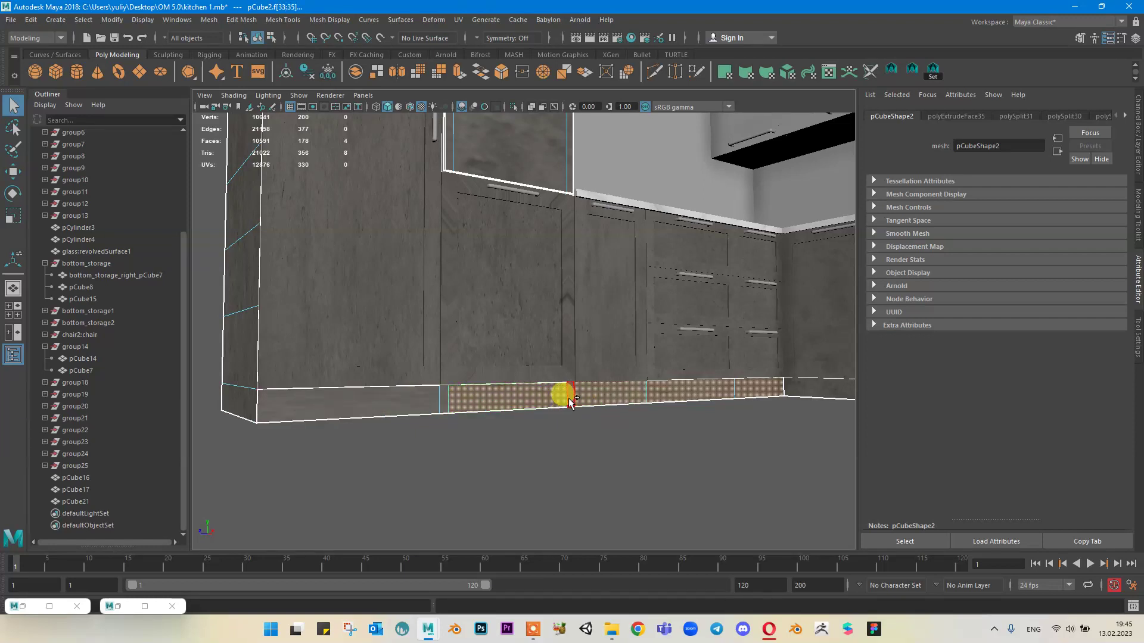
pyautogui.keyDown('shift'); pyautogui.click(414, 402); pyautogui.keyUp('shift')
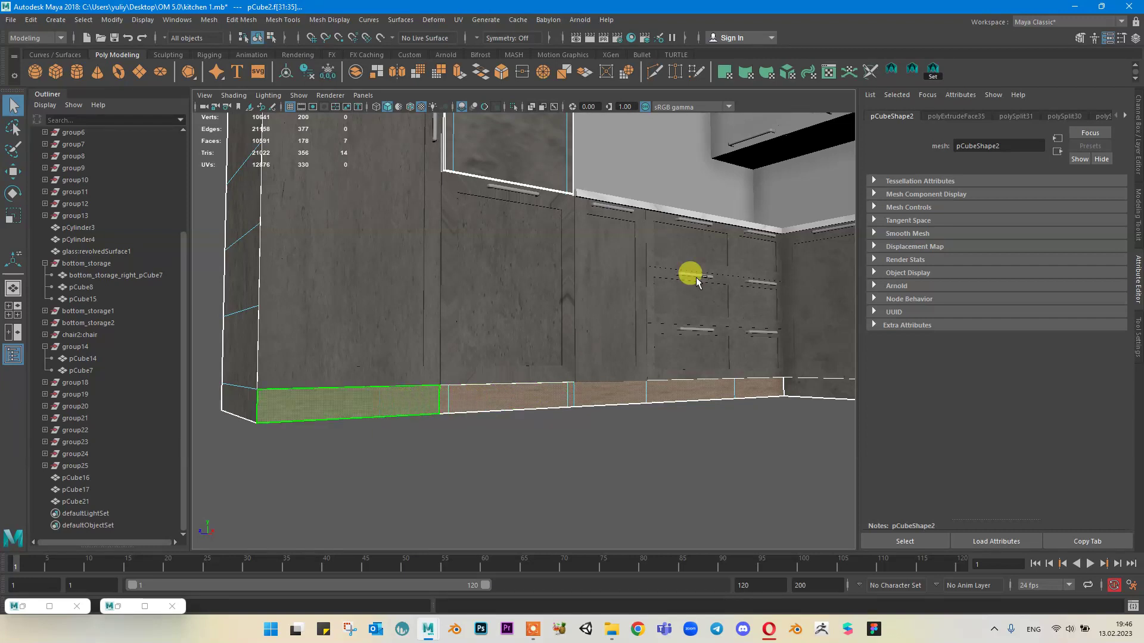
# Step: Apply planar UV projection to the plinth's selected front faces, resize it to about 195 wide by 69 high, and return to object mode
pyautogui.click(724, 72)
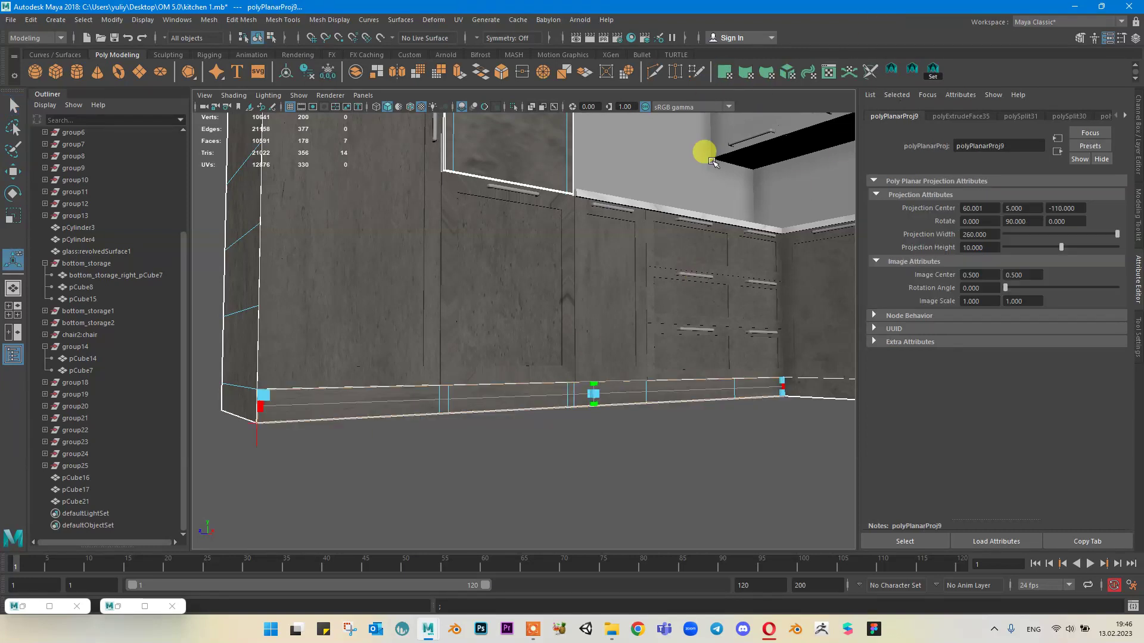
pyautogui.moveTo(599, 386); pyautogui.dragTo(621, 331)
pyautogui.moveTo(780, 389); pyautogui.dragTo(741, 394)
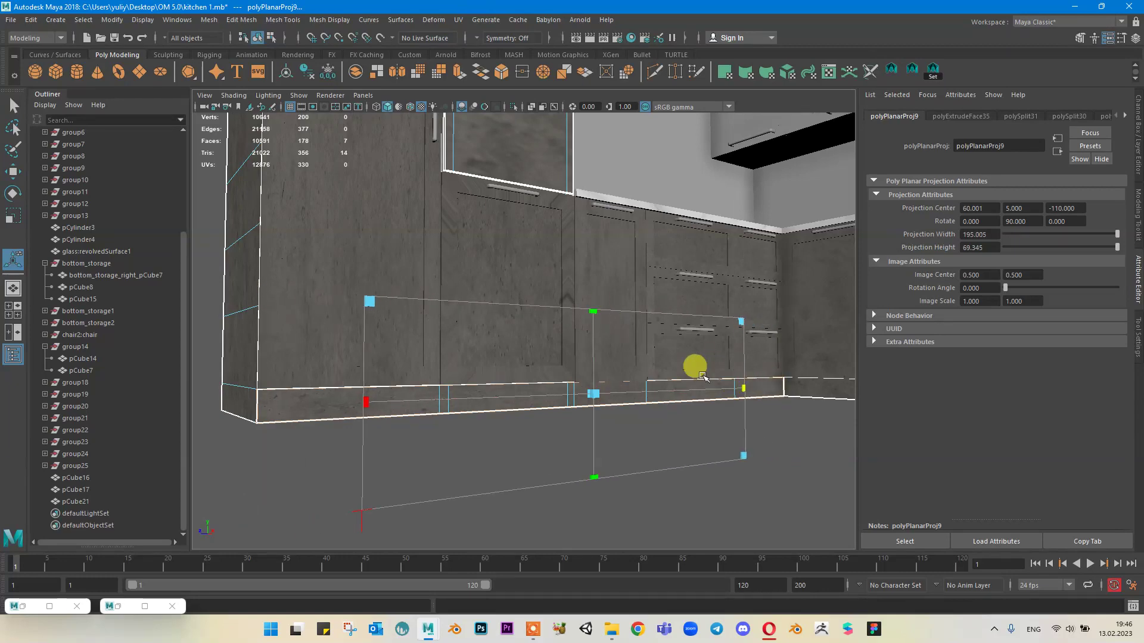
pyautogui.moveTo(585, 271); pyautogui.dragTo(646, 253, button='right')
pyautogui.moveTo(541, 246)
pyautogui.keyDown('alt'); pyautogui.mouseDown()
pyautogui.moveTo(530, 269)
pyautogui.moveTo(546, 256)
pyautogui.mouseUp(); pyautogui.keyUp('alt')
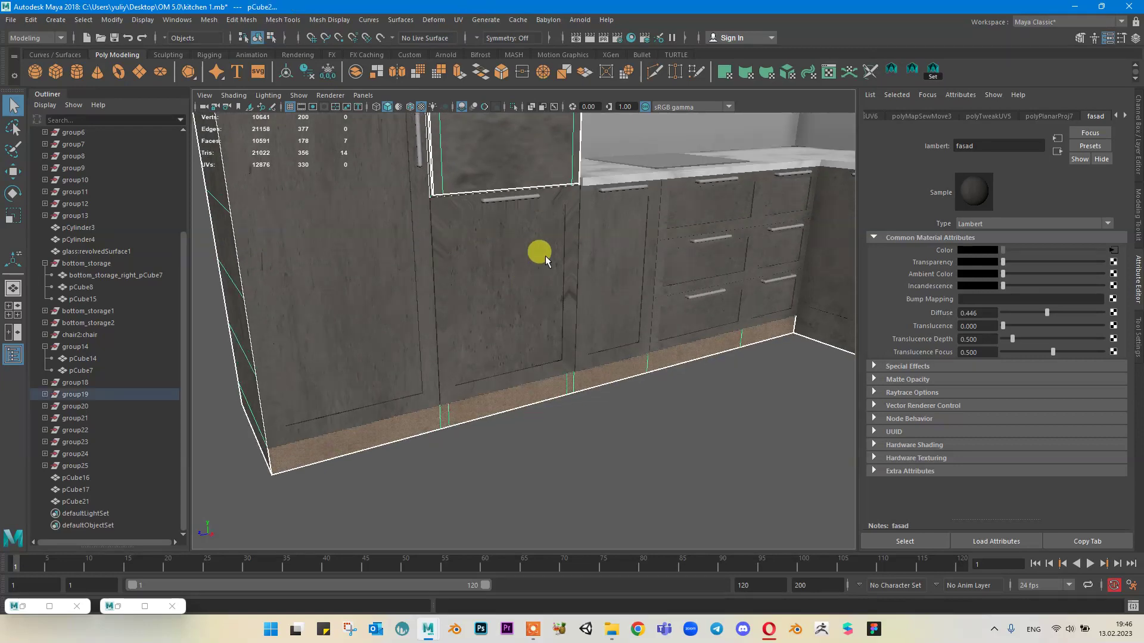
# Step: Apply automatic UV projection to all faces of the lower door in the oven column
pyautogui.click(542, 258)
pyautogui.press('f')
pyautogui.moveTo(579, 221); pyautogui.dragTo(597, 189, button='right')
pyautogui.click(573, 214)
pyautogui.keyDown('shift'); pyautogui.click(551, 207); pyautogui.keyUp('shift')
pyautogui.moveTo(558, 245); pyautogui.dragTo(597, 227, button='right')
pyautogui.click(787, 73)
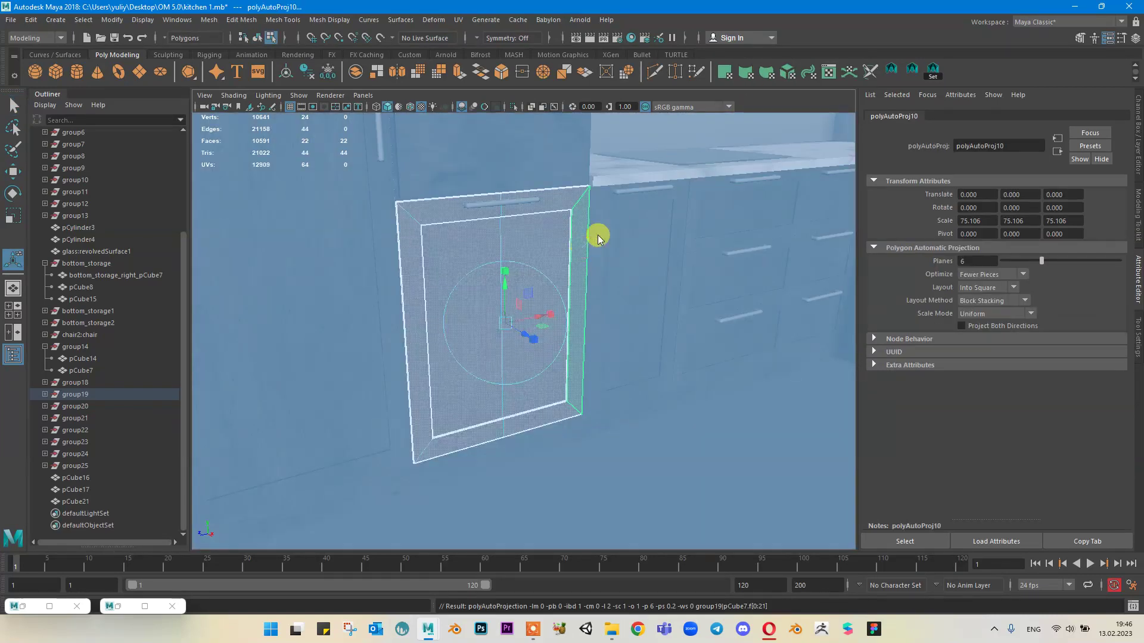
pyautogui.press('q')
# Step: Select all the front faces of the oven column's lower door, including its frame borders and centre panel
pyautogui.moveTo(566, 231); pyautogui.dragTo(566, 204, button='right')
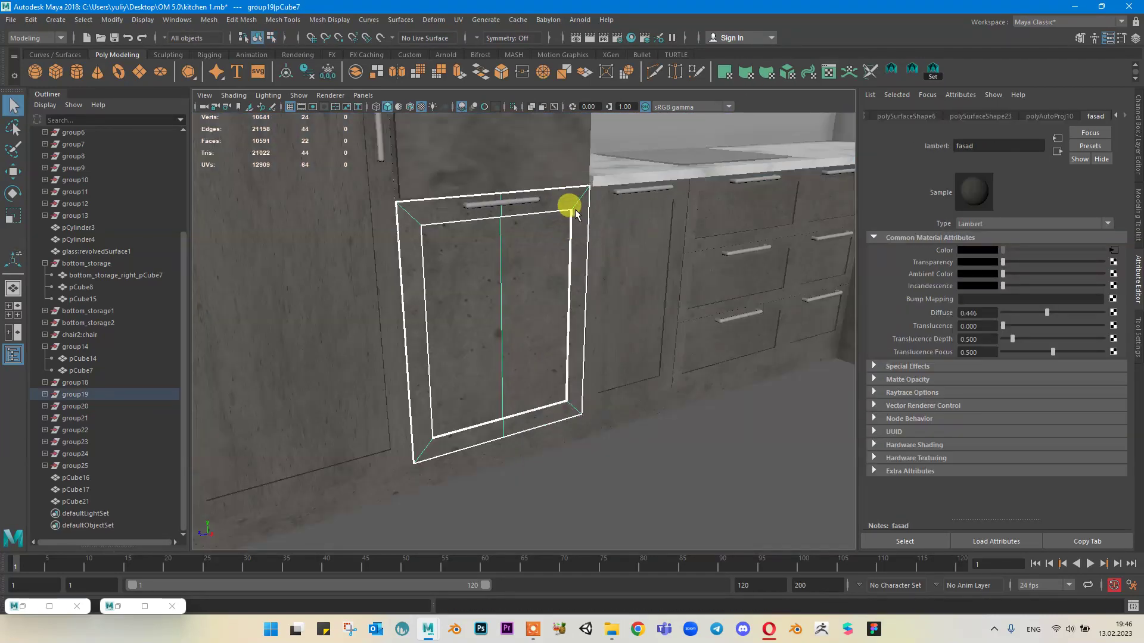
pyautogui.click(564, 218)
pyautogui.keyDown('shift'); pyautogui.click(530, 235); pyautogui.keyUp('shift')
pyautogui.keyDown('shift'); pyautogui.click(467, 224); pyautogui.keyUp('shift')
pyautogui.keyDown('shift'); pyautogui.click(453, 208); pyautogui.keyUp('shift')
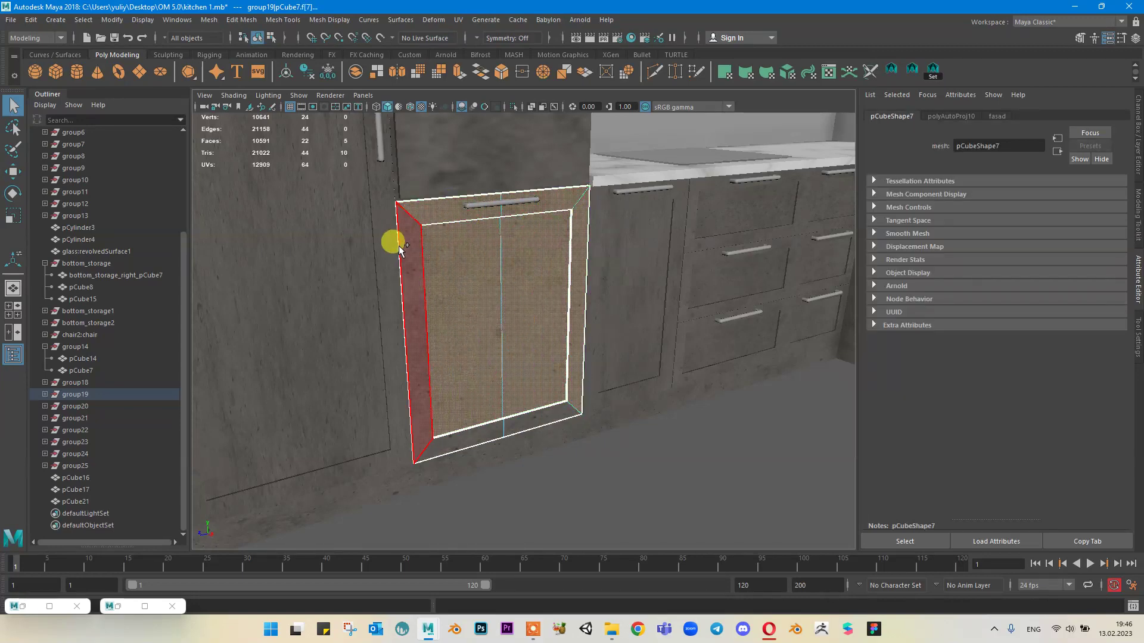
pyautogui.keyDown('shift'); pyautogui.click(403, 249); pyautogui.keyUp('shift')
pyautogui.keyDown('shift'); pyautogui.click(549, 418); pyautogui.keyUp('shift')
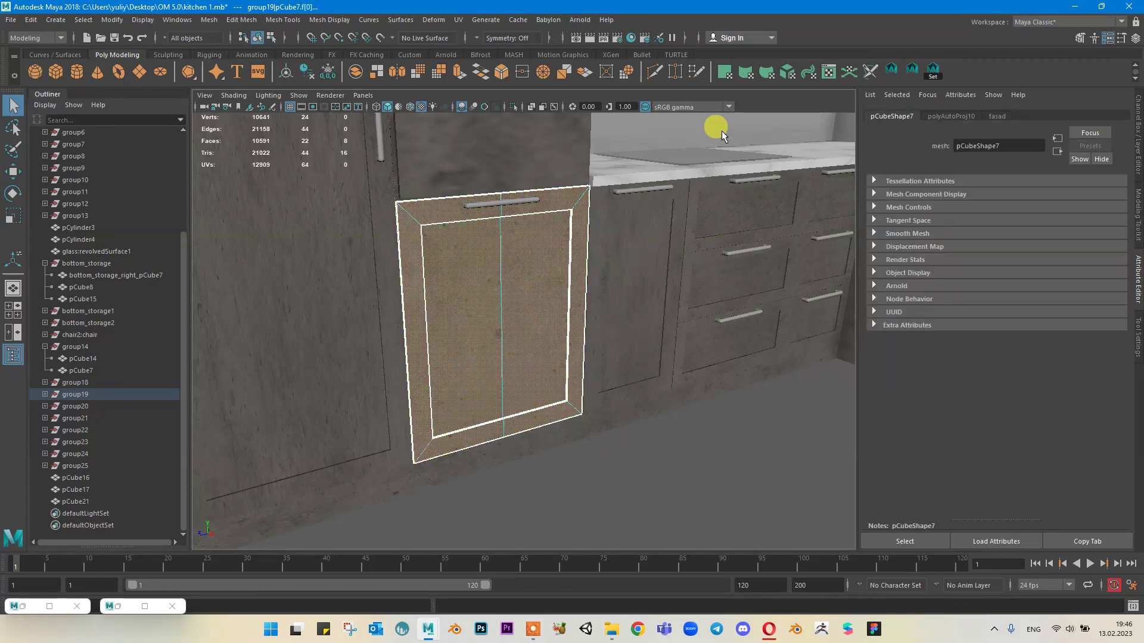
# Step: Apply planar UV projection about 88 wide to the lower door's selected faces, return to object mode and clear the selection
pyautogui.click(722, 71)
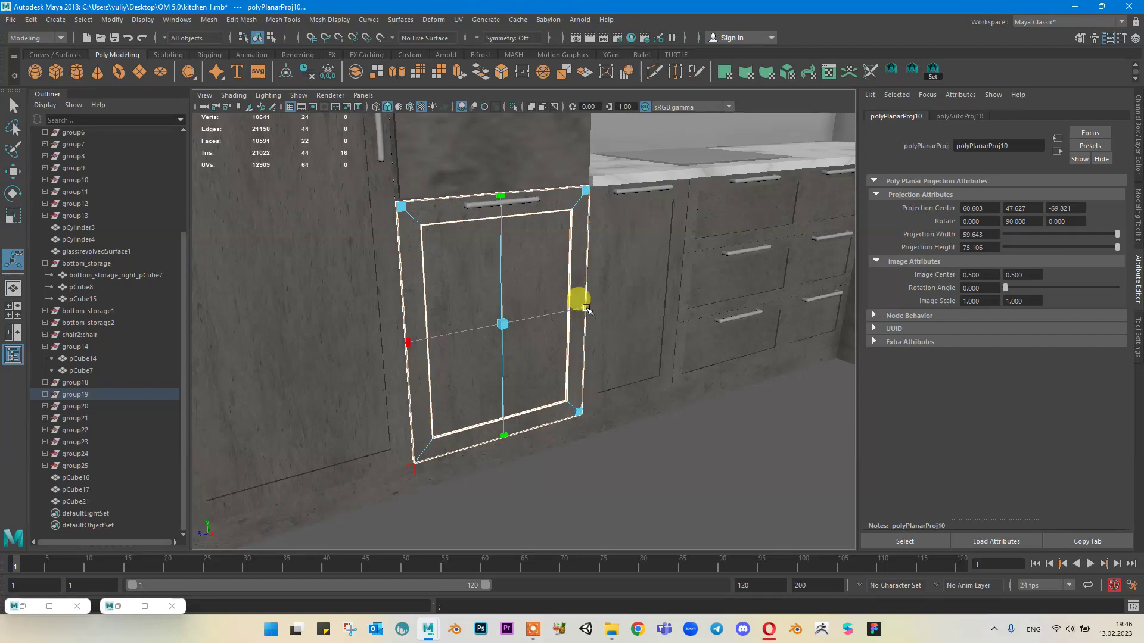
pyautogui.moveTo(577, 298); pyautogui.dragTo(613, 296)
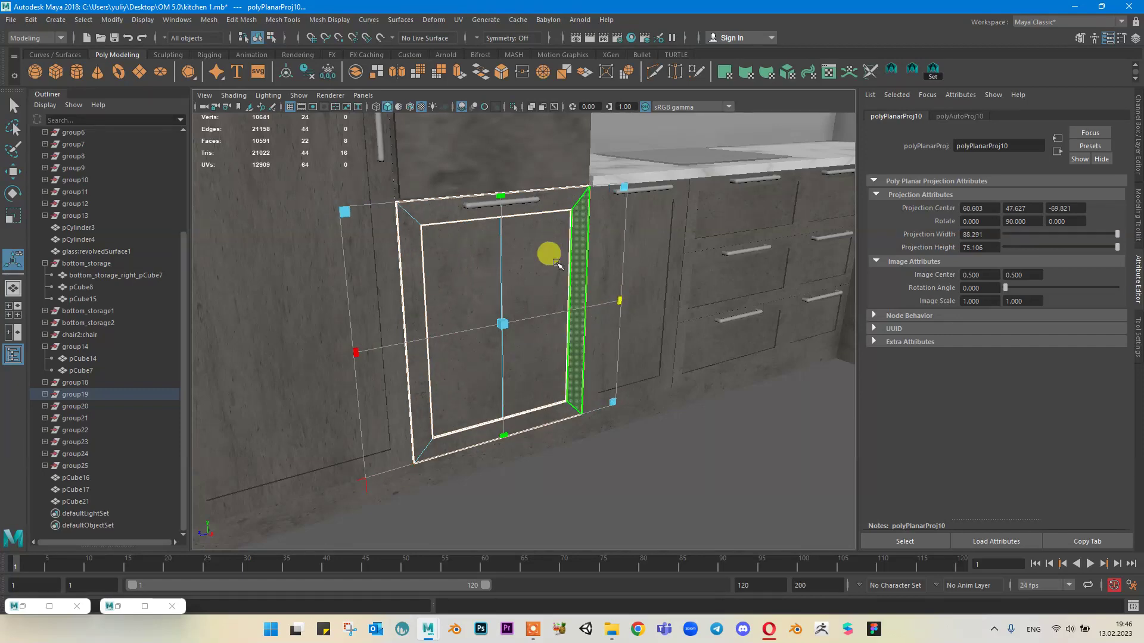
pyautogui.moveTo(556, 263); pyautogui.dragTo(631, 211, button='right')
pyautogui.press('q')
pyautogui.click(745, 491)
# Step: Select all the front faces of the upper door above the oven, including its frame borders and centre panel
pyautogui.keyDown('alt'); pyautogui.moveTo(622, 250); pyautogui.dragTo(560, 289, button='right'); pyautogui.keyUp('alt')
pyautogui.keyDown('alt'); pyautogui.moveTo(564, 291); pyautogui.dragTo(553, 345); pyautogui.keyUp('alt')
pyautogui.keyDown('alt'); pyautogui.moveTo(544, 335); pyautogui.dragTo(546, 342, button='middle'); pyautogui.keyUp('alt')
pyautogui.scroll(5, 506, 253)
pyautogui.keyDown('alt'); pyautogui.moveTo(499, 222); pyautogui.dragTo(530, 187); pyautogui.keyUp('alt')
pyautogui.click(530, 187)
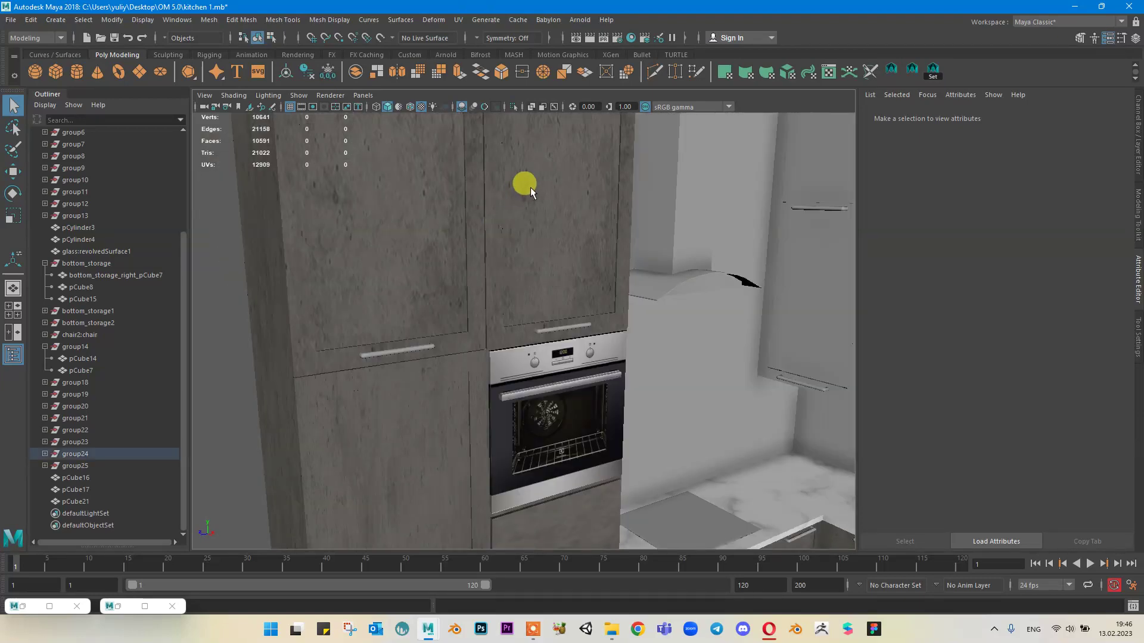
pyautogui.keyDown('alt'); pyautogui.moveTo(573, 221); pyautogui.dragTo(595, 217); pyautogui.keyUp('alt')
pyautogui.moveTo(587, 247); pyautogui.dragTo(536, 168, button='right')
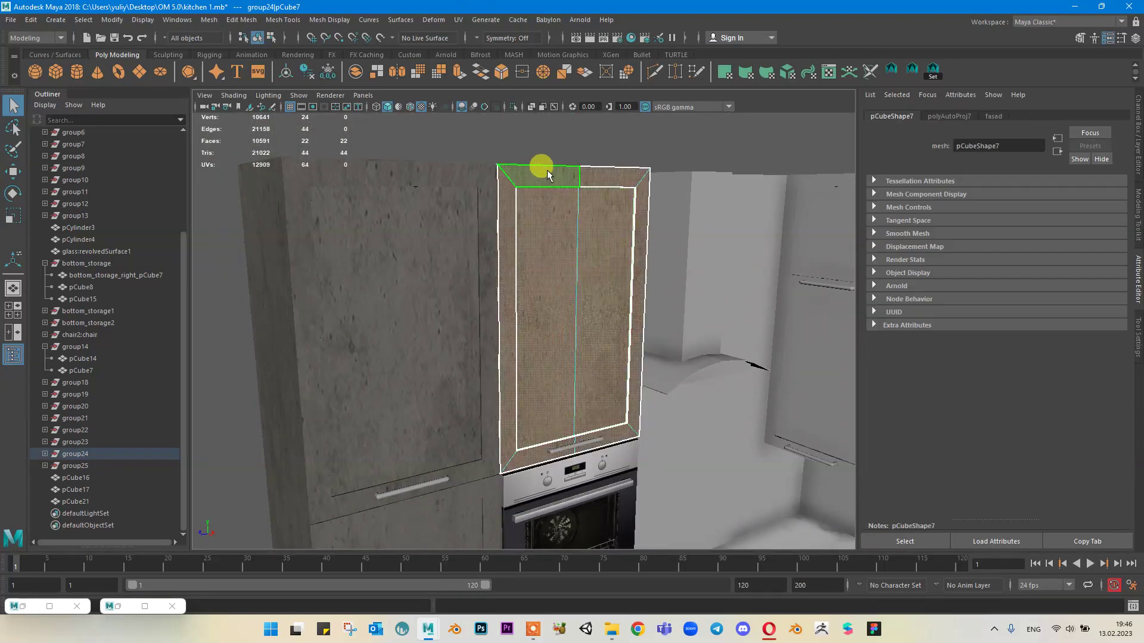
pyautogui.click(509, 209)
pyautogui.keyDown('shift'); pyautogui.click(509, 214); pyautogui.keyUp('shift')
pyautogui.keyDown('shift'); pyautogui.click(528, 216); pyautogui.keyUp('shift')
pyautogui.keyDown('shift'); pyautogui.click(618, 175); pyautogui.keyUp('shift')
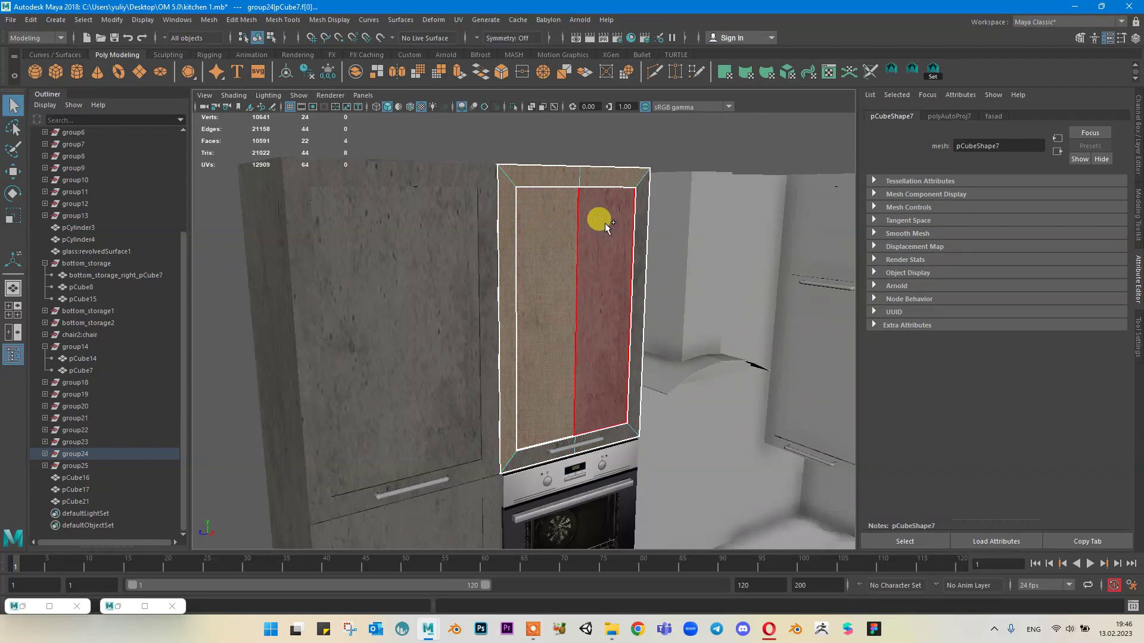
pyautogui.keyDown('shift'); pyautogui.click(606, 223); pyautogui.keyUp('shift')
pyautogui.keyDown('shift'); pyautogui.click(642, 210); pyautogui.keyUp('shift')
pyautogui.keyDown('shift'); pyautogui.click(593, 416); pyautogui.keyUp('shift')
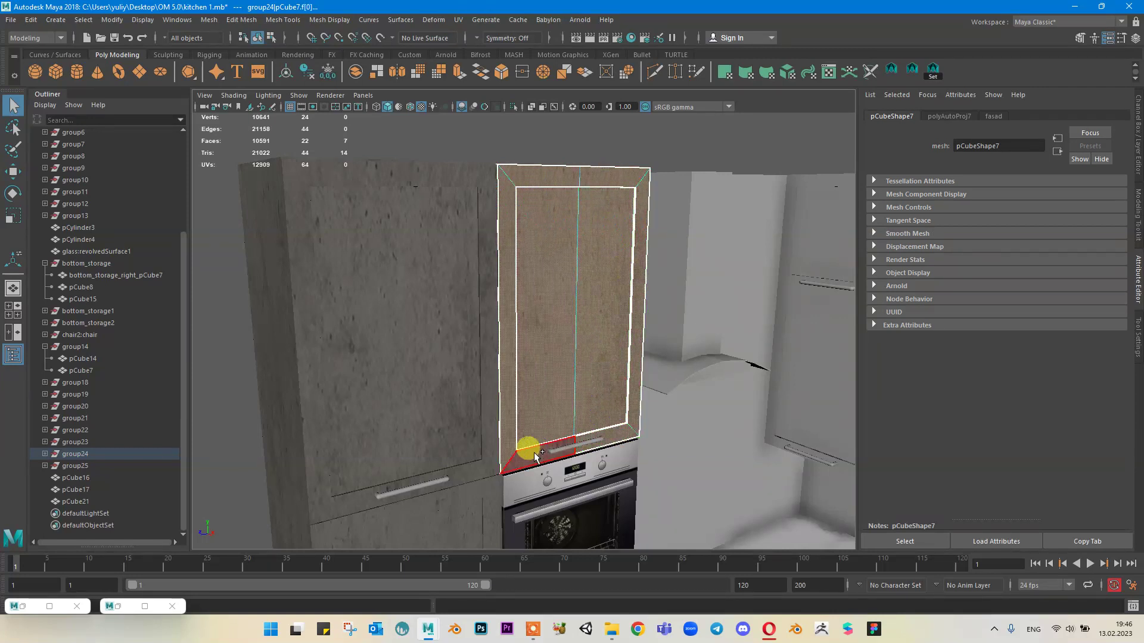
# Step: Apply planar UV projection to the selected faces of the door above the oven, widening it to about 78
pyautogui.click(719, 71)
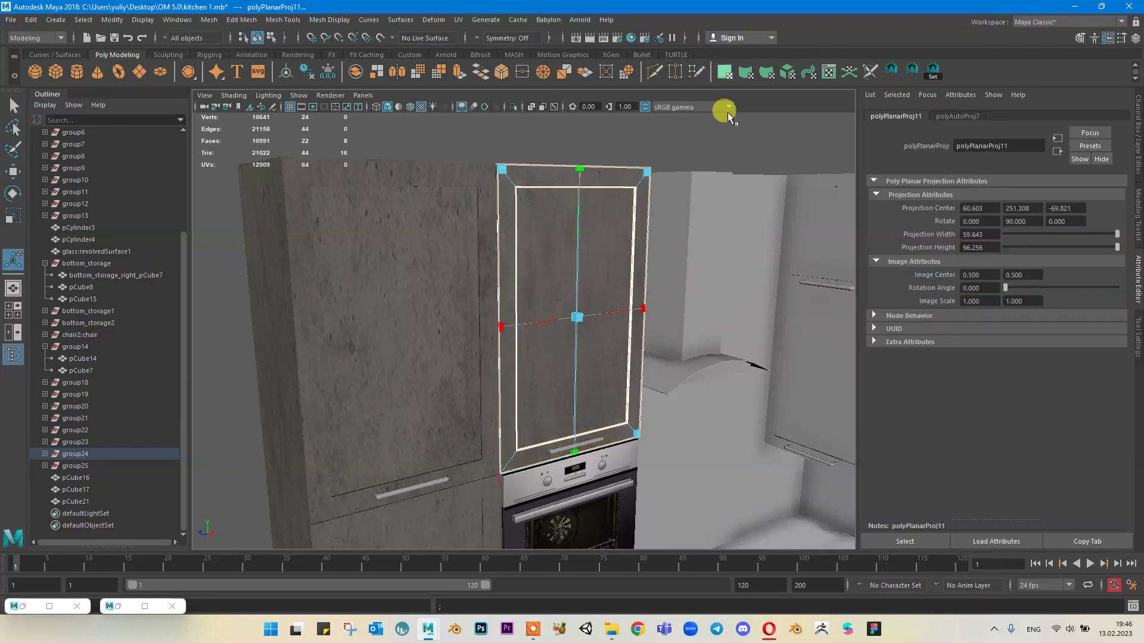
pyautogui.moveTo(642, 312); pyautogui.dragTo(658, 310)
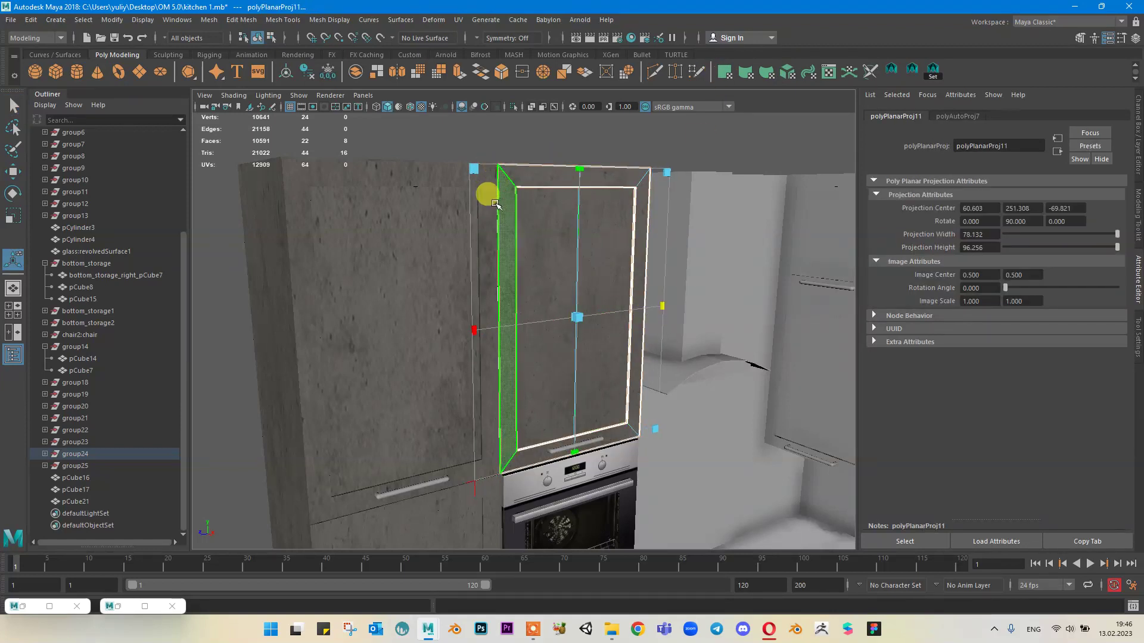
# Step: Select all the front faces of the neighbouring upper door above the long door, including its frame borders
pyautogui.click(366, 254)
pyautogui.moveTo(451, 186); pyautogui.dragTo(447, 229, button='right')
pyautogui.click(444, 179)
pyautogui.keyDown('shift'); pyautogui.click(332, 183); pyautogui.keyUp('shift')
pyautogui.keyDown('shift'); pyautogui.click(297, 209); pyautogui.keyUp('shift')
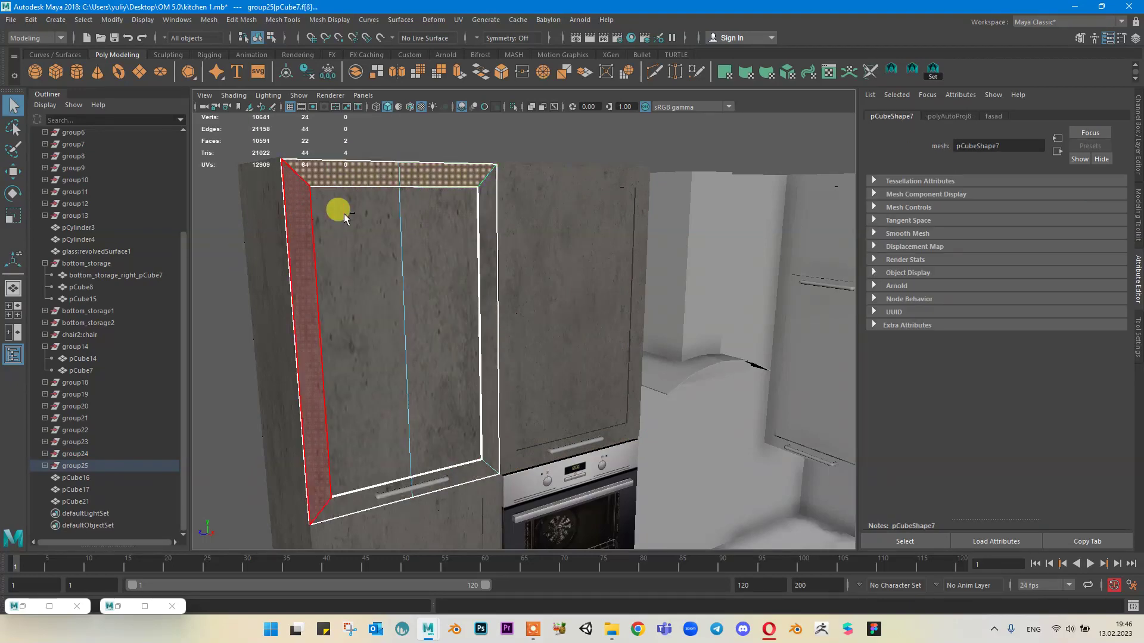
pyautogui.keyDown('shift'); pyautogui.click(344, 214); pyautogui.keyUp('shift')
pyautogui.keyDown('shift'); pyautogui.click(419, 216); pyautogui.keyUp('shift')
pyautogui.keyDown('shift'); pyautogui.click(487, 199); pyautogui.keyUp('shift')
pyautogui.moveTo(500, 423); pyautogui.dragTo(484, 479)
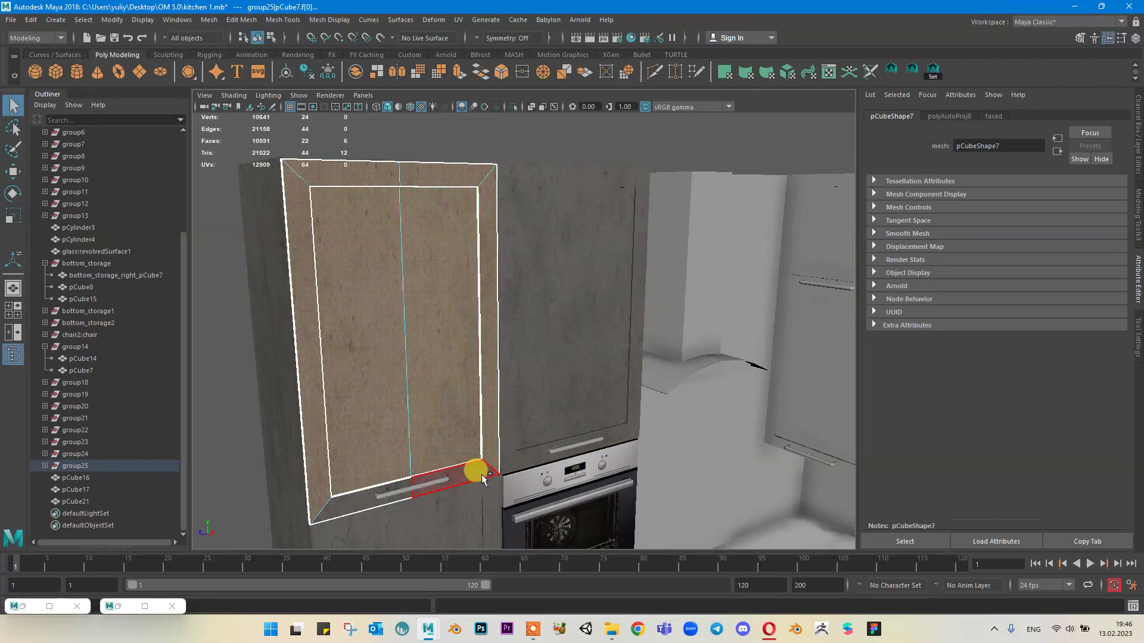
# Step: Apply planar UV projection about 75 wide to that upper door's faces, return to object mode and clear the selection
pyautogui.click(724, 74)
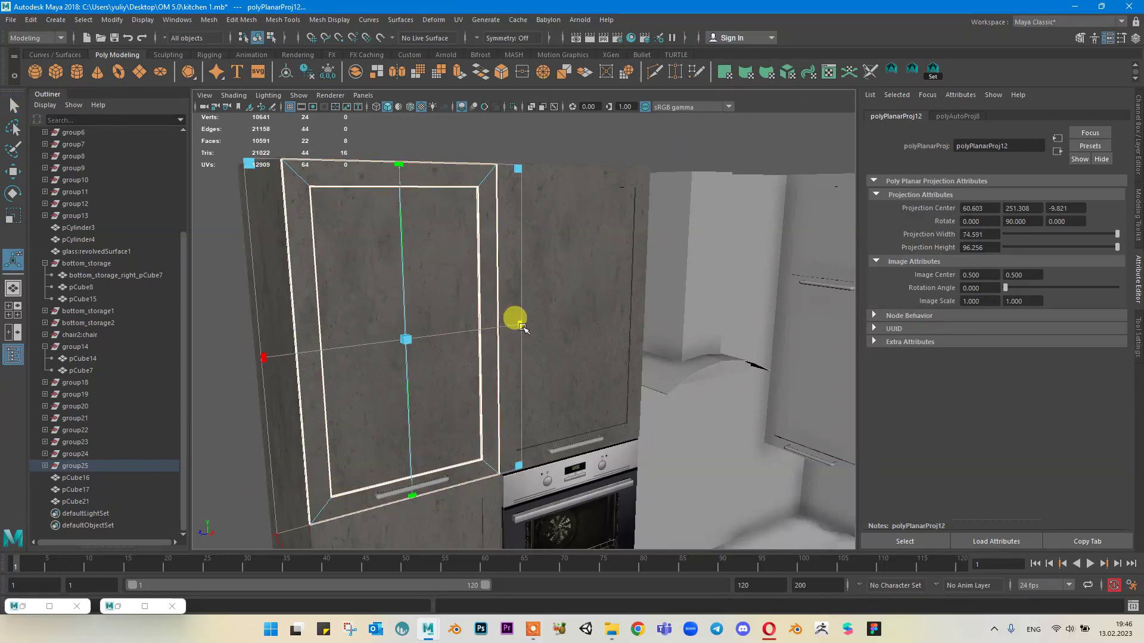
pyautogui.moveTo(446, 298); pyautogui.dragTo(474, 149, button='right')
pyautogui.click(474, 145)
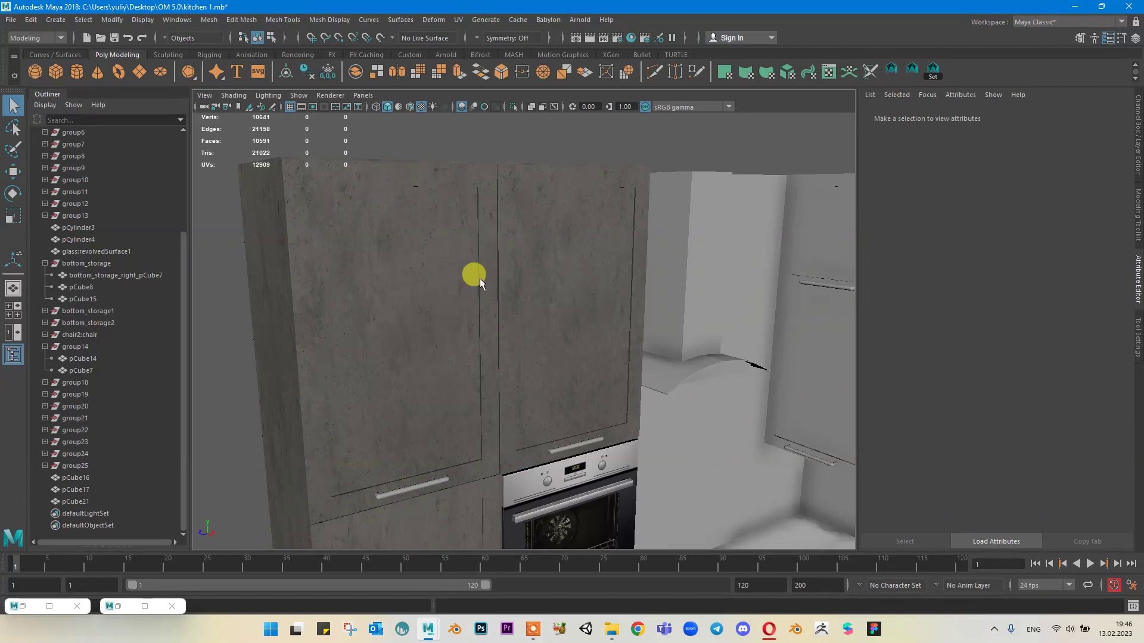
# Step: Select the thin side face next to the long door and the top edge faces of the plain panel beneath the oven
pyautogui.scroll(-5, 549, 367)
pyautogui.keyDown('alt'); pyautogui.moveTo(549, 367); pyautogui.dragTo(542, 259, button='middle'); pyautogui.keyUp('alt')
pyautogui.scroll(6, 528, 331)
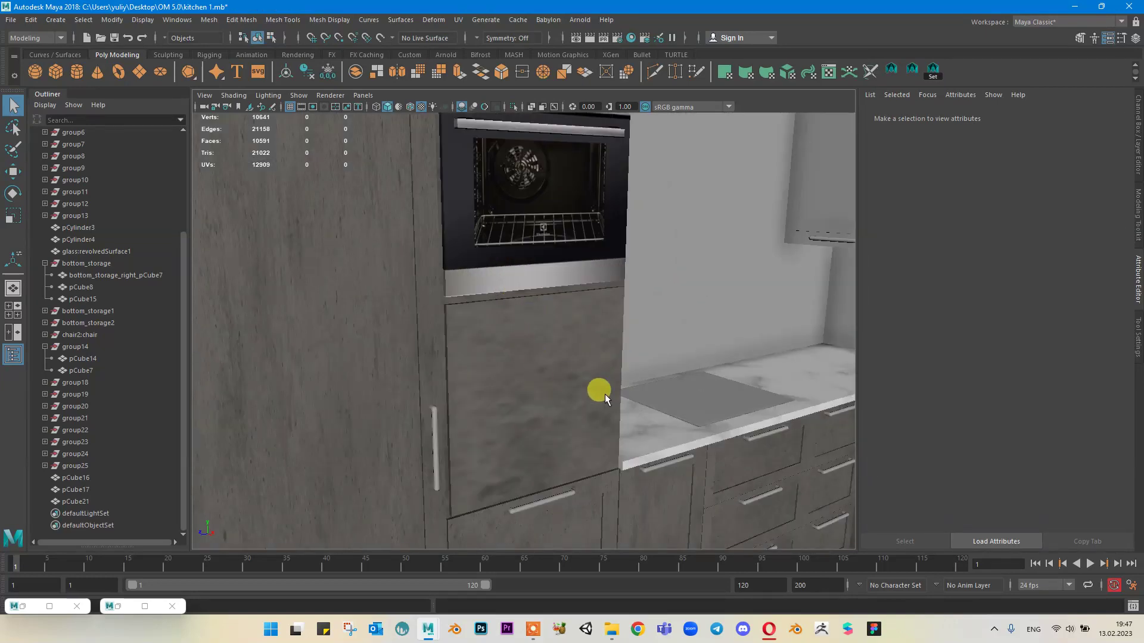
pyautogui.keyDown('alt'); pyautogui.moveTo(606, 394); pyautogui.dragTo(572, 299, button='middle'); pyautogui.keyUp('alt')
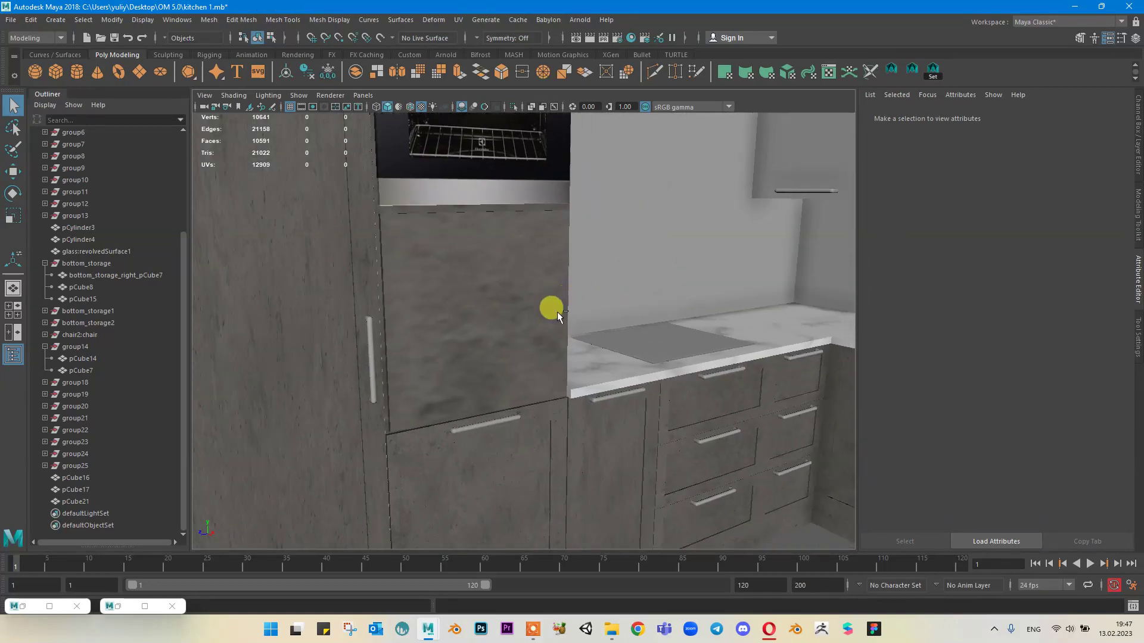
pyautogui.click(484, 252)
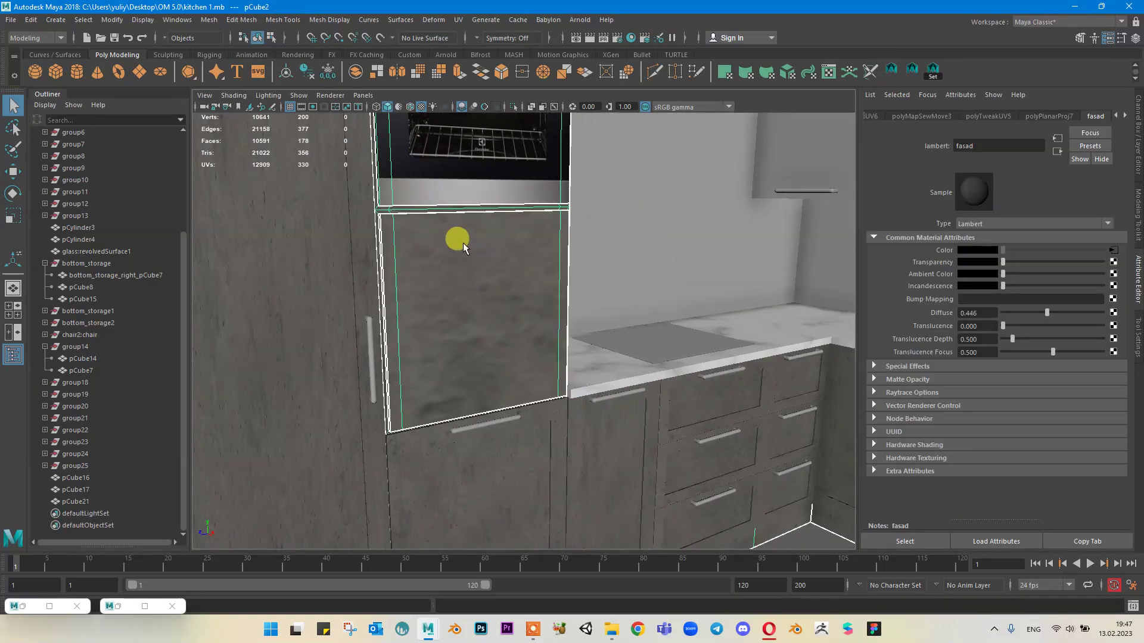
pyautogui.scroll(6, 492, 210)
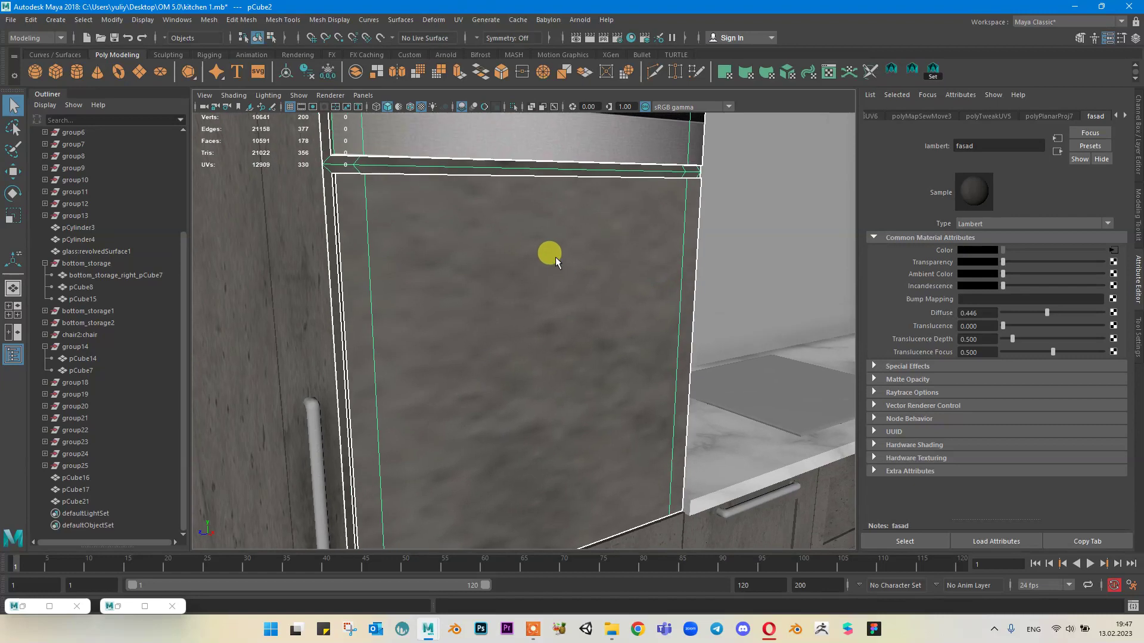
pyautogui.scroll(-3, 485, 248)
pyautogui.scroll(4, 495, 255)
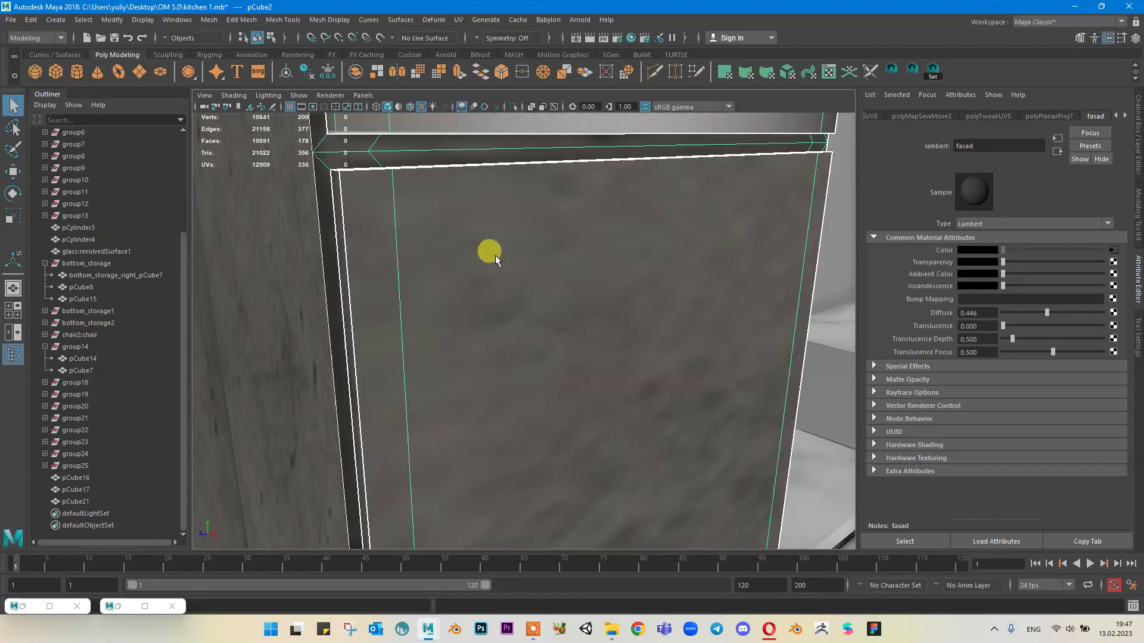
pyautogui.press('F11')
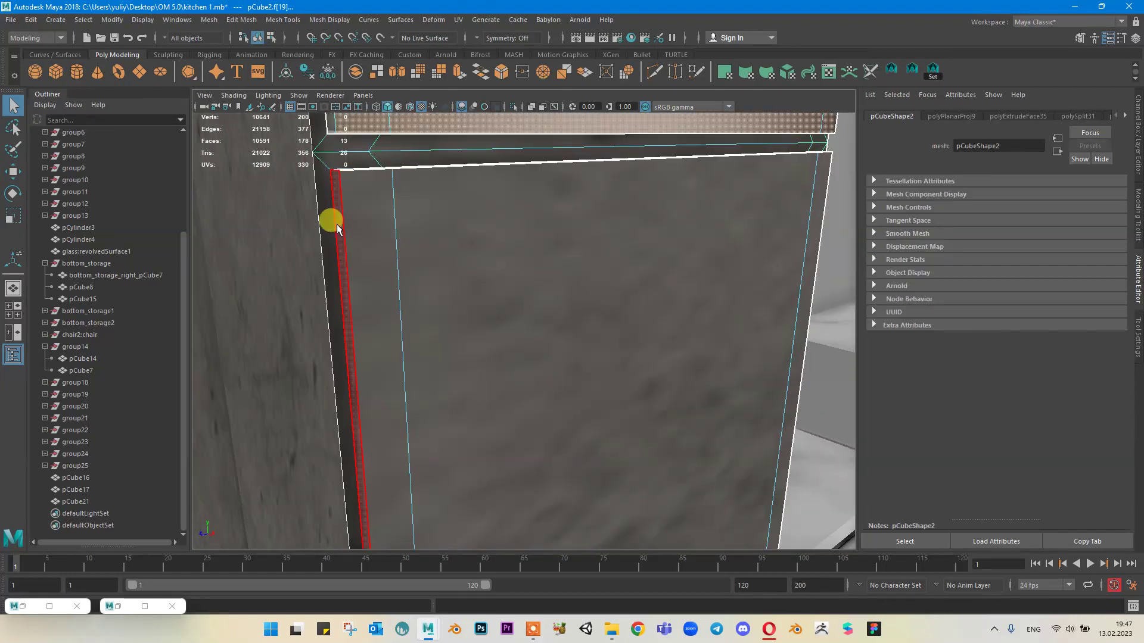
pyautogui.click(335, 221)
pyautogui.scroll(-3, 383, 202)
pyautogui.scroll(5, 383, 194)
pyautogui.click(424, 369)
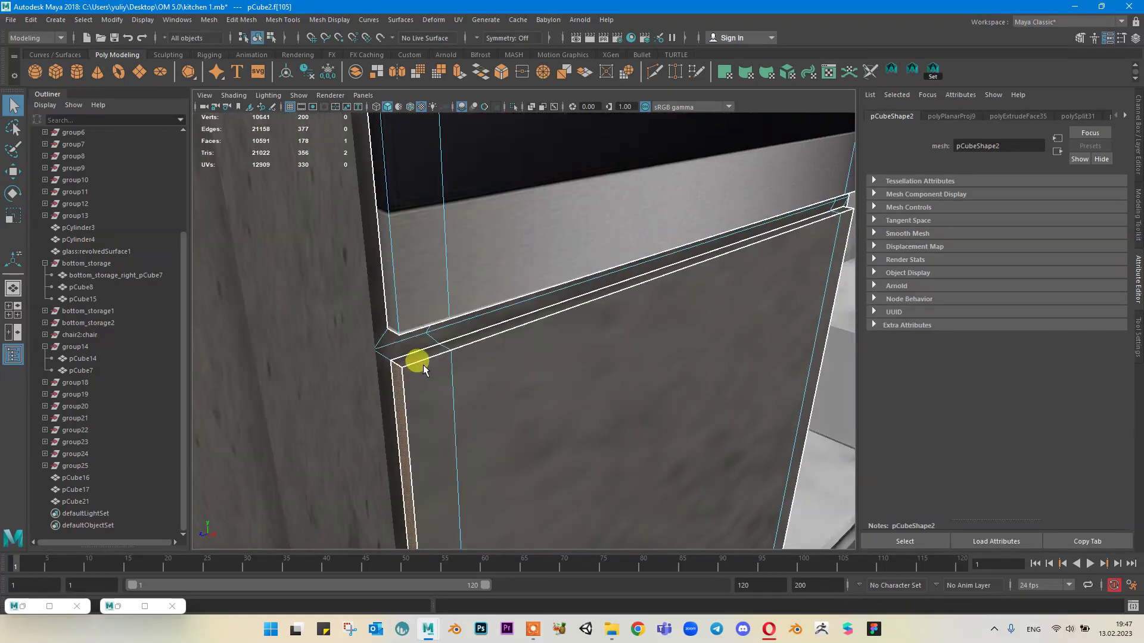
pyautogui.keyDown('shift'); pyautogui.click(425, 350); pyautogui.keyUp('shift')
pyautogui.keyDown('shift'); pyautogui.click(462, 338); pyautogui.keyUp('shift')
# Step: Add the panel's front faces, its edge beside the countertop and its bottom edge faces to the selection
pyautogui.scroll(-3, 533, 312)
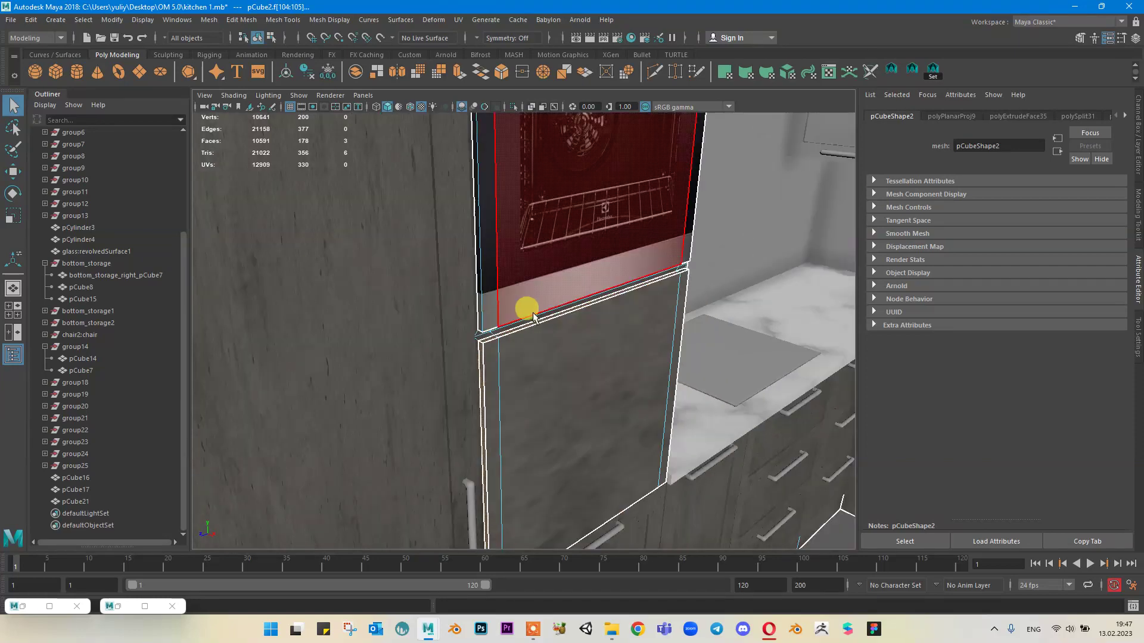
pyautogui.keyDown('alt'); pyautogui.moveTo(419, 297); pyautogui.dragTo(344, 257); pyautogui.keyUp('alt')
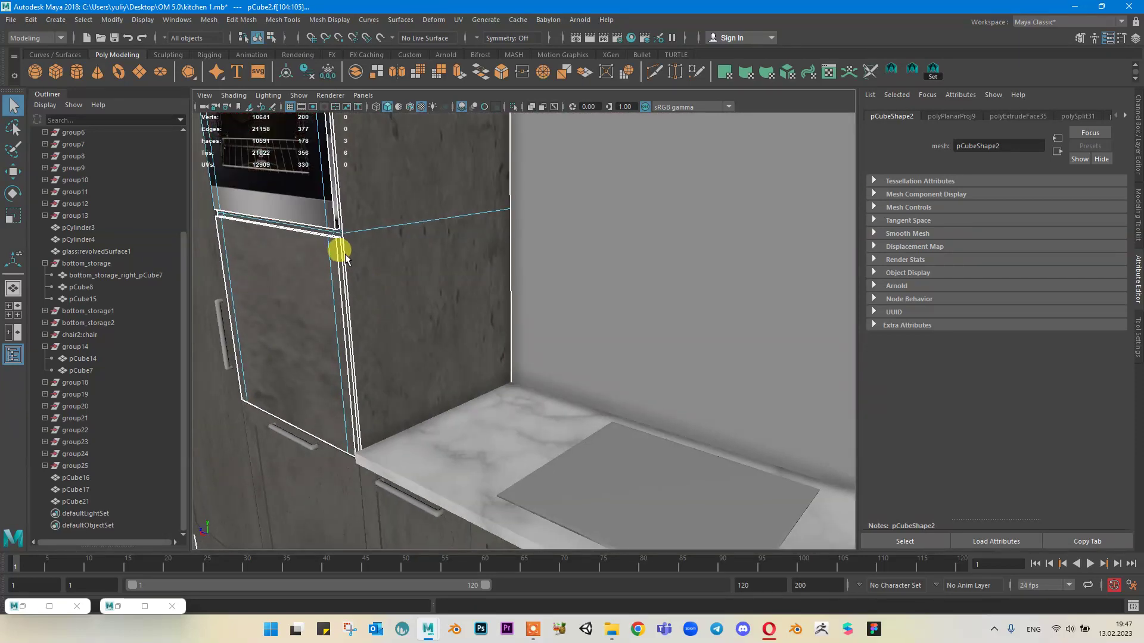
pyautogui.keyDown('shift'); pyautogui.click(316, 260); pyautogui.keyUp('shift')
pyautogui.keyDown('alt'); pyautogui.moveTo(452, 328); pyautogui.dragTo(452, 249); pyautogui.keyUp('alt')
pyautogui.keyDown('shift'); pyautogui.click(498, 294); pyautogui.keyUp('shift')
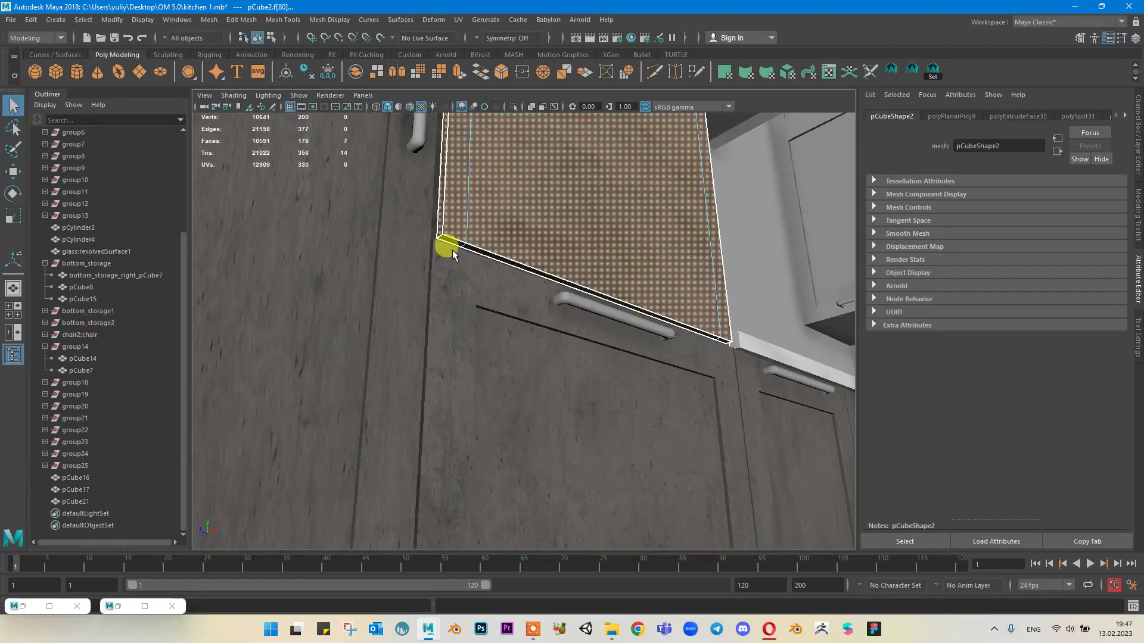
pyautogui.keyDown('shift'); pyautogui.click(499, 255); pyautogui.keyUp('shift')
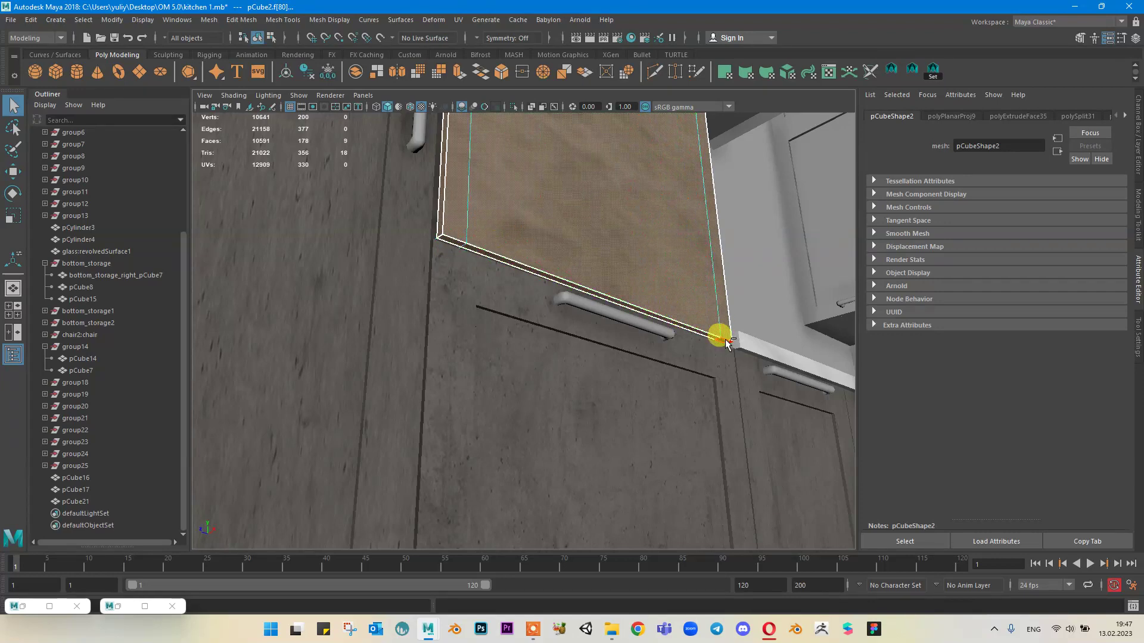
pyautogui.keyDown('shift'); pyautogui.click(726, 341); pyautogui.keyUp('shift')
# Step: Assign a new Lambert material to the selected faces of the panel beneath the oven
pyautogui.moveTo(682, 266); pyautogui.dragTo(692, 560, button='right')
pyautogui.click(518, 280)
pyautogui.moveTo(582, 275)
pyautogui.keyDown('alt'); pyautogui.mouseDown()
pyautogui.moveTo(636, 254)
pyautogui.moveTo(583, 289)
pyautogui.mouseUp(); pyautogui.keyUp('alt')
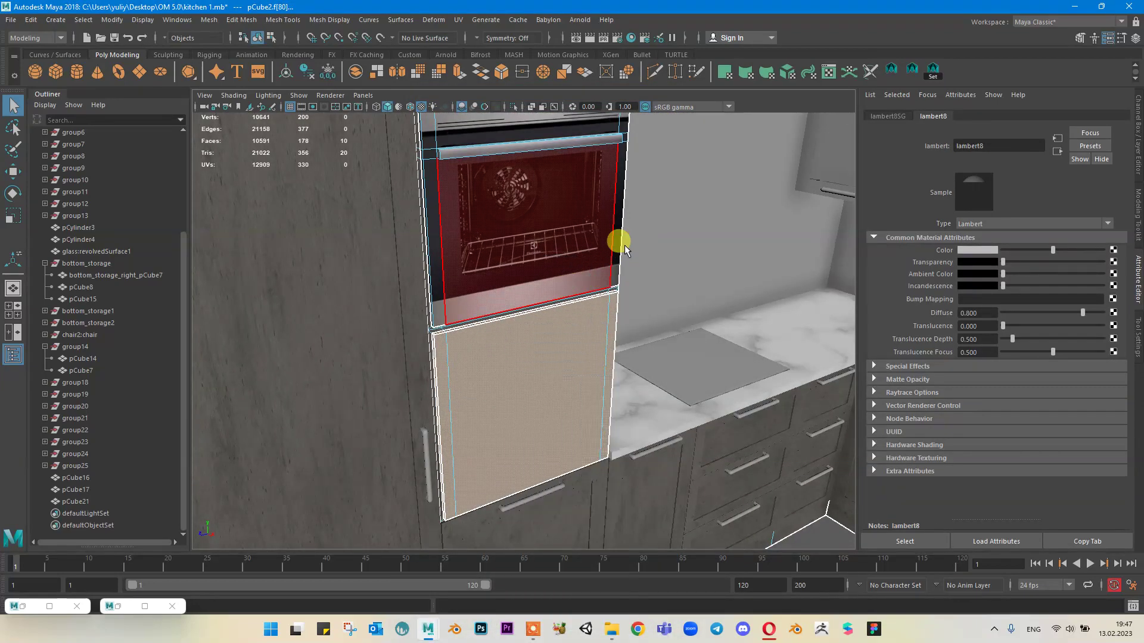
# Step: Select the tall cabinet body and compare the attributes of its lambert8 and fasad materials
pyautogui.click(510, 243)
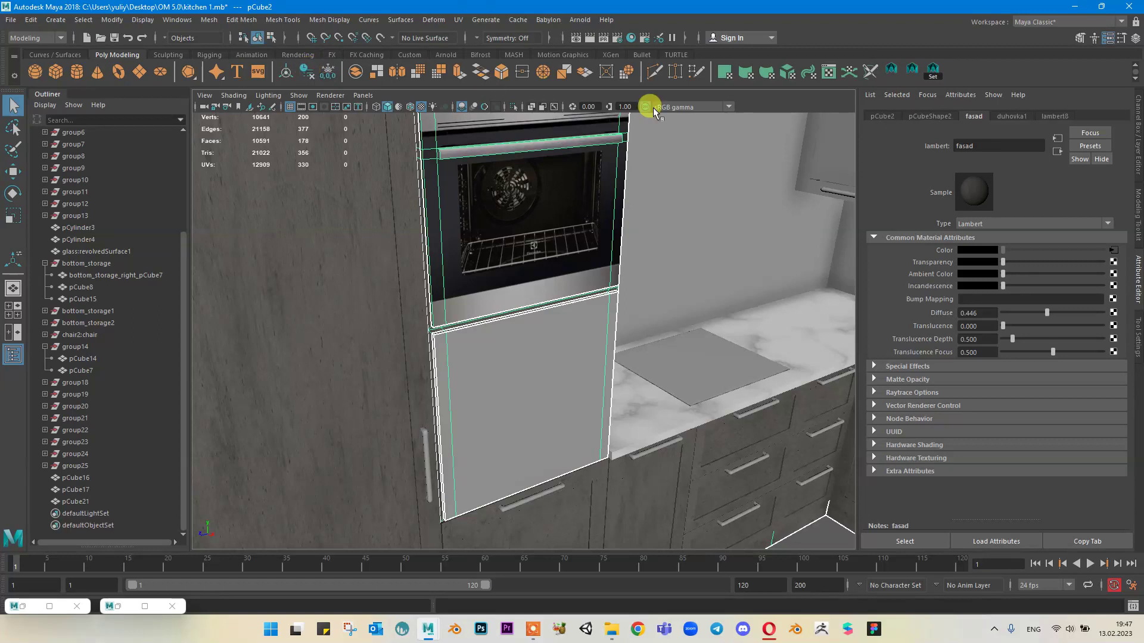
pyautogui.click(1043, 114)
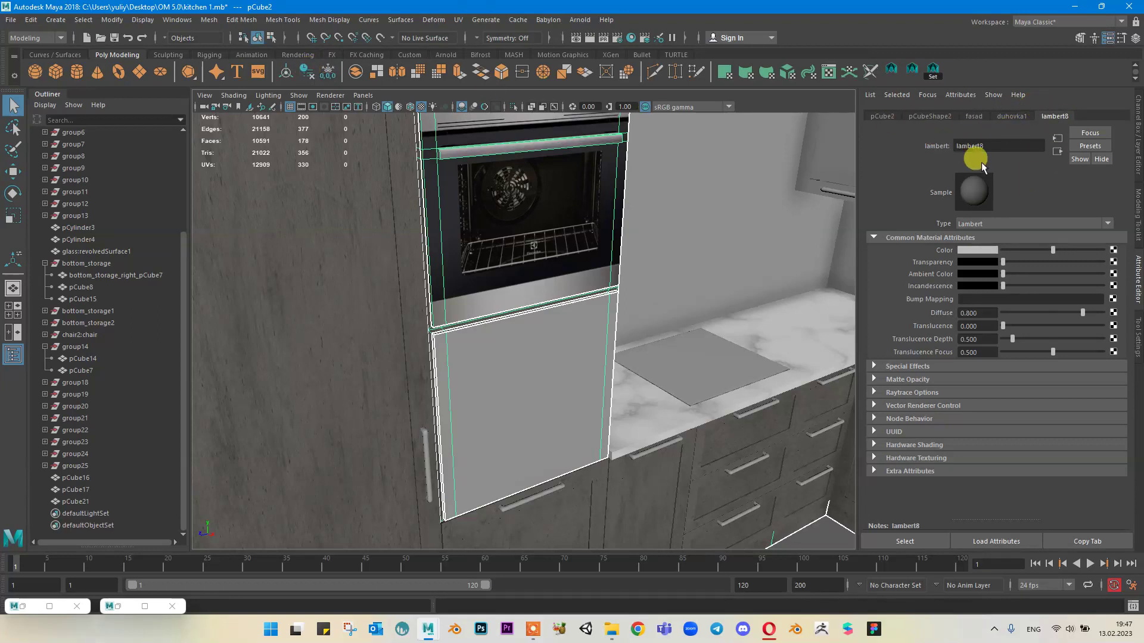
pyautogui.click(972, 117)
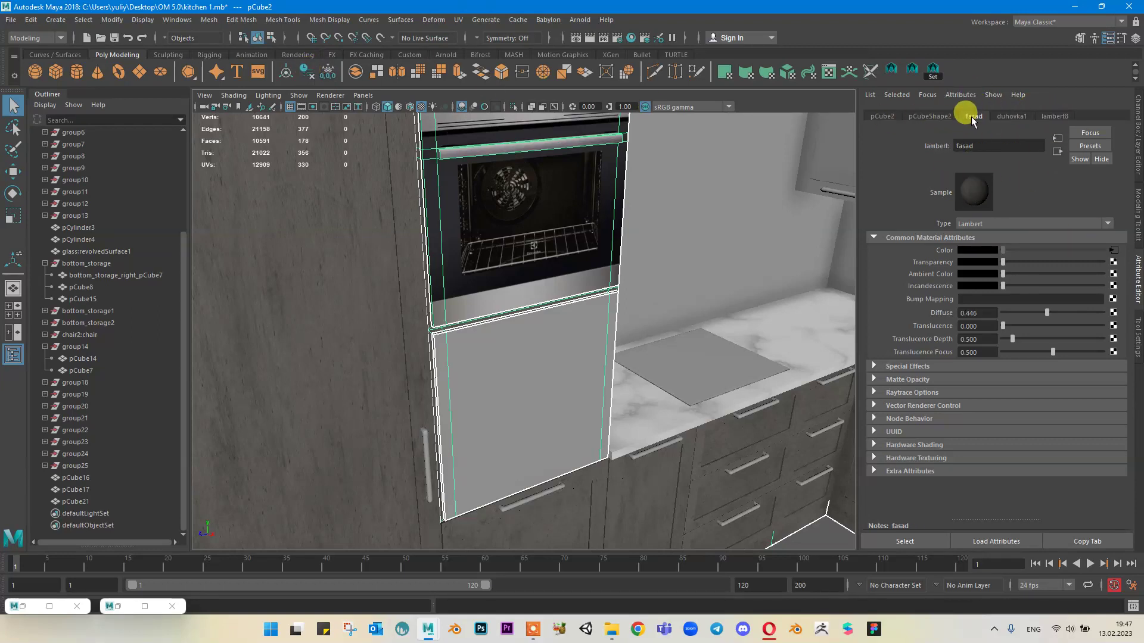
pyautogui.click(1022, 119)
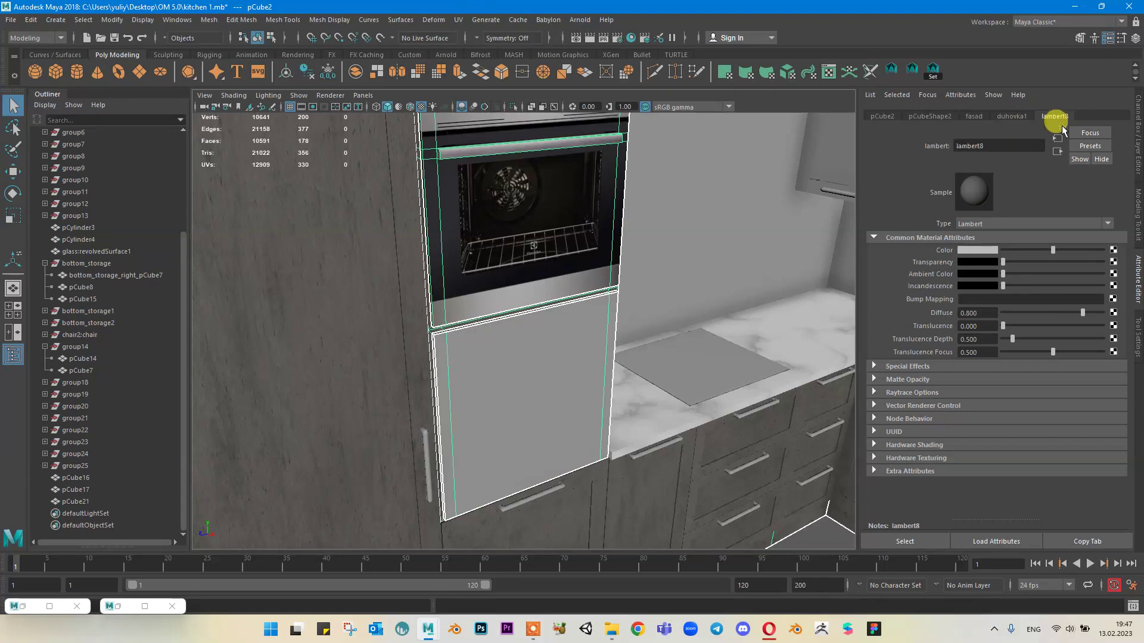
# Step: Connect a File texture to the lambert8 material's color and open the browser for its image file
pyautogui.click(1113, 250)
pyautogui.click(907, 111)
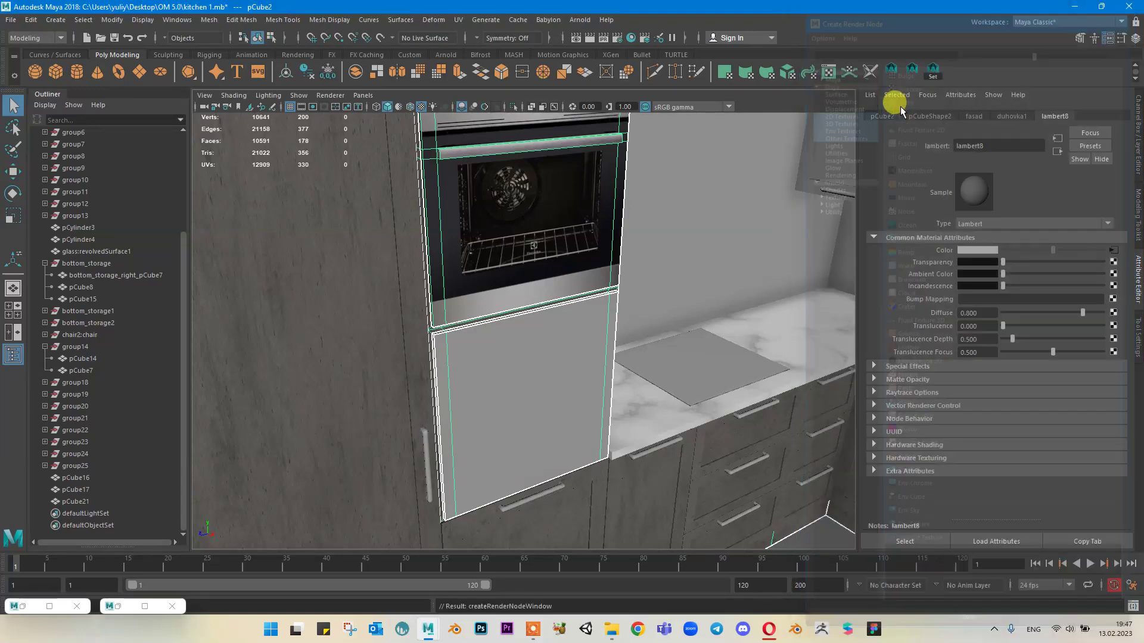
pyautogui.click(1109, 278)
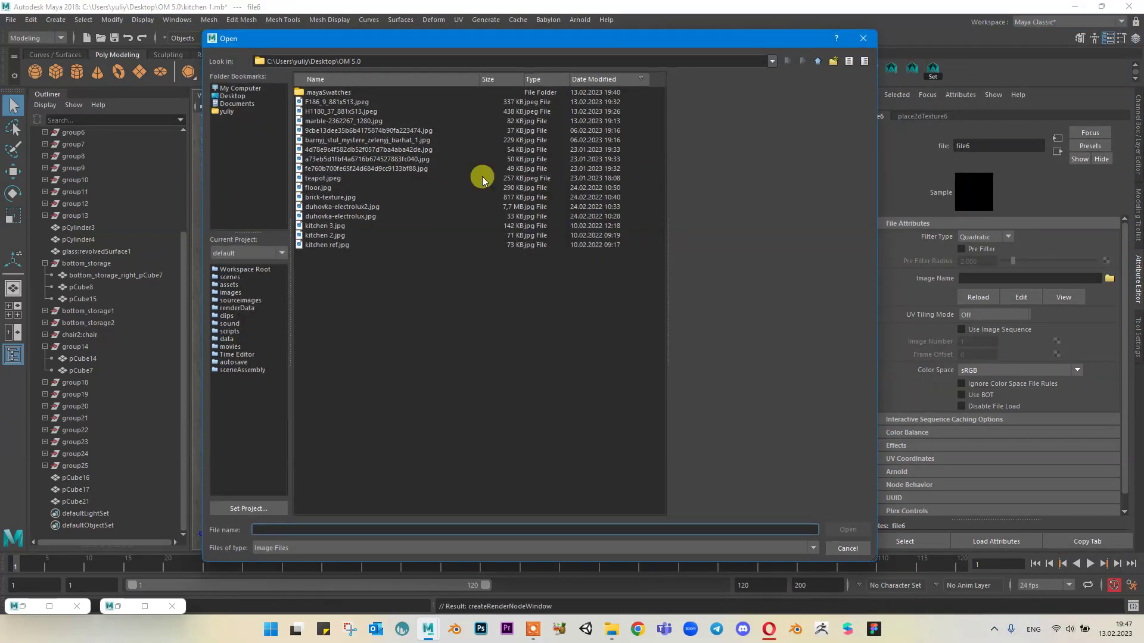
# Step: Preview the images in the OM 5.0 folder and load duhovka-electrolux2.jpg as the color texture
pyautogui.click(333, 121)
pyautogui.click(334, 140)
pyautogui.click(334, 149)
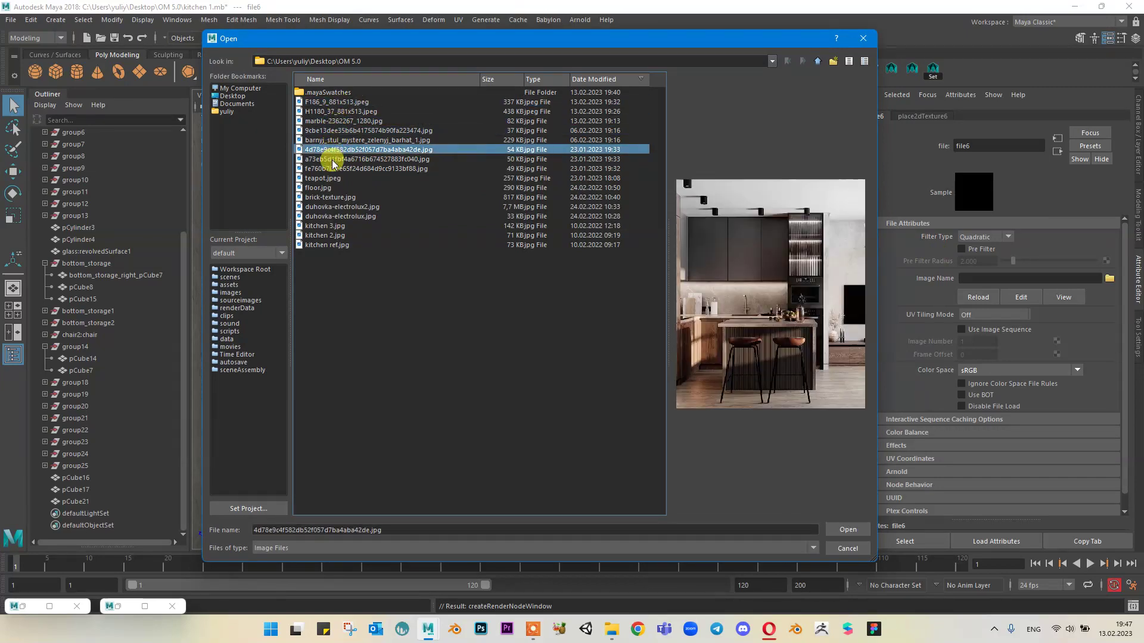
pyautogui.click(334, 159)
pyautogui.click(329, 189)
pyautogui.click(328, 198)
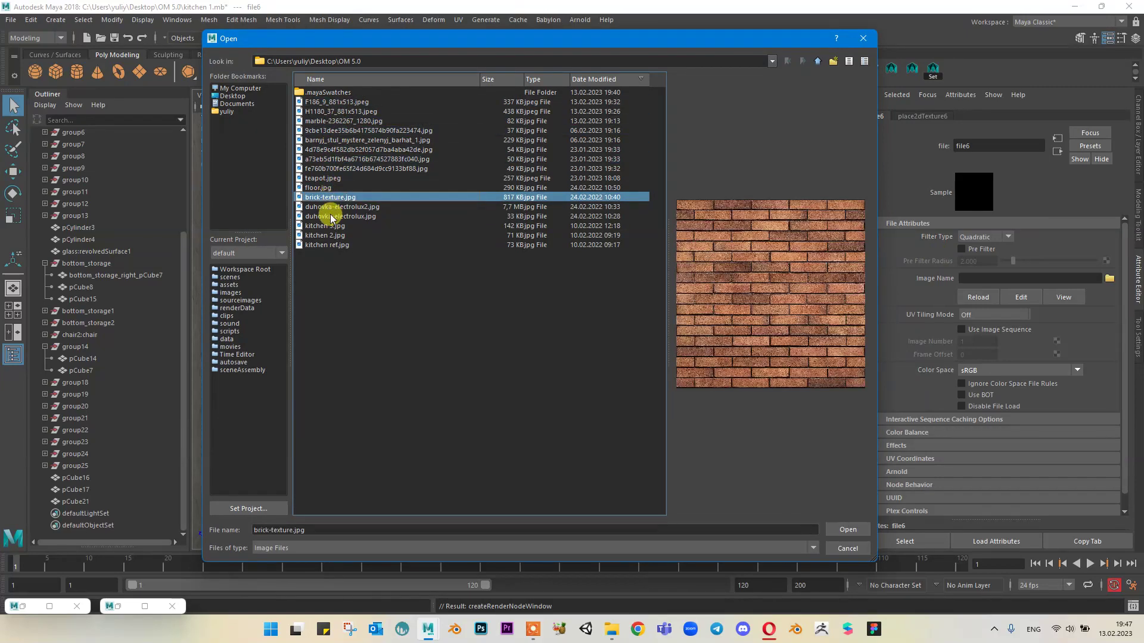
pyautogui.click(329, 208)
pyautogui.click(332, 218)
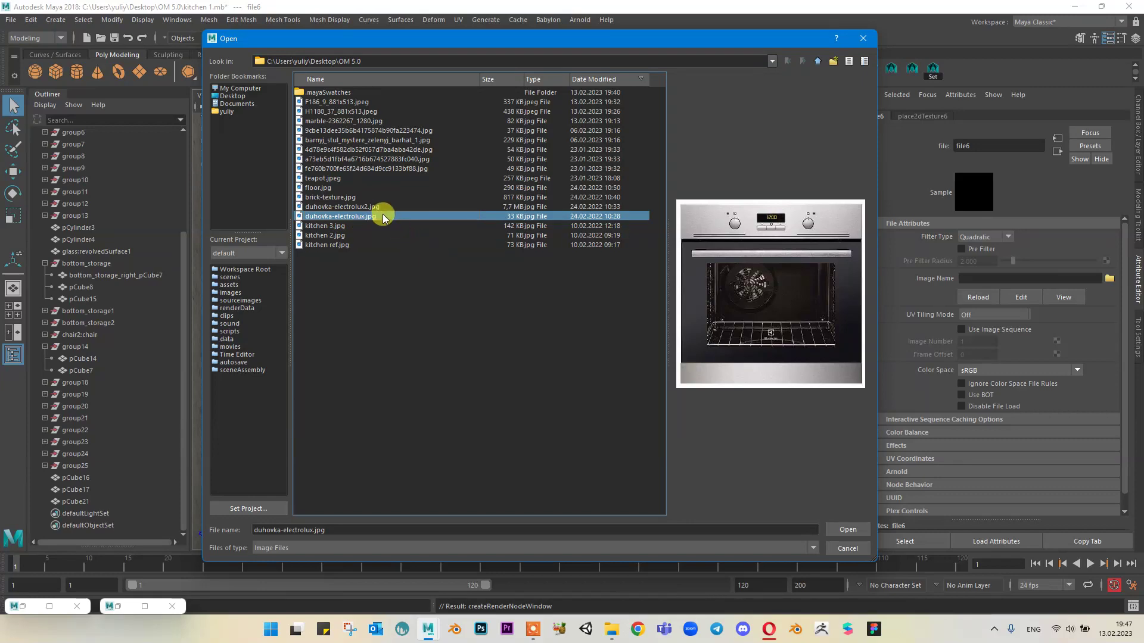
pyautogui.click(357, 207)
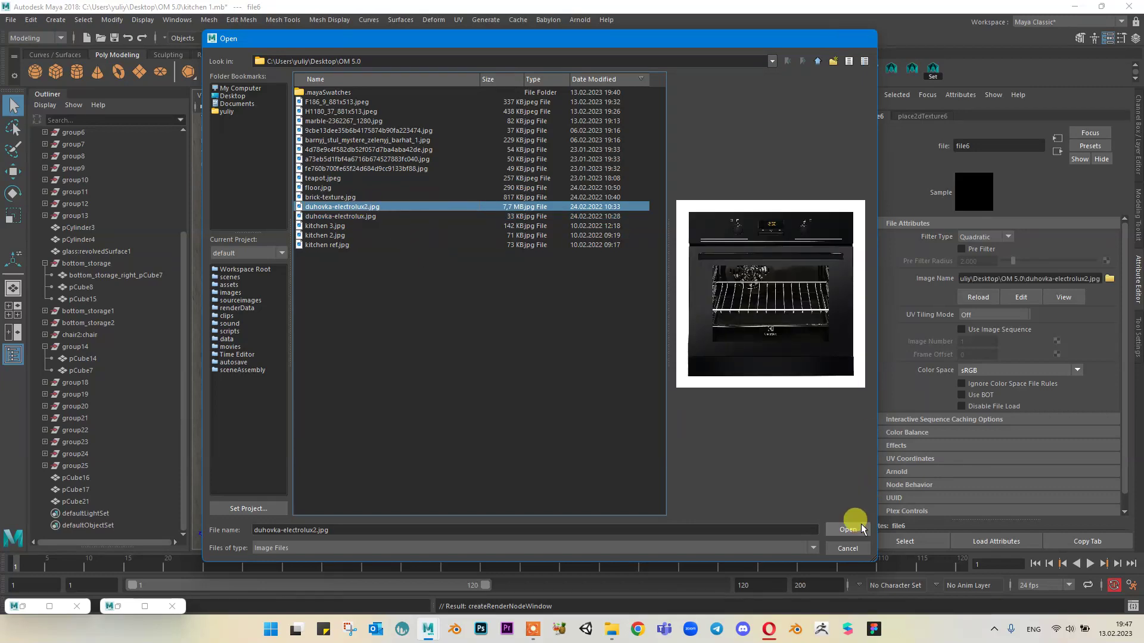
pyautogui.click(848, 529)
# Step: Select the three front faces of the panel beneath the oven and apply a planar UV projection facing them
pyautogui.scroll(5, 518, 191)
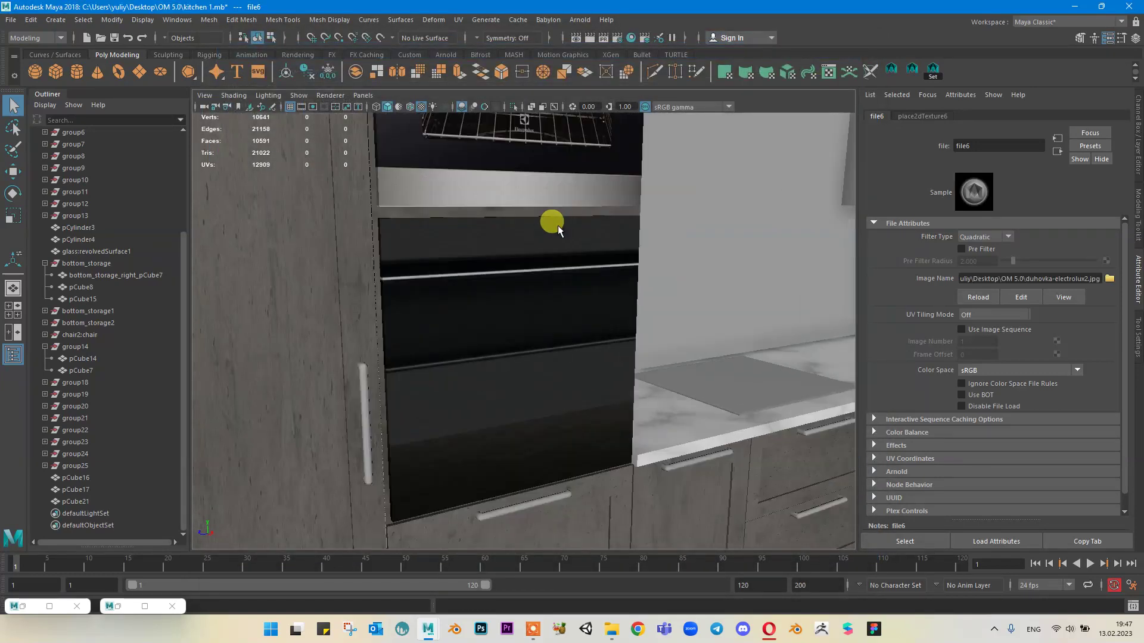
pyautogui.keyDown('alt'); pyautogui.moveTo(557, 225); pyautogui.dragTo(543, 223); pyautogui.keyUp('alt')
pyautogui.scroll(3, 539, 234)
pyautogui.moveTo(534, 224); pyautogui.dragTo(535, 253, button='right')
pyautogui.click(478, 225)
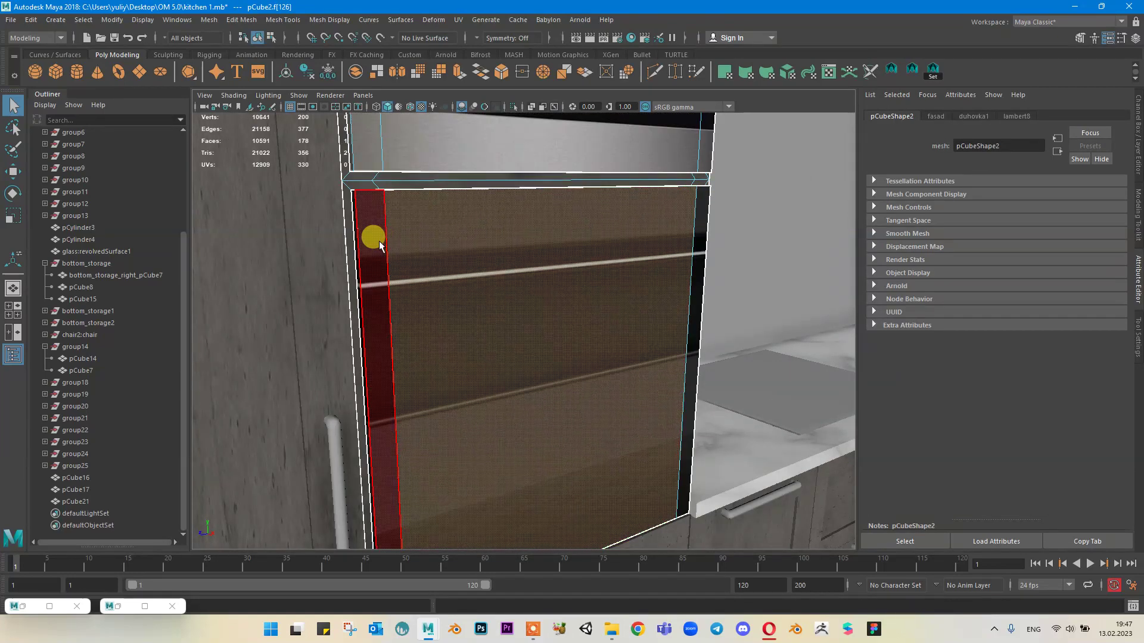
pyautogui.keyDown('shift'); pyautogui.click(700, 229); pyautogui.keyUp('shift')
pyautogui.click(725, 72)
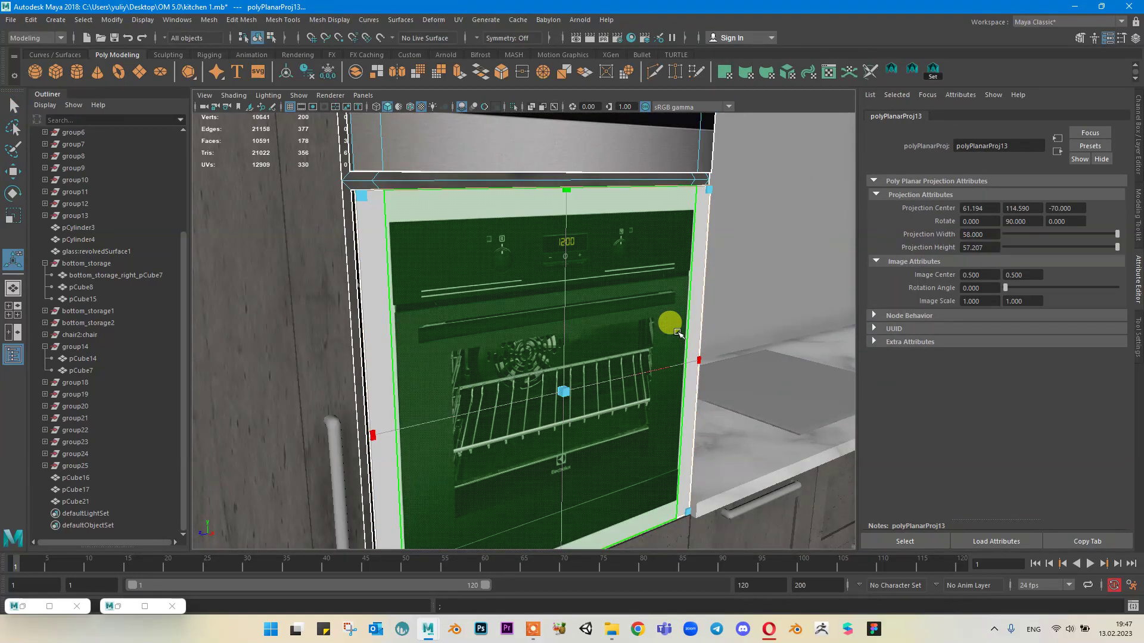
# Step: Enlarge the planar projection to about 67.7 wide and 65.5 high so the image's white border falls outside the panel
pyautogui.moveTo(558, 393); pyautogui.dragTo(567, 396)
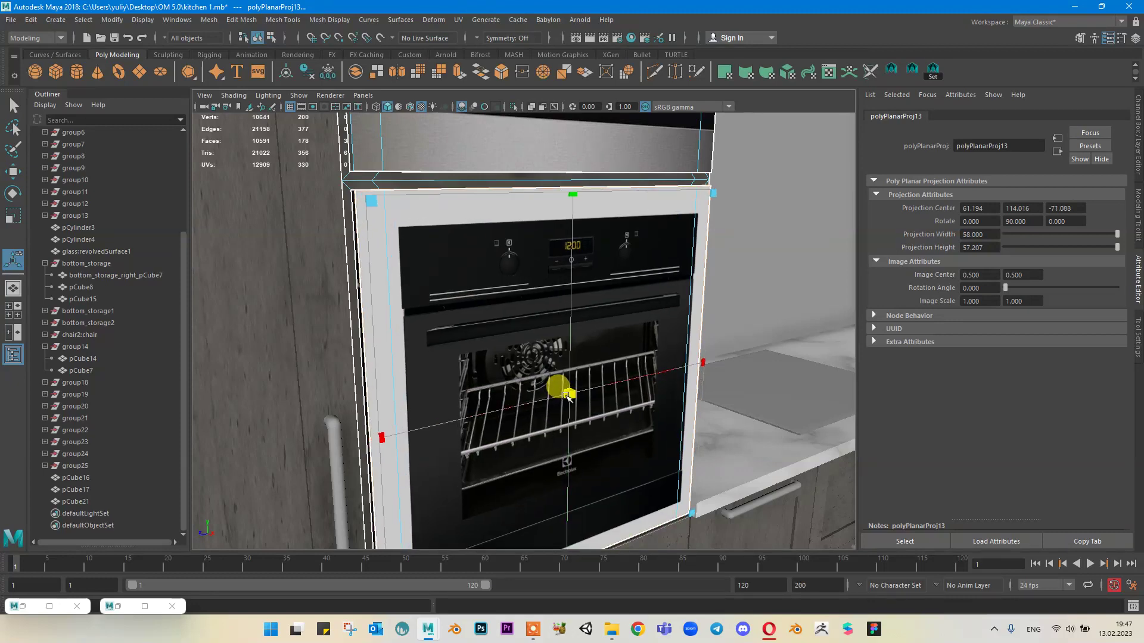
pyautogui.hotkey('ctrl', 'z')
pyautogui.moveTo(694, 352); pyautogui.dragTo(720, 356)
pyautogui.moveTo(567, 189); pyautogui.dragTo(571, 162)
pyautogui.scroll(-3, 570, 173)
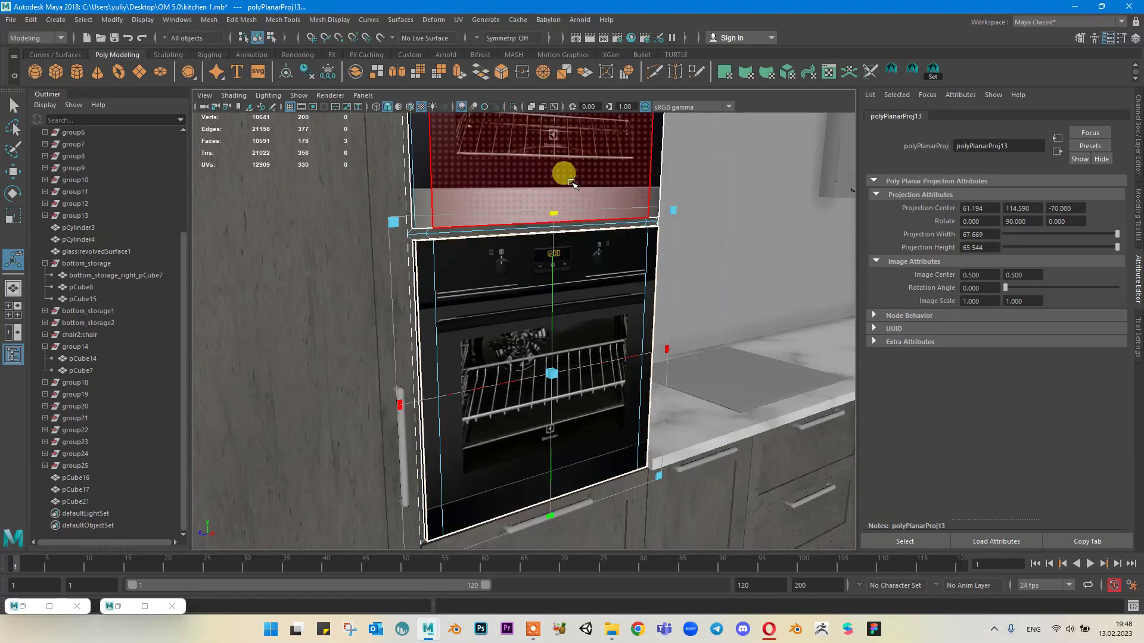
pyautogui.keyDown('alt'); pyautogui.moveTo(684, 299); pyautogui.dragTo(714, 233, button='middle'); pyautogui.keyUp('alt')
pyautogui.keyDown('alt'); pyautogui.moveTo(521, 253); pyautogui.dragTo(591, 261); pyautogui.keyUp('alt')
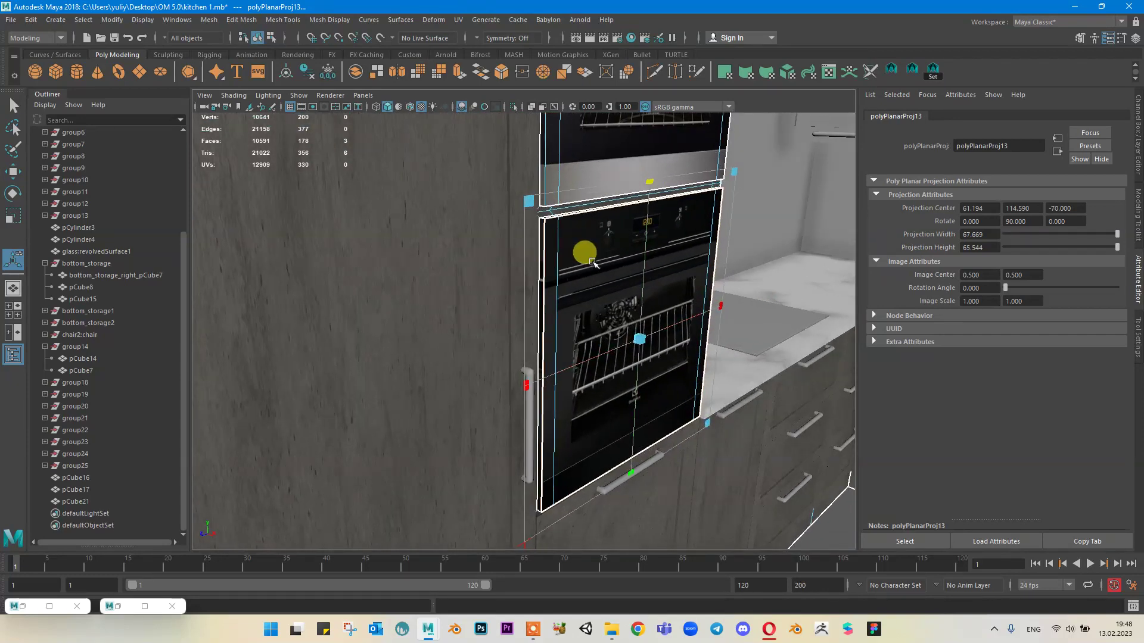
pyautogui.scroll(2, 591, 261)
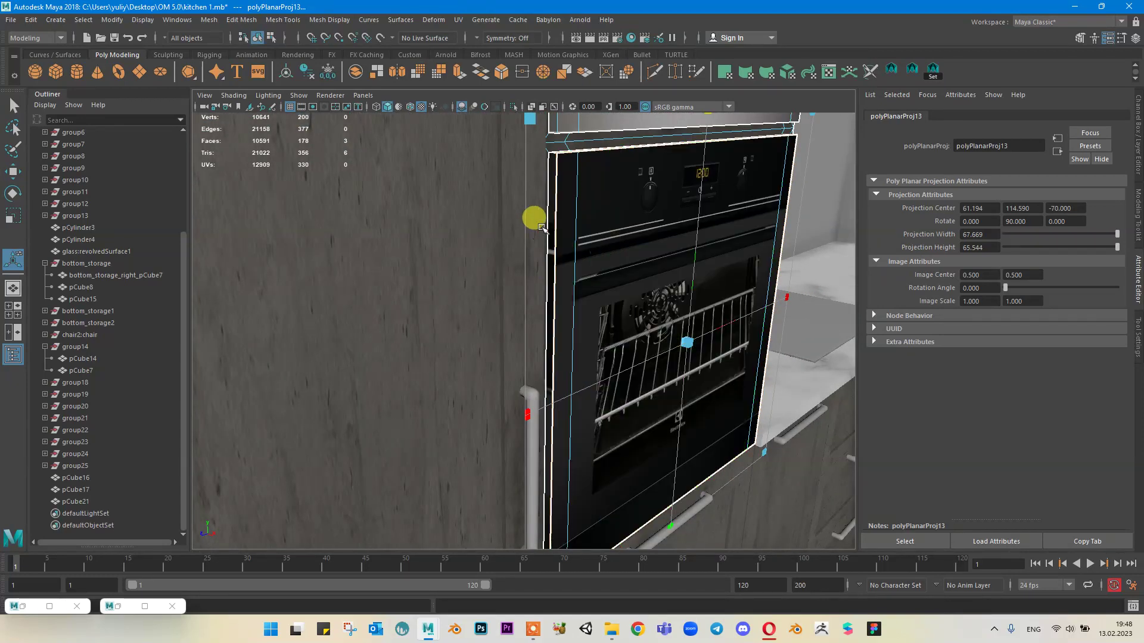
# Step: Select the lower oven panel's thin side face next to the long door and locate its shell in the UV Editor
pyautogui.click(573, 322)
pyautogui.scroll(-2, 581, 309)
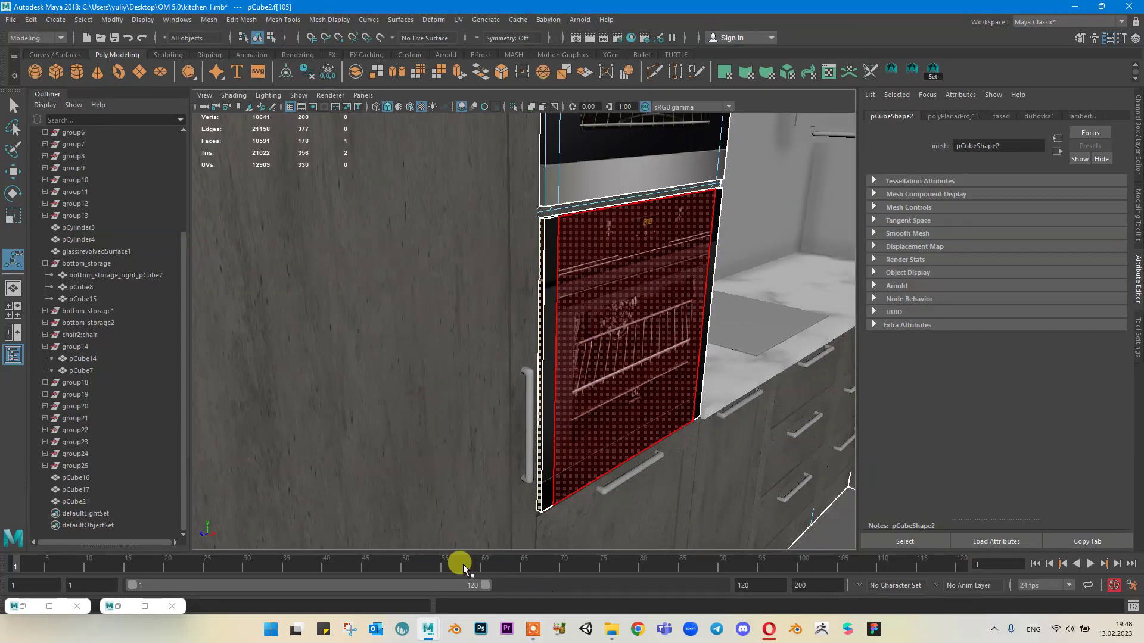
pyautogui.click(132, 606)
pyautogui.scroll(-5, 1003, 222)
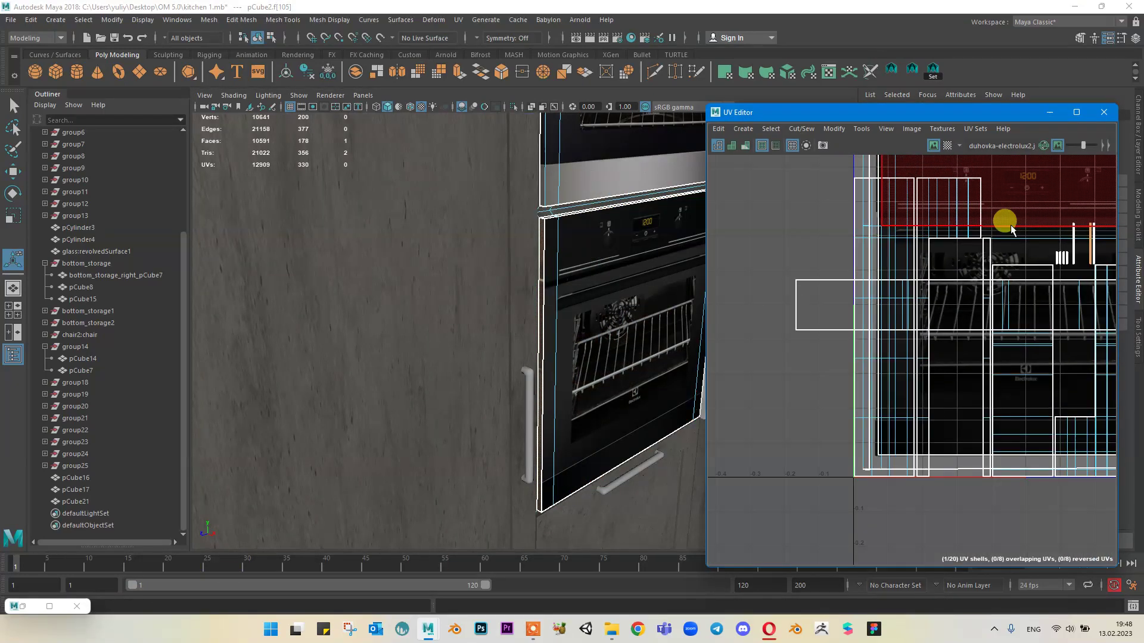
pyautogui.scroll(6, 917, 310)
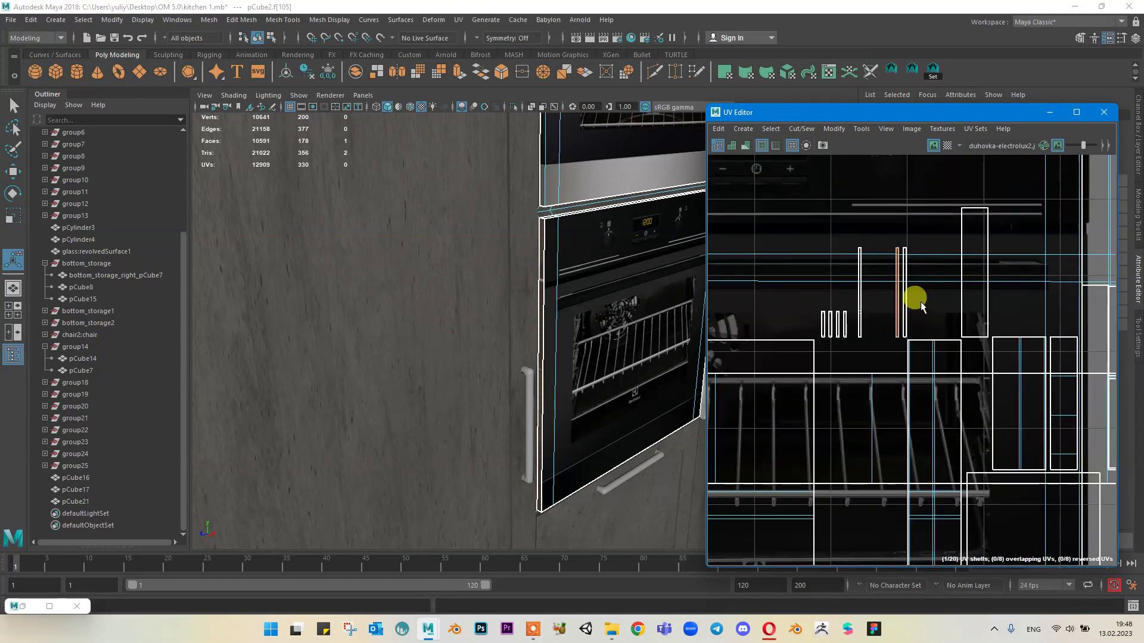
pyautogui.scroll(-3, 893, 298)
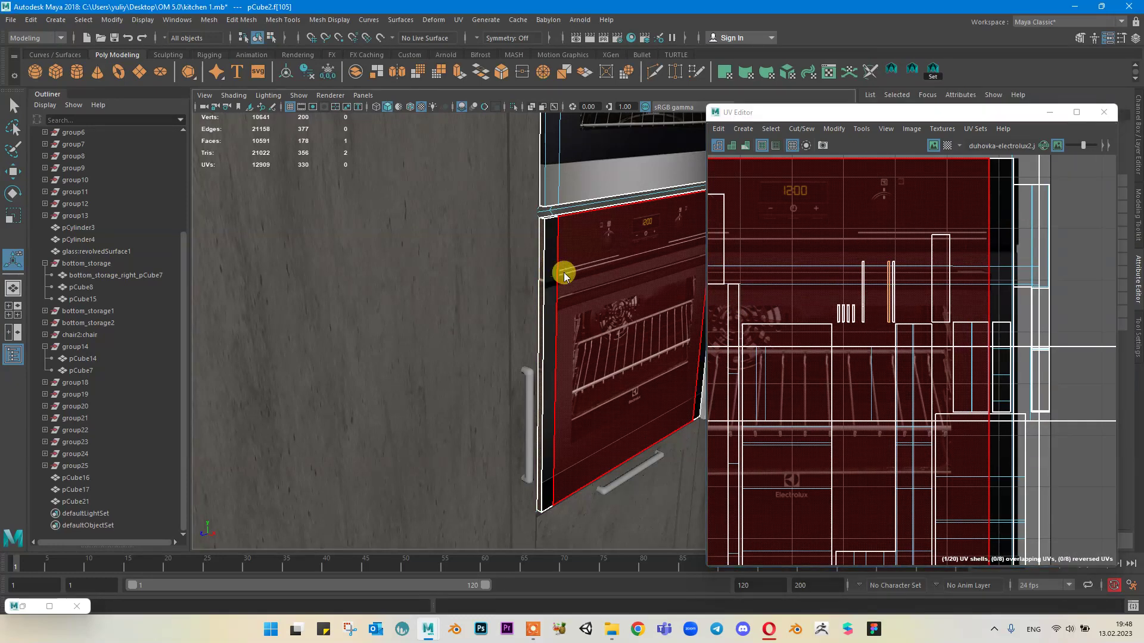
# Step: Try to move and sew the thin side face's UVs to the oven front along their shared vertical edge
pyautogui.press('F10')
pyautogui.click(543, 253)
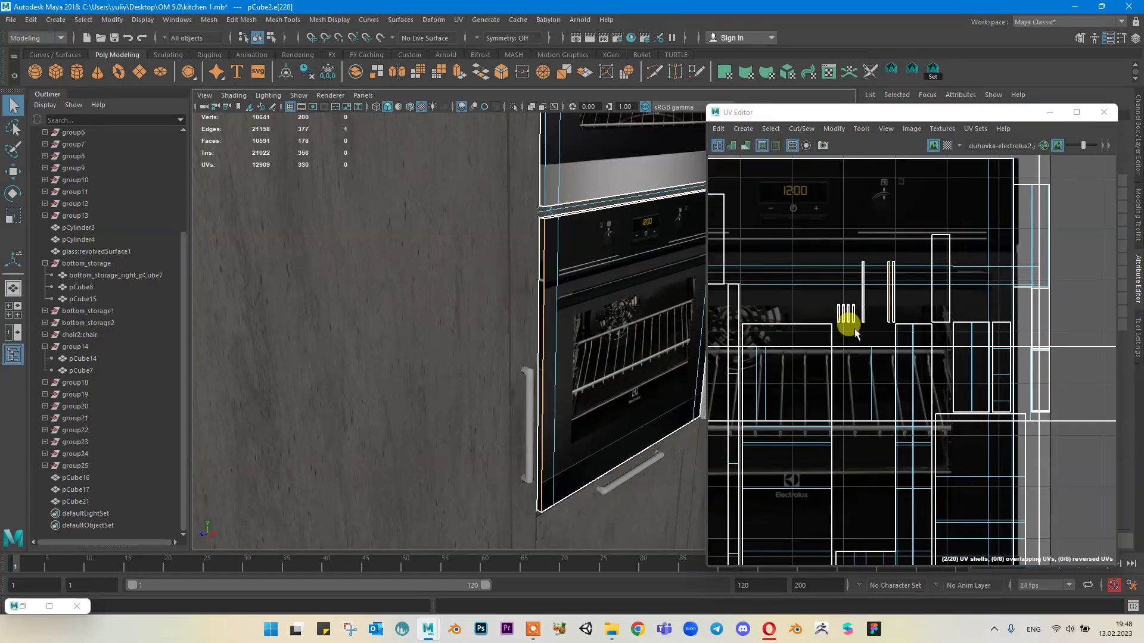
pyautogui.scroll(-4, 969, 287)
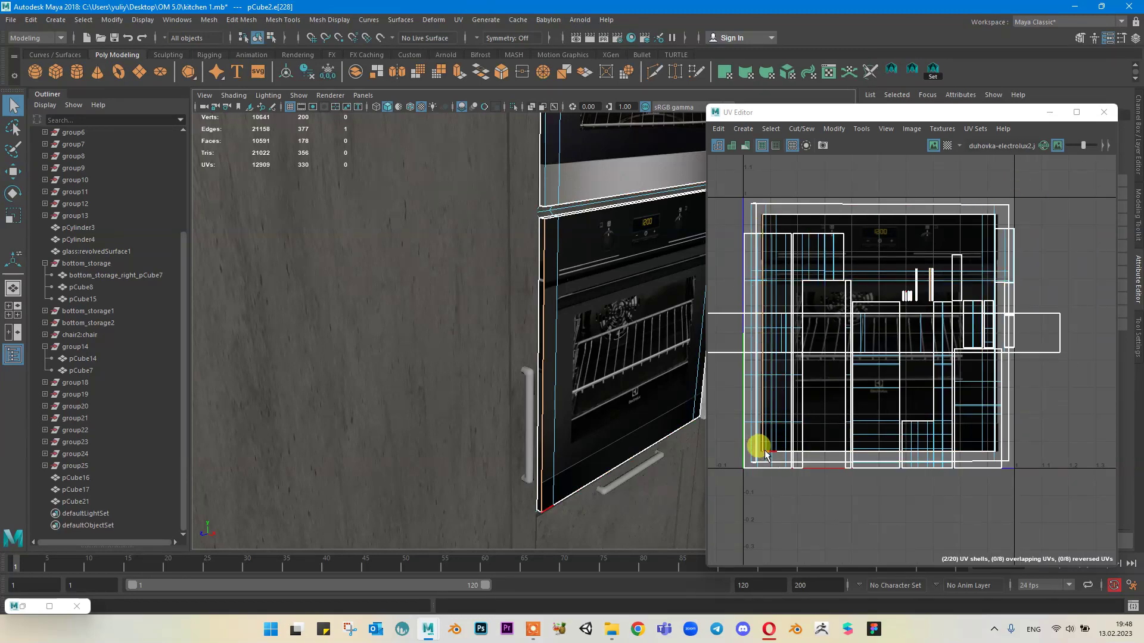
pyautogui.scroll(6, 936, 285)
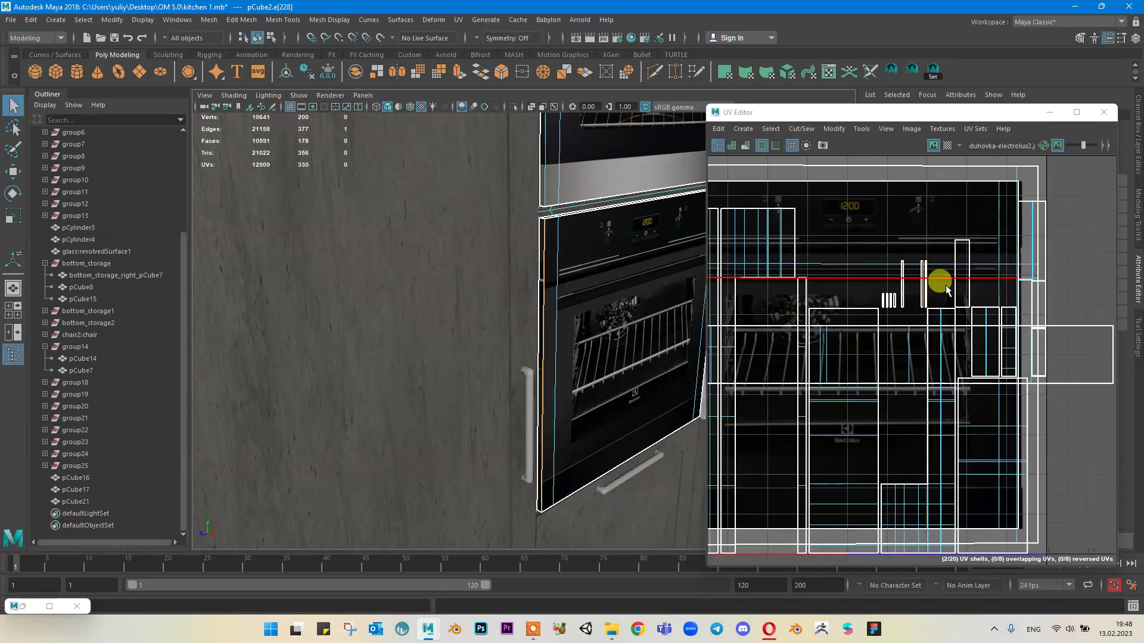
pyautogui.scroll(-6, 871, 326)
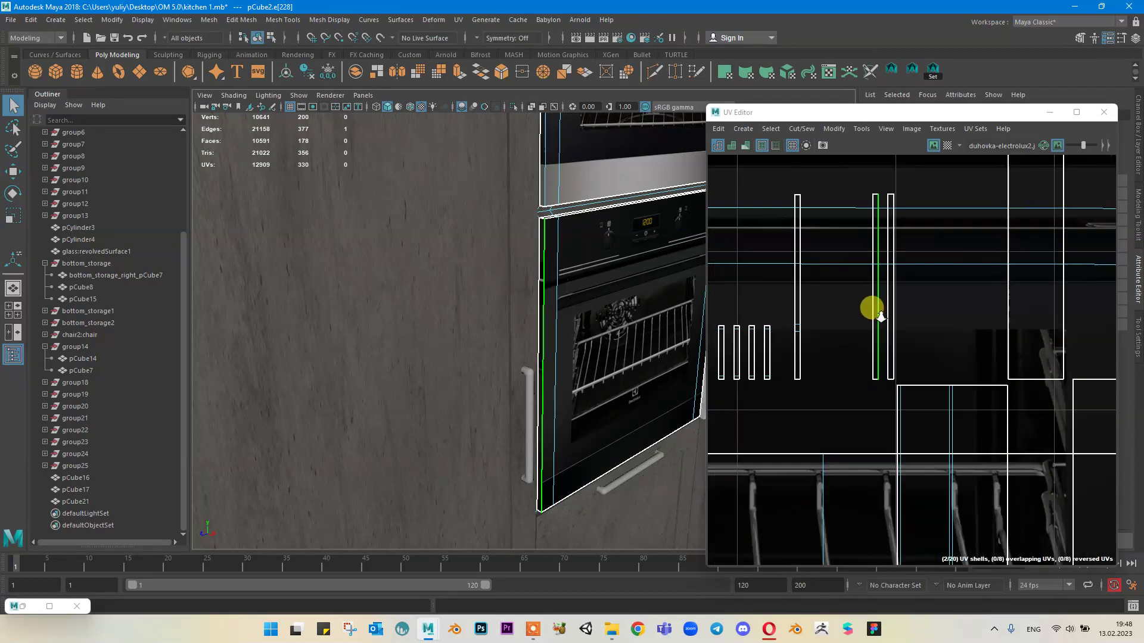
pyautogui.keyDown('shift'); pyautogui.rightClick(896, 320); pyautogui.keyUp('shift')
pyautogui.keyDown('shift'); pyautogui.moveTo(895, 320); pyautogui.dragTo(881, 276, button='right'); pyautogui.keyUp('shift')
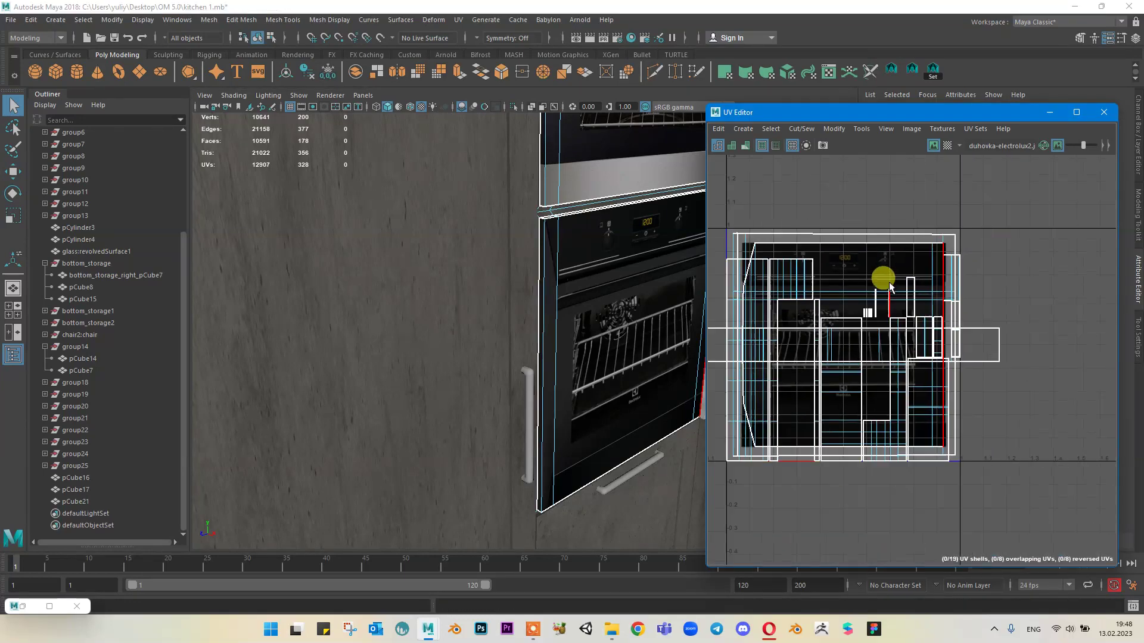
# Step: Inspect the sewn UV shell and the oven front, and undo the Move and Sew
pyautogui.scroll(-2, 949, 288)
pyautogui.scroll(8, 804, 298)
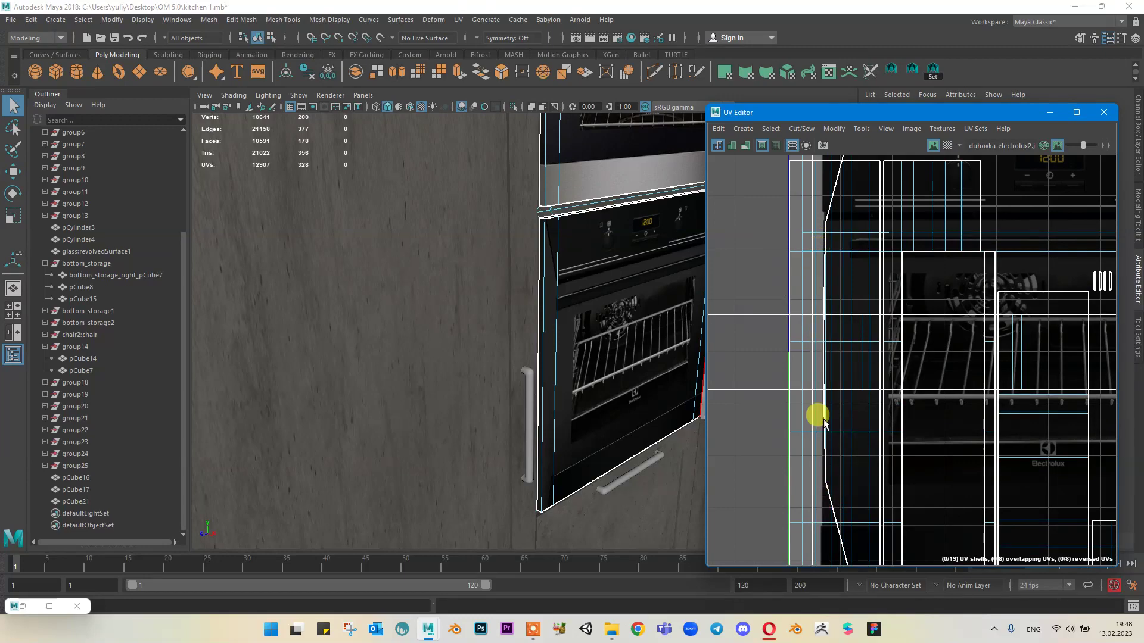
pyautogui.scroll(-6, 810, 273)
pyautogui.scroll(6, 1107, 350)
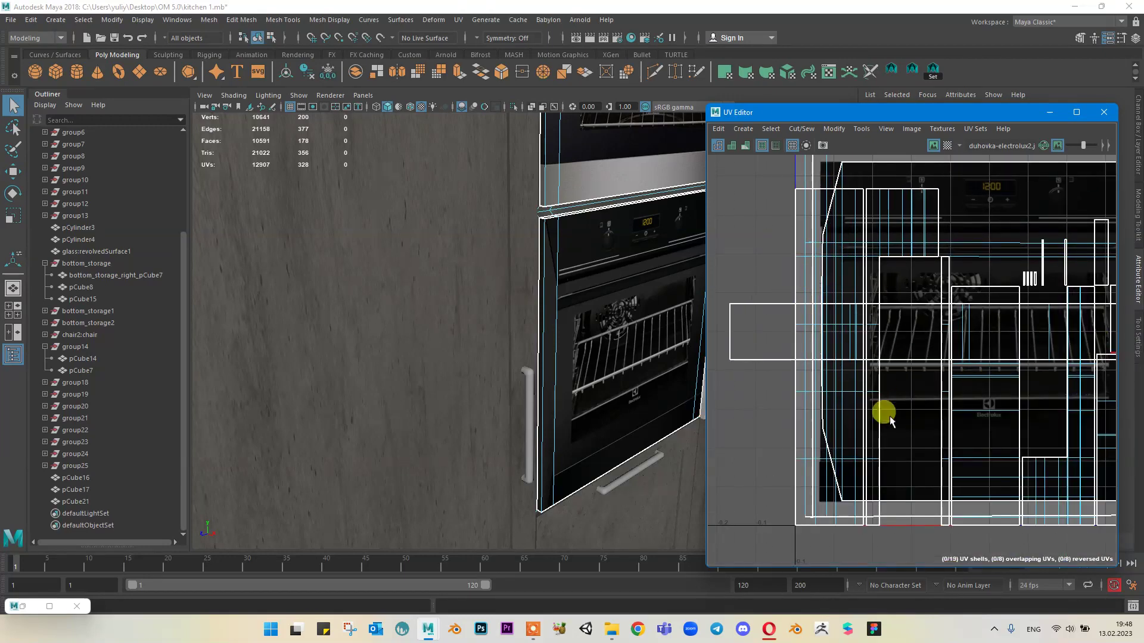
pyautogui.keyDown('alt'); pyautogui.moveTo(498, 268); pyautogui.dragTo(524, 170); pyautogui.keyUp('alt')
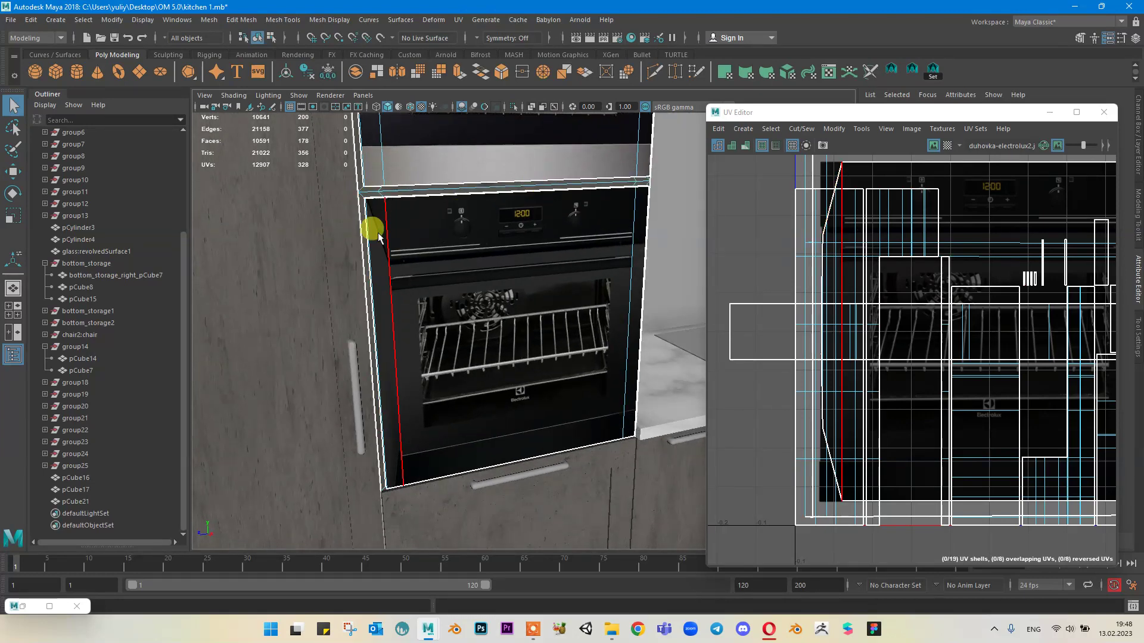
pyautogui.hotkey('ctrl', 'z')
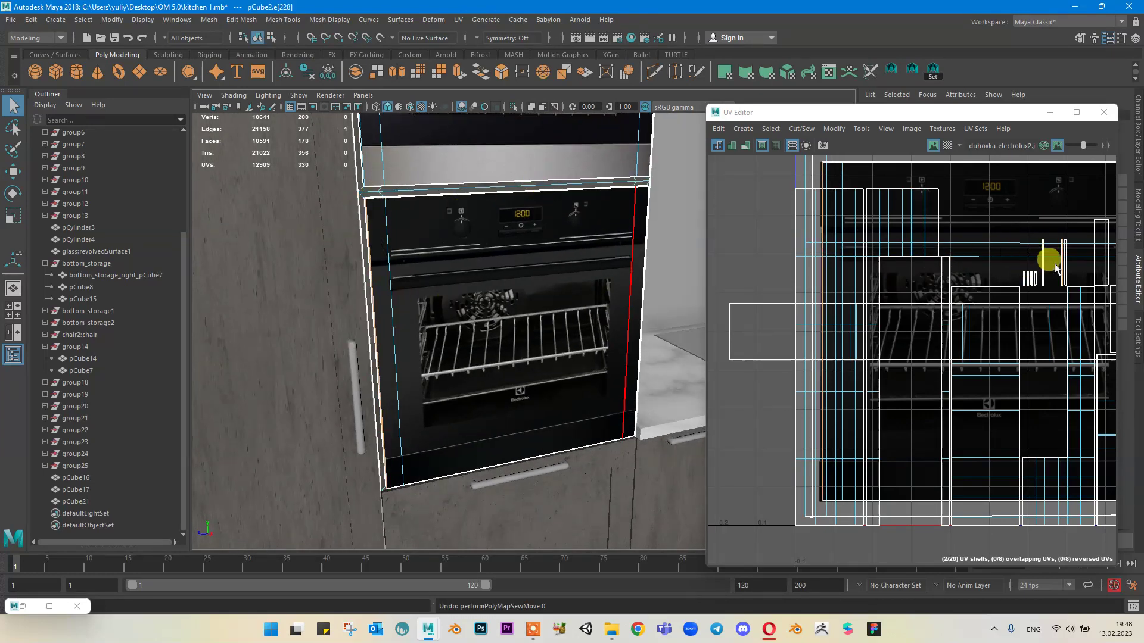
# Step: Reselect the thin side face and move its UV strip beside the left border of the oven front's shell
pyautogui.keyDown('alt'); pyautogui.moveTo(370, 220); pyautogui.dragTo(420, 220); pyautogui.keyUp('alt')
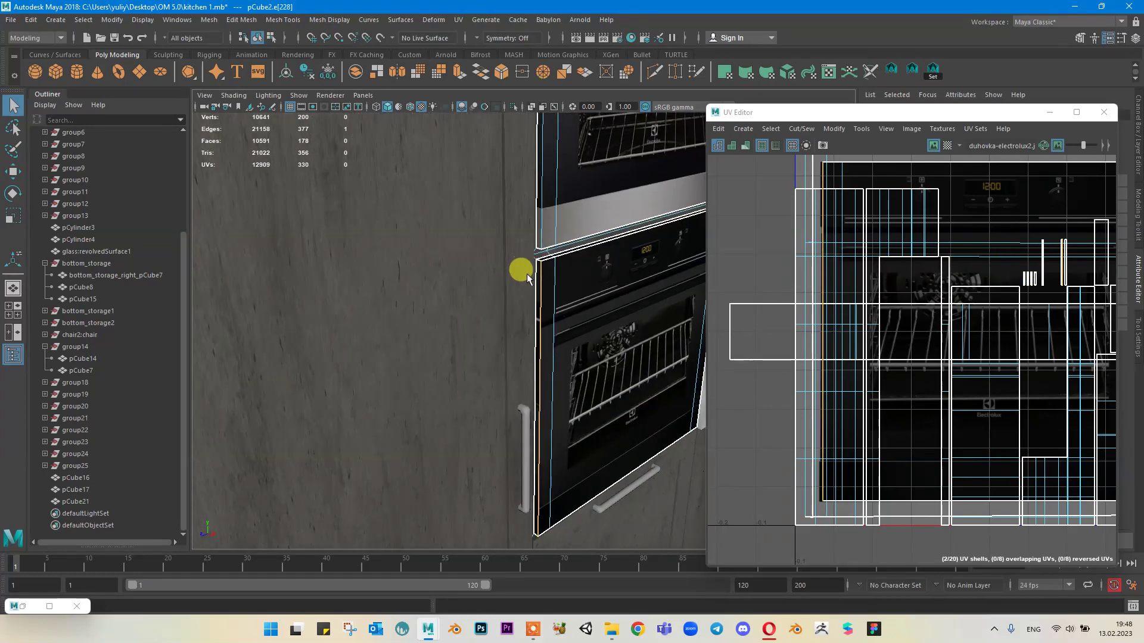
pyautogui.moveTo(537, 265); pyautogui.dragTo(527, 286, button='right')
pyautogui.click(537, 290)
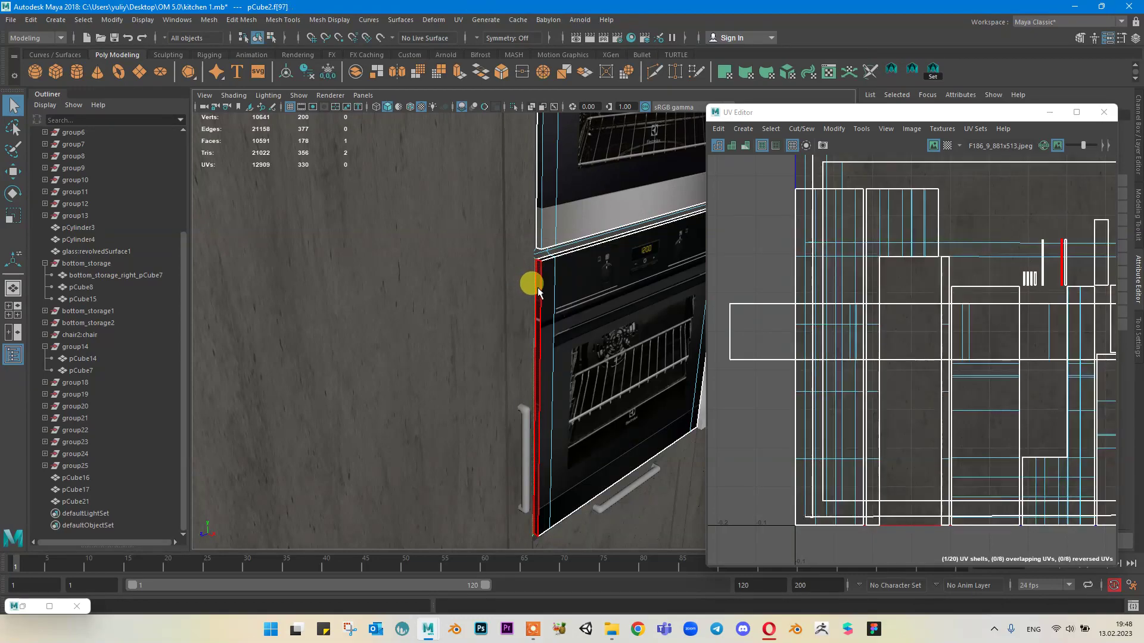
pyautogui.click(538, 290)
pyautogui.scroll(-3, 894, 288)
pyautogui.scroll(3, 1019, 263)
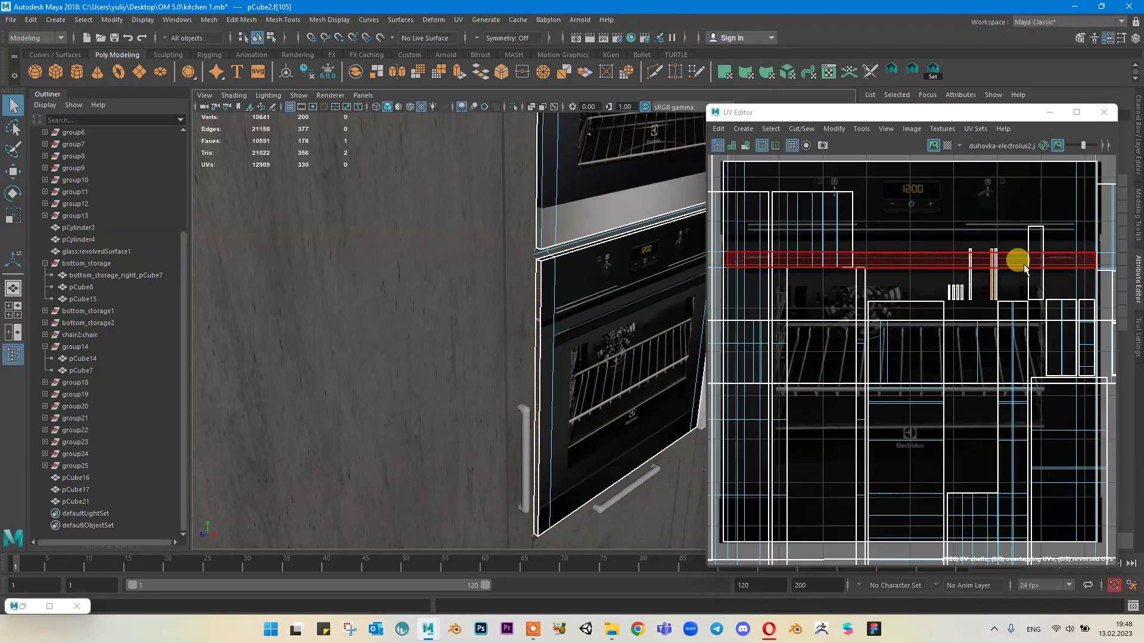
pyautogui.press('w')
pyautogui.moveTo(1031, 273); pyautogui.dragTo(960, 274)
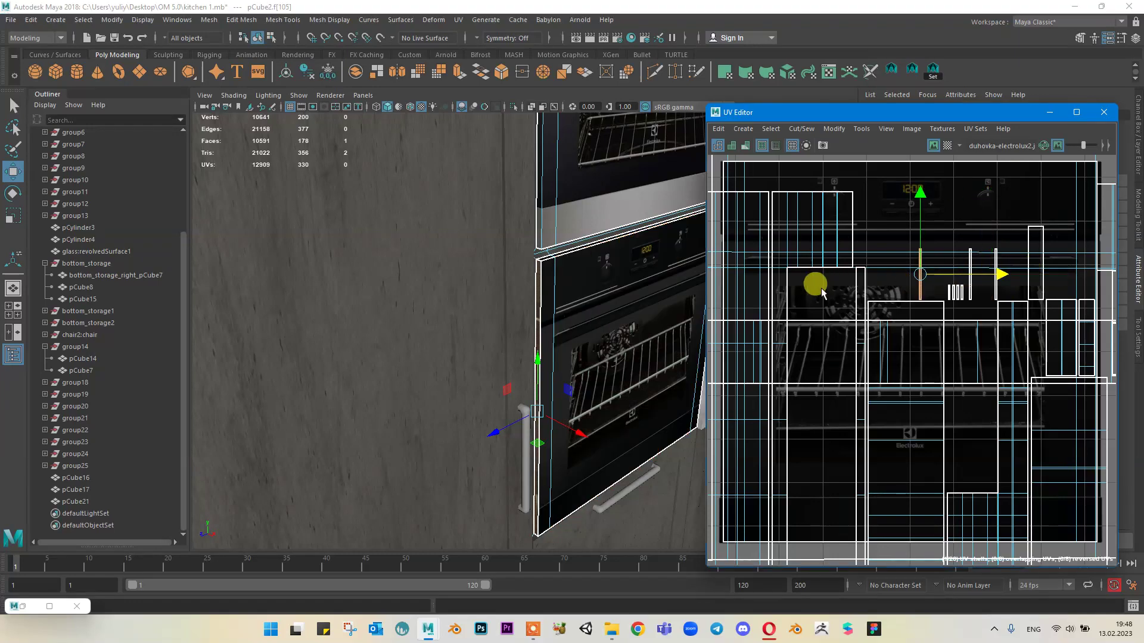
pyautogui.moveTo(822, 291); pyautogui.dragTo(761, 308)
pyautogui.keyDown('alt'); pyautogui.moveTo(846, 302); pyautogui.dragTo(992, 289, button='middle'); pyautogui.keyUp('alt')
pyautogui.scroll(-3, 931, 288)
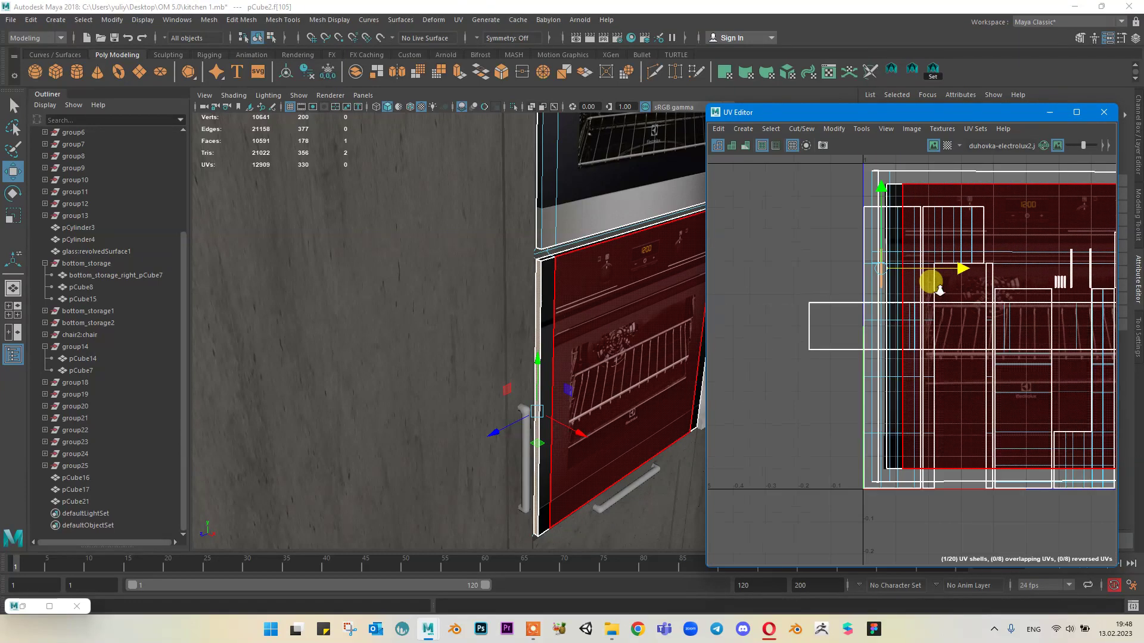
# Step: Stretch the side strip's UVs vertically and center them against the oven front so their heights match
pyautogui.scroll(1, 929, 293)
pyautogui.press('r')
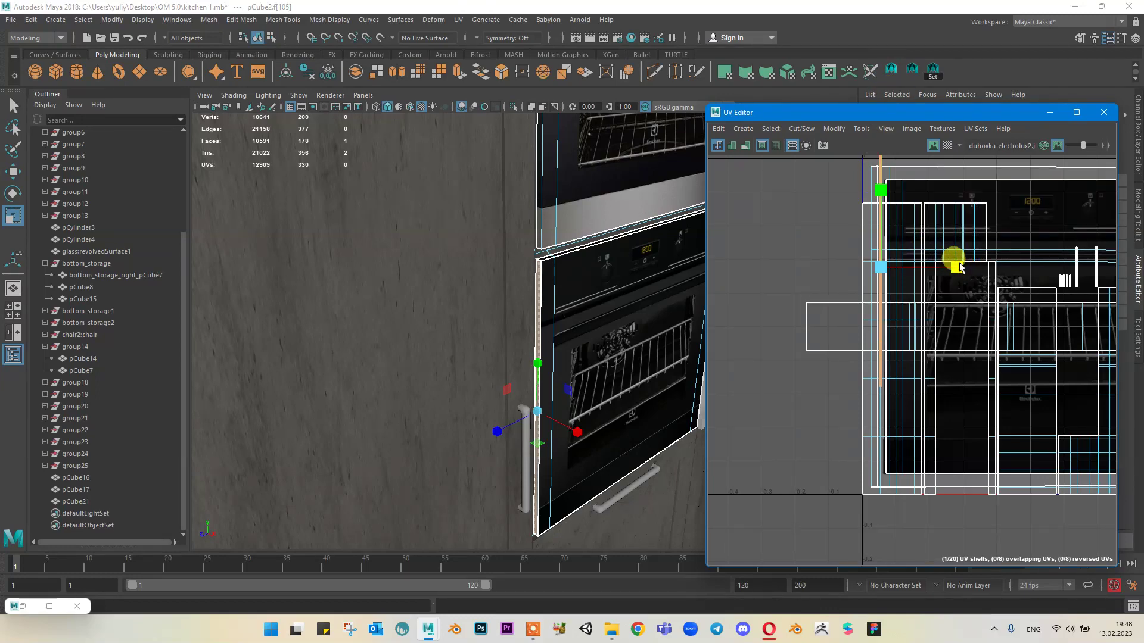
pyautogui.press('w')
pyautogui.moveTo(879, 267); pyautogui.dragTo(875, 331)
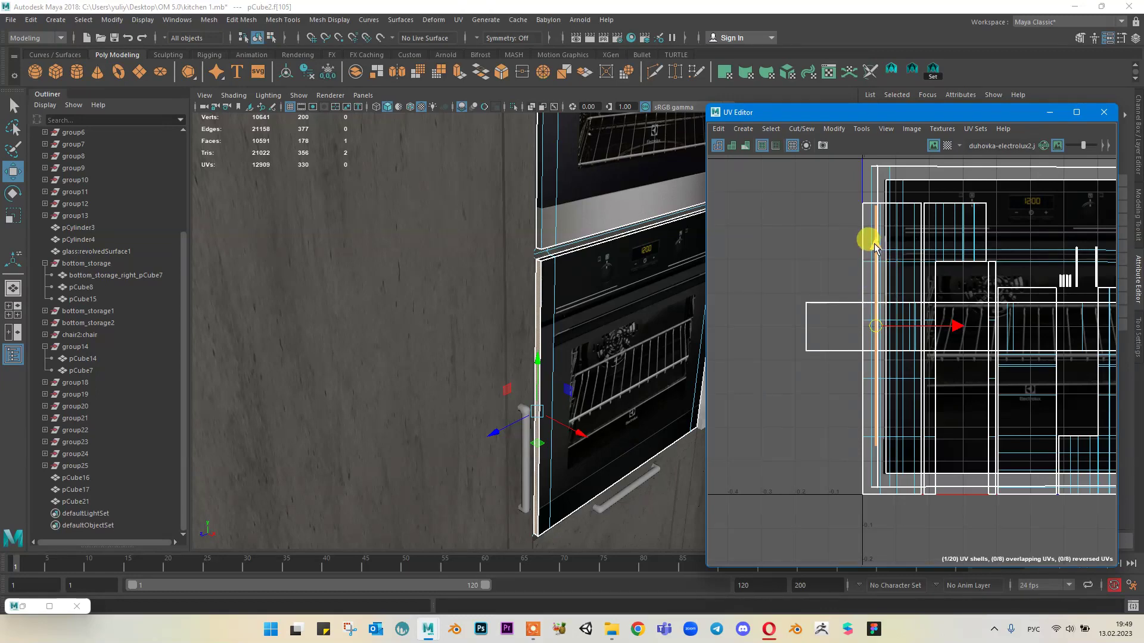
pyautogui.press('r')
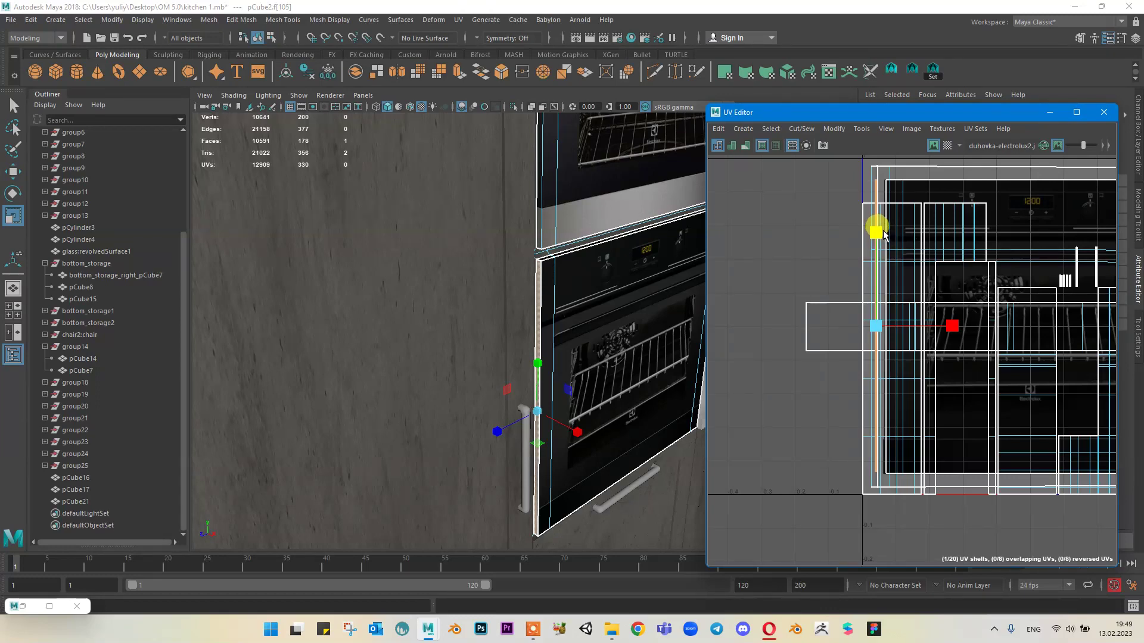
pyautogui.moveTo(884, 234); pyautogui.dragTo(883, 232)
# Step: Select the side strip's shared border UVs with the oven front and move them horizontally onto the dark left edge of the oven image
pyautogui.moveTo(921, 186); pyautogui.dragTo(922, 164, button='right')
pyautogui.click(885, 199)
pyautogui.scroll(3, 882, 211)
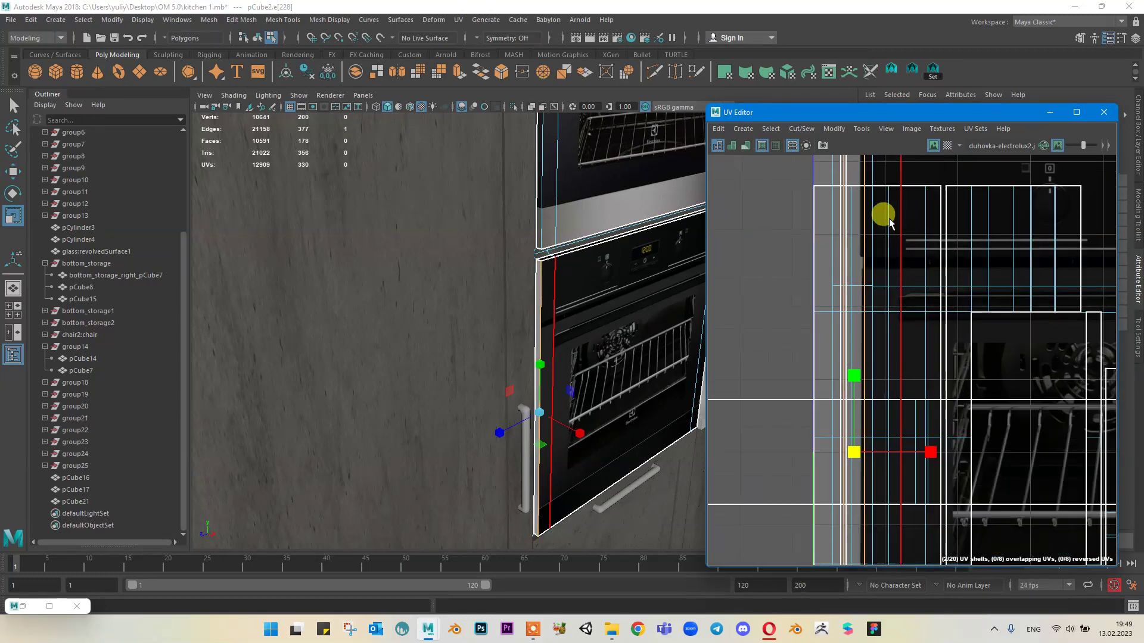
pyautogui.scroll(-3, 842, 268)
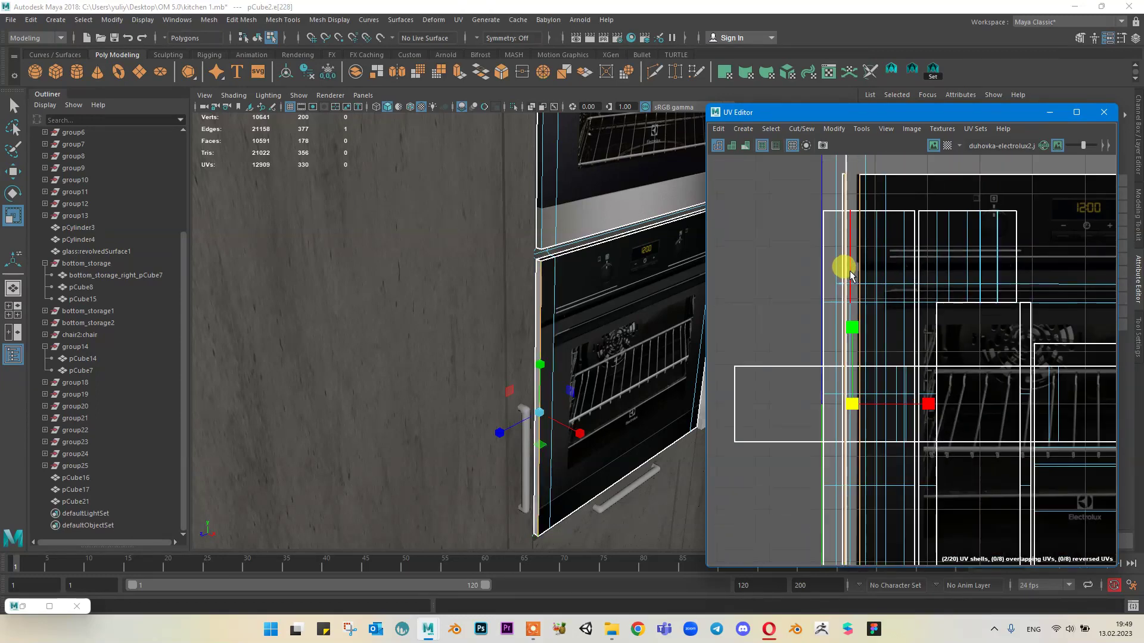
pyautogui.rightClick(846, 199)
pyautogui.click(899, 198)
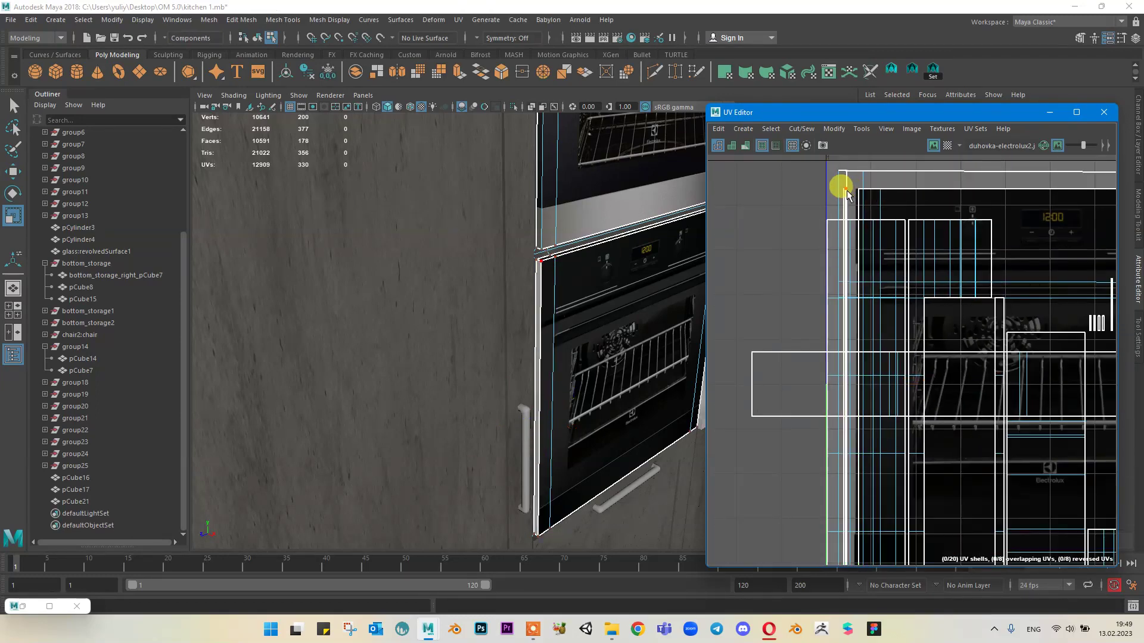
pyautogui.scroll(3, 849, 190)
pyautogui.scroll(-2, 846, 196)
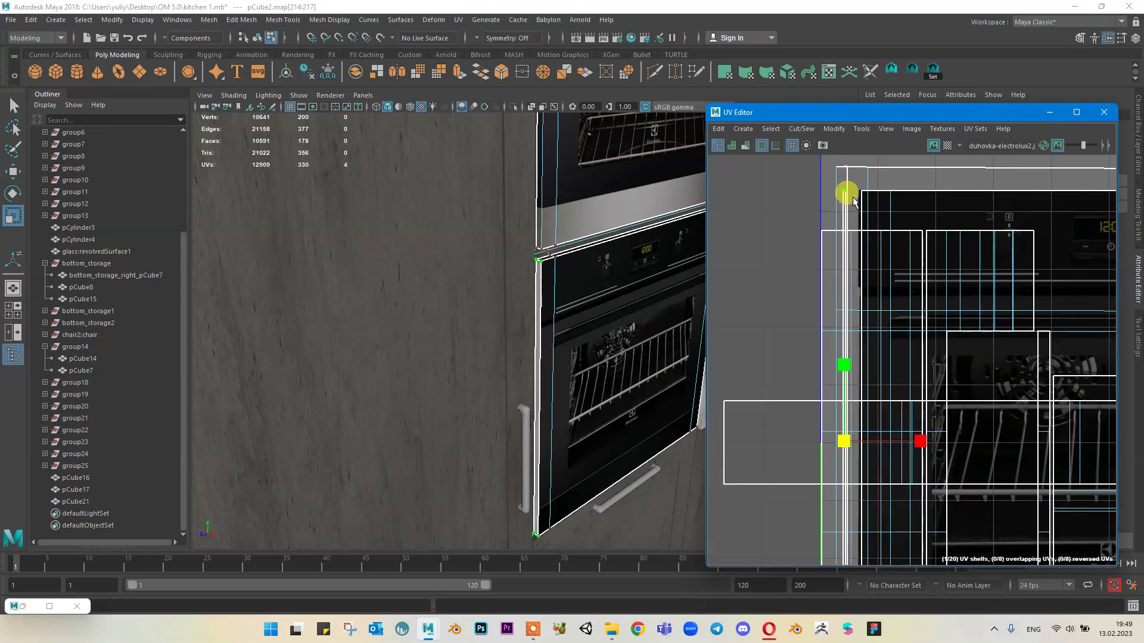
pyautogui.scroll(1, 855, 280)
pyautogui.press('w')
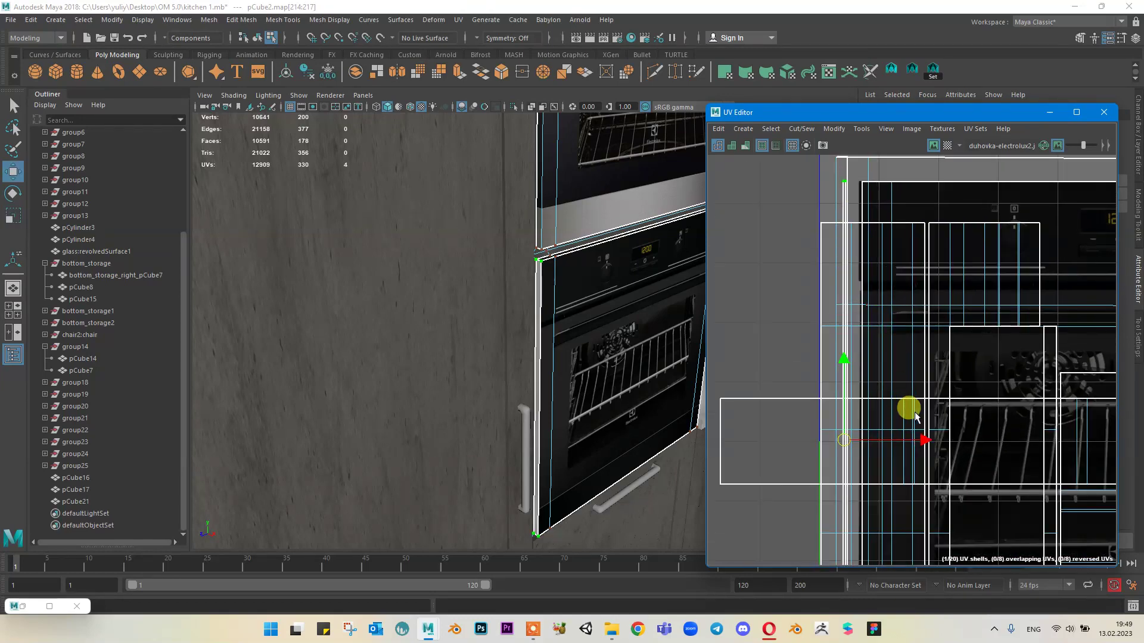
pyautogui.moveTo(926, 441); pyautogui.dragTo(942, 443)
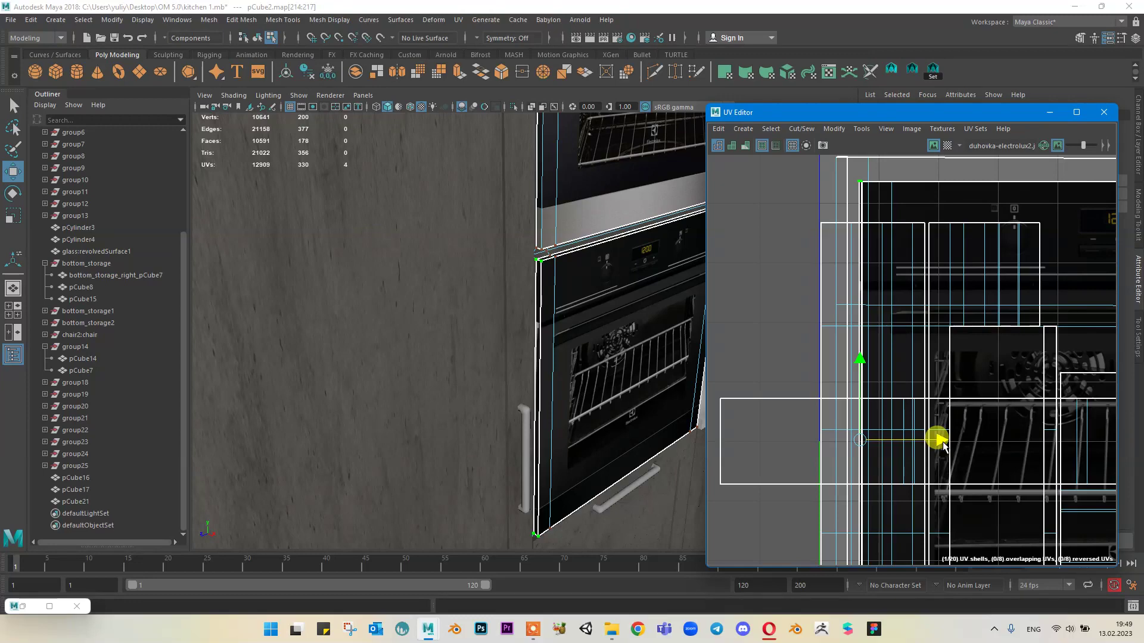
# Step: Select the vertical edge between the thin side face and the oven front and sew its UVs together
pyautogui.scroll(6, 873, 243)
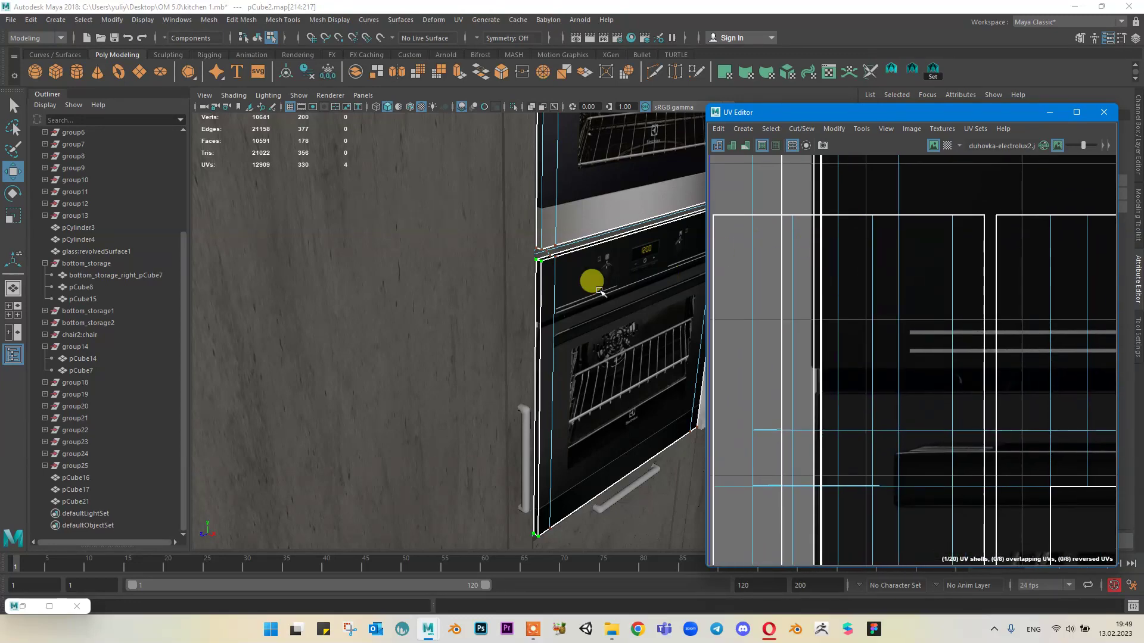
pyautogui.moveTo(599, 291); pyautogui.dragTo(599, 255, button='right')
pyautogui.click(540, 291)
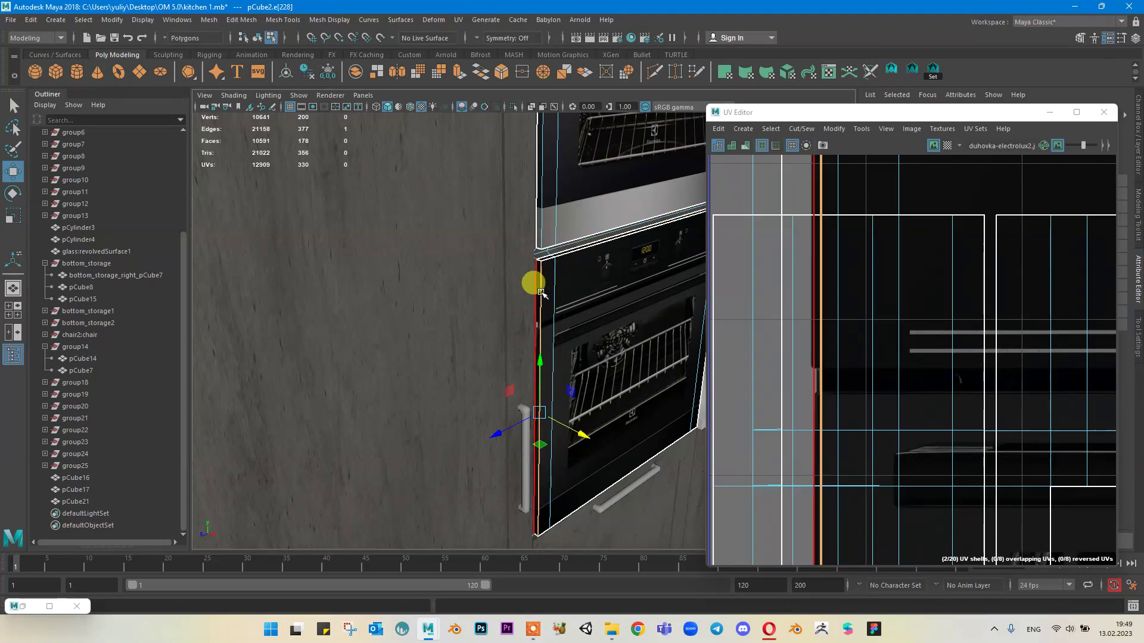
pyautogui.keyDown('shift'); pyautogui.moveTo(845, 260); pyautogui.dragTo(836, 226, button='right'); pyautogui.keyUp('shift')
pyautogui.scroll(-4, 834, 225)
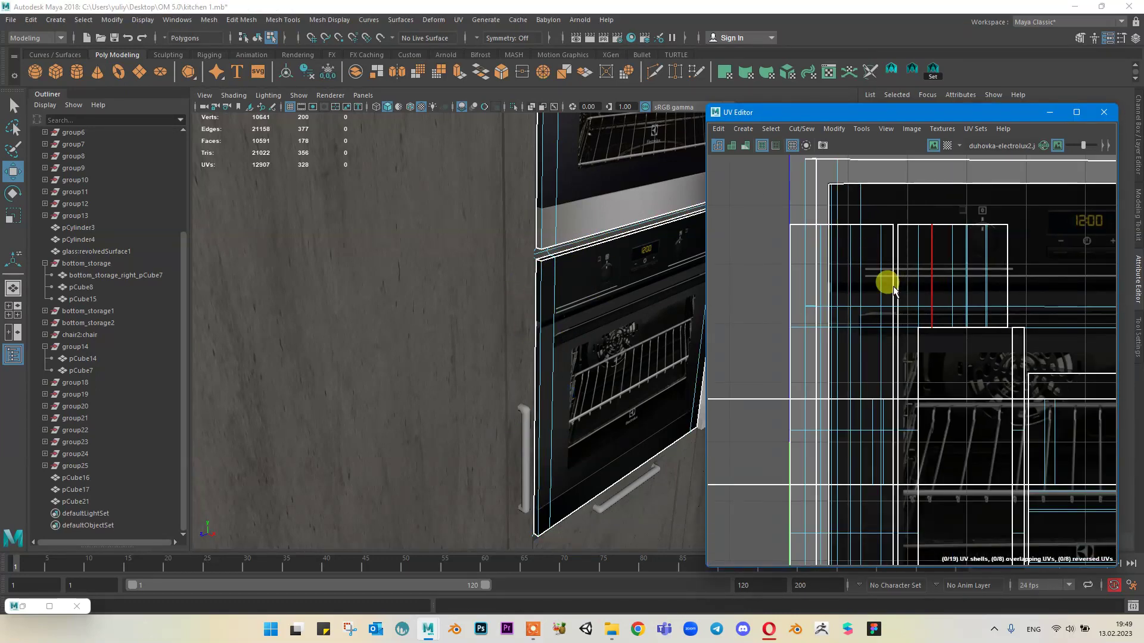
# Step: Inspect the texture across the sewn side edge on the model and the matching border in the UV layout
pyautogui.keyDown('alt'); pyautogui.moveTo(893, 291); pyautogui.dragTo(894, 254, button='middle'); pyautogui.keyUp('alt')
pyautogui.keyDown('alt'); pyautogui.moveTo(559, 297); pyautogui.dragTo(543, 288, button='middle'); pyautogui.keyUp('alt')
pyautogui.scroll(8, 542, 289)
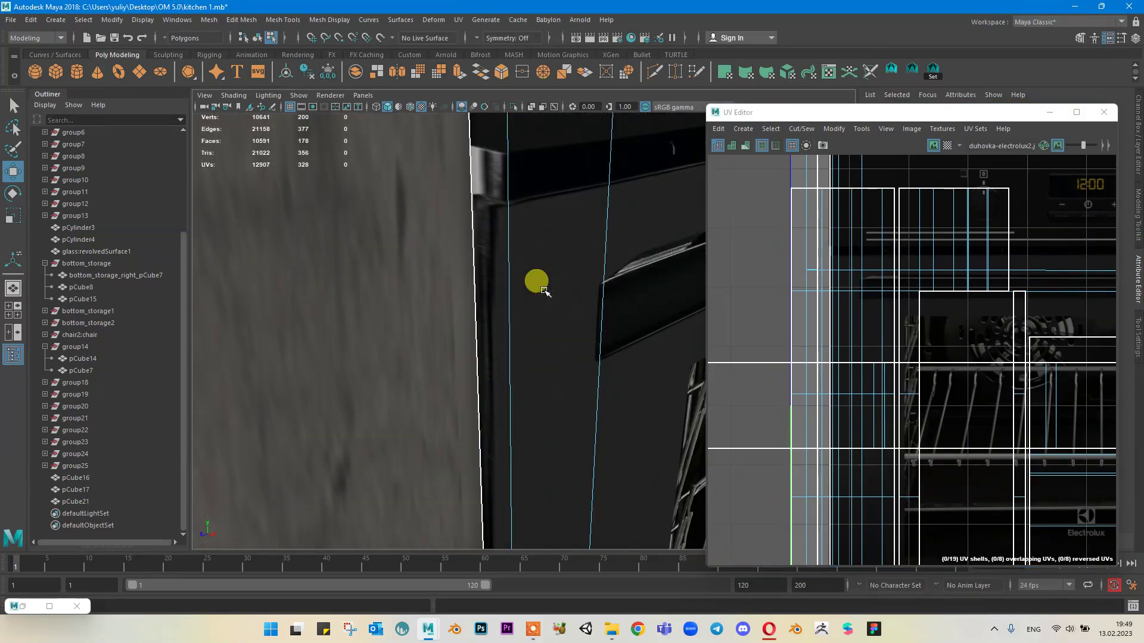
pyautogui.scroll(-3, 544, 290)
pyautogui.click(554, 299)
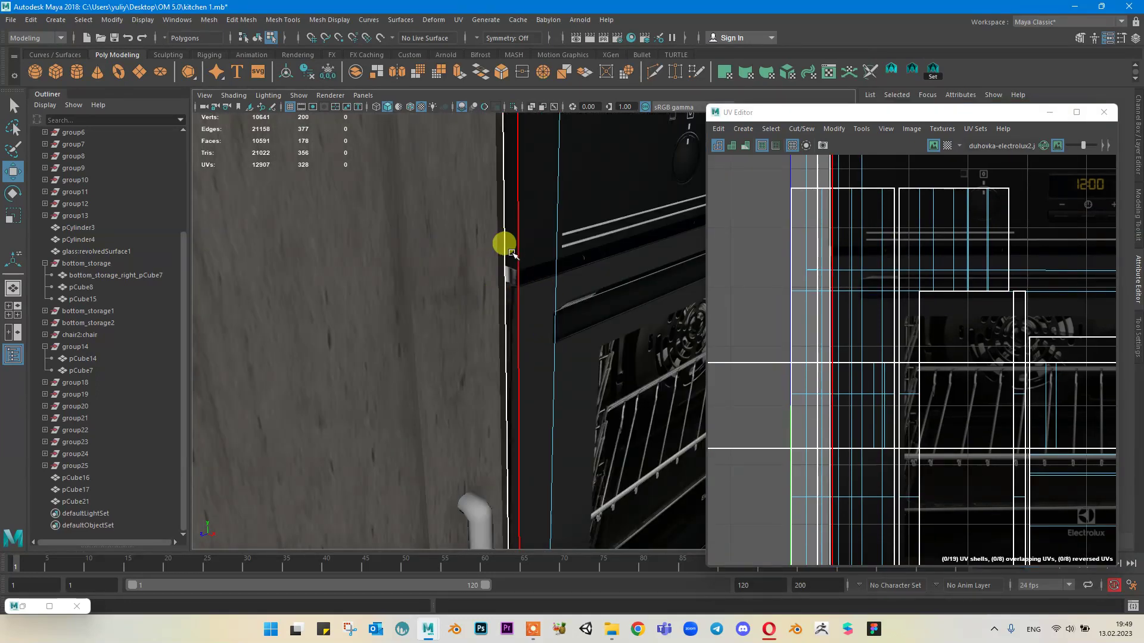
pyautogui.scroll(-5, 513, 288)
pyautogui.click(820, 220)
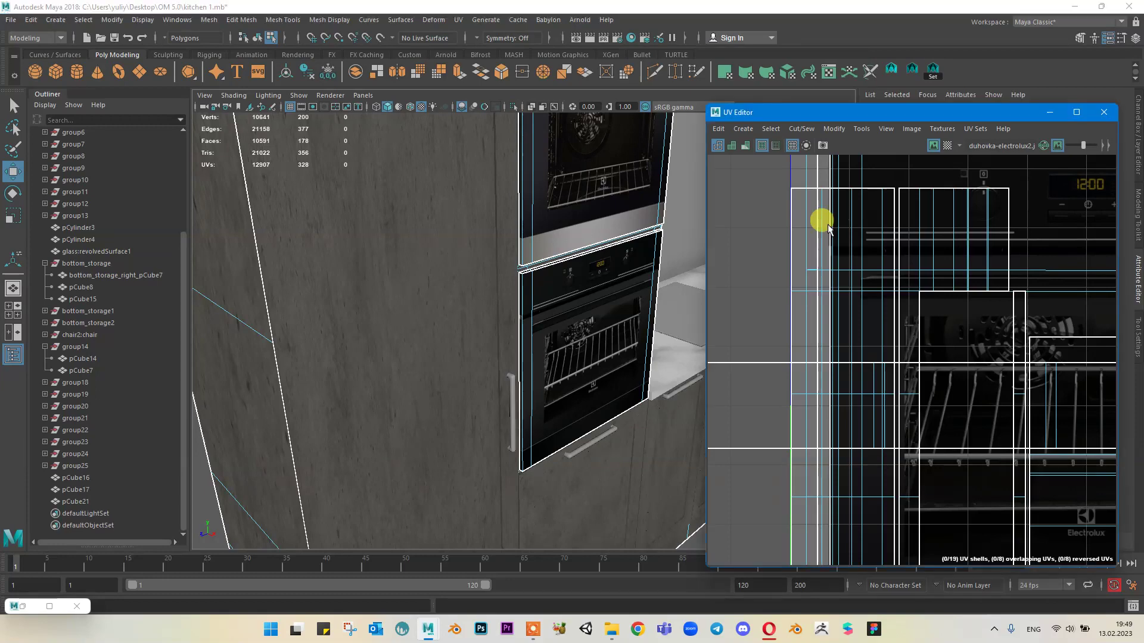
pyautogui.click(898, 342)
pyautogui.scroll(-2, 907, 343)
pyautogui.keyDown('alt'); pyautogui.moveTo(868, 249); pyautogui.dragTo(794, 203, button='middle'); pyautogui.keyUp('alt')
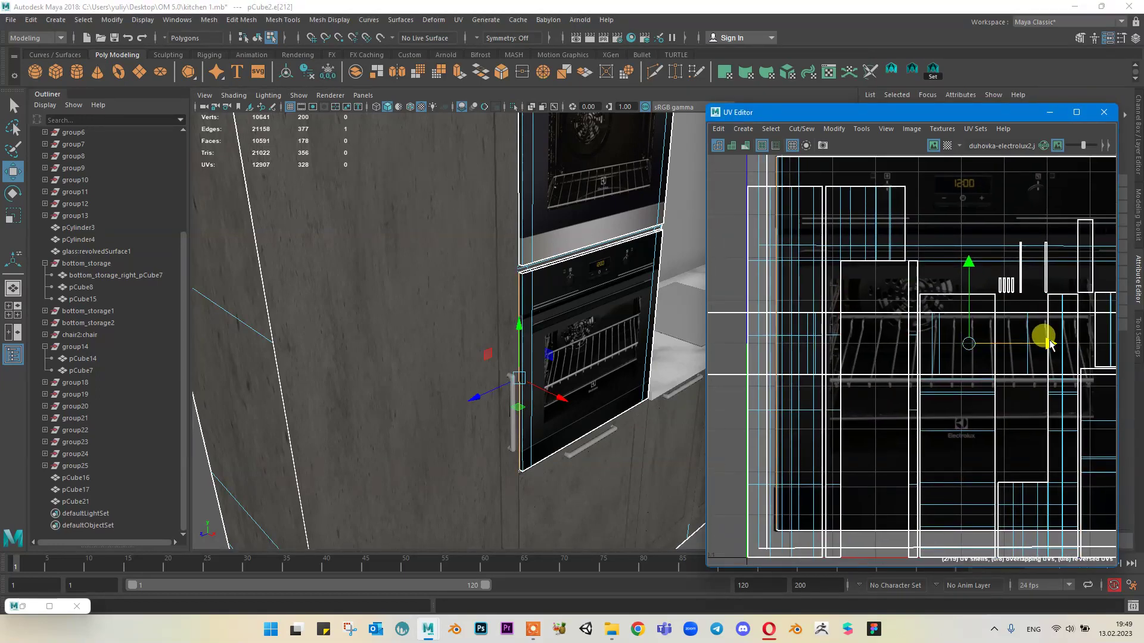
pyautogui.moveTo(555, 295); pyautogui.dragTo(616, 249, button='right')
pyautogui.click(639, 462)
pyautogui.scroll(5, 599, 335)
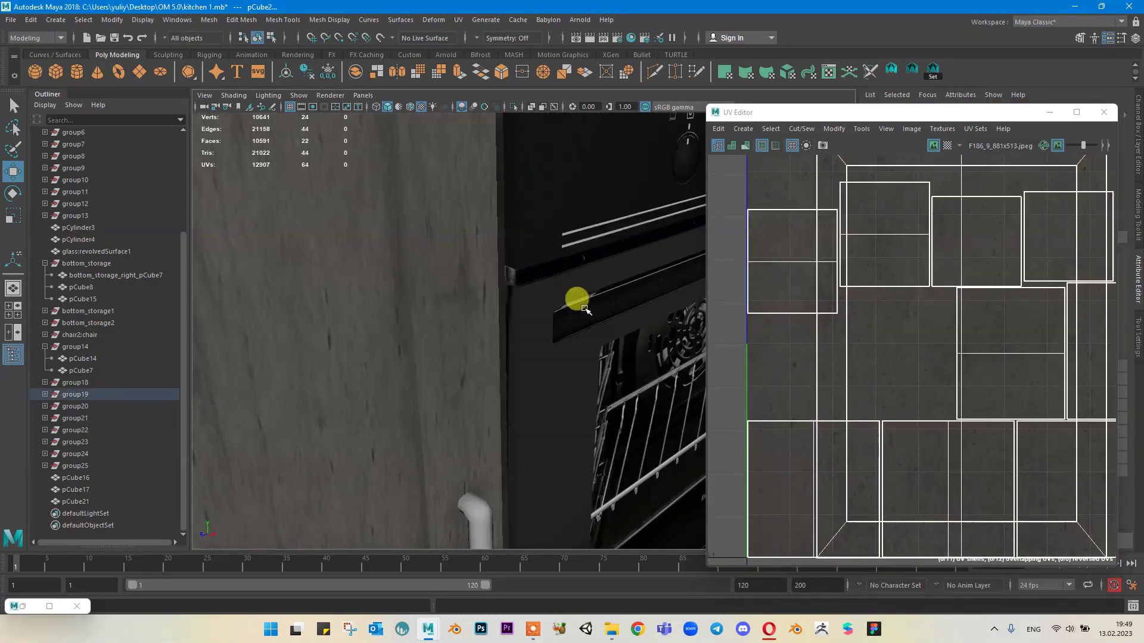
# Step: Insert two horizontal edge loops on the lower oven panel along the upper and lower borders of the pictured door handle
pyautogui.click(492, 287)
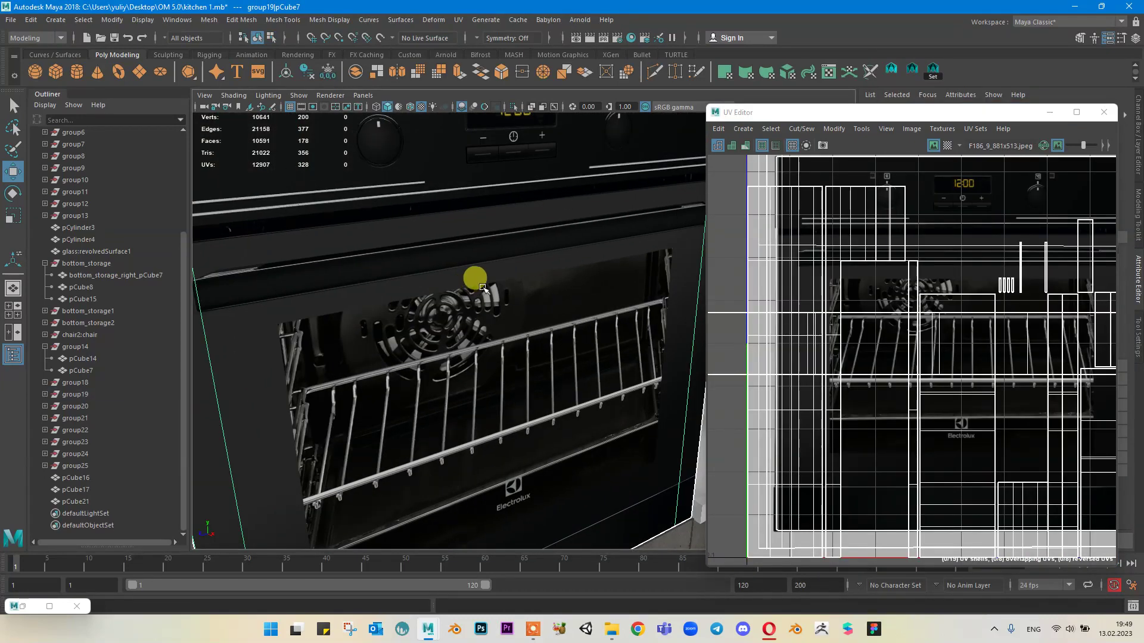
pyautogui.scroll(-3, 489, 274)
pyautogui.click(492, 253)
pyautogui.keyDown('shift'); pyautogui.moveTo(432, 291); pyautogui.dragTo(368, 293, button='right'); pyautogui.keyUp('shift')
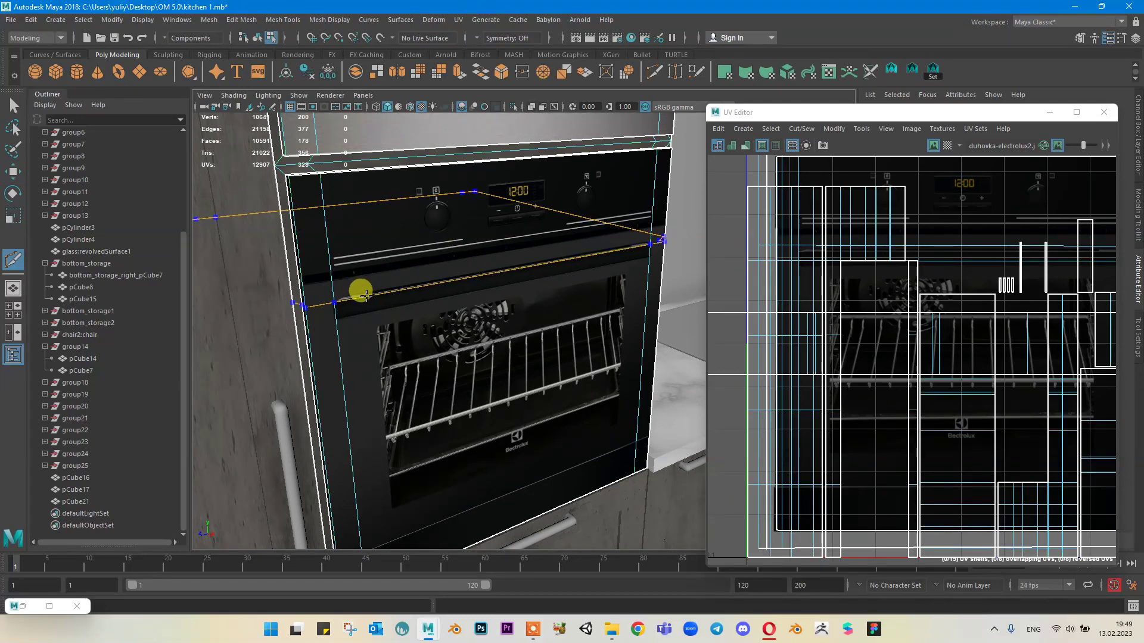
pyautogui.keyDown('ctrl'); pyautogui.moveTo(366, 294); pyautogui.dragTo(342, 317); pyautogui.keyUp('ctrl')
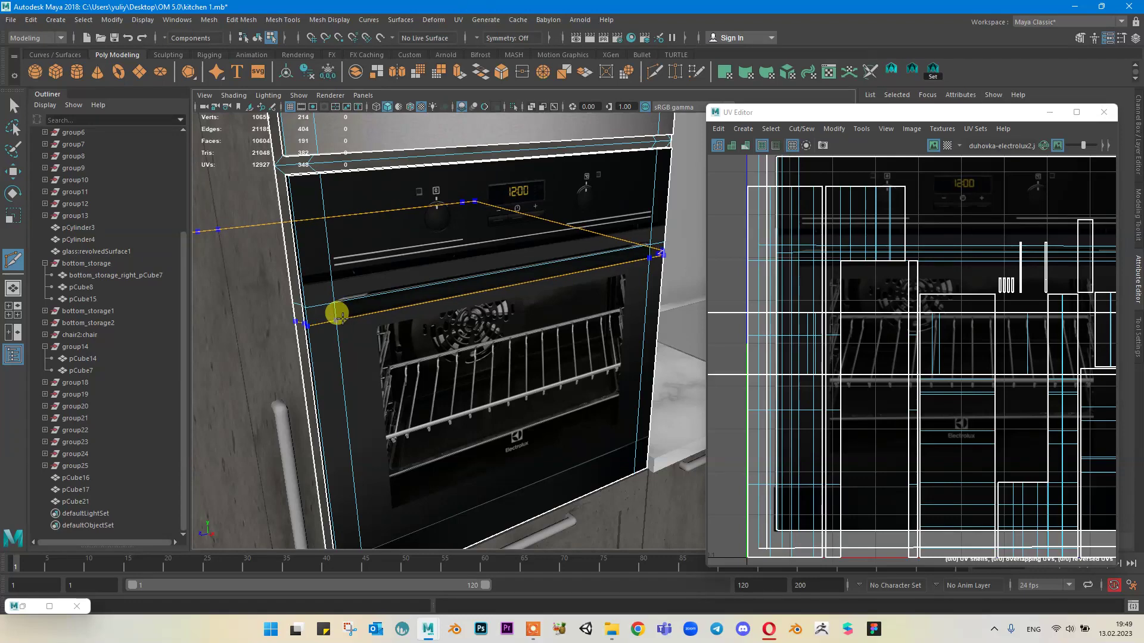
pyautogui.keyDown('ctrl'); pyautogui.click(342, 319); pyautogui.keyUp('ctrl')
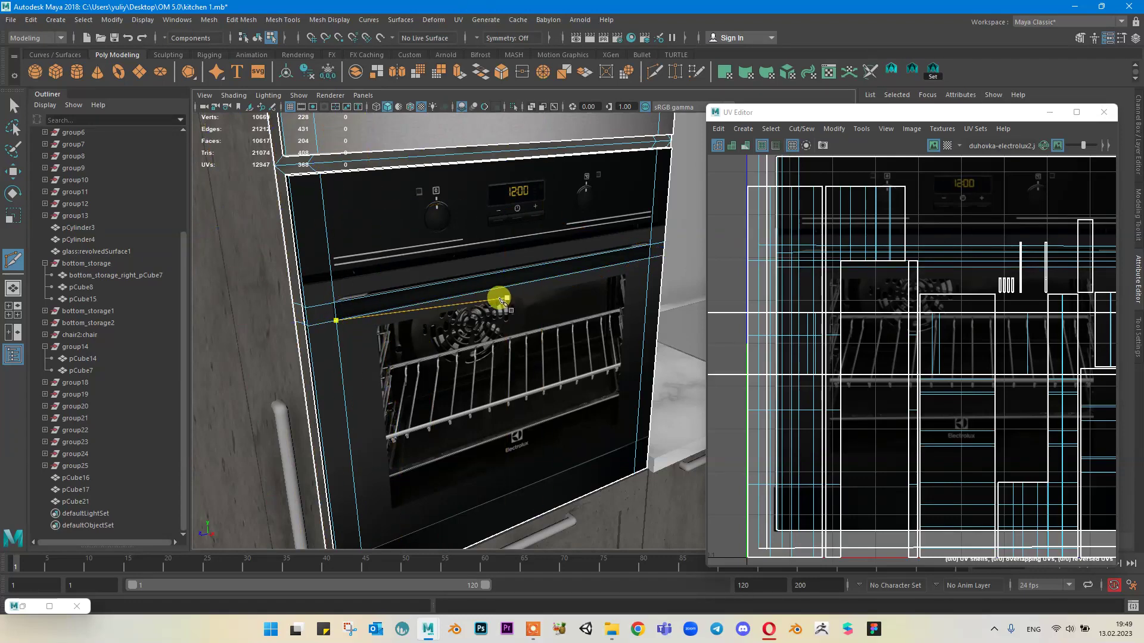
# Step: Extrude the oven front's face between the two handle edge loops outward to form a raised door handle
pyautogui.press('q')
pyautogui.click(467, 282)
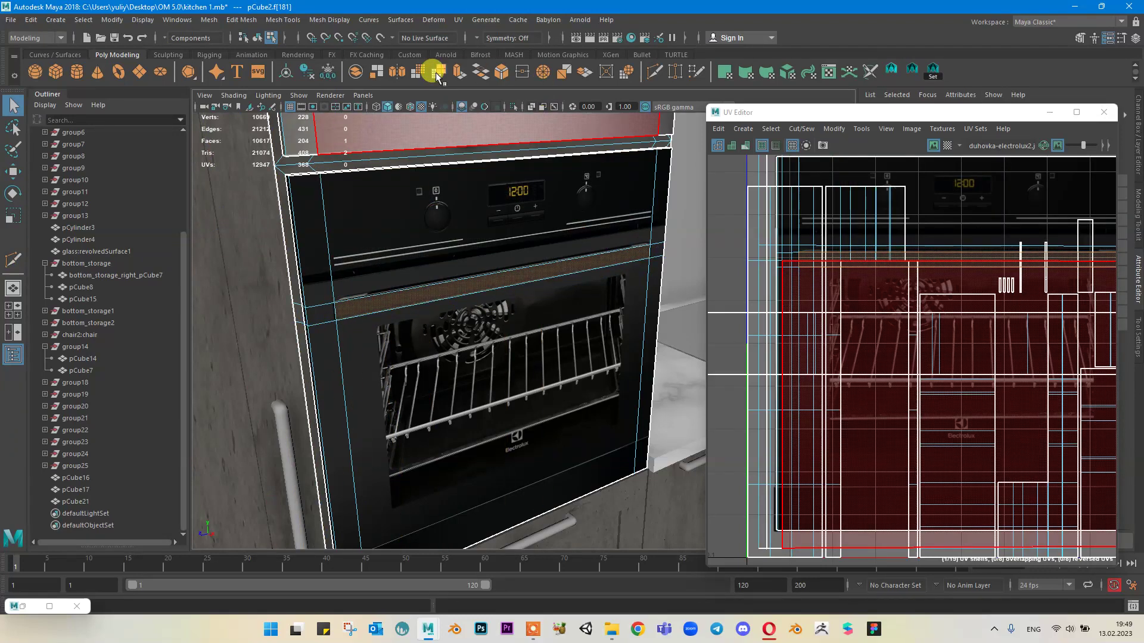
pyautogui.click(440, 71)
pyautogui.click(531, 277)
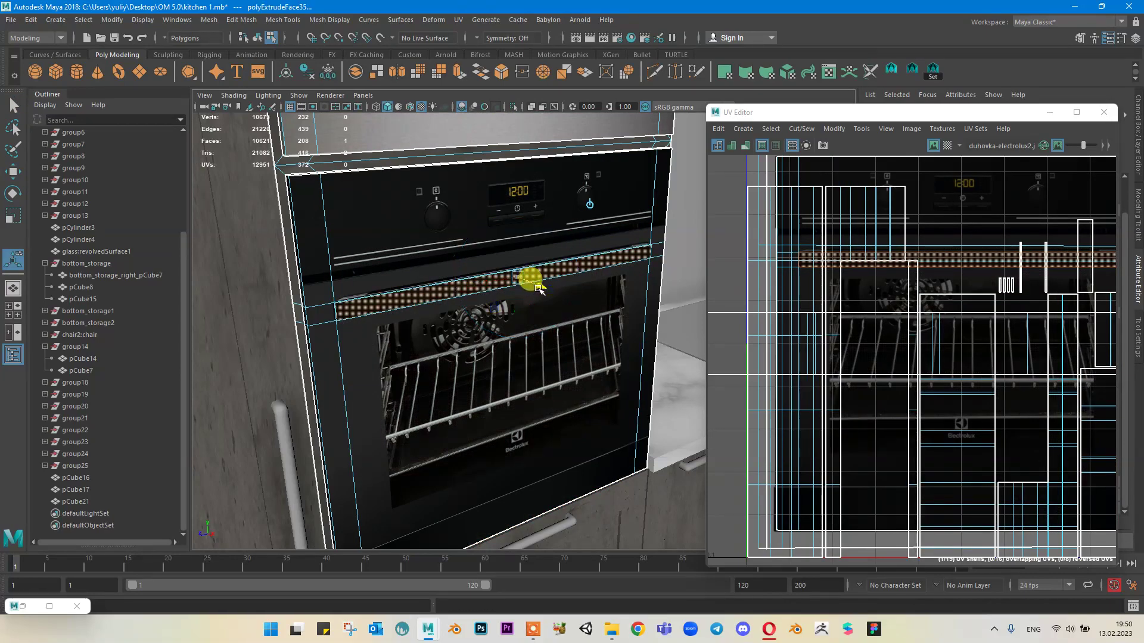
pyautogui.moveTo(532, 224); pyautogui.dragTo(536, 202, button='right')
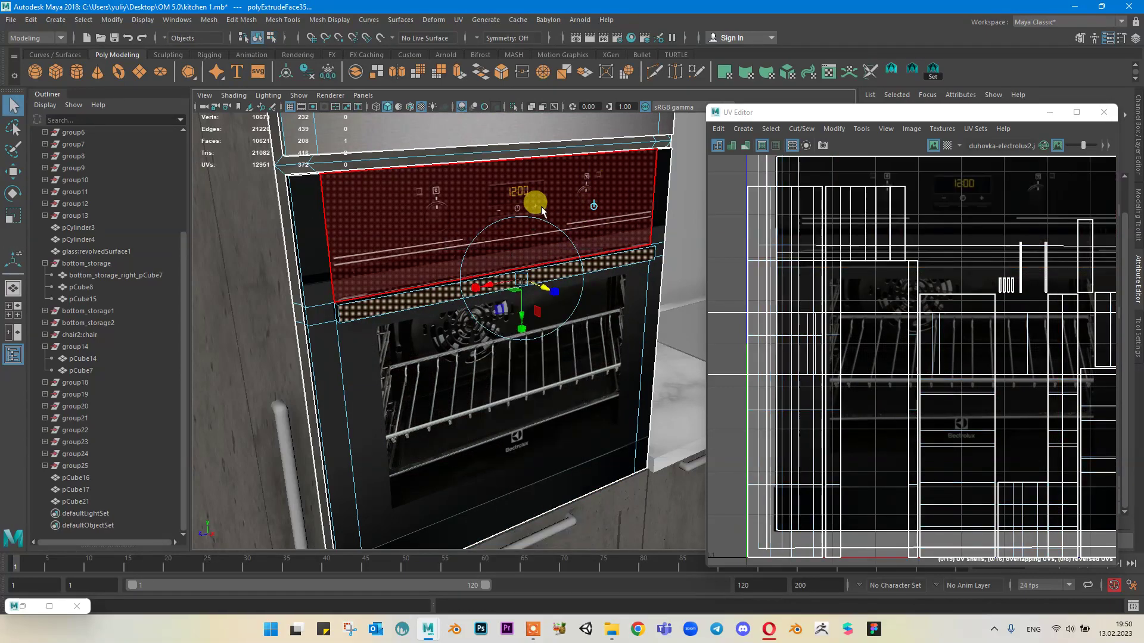
# Step: Insert two more horizontal edge loops along the dark gap between the oven's control panel and its door
pyautogui.keyDown('alt'); pyautogui.moveTo(530, 221); pyautogui.dragTo(476, 276); pyautogui.keyUp('alt')
pyautogui.scroll(3, 475, 281)
pyautogui.keyDown('alt'); pyautogui.moveTo(400, 280); pyautogui.dragTo(433, 268, button='middle'); pyautogui.keyUp('alt')
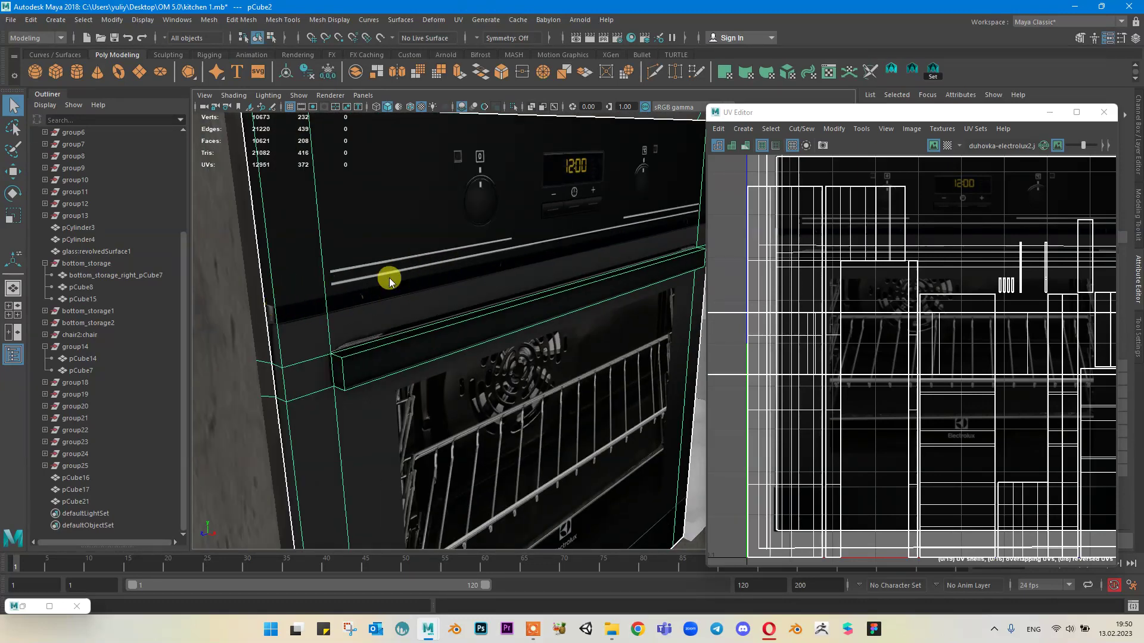
pyautogui.keyDown('shift'); pyautogui.moveTo(388, 278); pyautogui.dragTo(309, 293, button='right'); pyautogui.keyUp('shift')
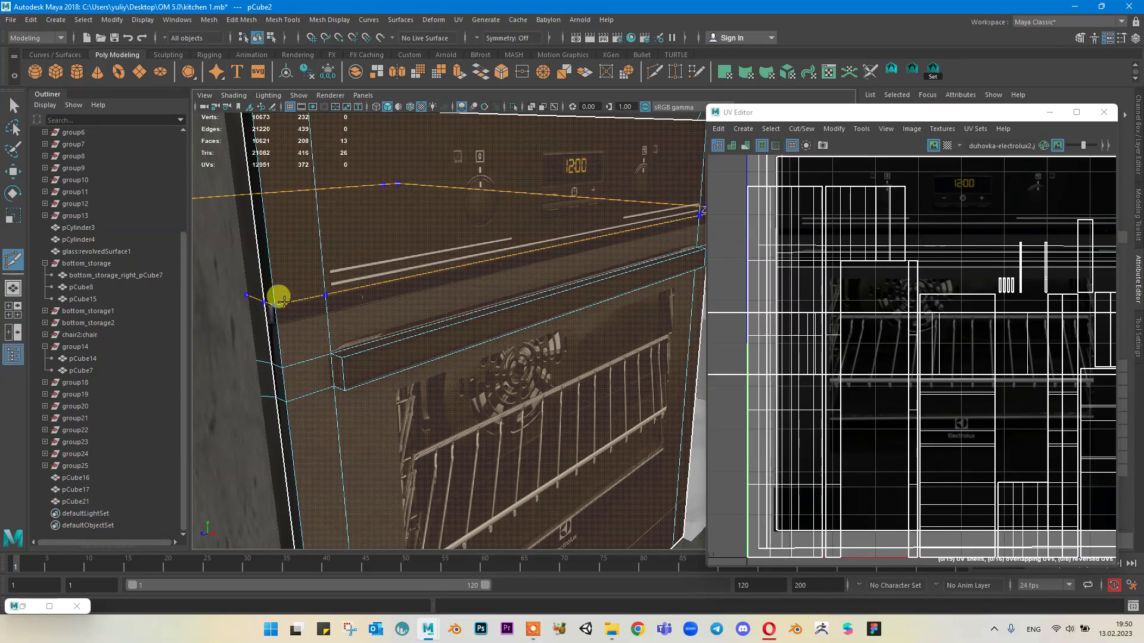
pyautogui.keyDown('ctrl'); pyautogui.click(284, 306); pyautogui.keyUp('ctrl')
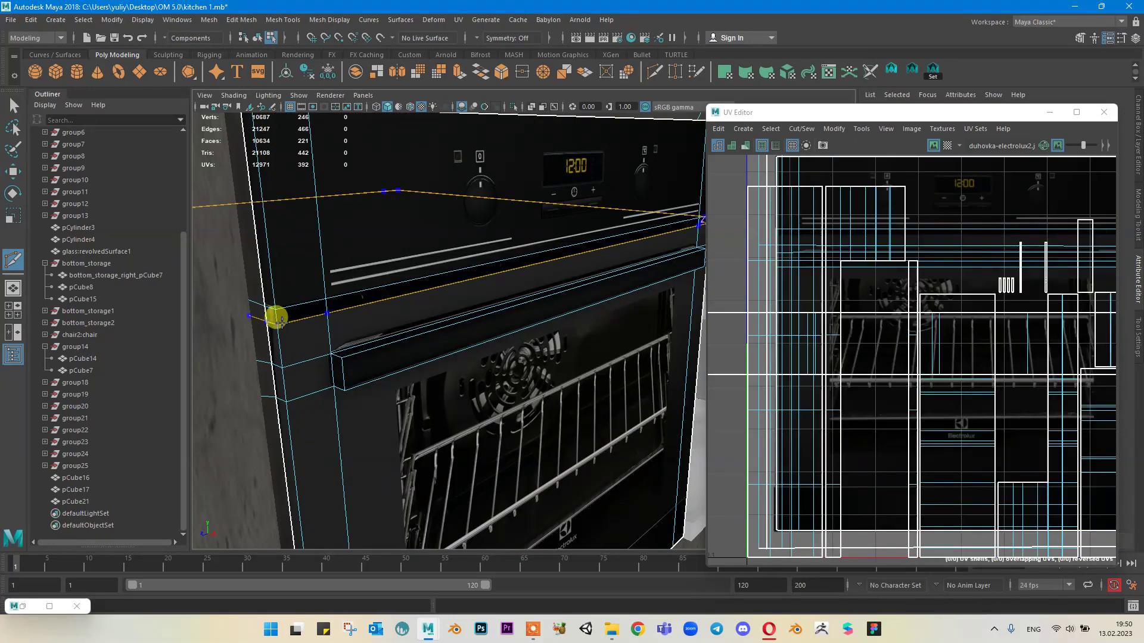
pyautogui.keyDown('ctrl'); pyautogui.click(277, 319); pyautogui.keyUp('ctrl')
pyautogui.press('q')
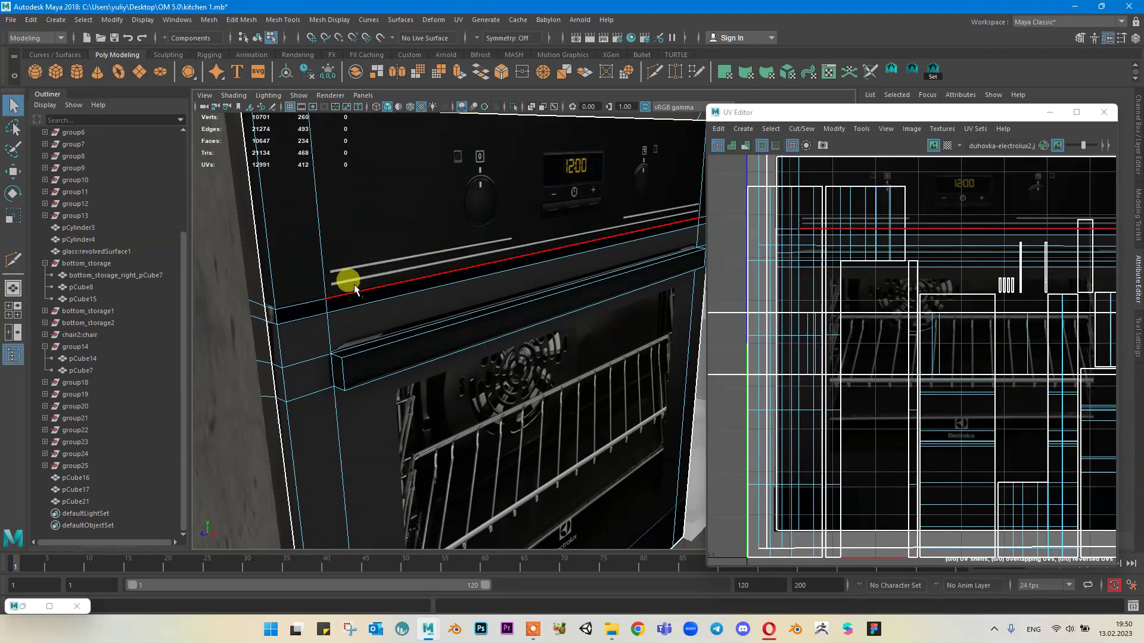
# Step: Select the ring of narrow faces along the gap below the control panel and remove the cabinet's far side face from the selection
pyautogui.press('F11')
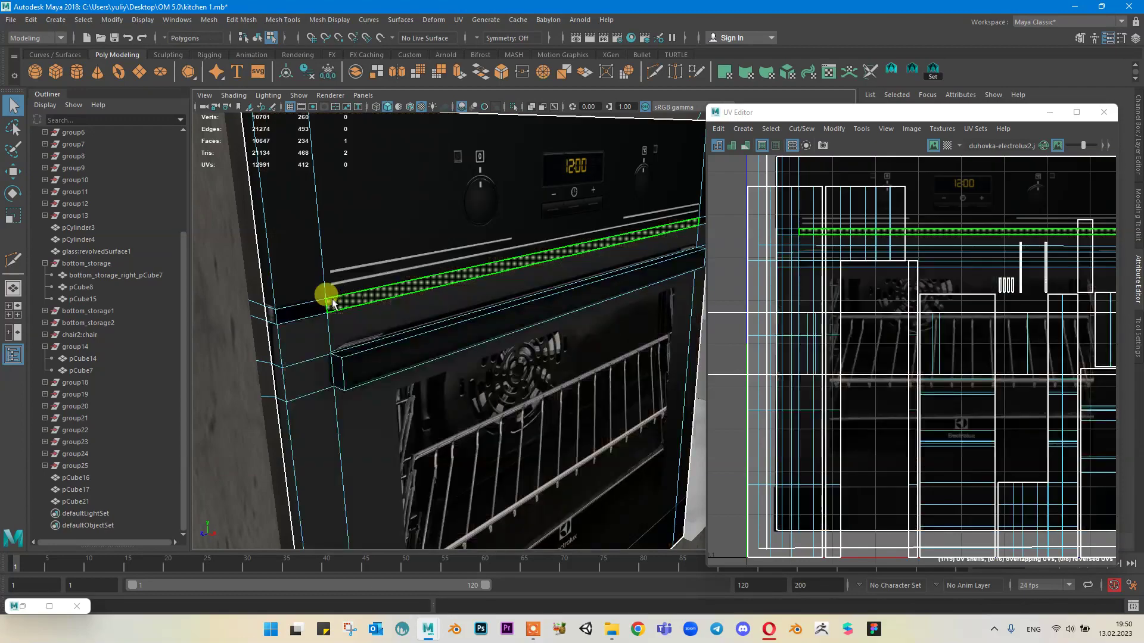
pyautogui.click(304, 307)
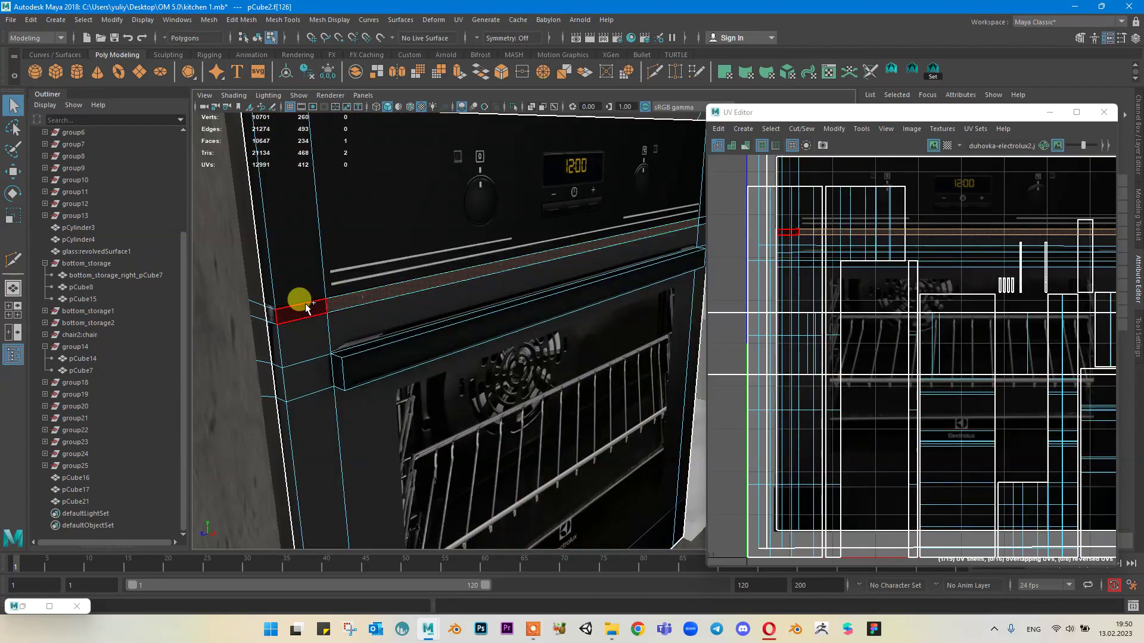
pyautogui.keyDown('shift'); pyautogui.doubleClick(305, 304); pyautogui.keyUp('shift')
pyautogui.scroll(-5, 437, 252)
pyautogui.keyDown('alt'); pyautogui.moveTo(437, 252); pyautogui.dragTo(359, 255); pyautogui.keyUp('alt')
pyautogui.scroll(5, 367, 251)
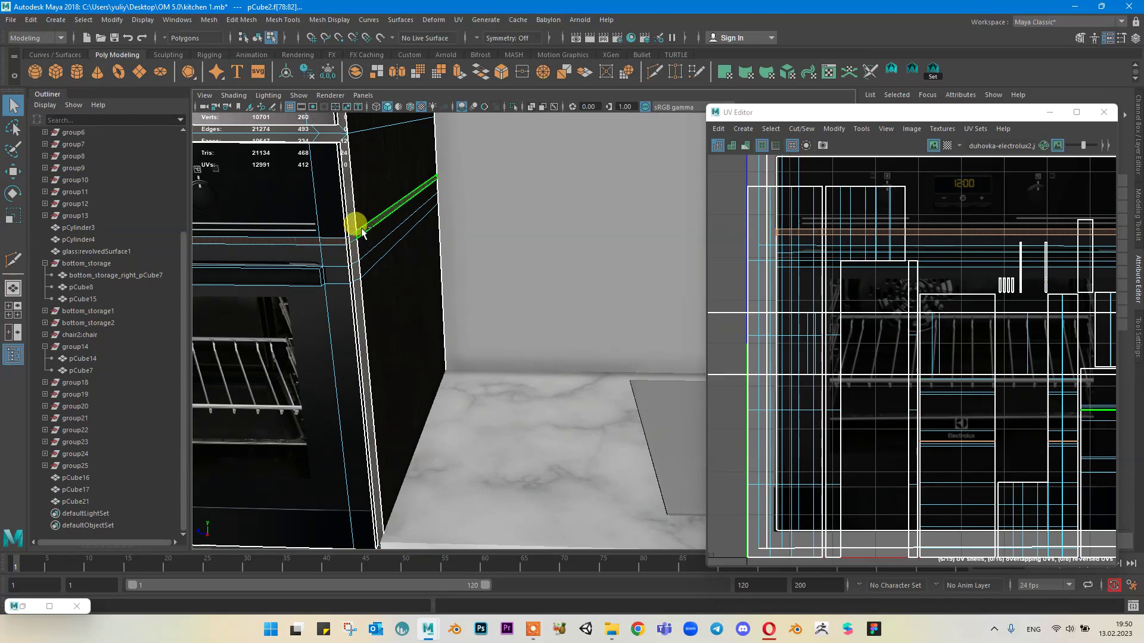
pyautogui.keyDown('ctrl'); pyautogui.click(361, 228); pyautogui.keyUp('ctrl')
pyautogui.keyDown('alt'); pyautogui.moveTo(436, 223); pyautogui.dragTo(472, 233); pyautogui.keyUp('alt')
pyautogui.scroll(-6, 508, 215)
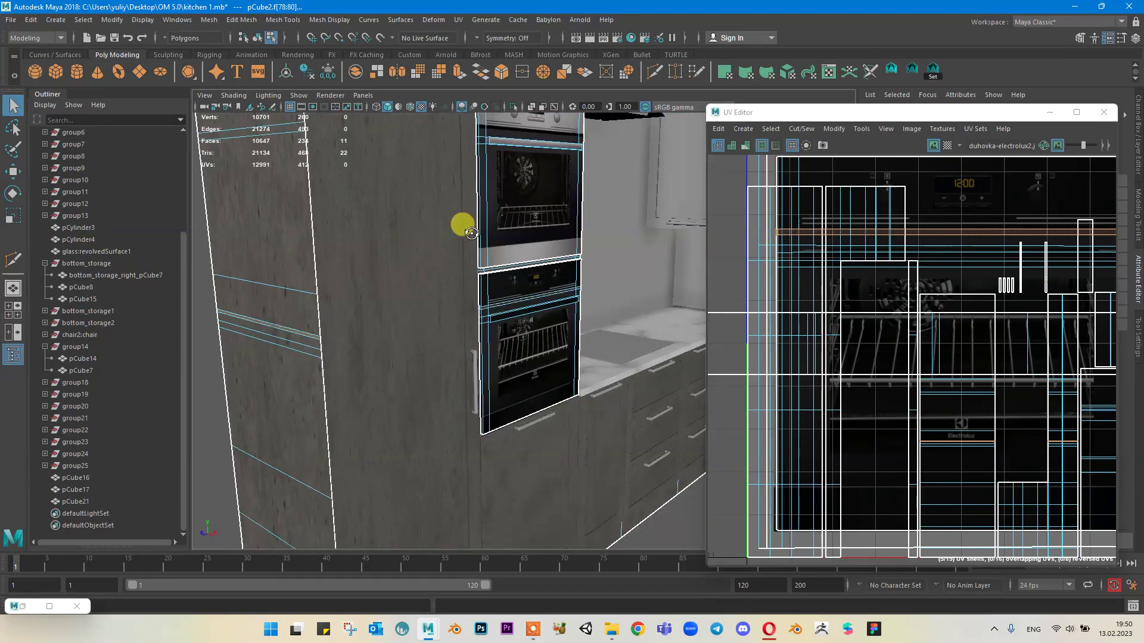
# Step: Deselect the ring's faces on the cabinet body in wireframe, keeping only those around the oven front, and restore textured display
pyautogui.press('4')
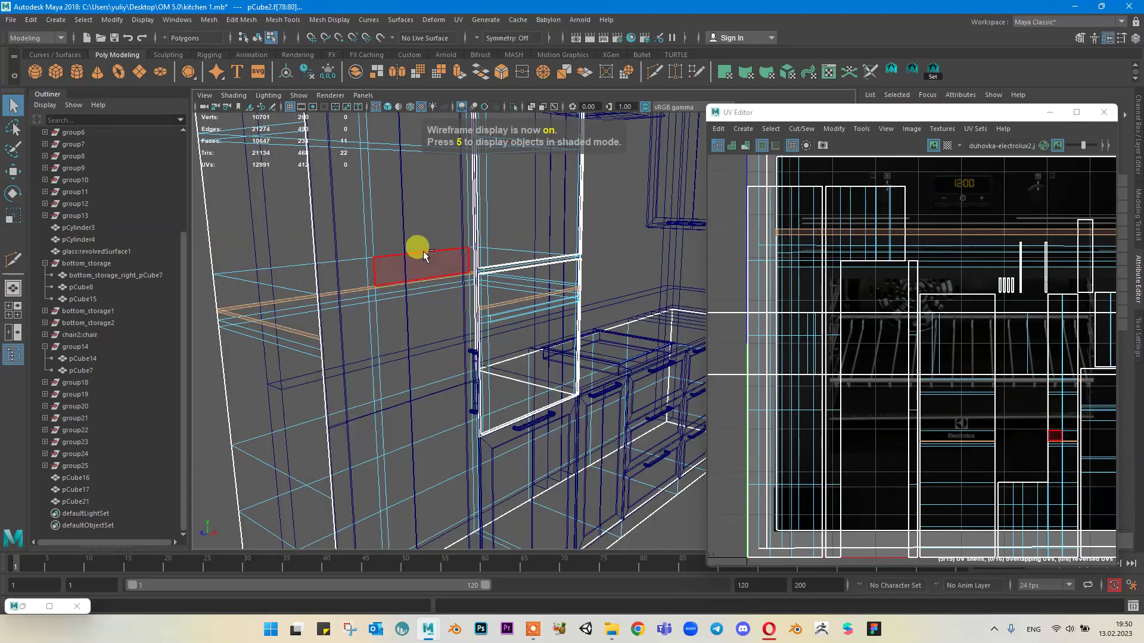
pyautogui.keyDown('ctrl'); pyautogui.moveTo(230, 374); pyautogui.dragTo(228, 372); pyautogui.keyUp('ctrl')
pyautogui.moveTo(531, 244)
pyautogui.keyDown('alt'); pyautogui.mouseDown()
pyautogui.moveTo(503, 246)
pyautogui.moveTo(507, 264)
pyautogui.moveTo(493, 255)
pyautogui.moveTo(568, 231)
pyautogui.moveTo(421, 225)
pyautogui.moveTo(522, 235)
pyautogui.mouseUp(); pyautogui.keyUp('alt')
pyautogui.click(489, 257)
pyautogui.click(520, 236)
pyautogui.press('5')
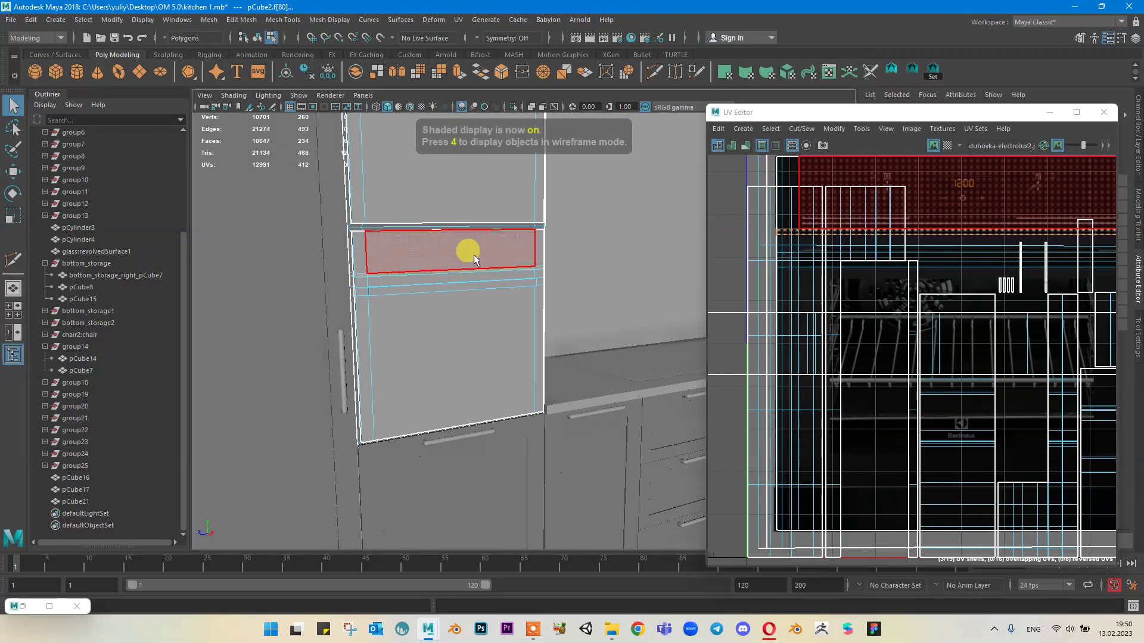
pyautogui.press('6')
pyautogui.scroll(5, 452, 245)
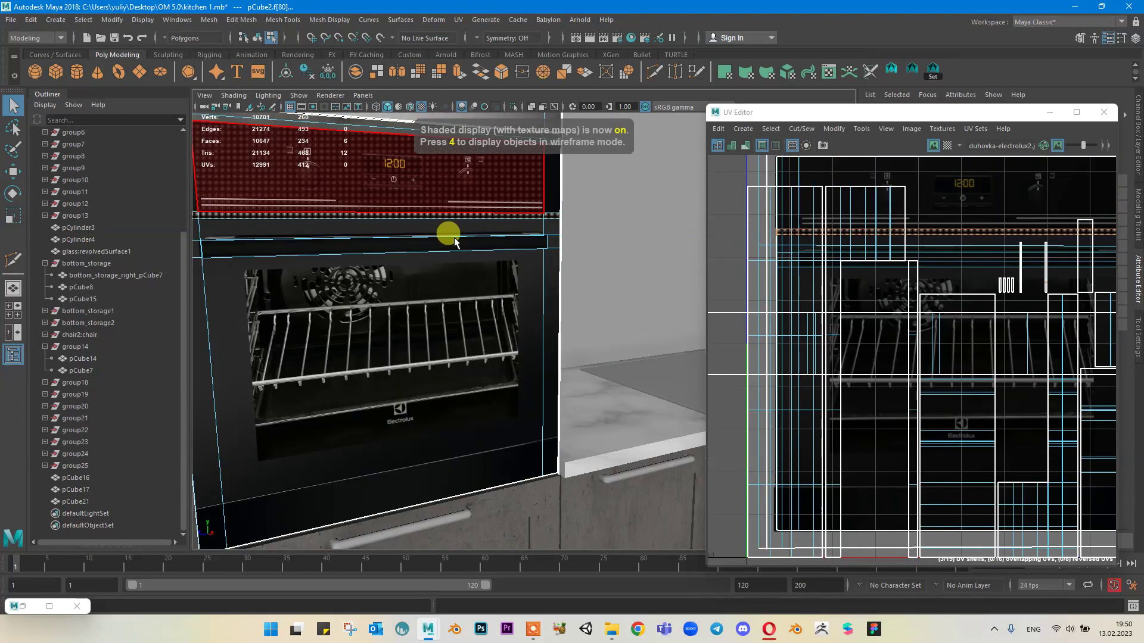
pyautogui.keyDown('alt'); pyautogui.moveTo(429, 216); pyautogui.dragTo(444, 225); pyautogui.keyUp('alt')
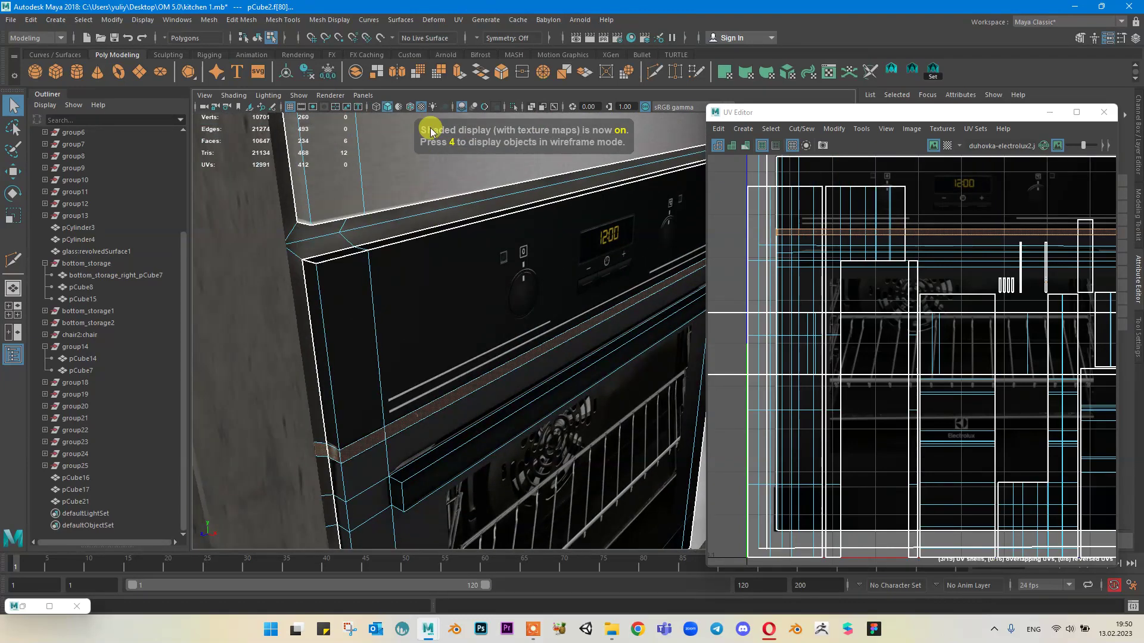
# Step: Extrude the selected gap faces inward to form a groove below the control panel, and return to object selection
pyautogui.click(439, 72)
pyautogui.keyDown('alt'); pyautogui.moveTo(592, 309); pyautogui.dragTo(441, 410); pyautogui.keyUp('alt')
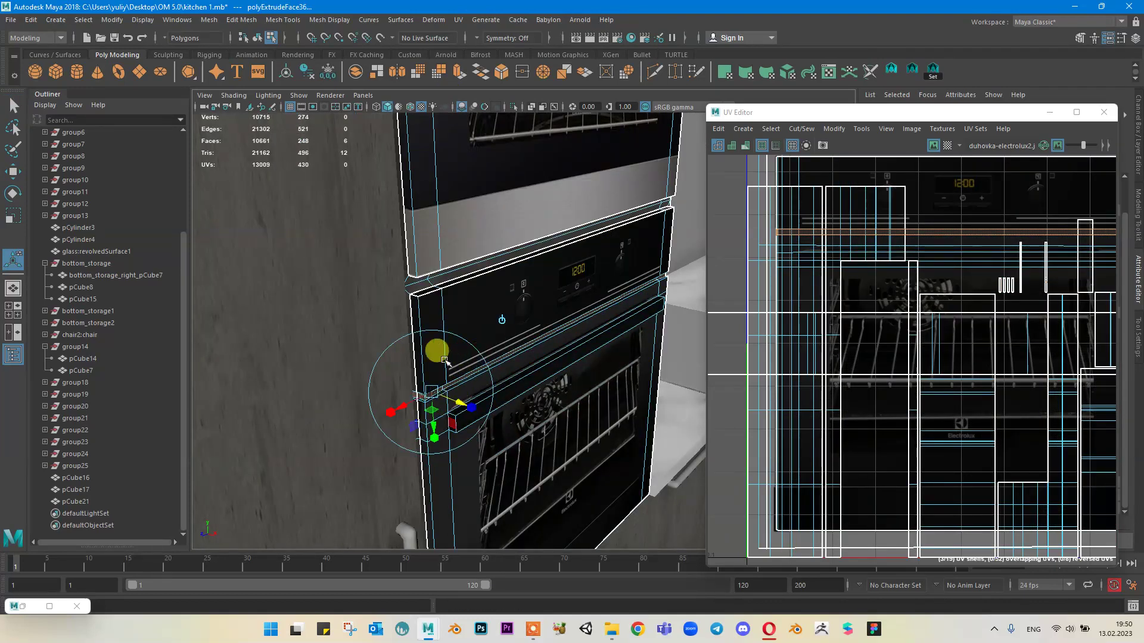
pyautogui.moveTo(444, 360)
pyautogui.keyDown('alt'); pyautogui.mouseDown()
pyautogui.moveTo(395, 356)
pyautogui.moveTo(451, 351)
pyautogui.mouseUp(); pyautogui.keyUp('alt')
pyautogui.moveTo(457, 302); pyautogui.dragTo(524, 287, button='right')
pyautogui.click(595, 288)
pyautogui.scroll(-3, 594, 288)
pyautogui.scroll(-5, 595, 287)
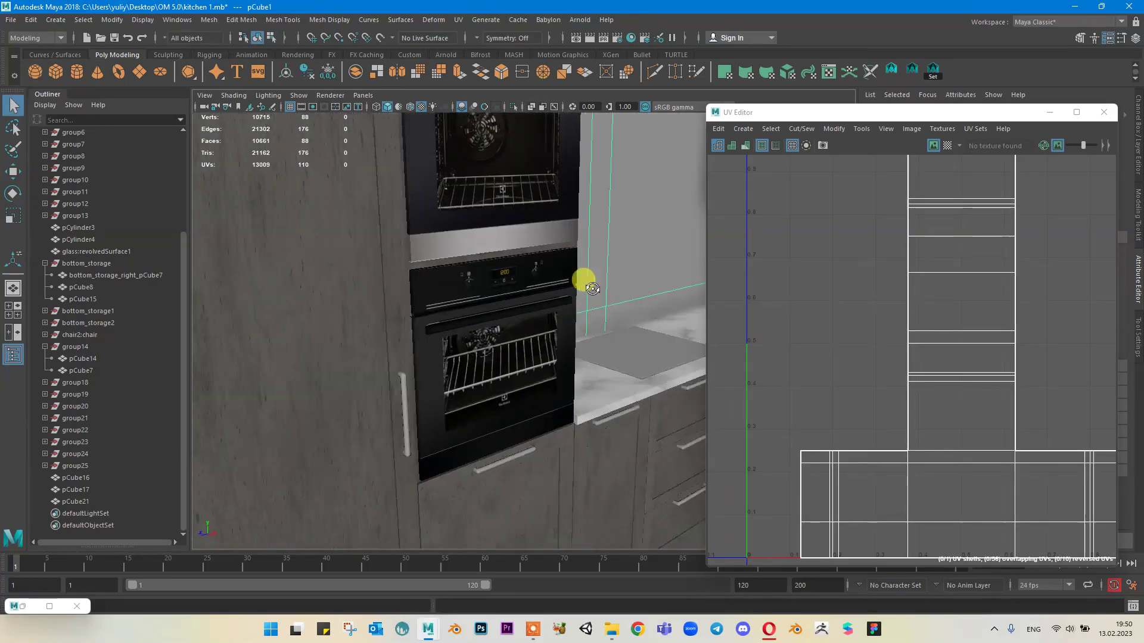
# Step: Deselect the oven cabinet and close the UV Editor to free the full perspective view
pyautogui.click(633, 505)
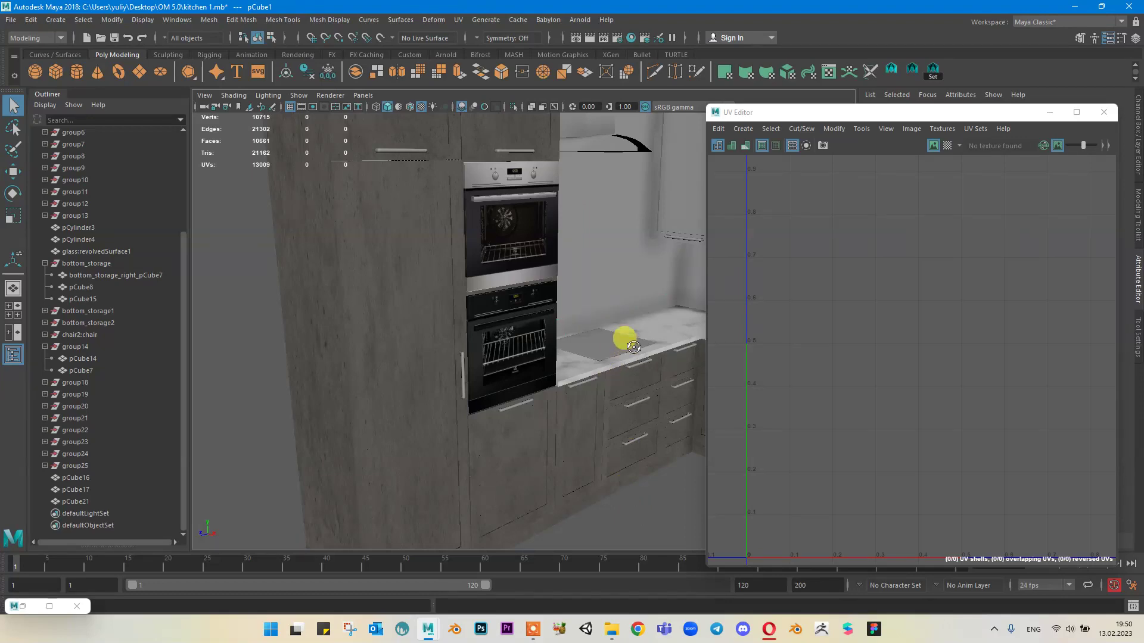
pyautogui.keyDown('alt'); pyautogui.moveTo(620, 335); pyautogui.dragTo(582, 345); pyautogui.keyUp('alt')
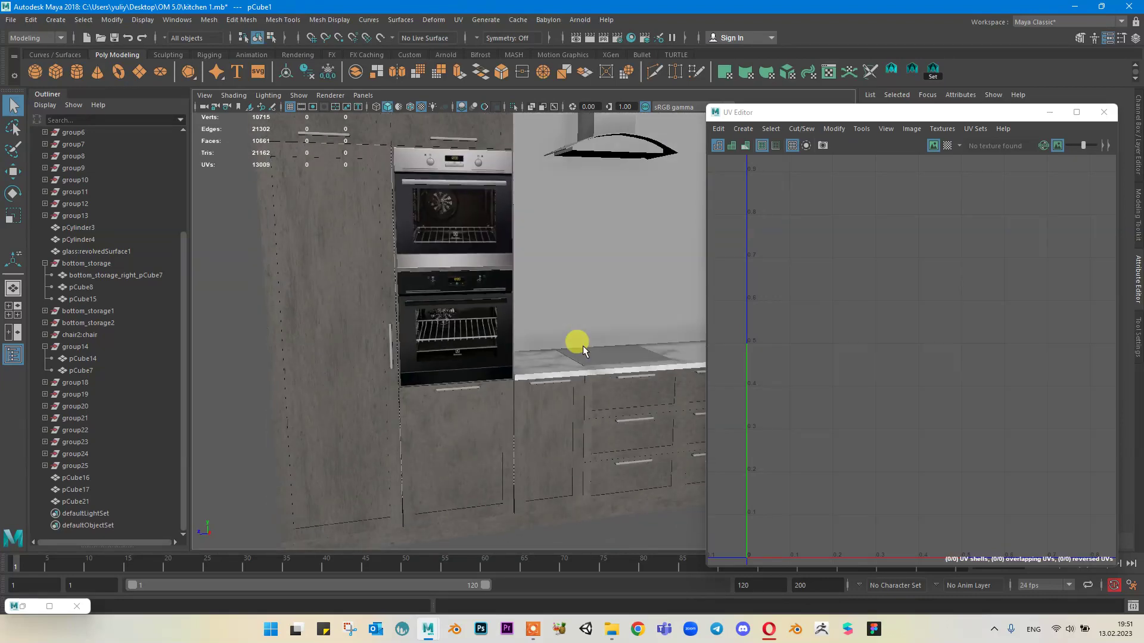
pyautogui.keyDown('alt'); pyautogui.moveTo(535, 316); pyautogui.dragTo(477, 345, button='middle'); pyautogui.keyUp('alt')
pyautogui.click(882, 291)
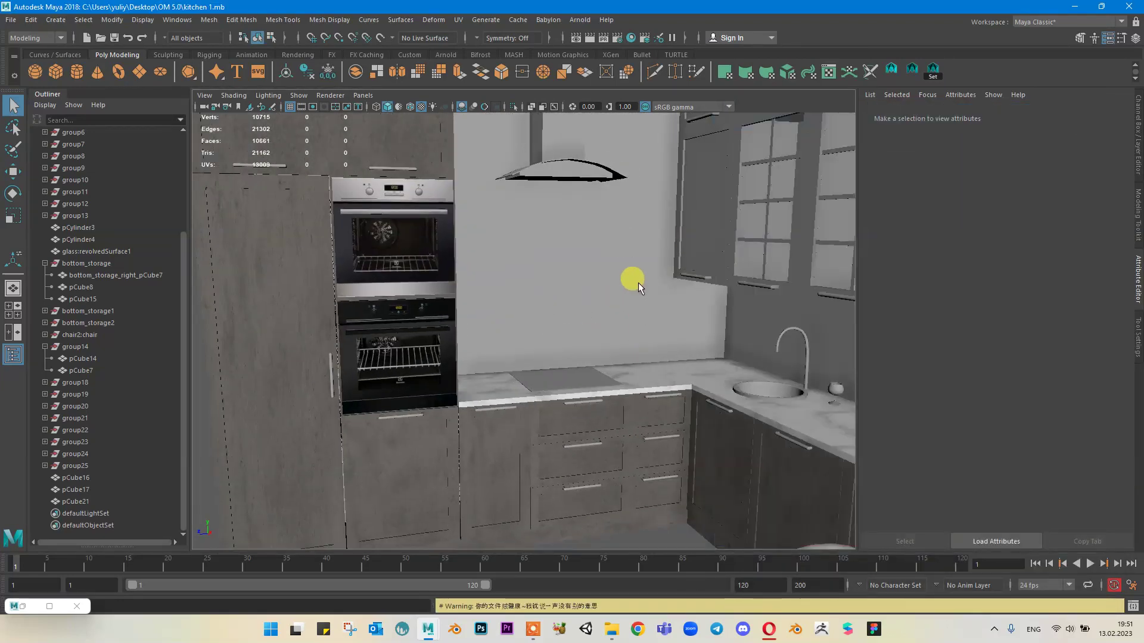
# Step: Save the textured kitchen scene under its existing file name, kitchen 1.mb
pyautogui.keyDown('alt'); pyautogui.moveTo(594, 209); pyautogui.dragTo(615, 268); pyautogui.keyUp('alt')
pyautogui.scroll(-2, 620, 271)
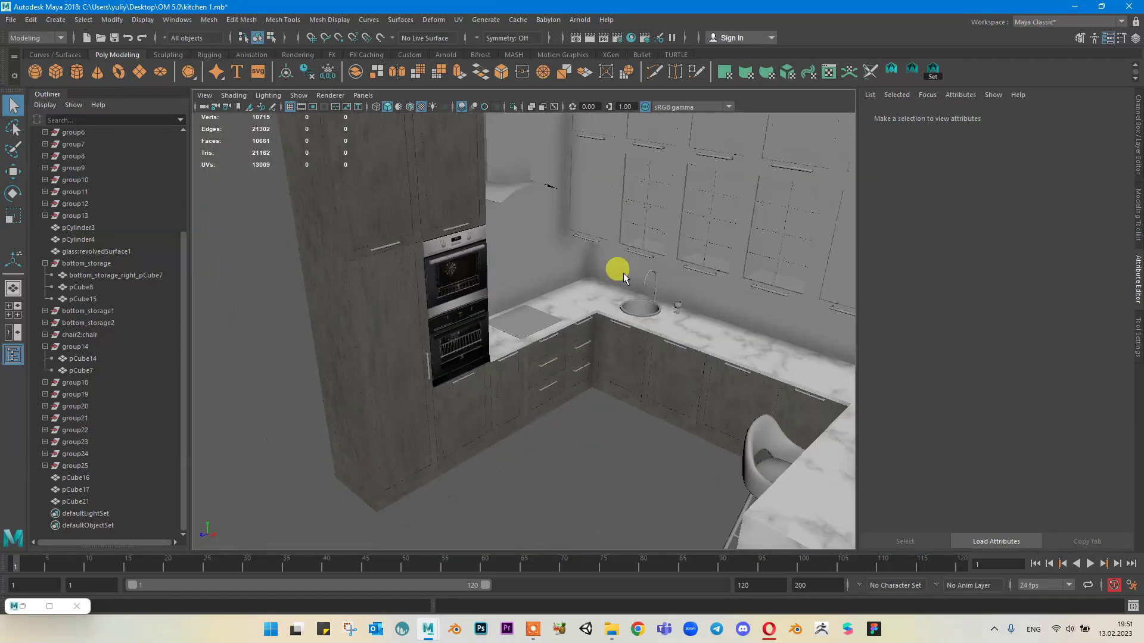
pyautogui.keyDown('alt'); pyautogui.moveTo(660, 258); pyautogui.dragTo(628, 299, button='middle'); pyautogui.keyUp('alt')
pyautogui.scroll(3, 627, 299)
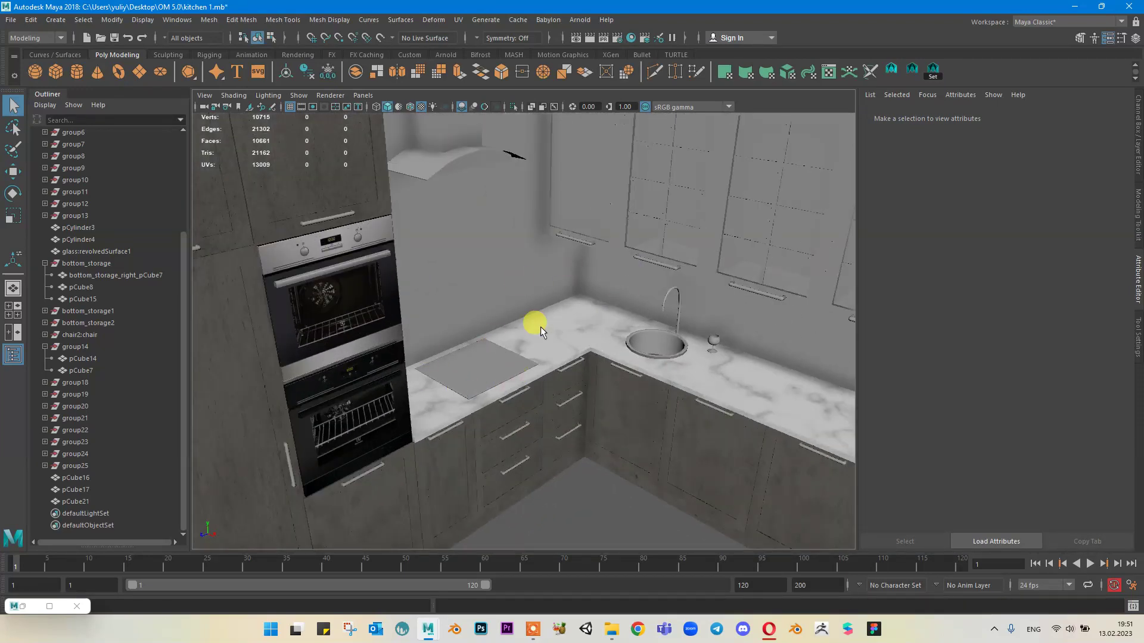
pyautogui.hotkey('ctrl', 's')
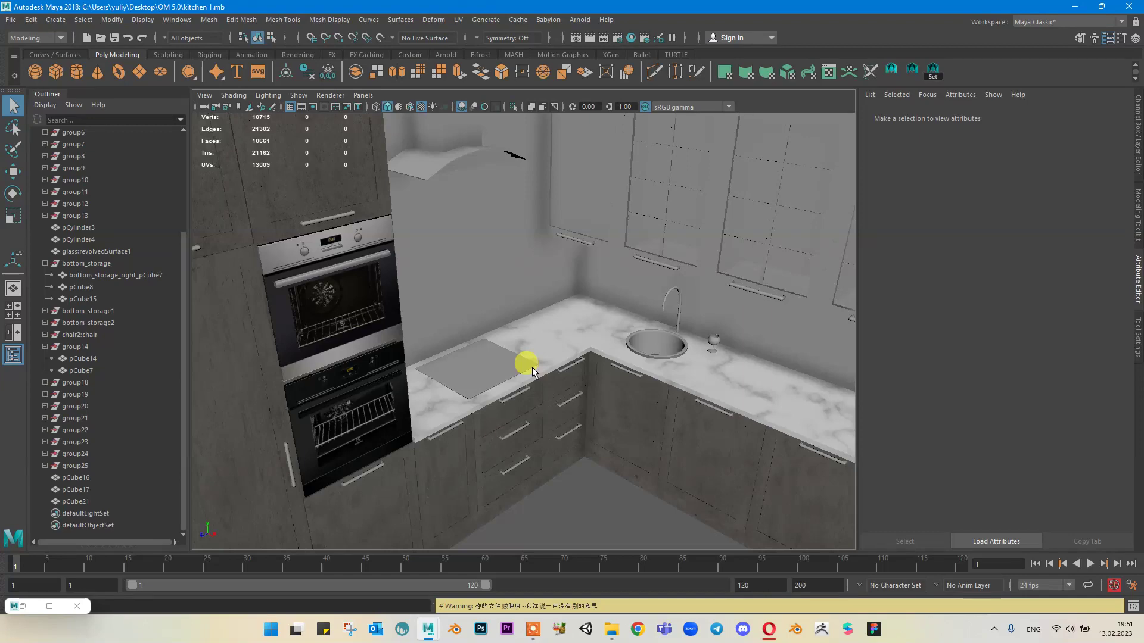
pyautogui.click(535, 631)
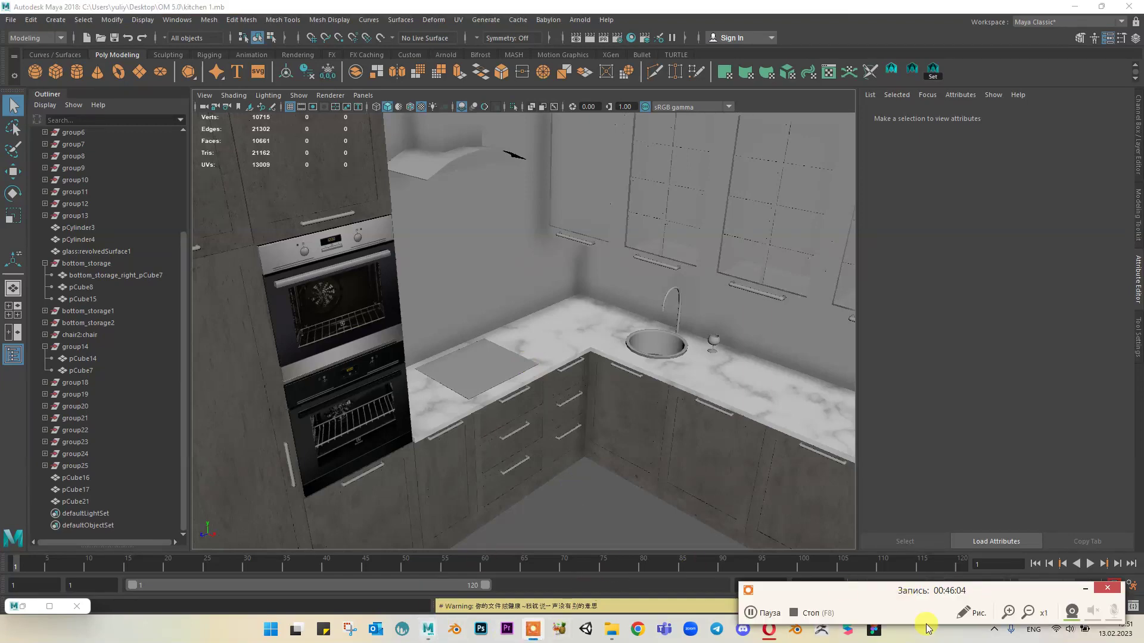